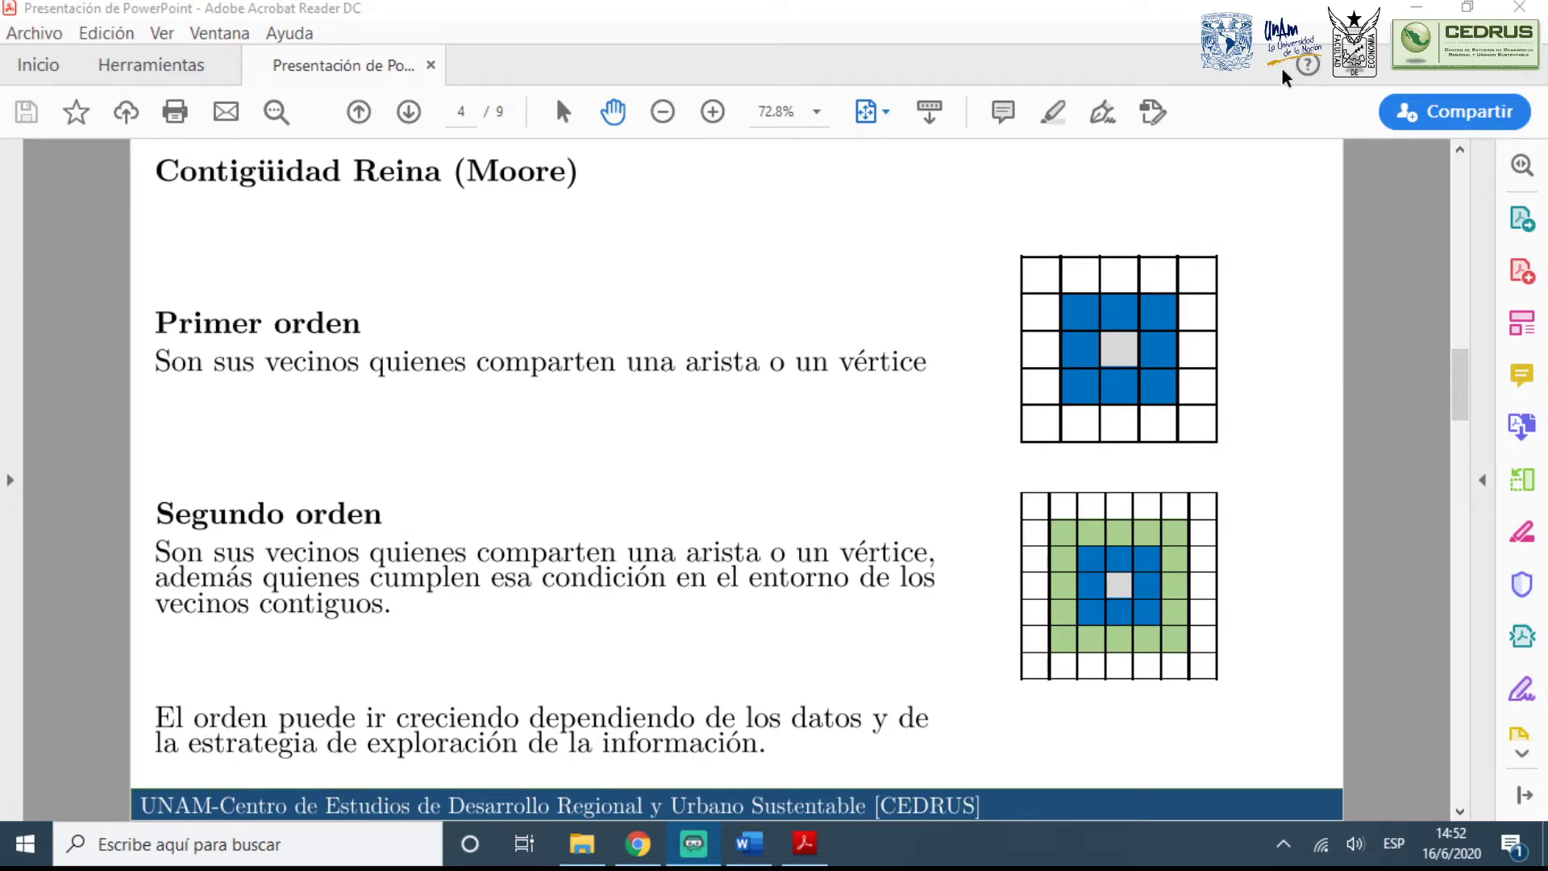
Minimize the PDF presentation and the SESION7-MATRICES-PESOS folder window, and launch GeoDa from the desktop
click(1407, 10)
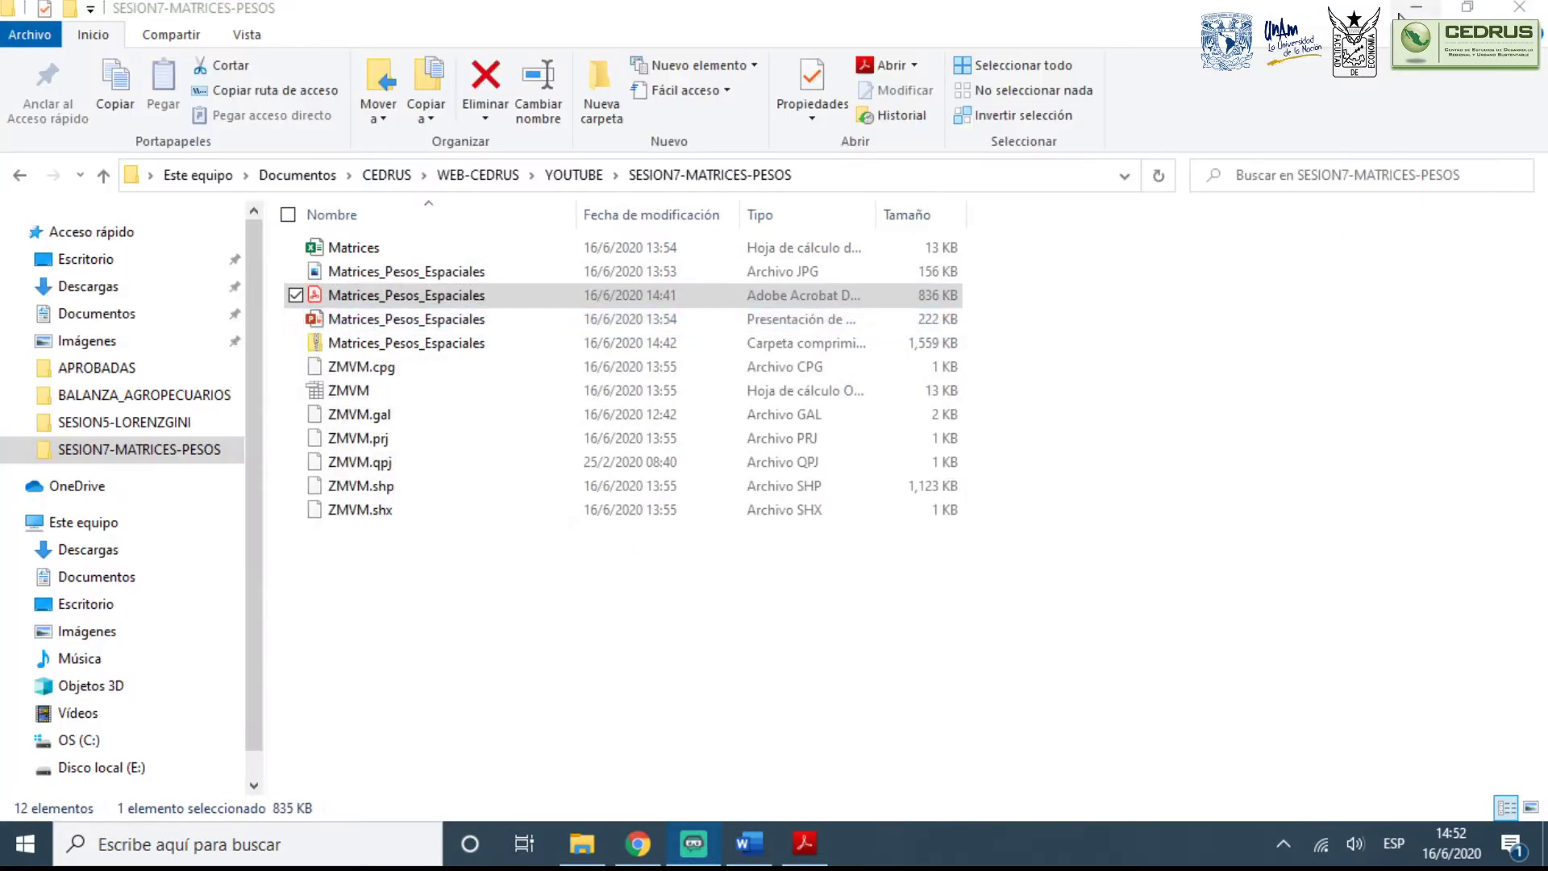
click(815, 175)
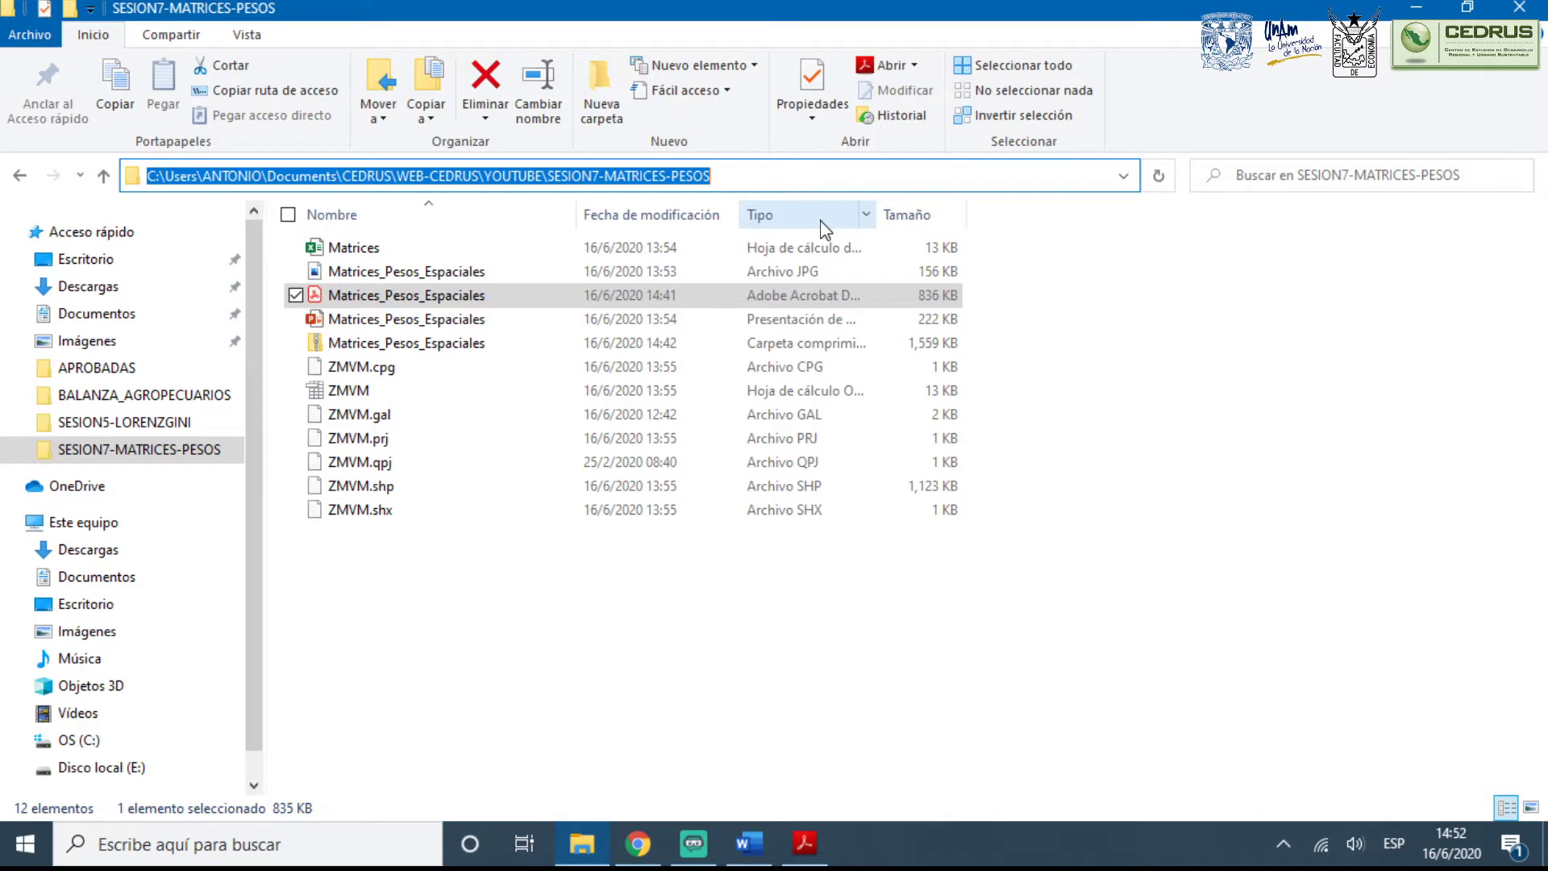
click(1419, 10)
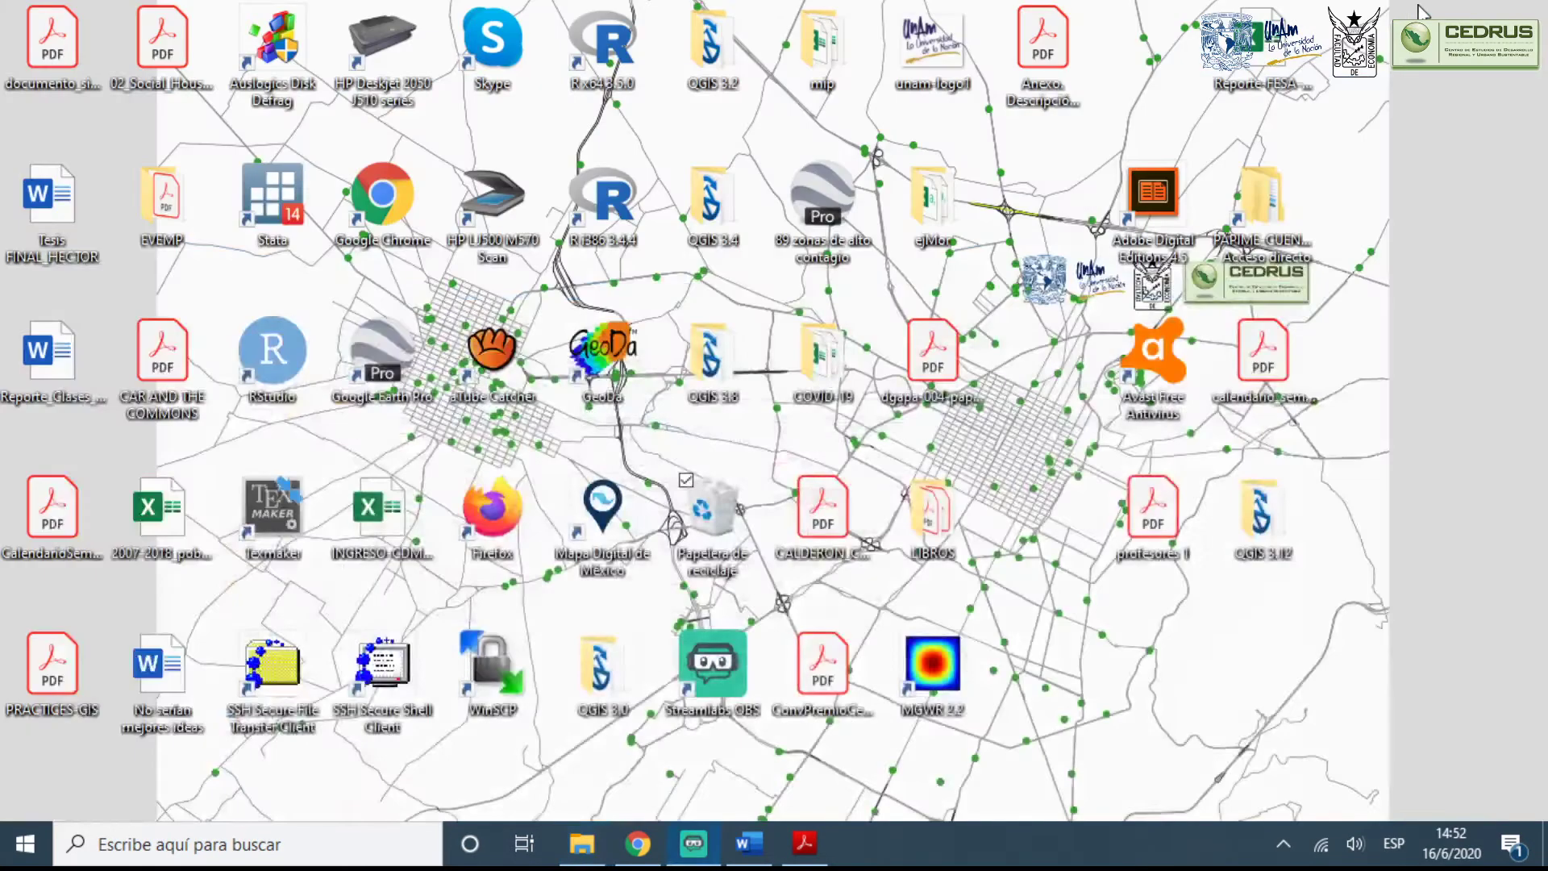
click(617, 363)
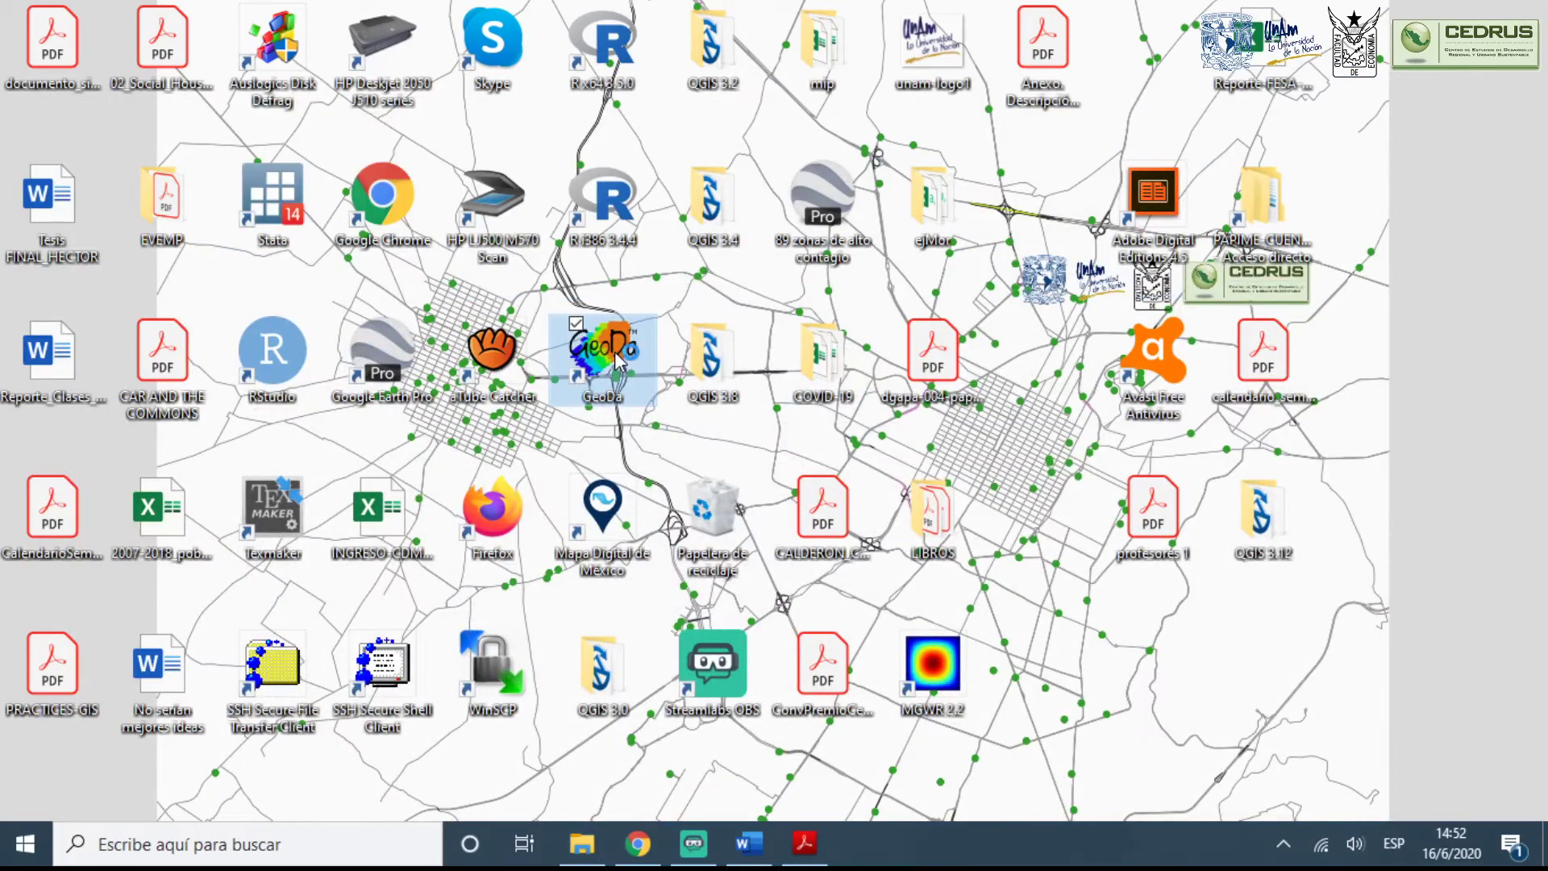
double_click(617, 363)
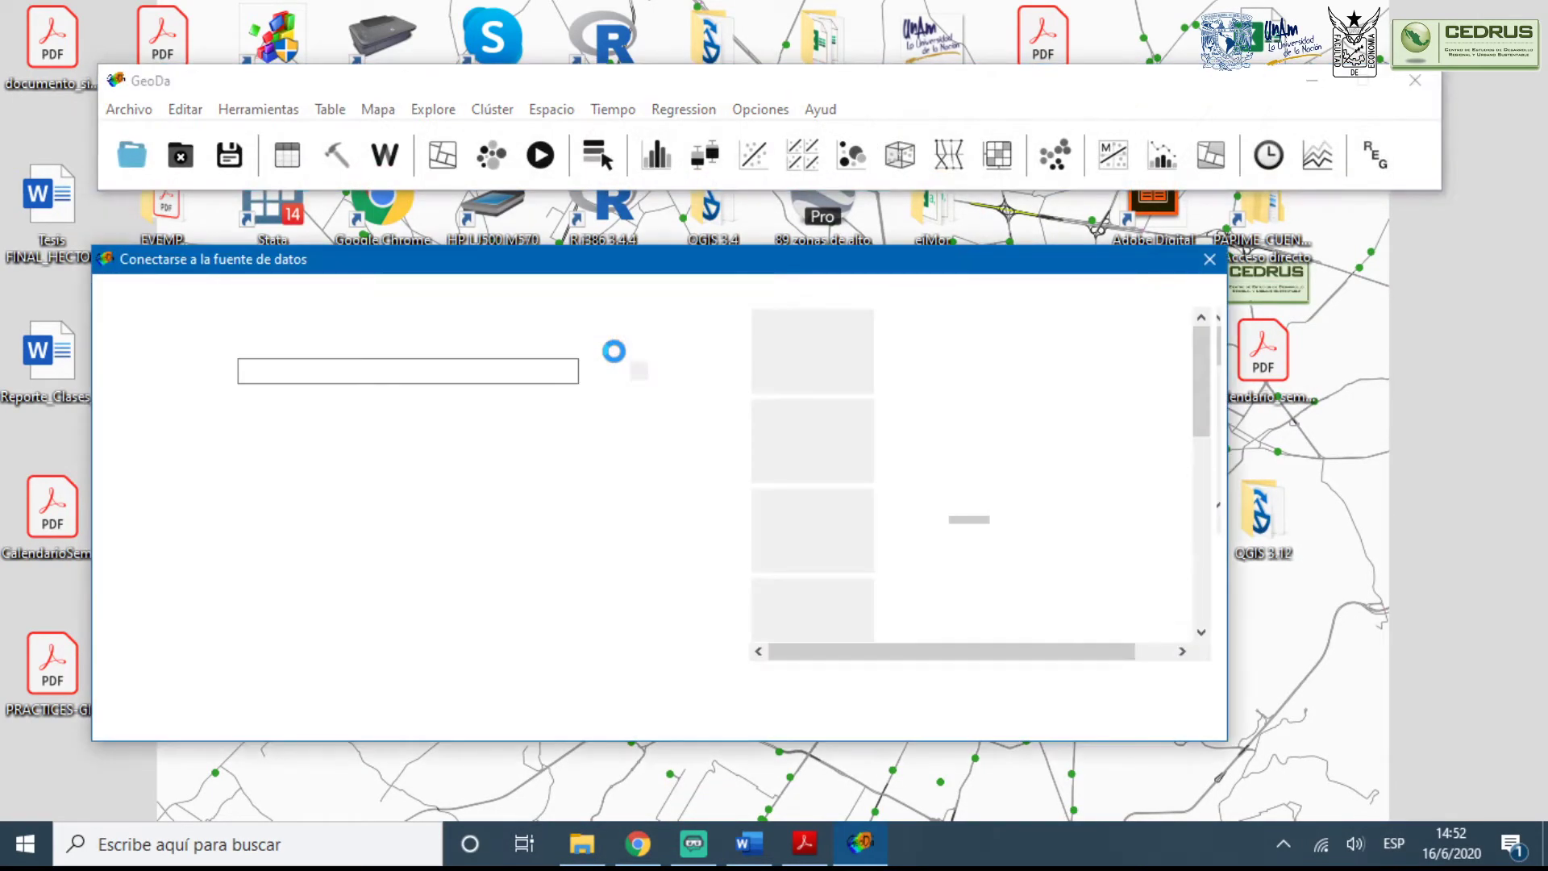
Open the ESRI Shapefile ZMVM.shp from the SESION7-MATRICES-PESOS folder as the data source
drag(562, 269, 567, 235)
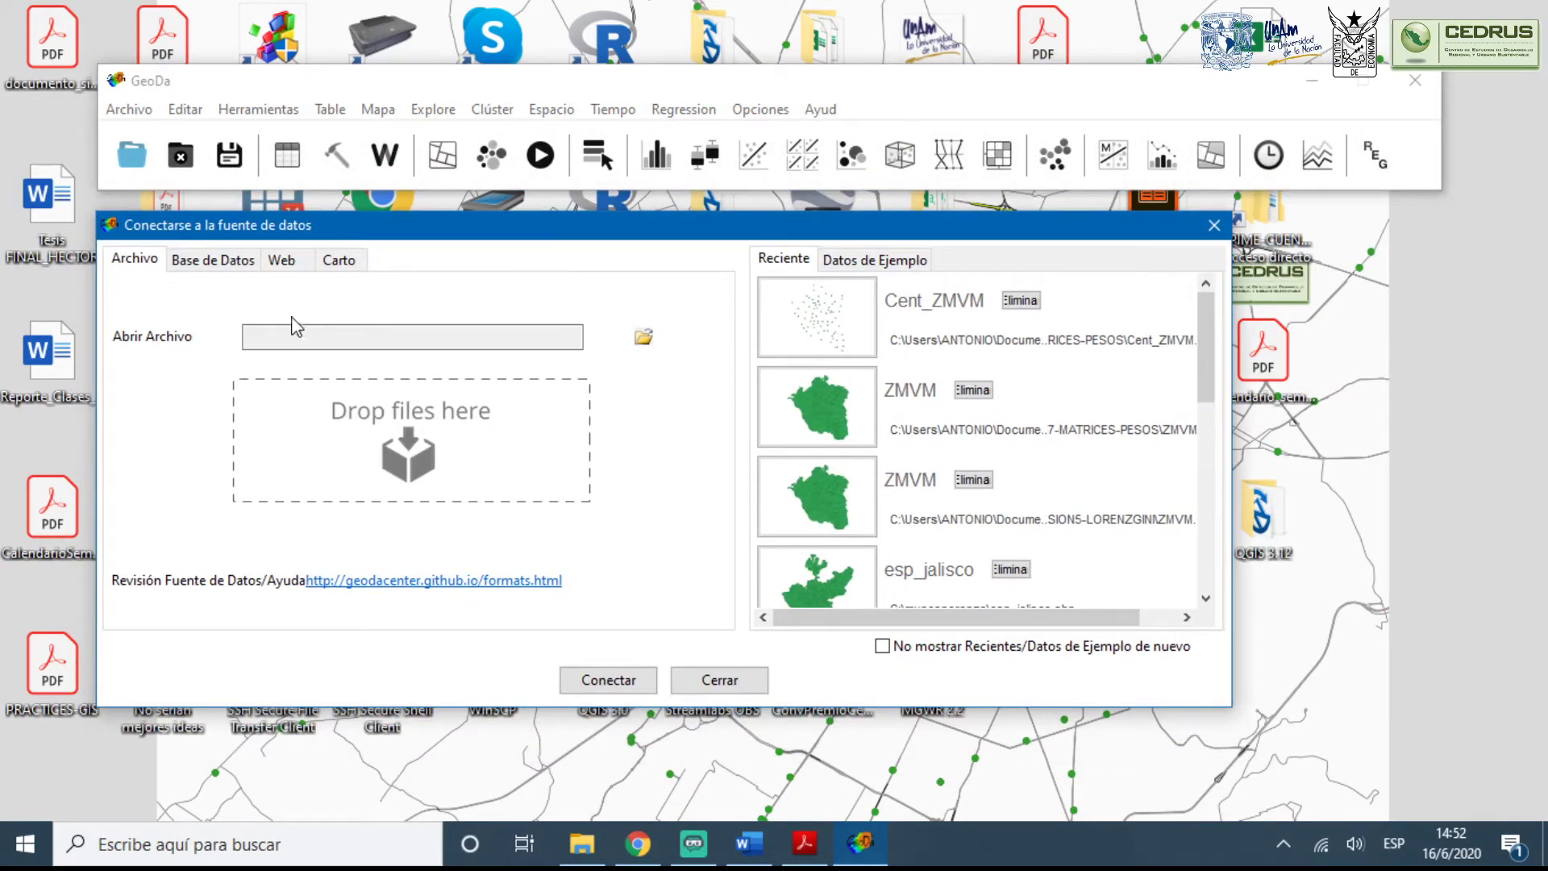
click(642, 338)
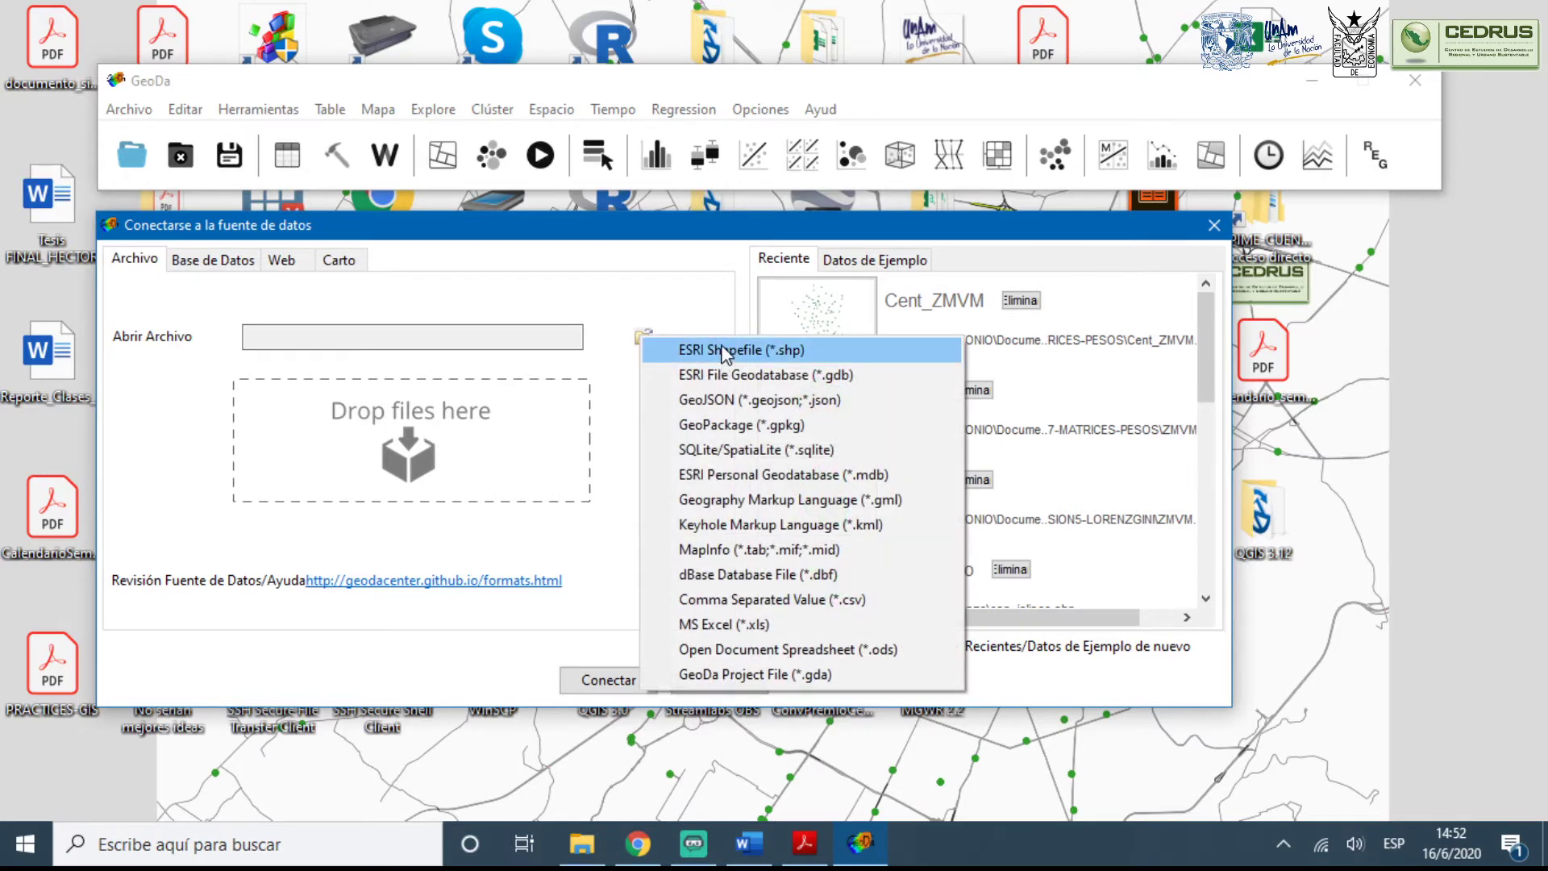
click(724, 353)
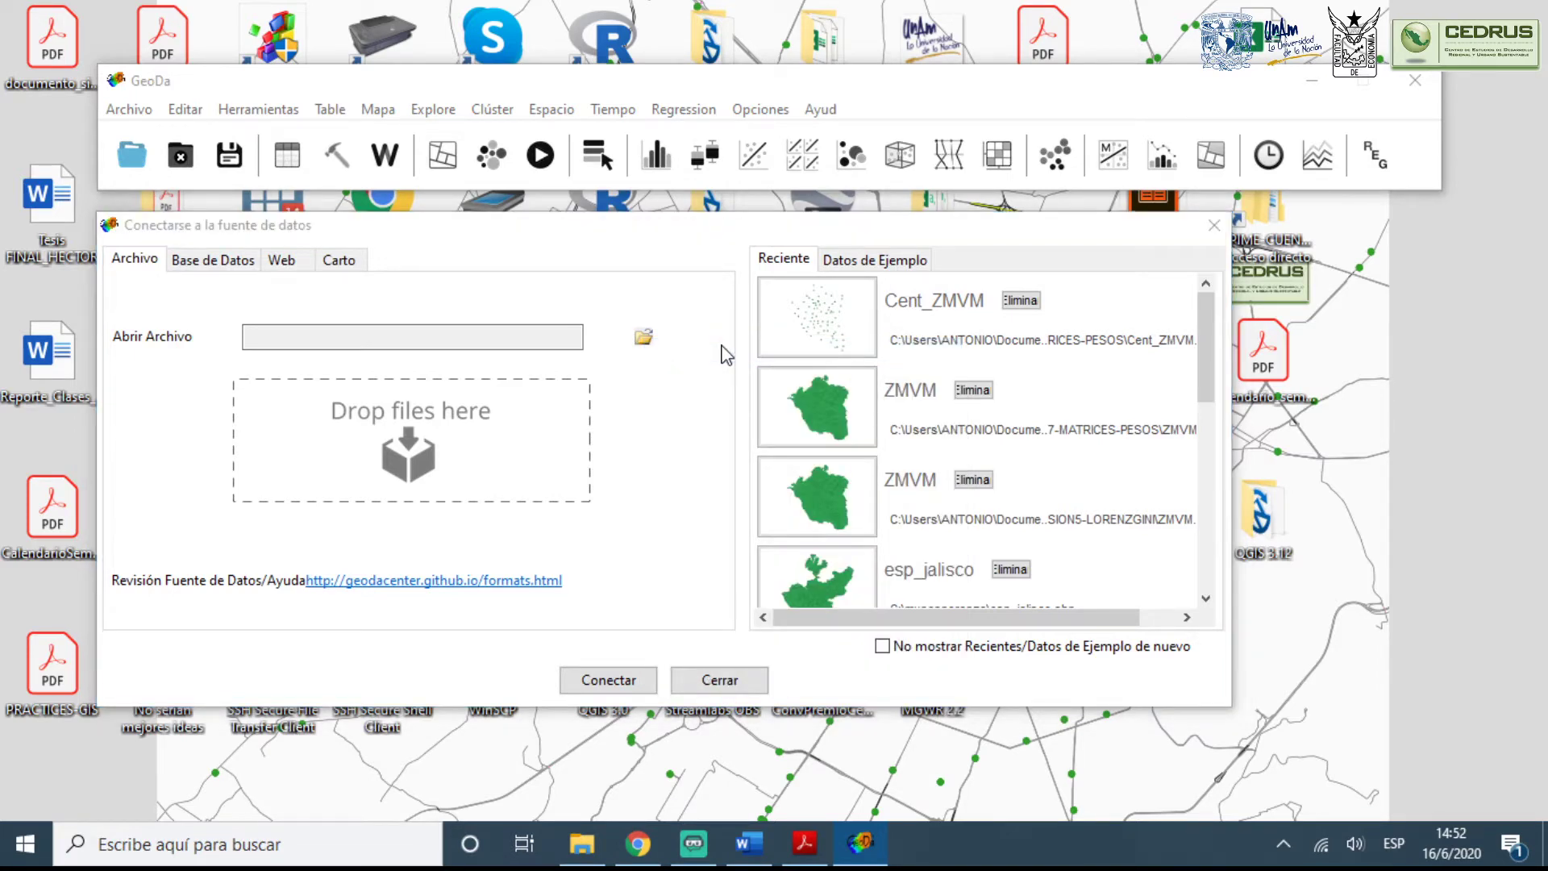
click(904, 300)
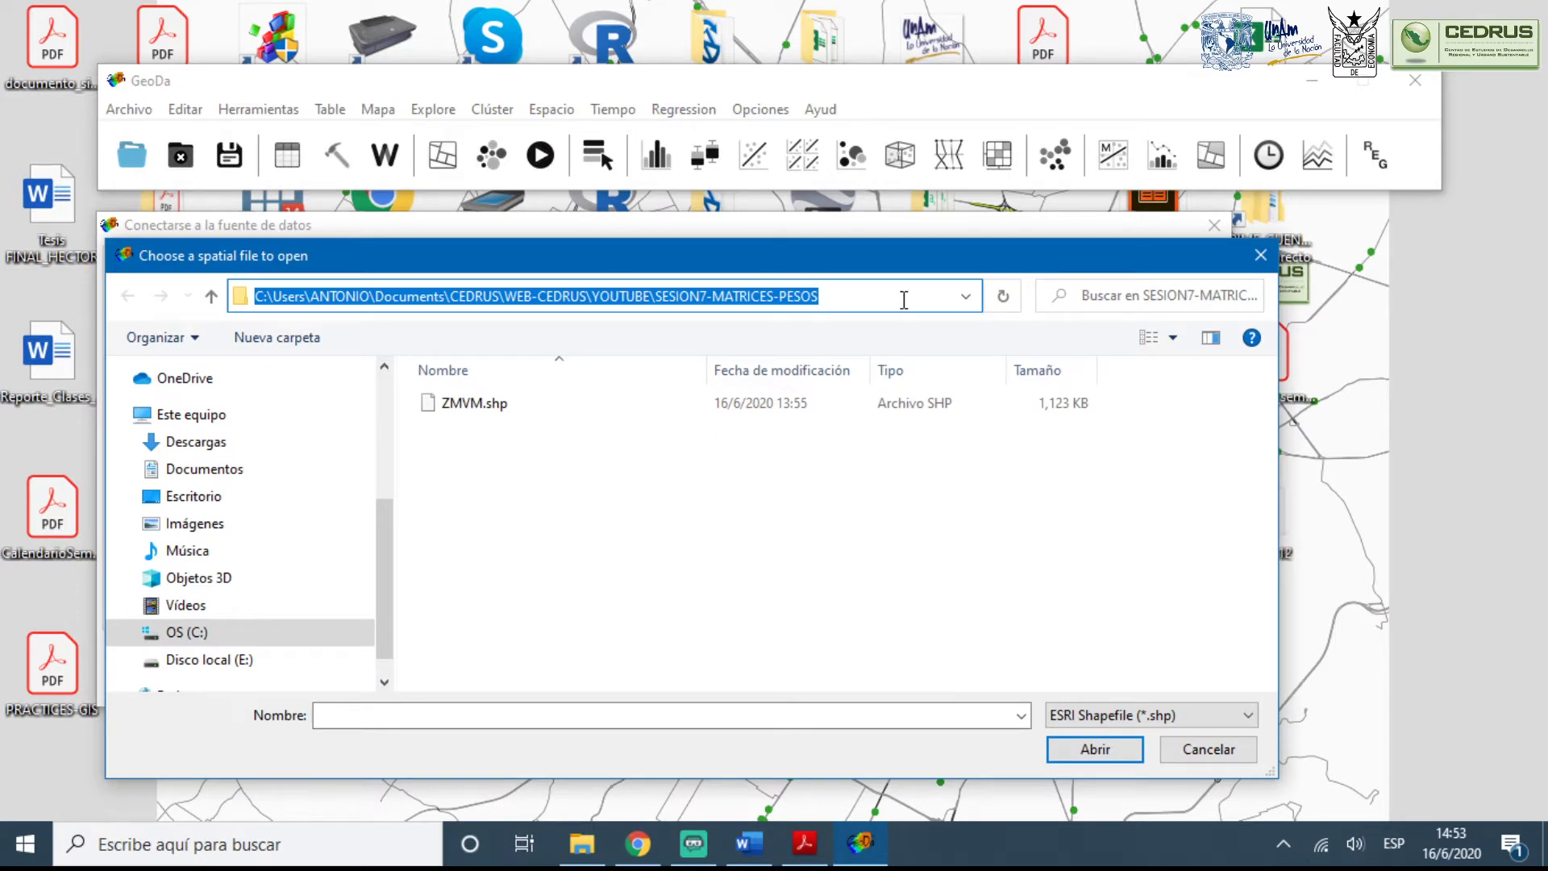
click(449, 407)
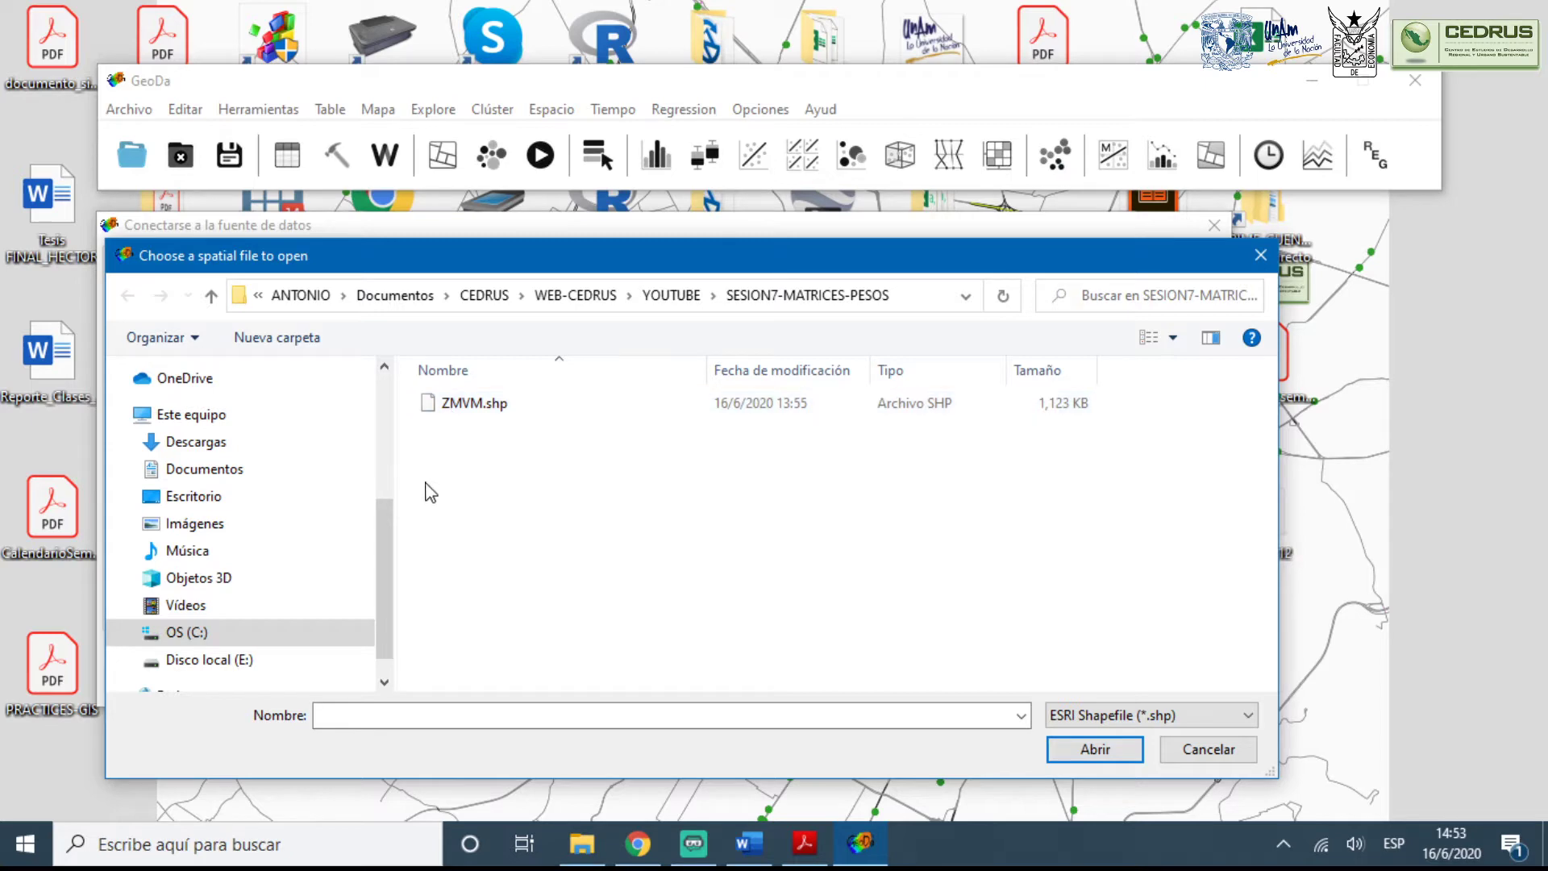
double_click(471, 403)
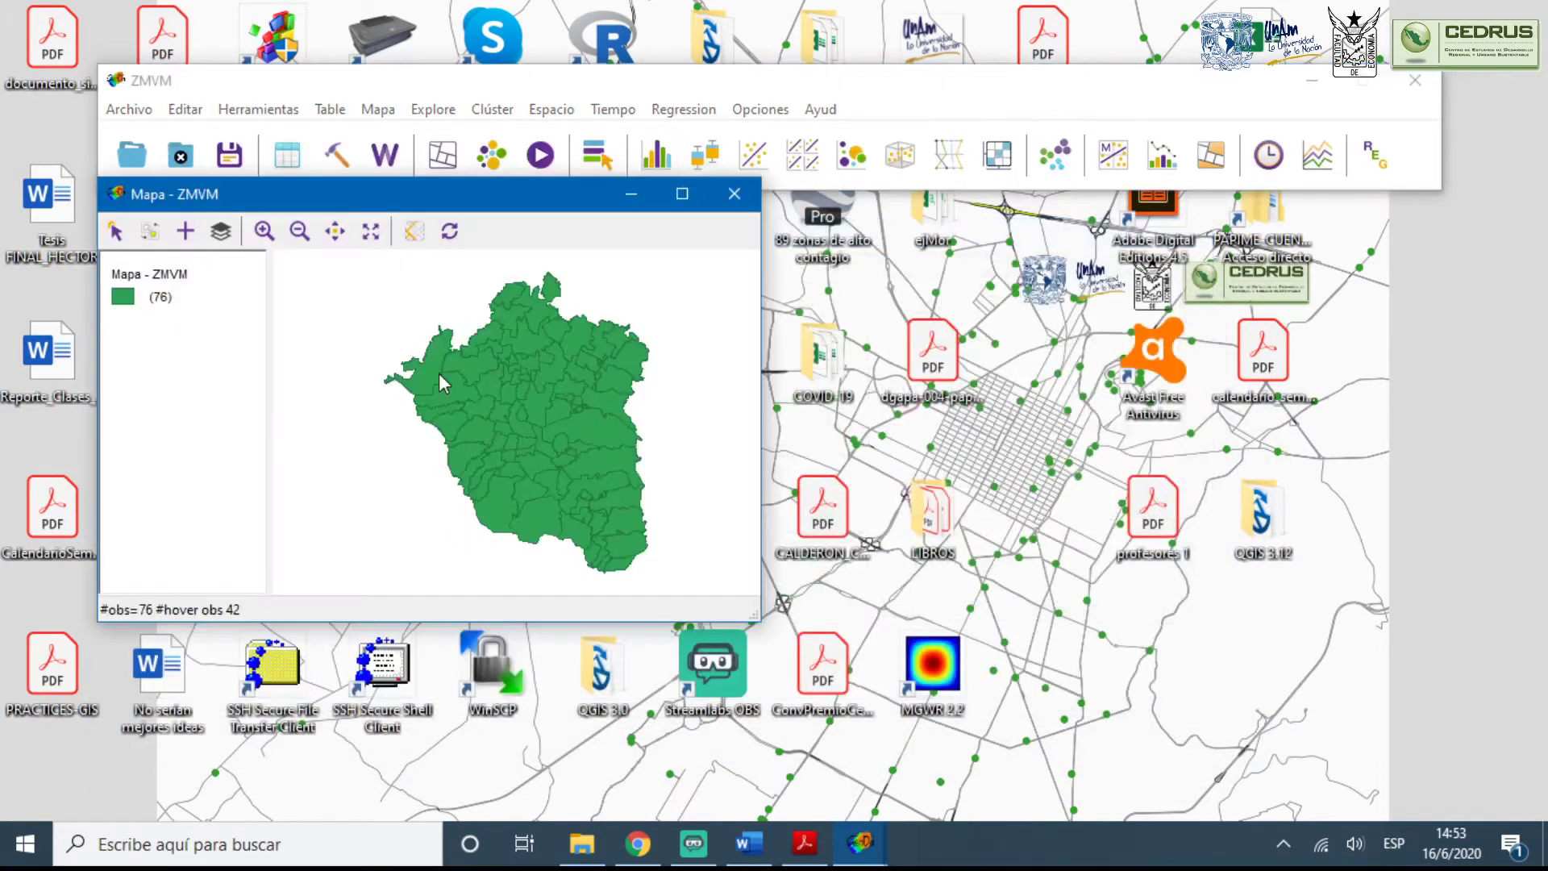
Arrange the main GeoDa window and the ZMVM map window one below the other and enlarge the map window
mouse_move(376, 201)
mouse_down()
mouse_move(375, 278)
mouse_move(373, 228)
mouse_up()
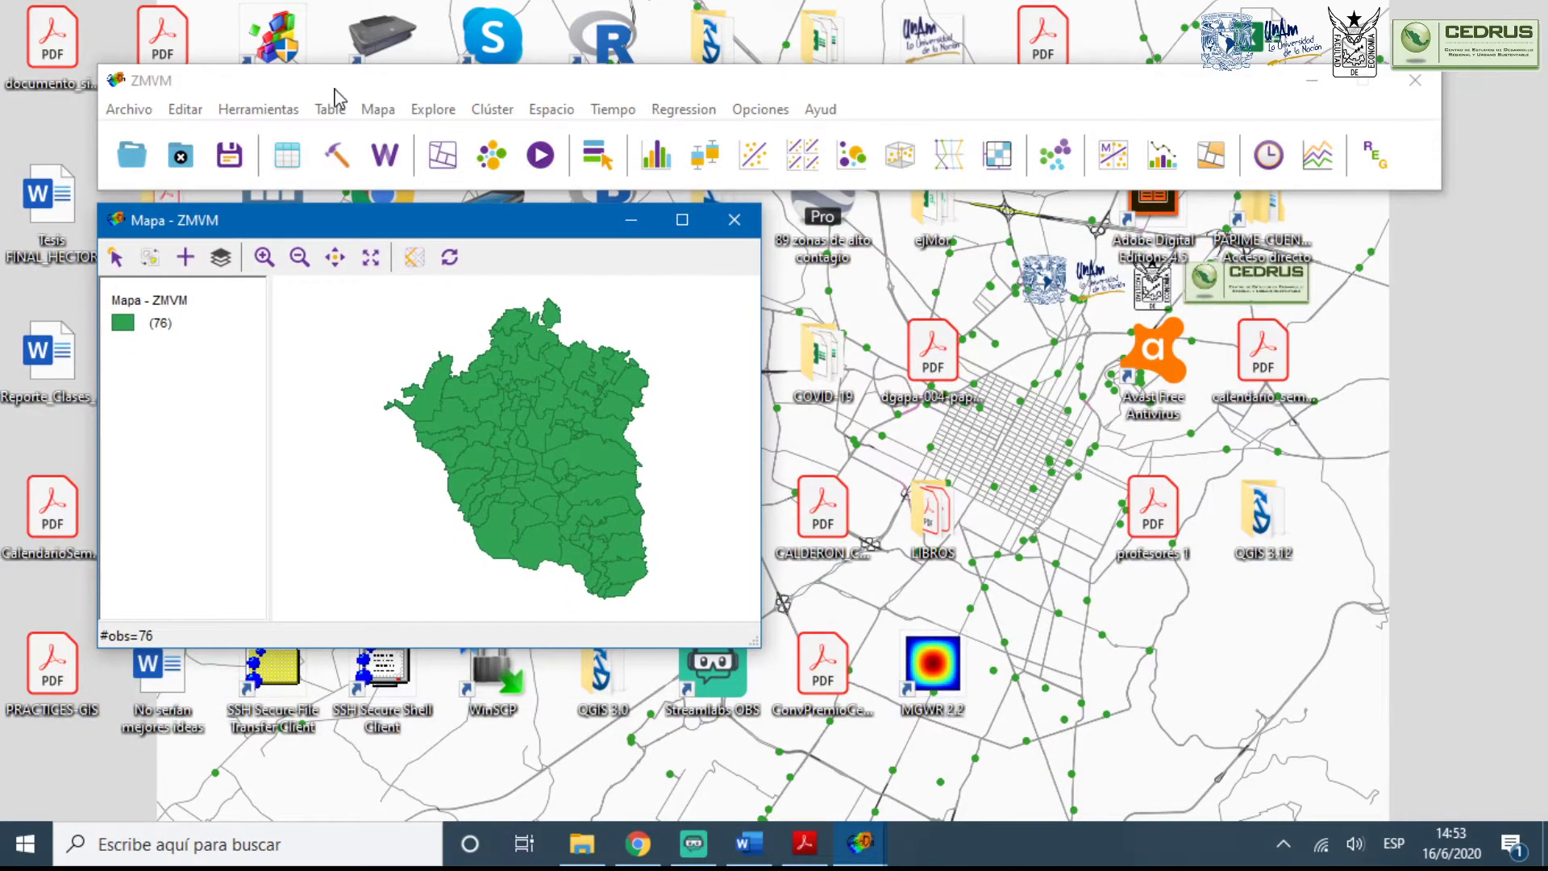
drag(333, 87, 261, 25)
drag(298, 234, 226, 162)
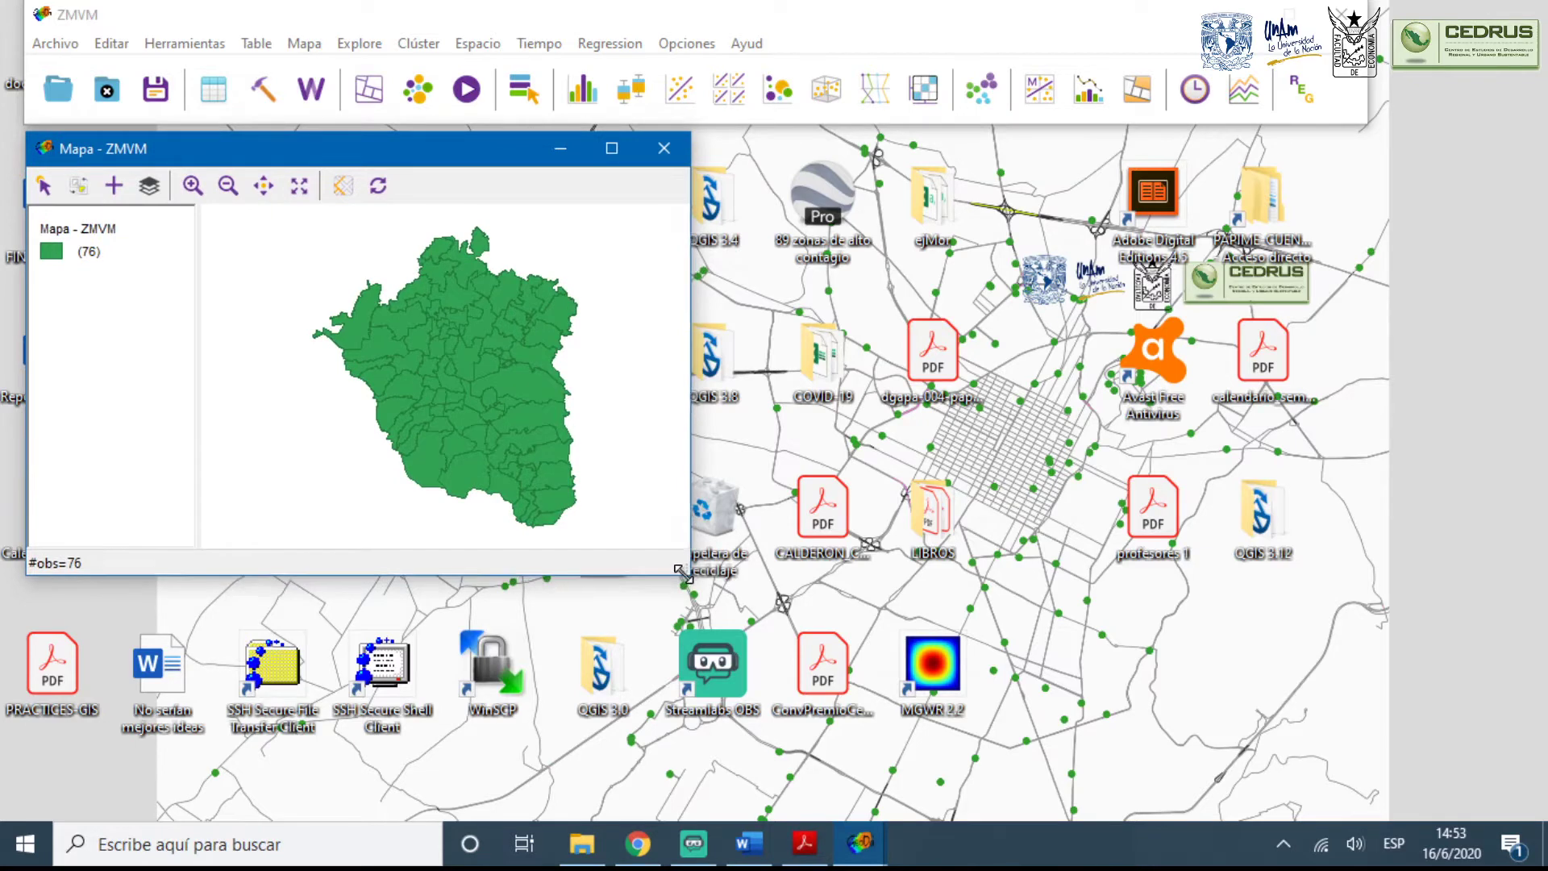
drag(680, 579, 1357, 800)
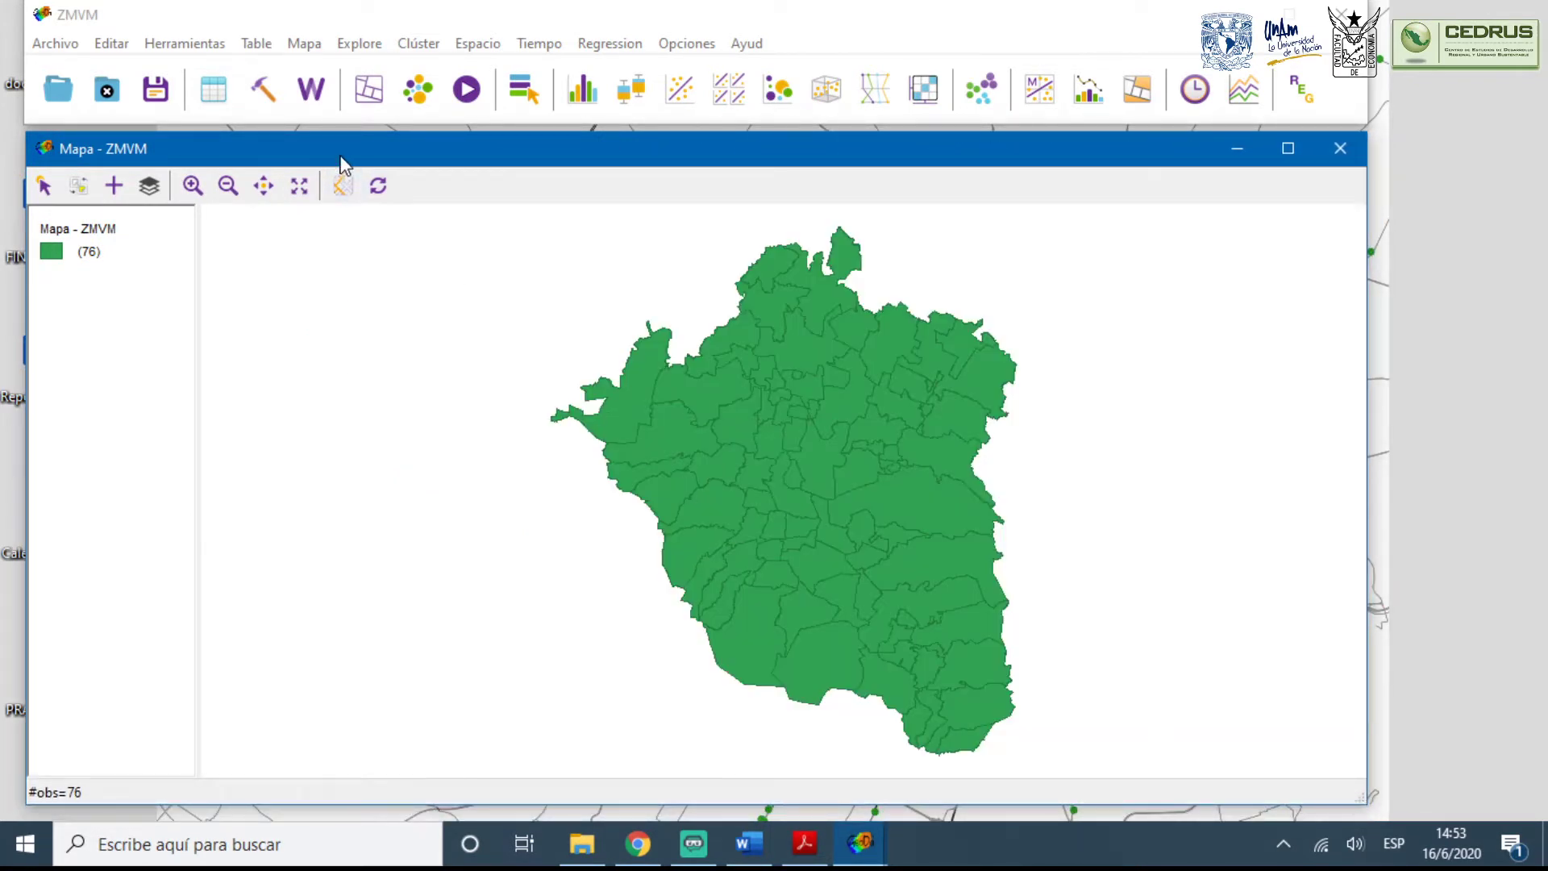
drag(343, 164, 342, 163)
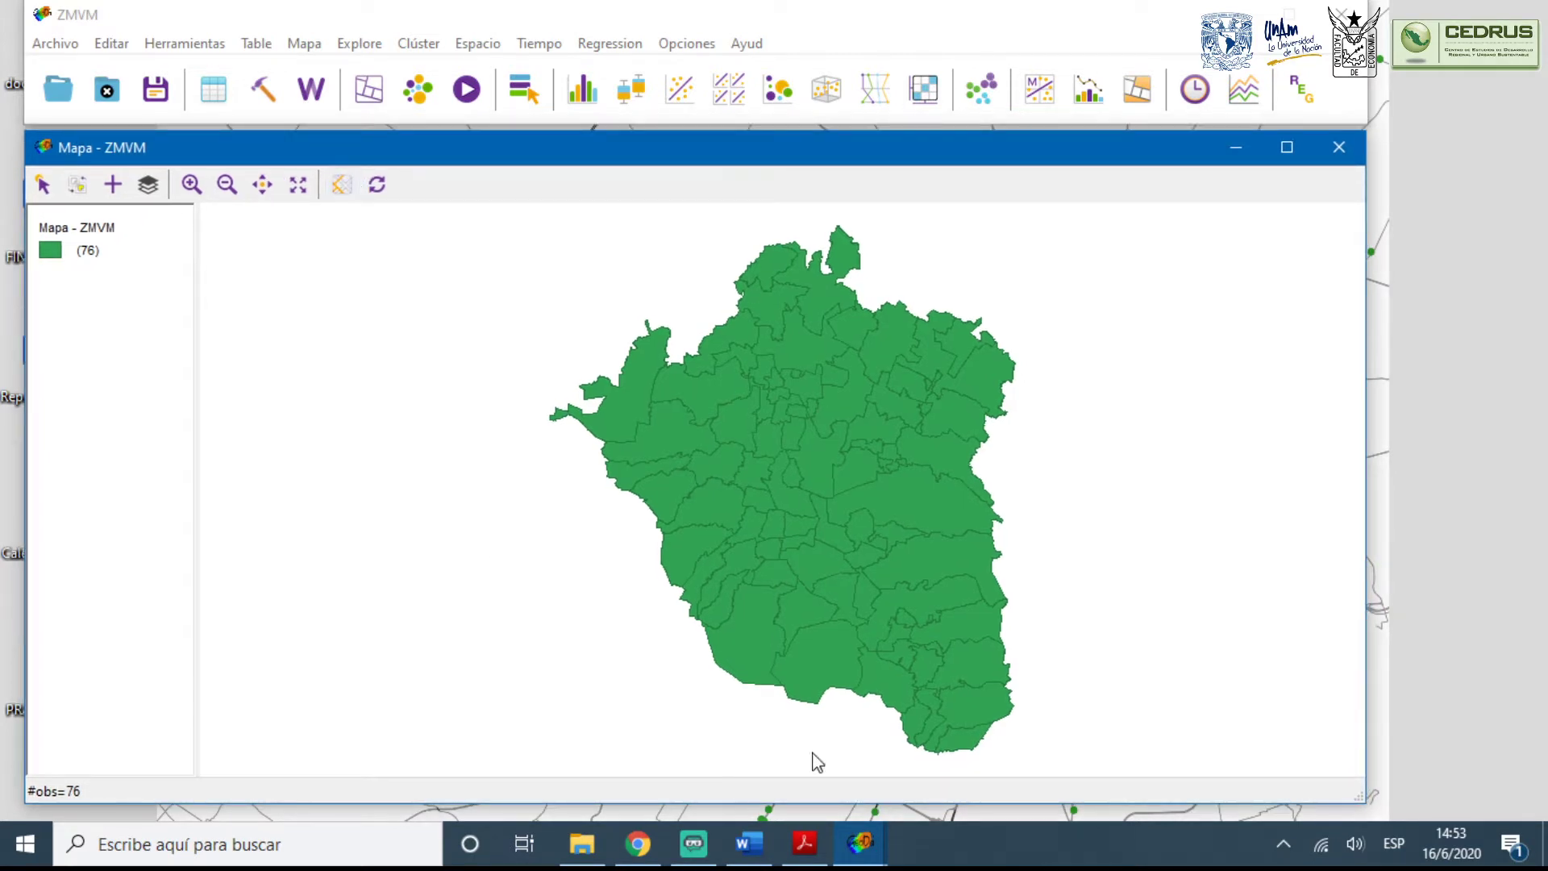
Look at the queen contiguity slide in Acrobat Reader, and return to GeoDa with both its toolbar and ZMVM map windows in front
click(807, 861)
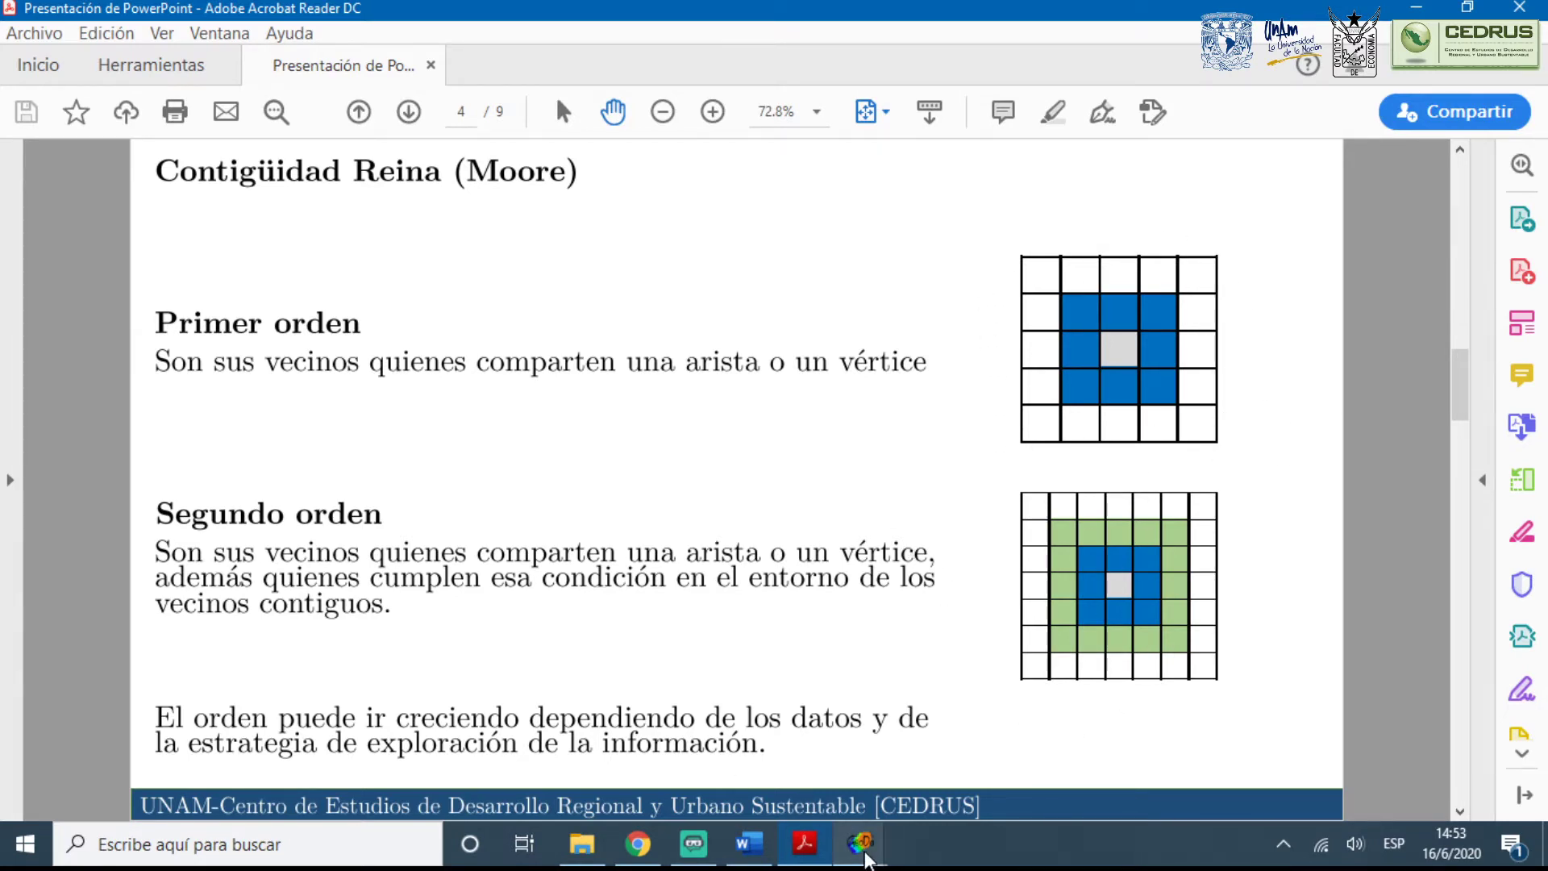
mouse_move(867, 859)
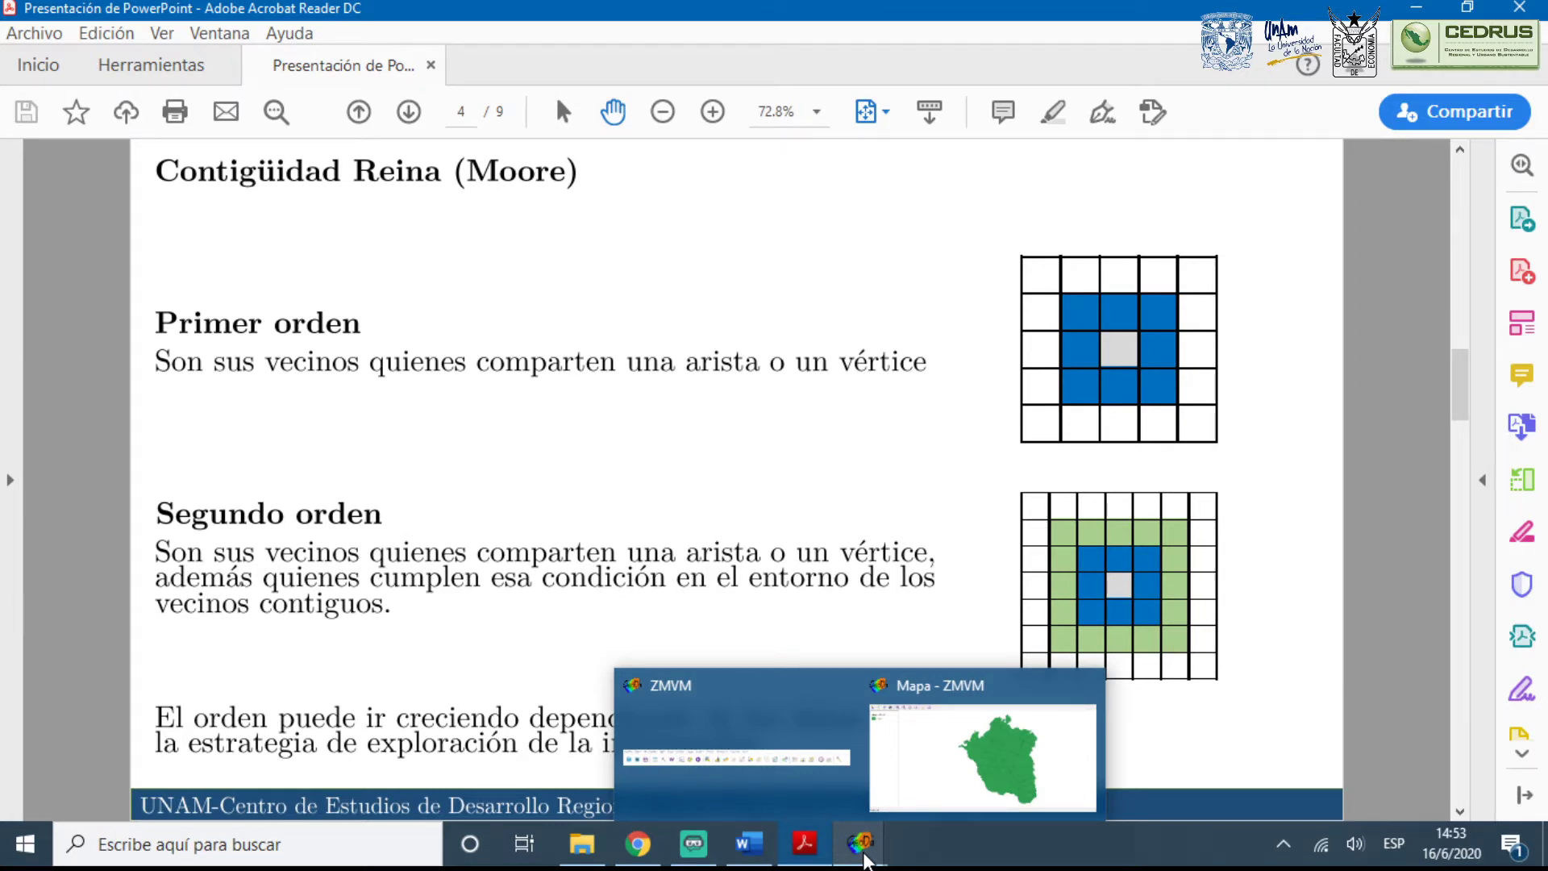
click(738, 752)
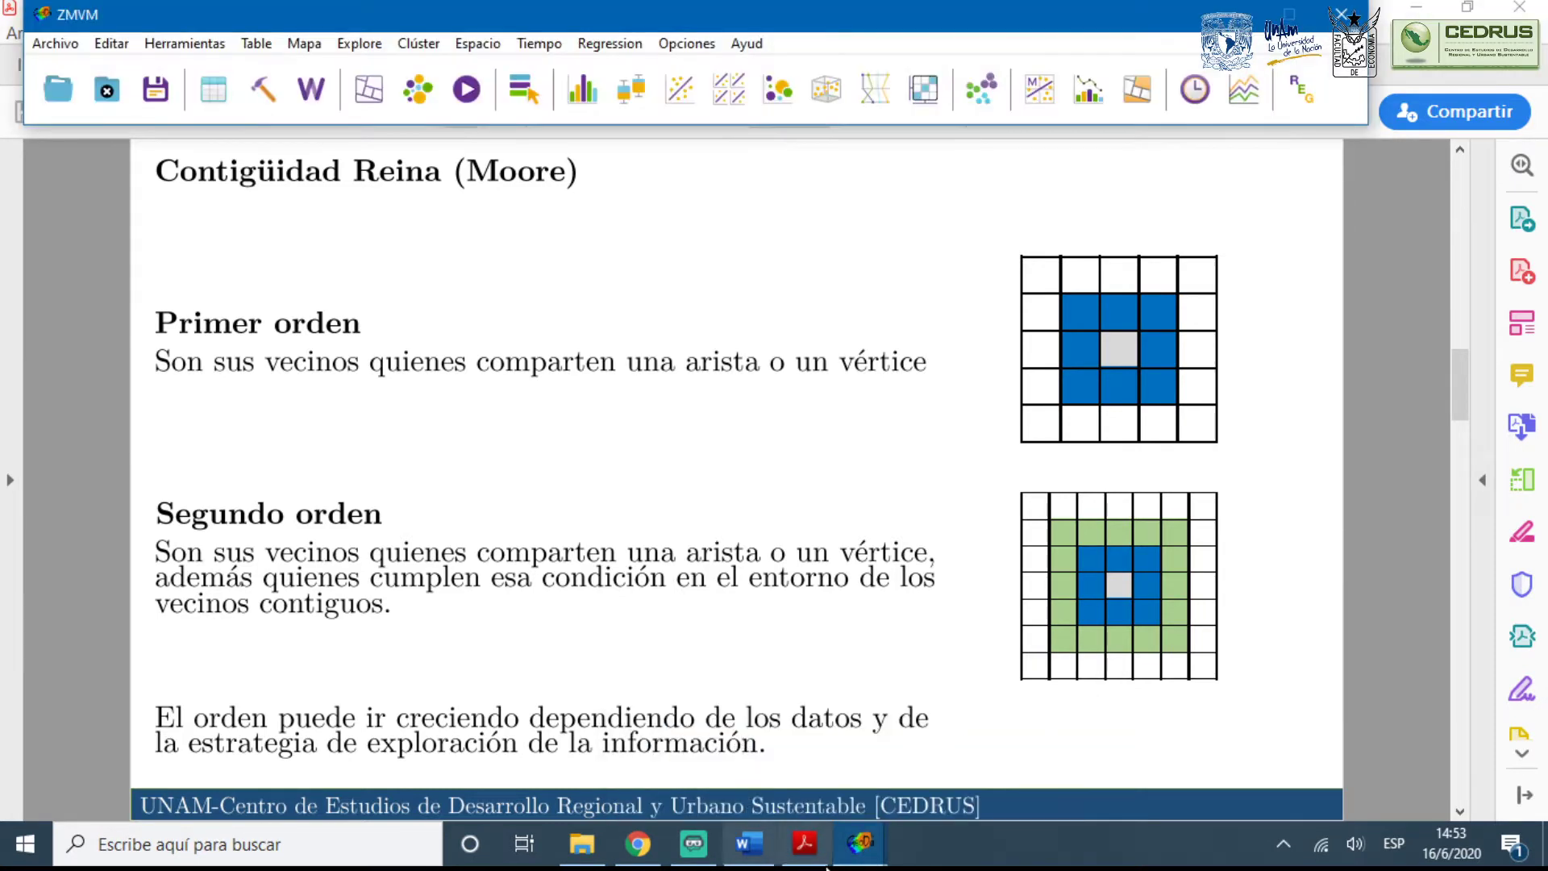
mouse_move(861, 846)
click(1003, 757)
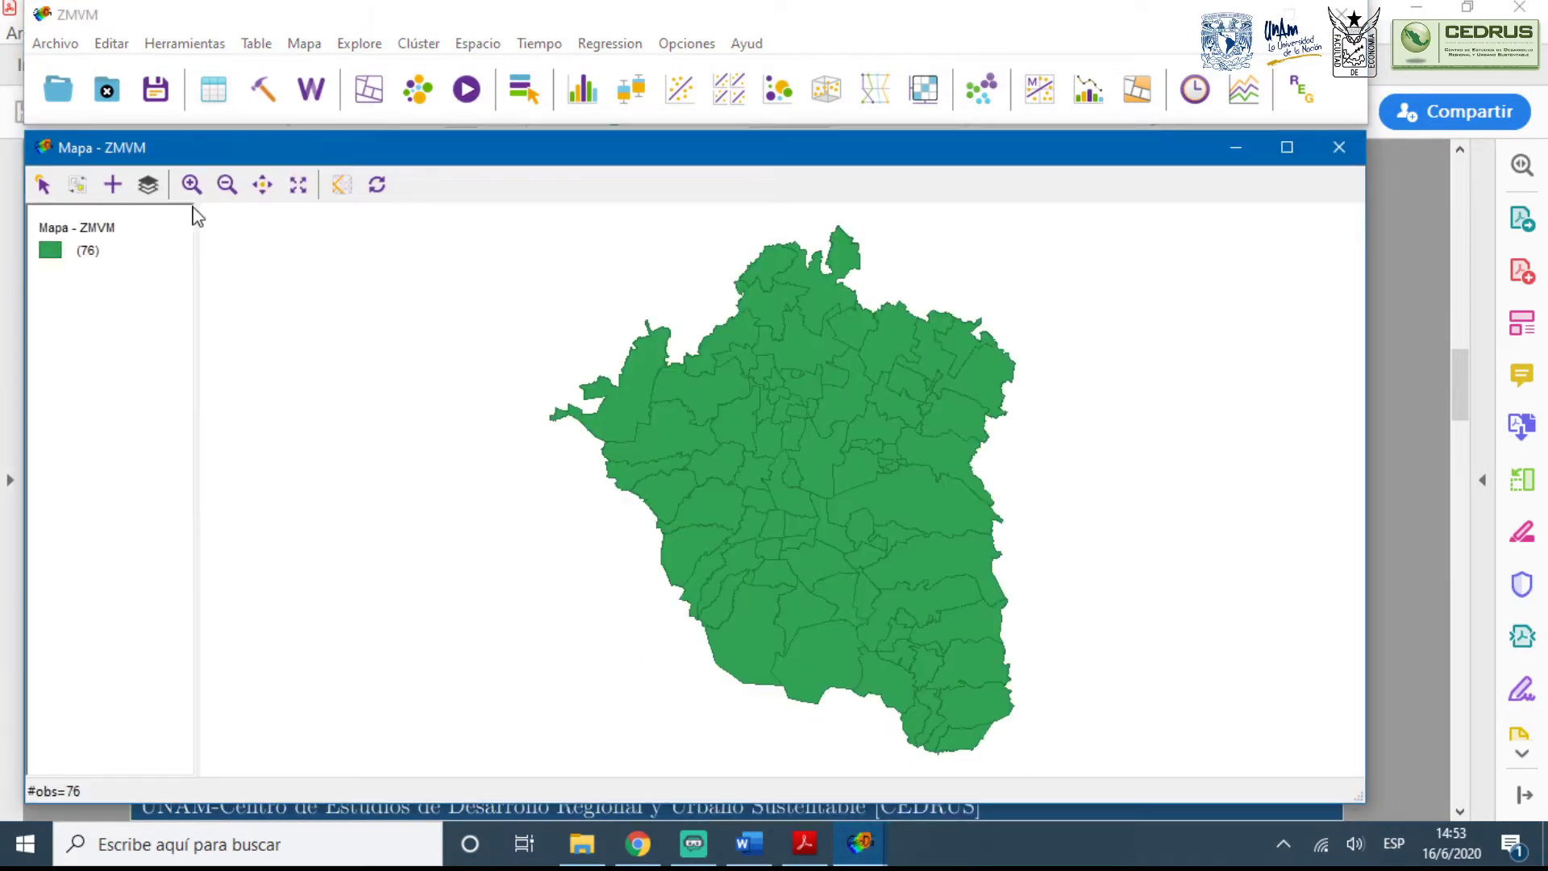
mouse_move(183, 150)
mouse_down()
mouse_move(177, 135)
mouse_move(182, 147)
mouse_up()
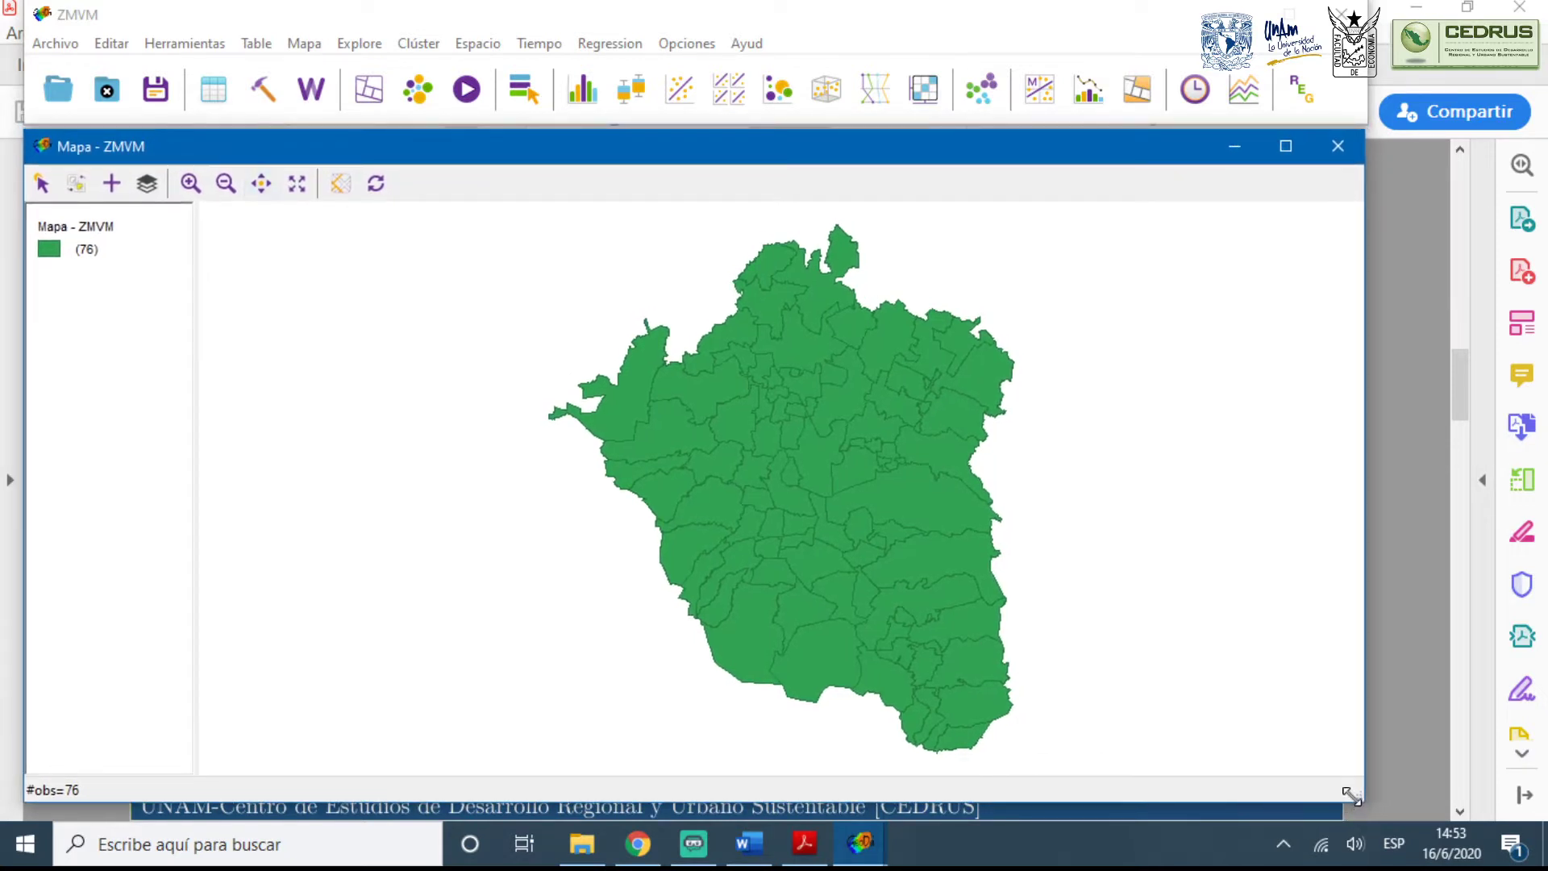
drag(1362, 797, 1362, 811)
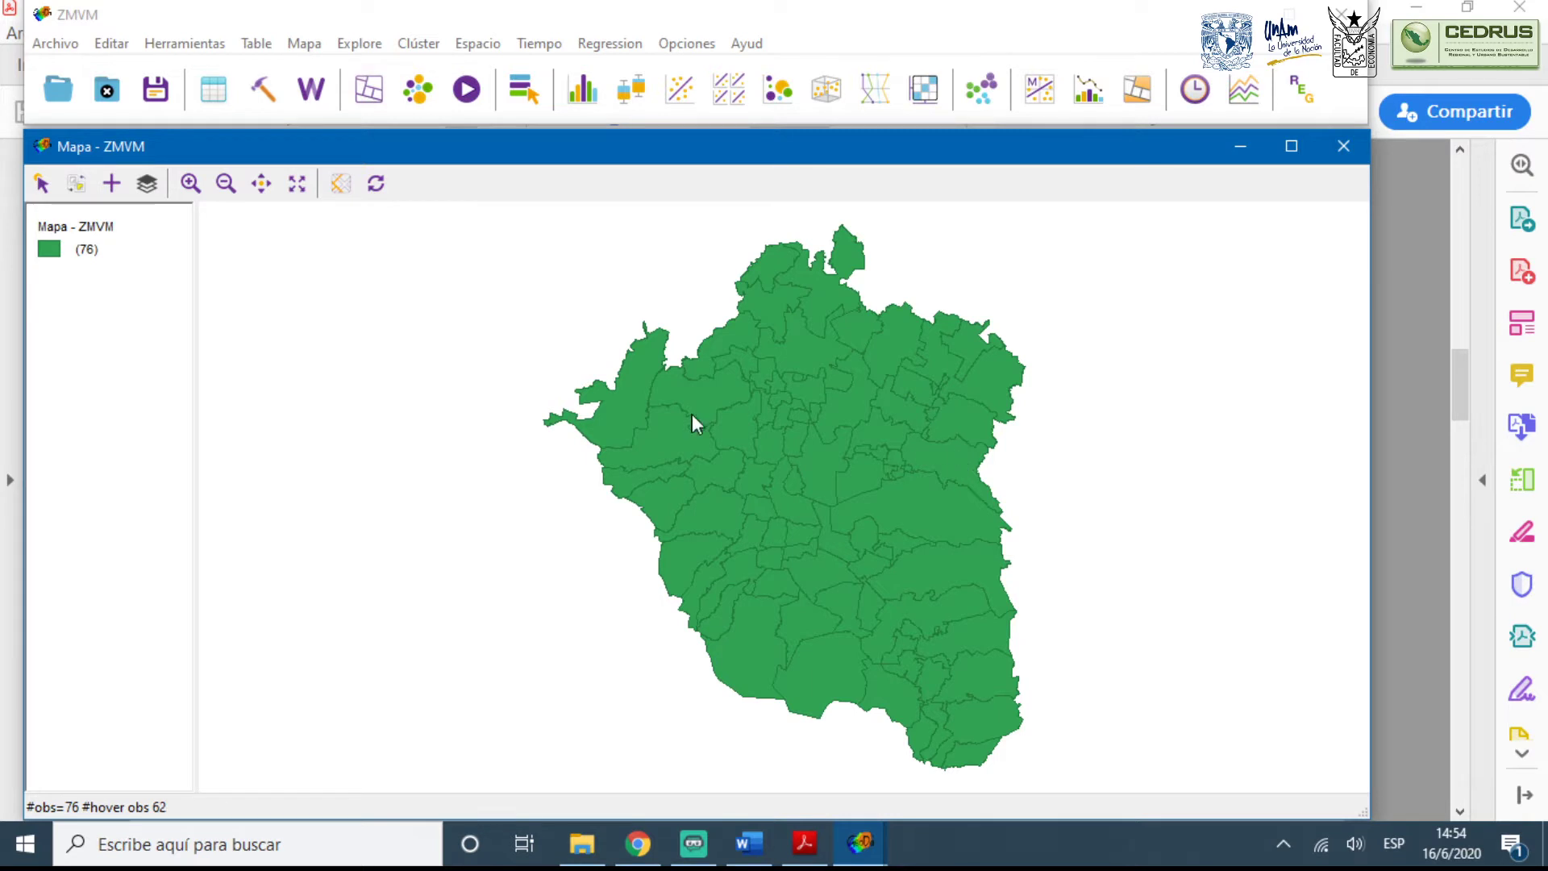
click(291, 24)
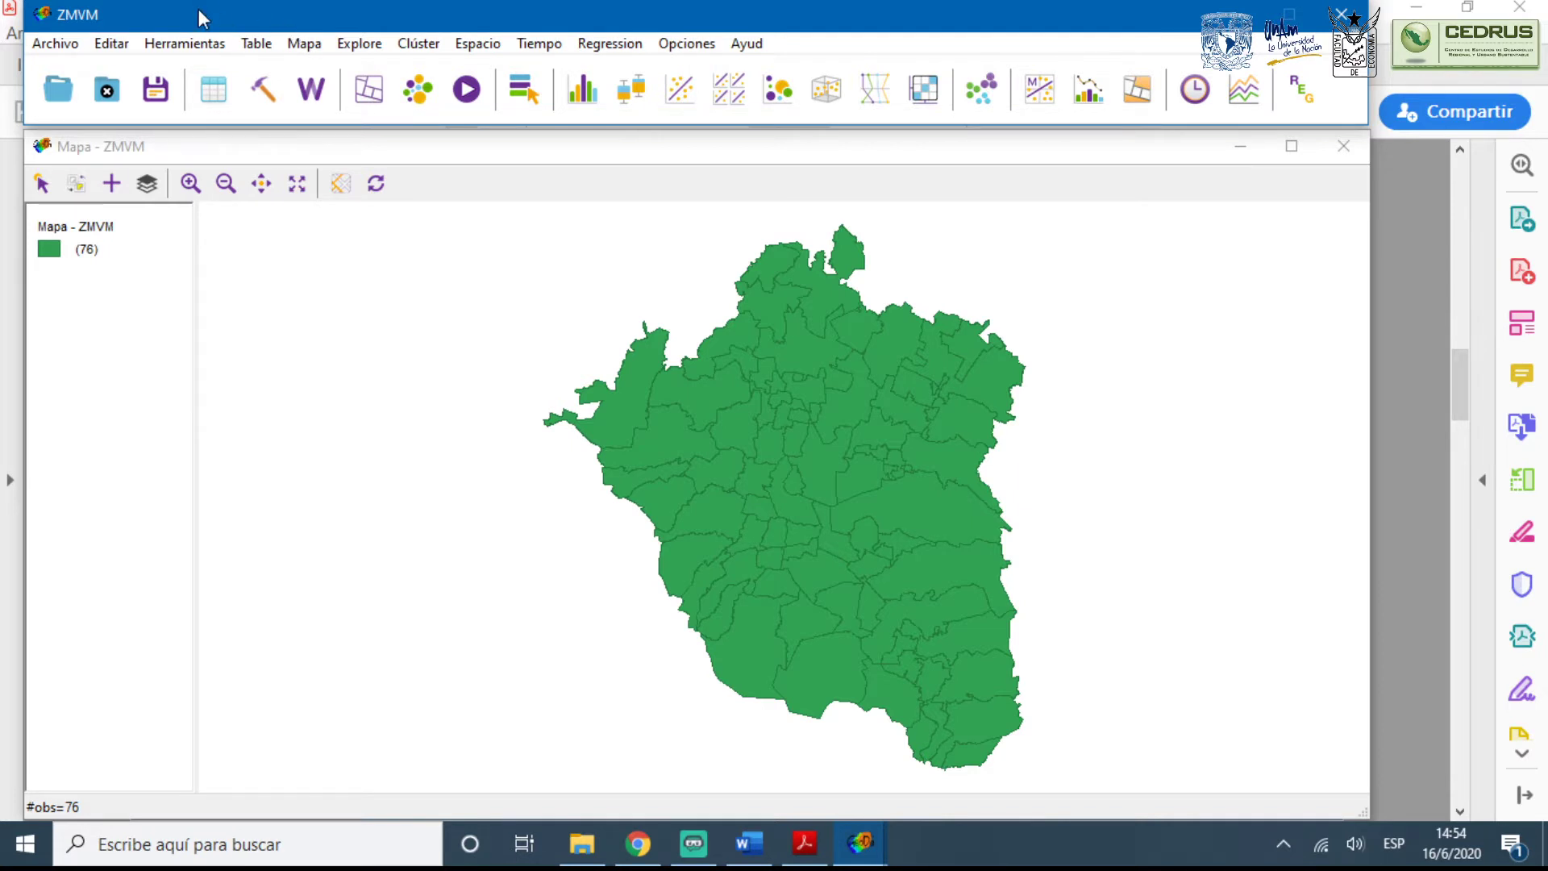
click(196, 43)
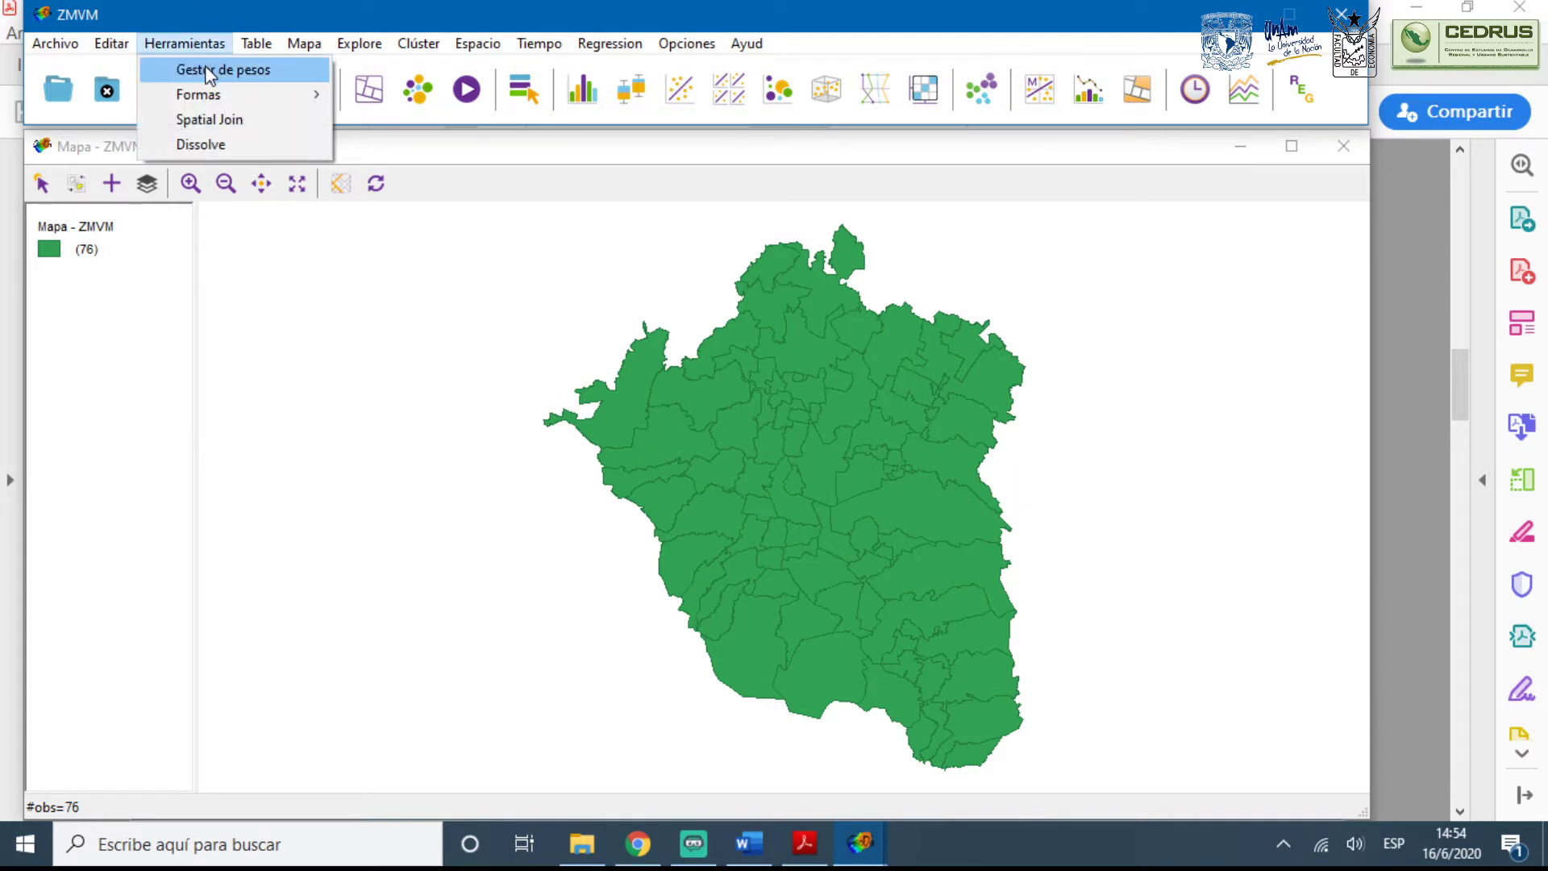
click(205, 68)
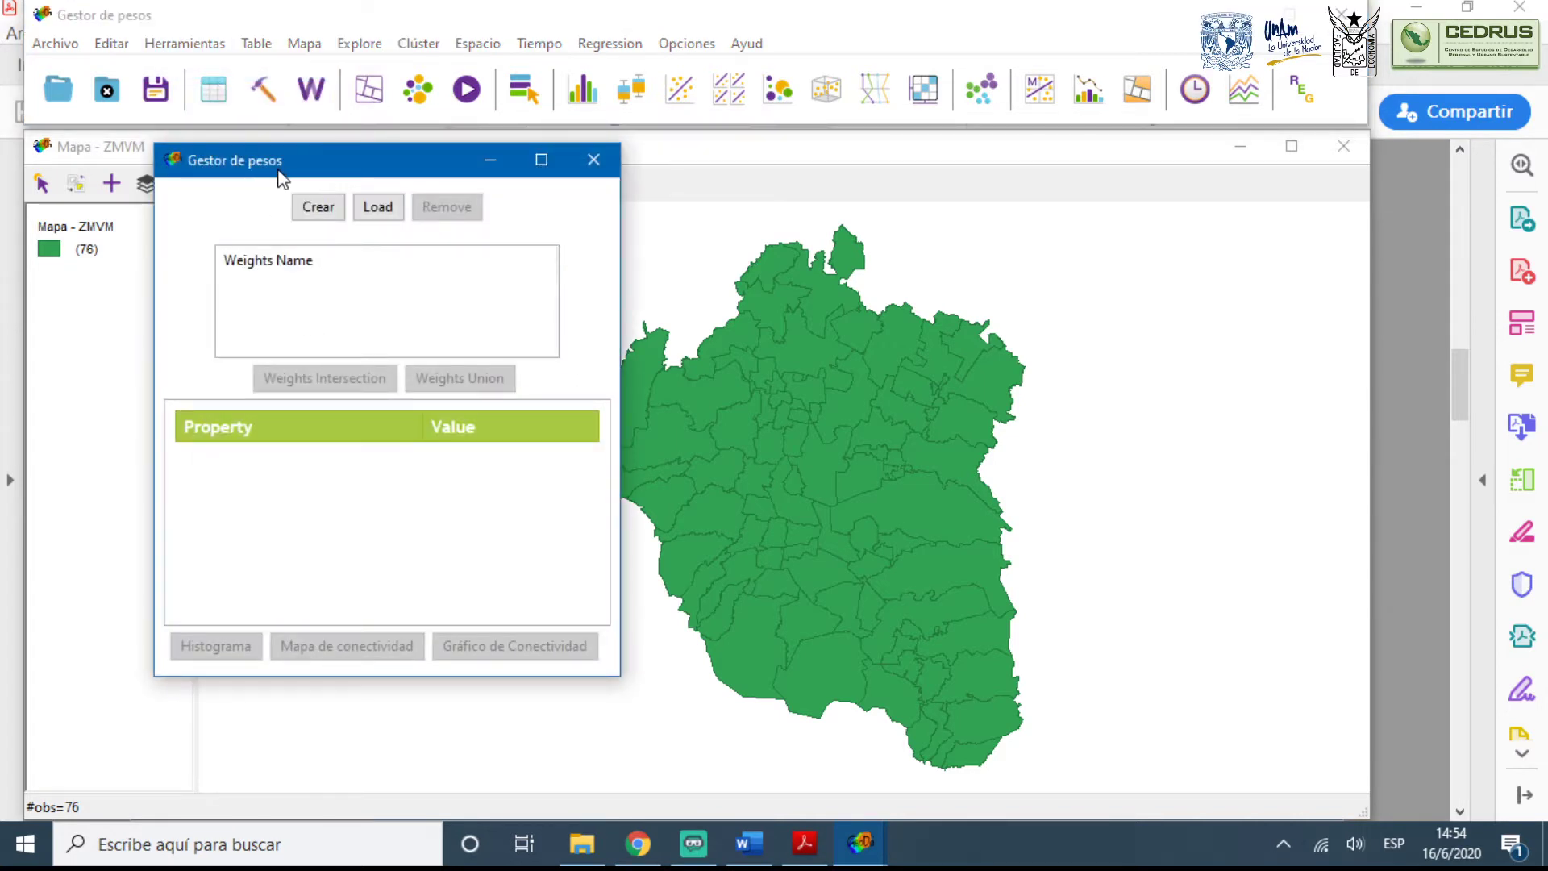
drag(280, 175, 175, 171)
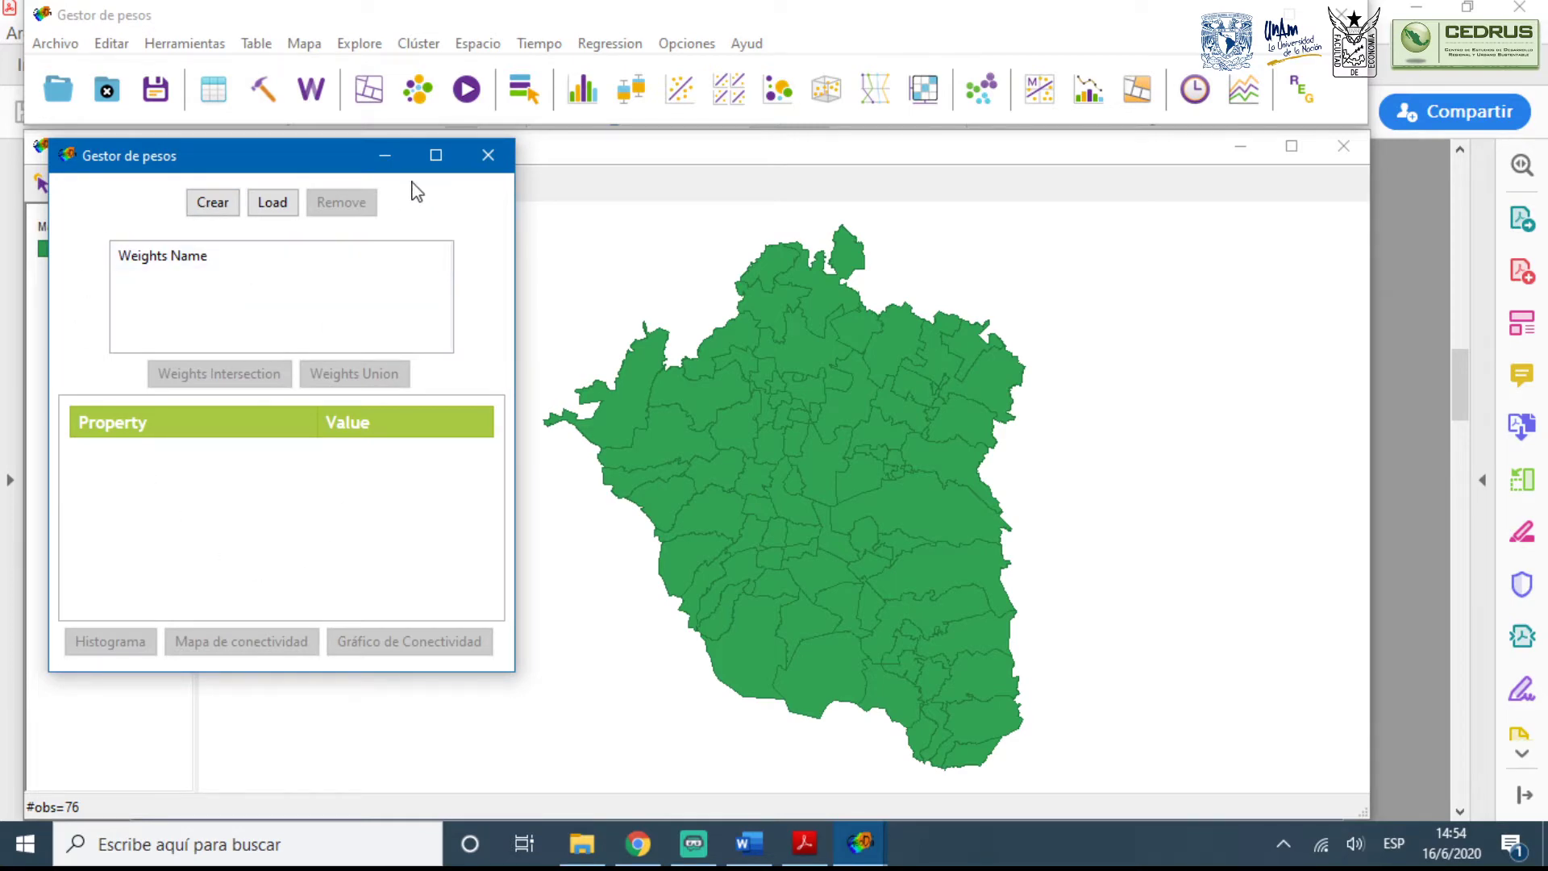
click(488, 153)
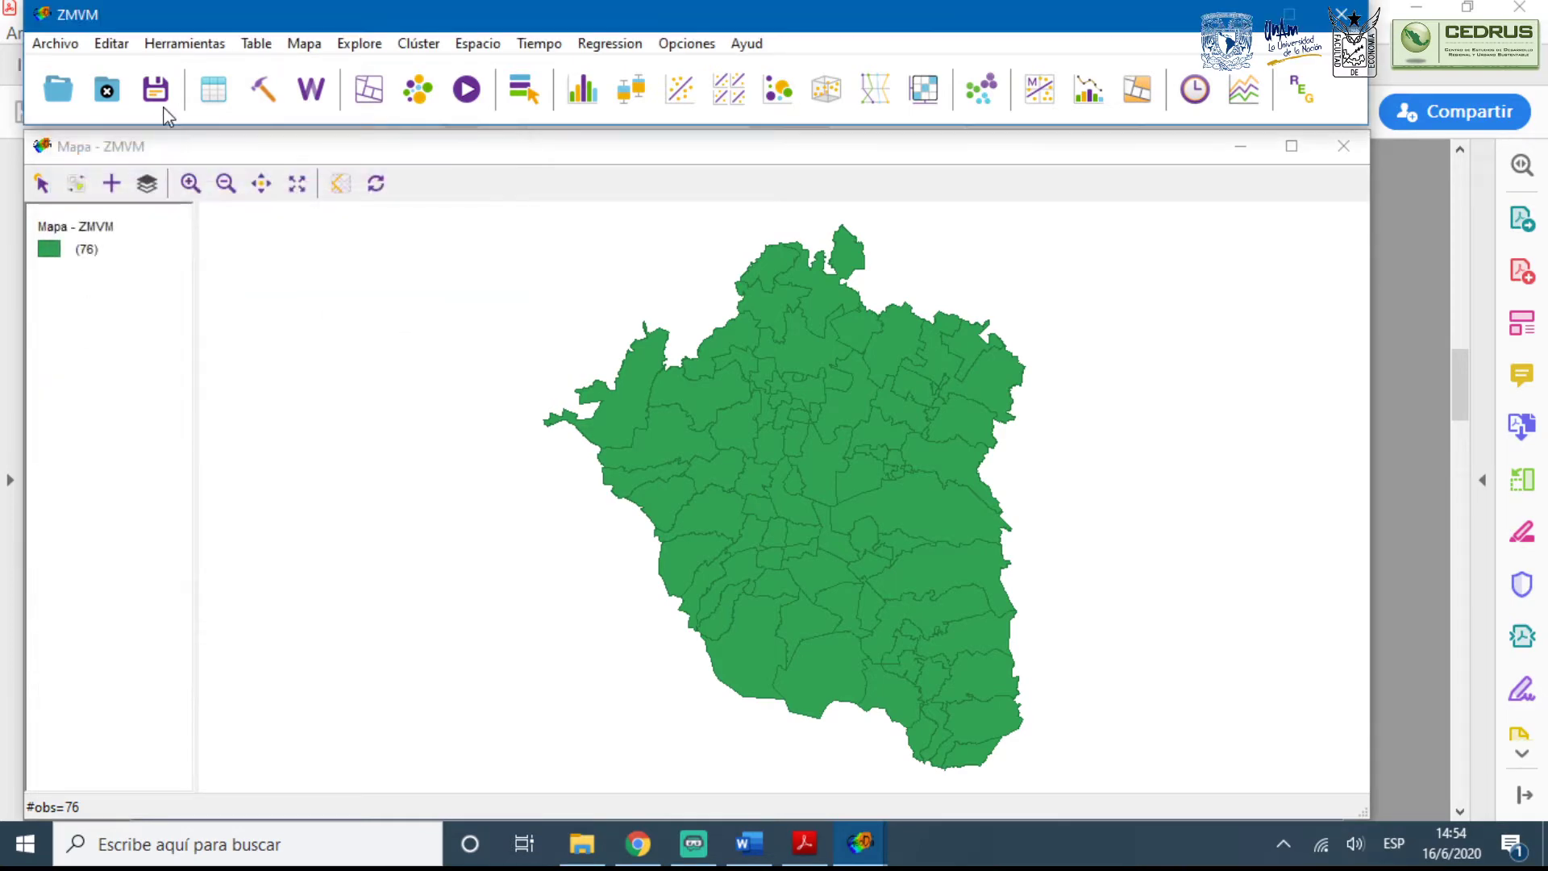
Examine the ZMVM attribute table for a unique identifier field, widening the CVMUN column, and close the table
click(213, 88)
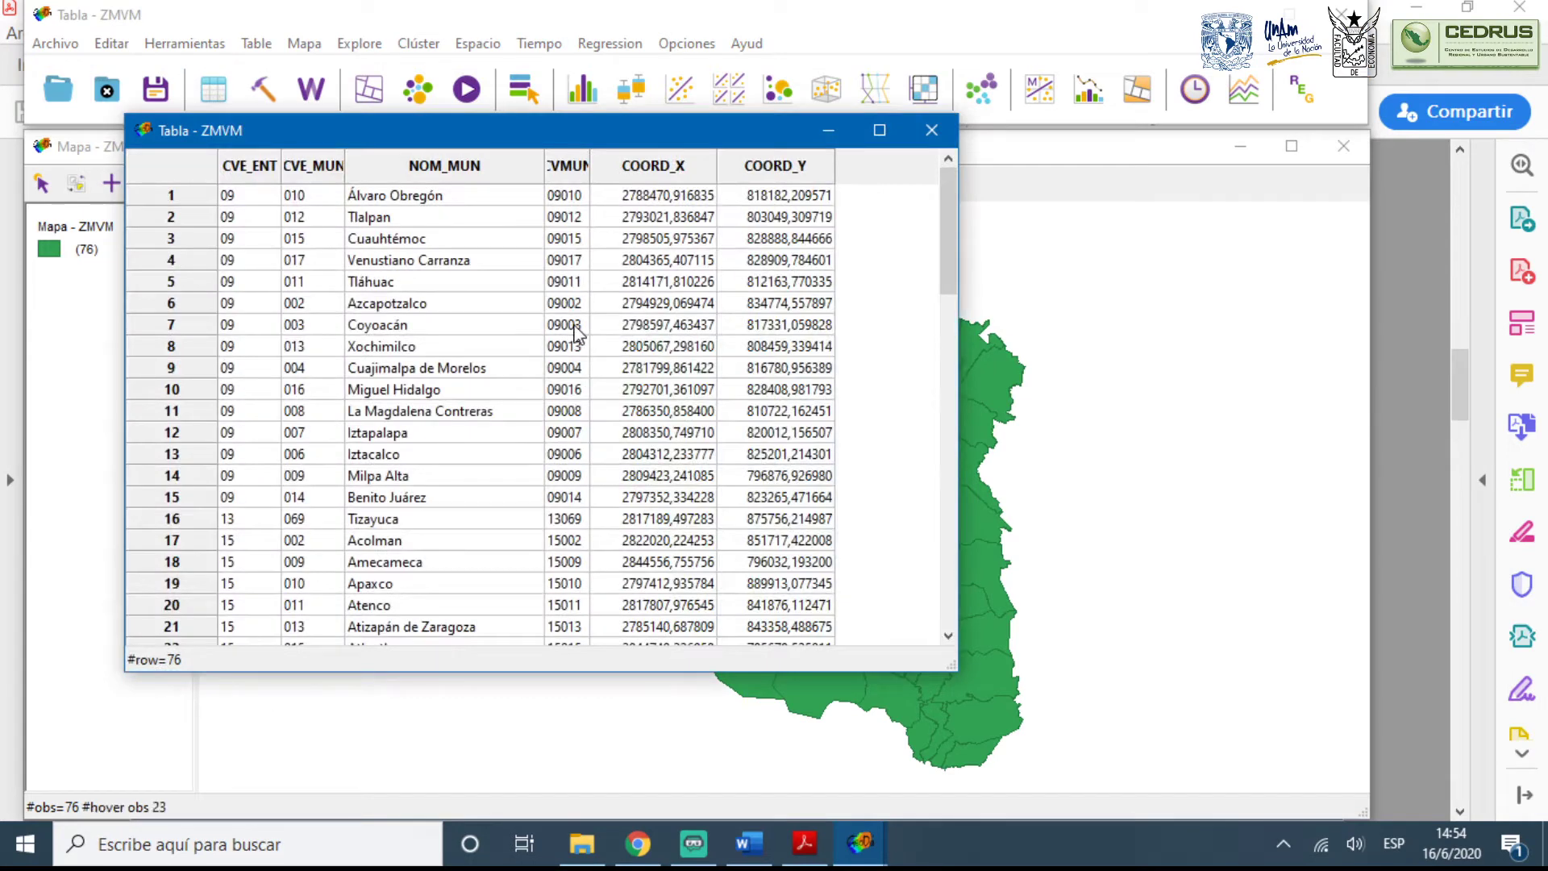
scroll(576, 333, down, 2)
scroll(577, 334, up, 2)
drag(589, 168, 655, 168)
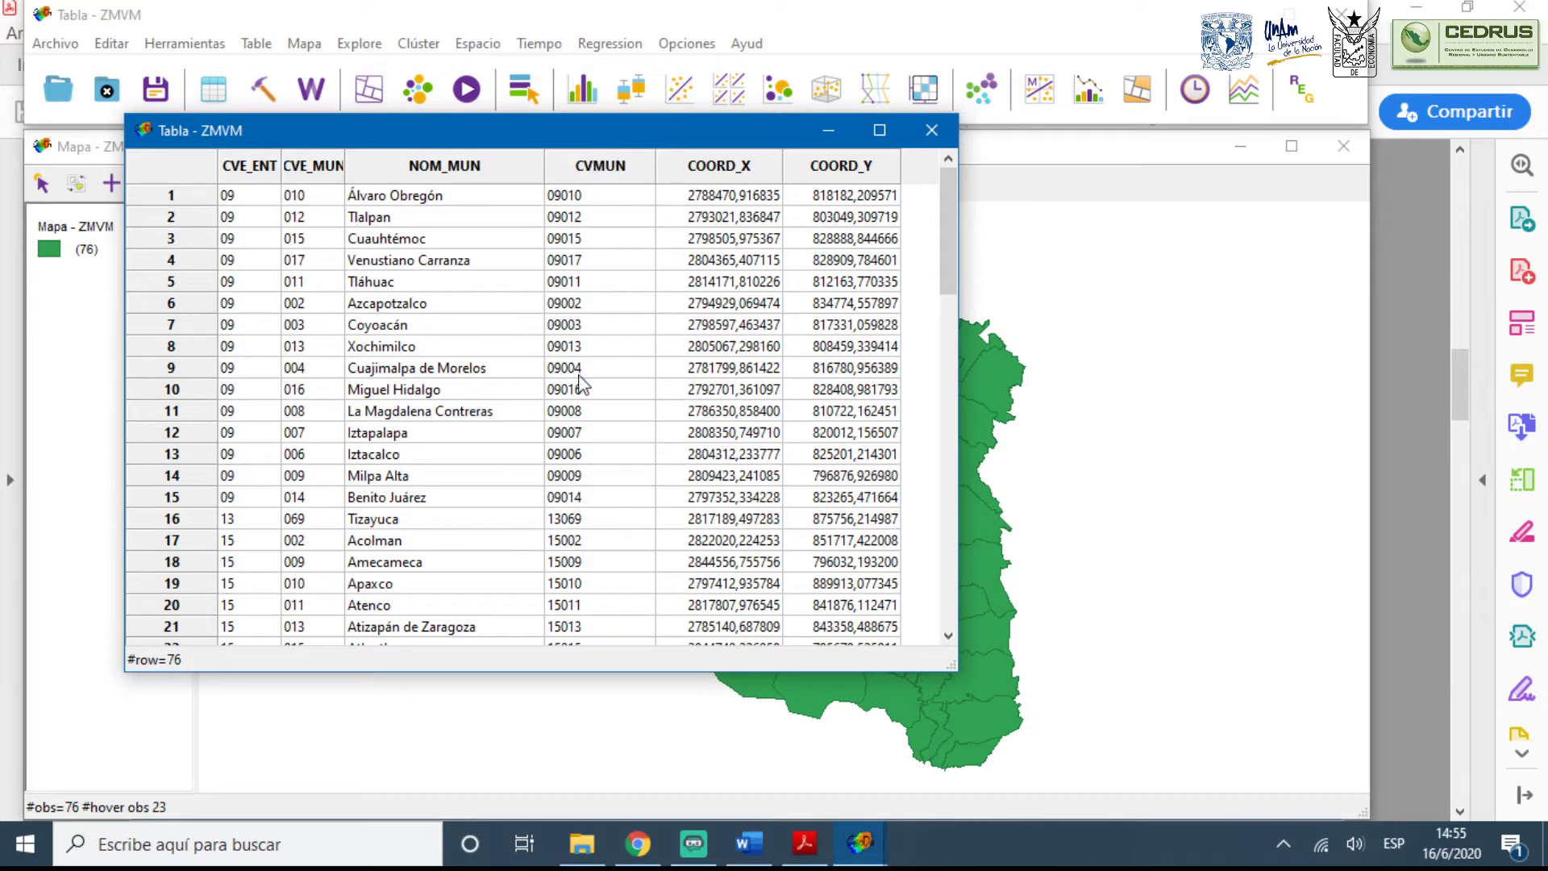
click(931, 132)
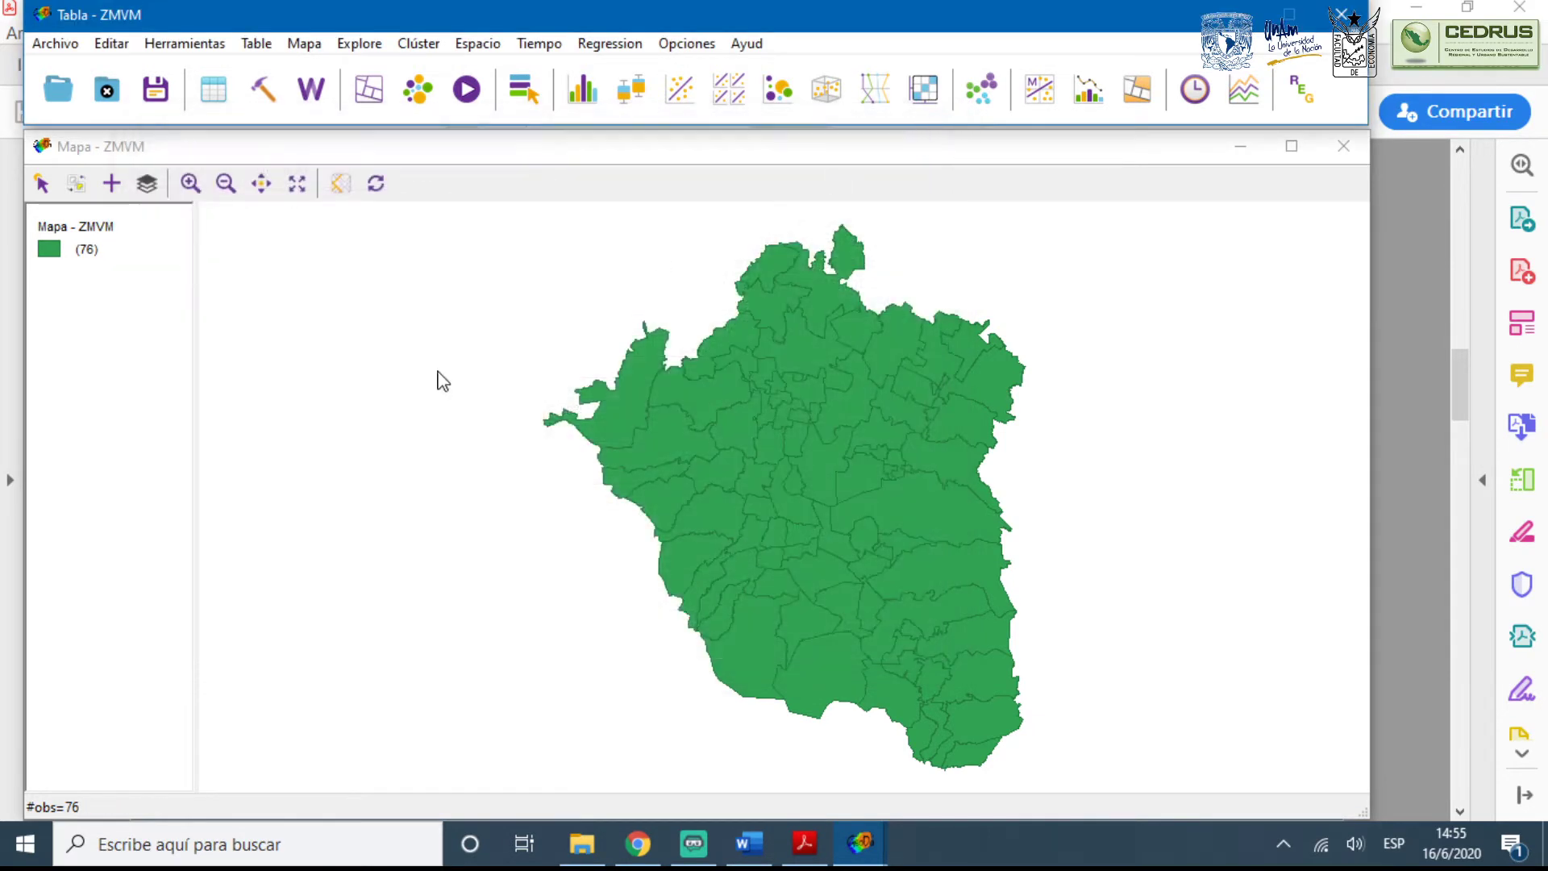
Start creating a new weights file in the weights manager with CVMUN as the ID variable
click(184, 43)
click(201, 66)
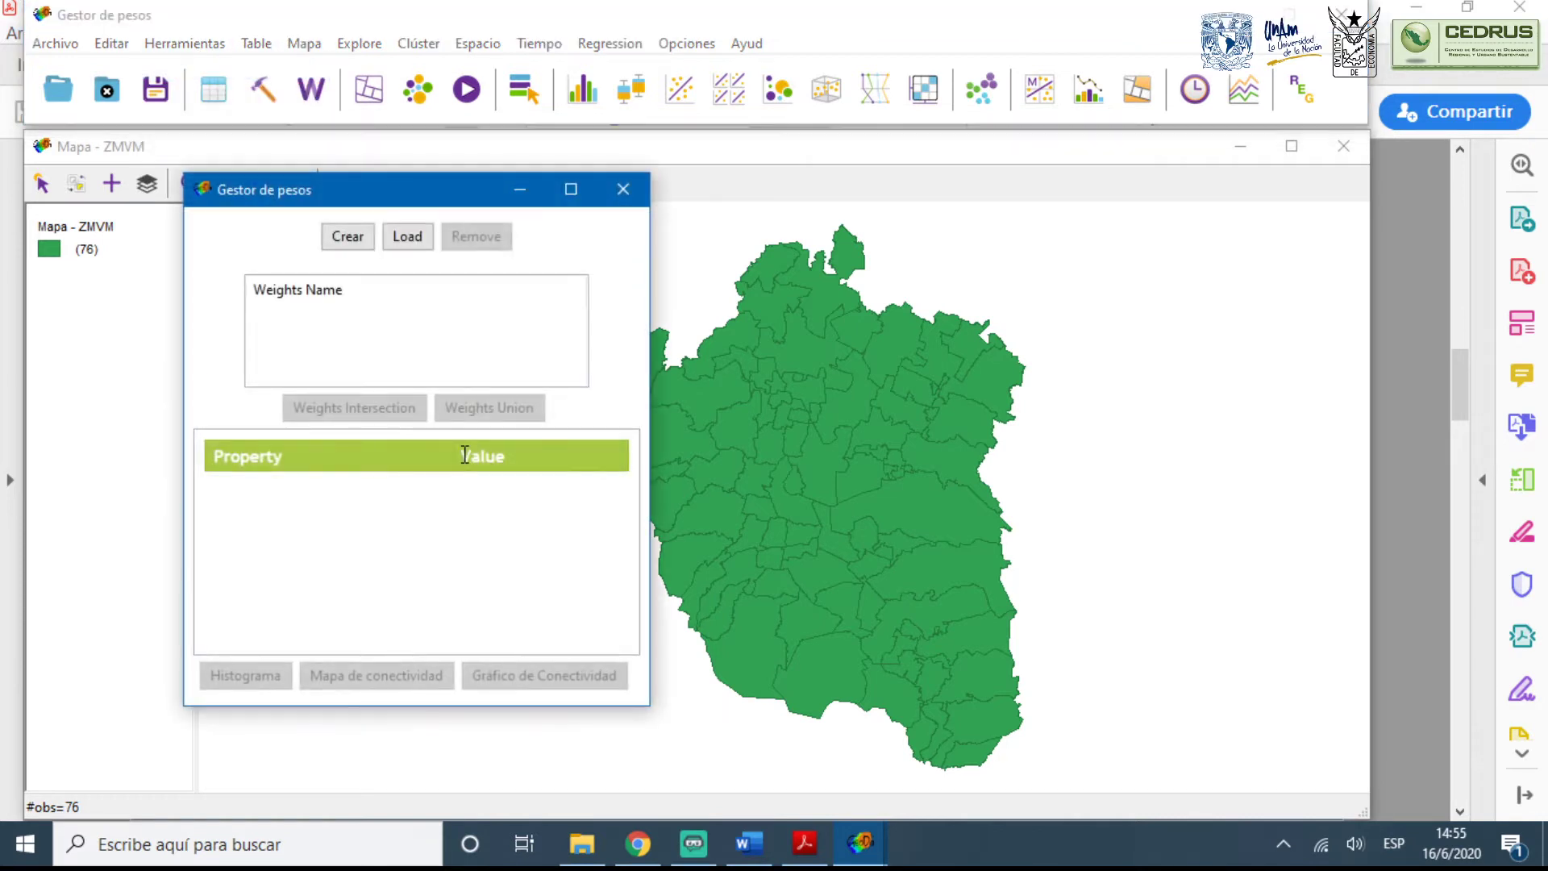
click(327, 242)
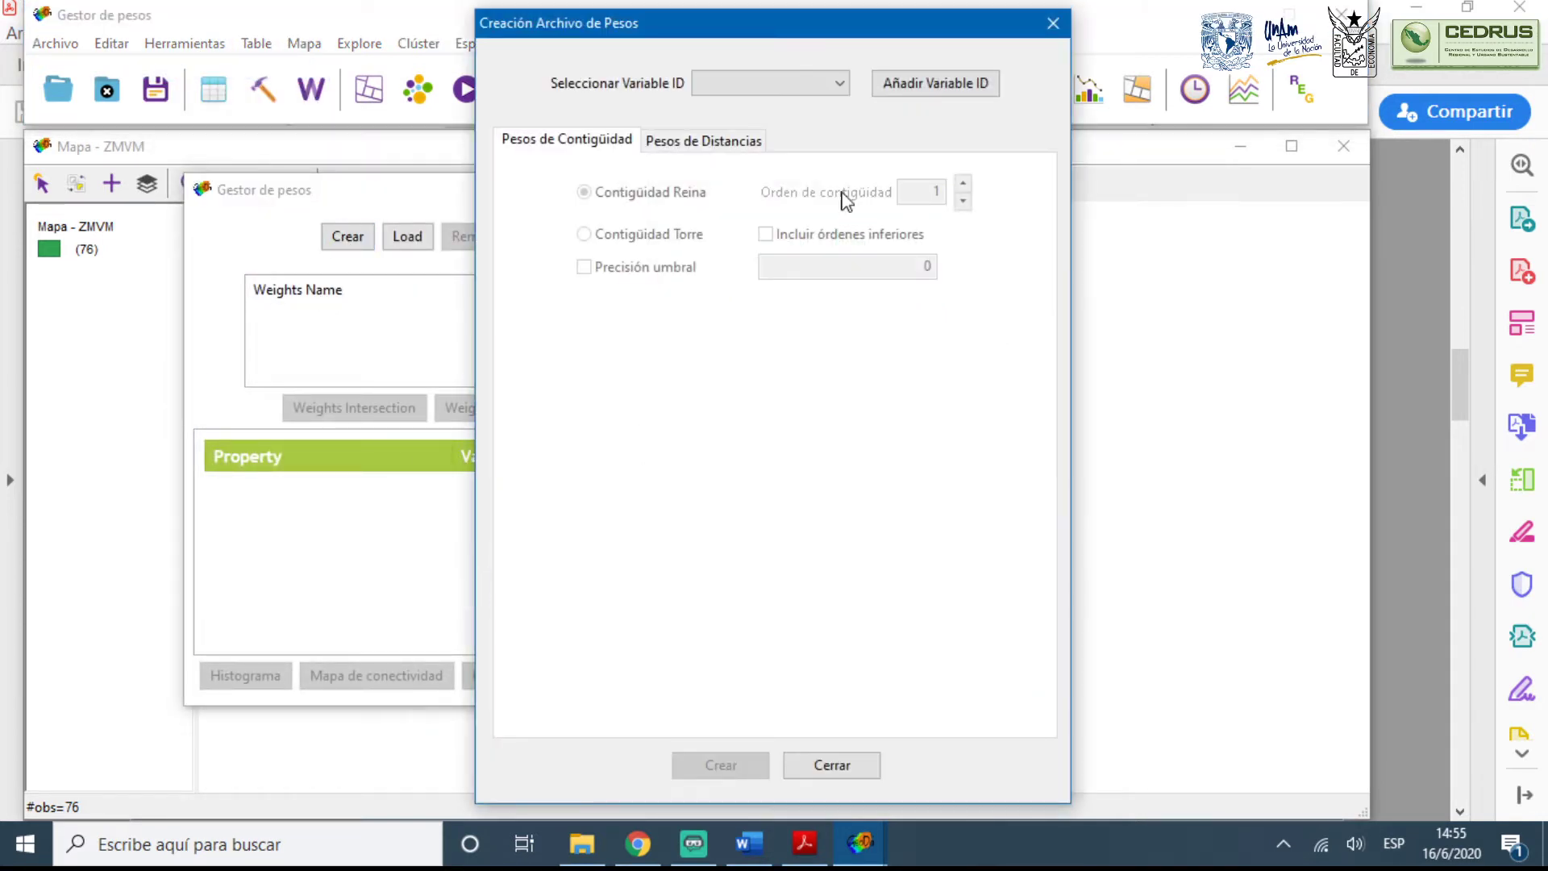
click(790, 87)
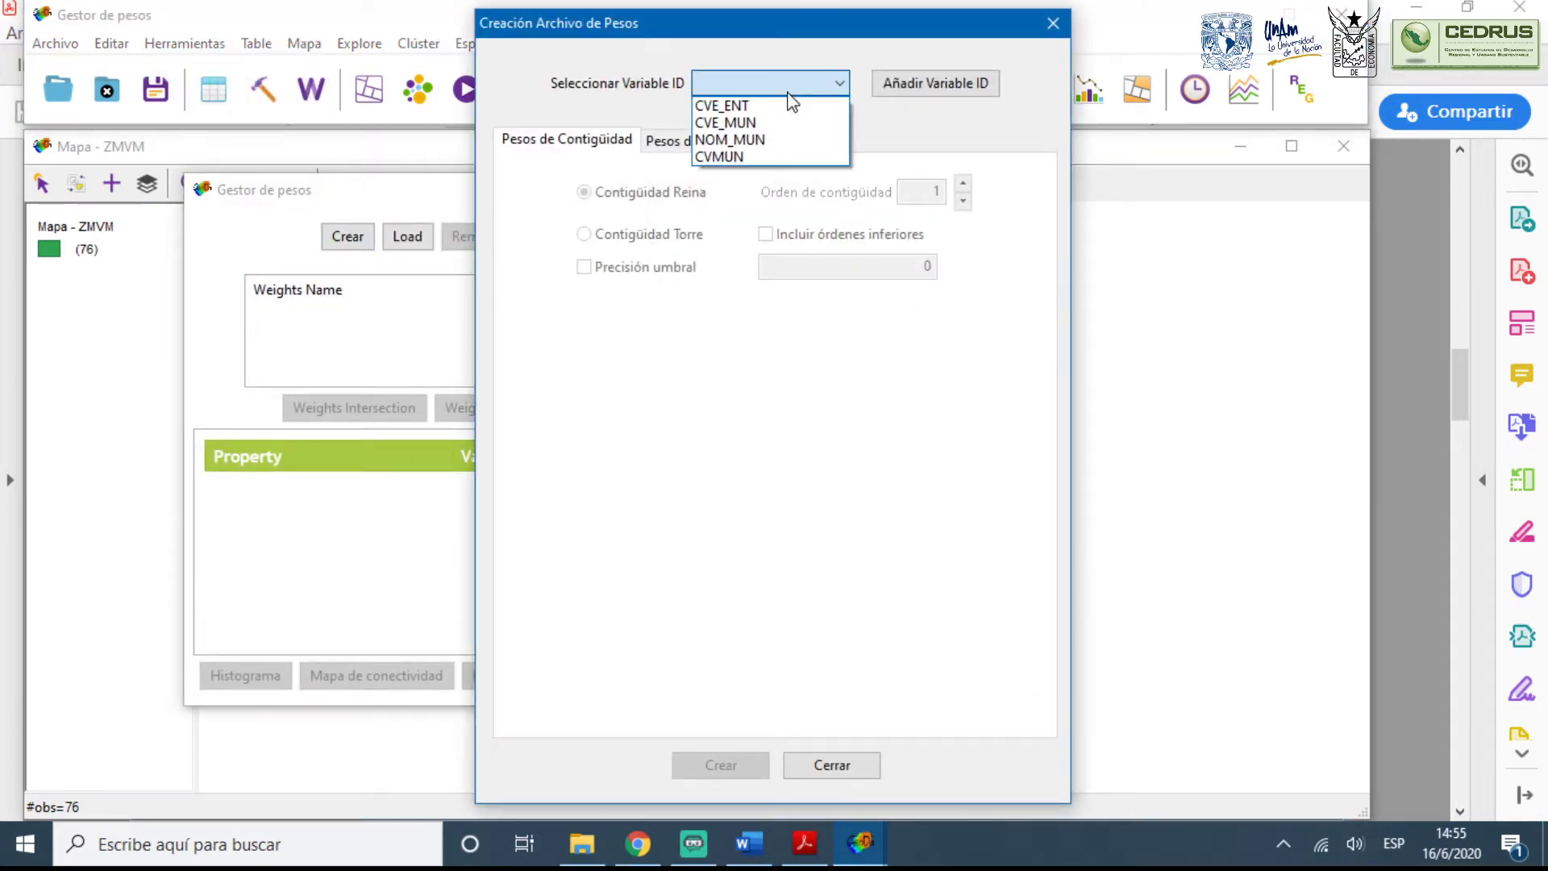
click(737, 158)
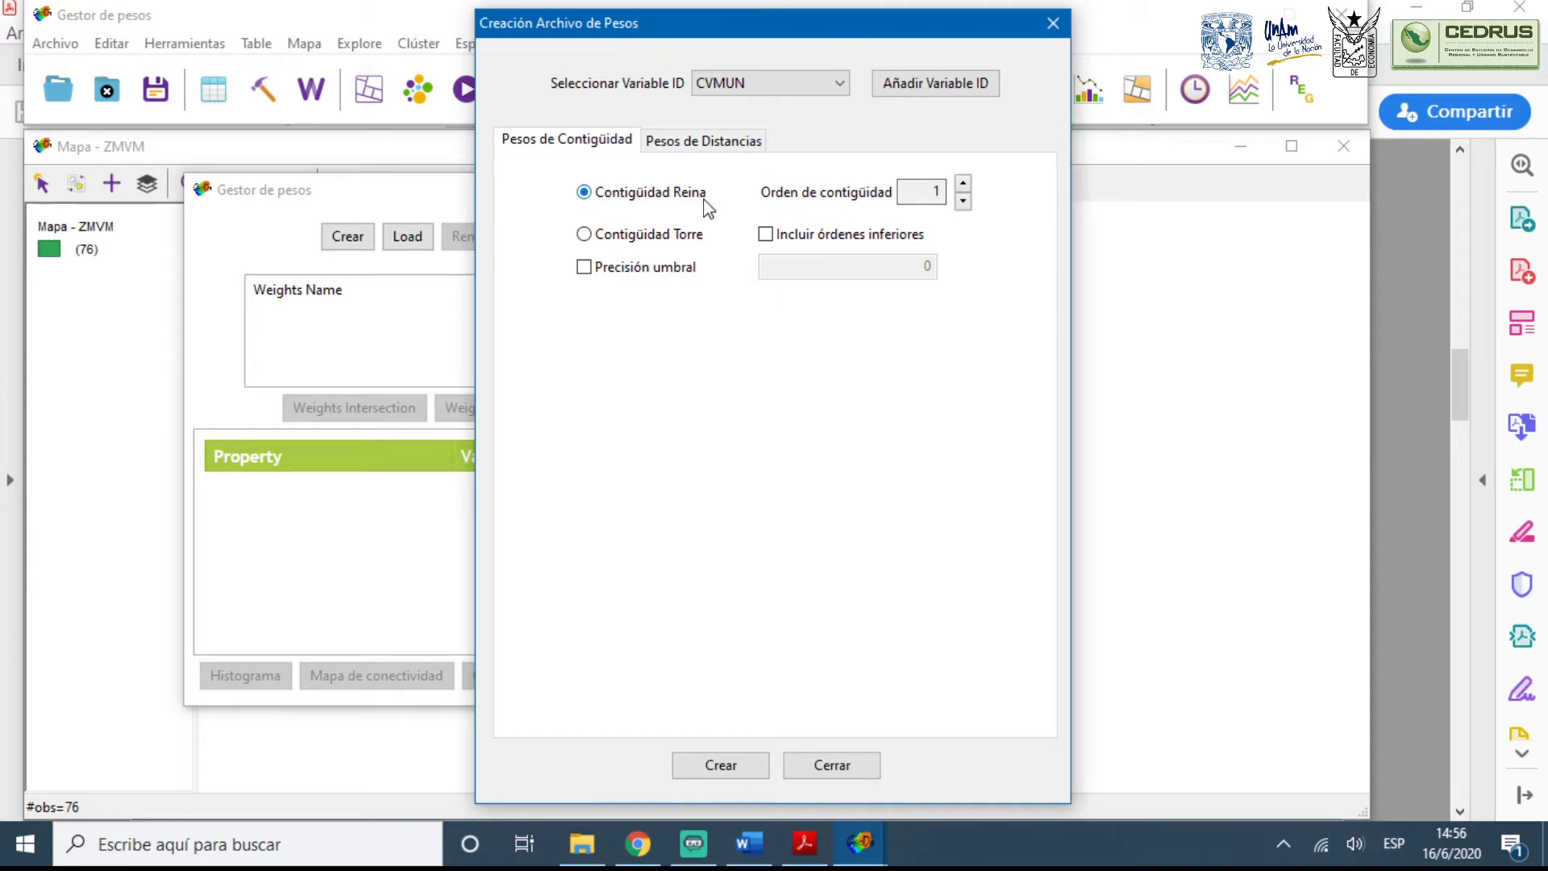
Switch to Acrobat Reader to review the first- and second-order queen contiguity diagrams
click(860, 843)
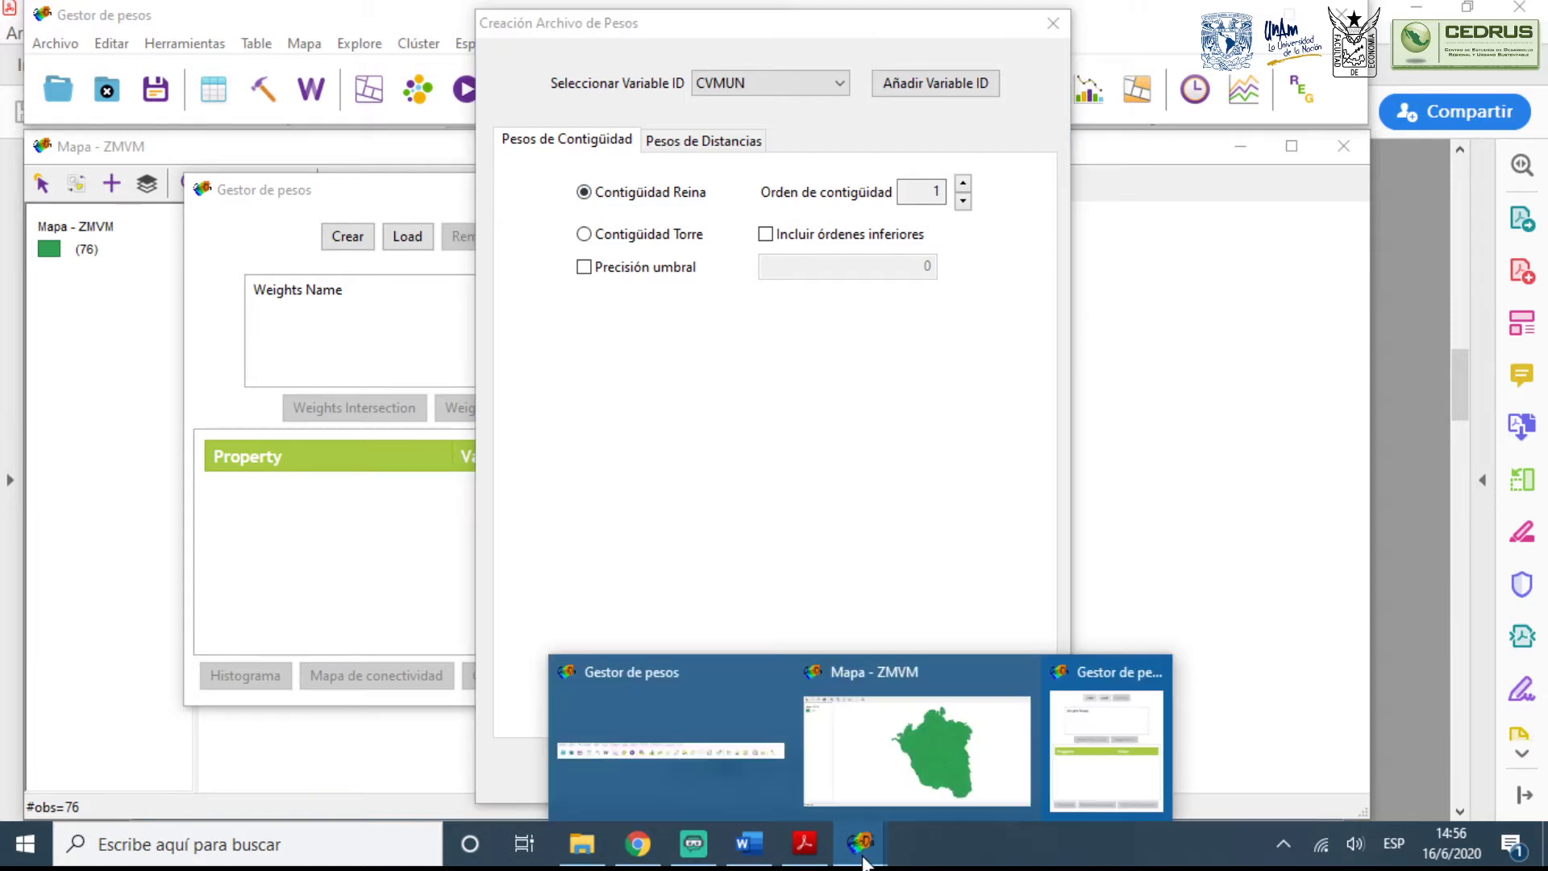
click(804, 843)
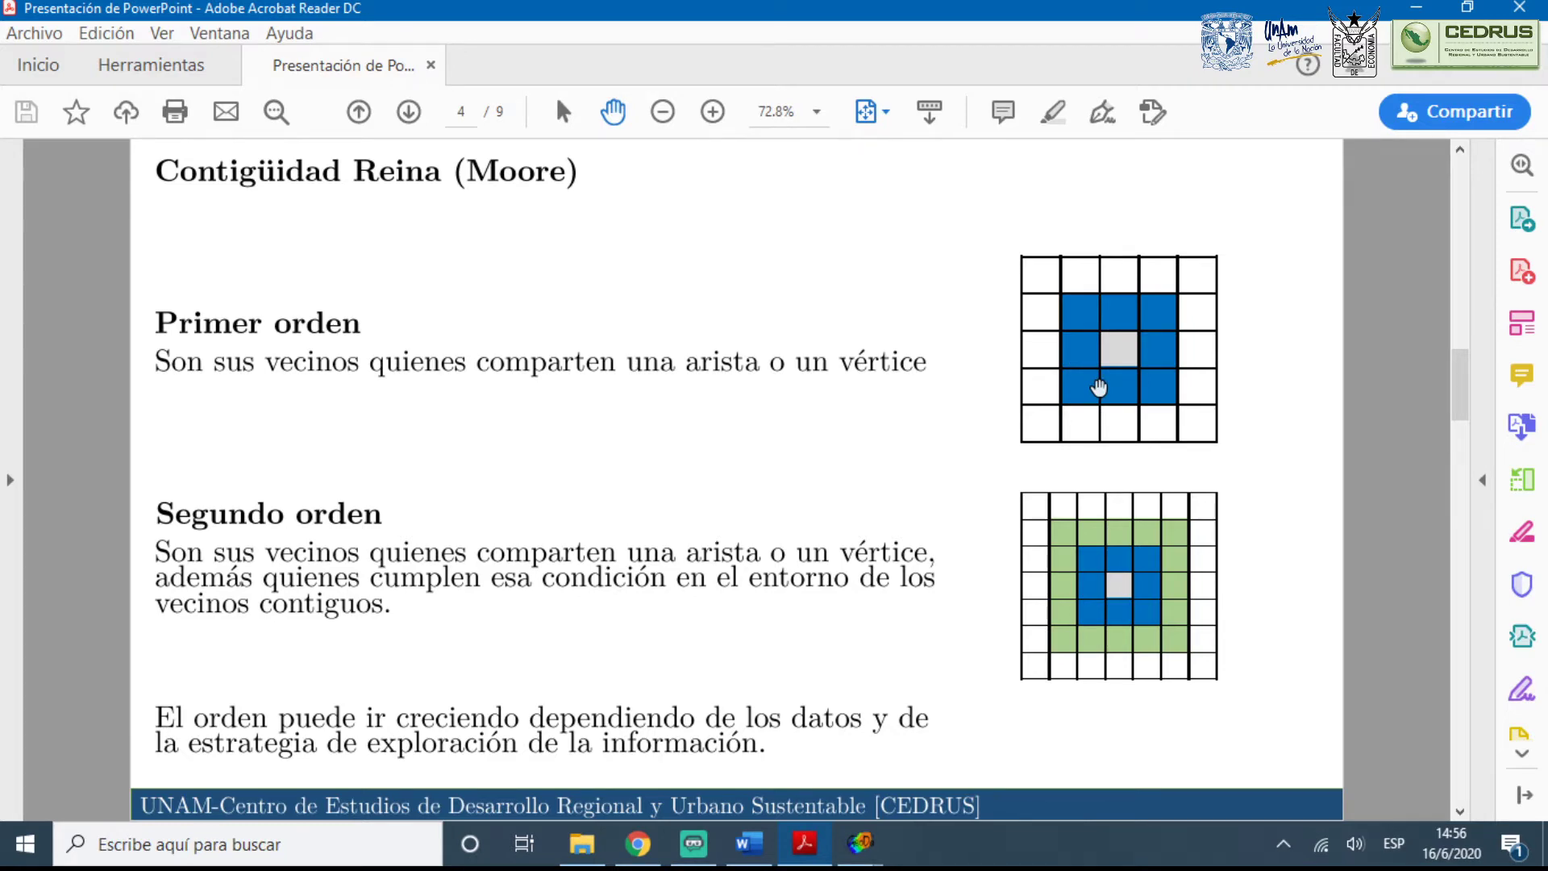
Return to GeoDa and create the first-order queen contiguity weights with CVMUN as ID, saving the file as ZMVM_Q1.gal
key(alt+Tab)
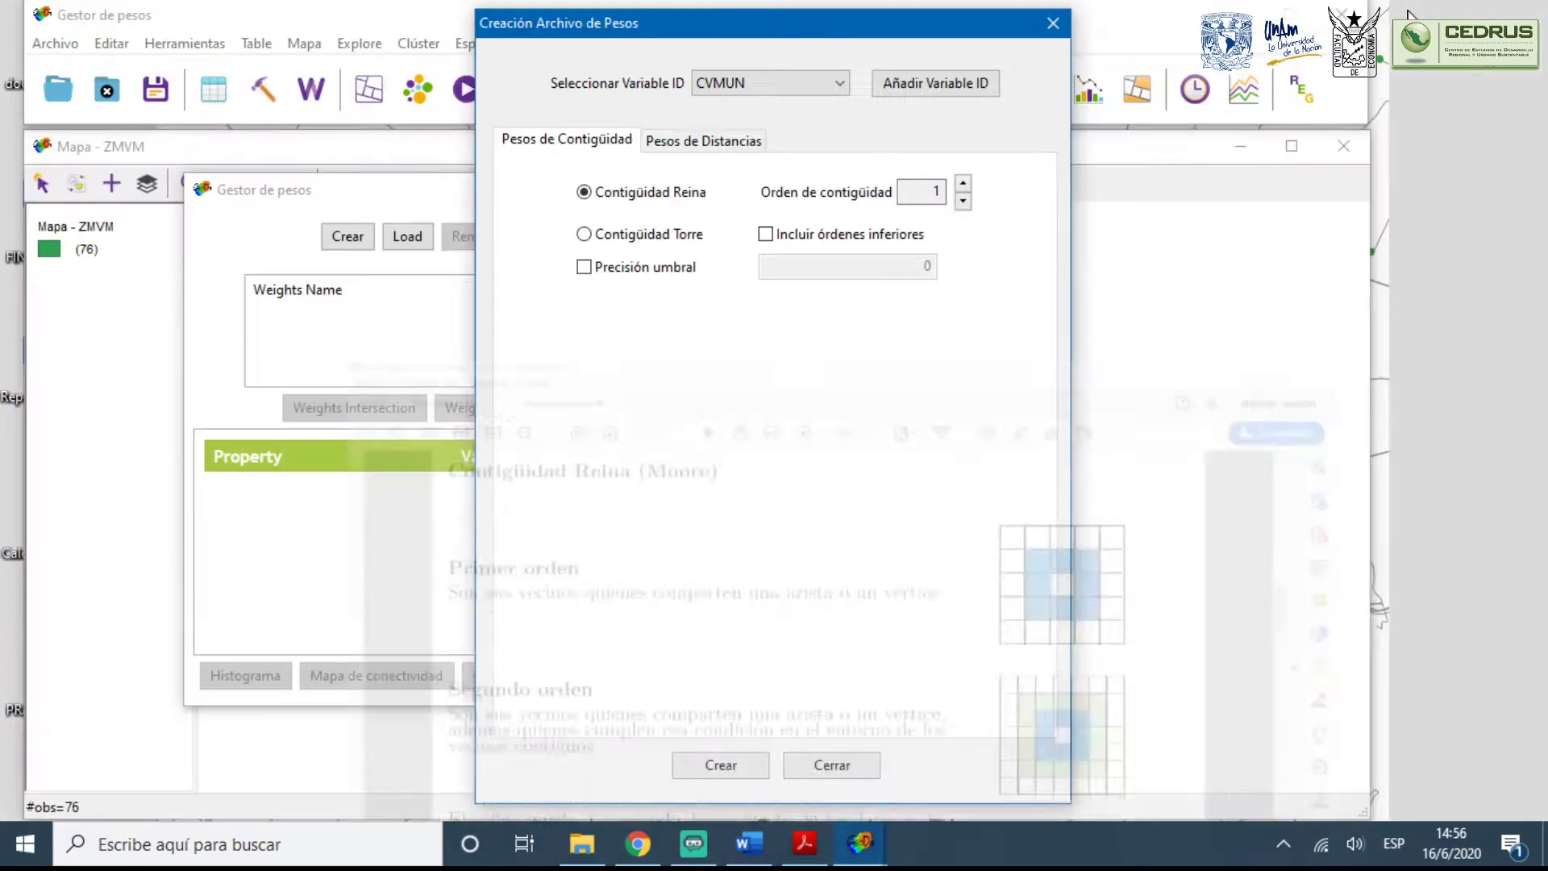
click(722, 766)
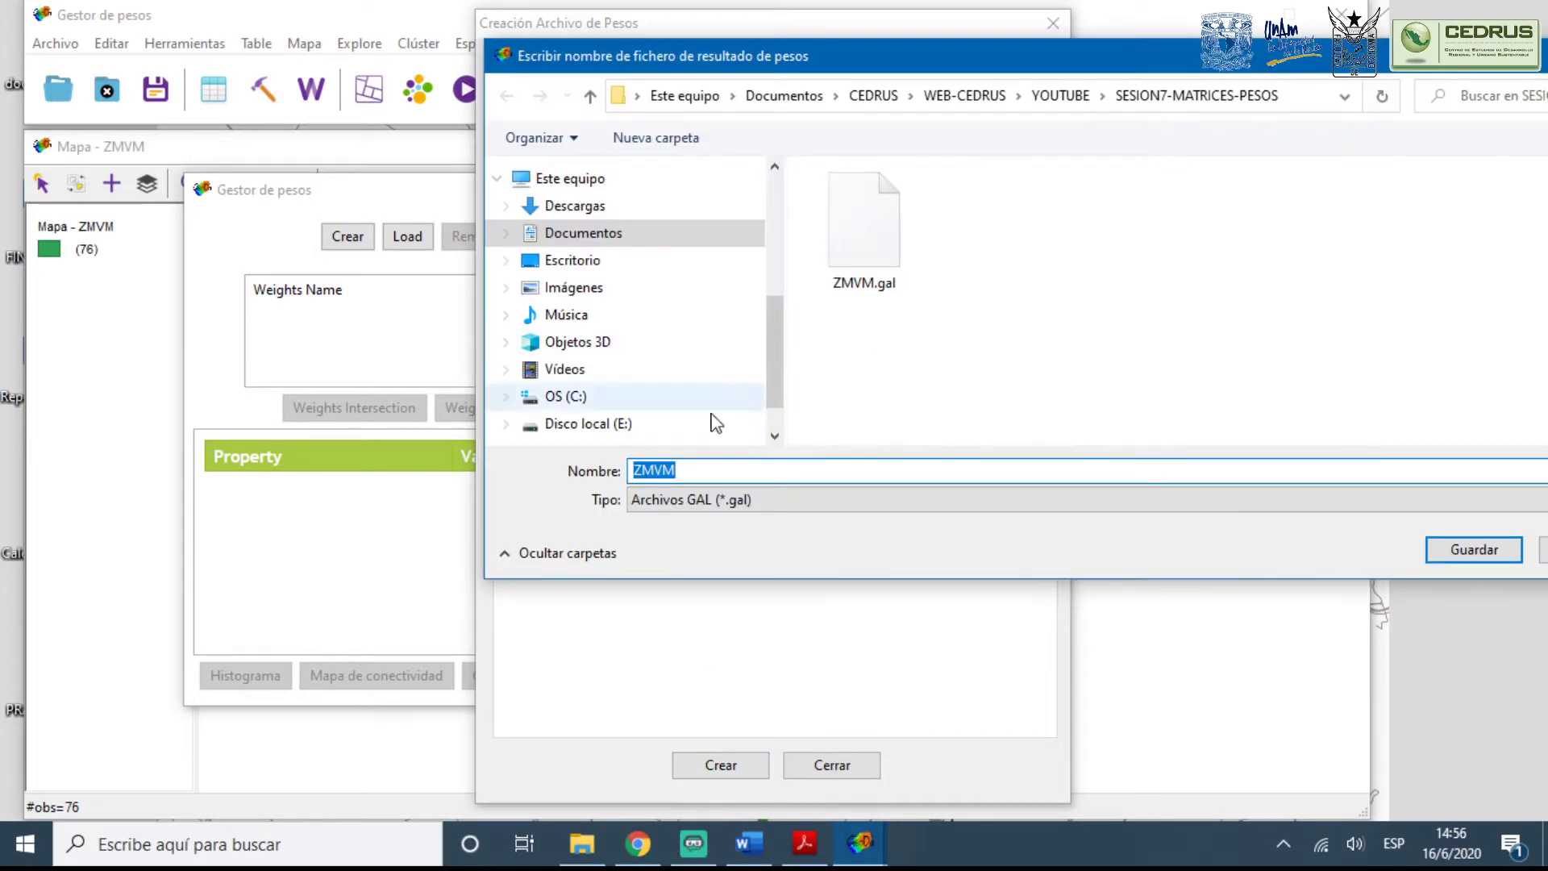
click(857, 234)
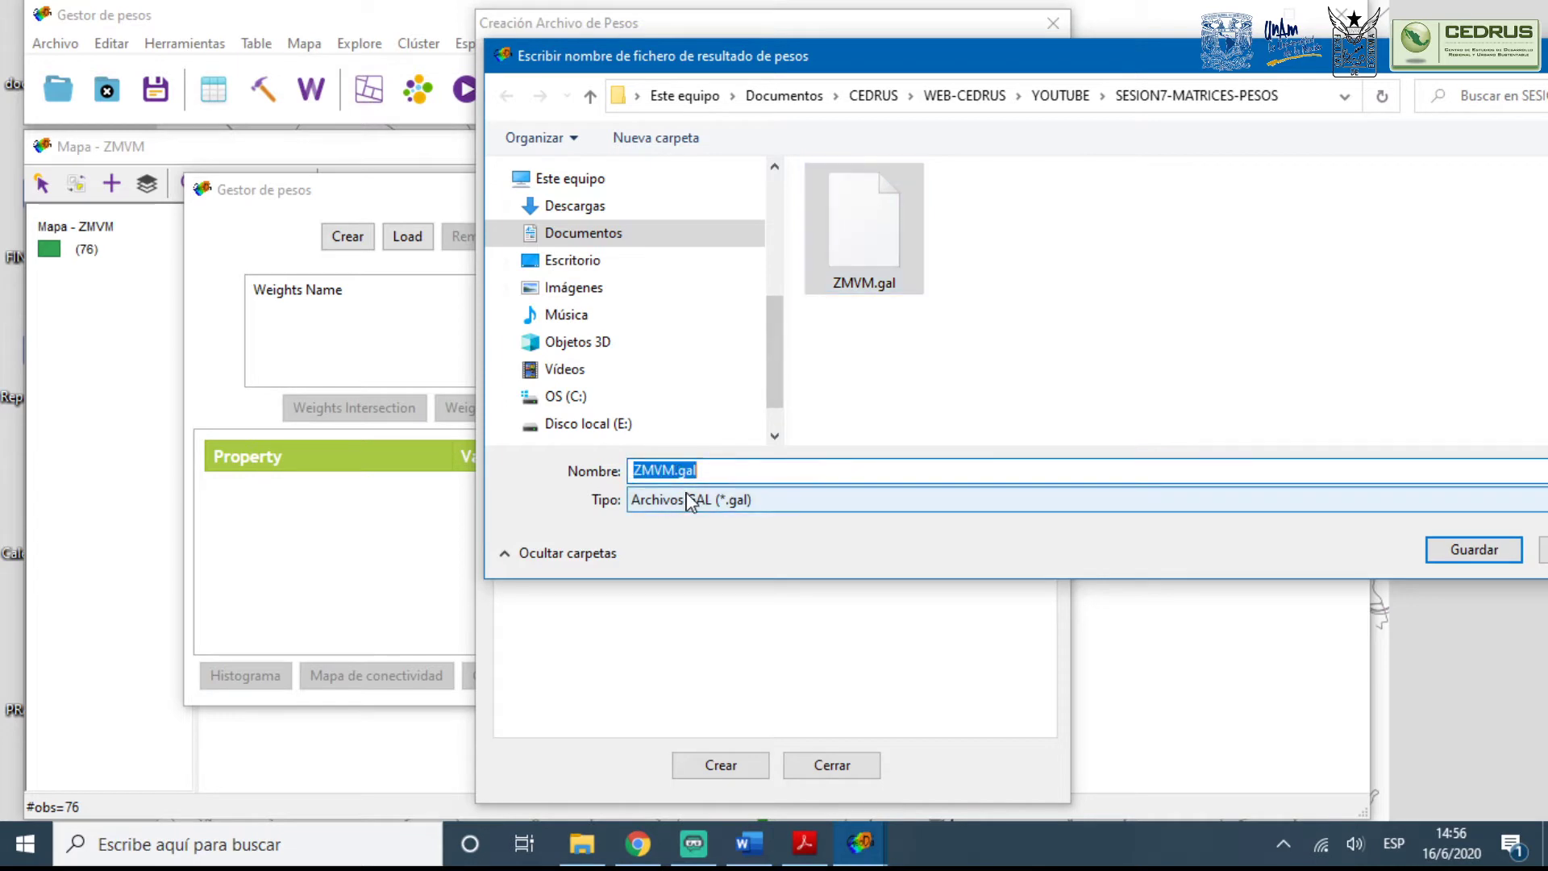
click(675, 470)
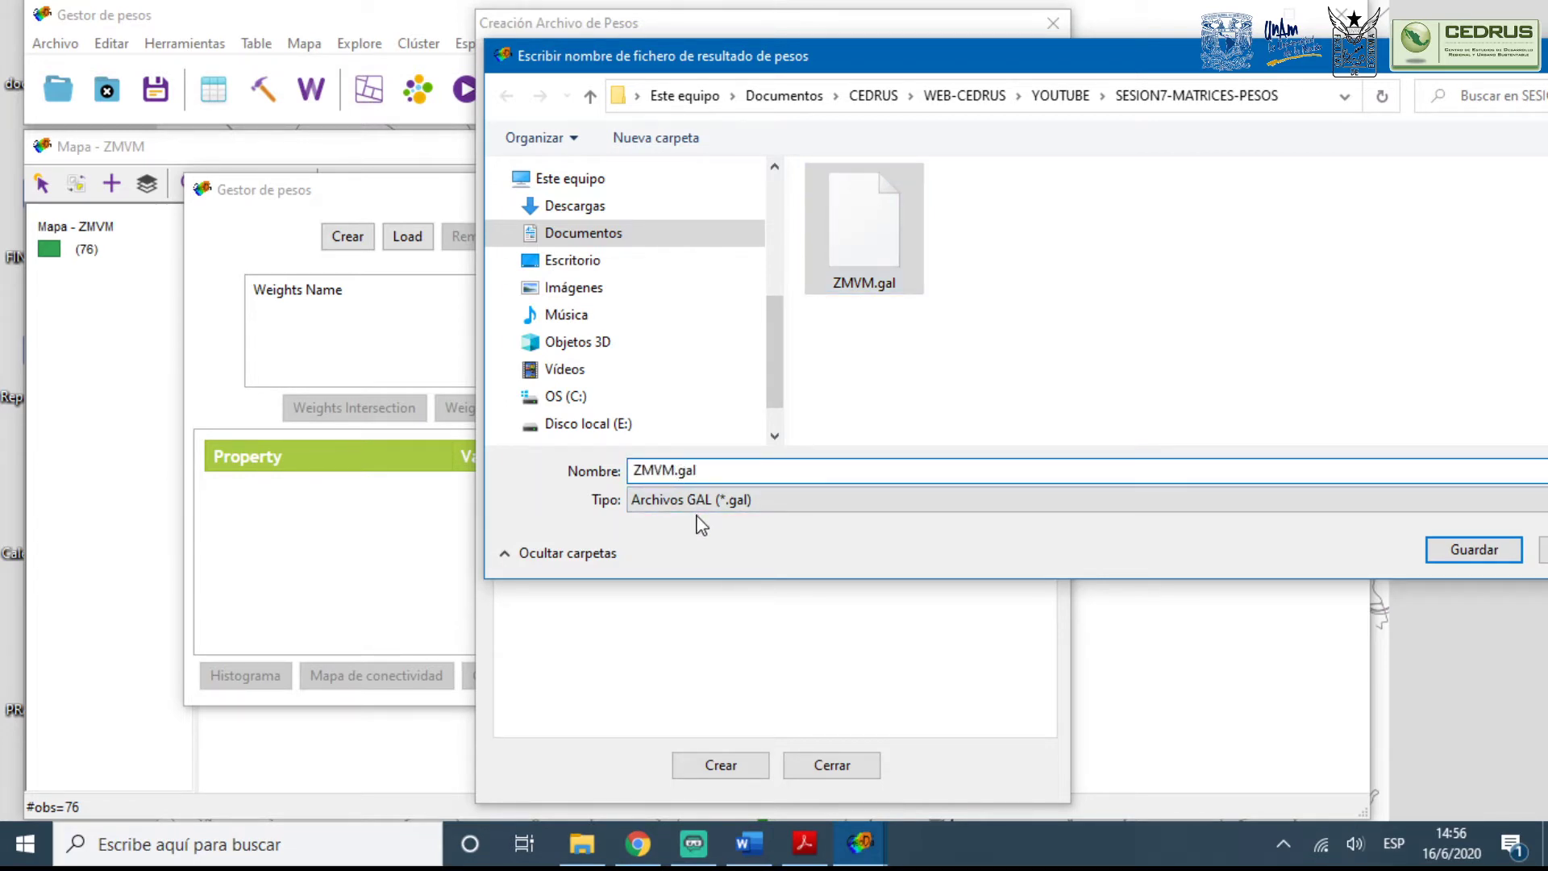
text(_)
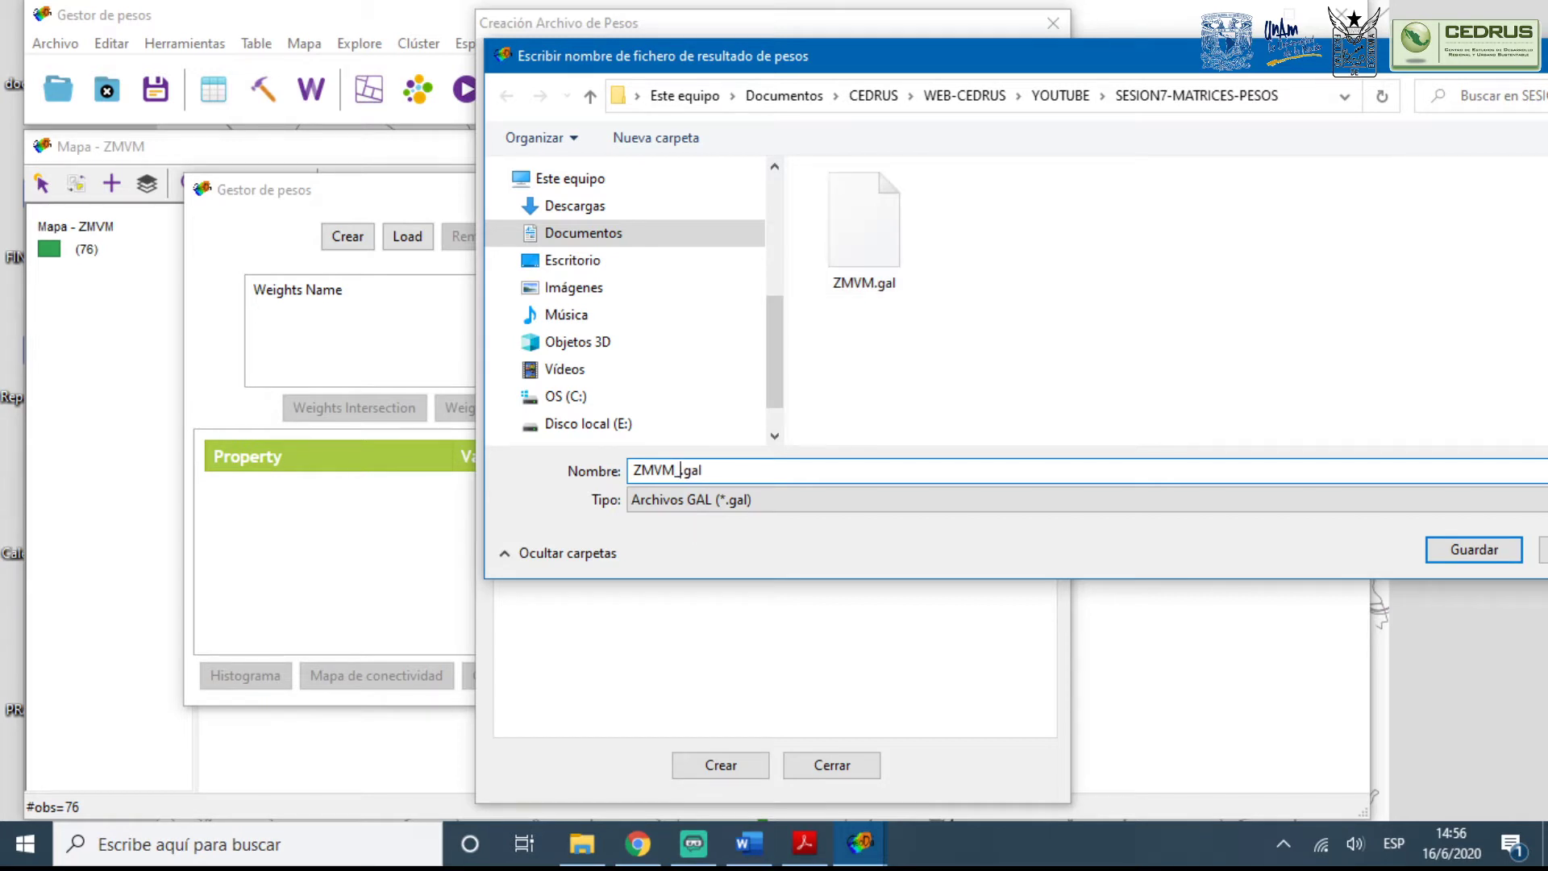
text(q1)
key(BackSpace)
key(BackSpace)
text(Q1)
drag(778, 65, 502, 52)
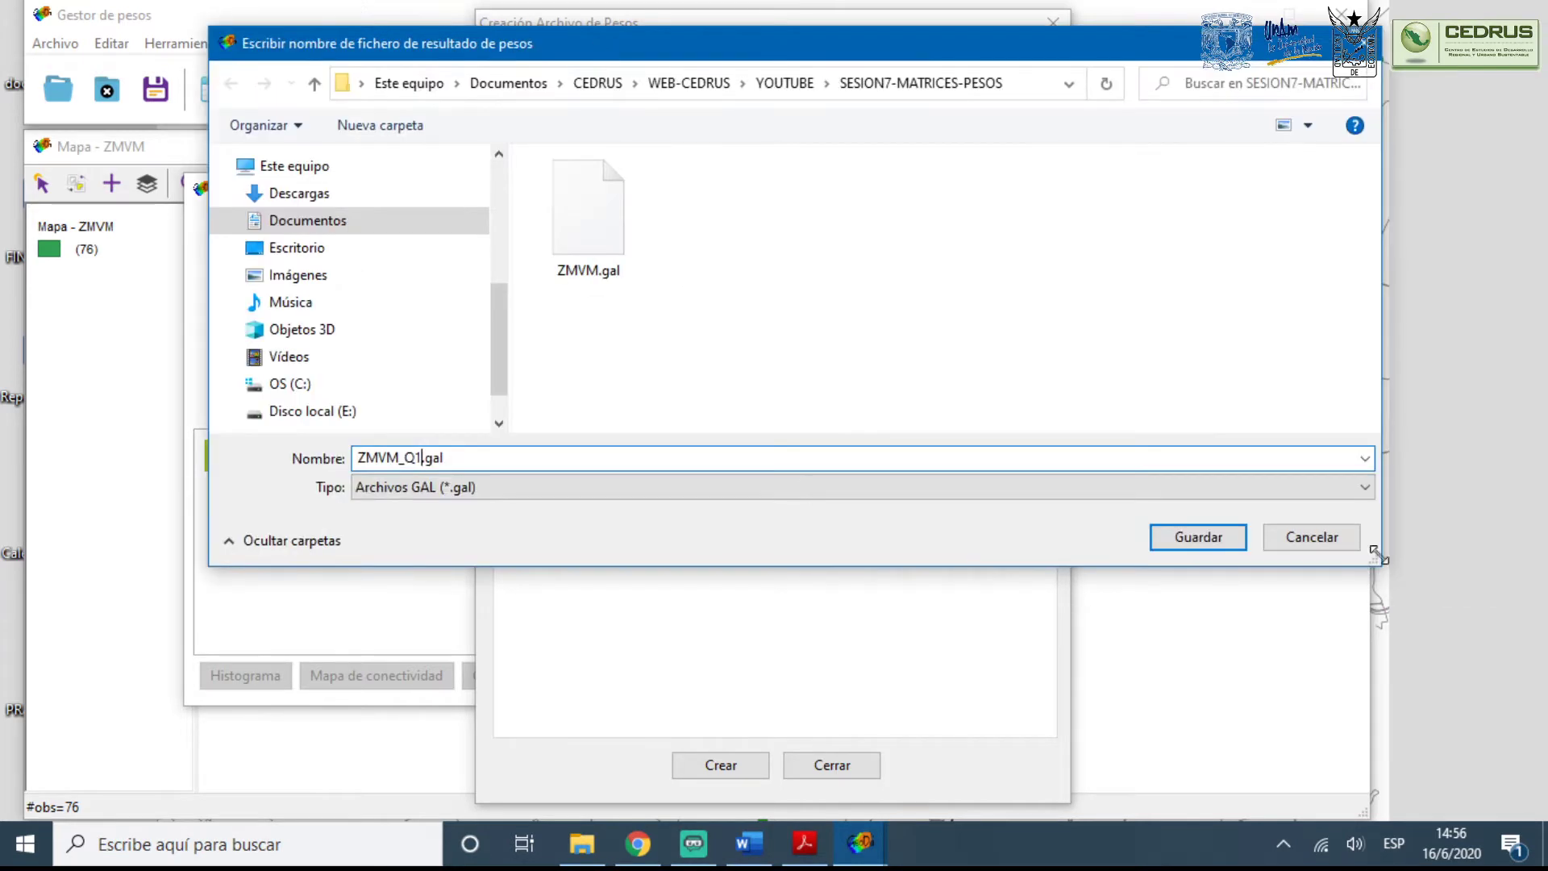
click(1182, 540)
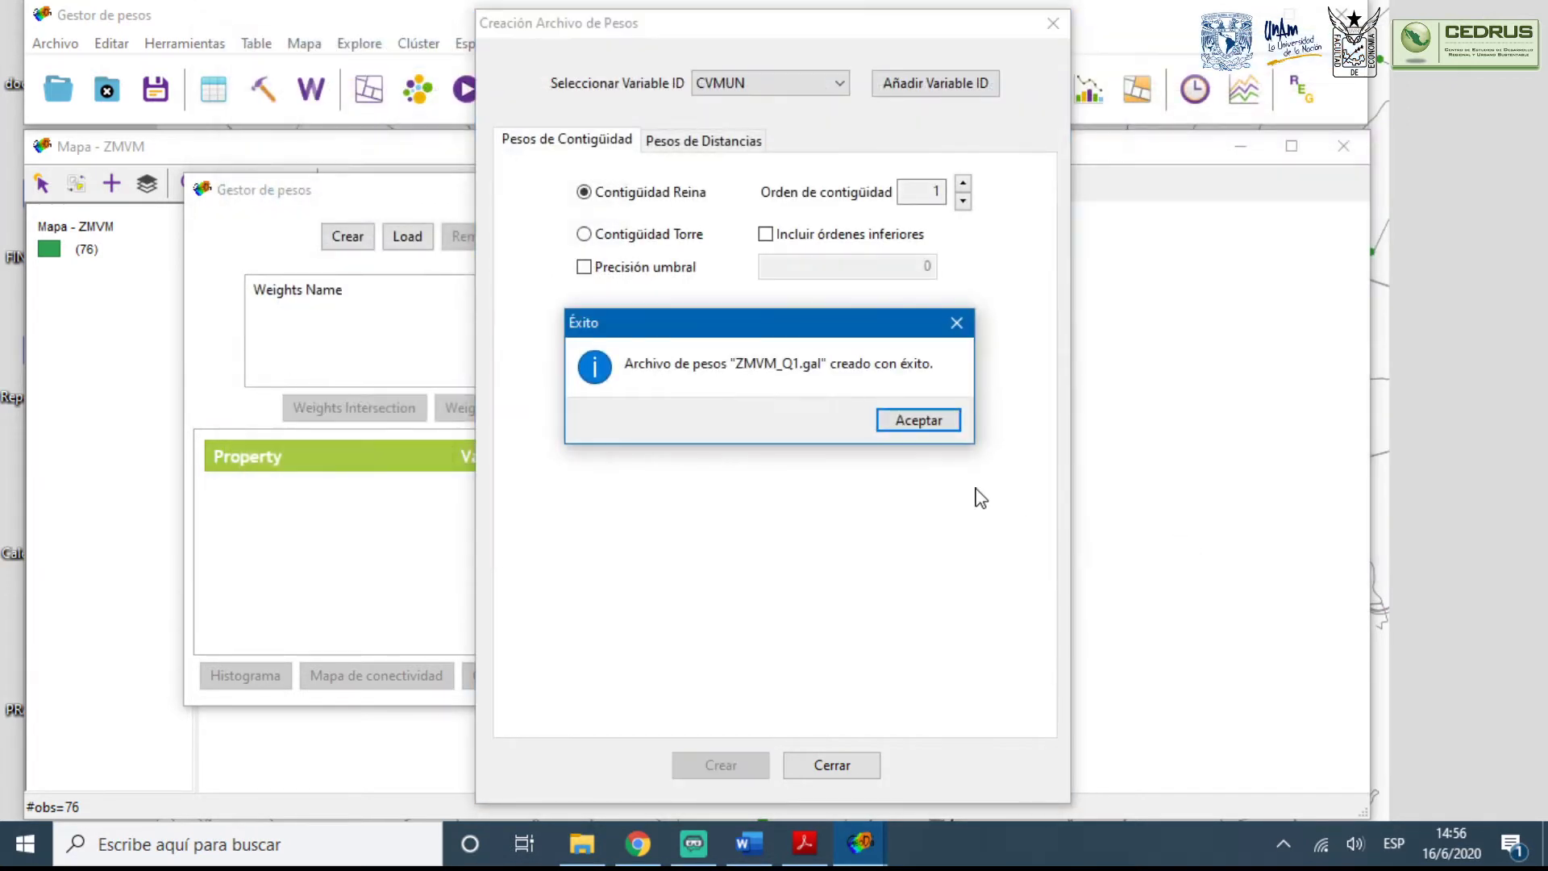
click(931, 423)
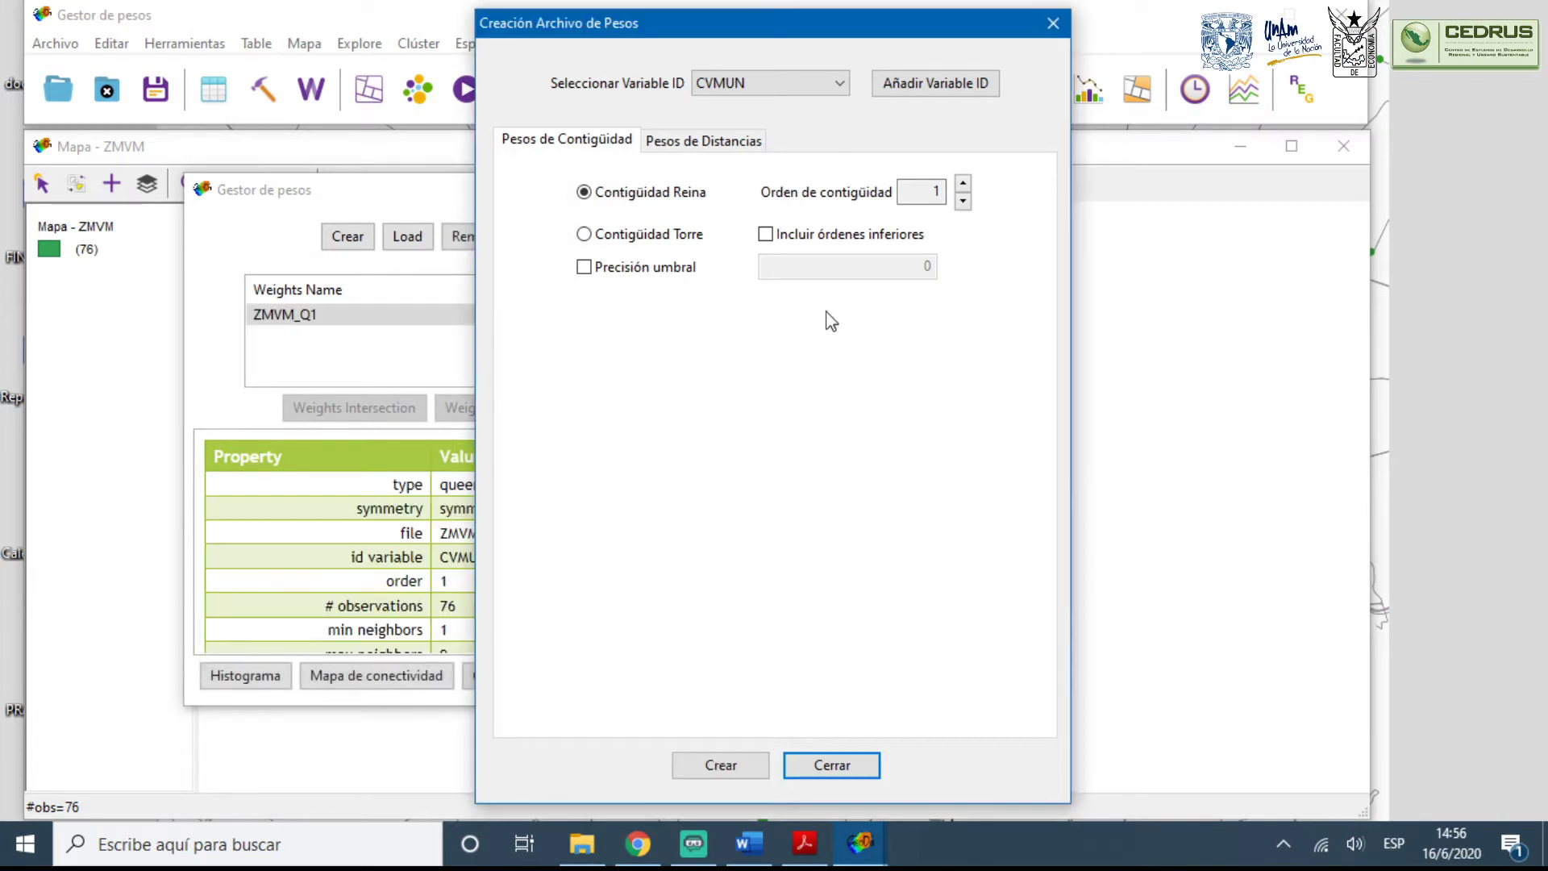
Move the weights file creation dialog aside and enlarge the weights manager until its whole property table fits
drag(806, 23, 1302, 17)
drag(367, 193, 289, 18)
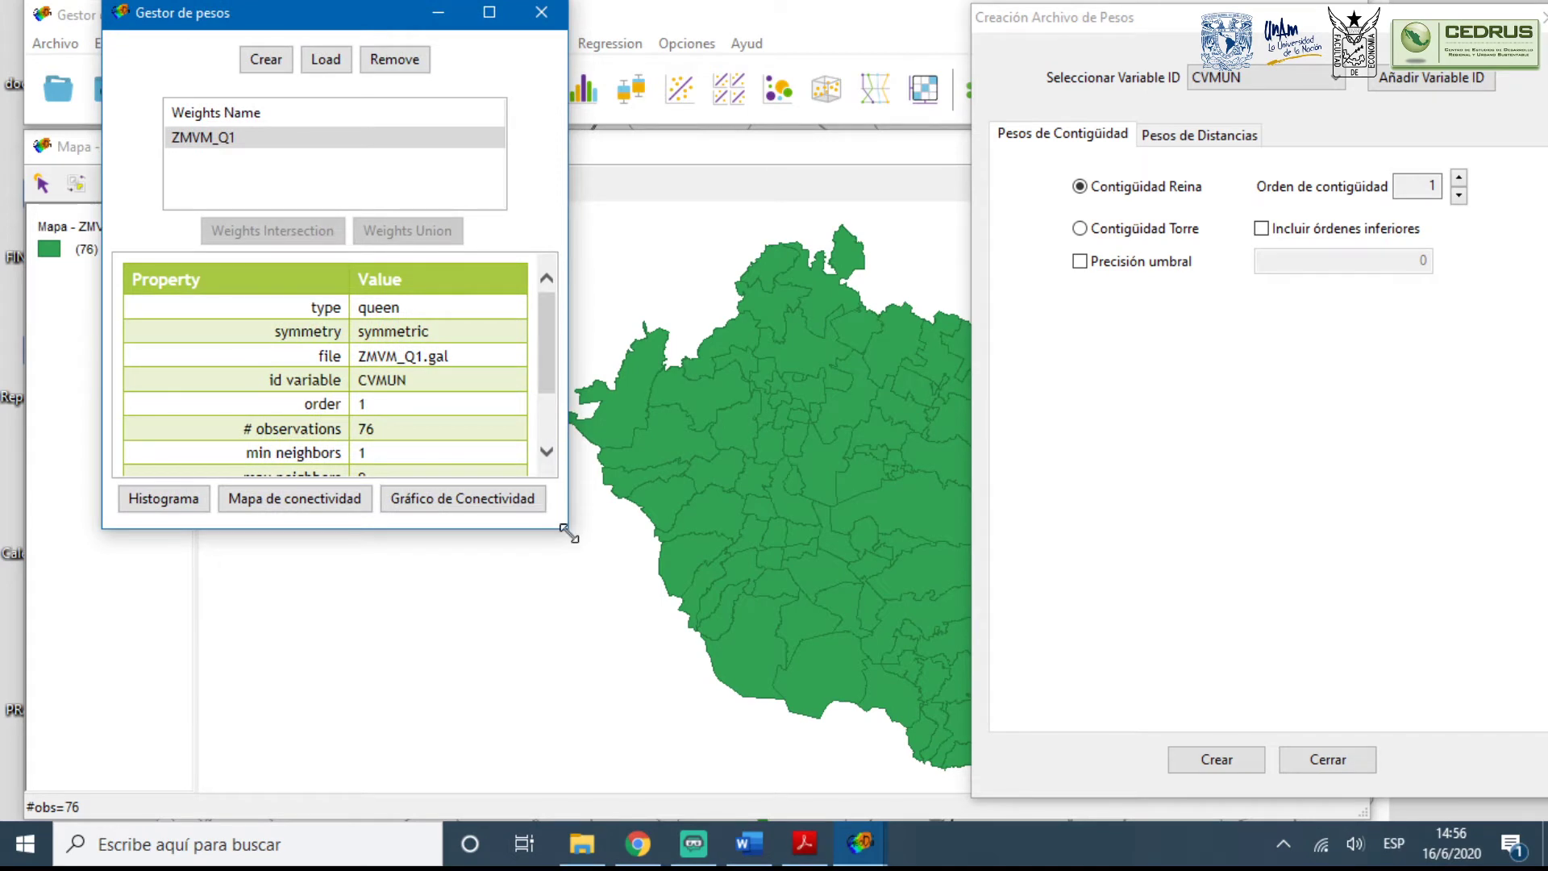
drag(571, 518, 770, 801)
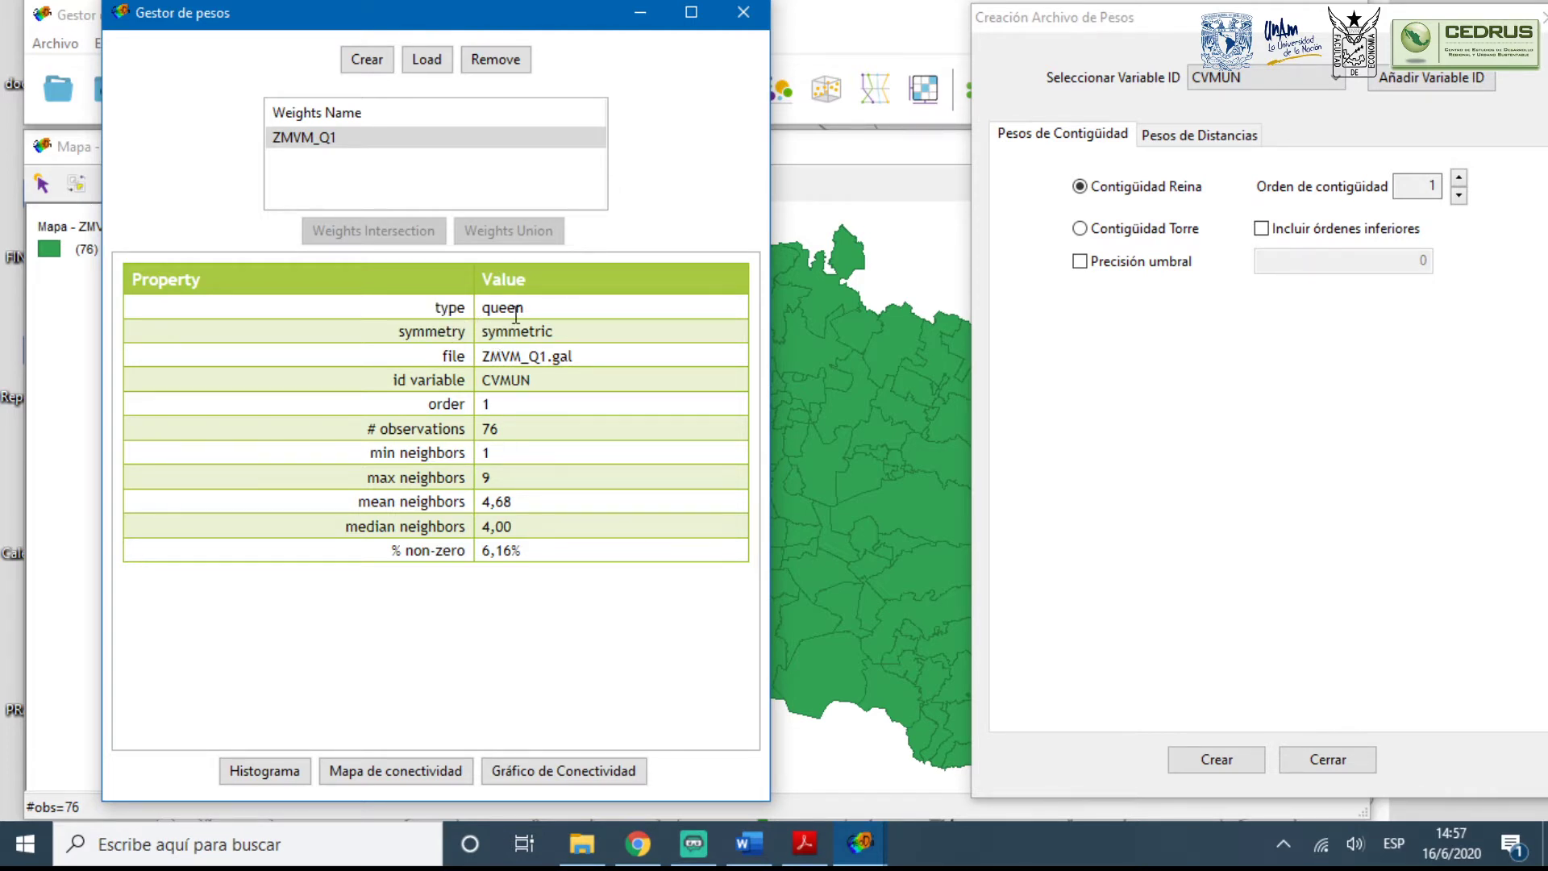
Examine the ZMVM_Q1 properties: symmetry, file, ID variable, order, number of observations, and minimum and maximum neighbors
drag(509, 334, 573, 339)
drag(484, 360, 601, 359)
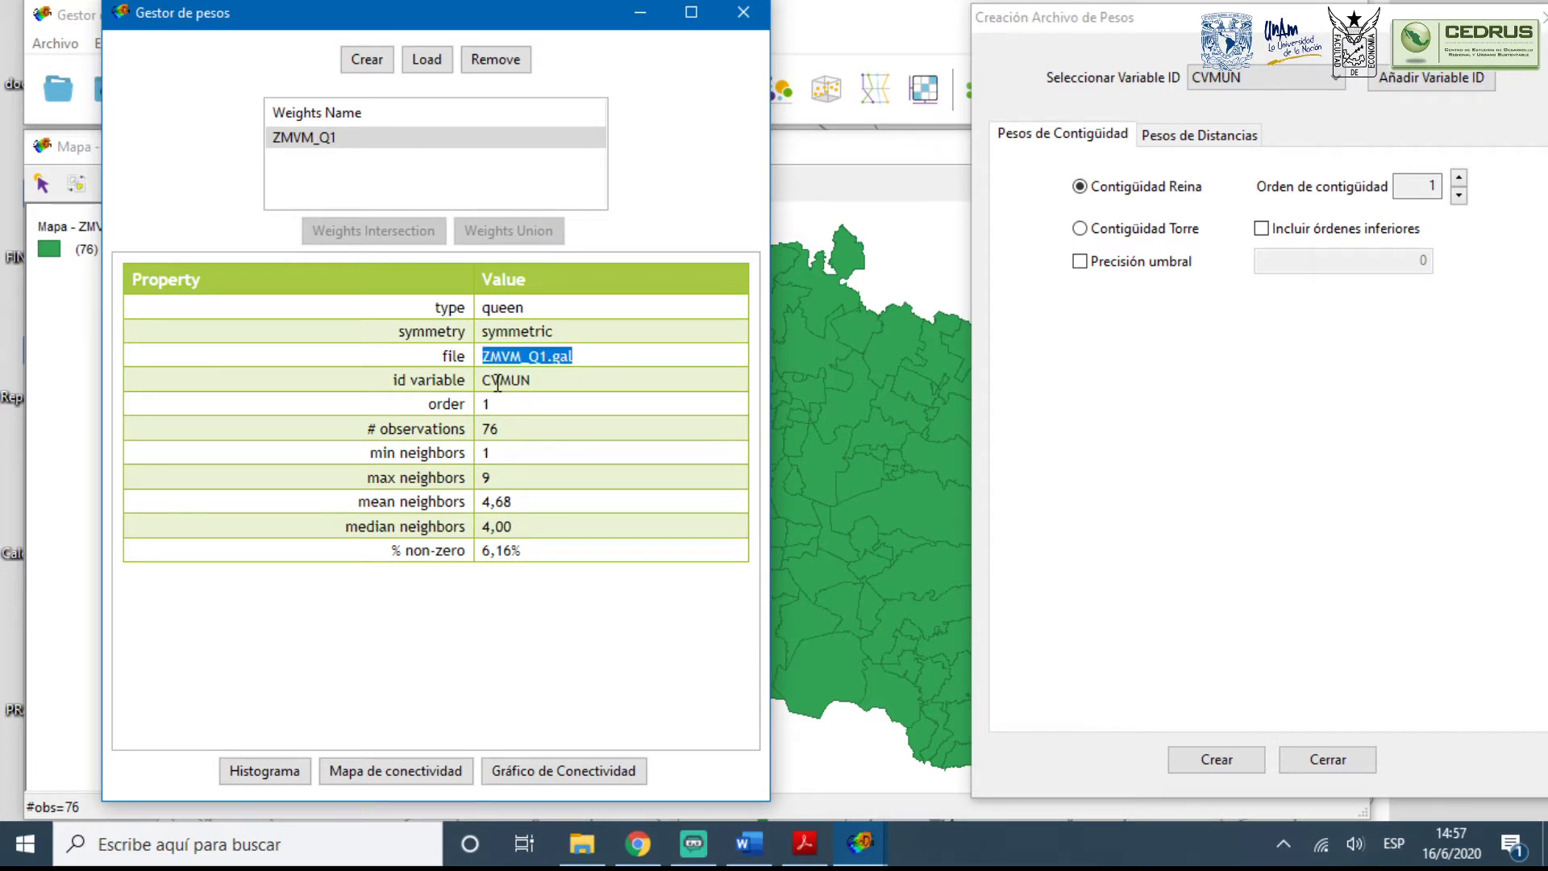
drag(491, 380, 534, 380)
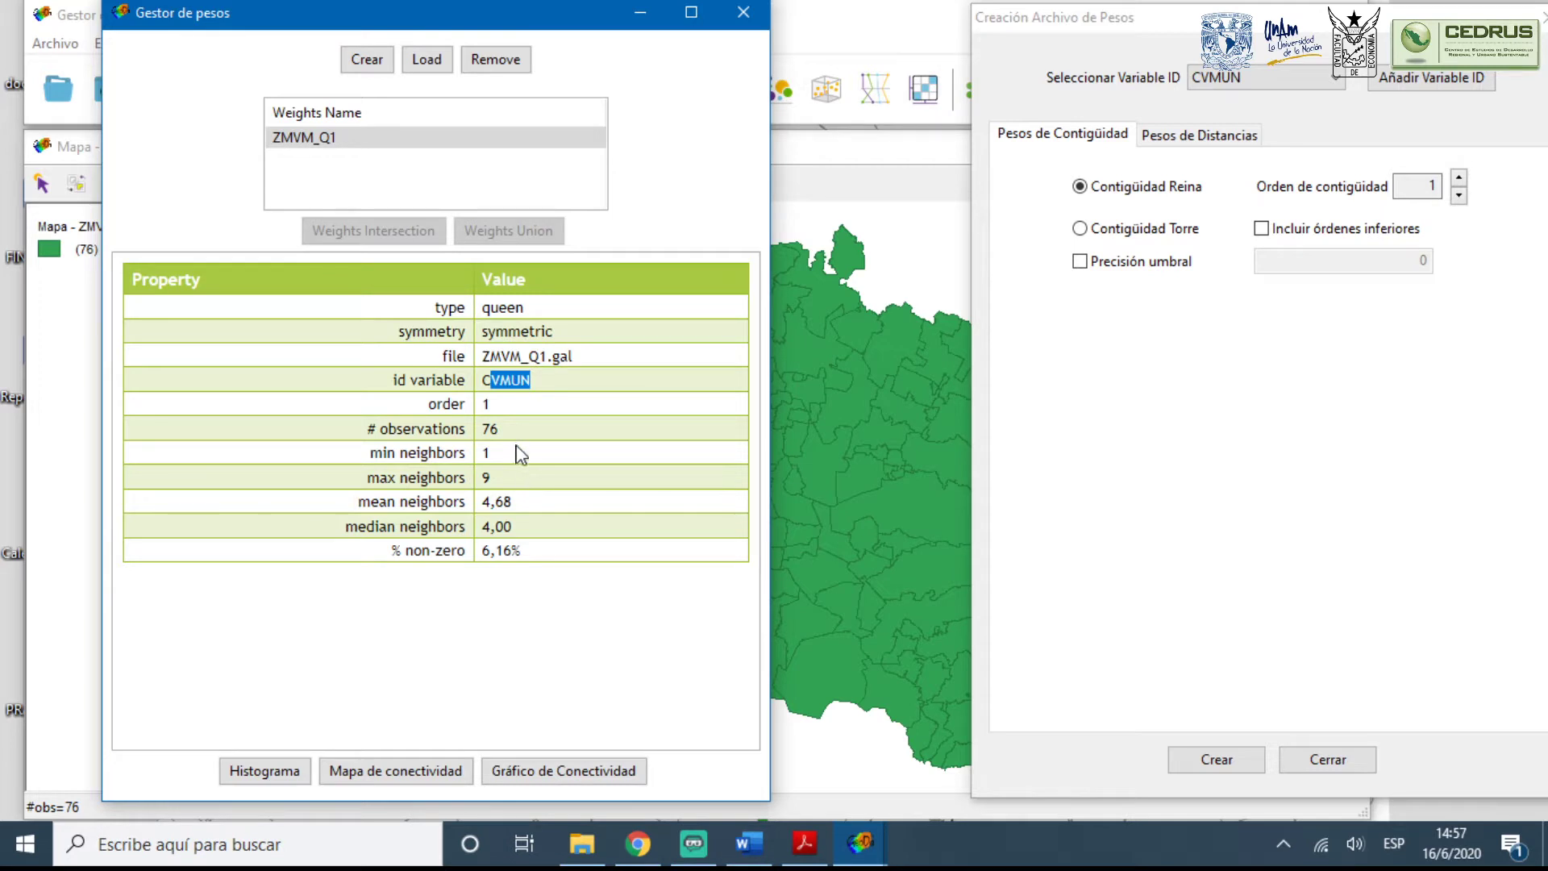
click(485, 404)
drag(501, 431, 491, 429)
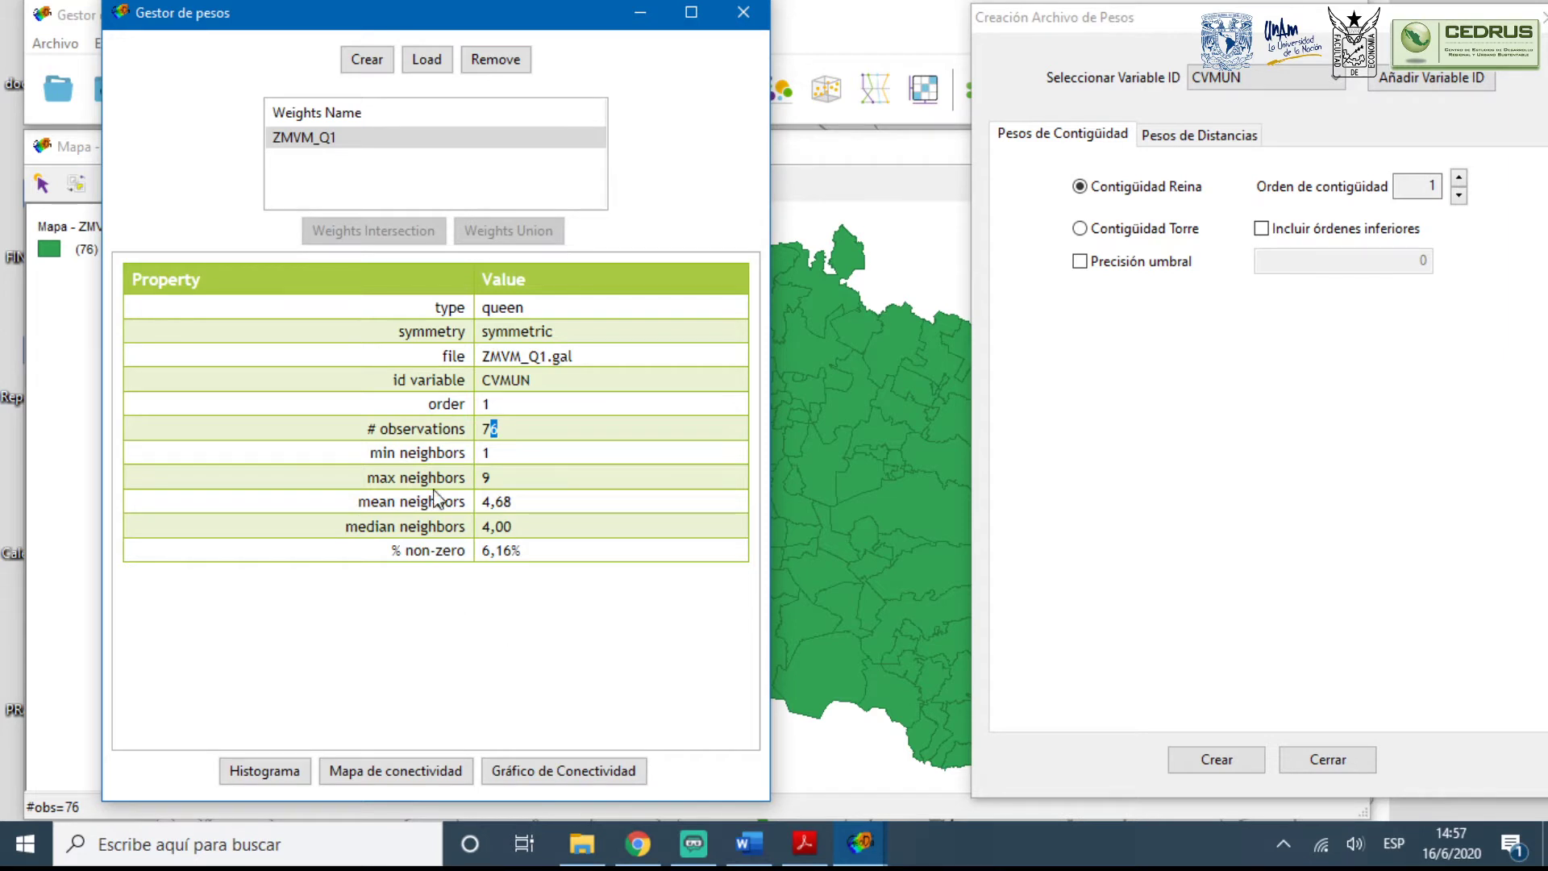
click(487, 453)
double_click(486, 477)
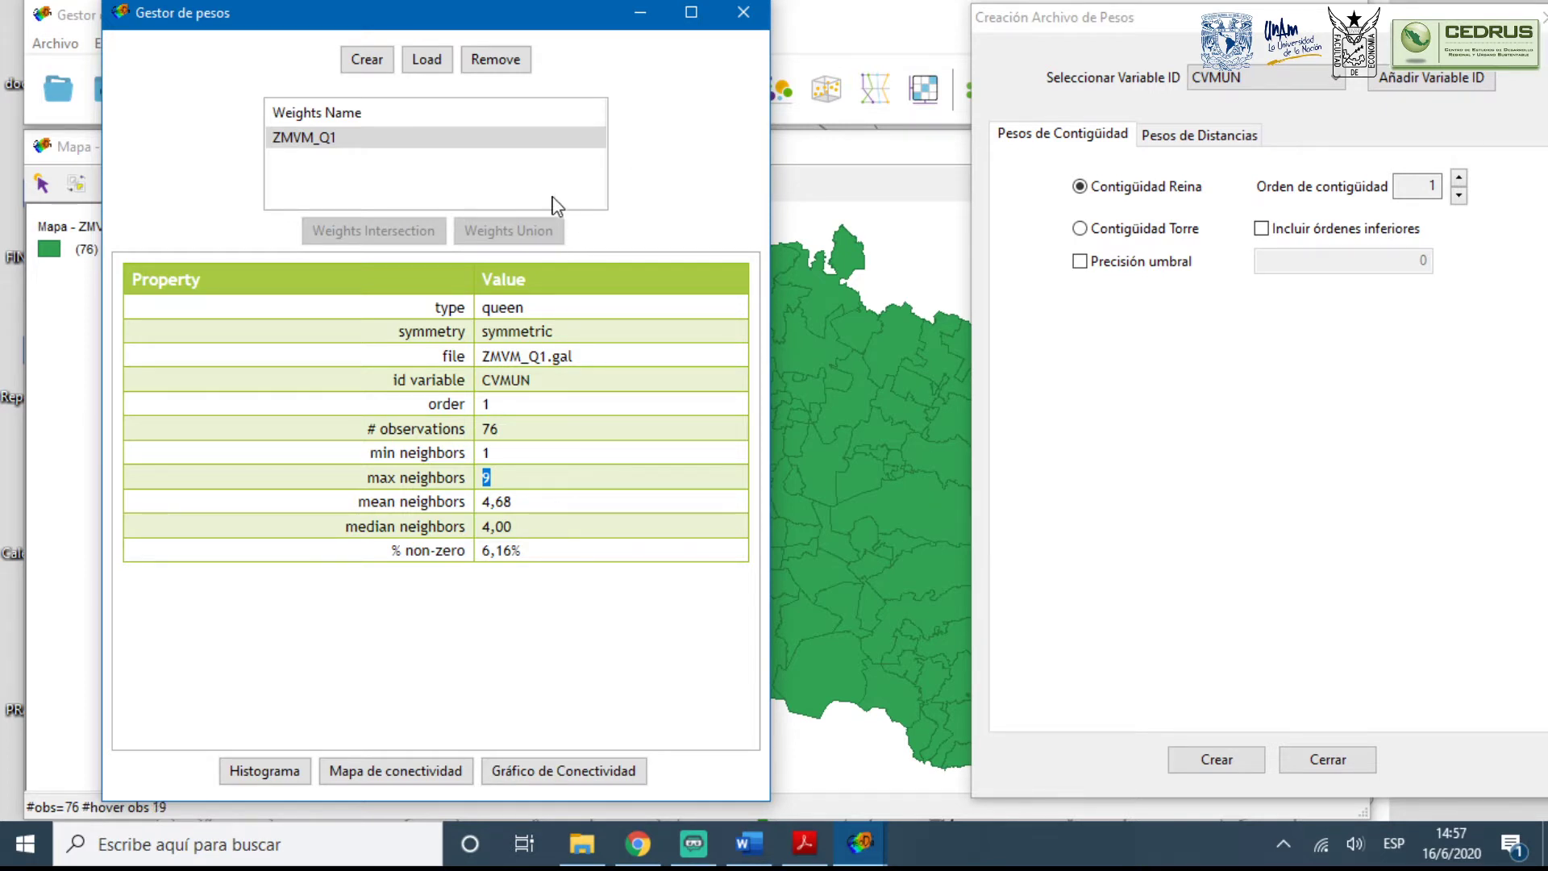
Create a queen contiguity weights file of order 2 without lower orders and save it as ZMVM_Q2.gal
click(1459, 179)
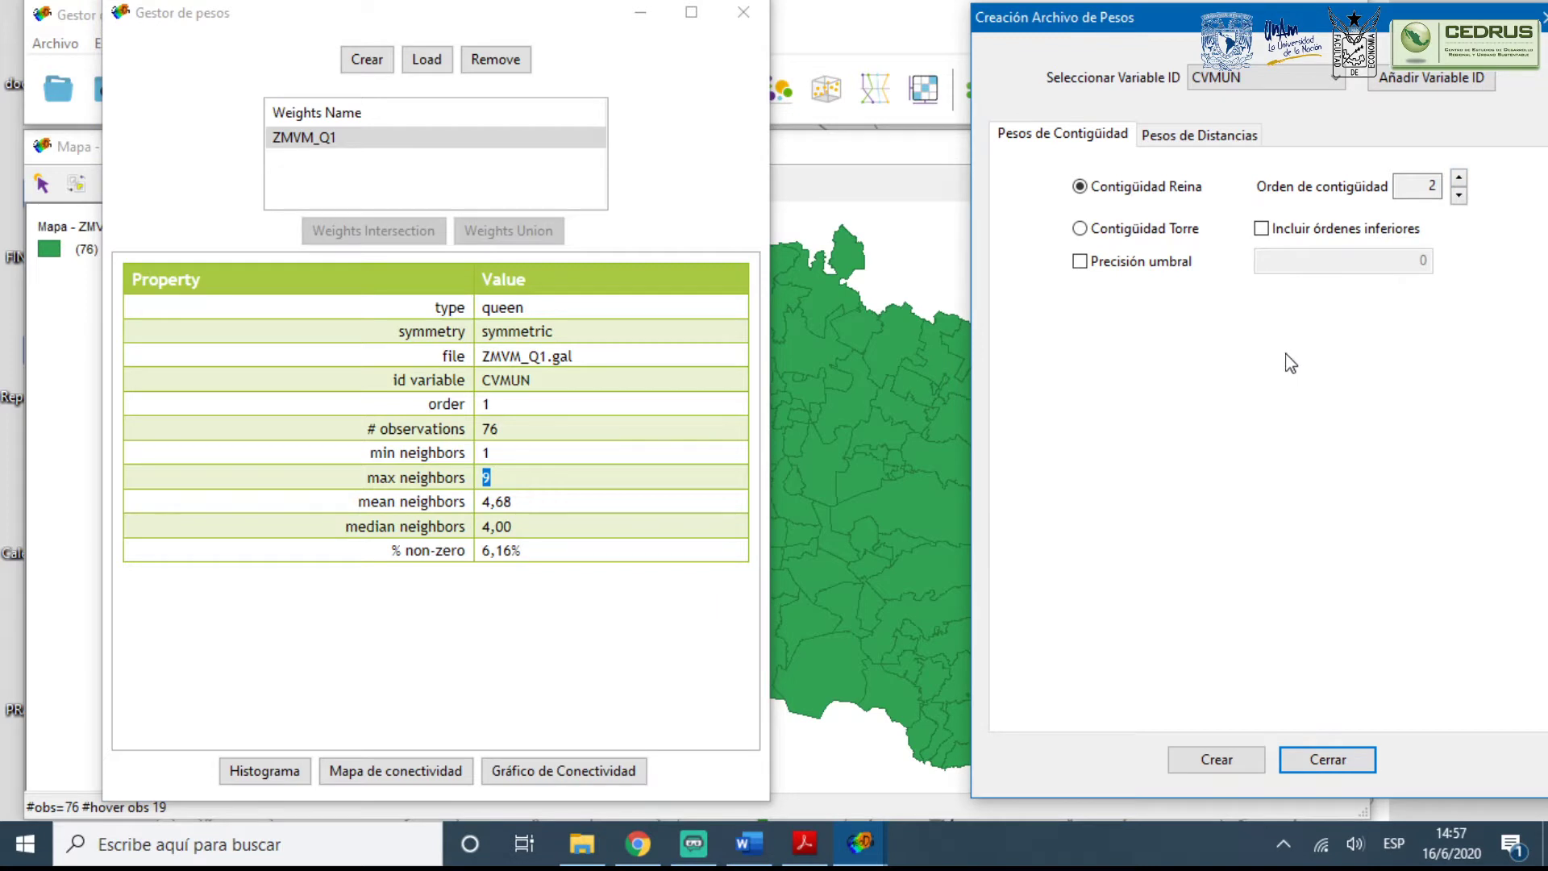
click(1217, 759)
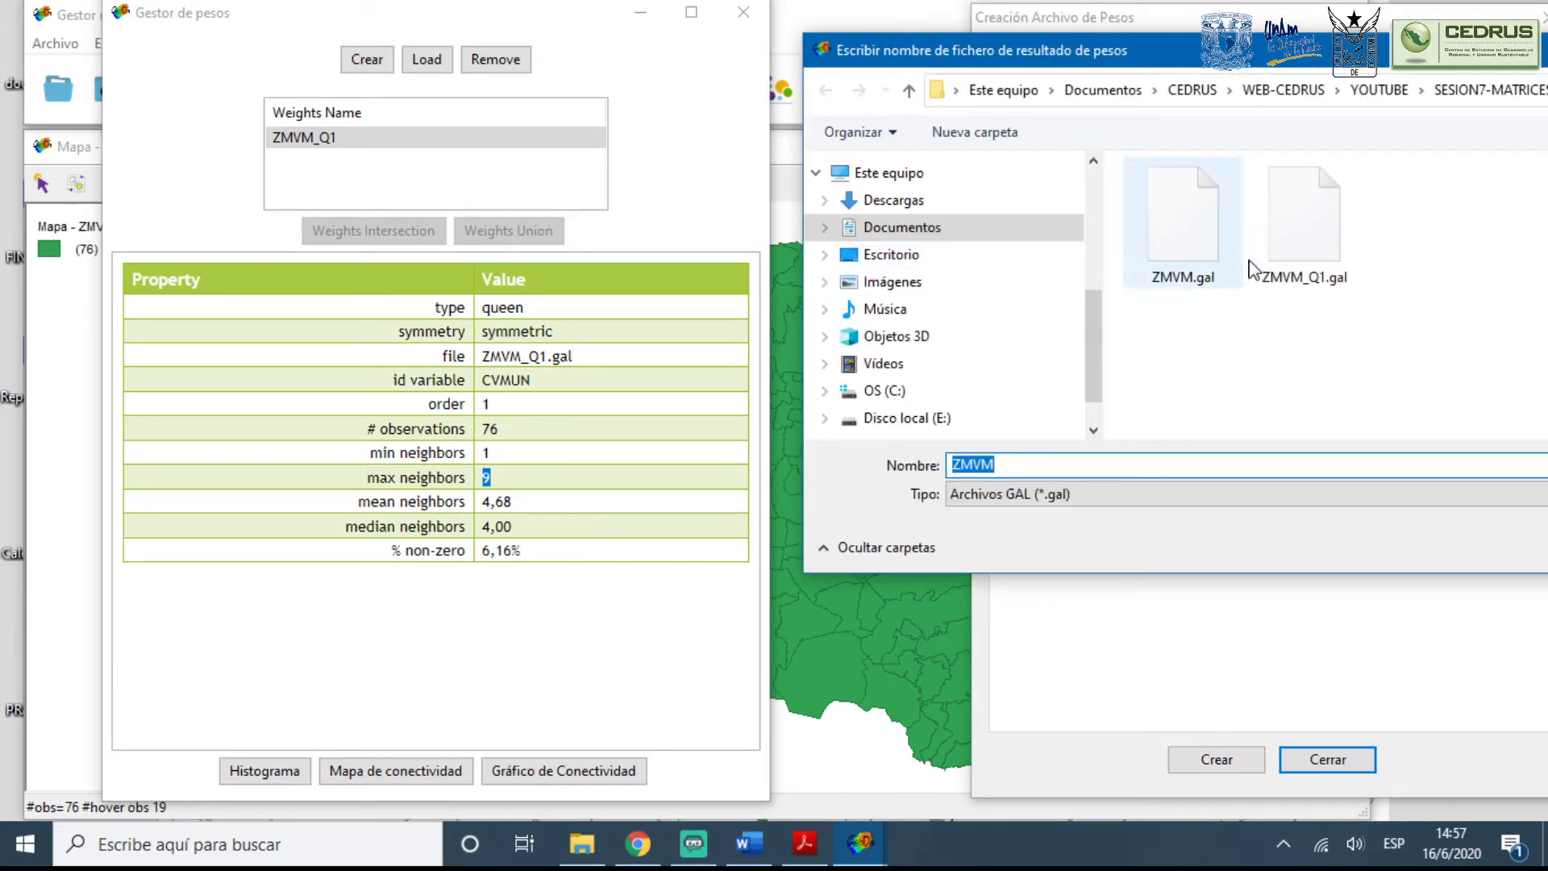
click(1018, 464)
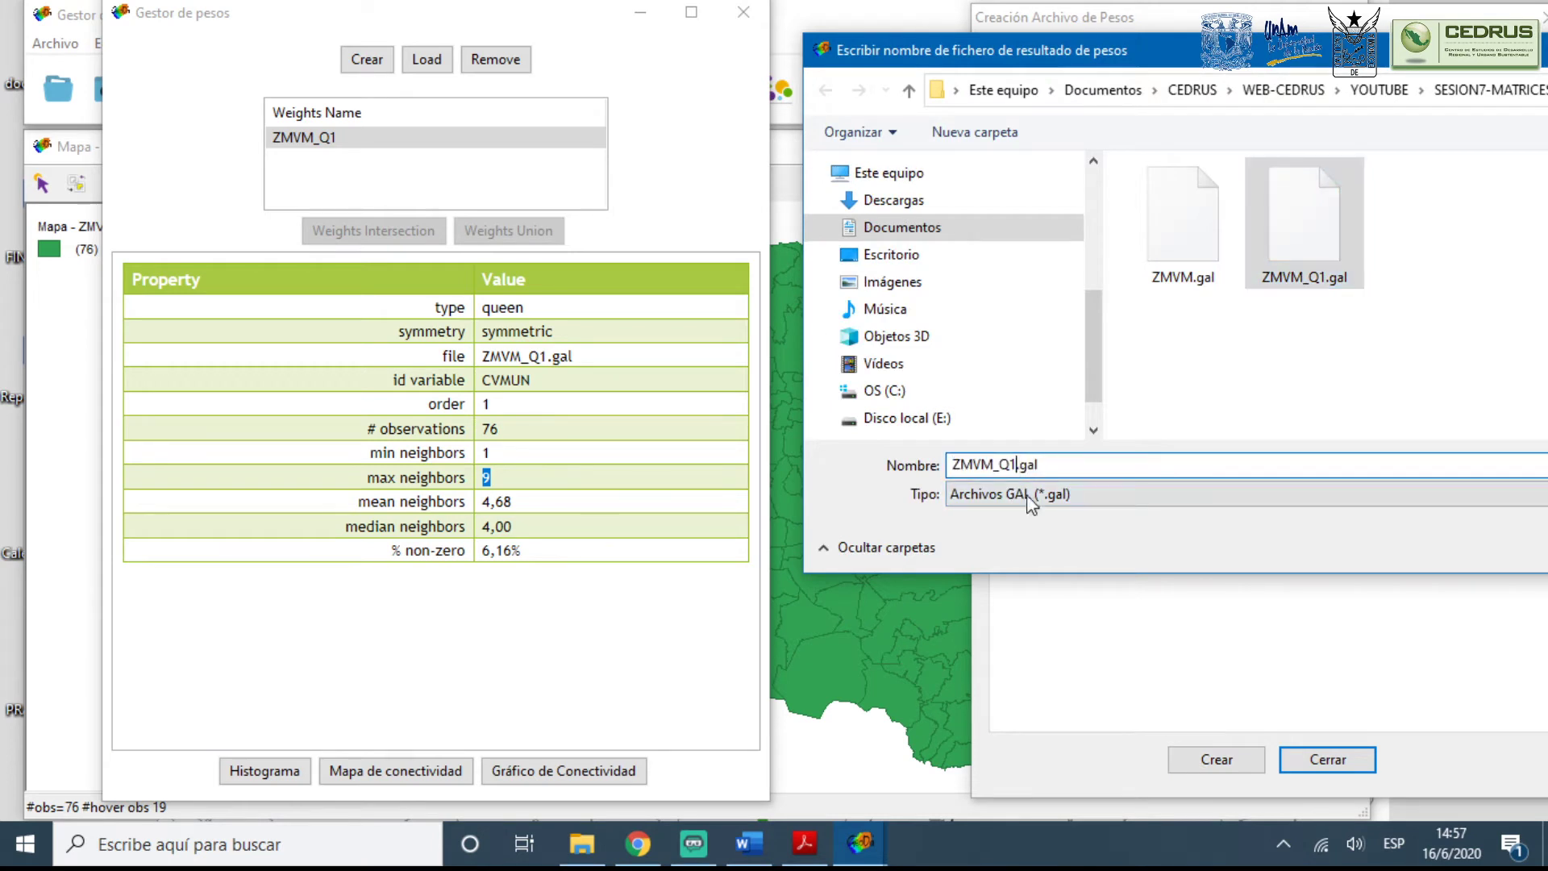
key(BackSpace)
text(2)
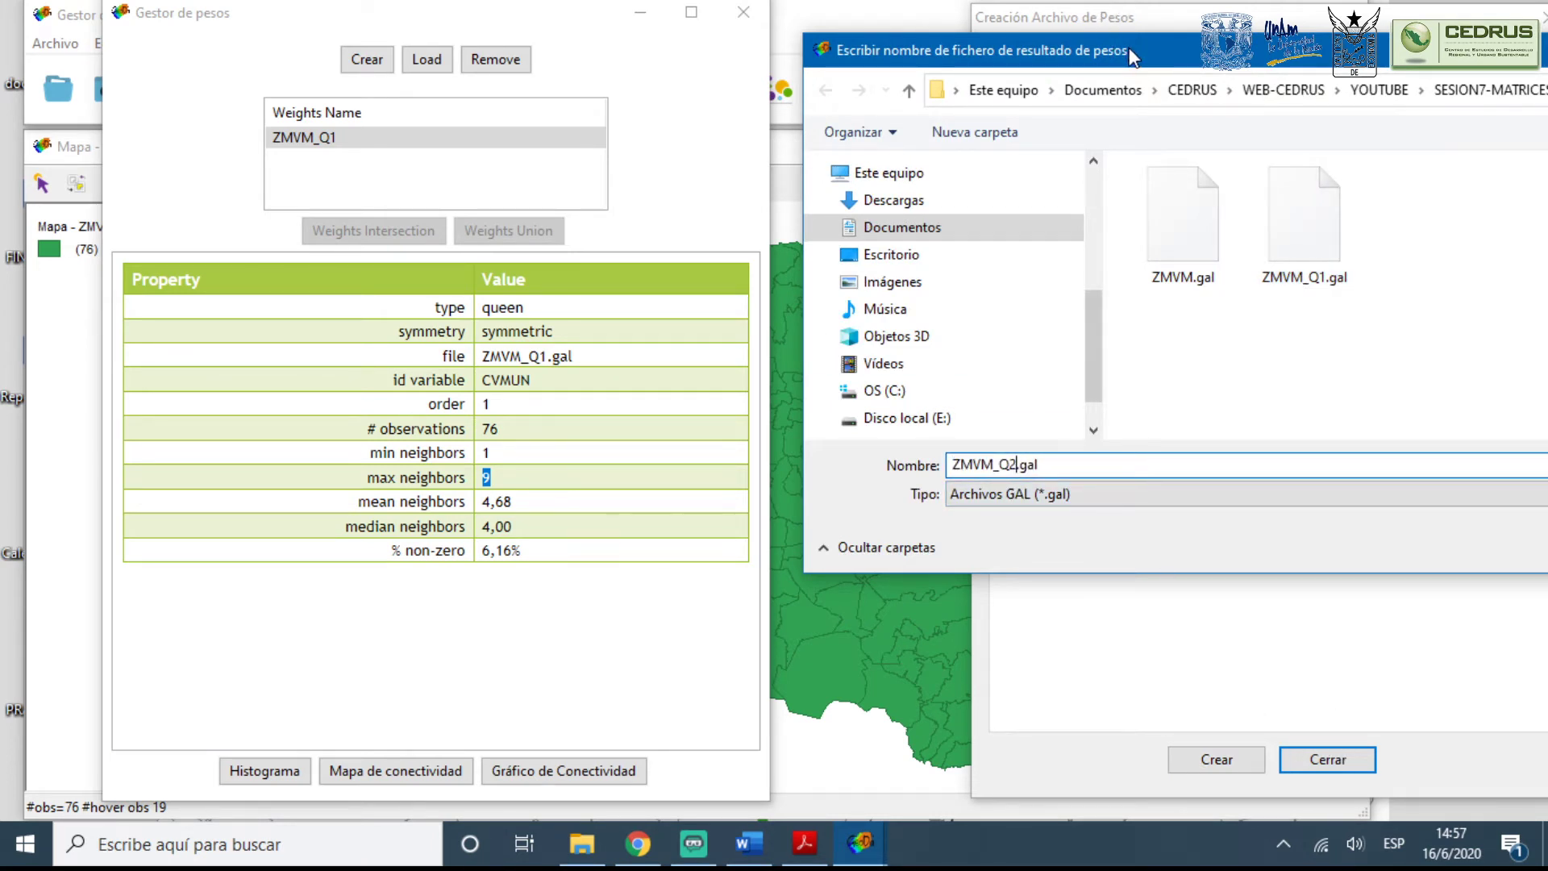
drag(1133, 56, 584, 57)
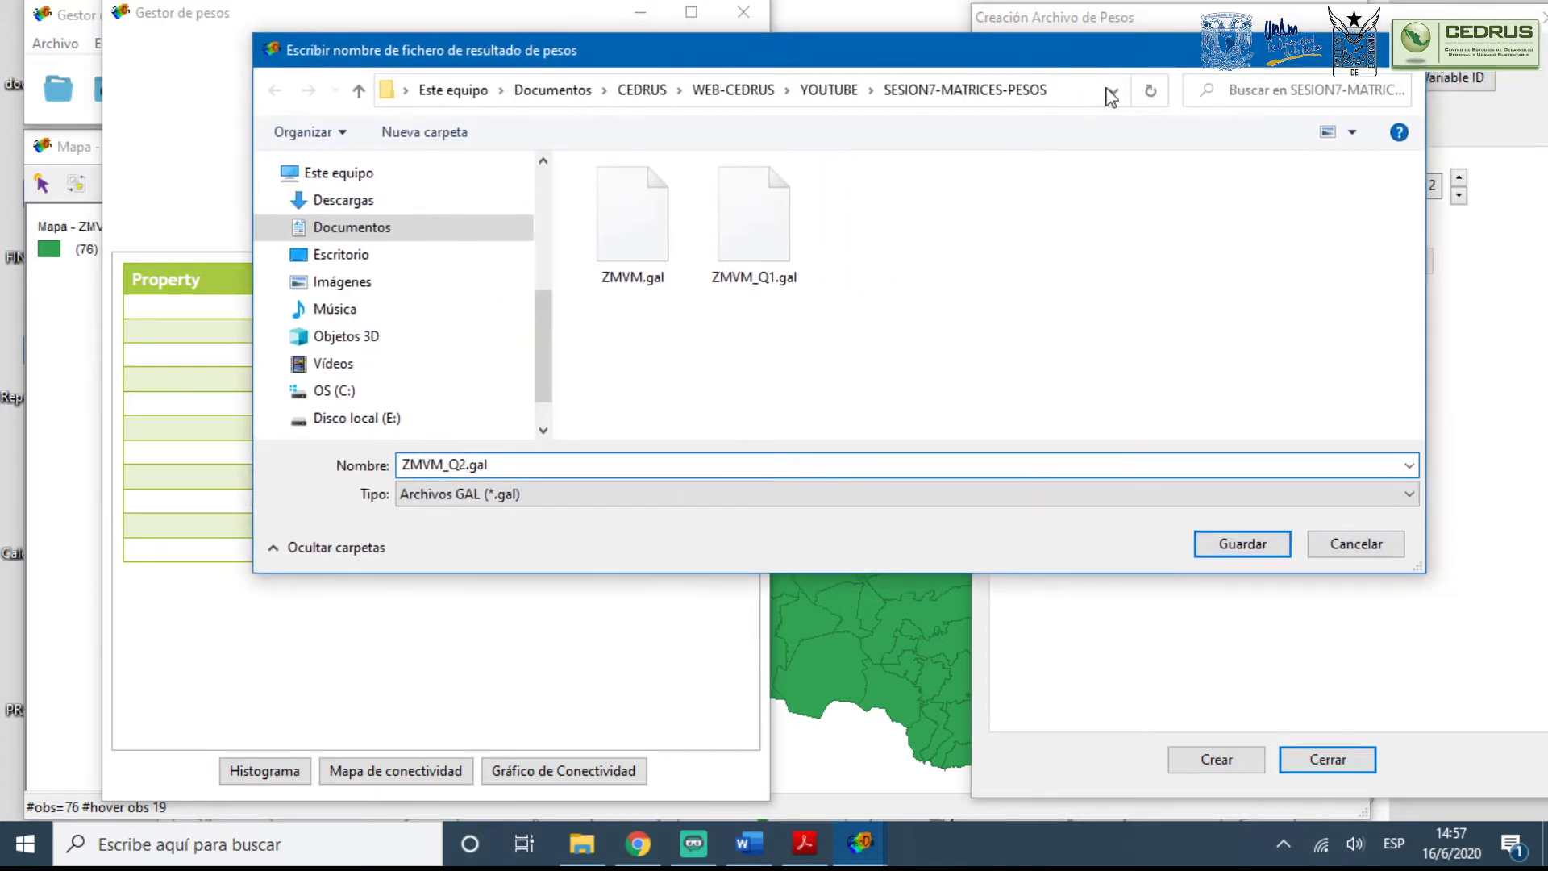
click(1261, 553)
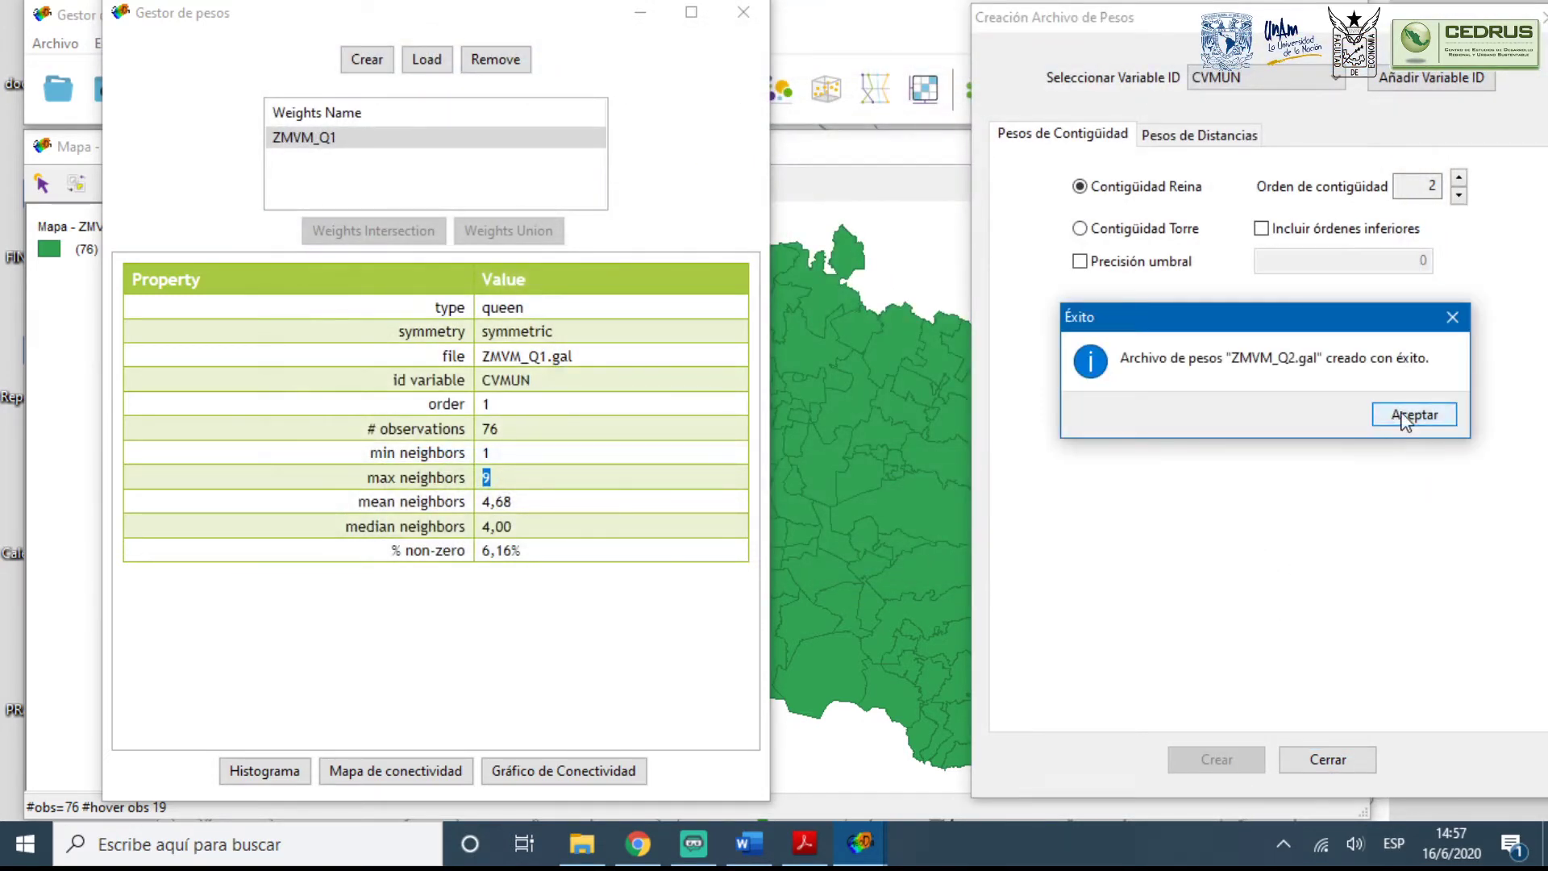
click(1405, 415)
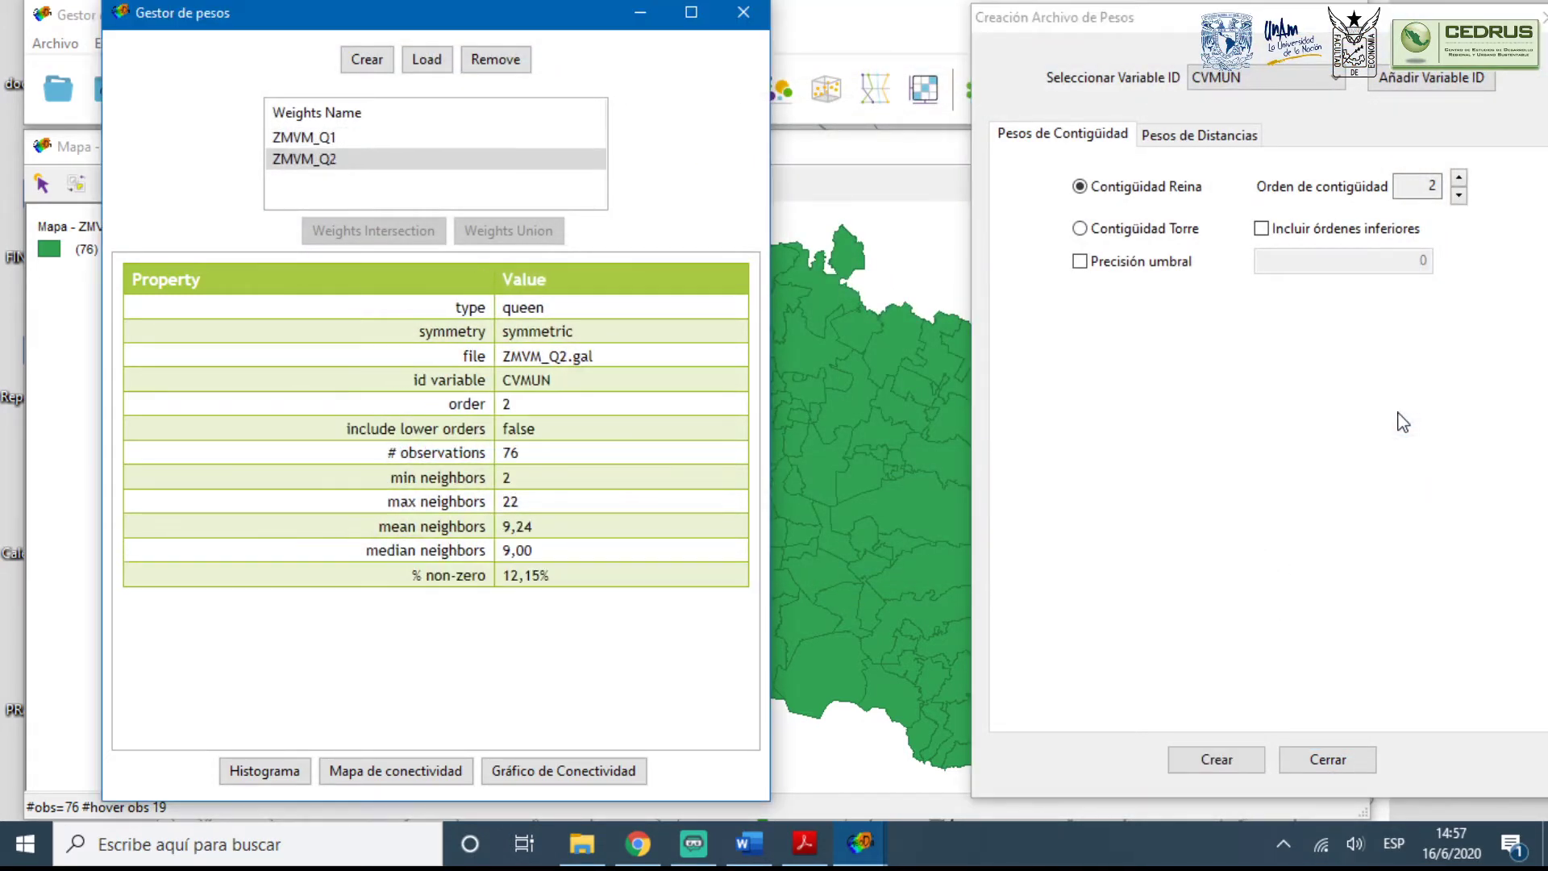
Examine the order, include lower orders and number of observations properties of the ZMVM_Q2 weights
double_click(507, 403)
drag(535, 430, 503, 429)
double_click(512, 453)
click(538, 655)
drag(348, 428, 538, 429)
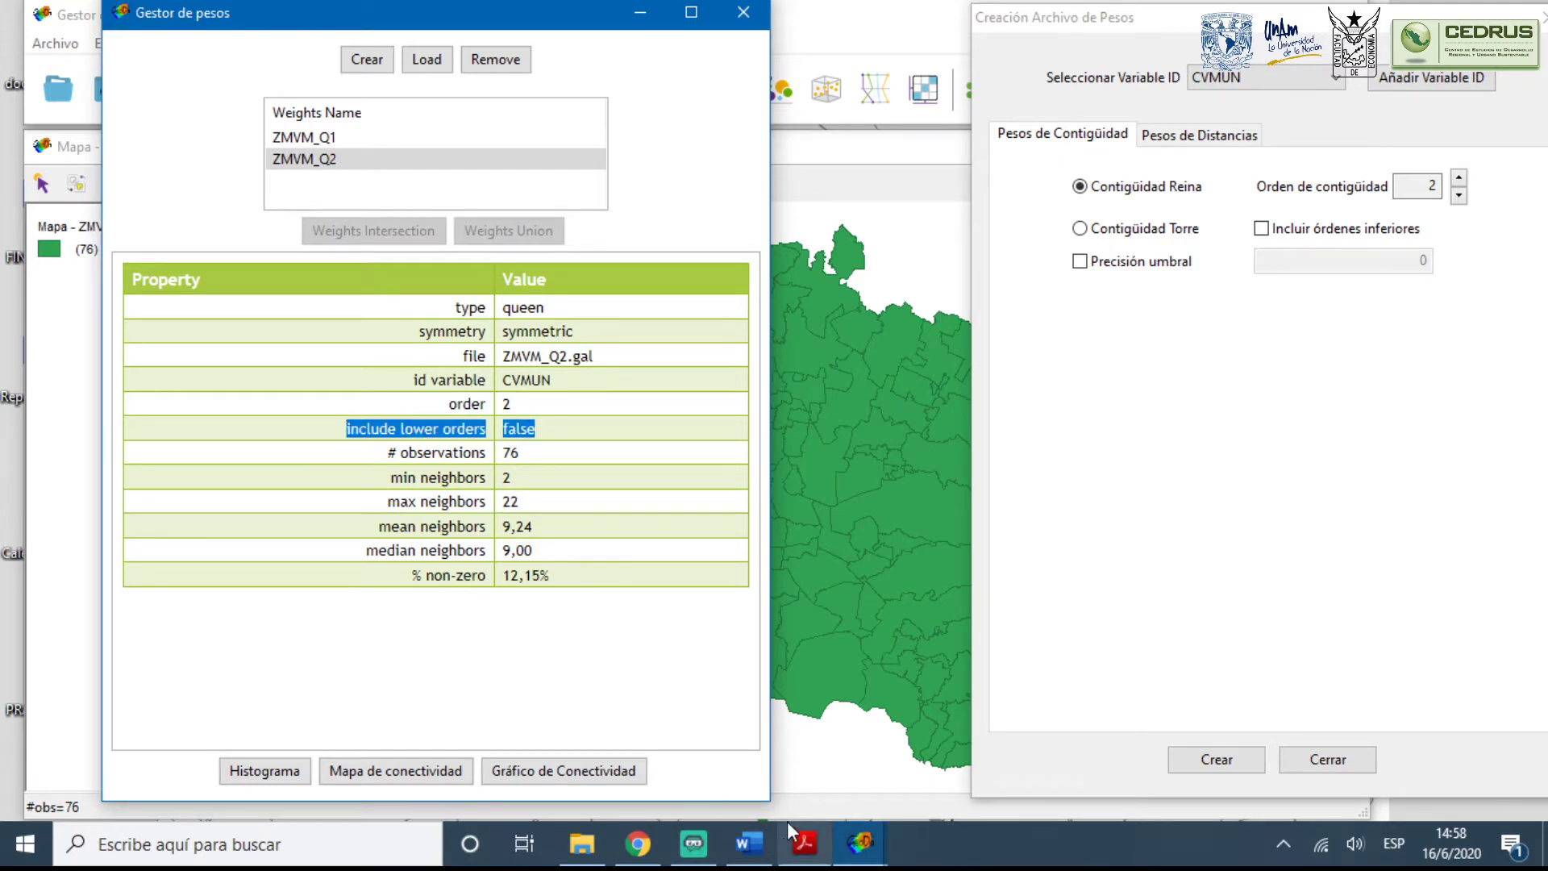
Review the second-order queen contiguity diagram in Acrobat Reader, and return to GeoDa with its map, toolbar and weights manager in front
click(814, 858)
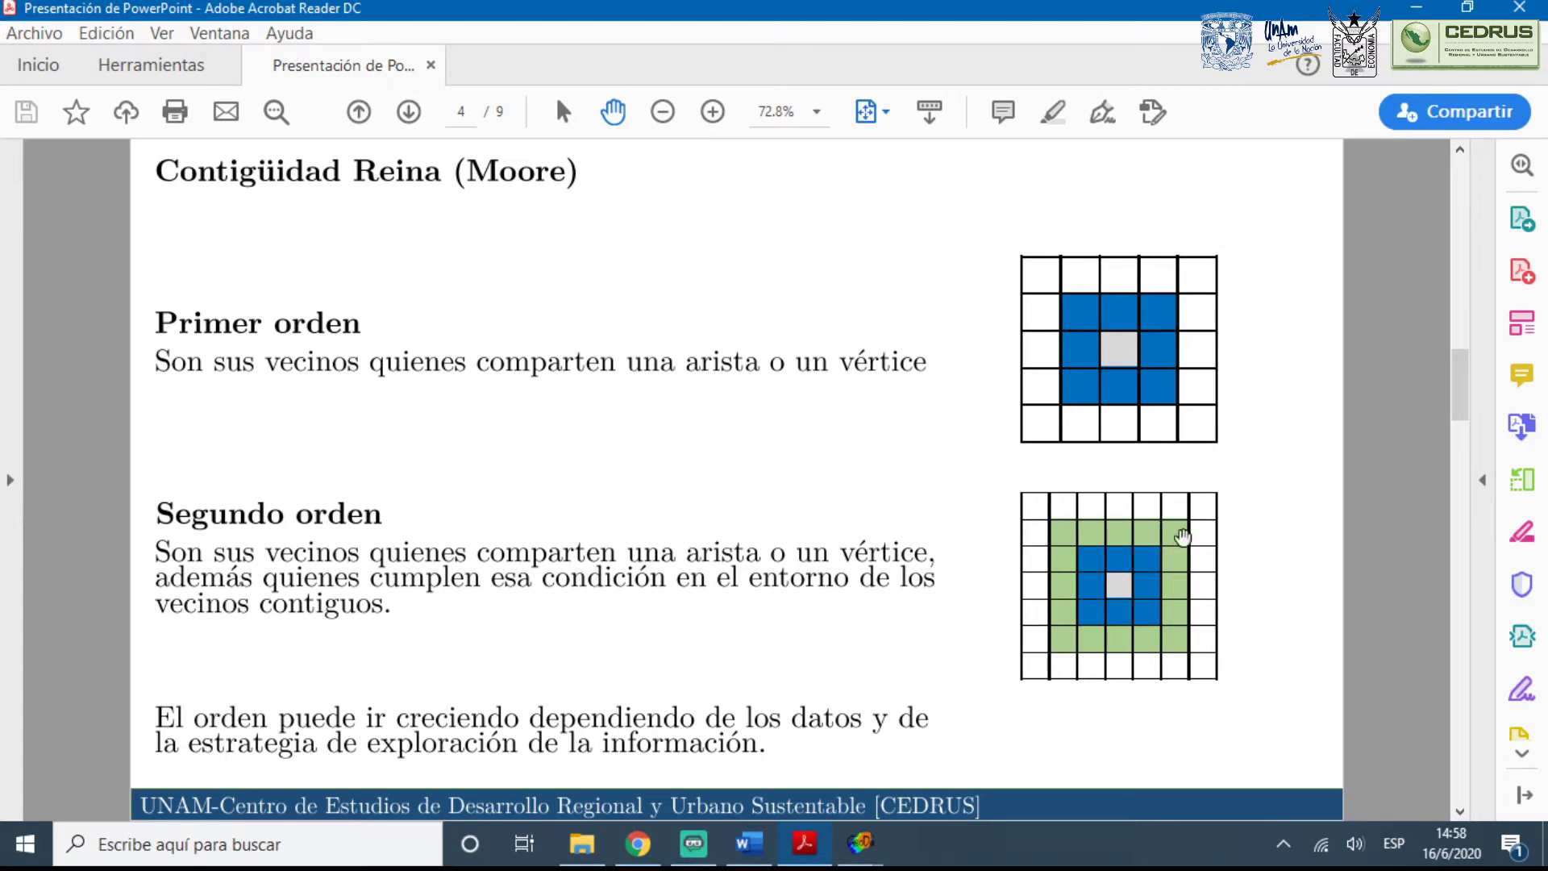
mouse_move(863, 846)
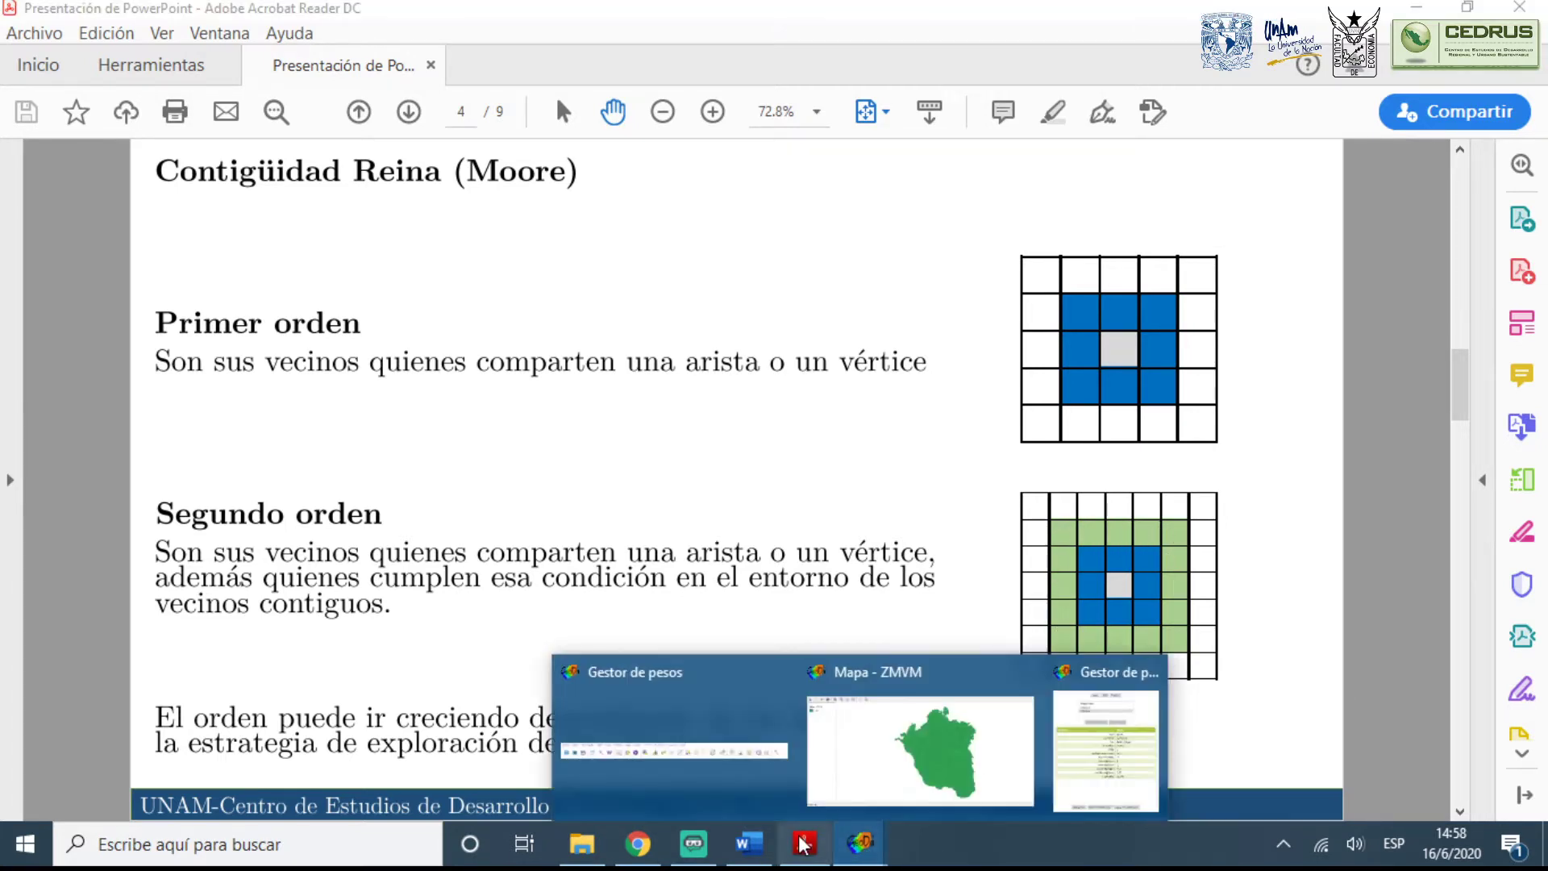
click(968, 754)
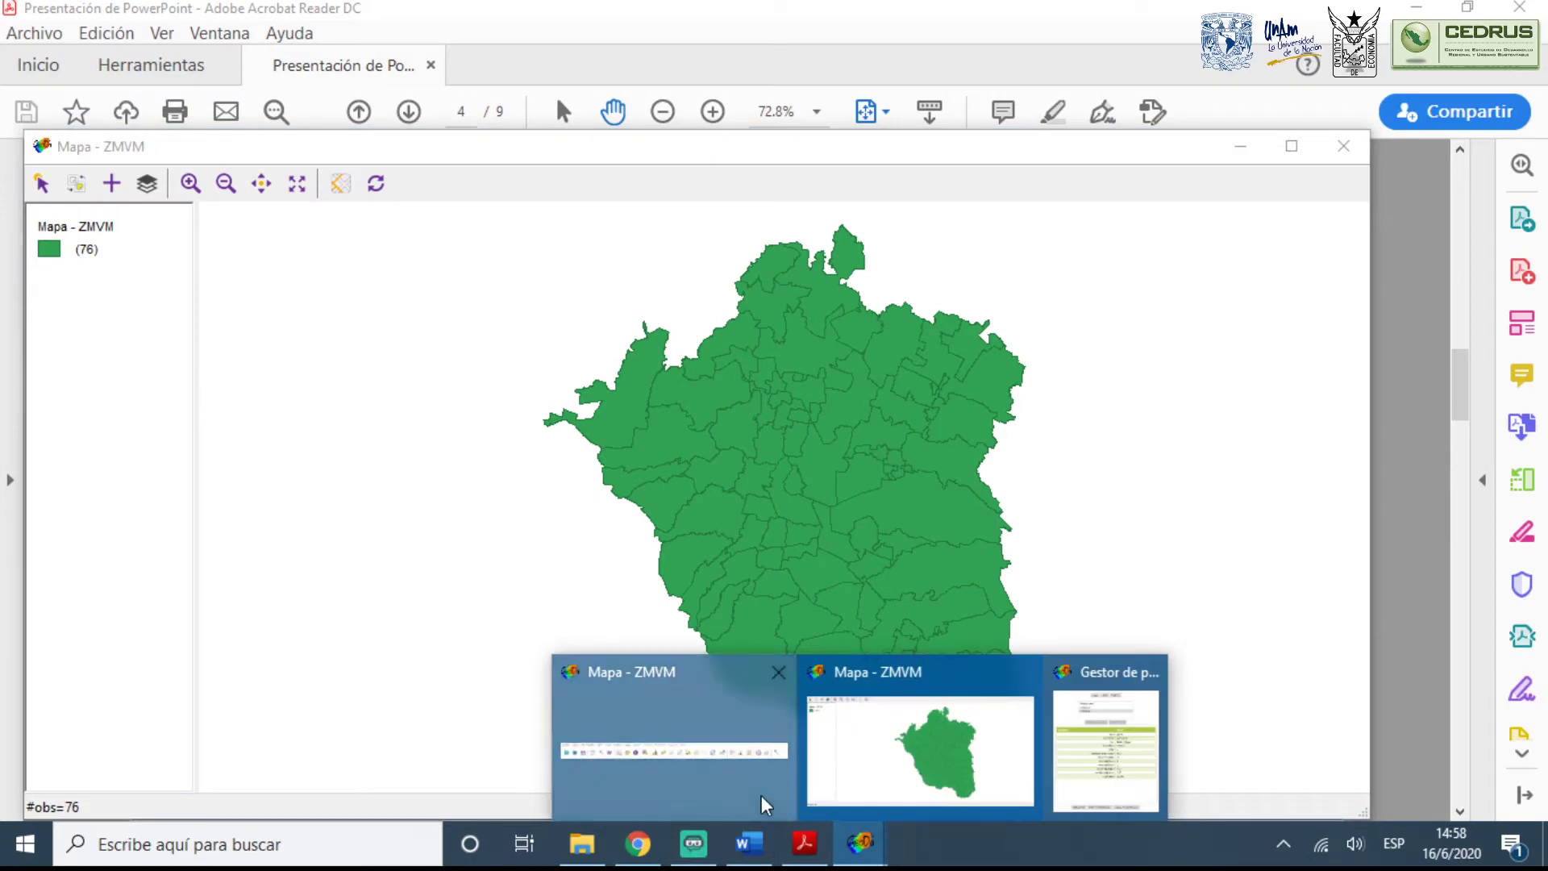
click(766, 803)
click(1076, 774)
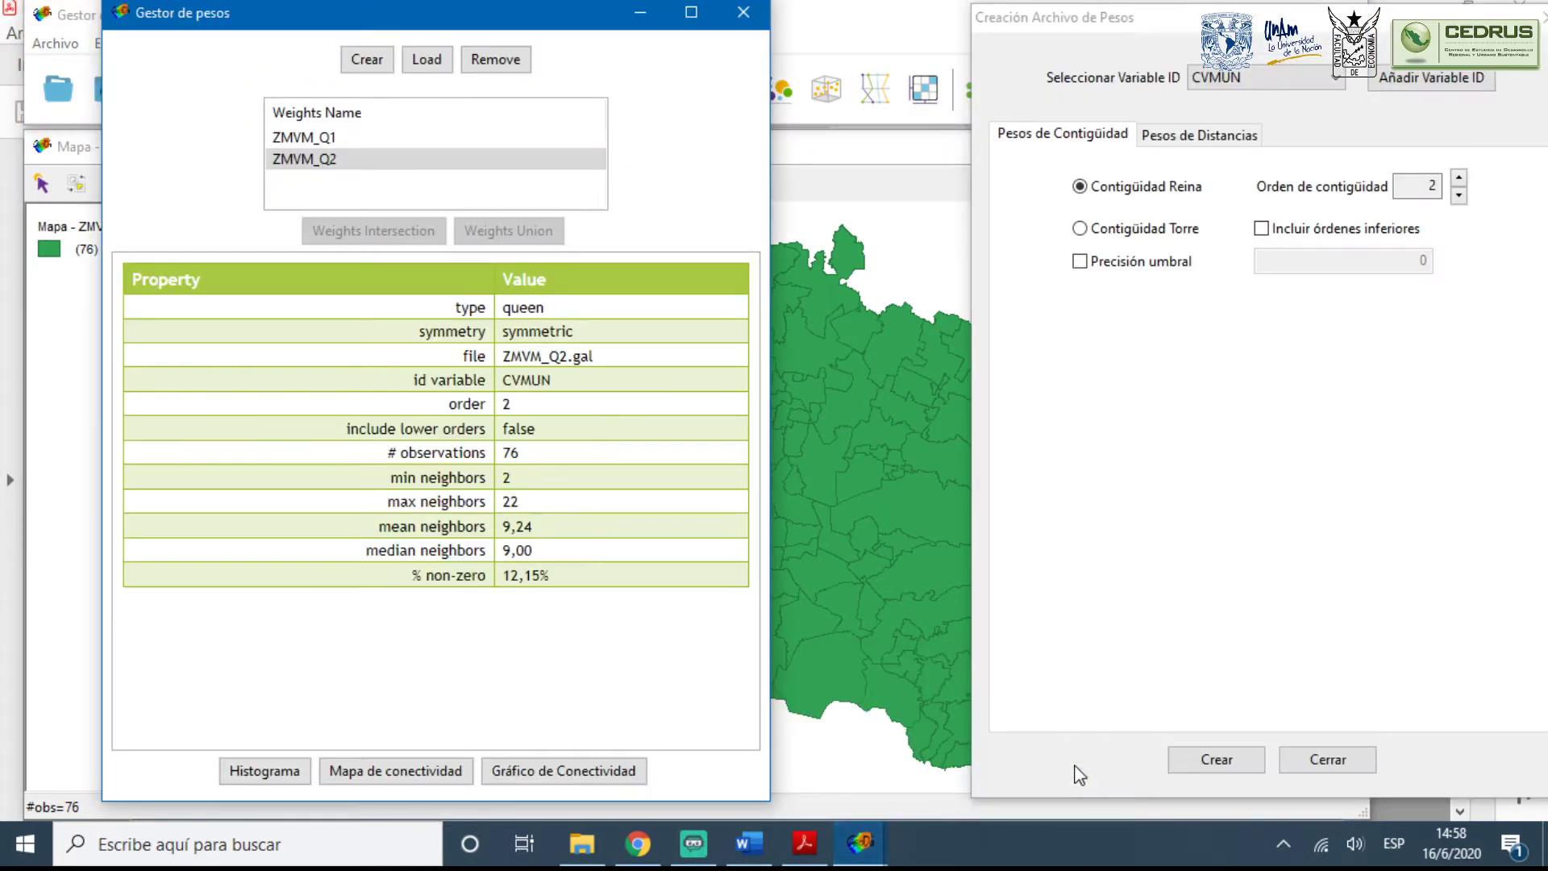
Create a second-order queen weights file that includes lower orders, save it as ZMVM_Q2_1.gal, and close the creation dialog
drag(1091, 34, 694, 30)
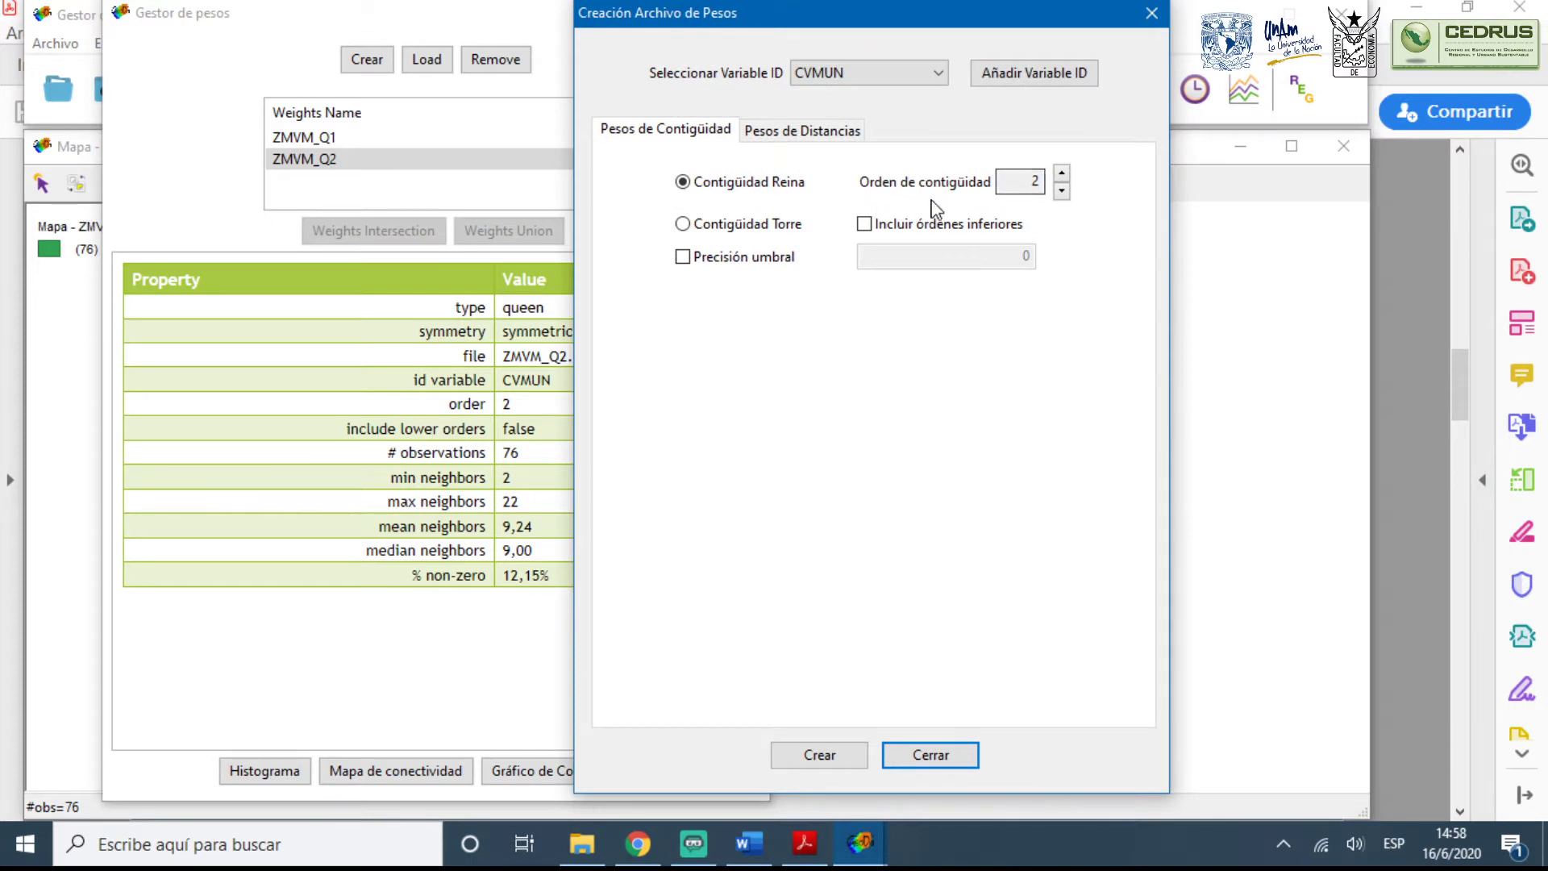
click(865, 225)
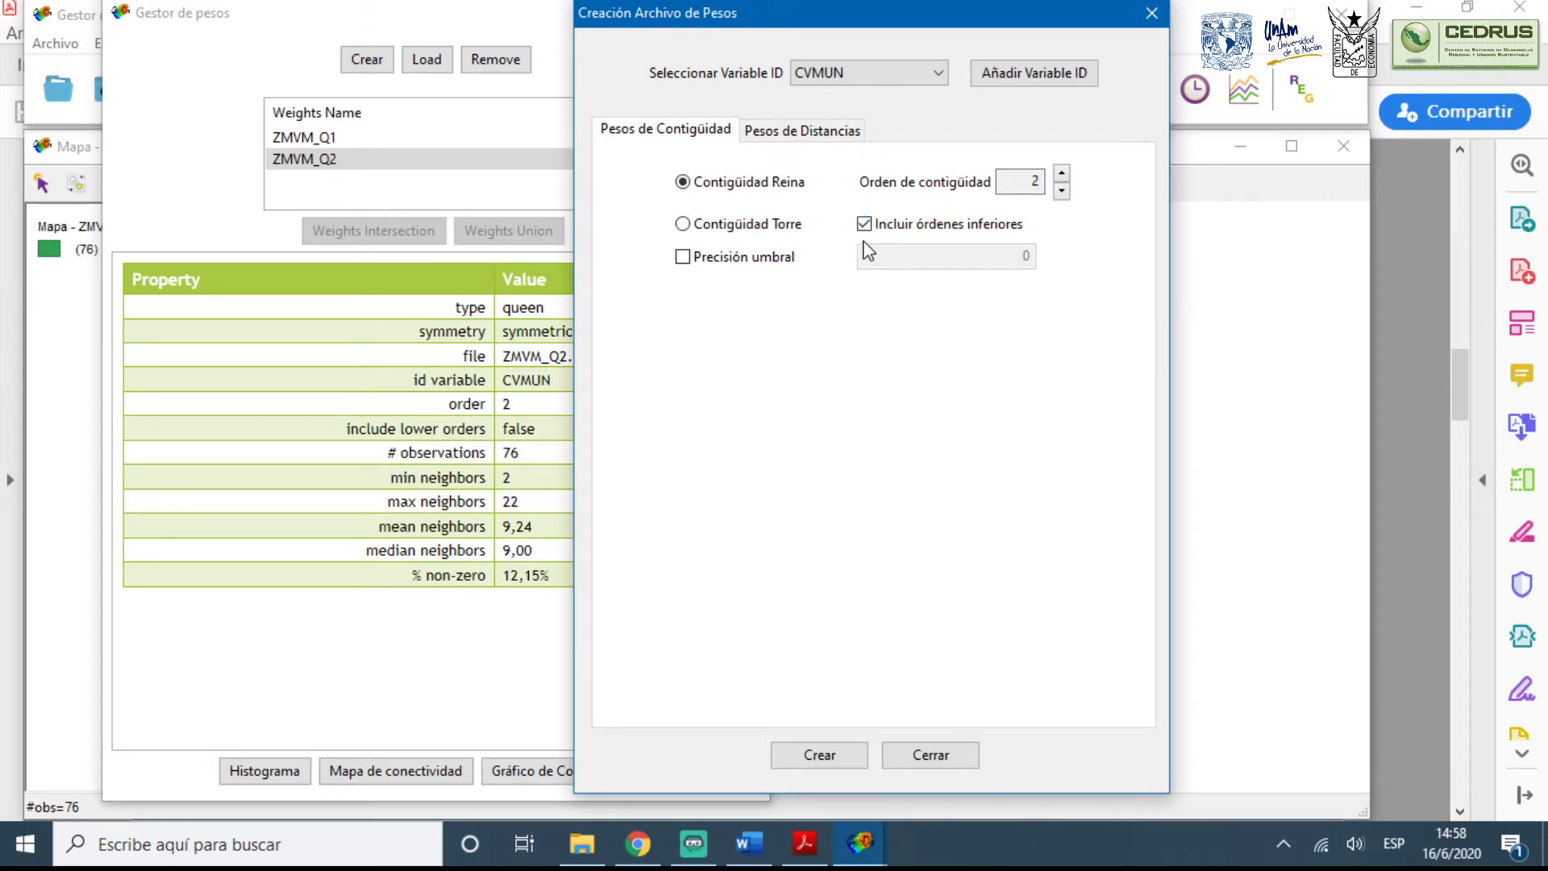
click(819, 755)
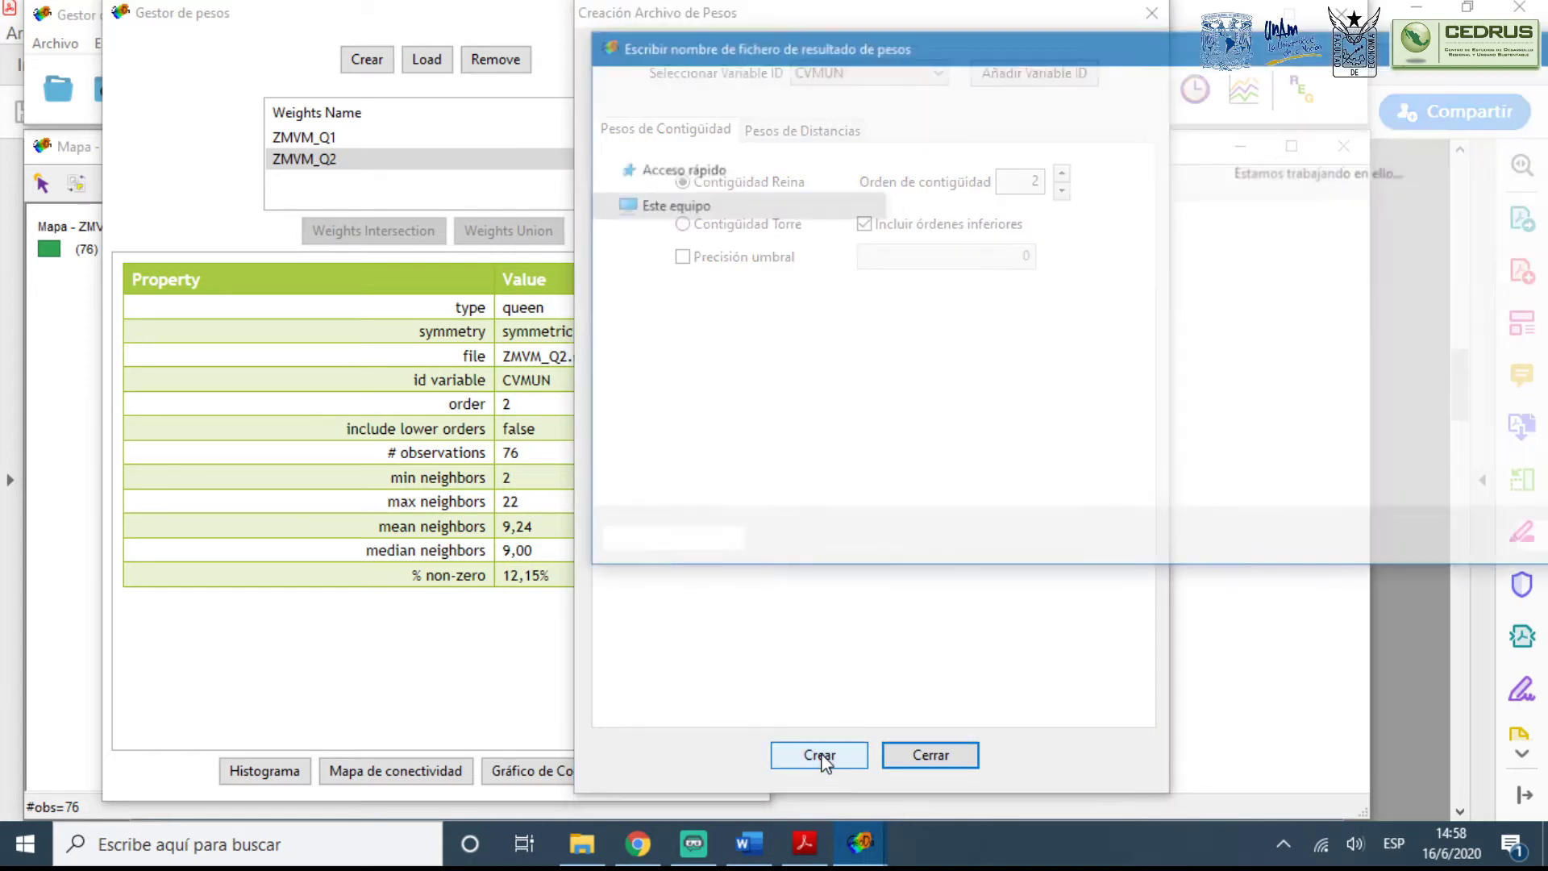
click(1189, 235)
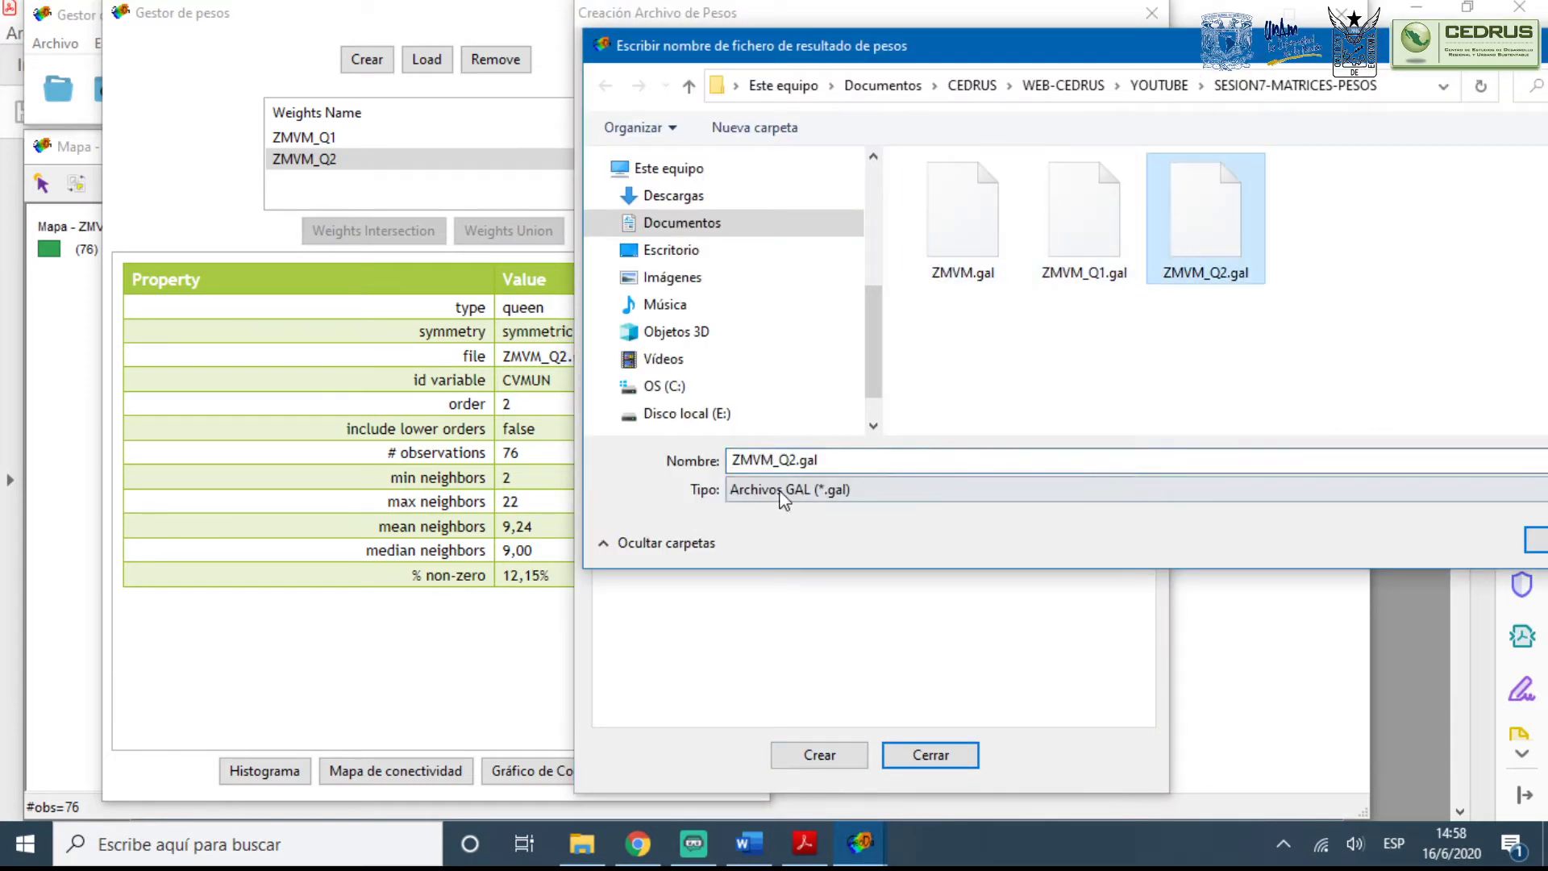
double_click(801, 458)
click(800, 459)
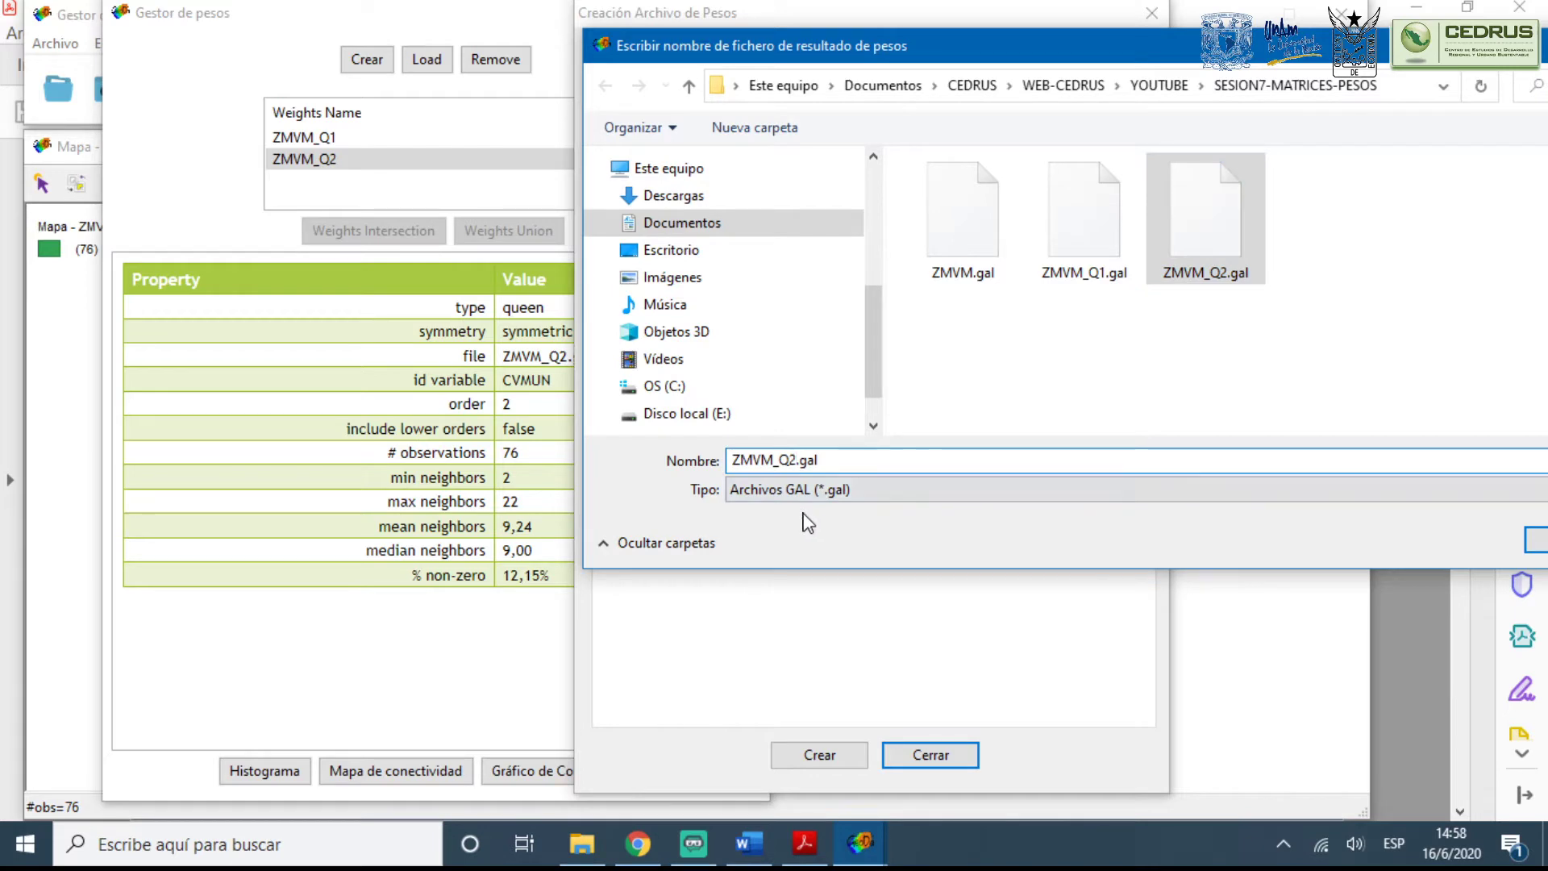
text(_1)
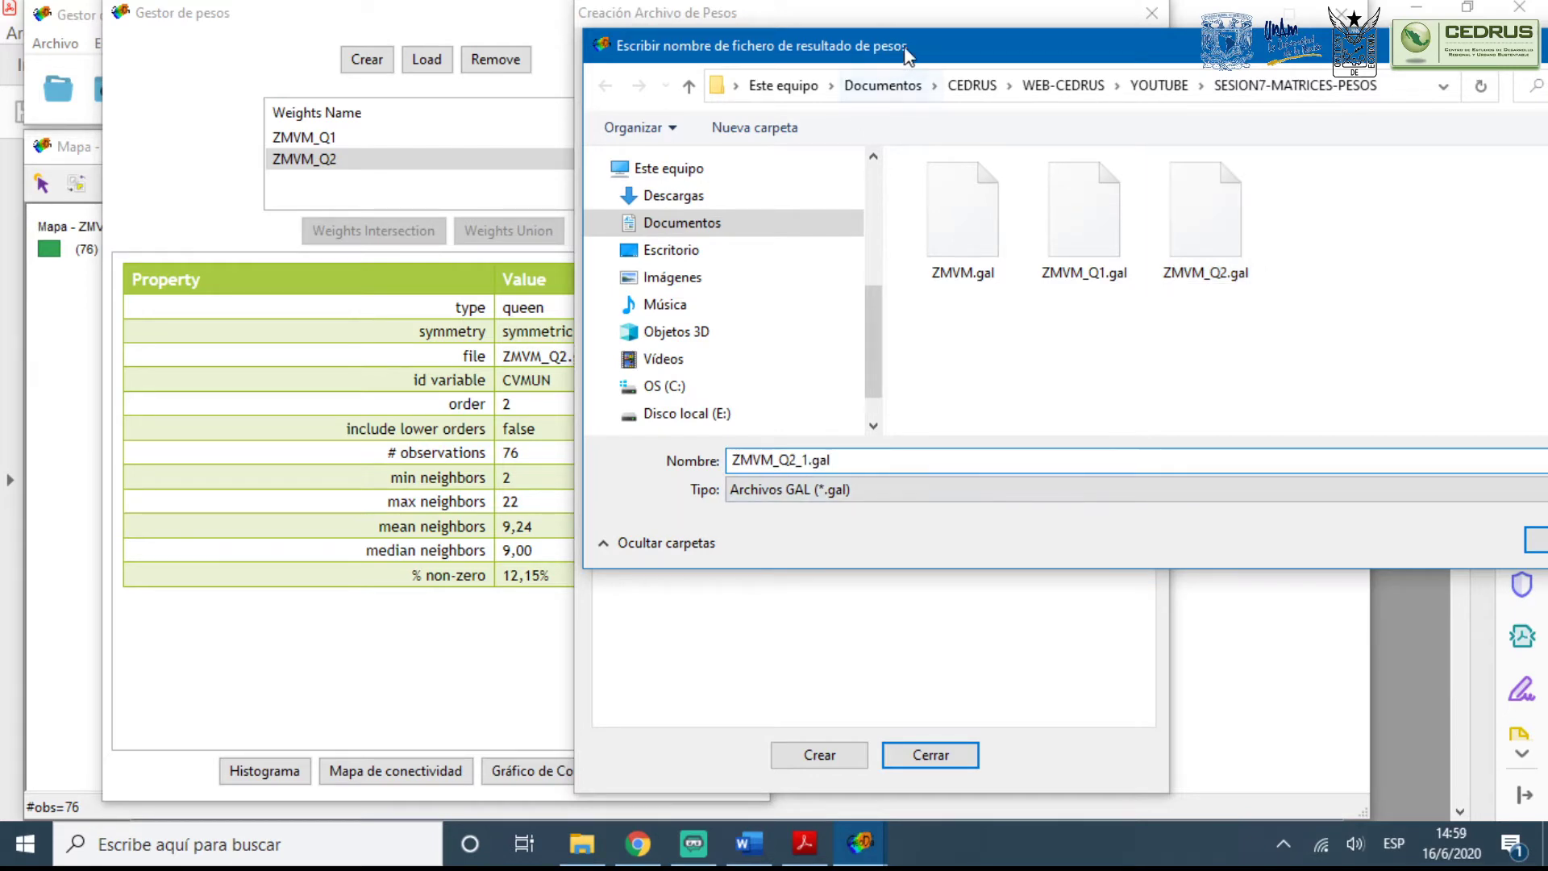
drag(908, 54, 671, 43)
click(1337, 529)
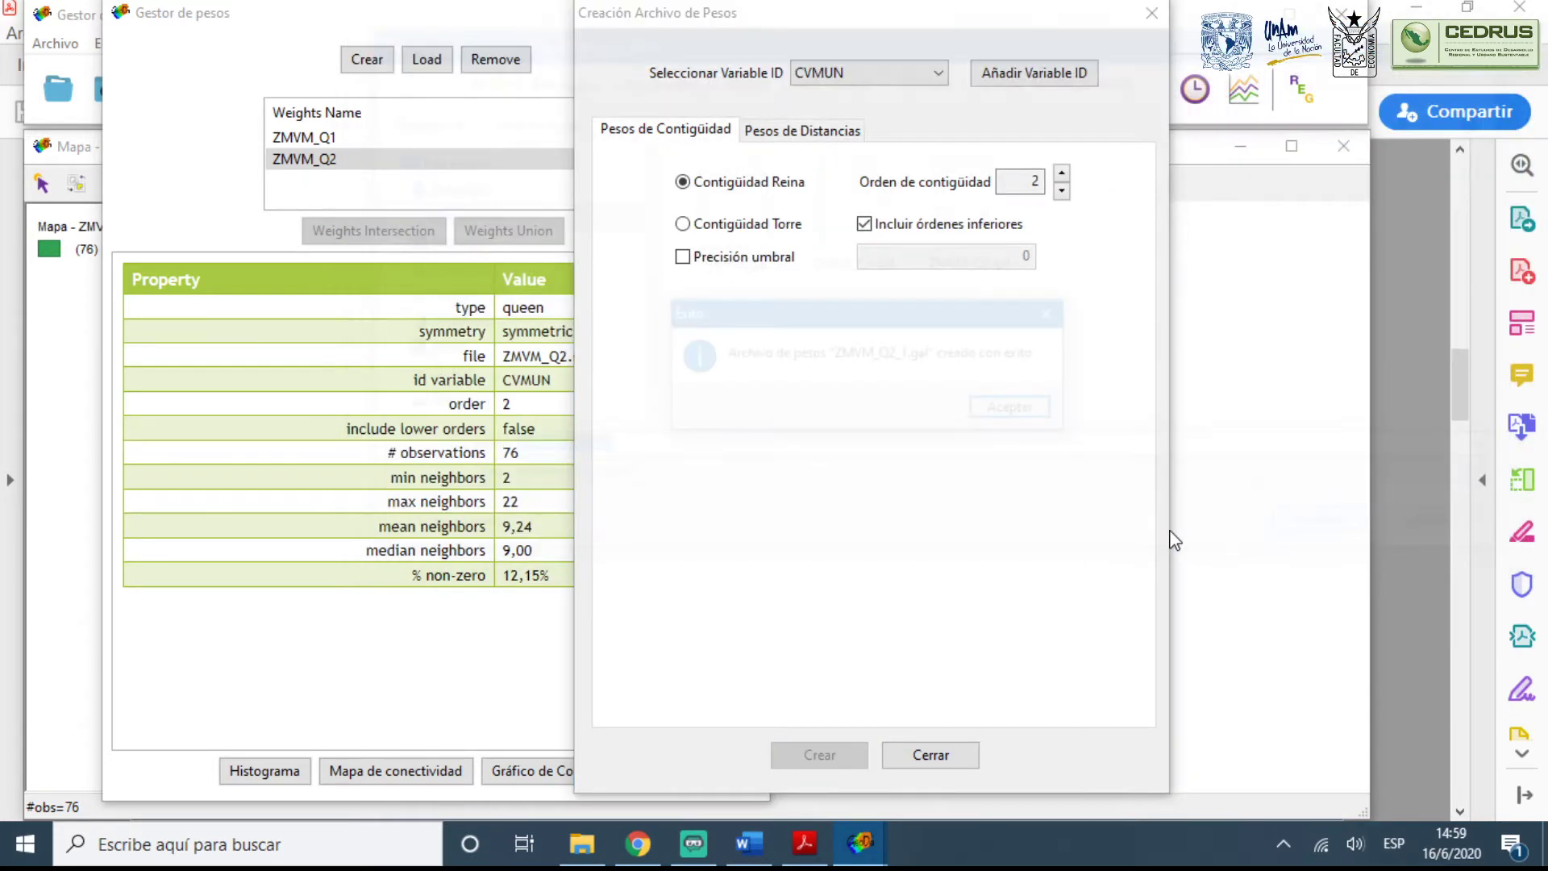
click(1033, 411)
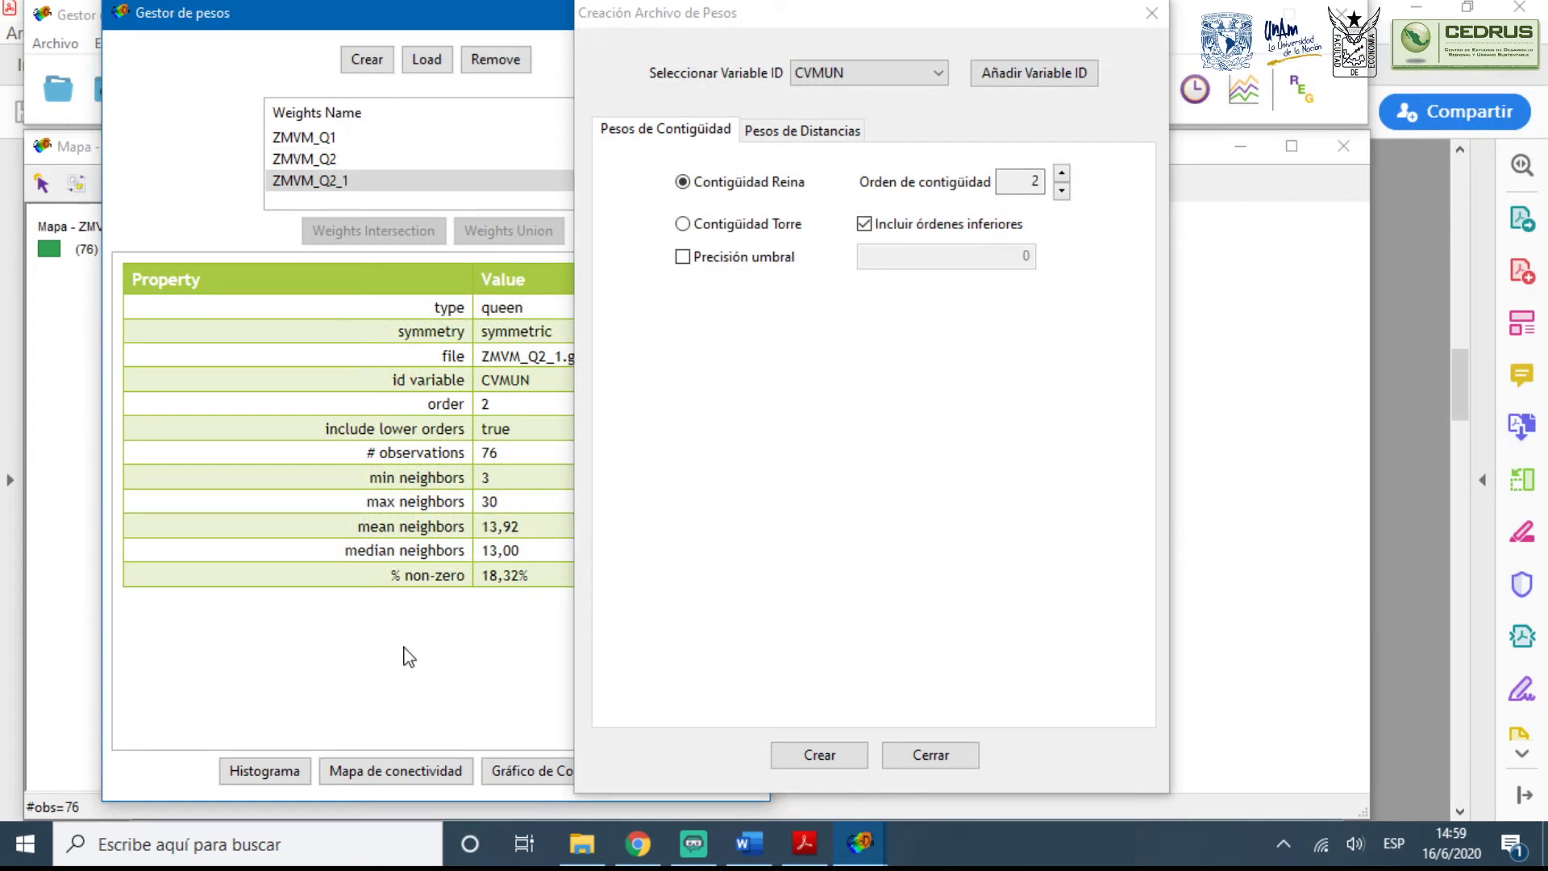
drag(1037, 20, 1105, 104)
click(1226, 83)
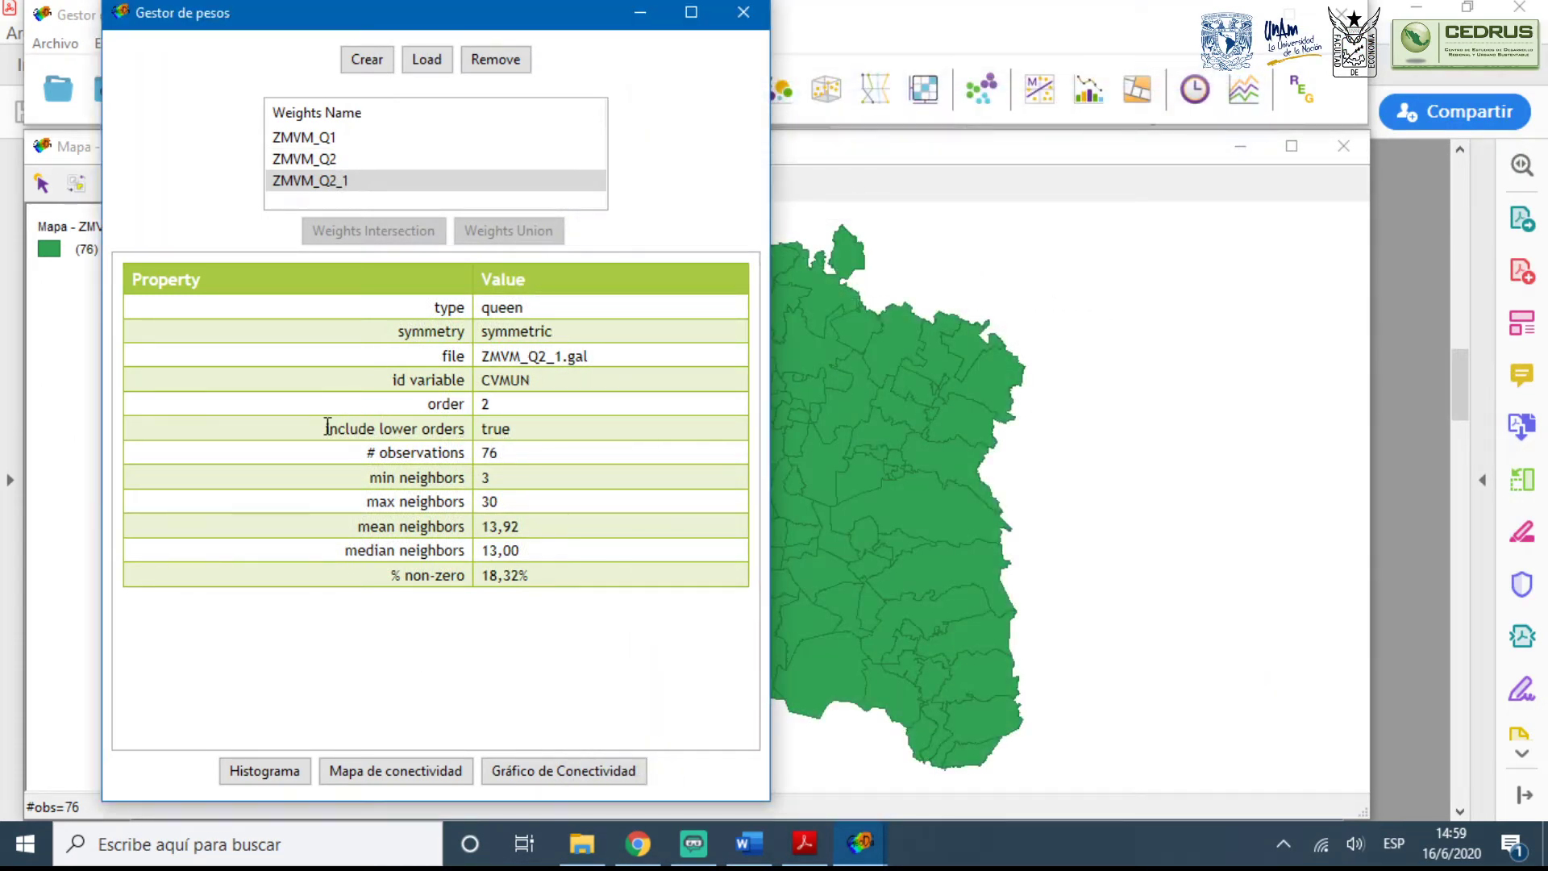
Examine the include lower orders property of the ZMVM_Q2_1 weights against the second-order queen diagram in Acrobat Reader
drag(326, 428, 471, 426)
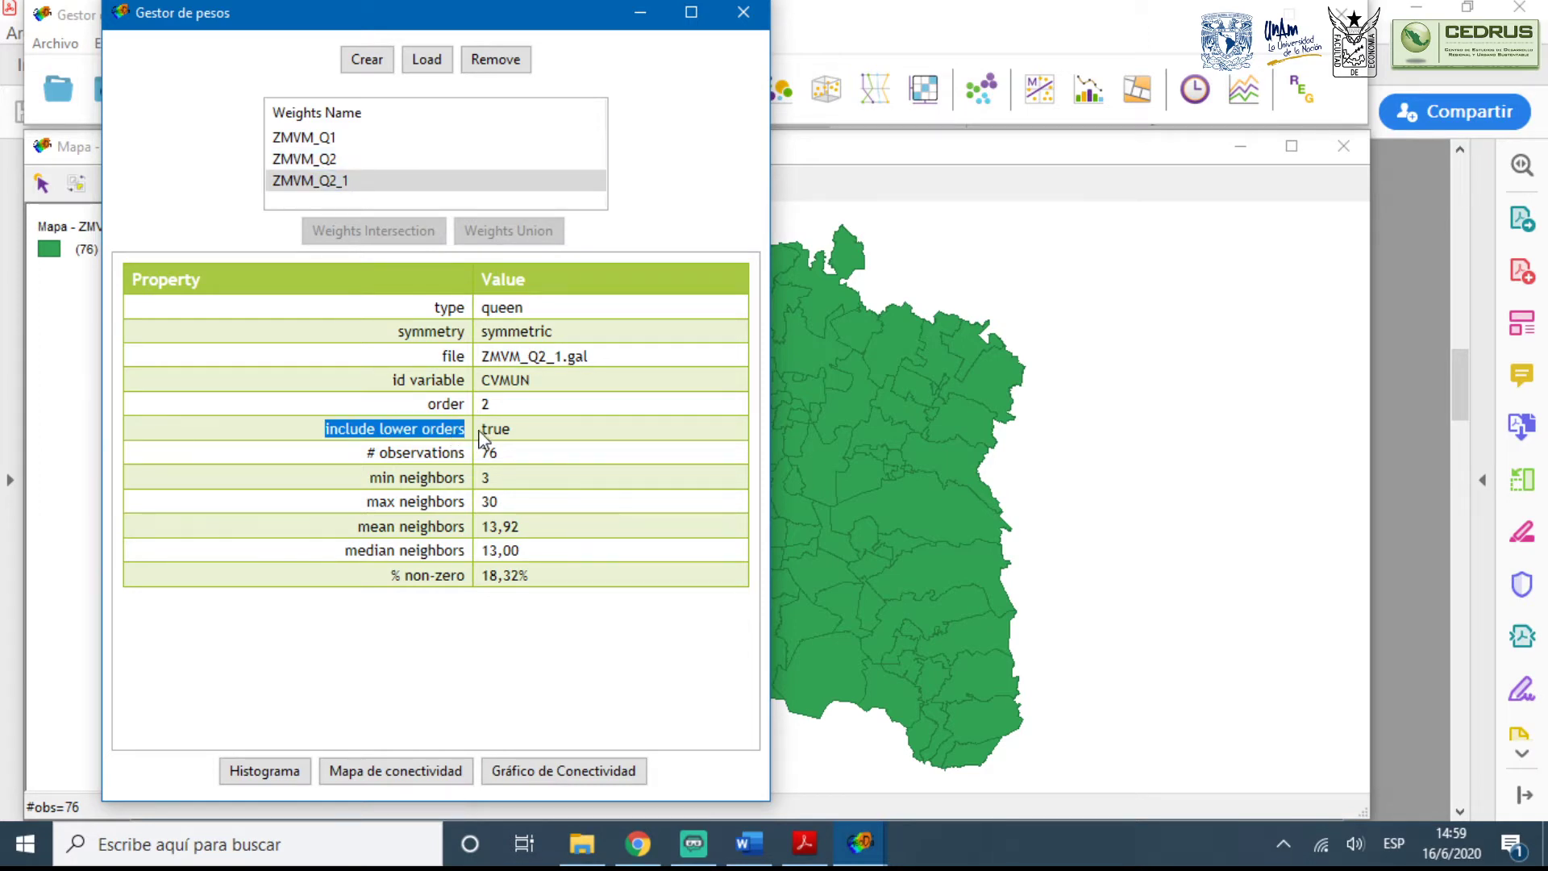
double_click(493, 429)
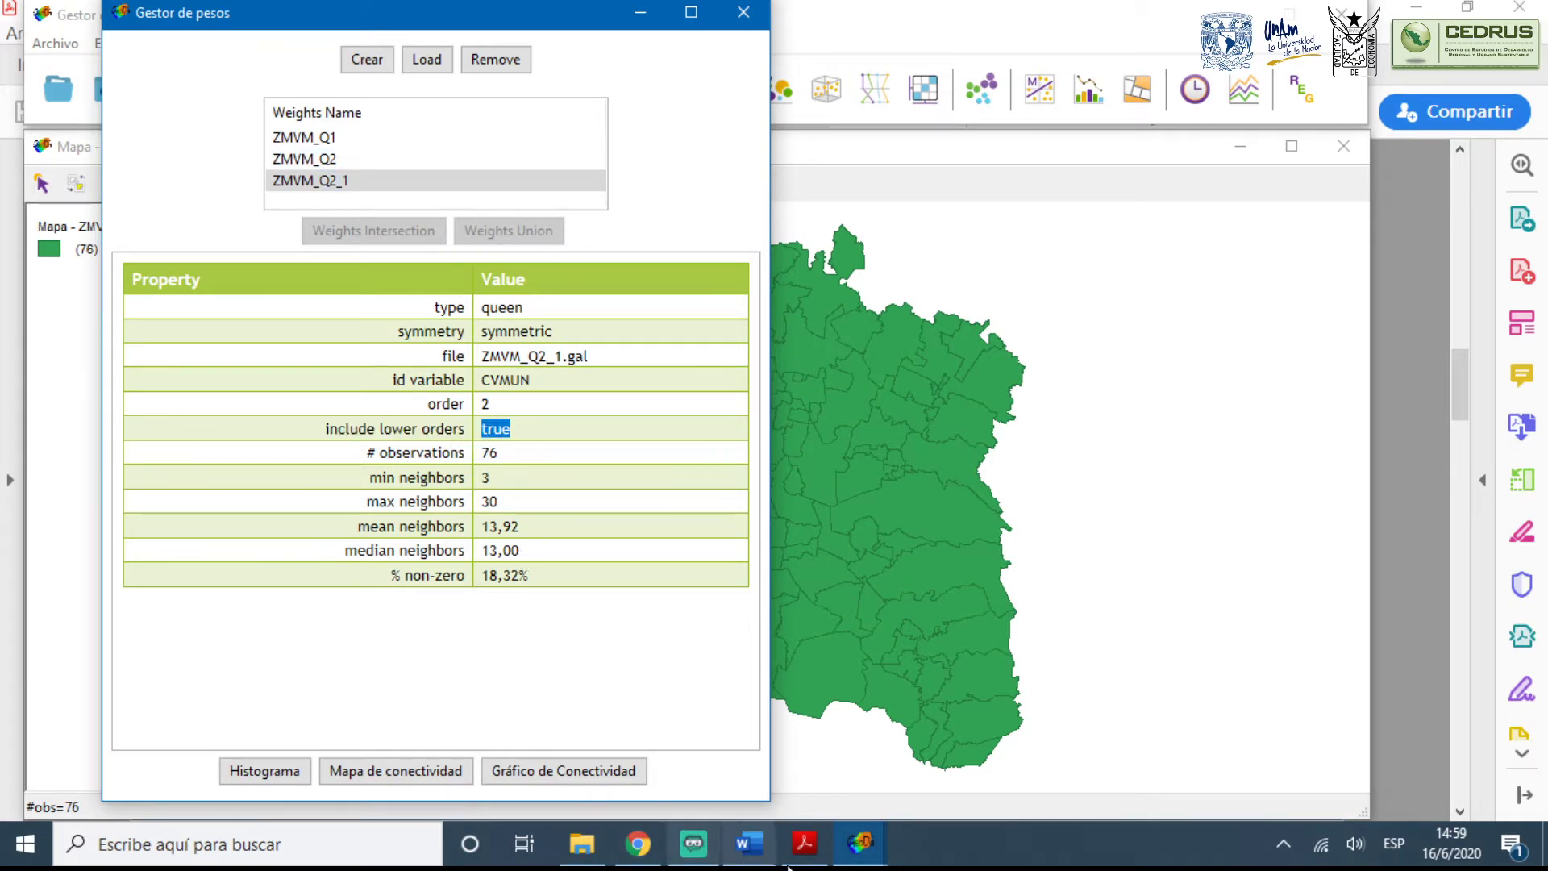
click(860, 845)
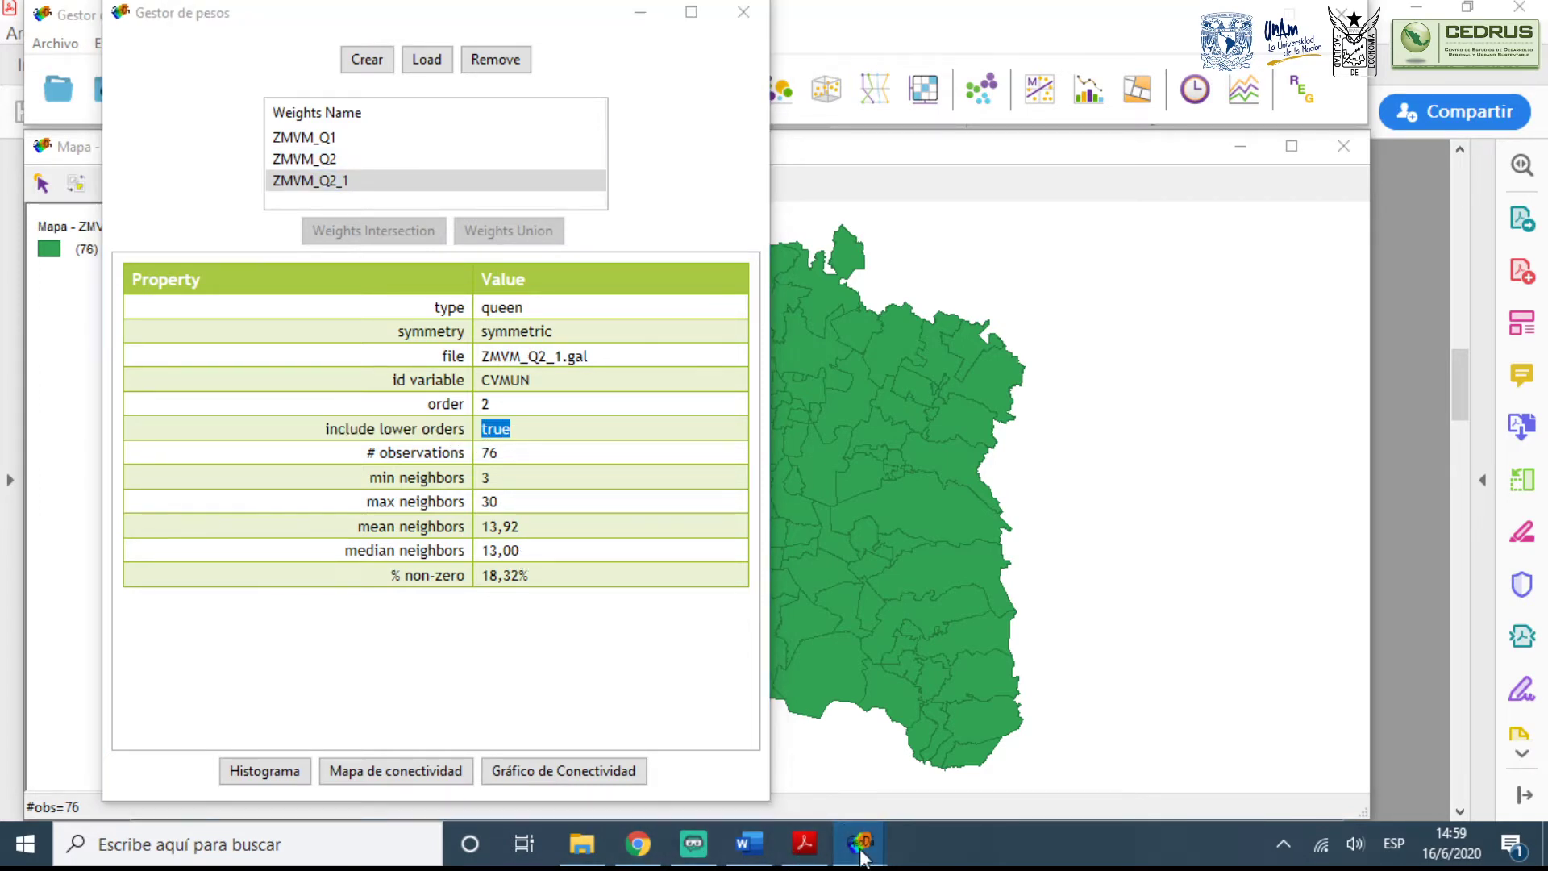
click(805, 847)
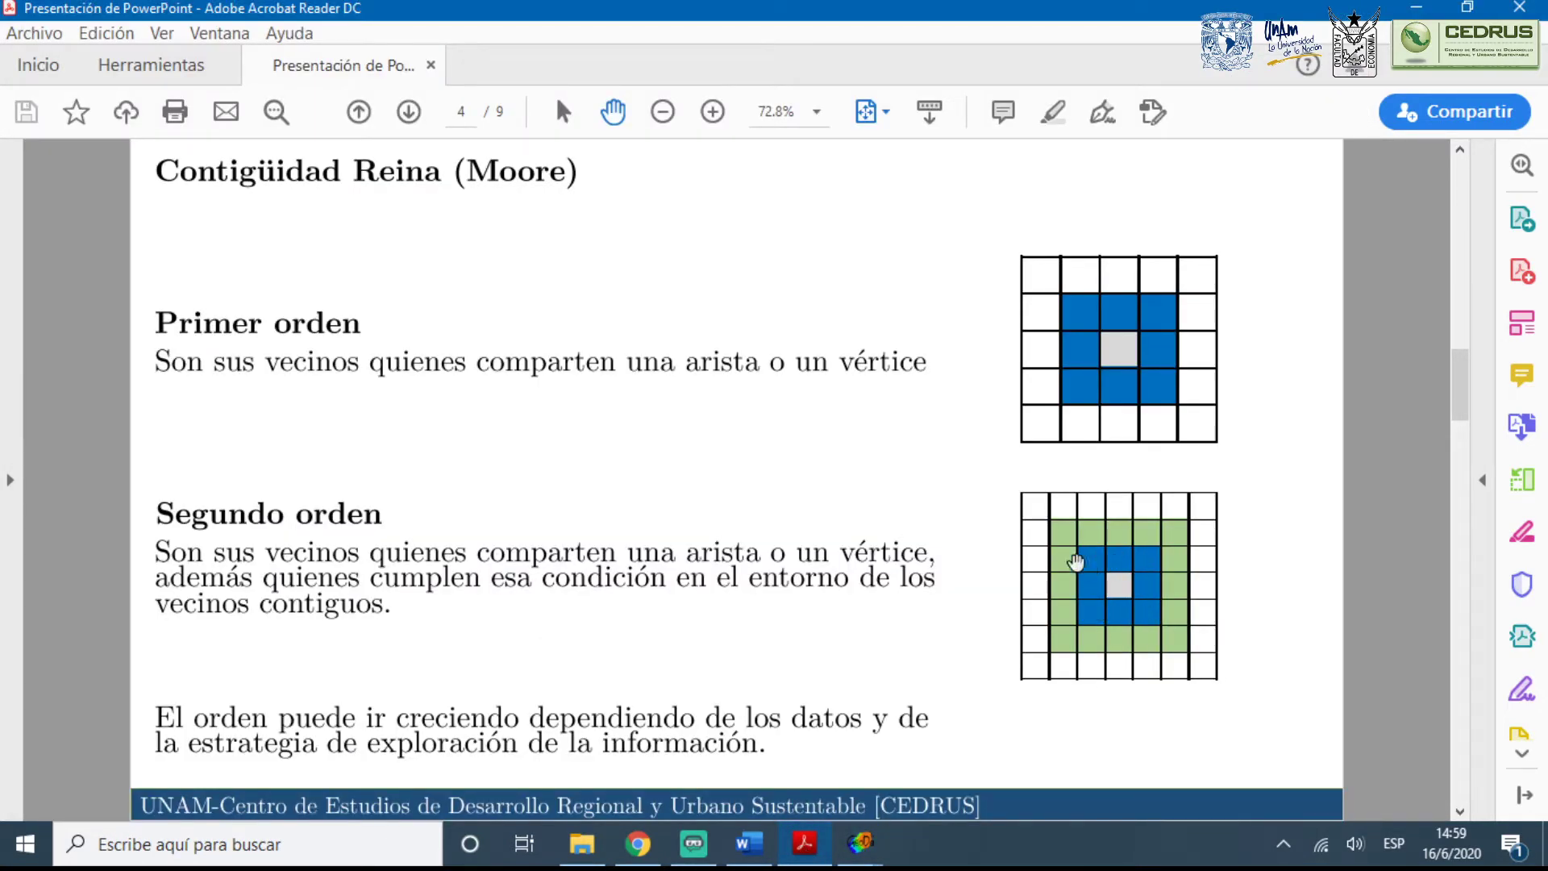
Switch back to GeoDa and bring its map, main toolbar and weights manager to the front
click(860, 853)
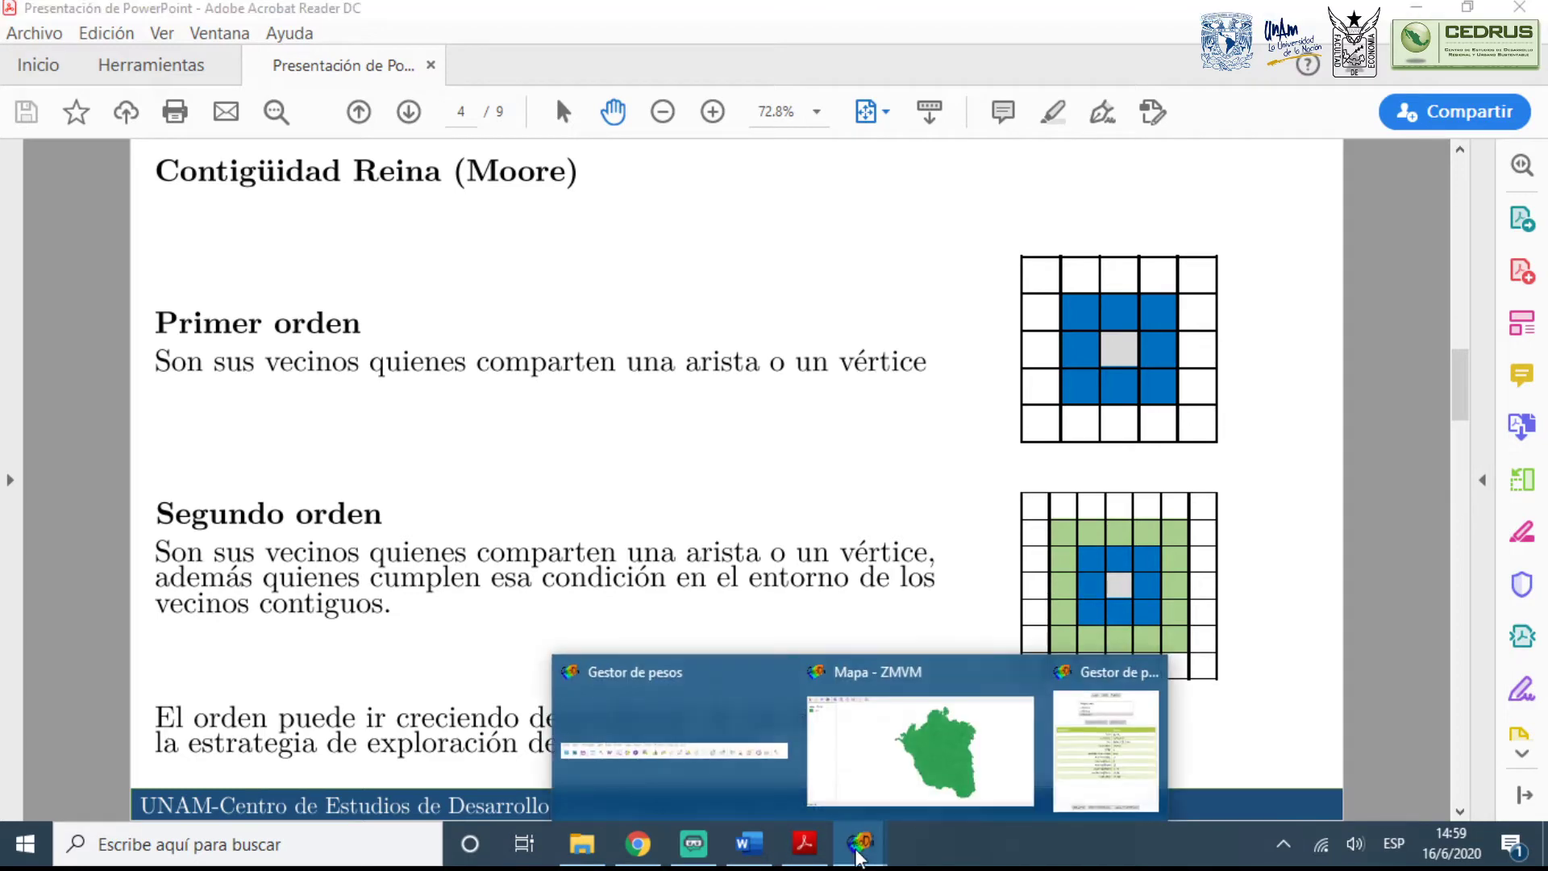
click(887, 770)
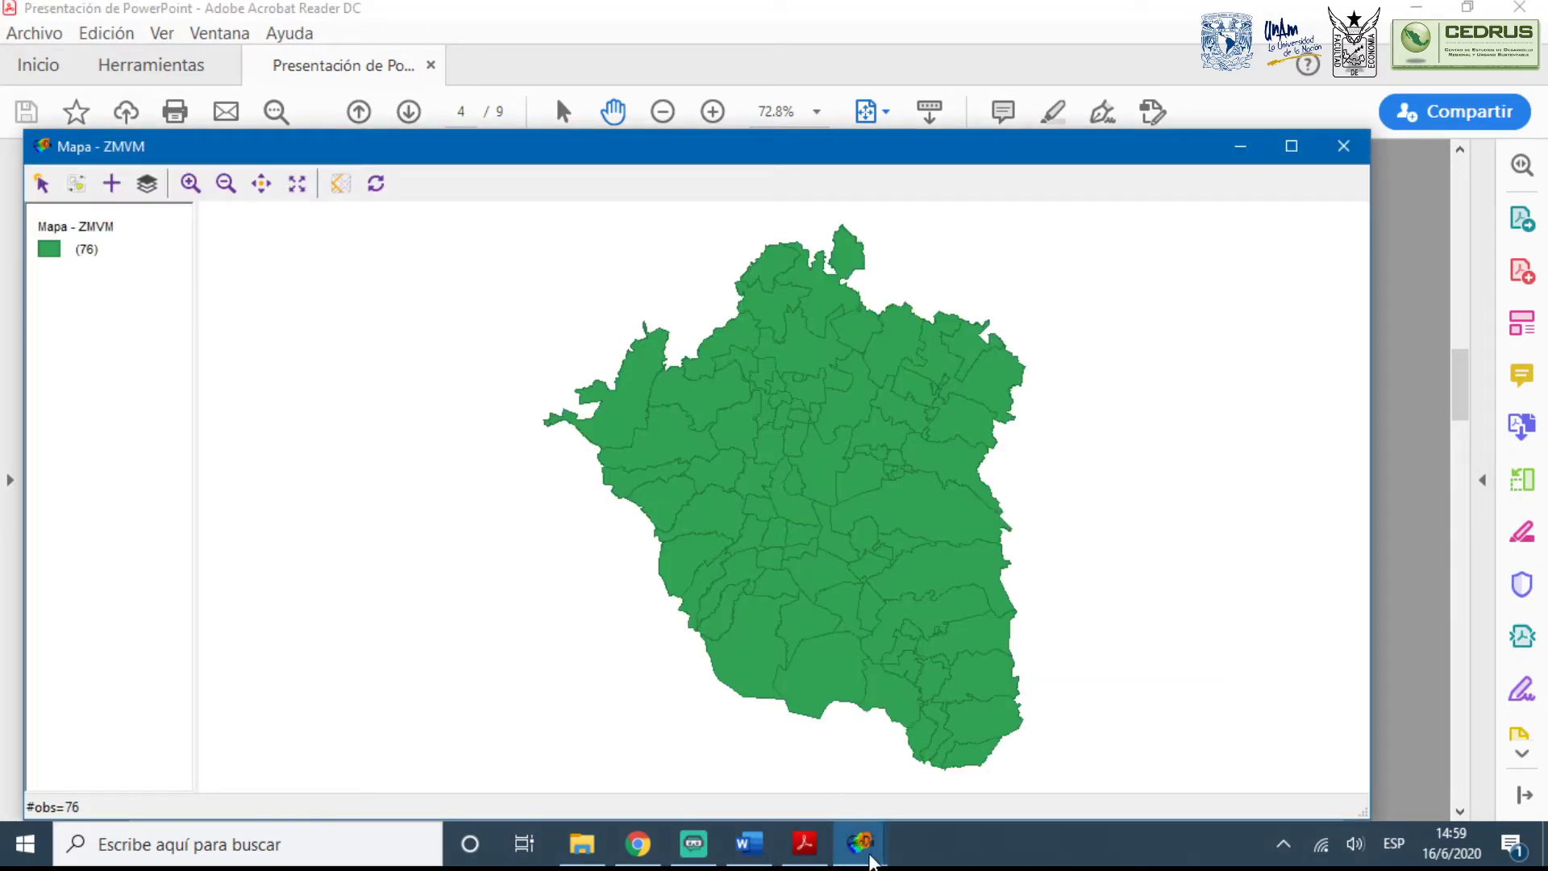
mouse_move(861, 843)
click(642, 784)
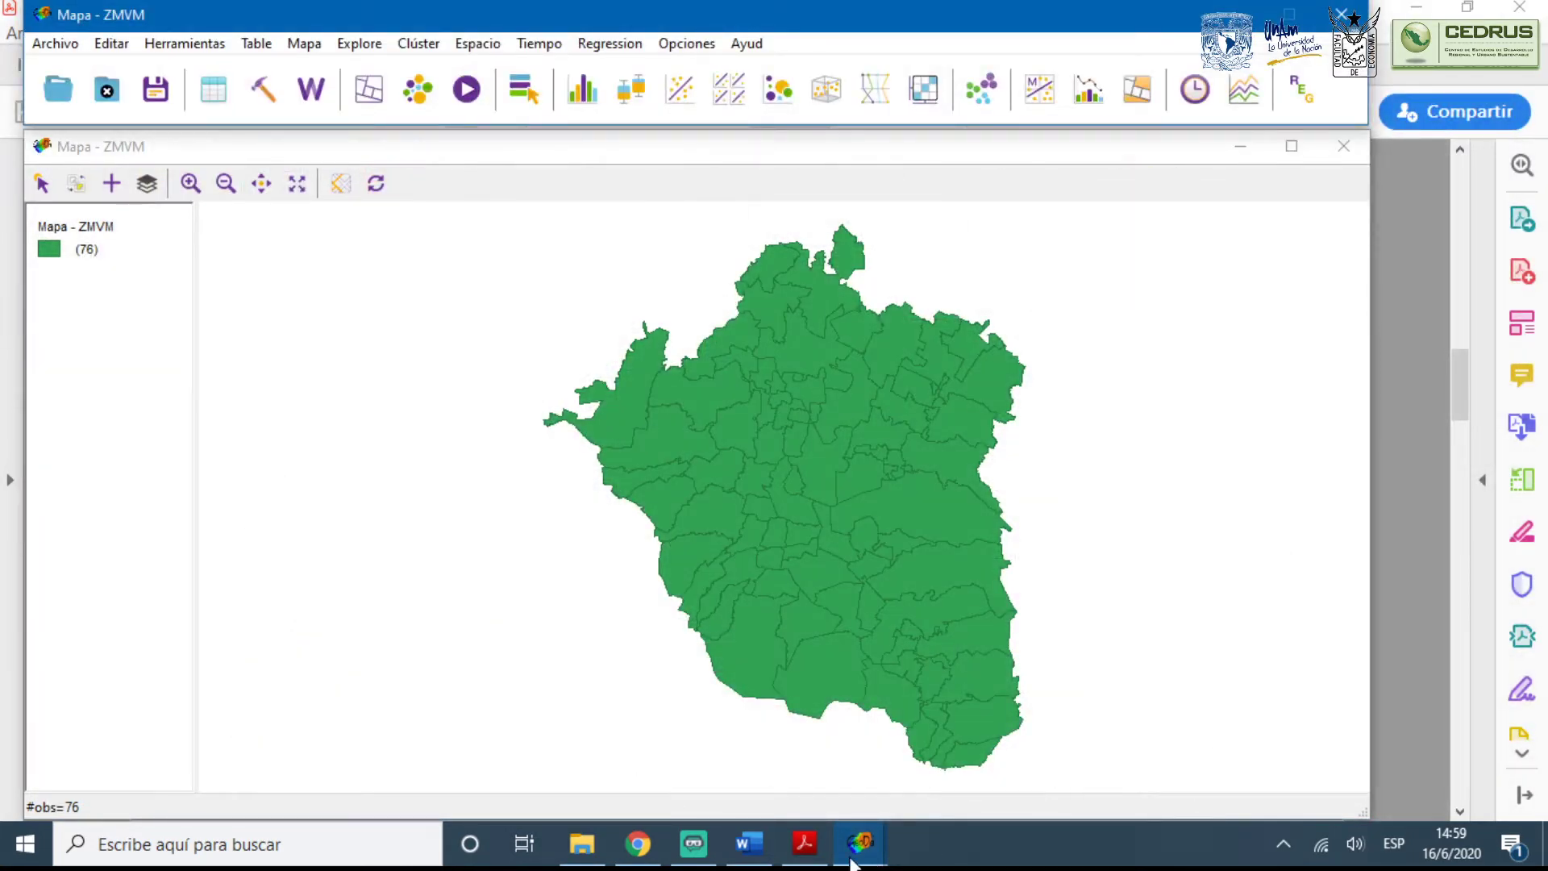
mouse_move(861, 843)
click(1100, 753)
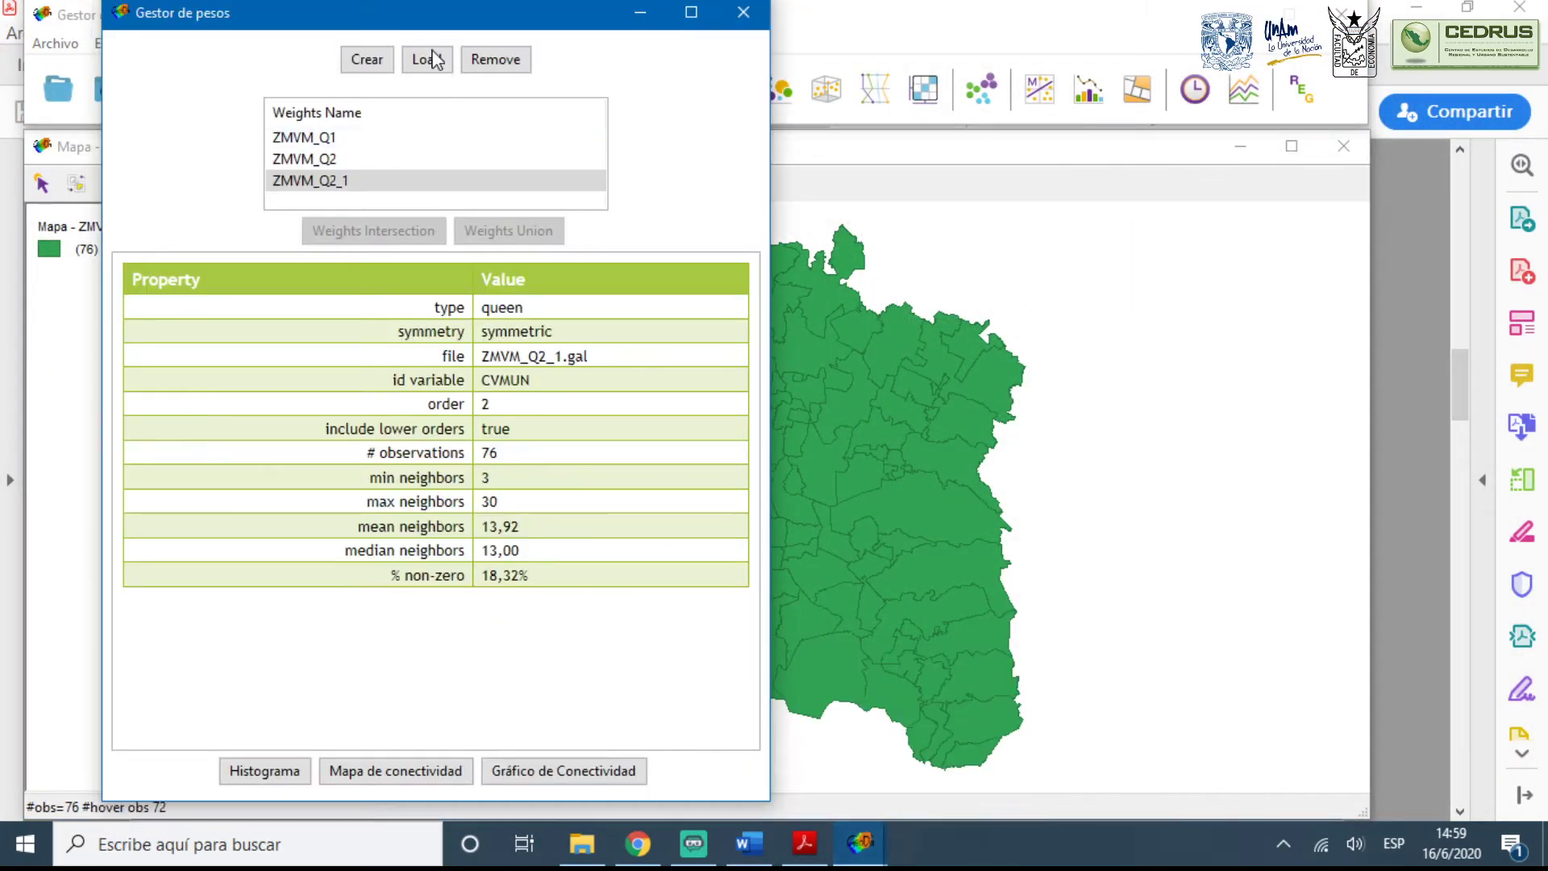
drag(441, 29, 514, 145)
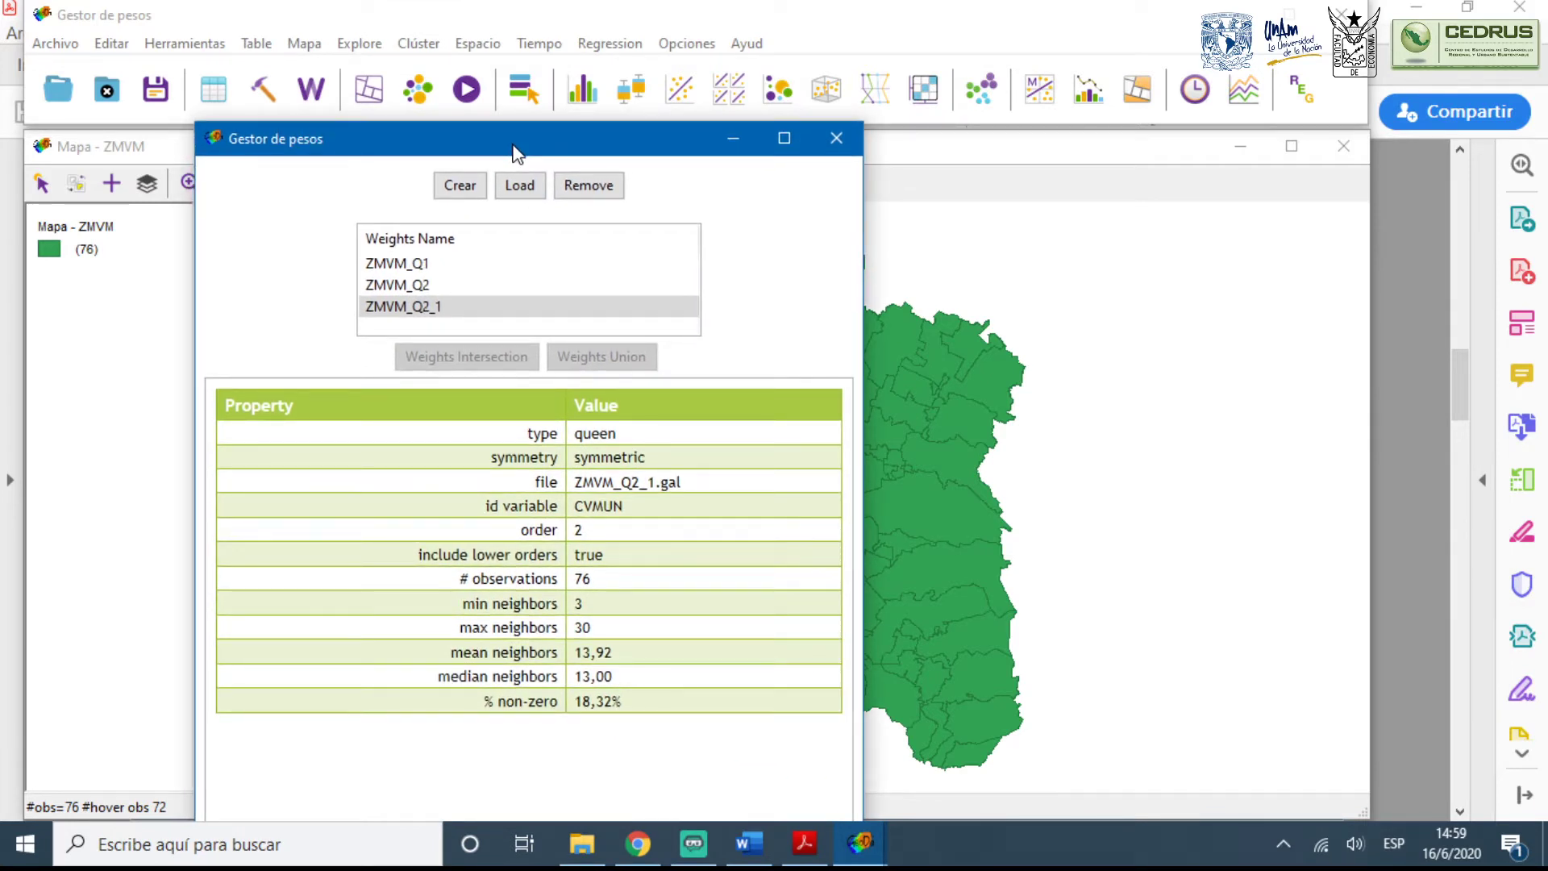
drag(516, 151, 403, 65)
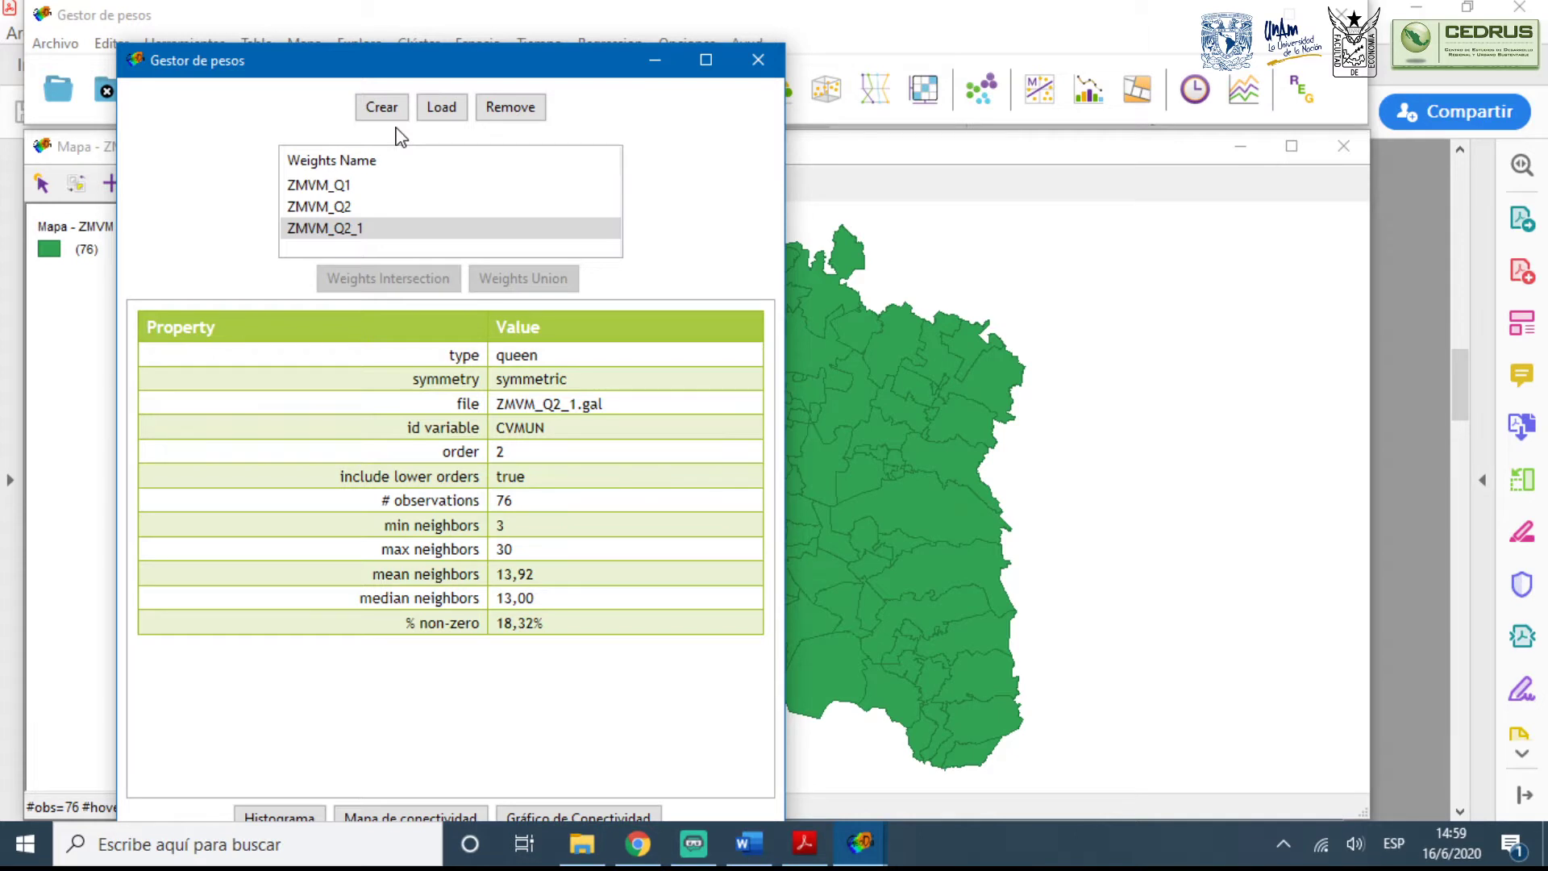
drag(414, 57, 417, 155)
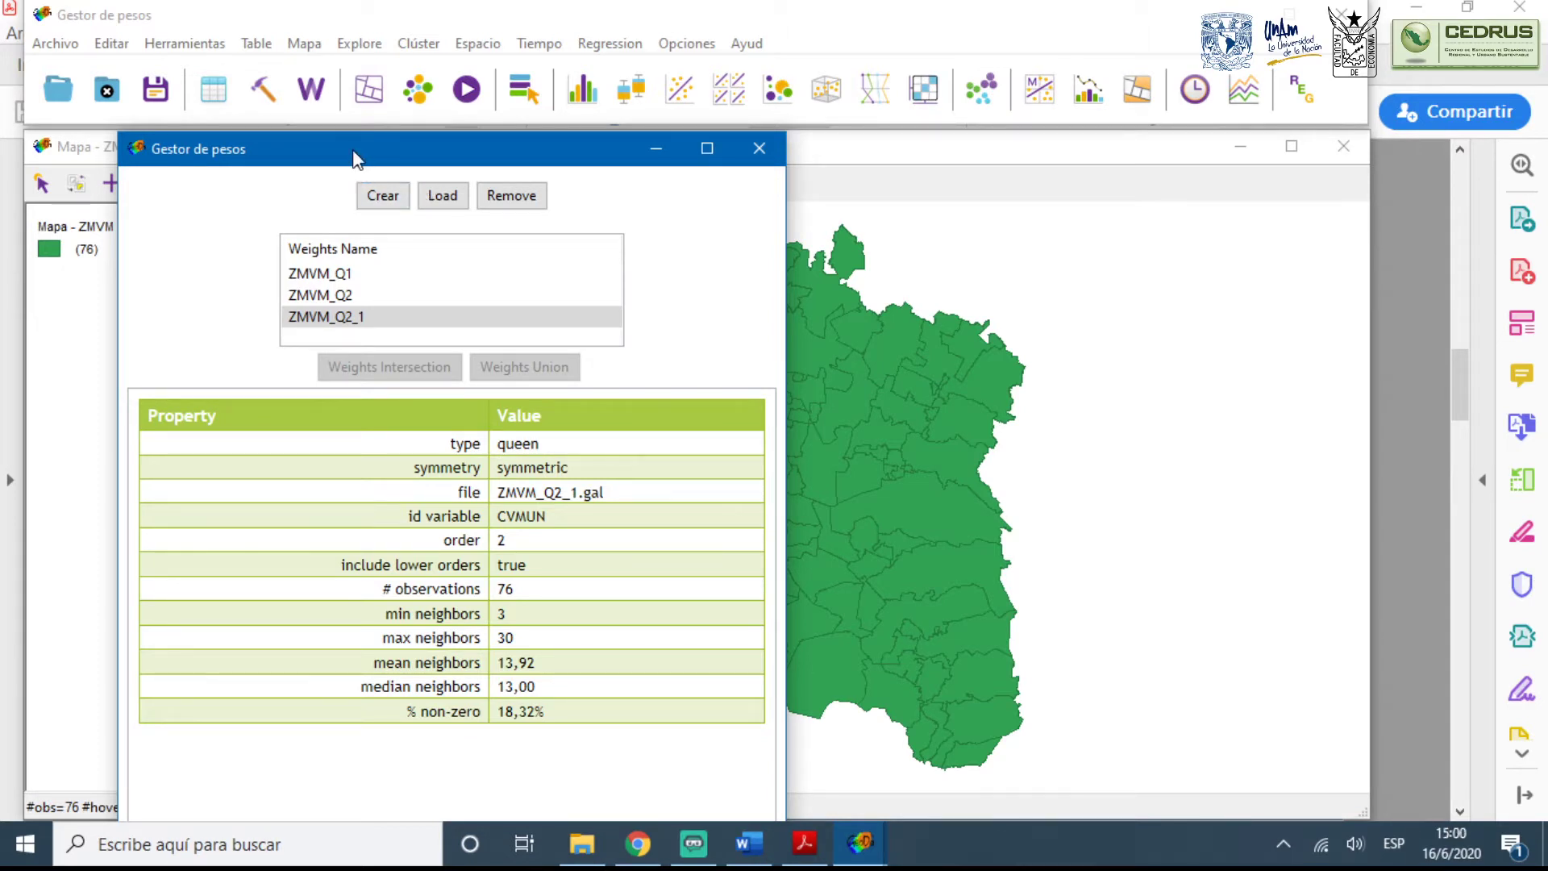
drag(353, 153, 343, 156)
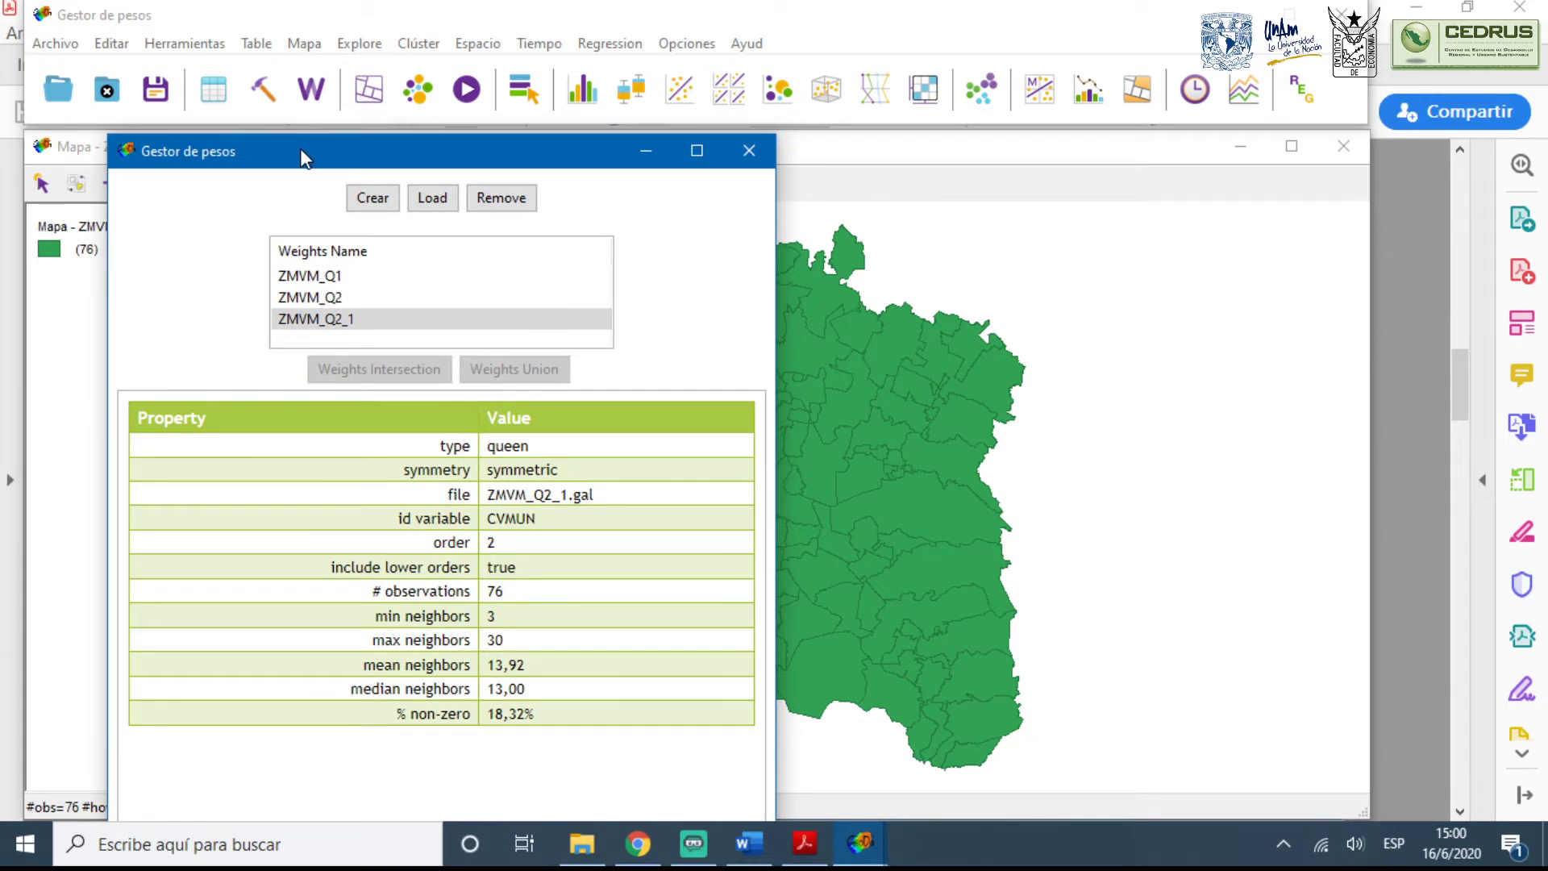
Close the weights manager, reopen it and place it over the map
click(750, 150)
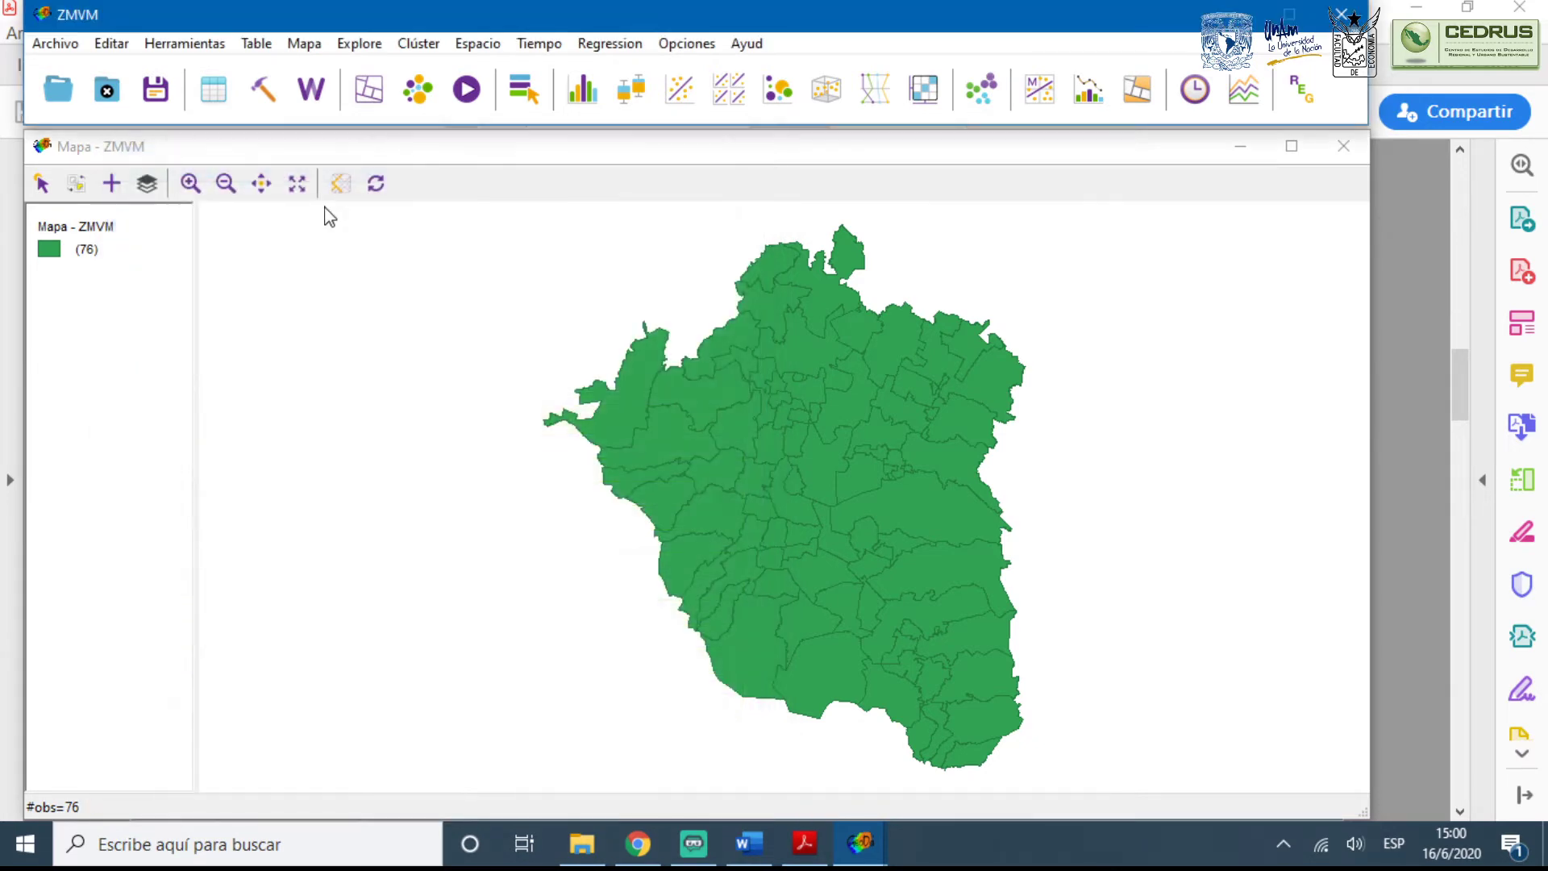
click(184, 43)
click(208, 67)
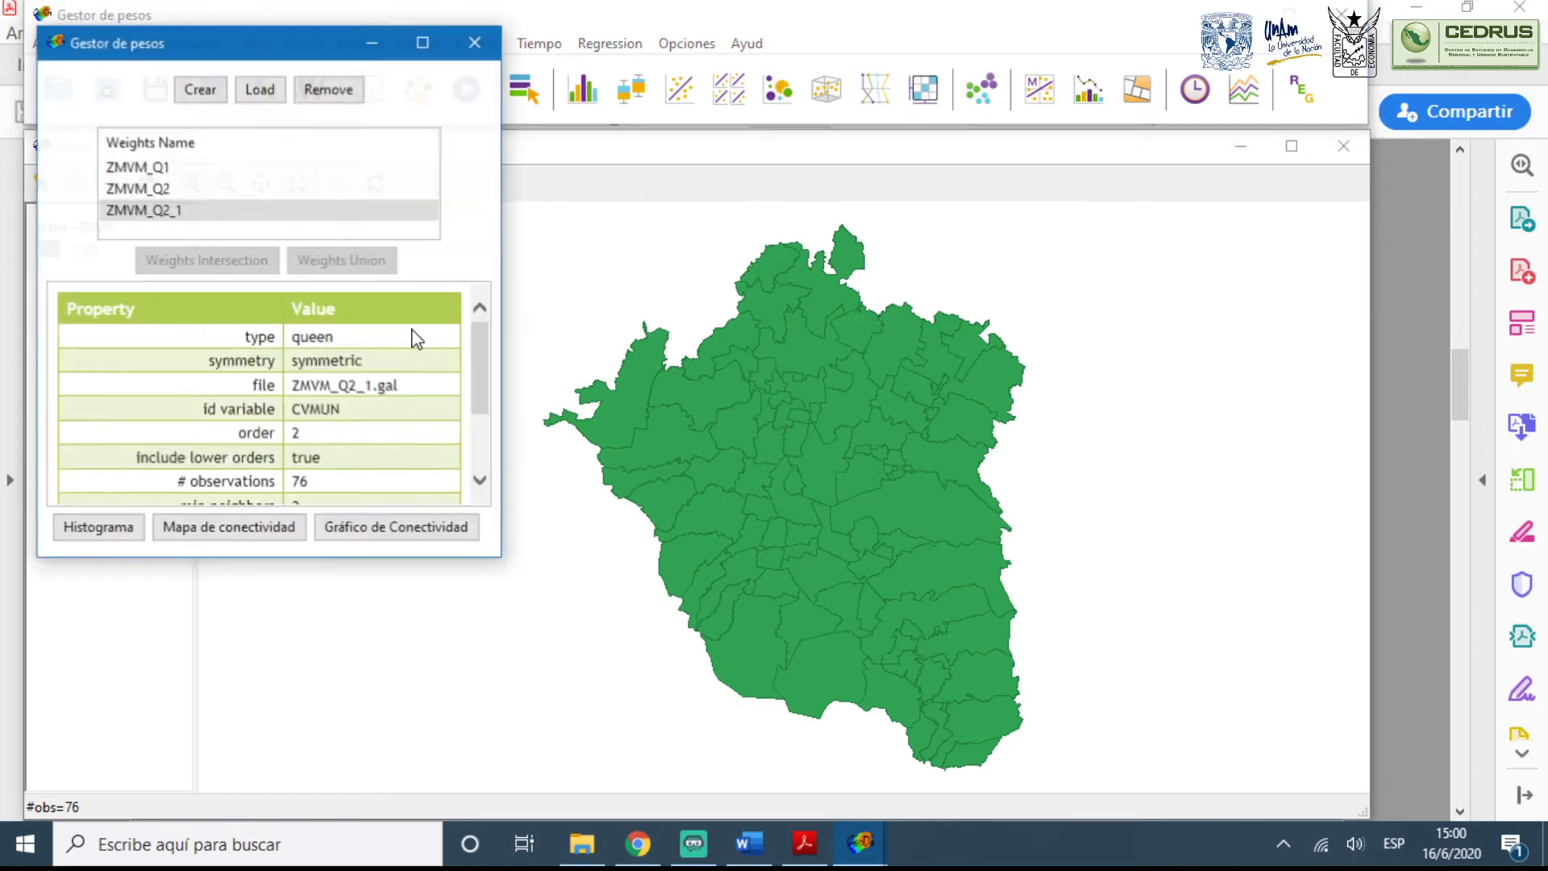
drag(232, 46, 651, 93)
Try raising and lowering the queen contiguity order with CVMUN as the ID variable, and close the creation dialog without creating a file
click(609, 141)
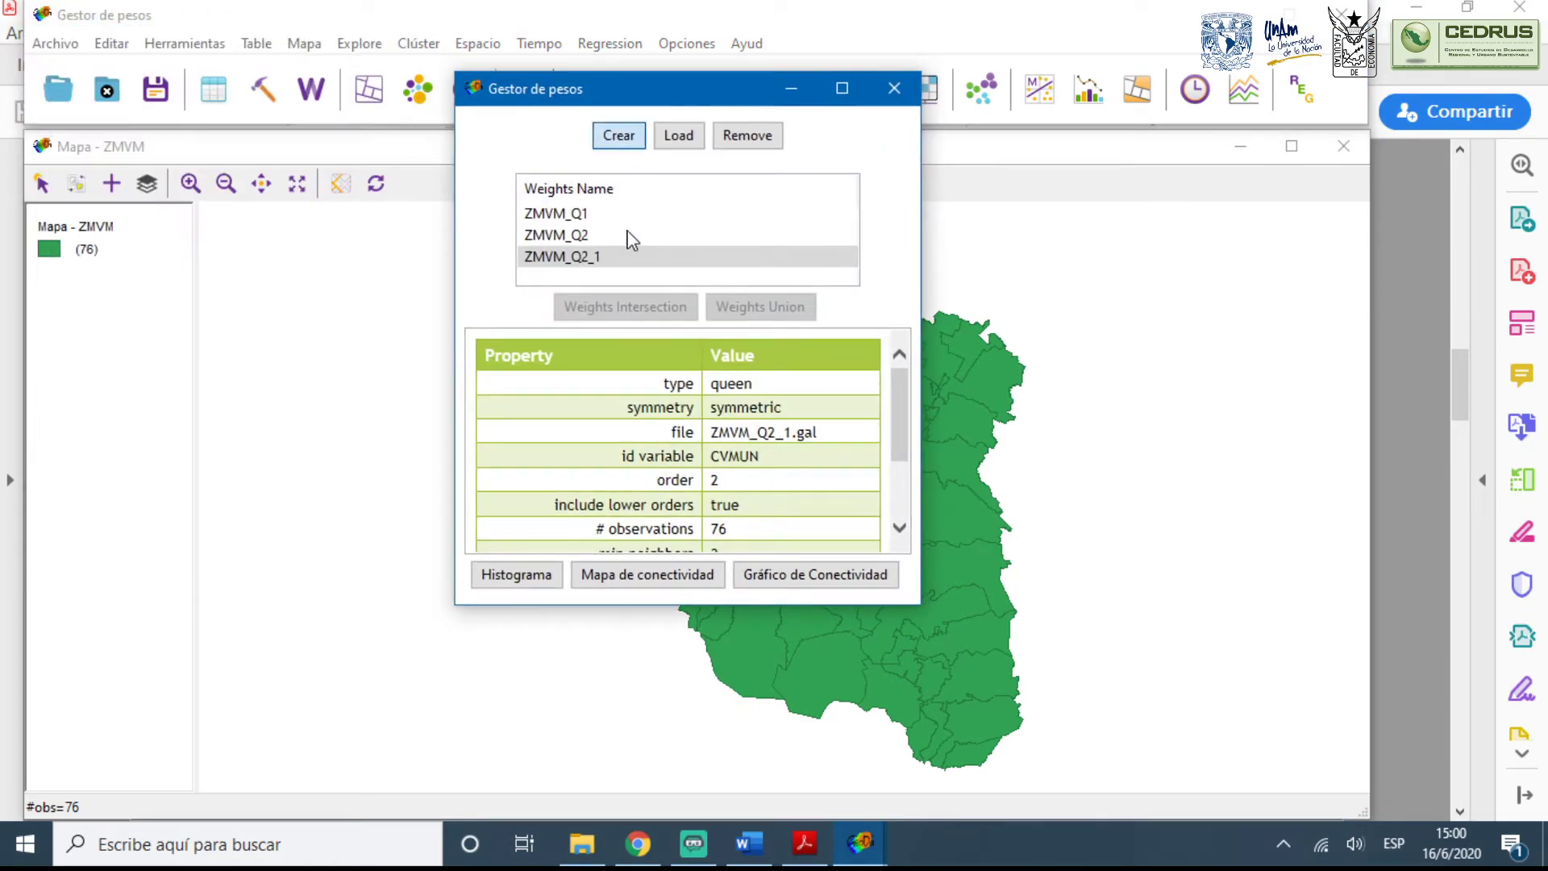
click(747, 84)
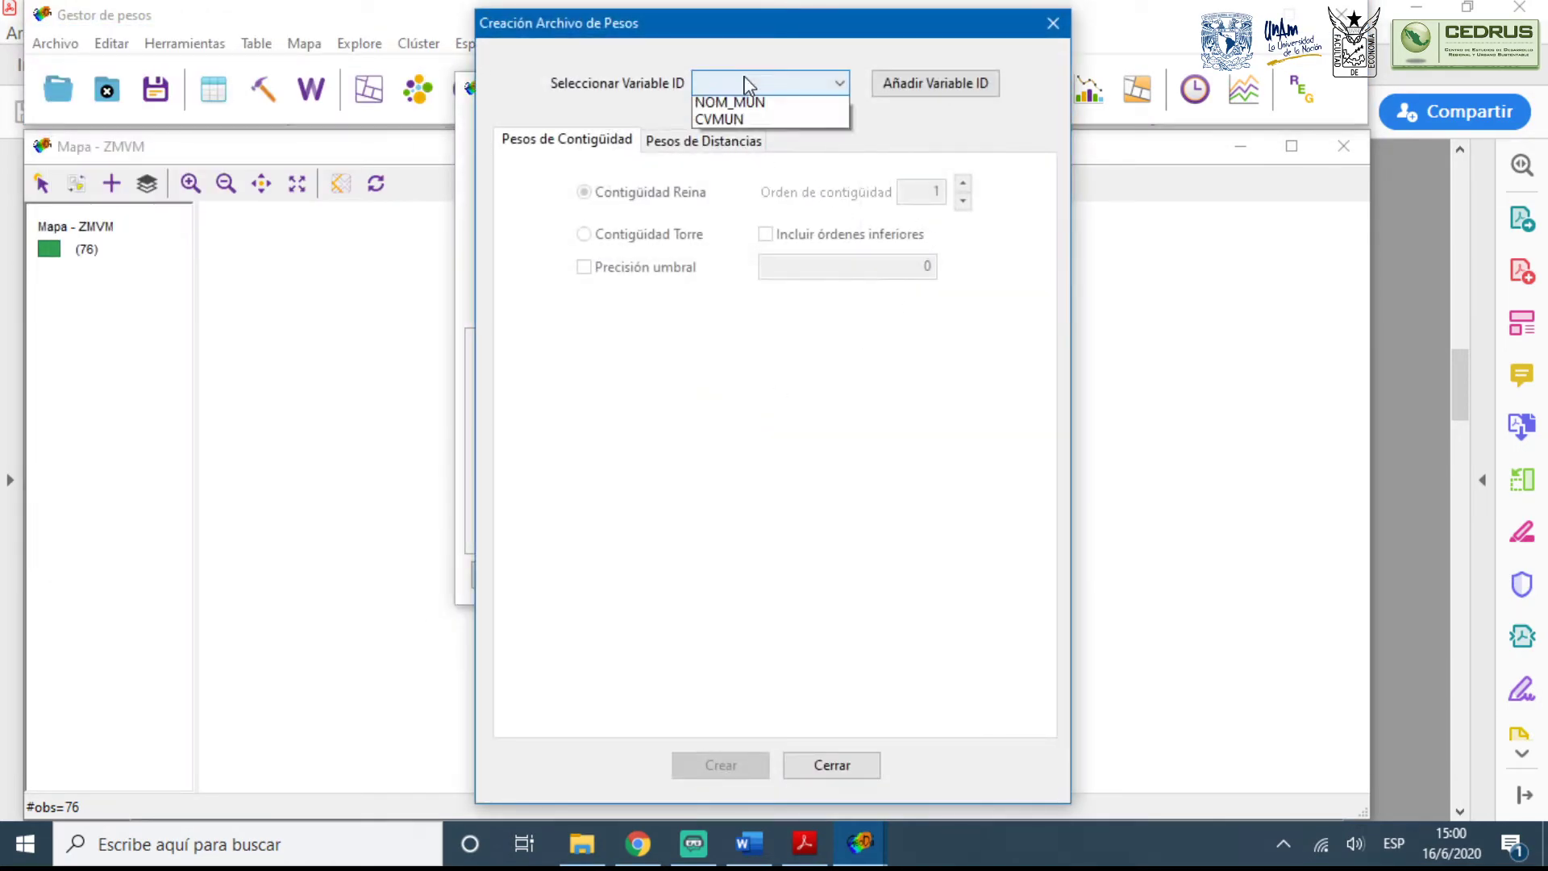
click(736, 157)
click(964, 184)
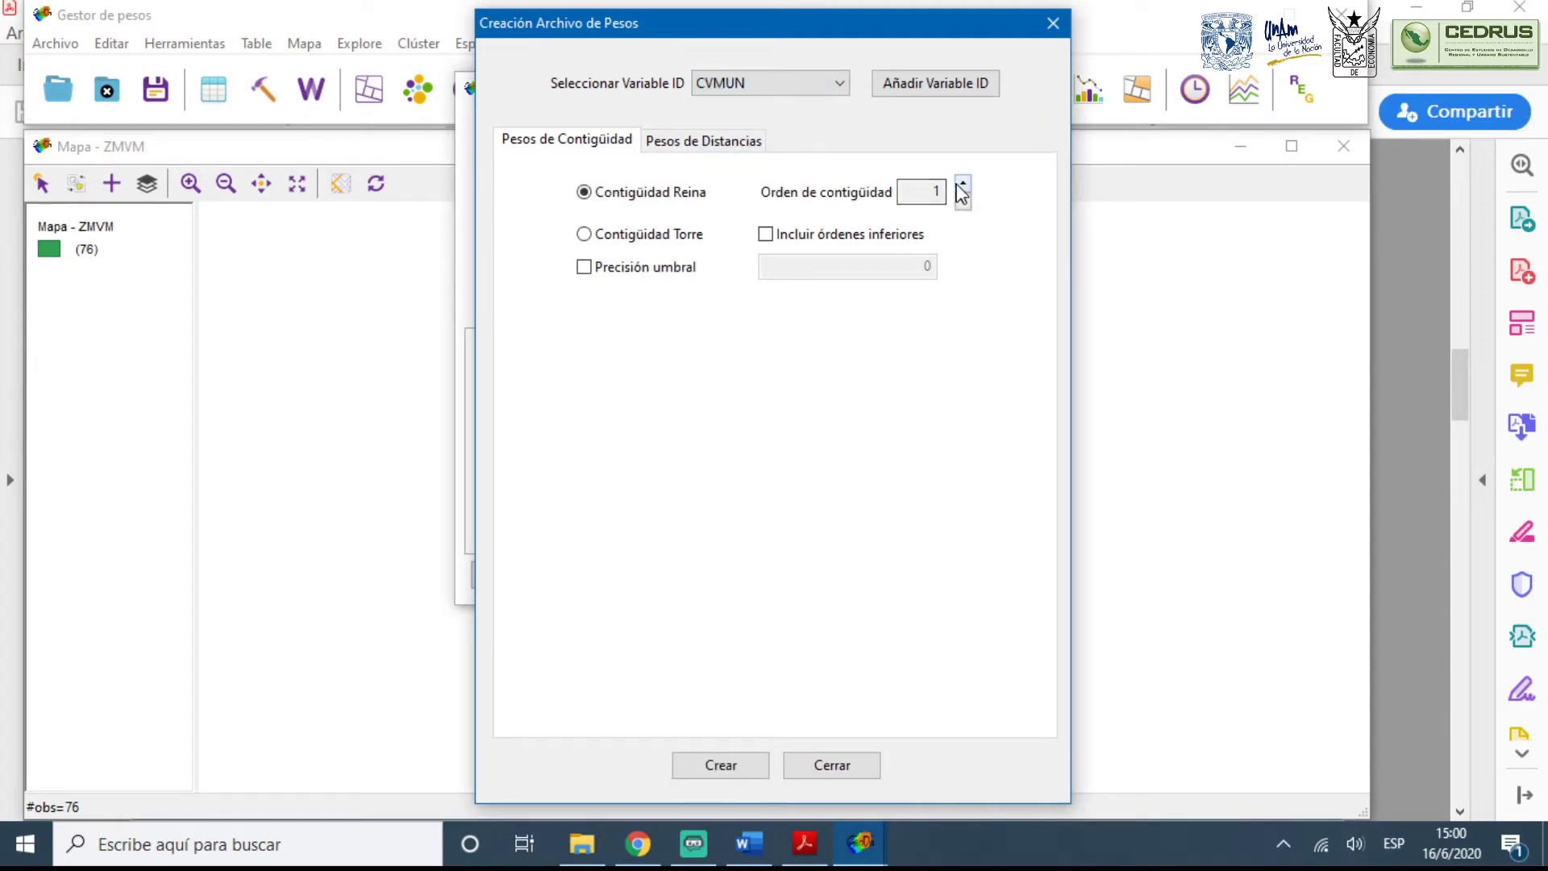
click(964, 184)
click(963, 184)
click(964, 184)
click(964, 184)
click(964, 183)
click(964, 184)
click(962, 201)
click(962, 200)
click(963, 201)
click(962, 201)
click(963, 200)
click(963, 201)
click(963, 201)
click(963, 201)
click(962, 201)
click(1052, 22)
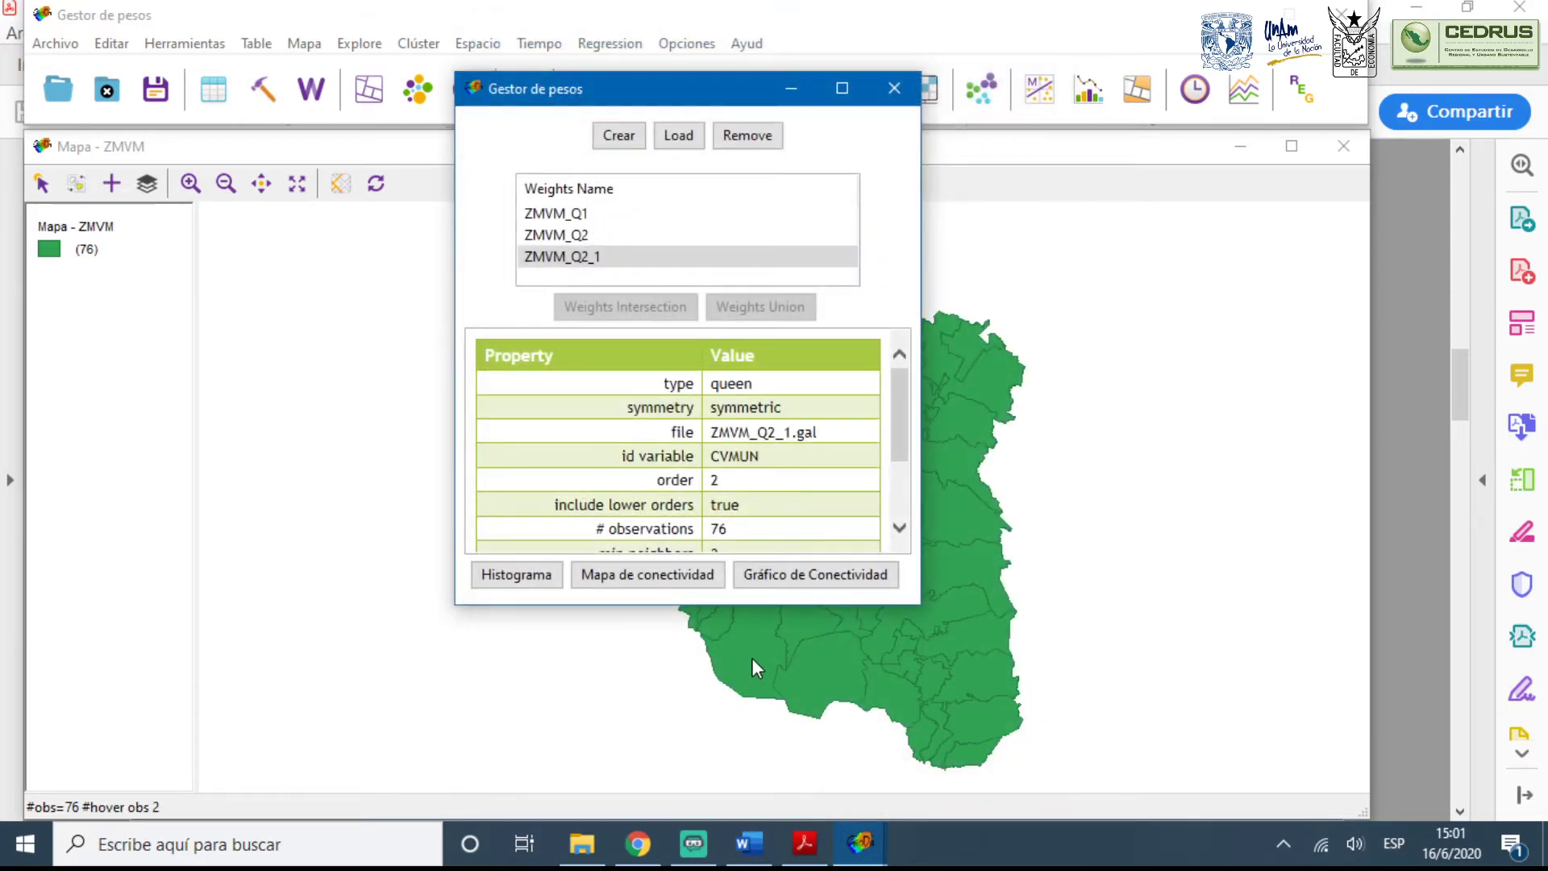
Switch to Acrobat Reader and review the rook contiguity page, Contigüidad Torre (von Neumann)
click(1095, 501)
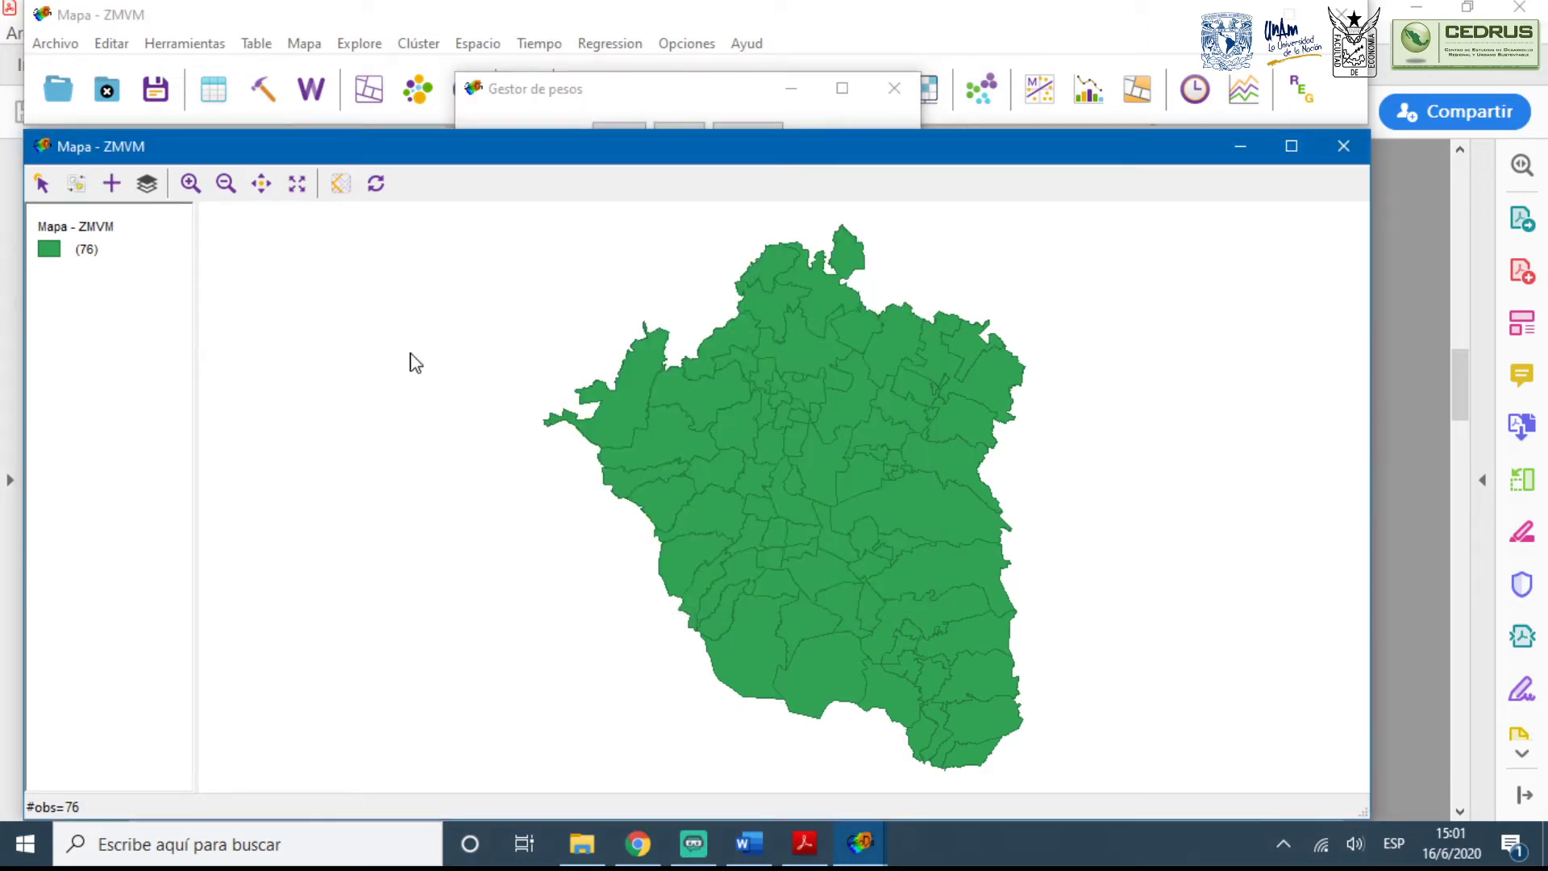
click(518, 97)
click(387, 332)
click(804, 843)
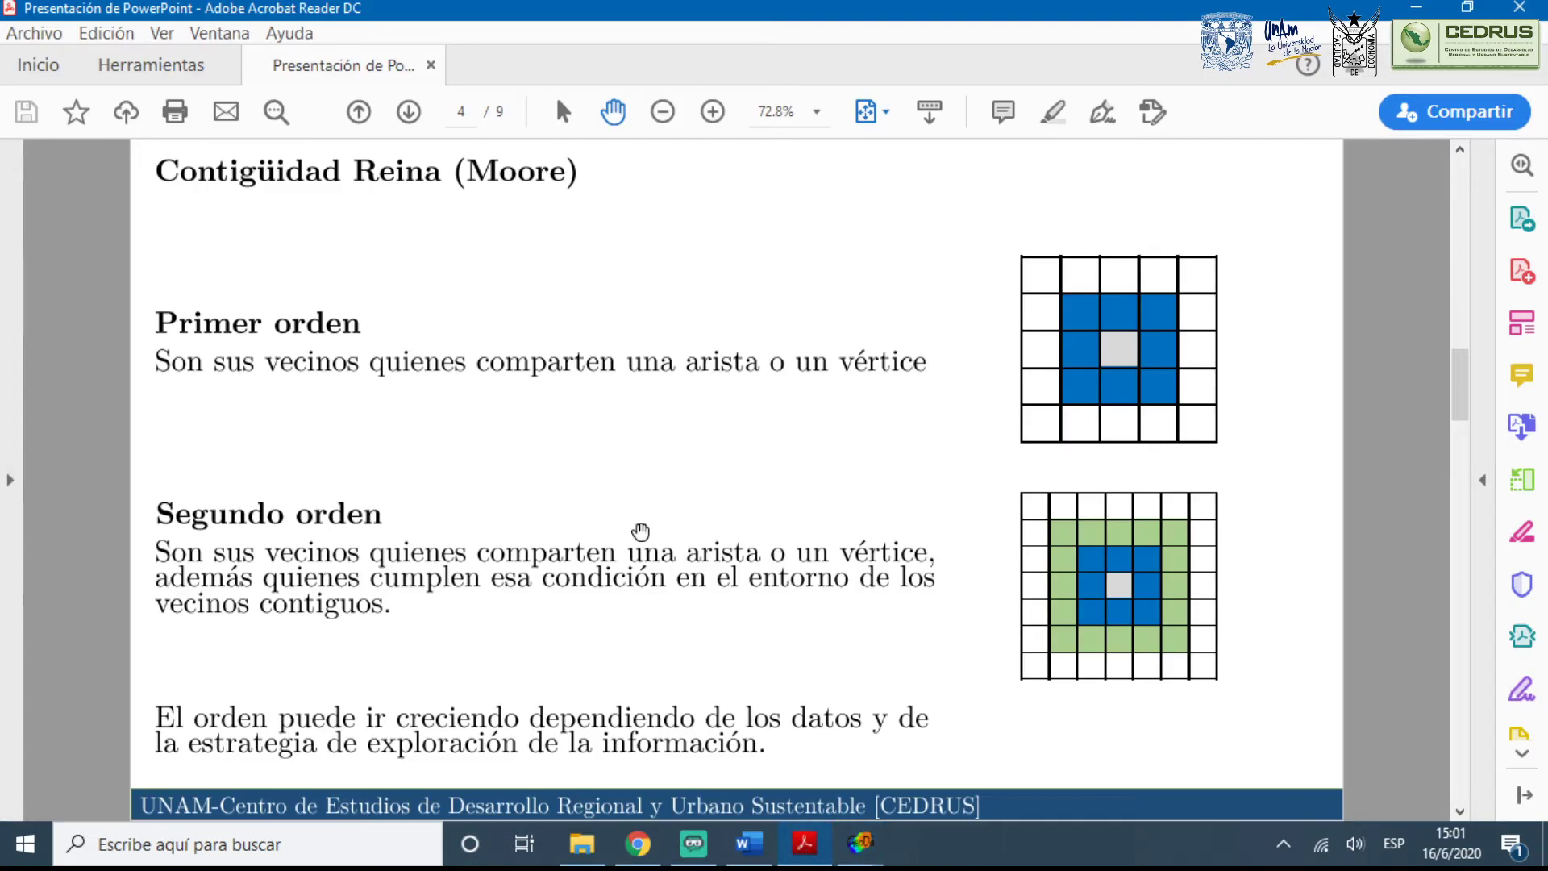
scroll(641, 530, down, 1)
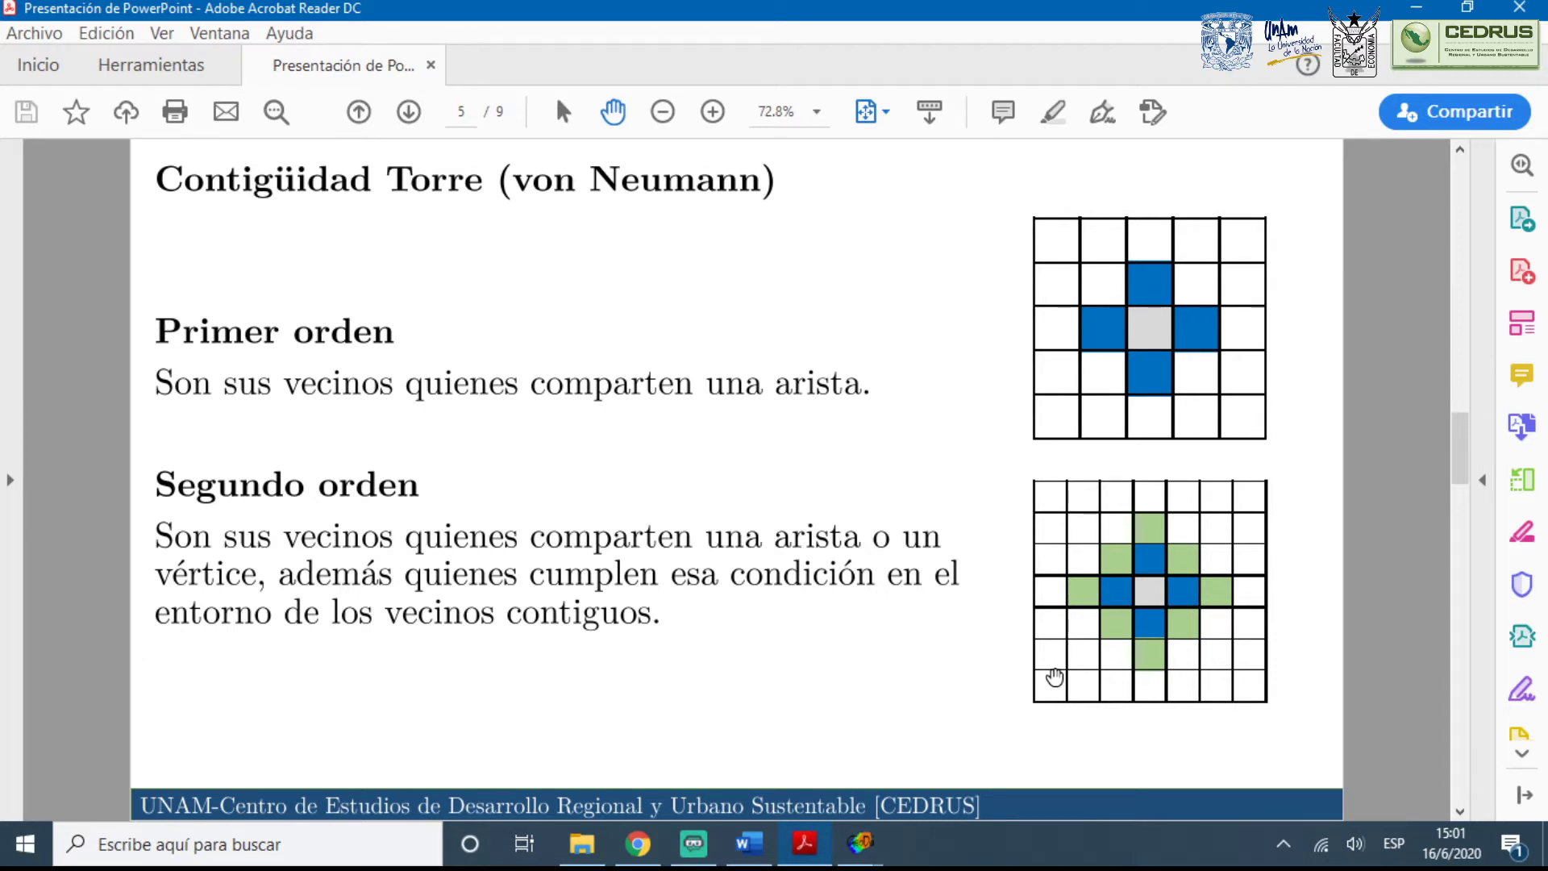
Return to GeoDa with its main toolbar and weights manager in front of the rook contiguity page
click(861, 843)
click(767, 775)
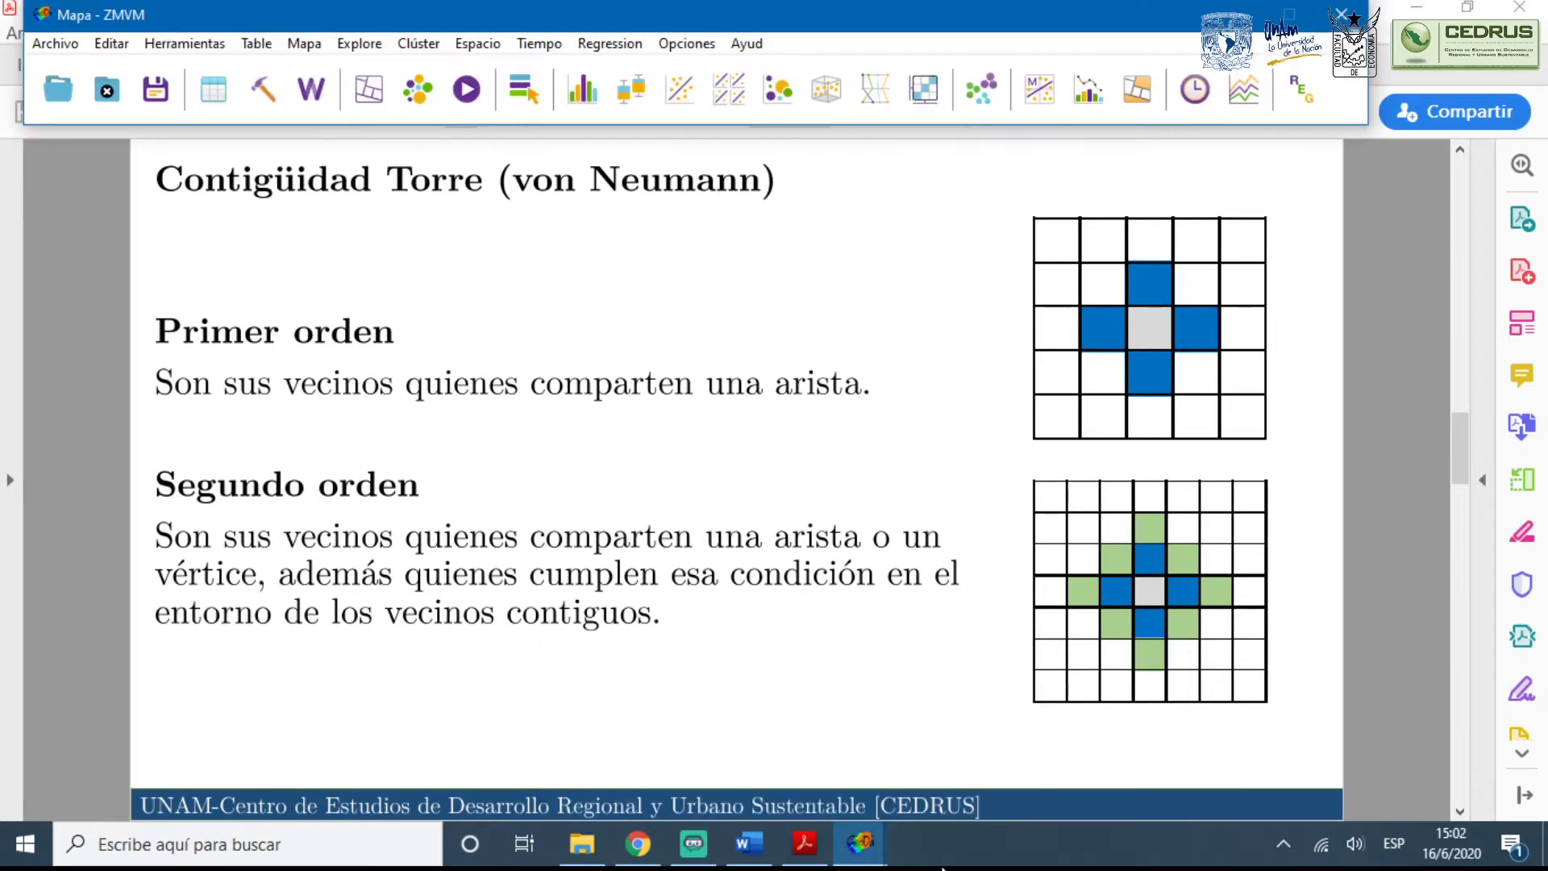
mouse_move(873, 837)
click(1070, 782)
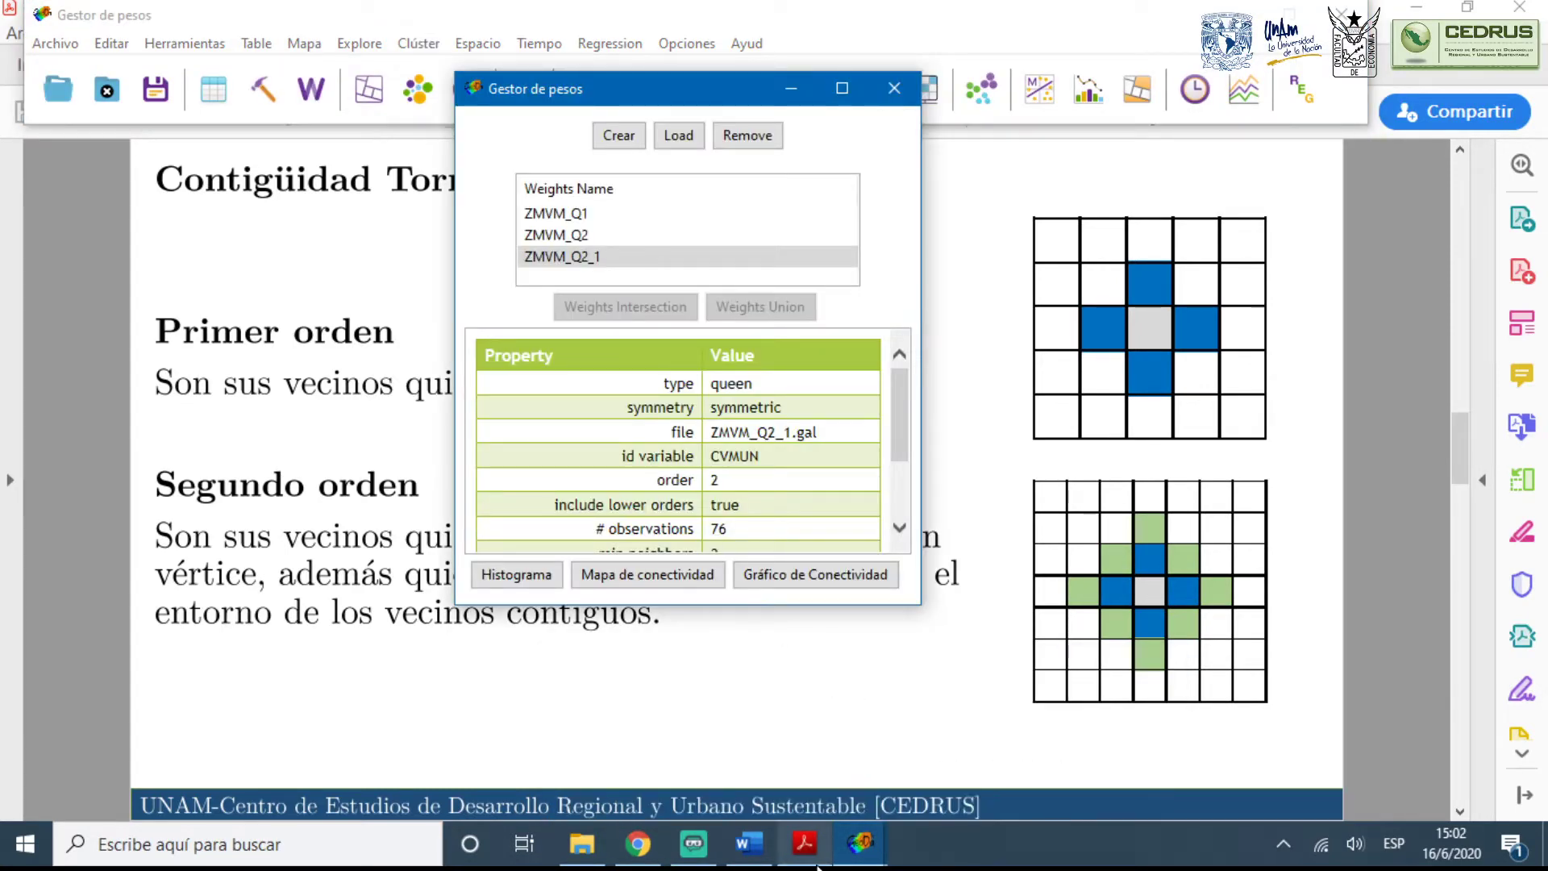
click(790, 779)
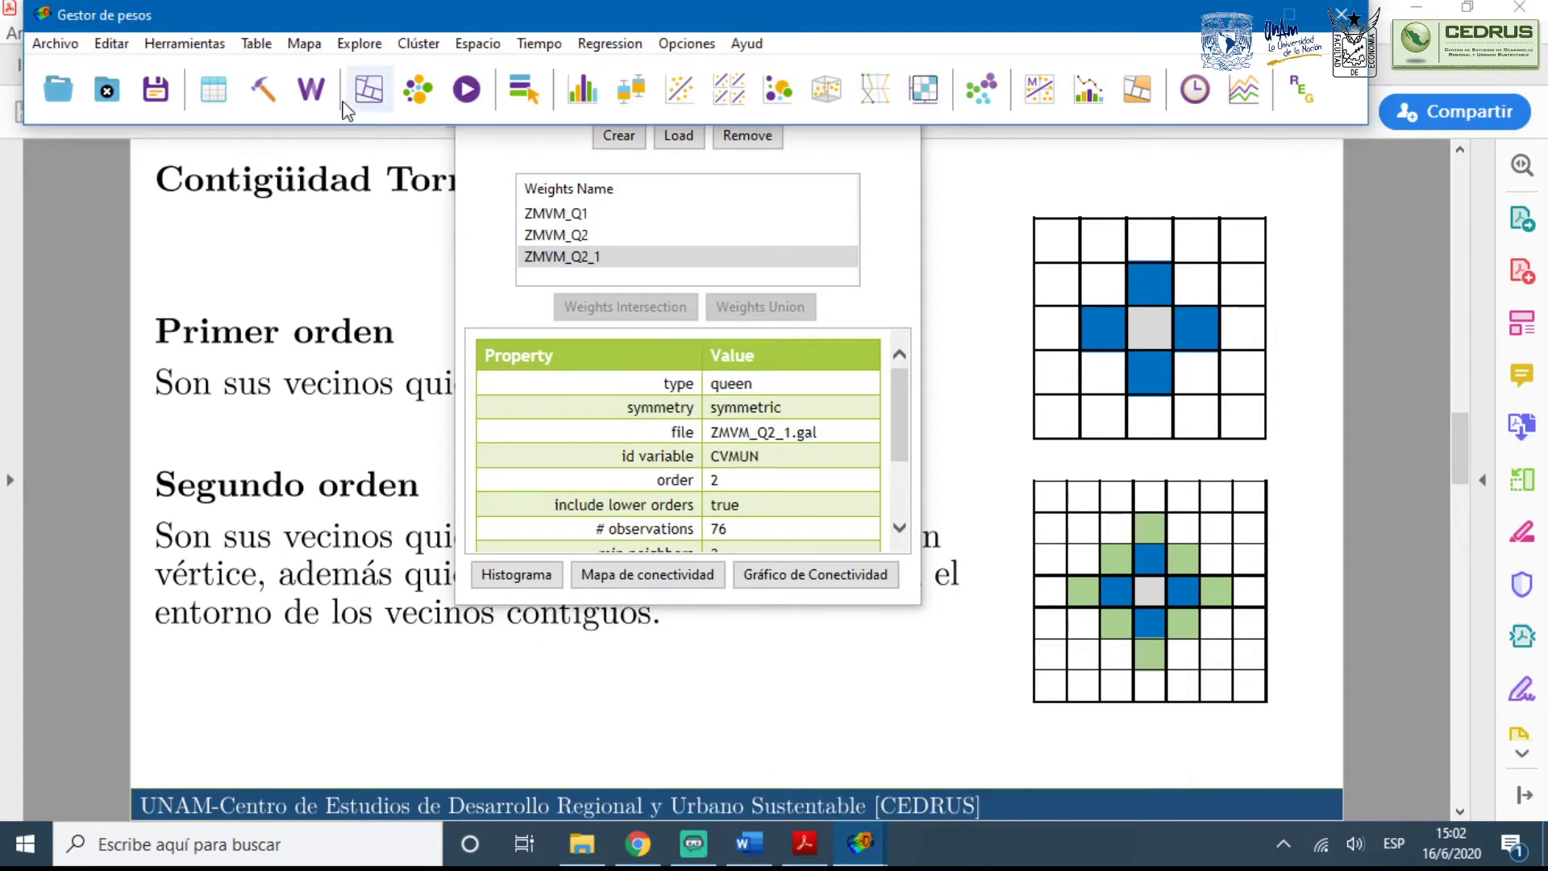
click(528, 187)
Set up a new weights file with CVMUN as the ID variable and rook contiguity, keeping the rook diagrams uncovered
click(618, 135)
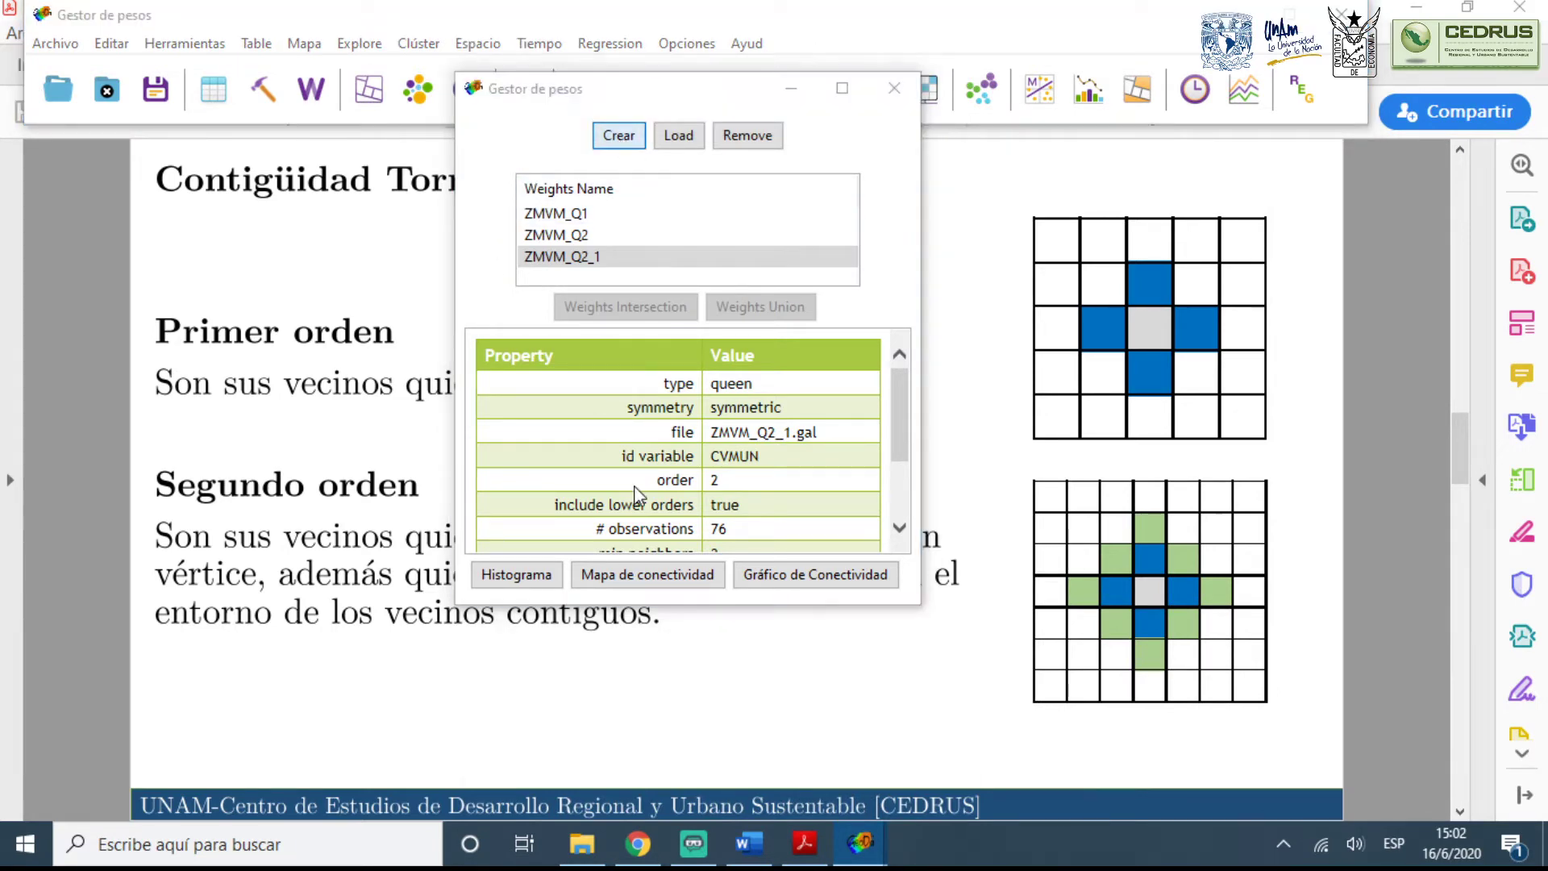
click(716, 89)
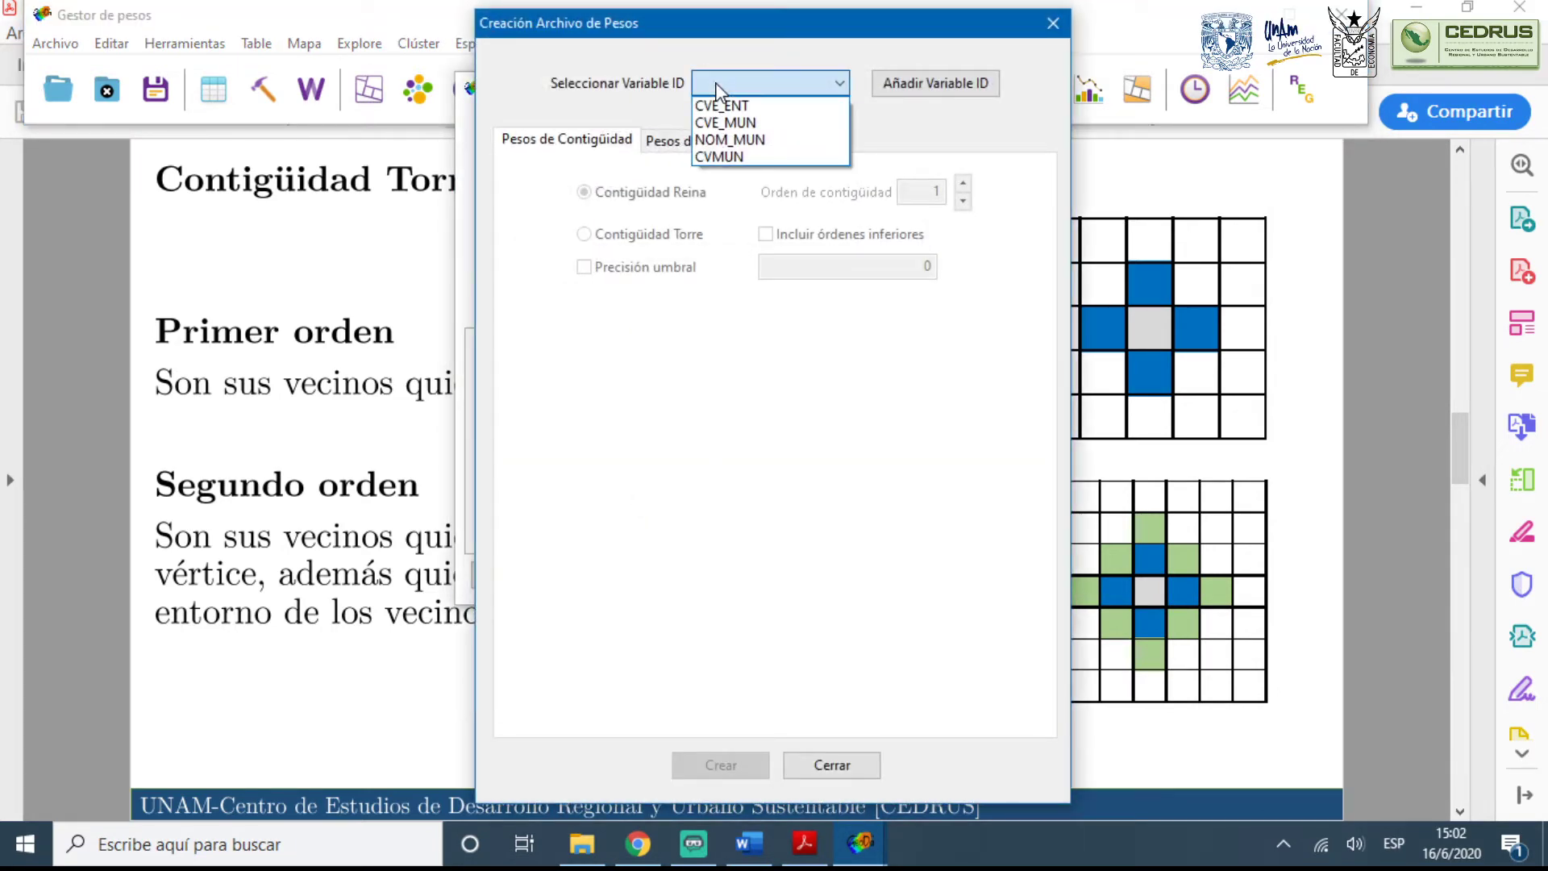
click(724, 158)
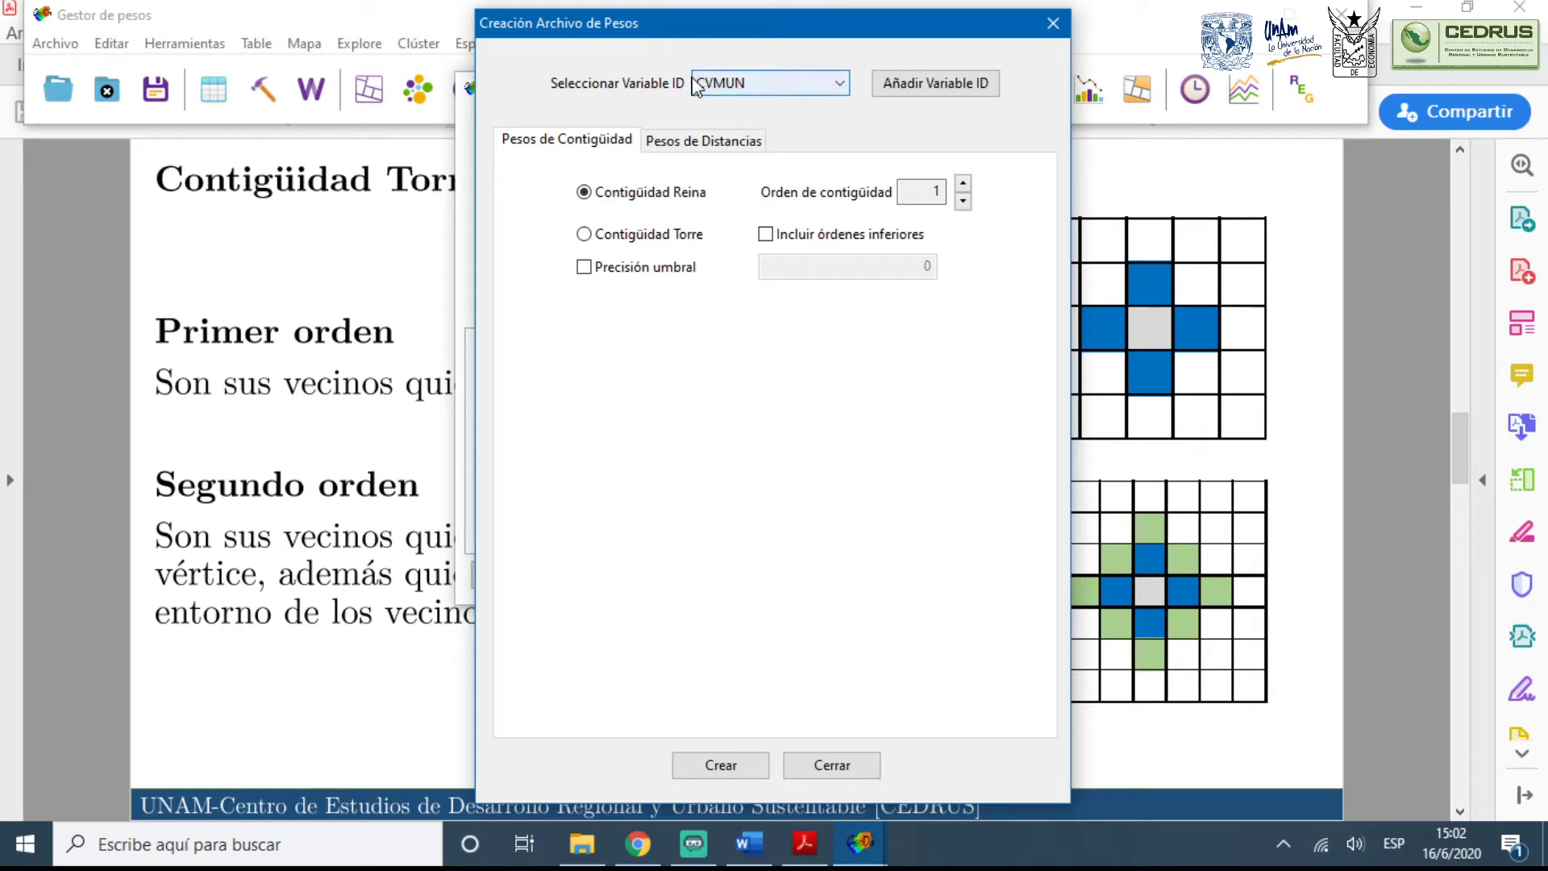
drag(667, 36, 525, 57)
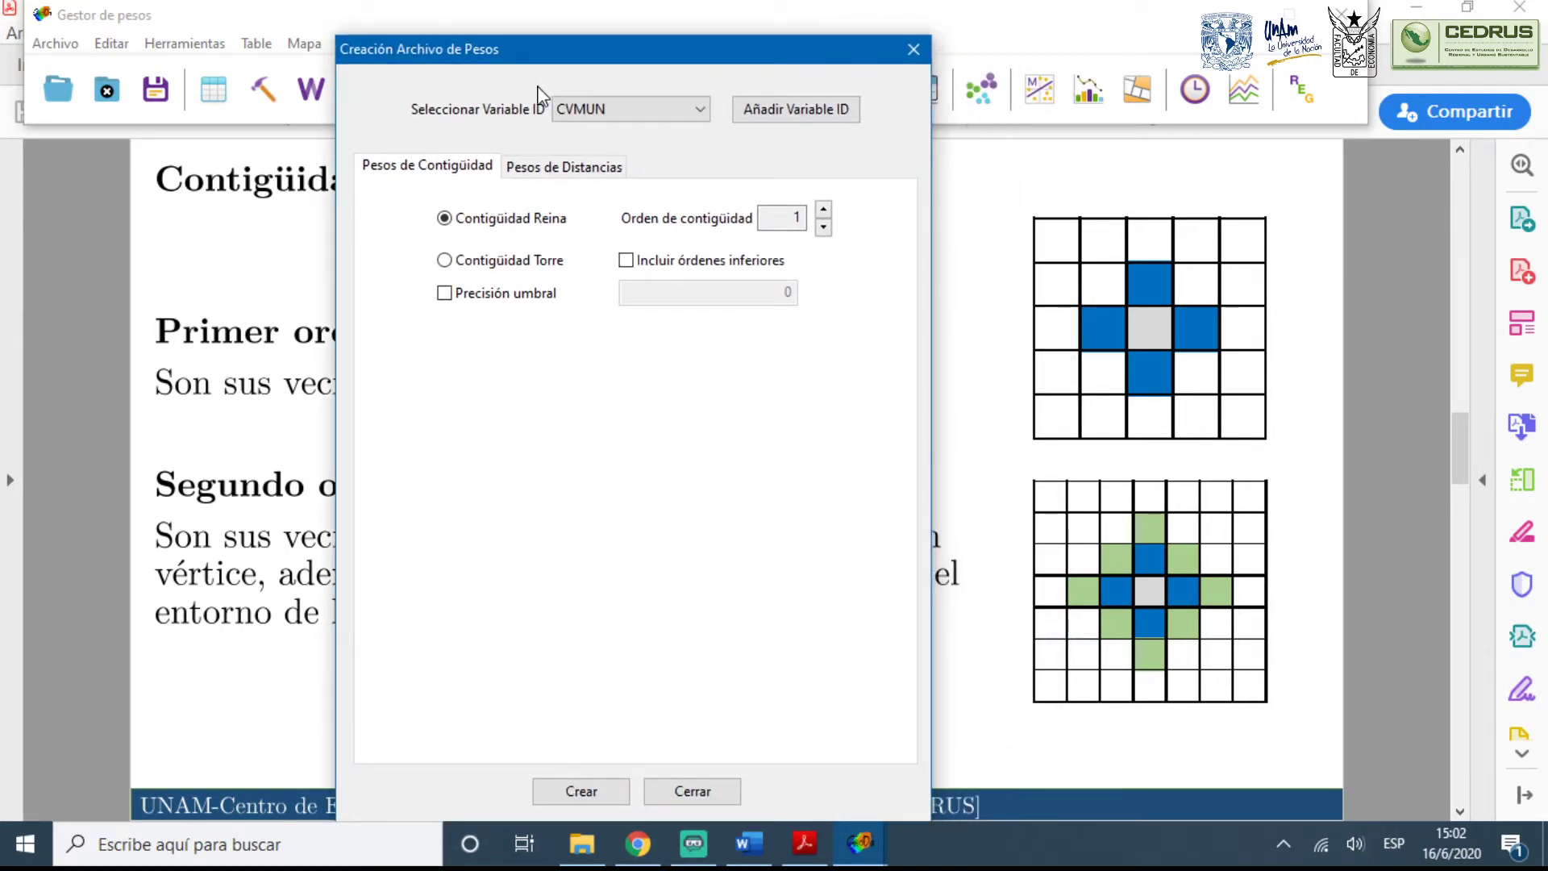
click(446, 262)
Create the first-order rook weights file, save it as ZMVM_T1.gal and dismiss the resulting messages
click(621, 786)
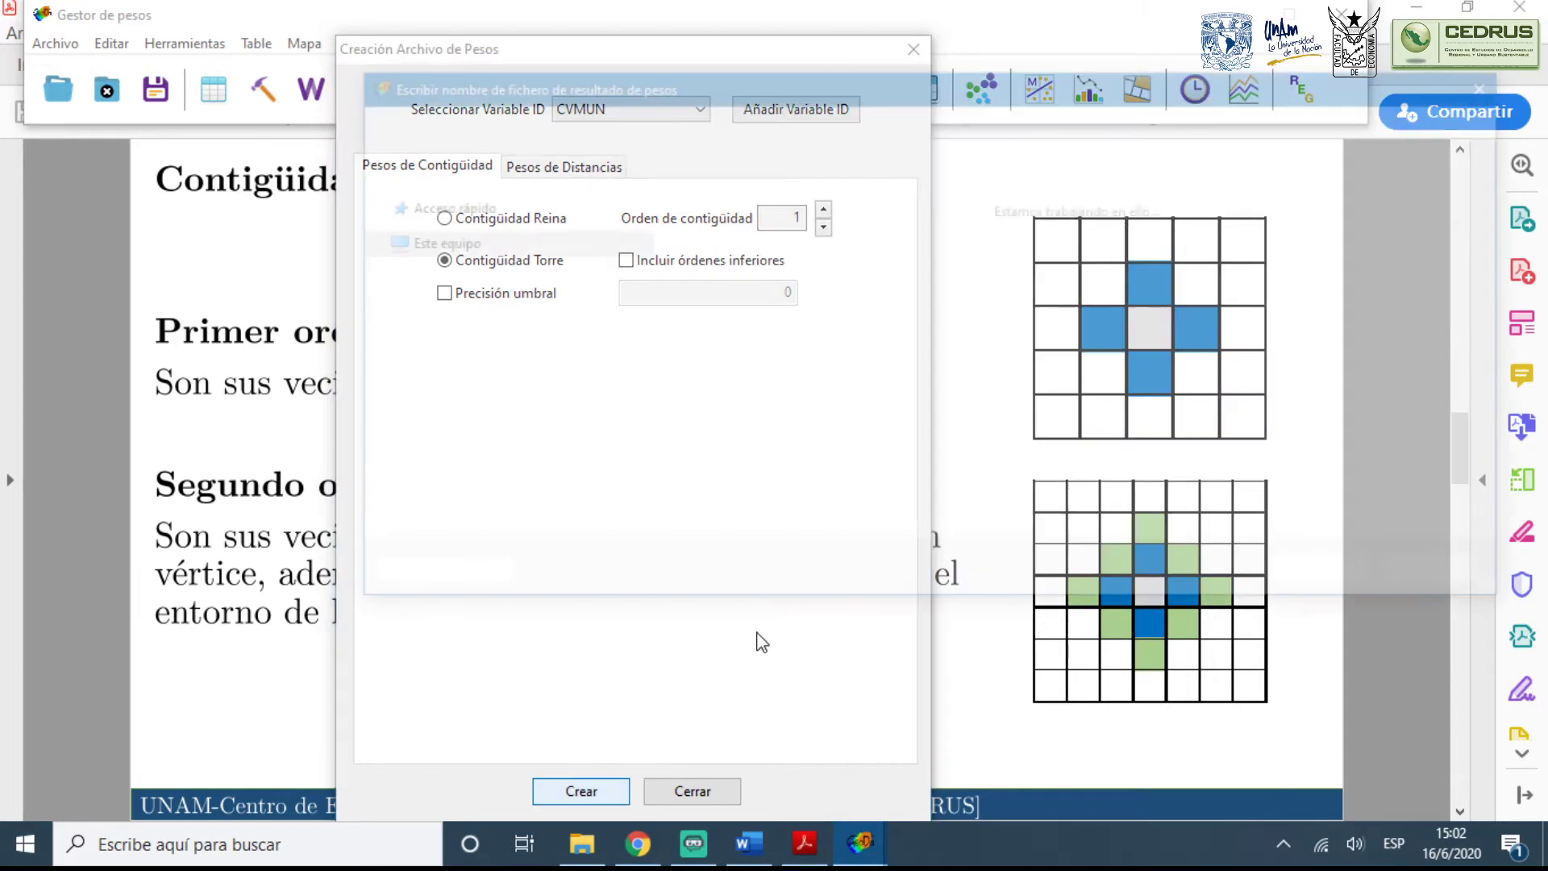
click(578, 495)
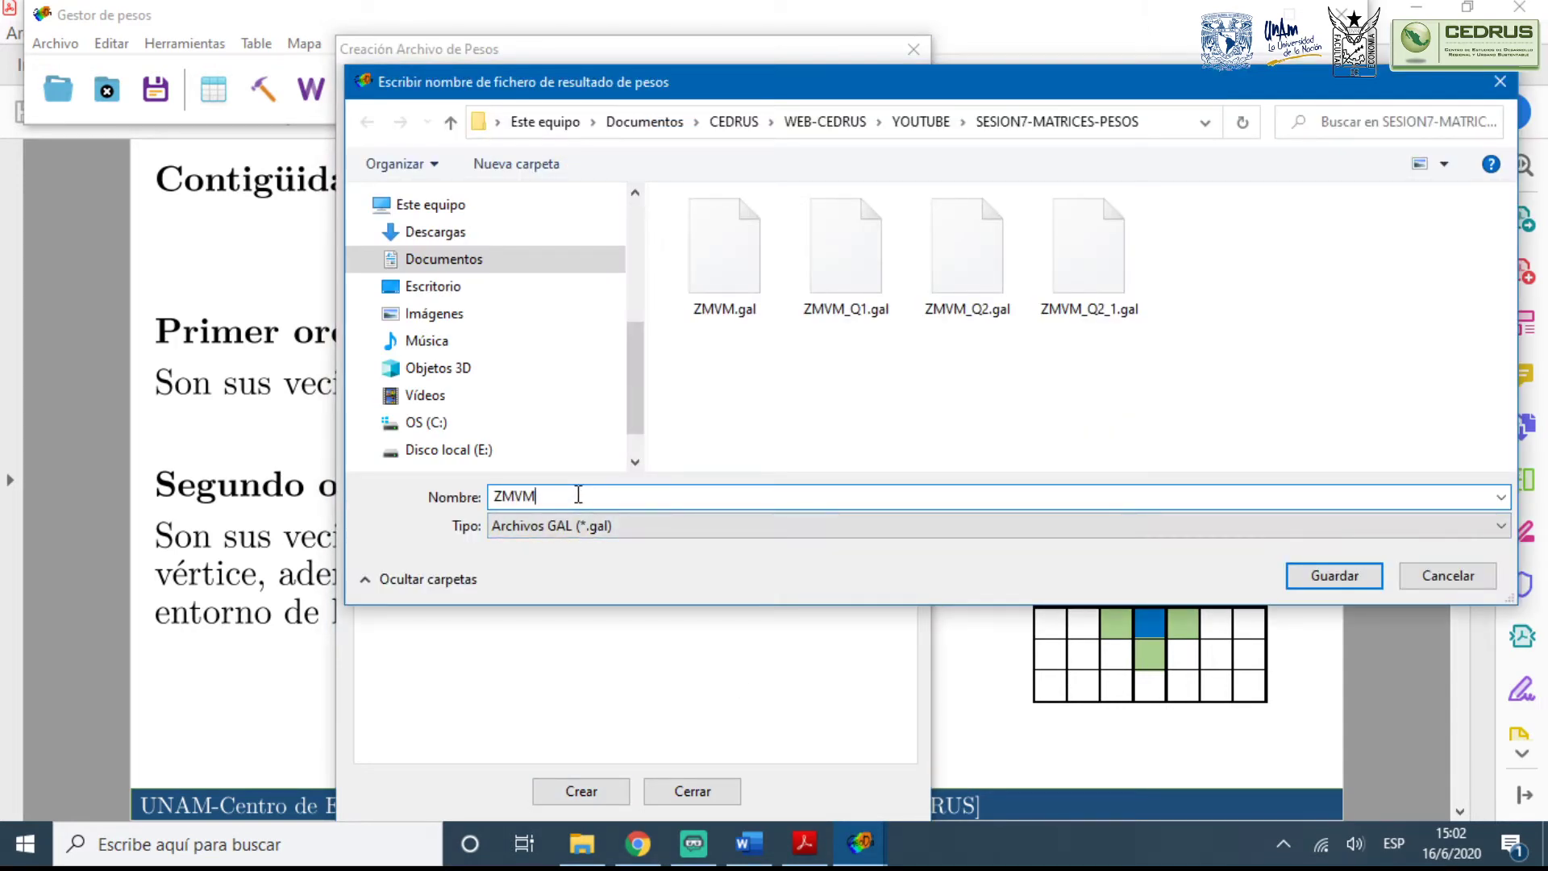
text(_T1)
click(1332, 577)
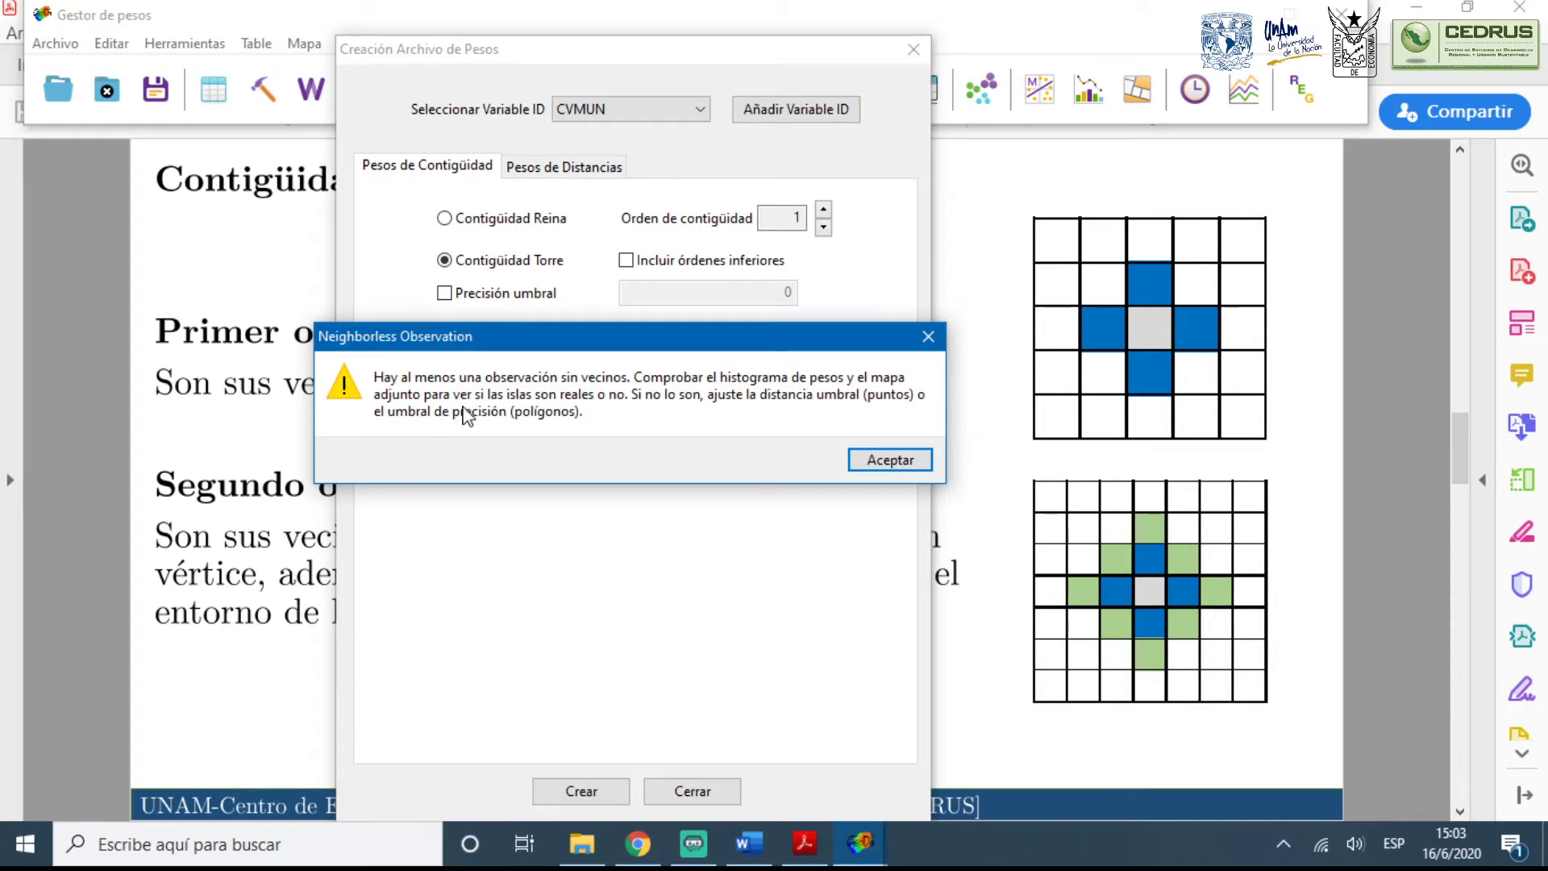
click(891, 461)
click(761, 450)
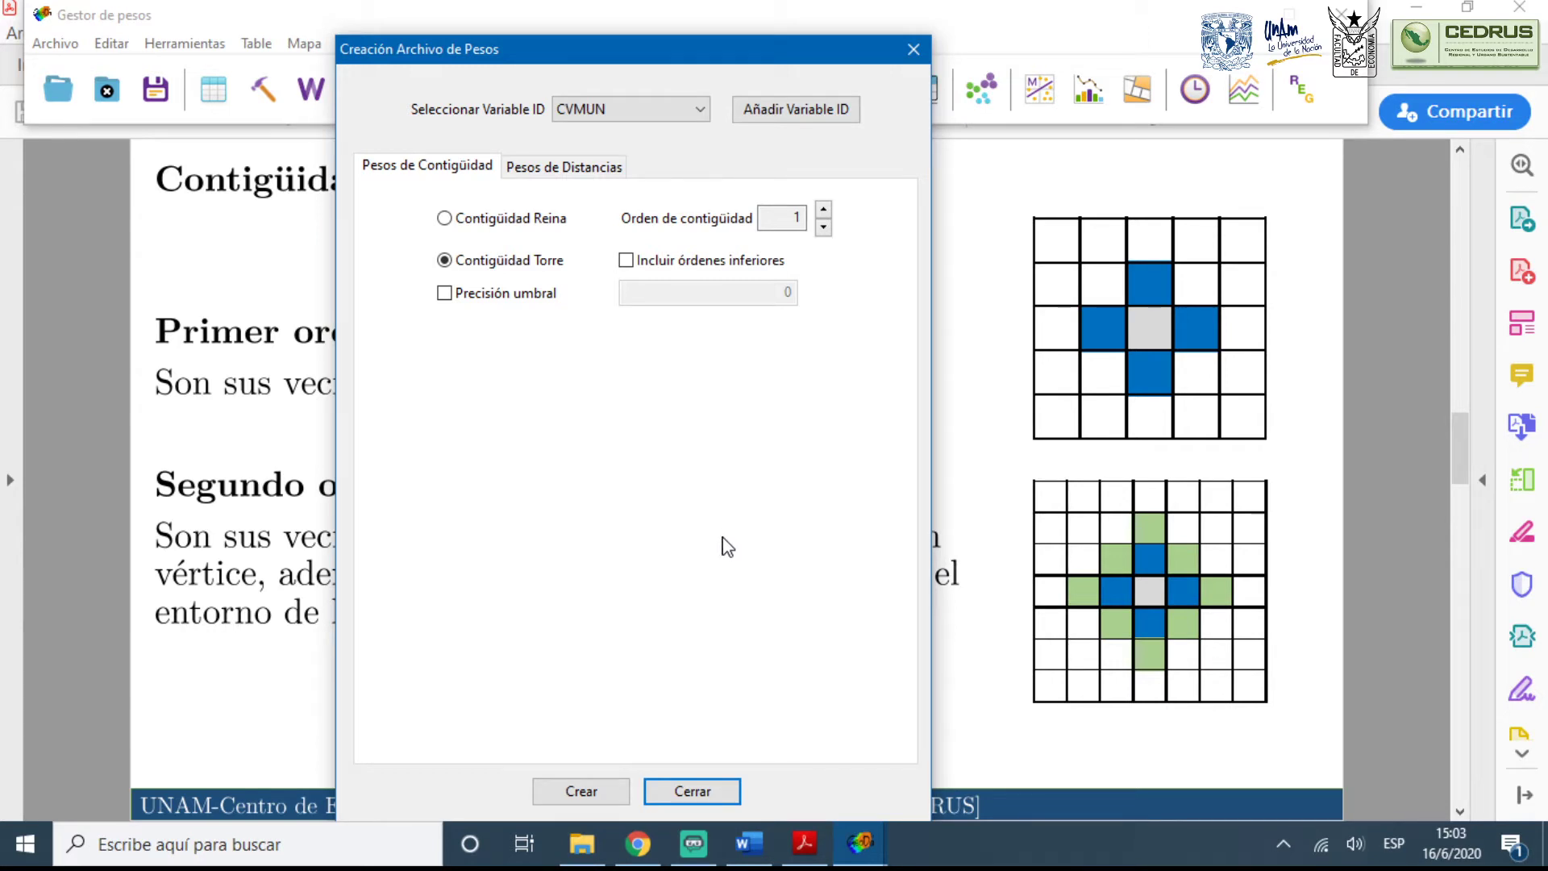
Set rook contiguity to order 2 with lower orders included, keeping CVMUN as the ID variable
click(522, 165)
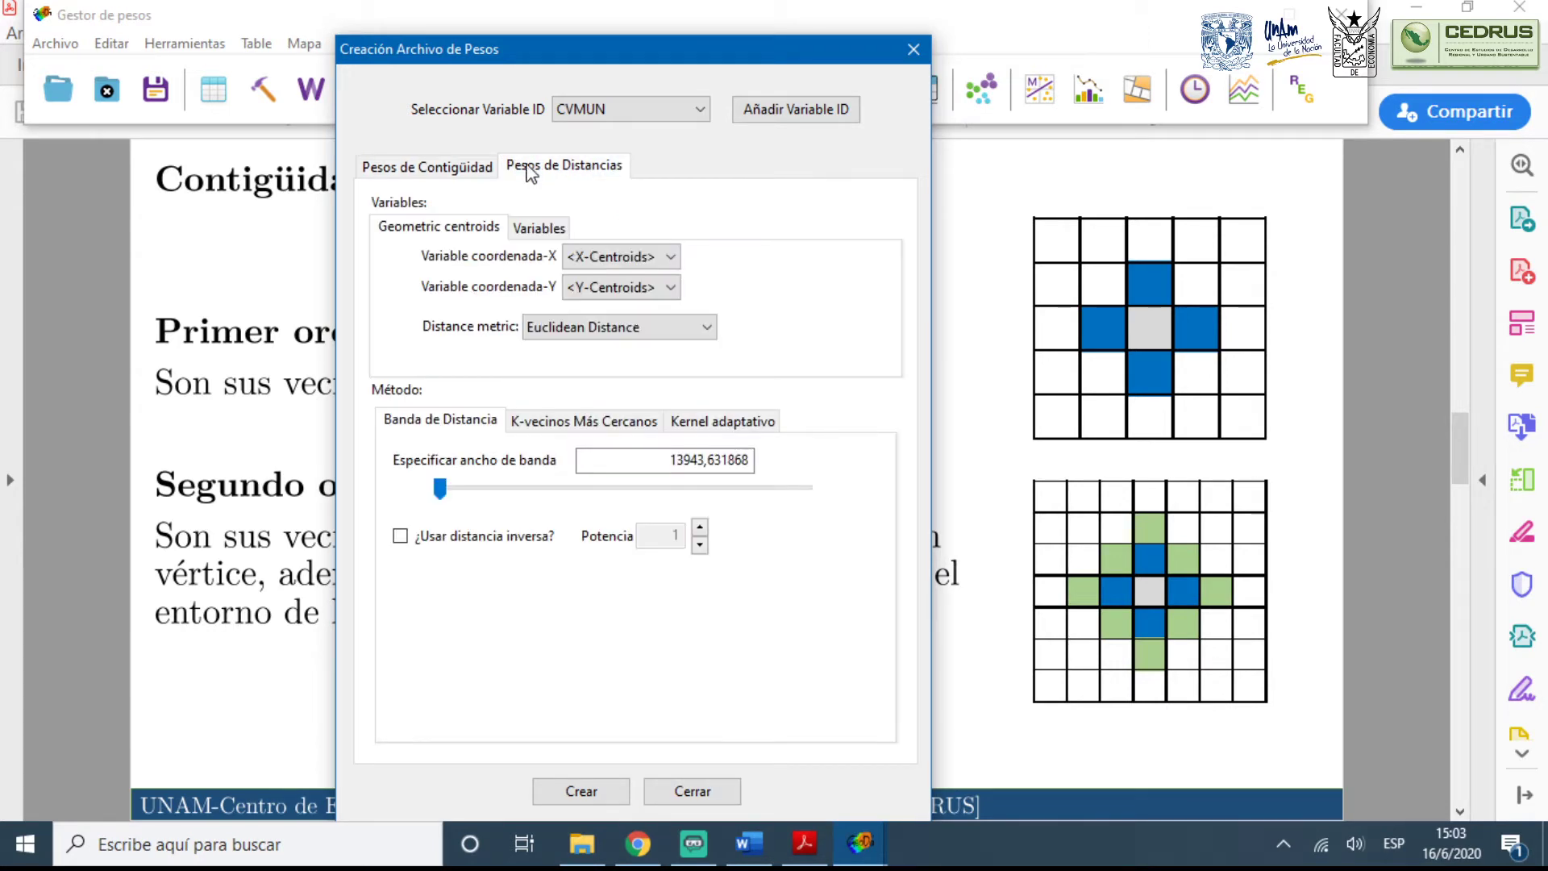
click(462, 167)
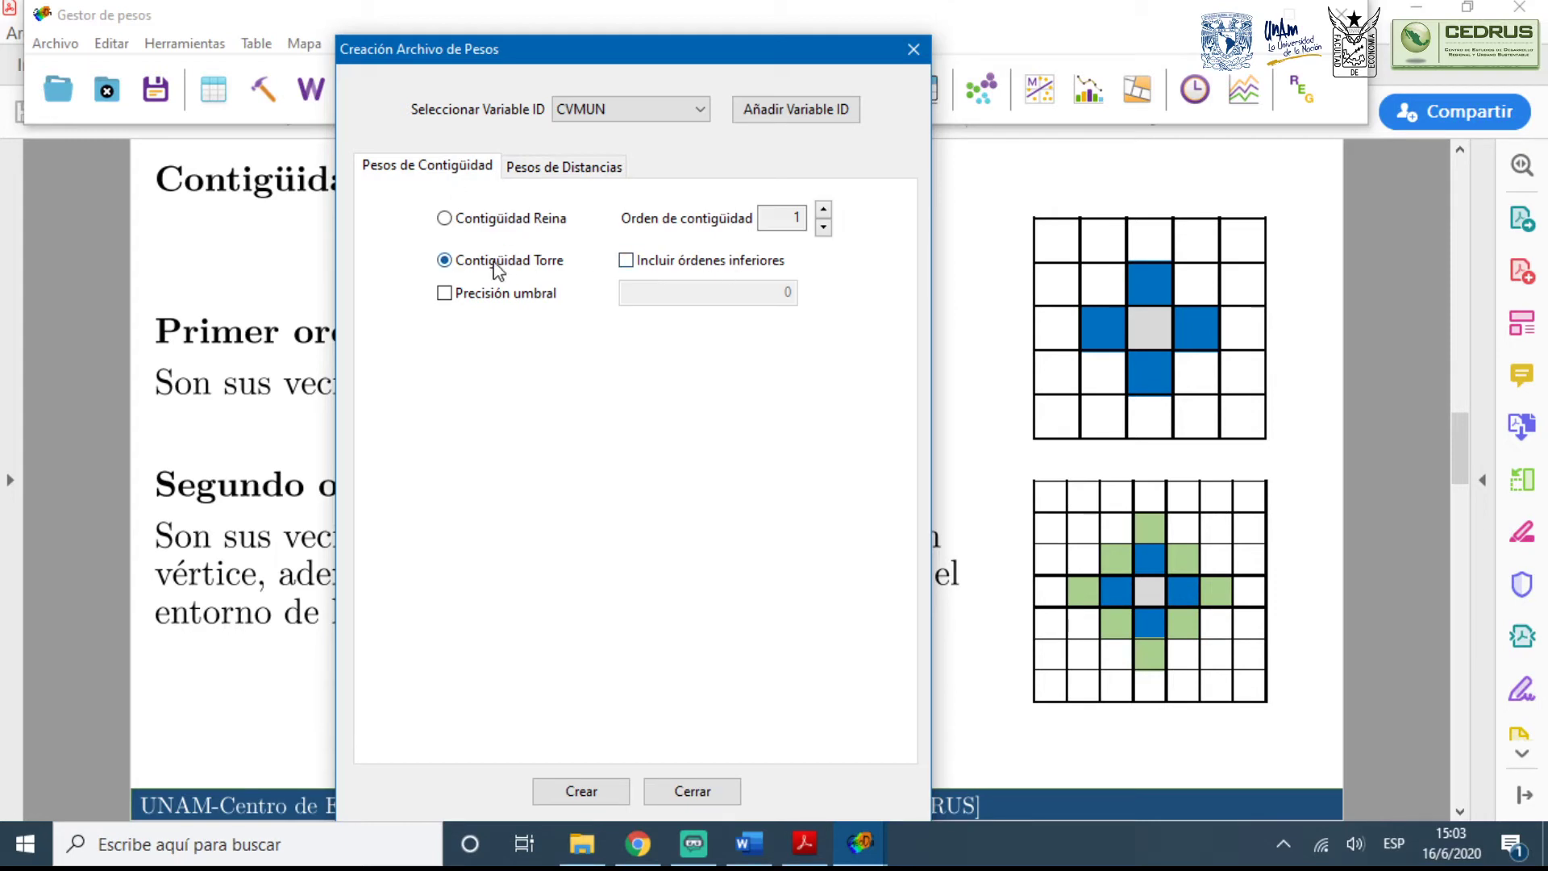
click(825, 211)
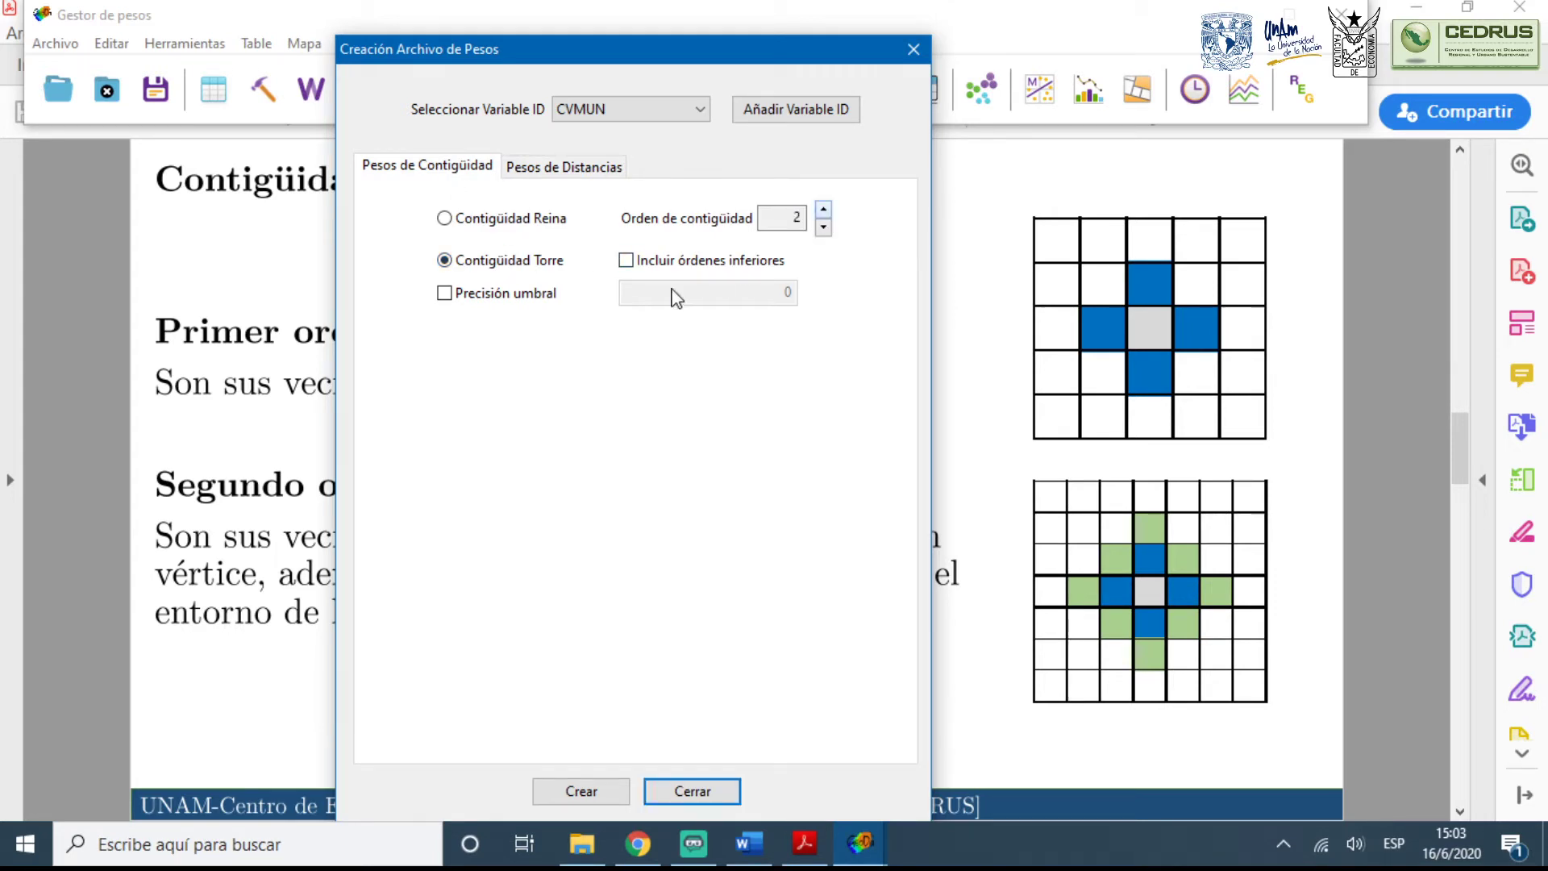
click(626, 259)
drag(582, 56, 545, 17)
Create the second-order rook weights file, save it as ZMVM_T2_1.gal and dismiss the resulting messages
click(554, 756)
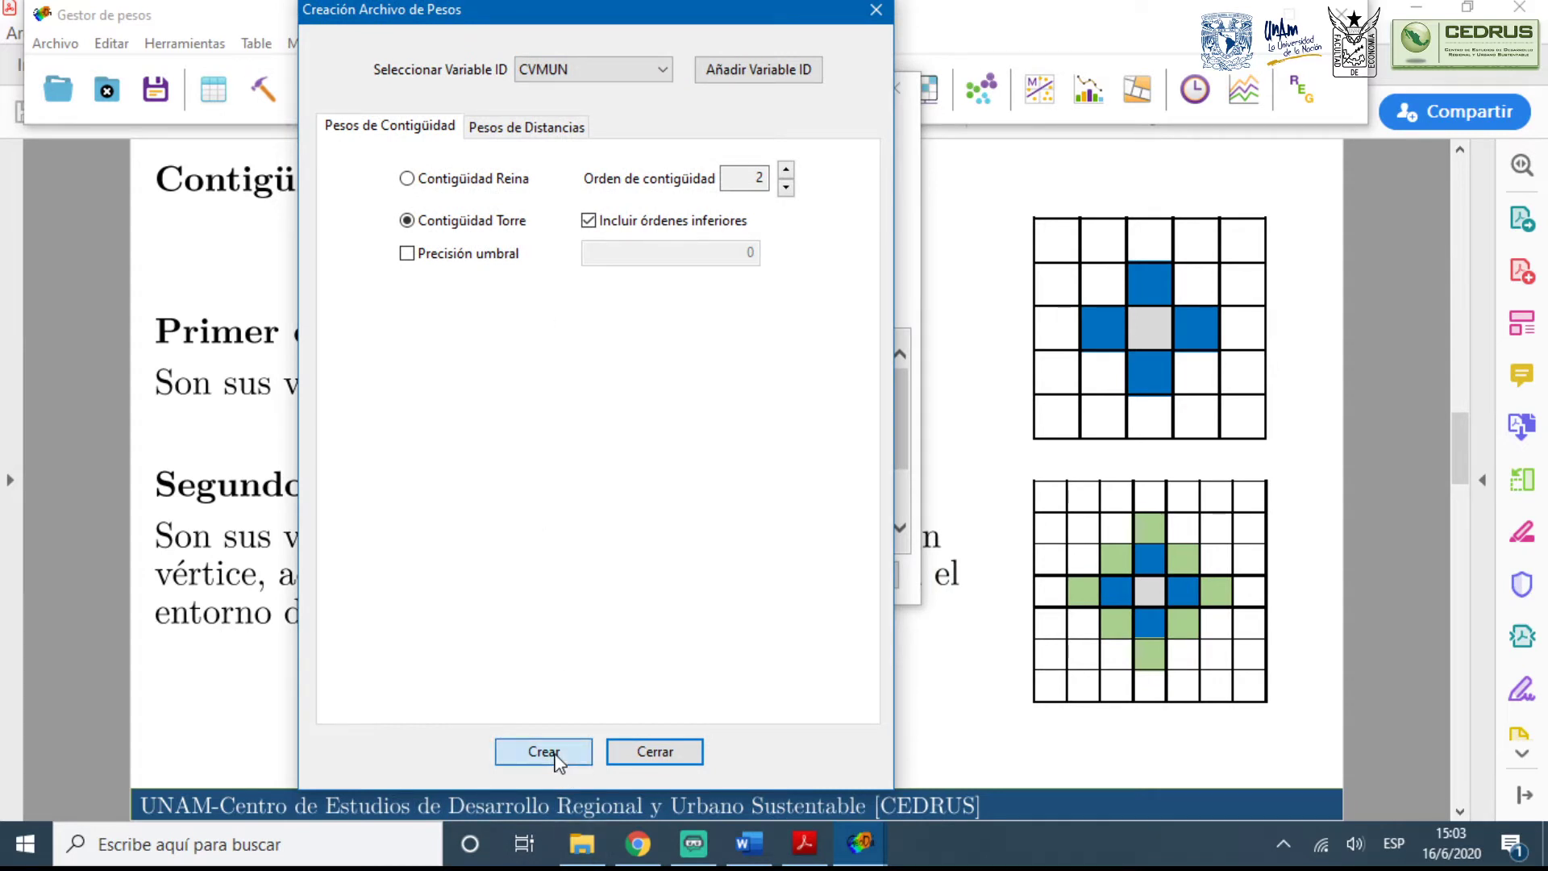
click(1173, 214)
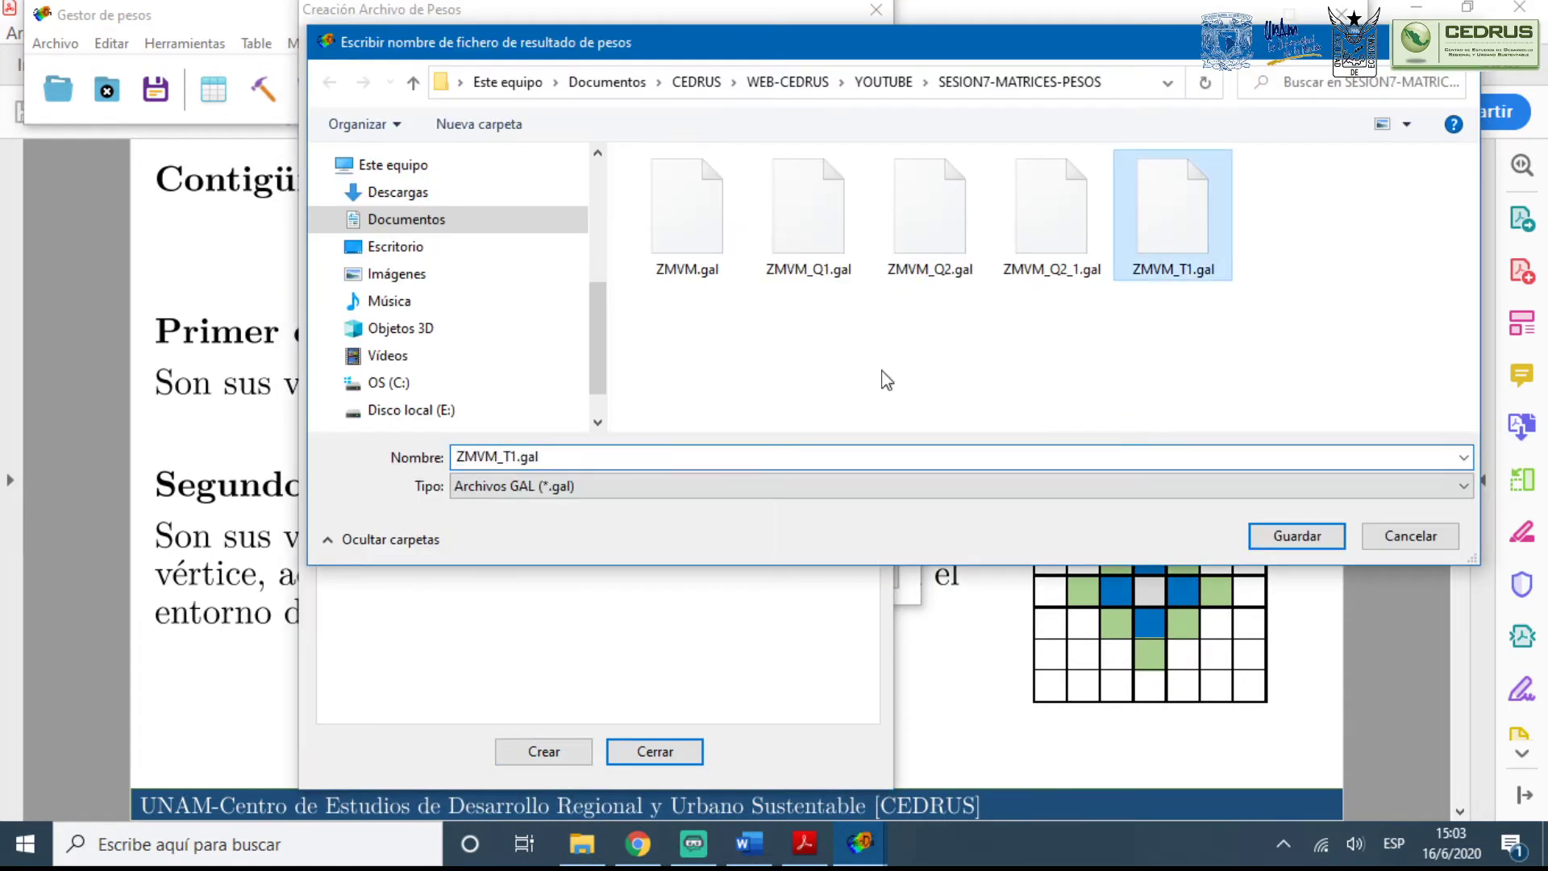
double_click(515, 456)
click(514, 456)
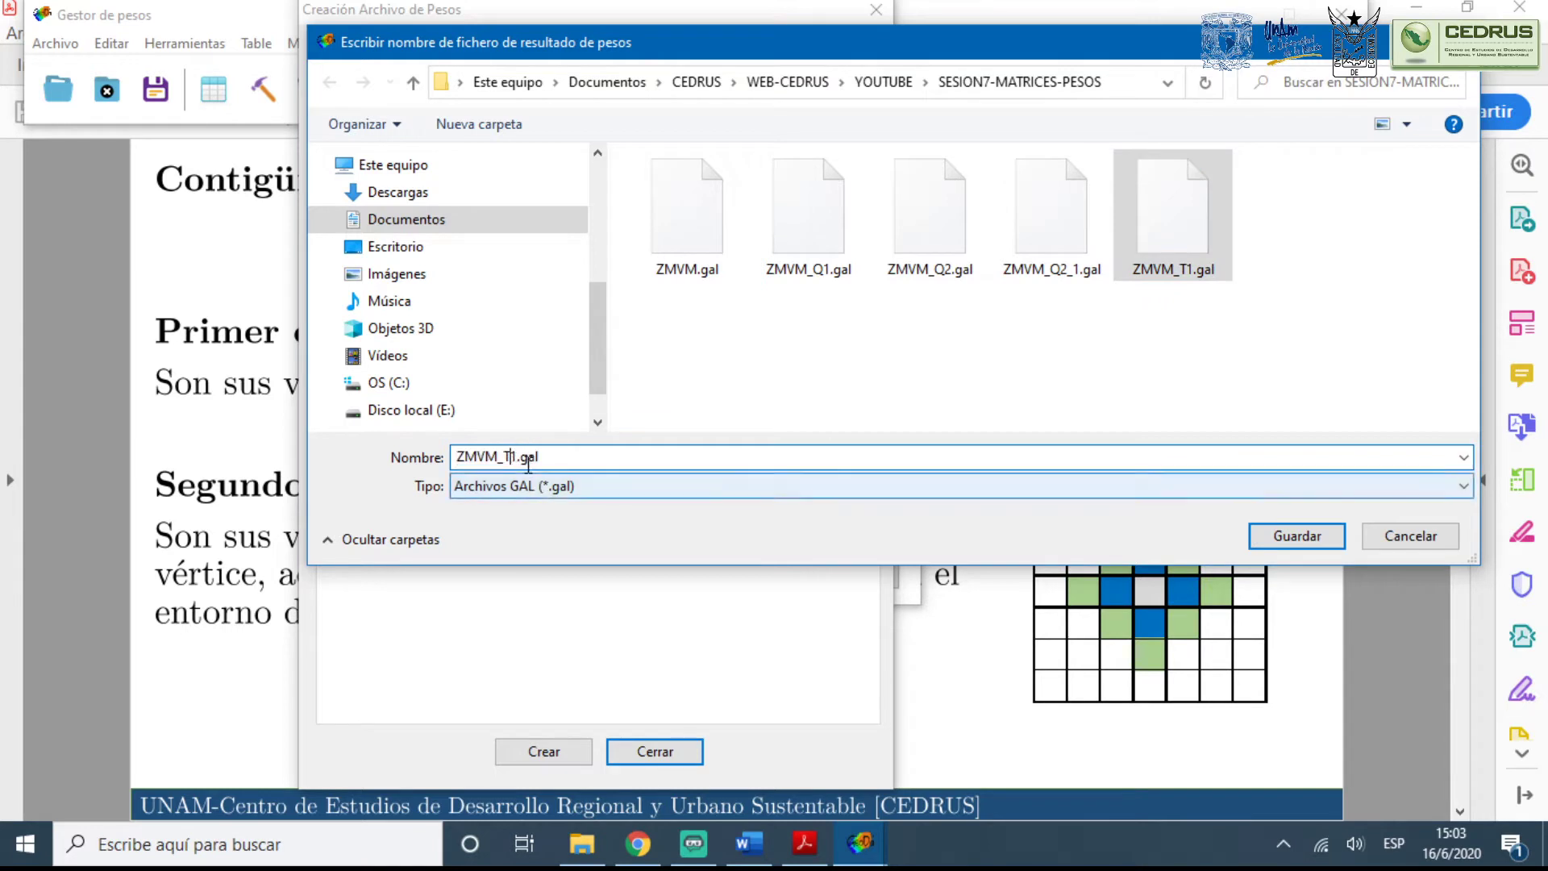
key(BackSpace)
text(2)
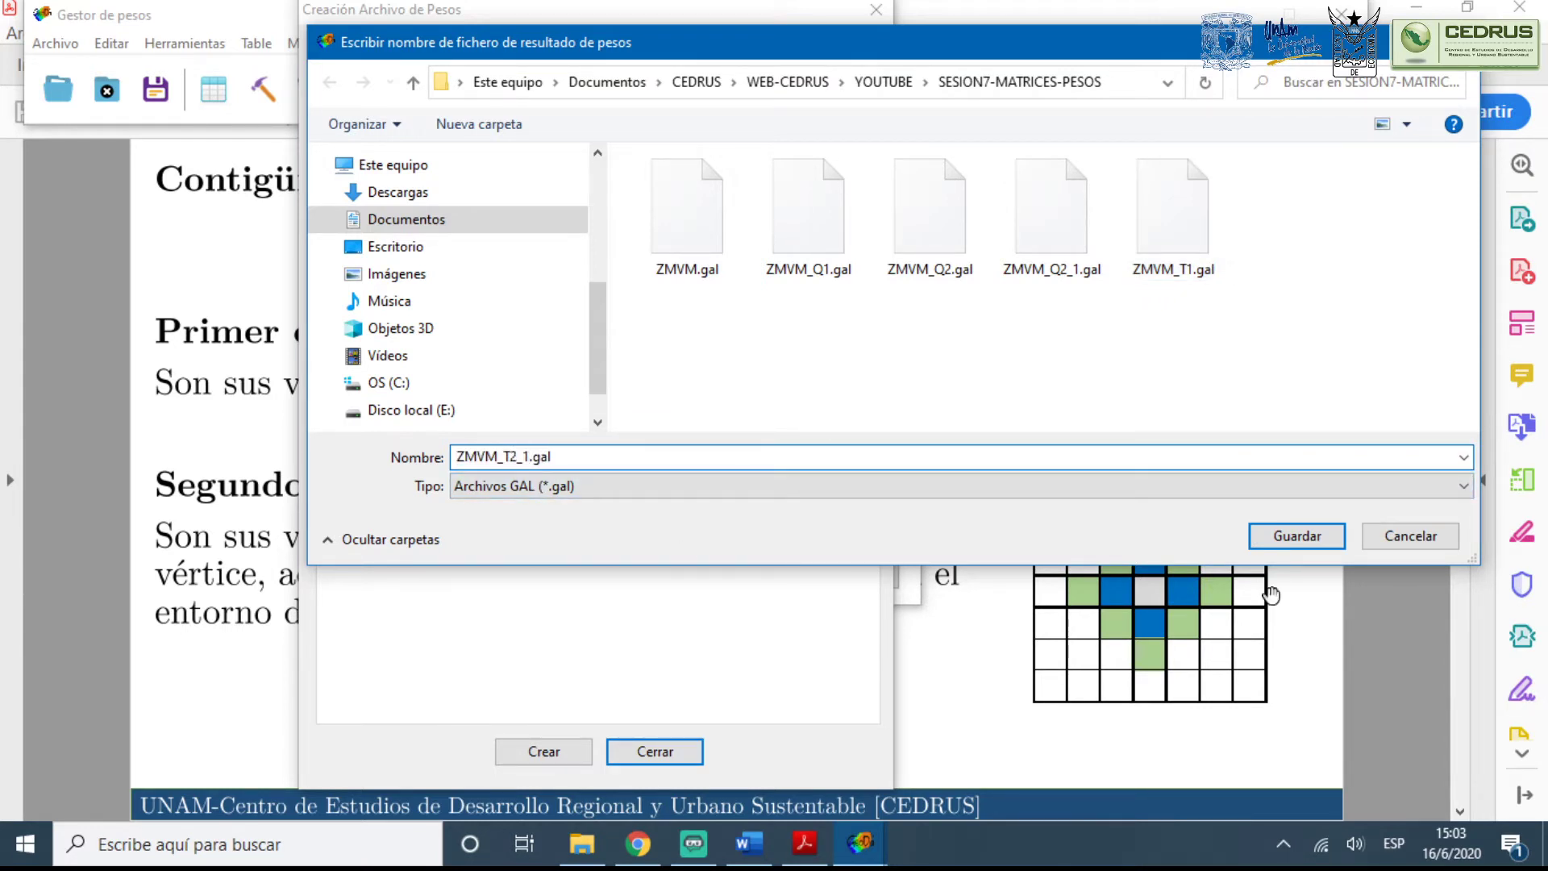
text(_1)
click(1297, 536)
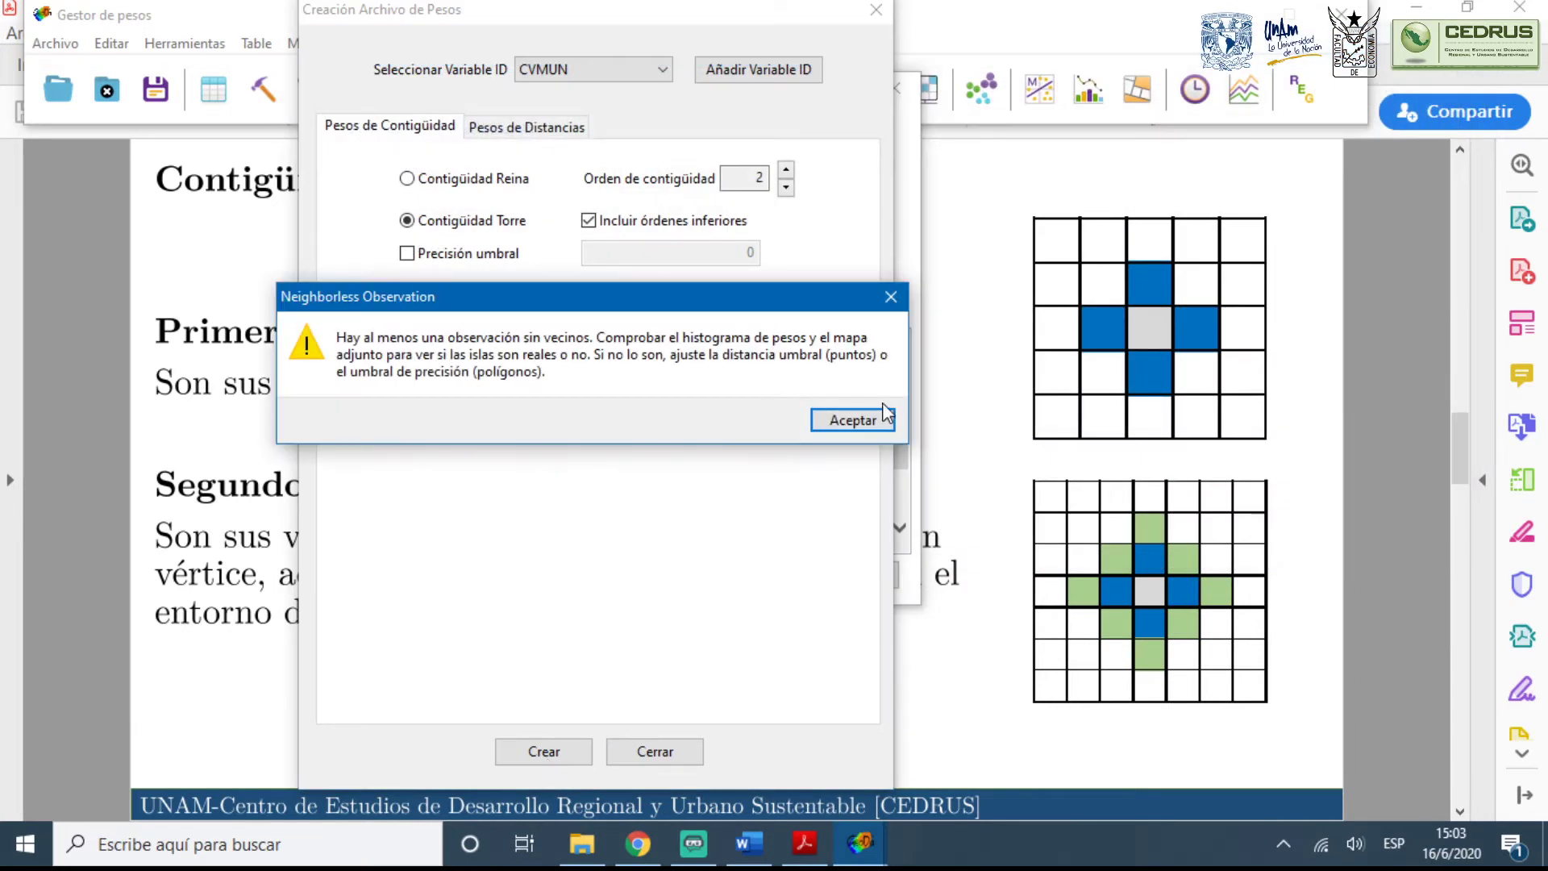
click(844, 421)
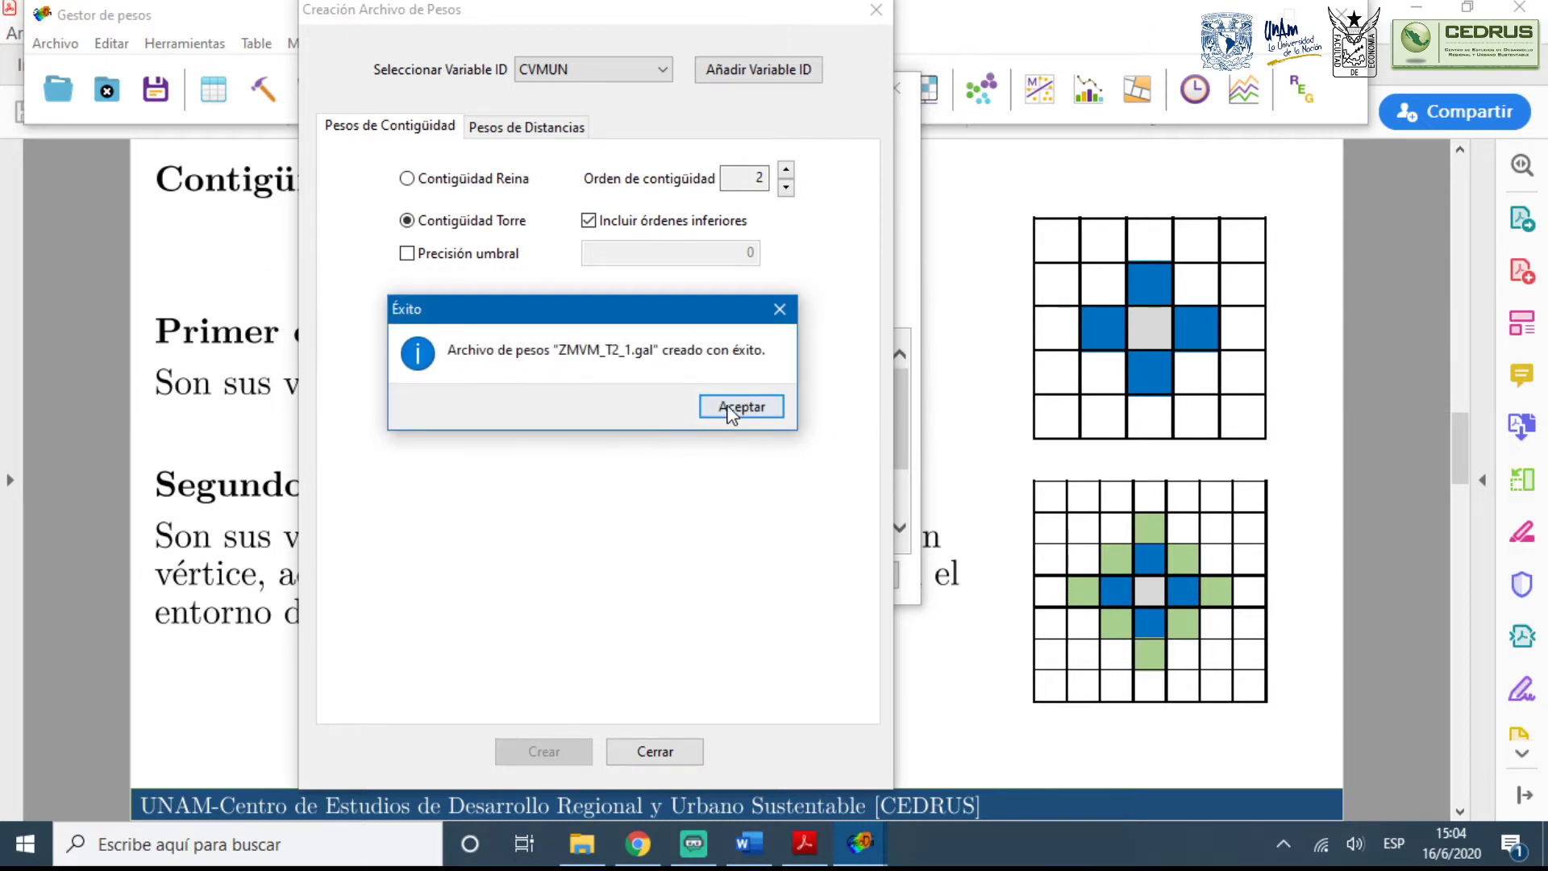
click(729, 411)
click(901, 242)
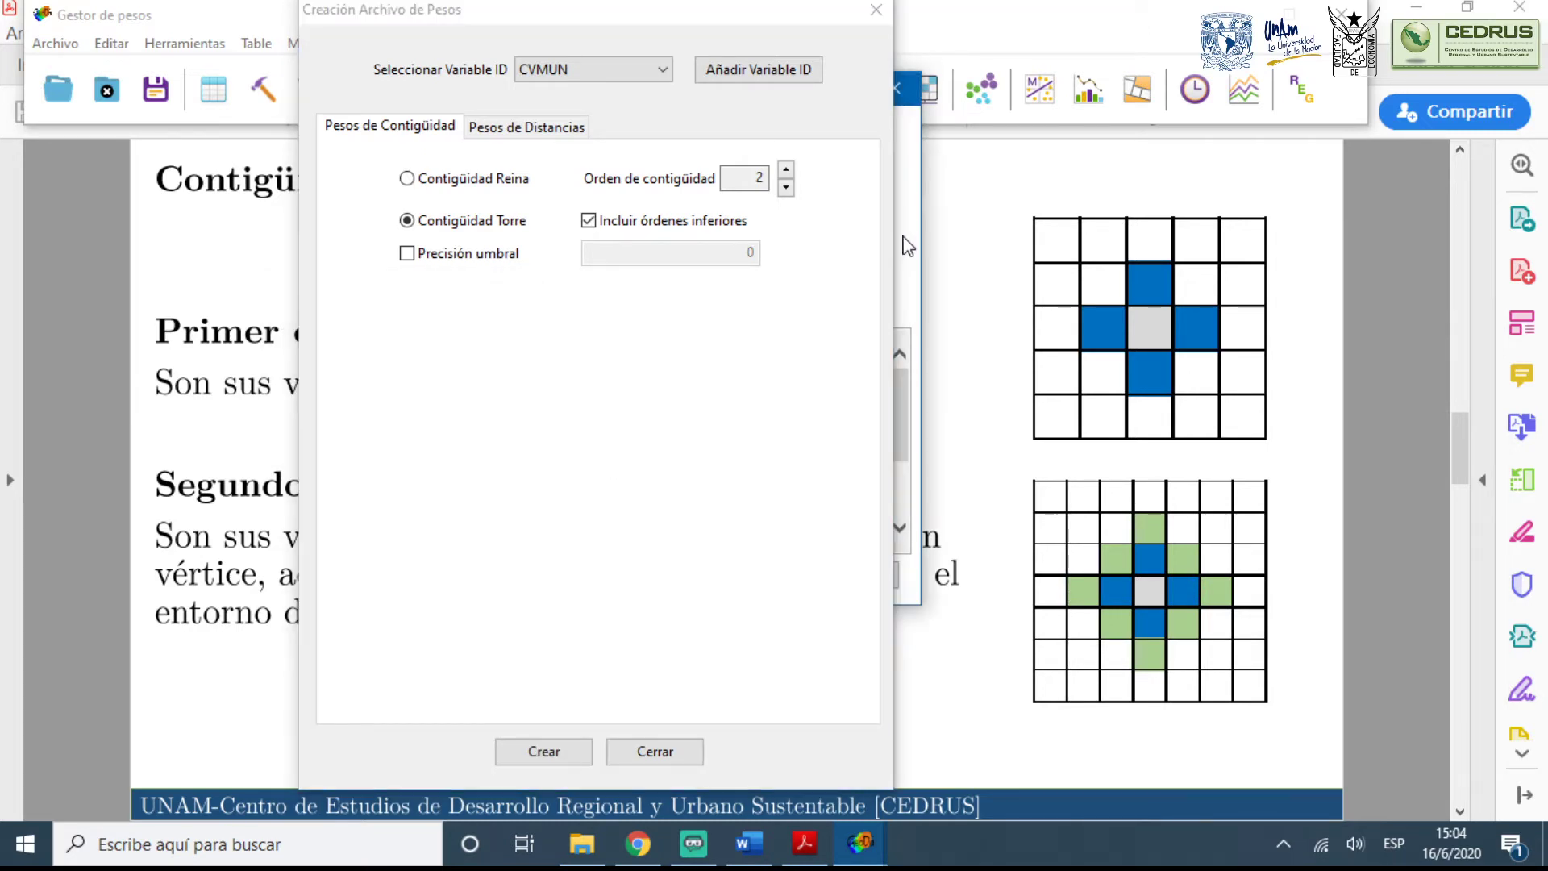
Close the weights file creation dialog and move the weights manager aside, clear of the rook diagrams
click(774, 17)
click(874, 11)
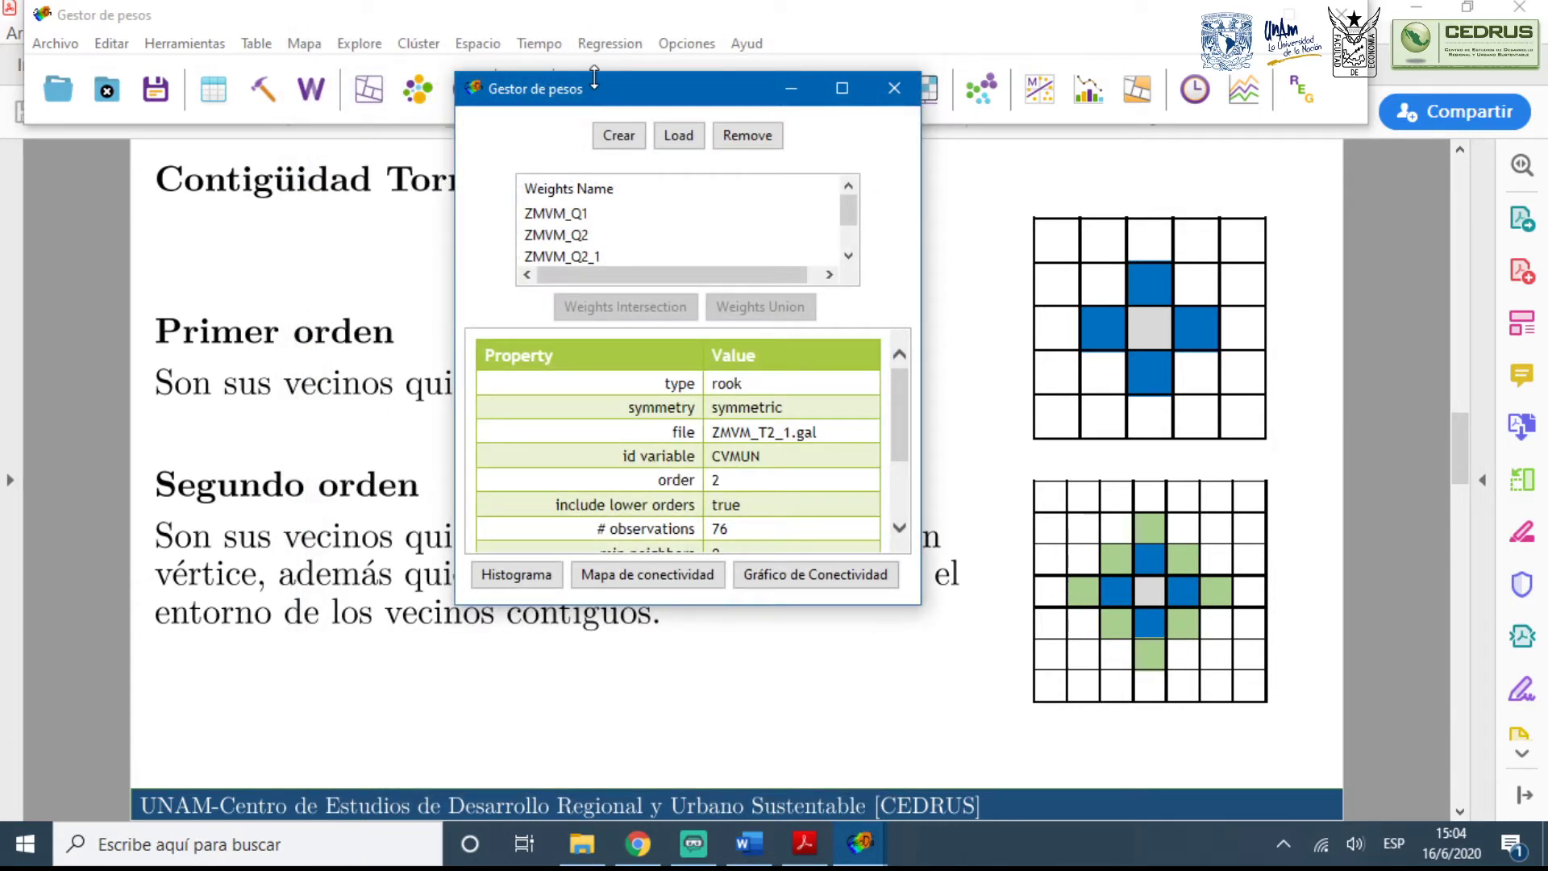
drag(635, 109, 361, 111)
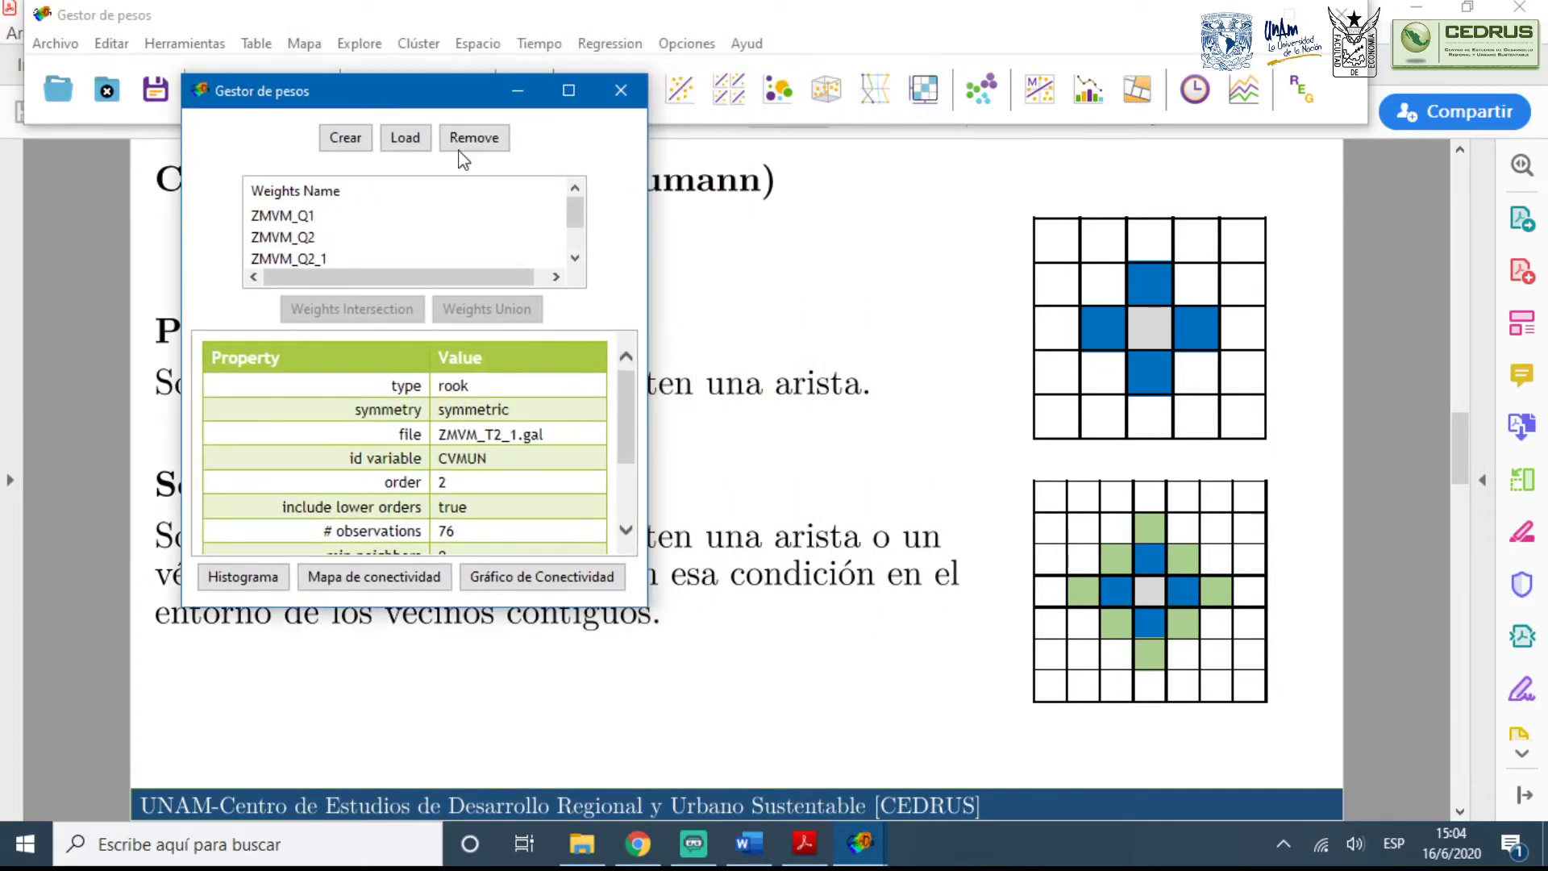
Bring the ZMVM map forward, shrink its window and place it beside the weights manager without overlap
mouse_move(873, 853)
click(887, 802)
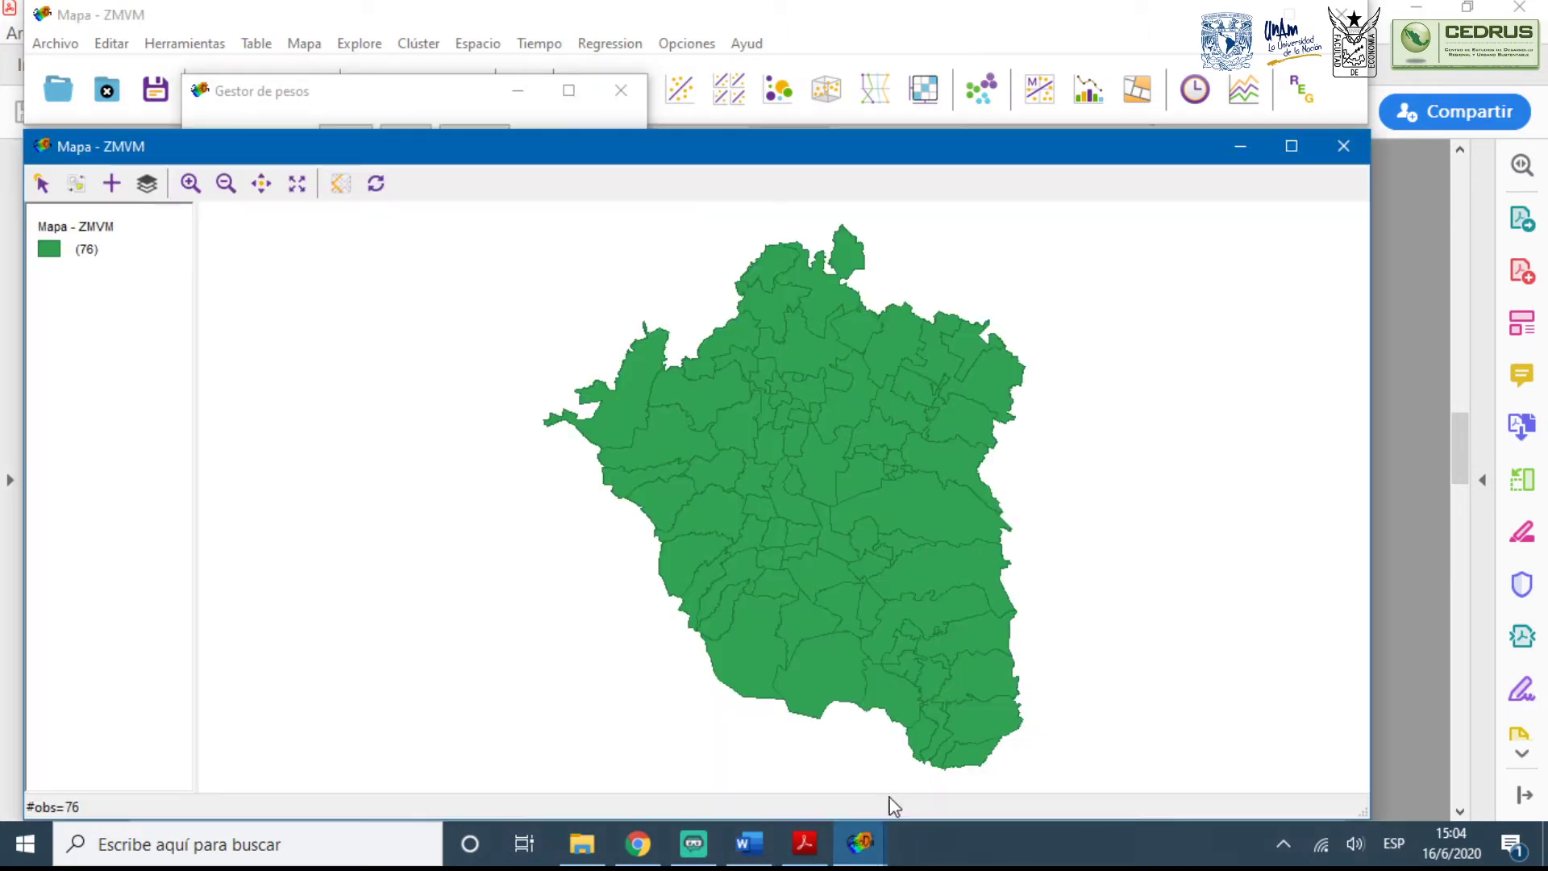
click(1288, 148)
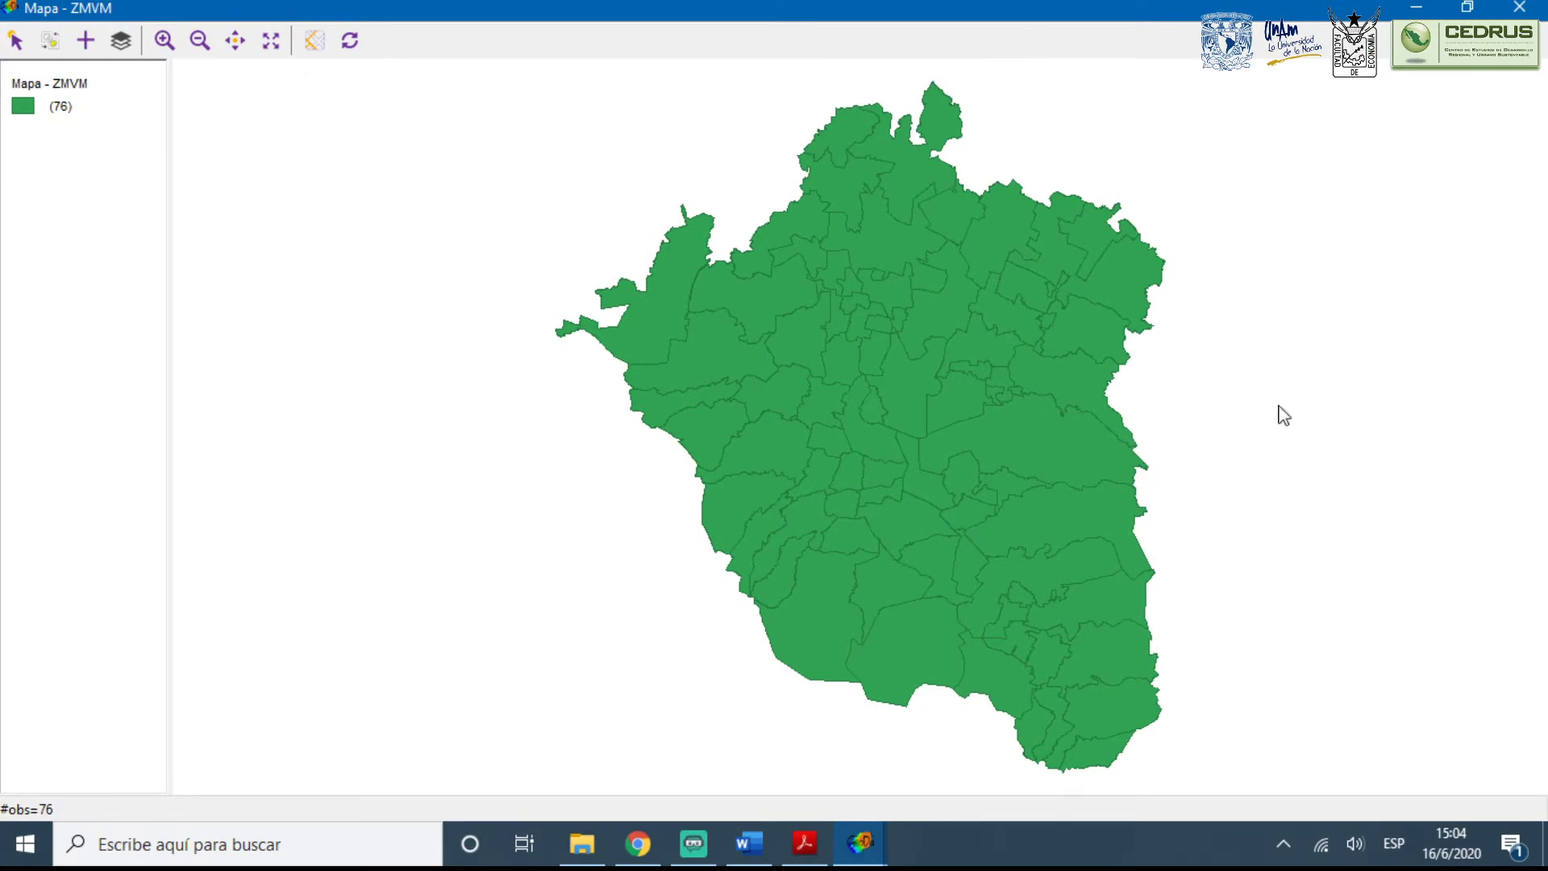
click(1472, 8)
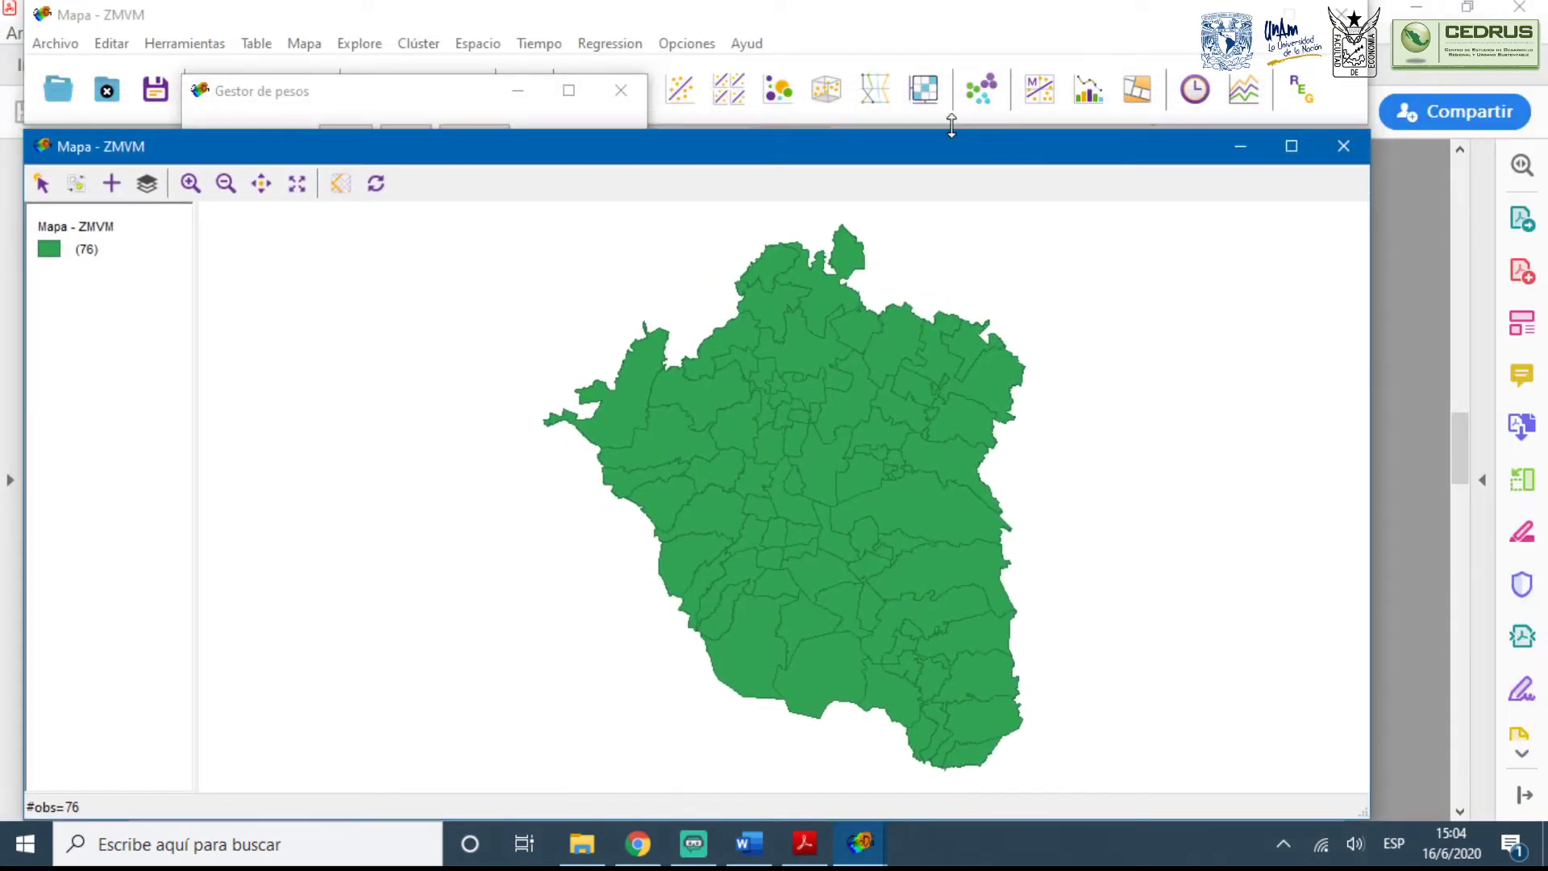
drag(951, 130, 912, 2)
click(1468, 8)
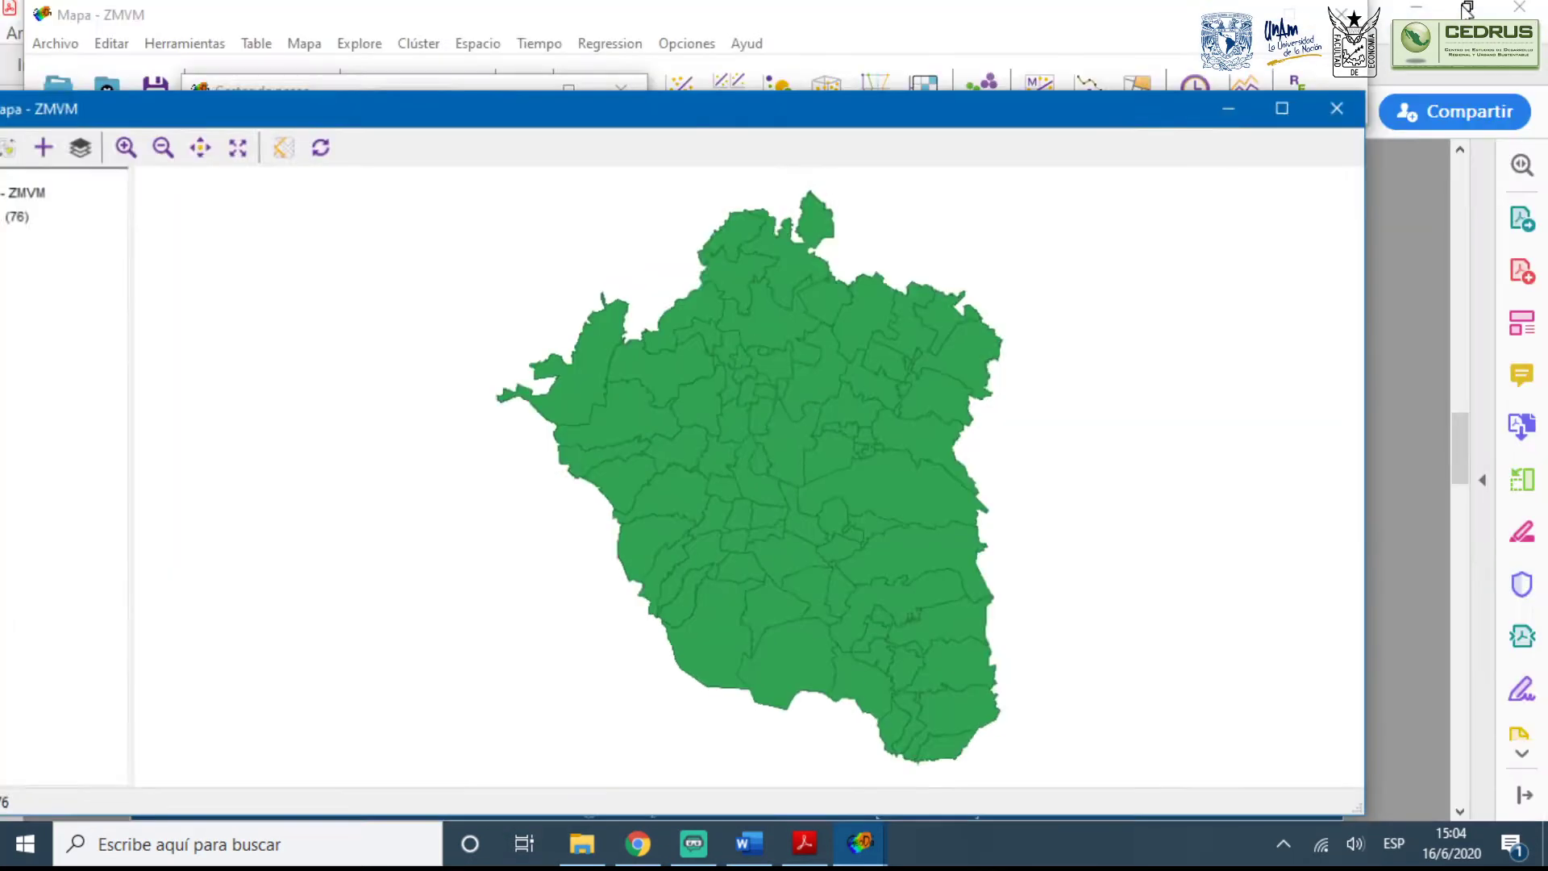
drag(1361, 813, 1014, 661)
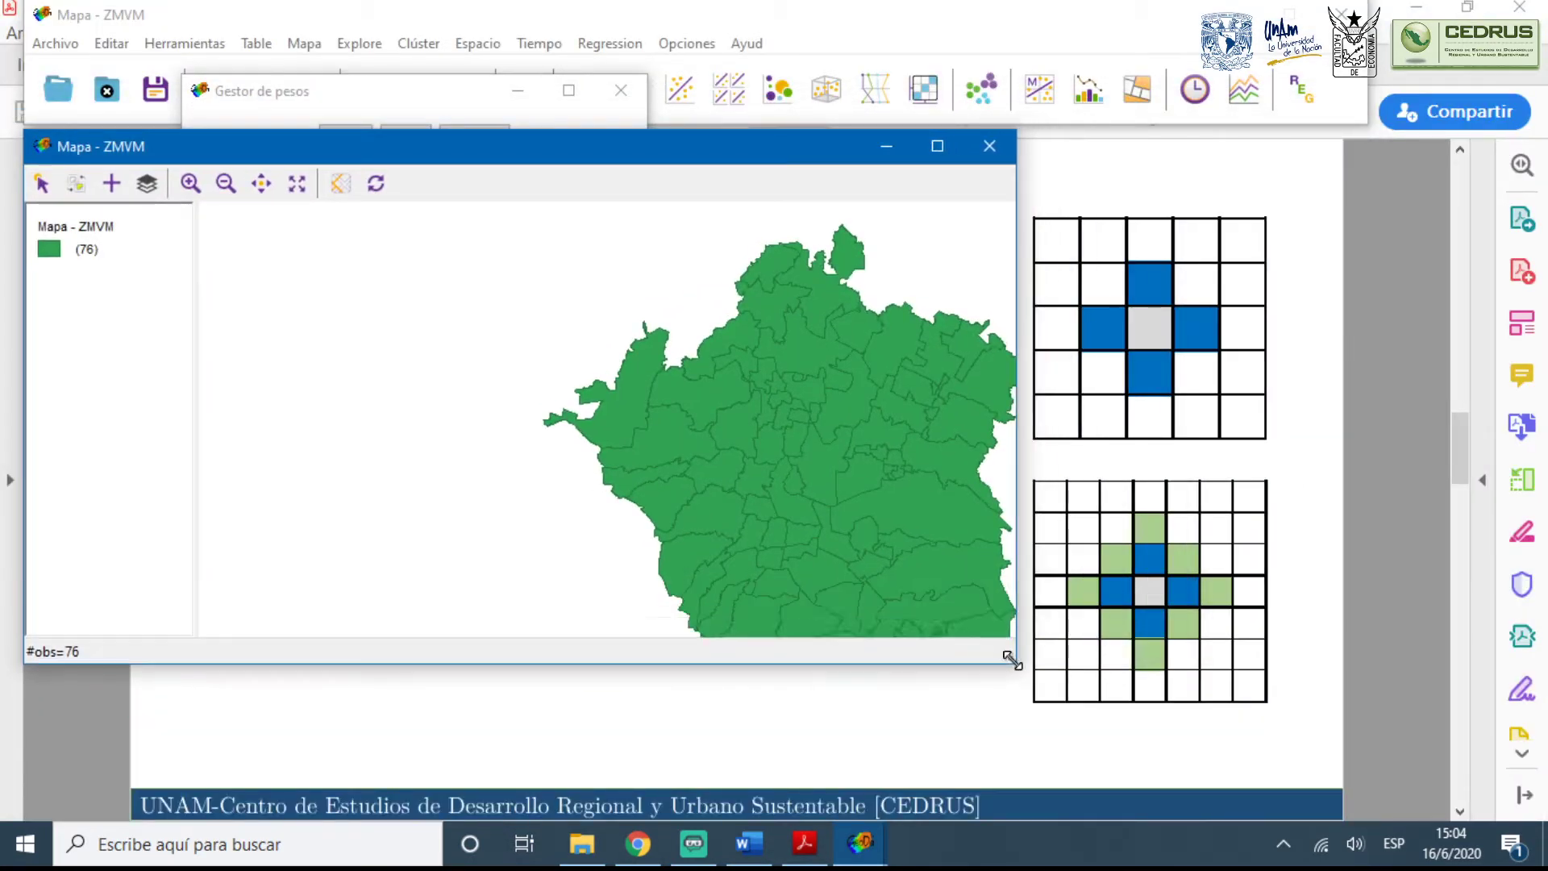
drag(467, 144, 856, 63)
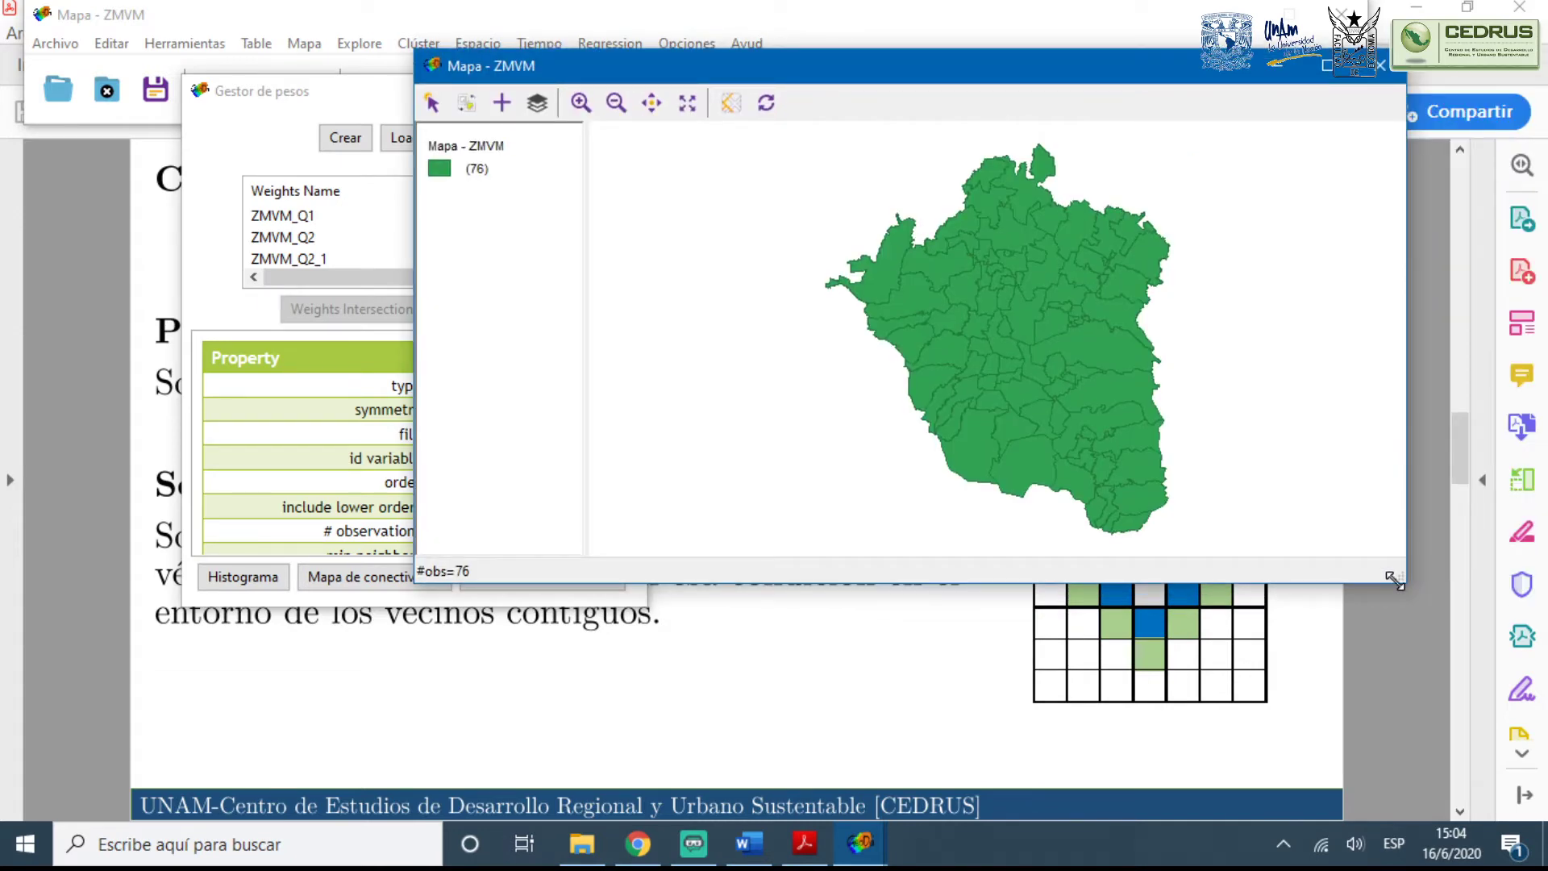
drag(1393, 579, 1220, 692)
drag(832, 58, 1086, 37)
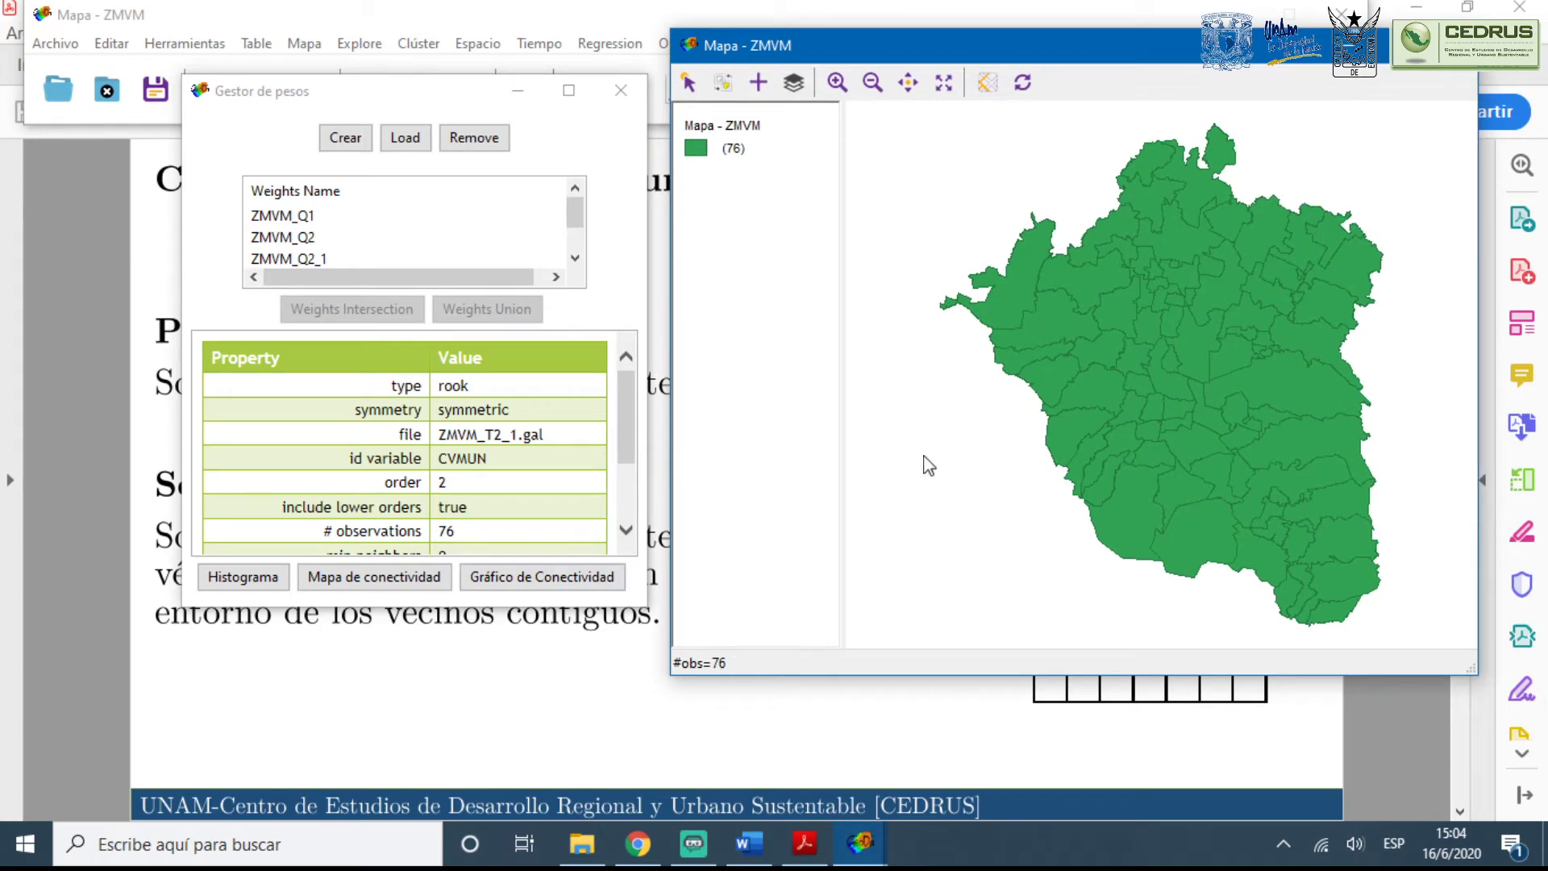
Open the ZMVM_T2_1 connectivity histogram and highlight on the map the municipalities with 3, 6 and 8 neighbors
click(243, 578)
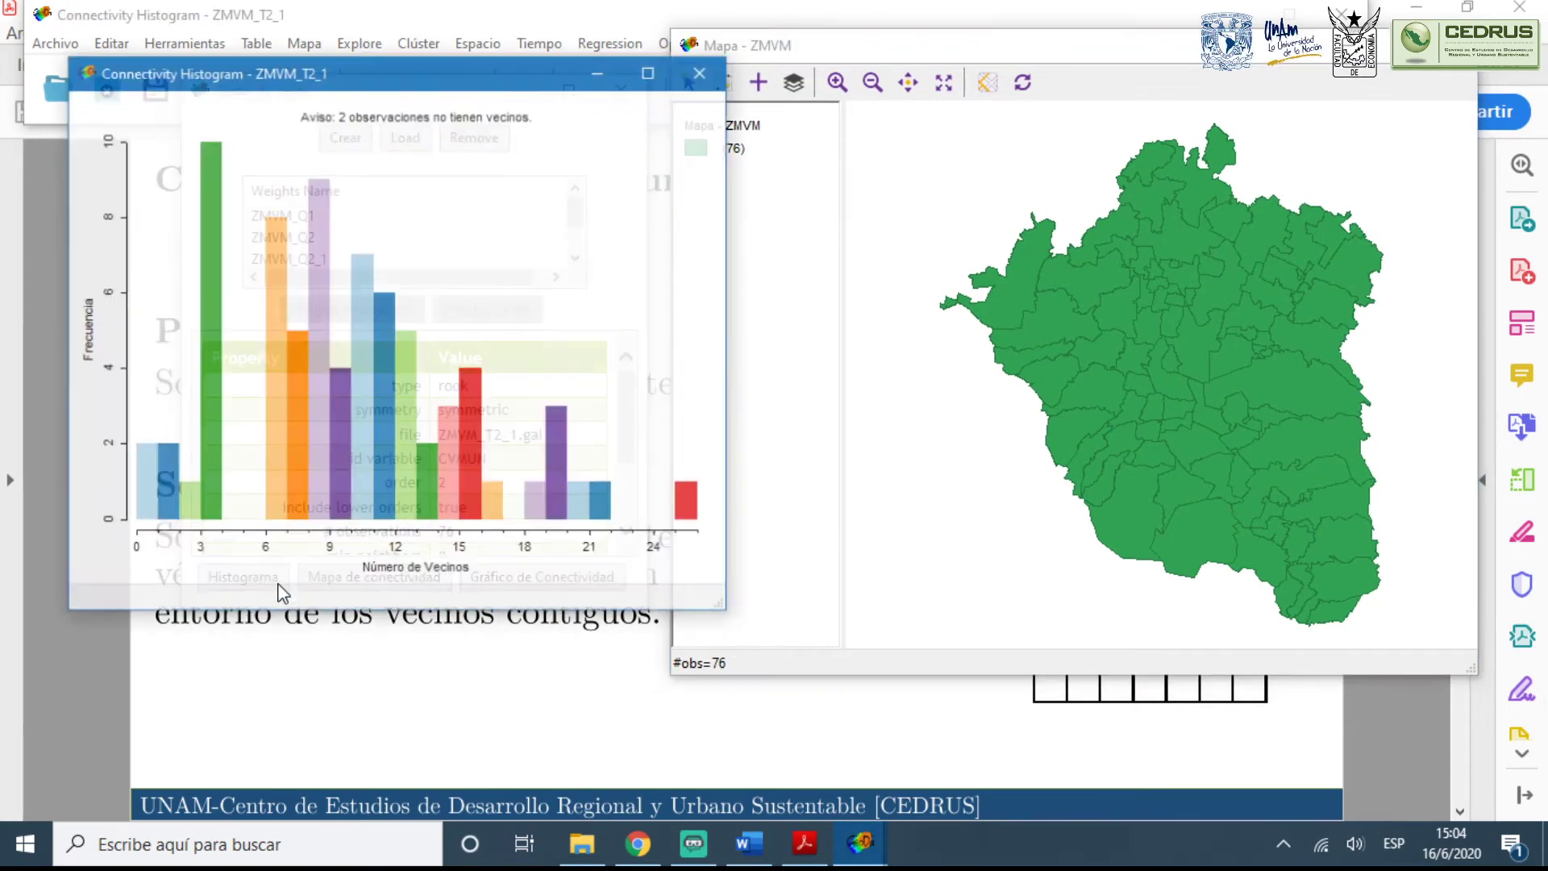
drag(339, 93, 591, 146)
click(475, 415)
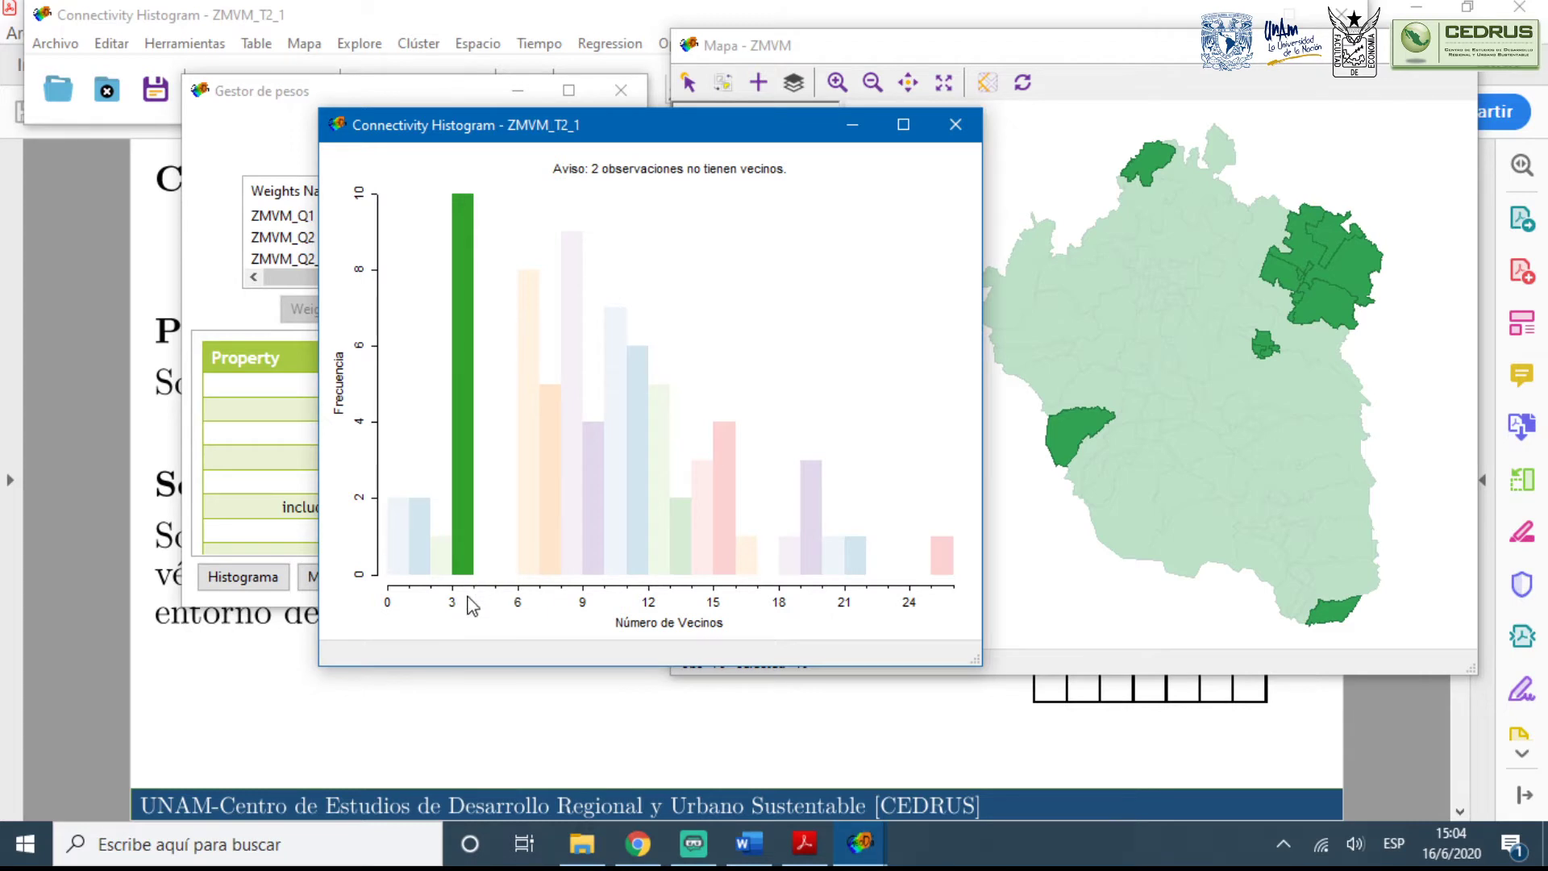
mouse_move(462, 564)
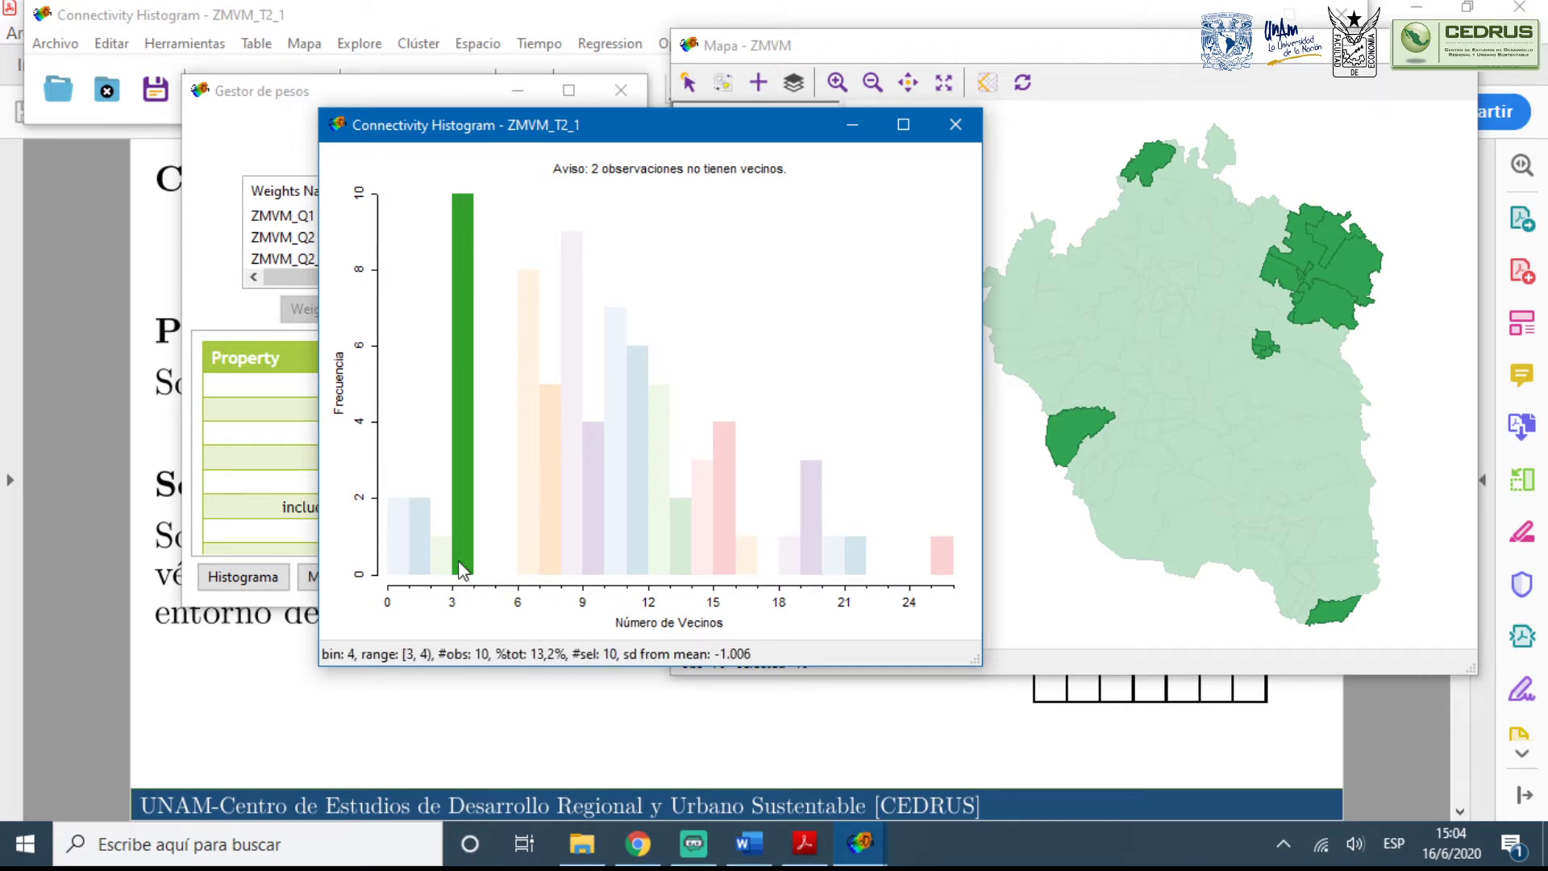
click(458, 559)
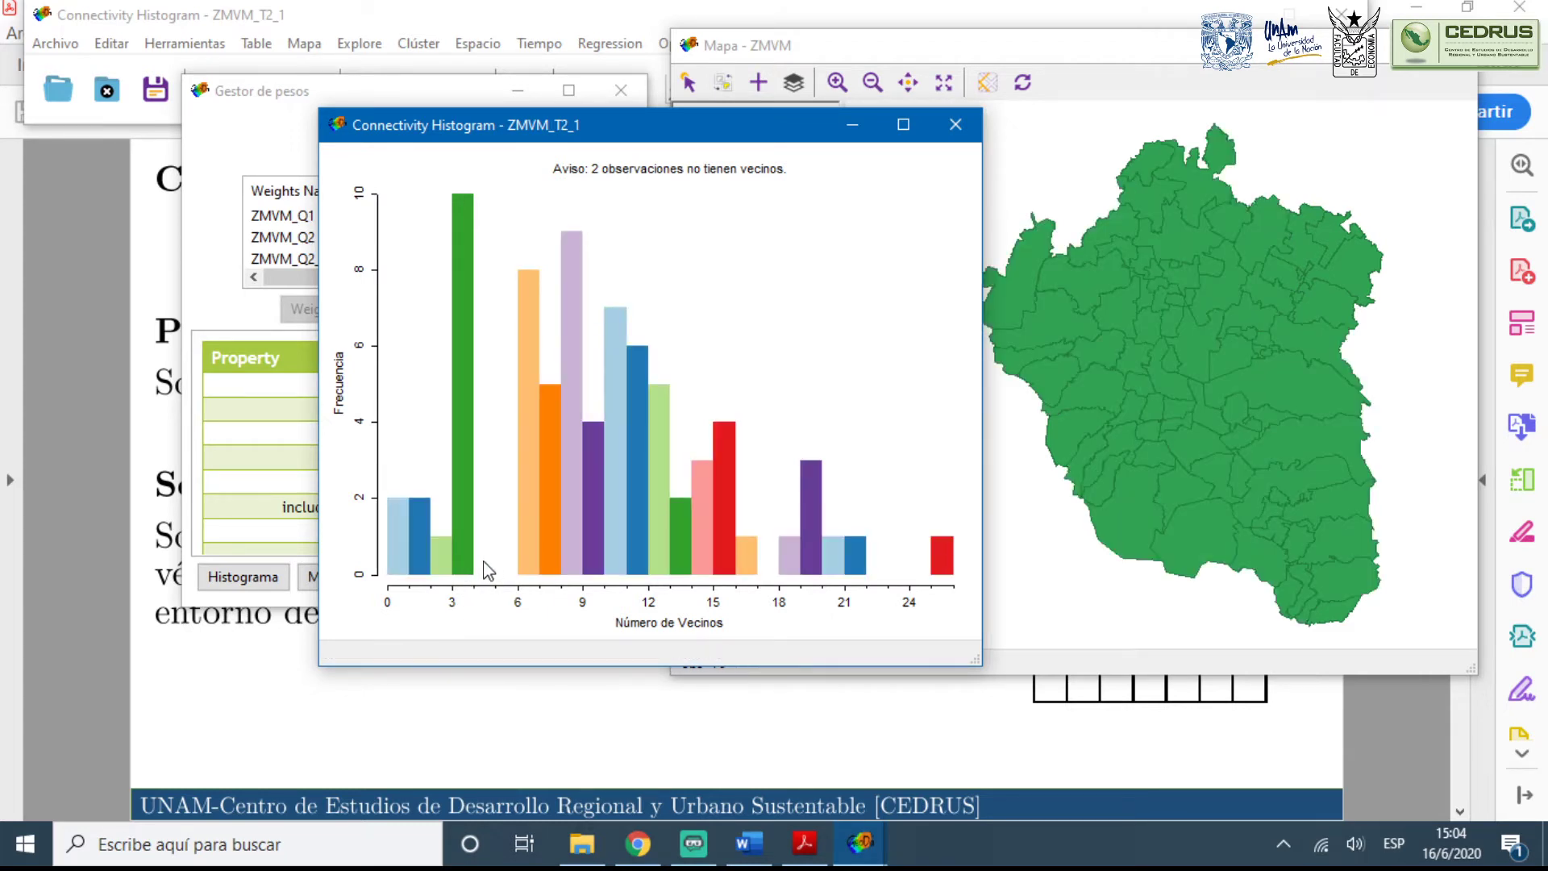
click(529, 564)
click(571, 565)
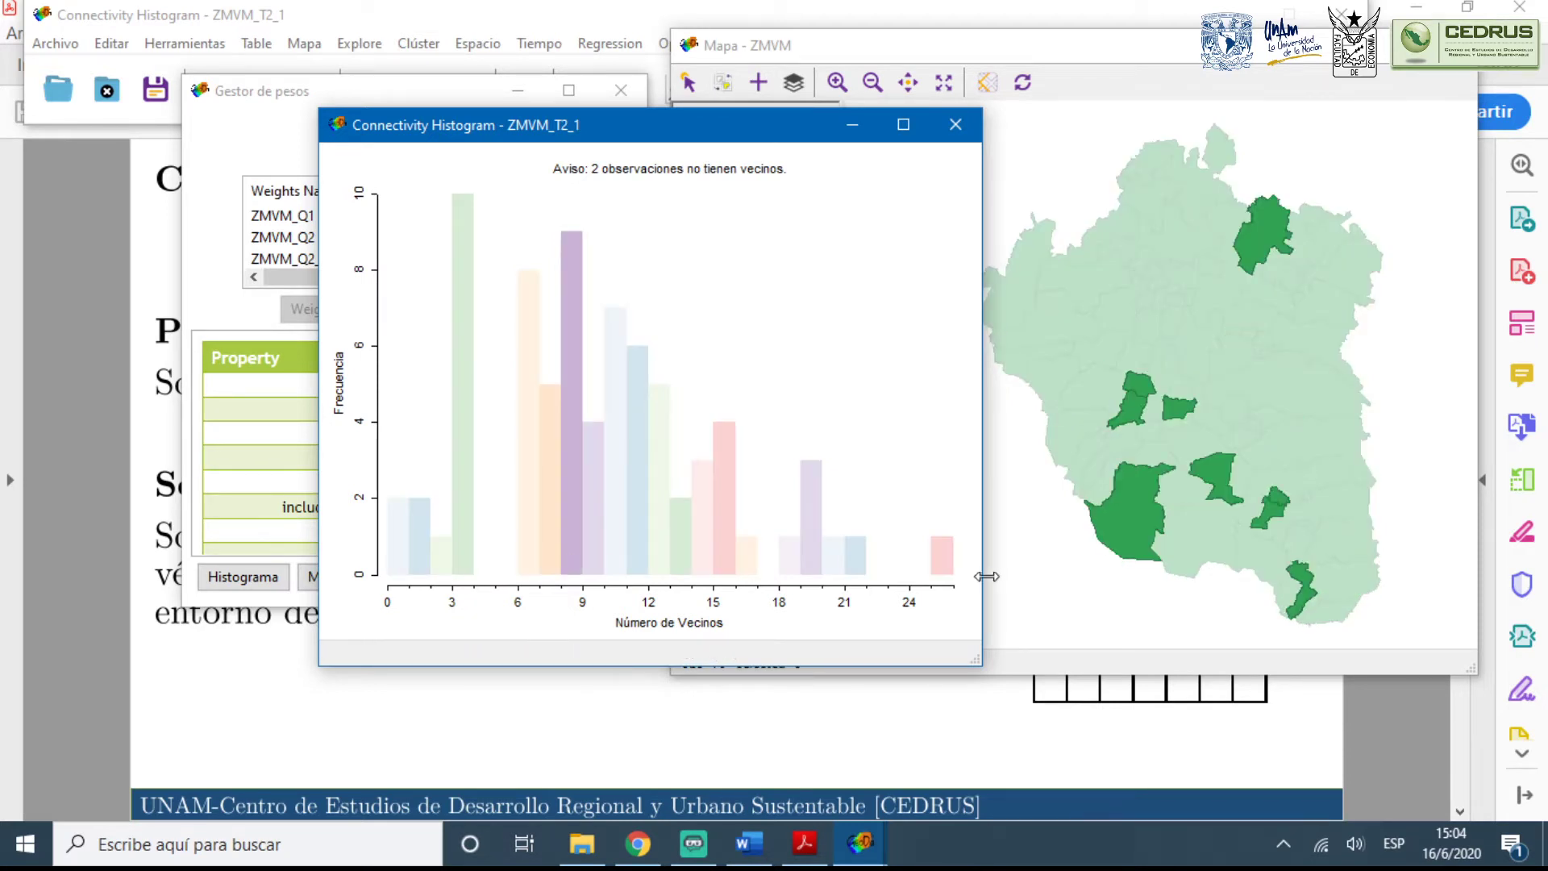
Examine on the map the municipalities behind each histogram bar, from the highest neighbor count down to 10
click(945, 566)
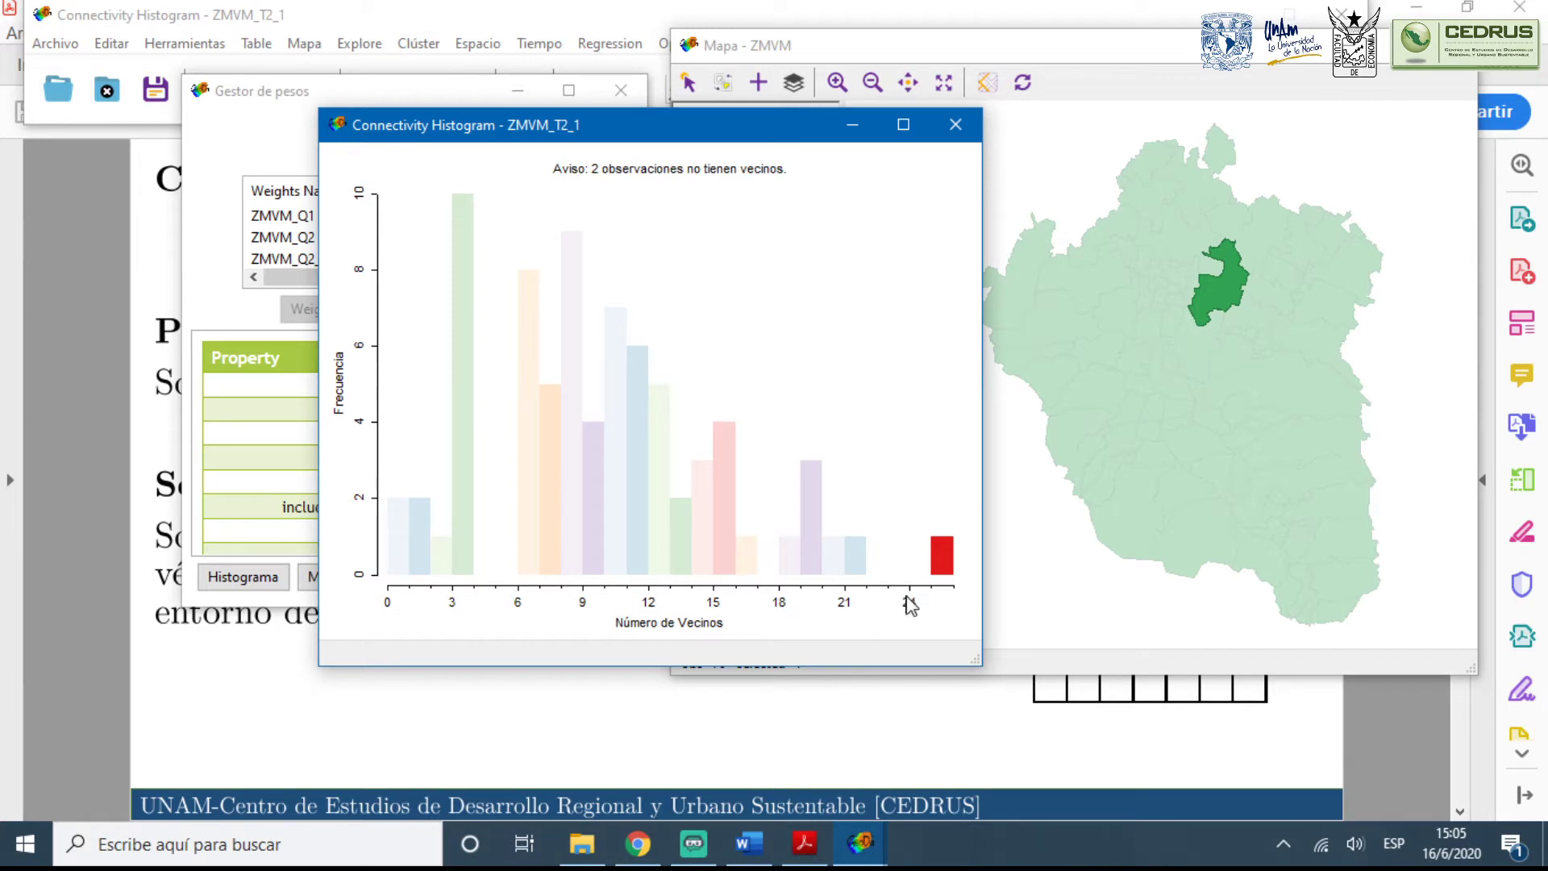
click(856, 561)
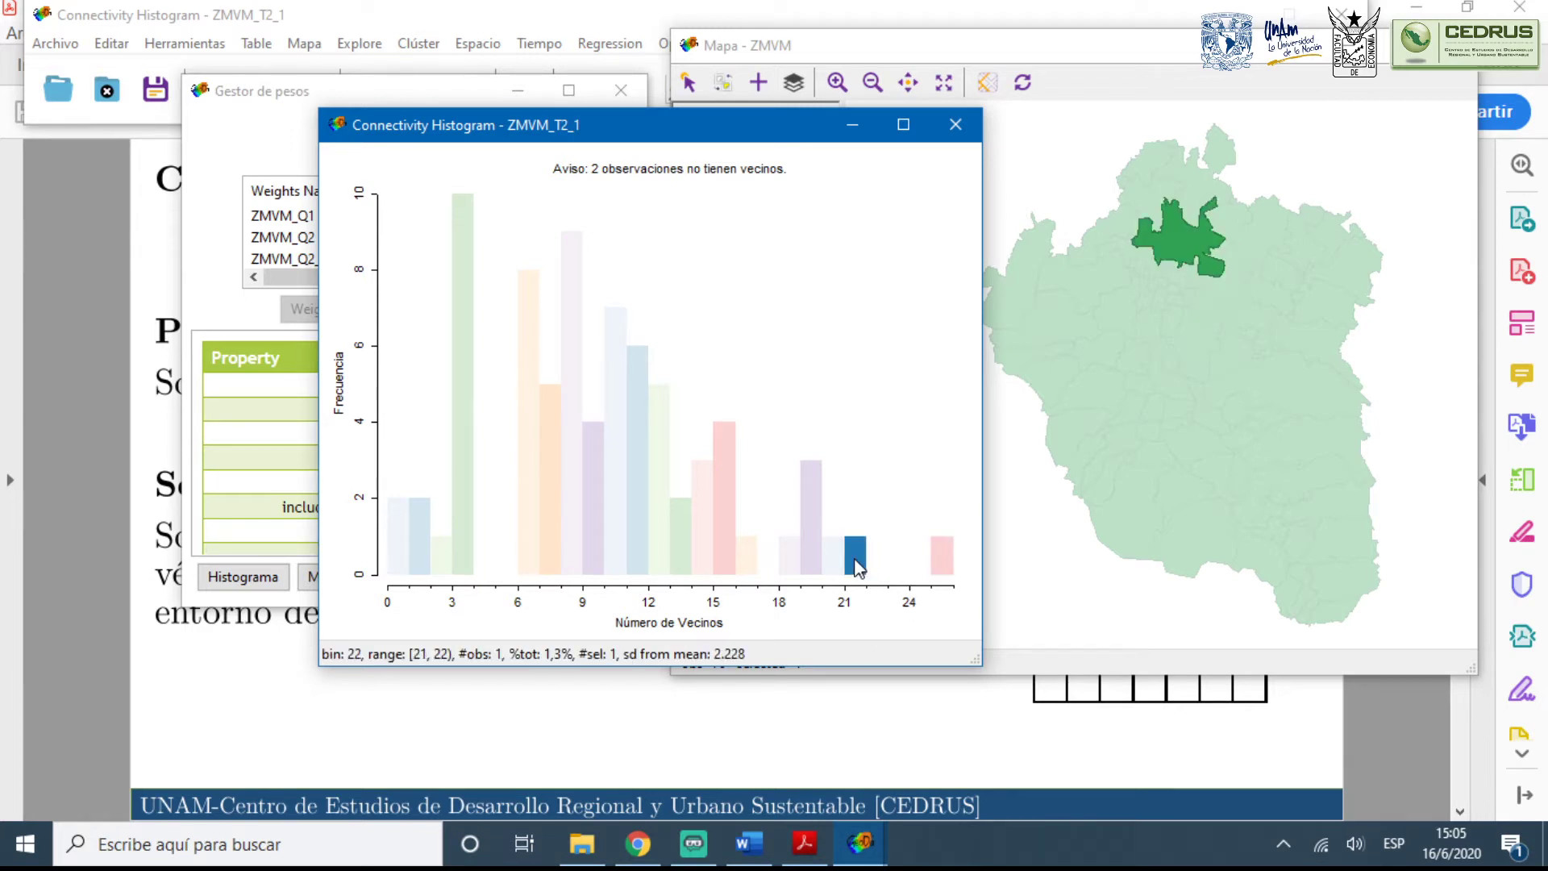
click(813, 564)
click(795, 559)
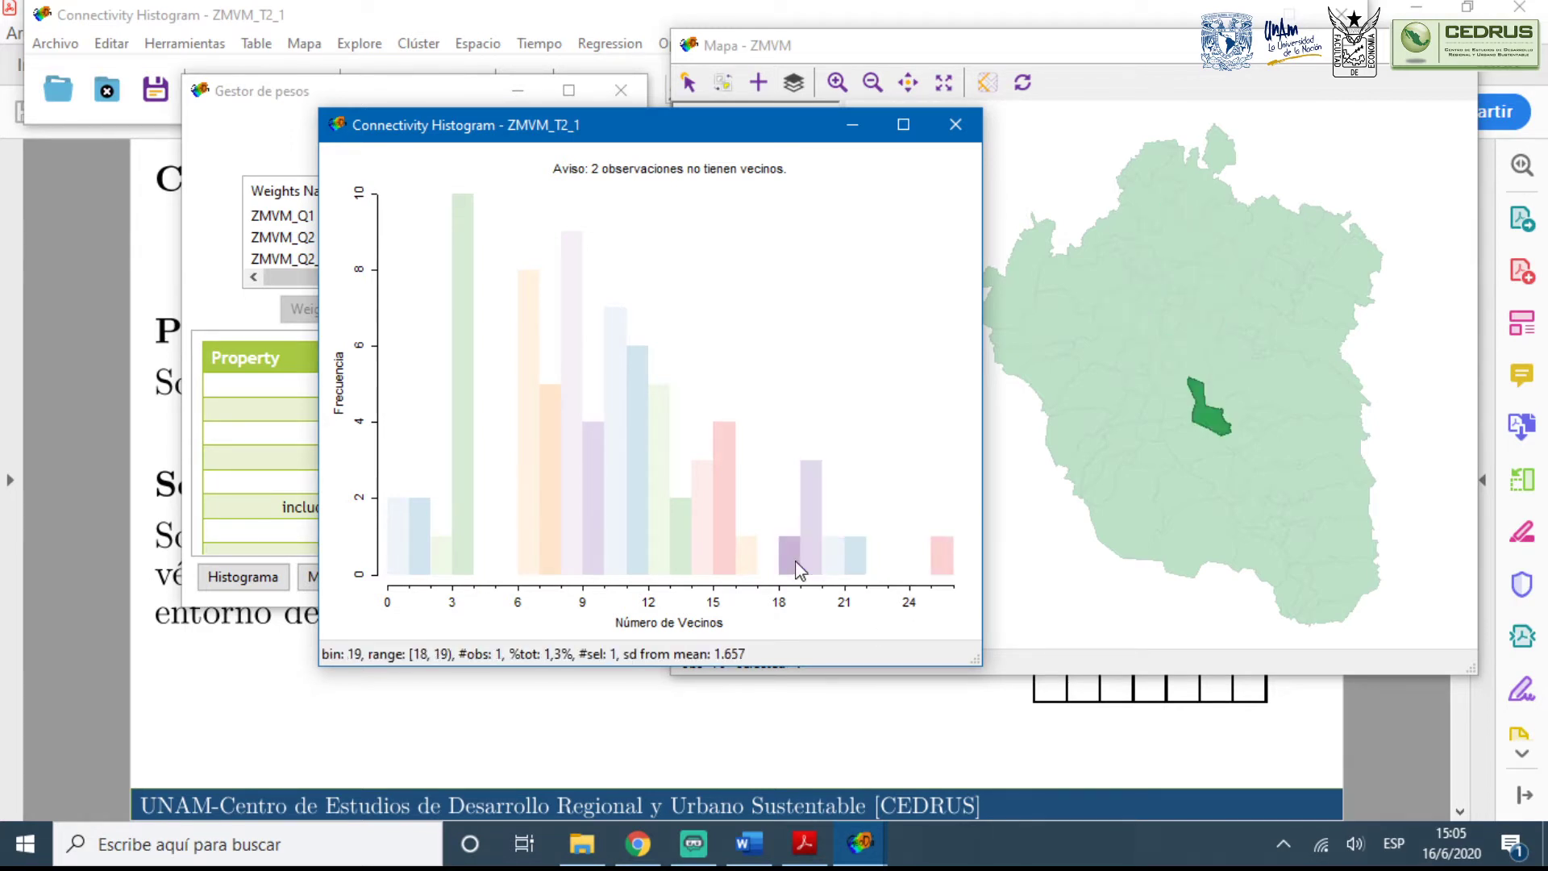
click(746, 563)
click(722, 564)
click(695, 555)
click(681, 562)
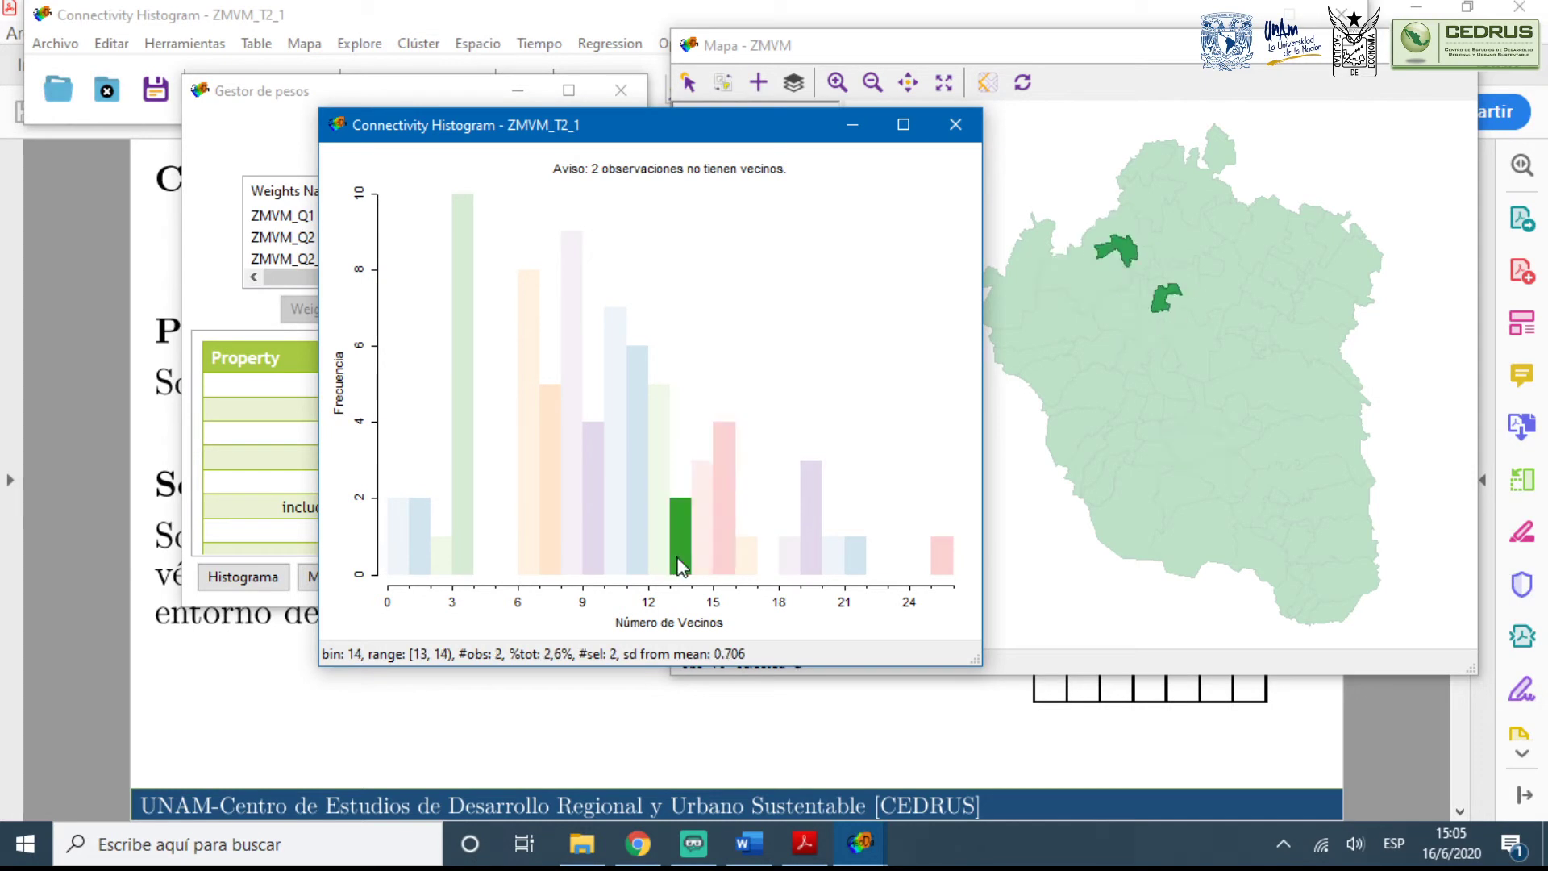
click(658, 564)
click(621, 562)
click(606, 559)
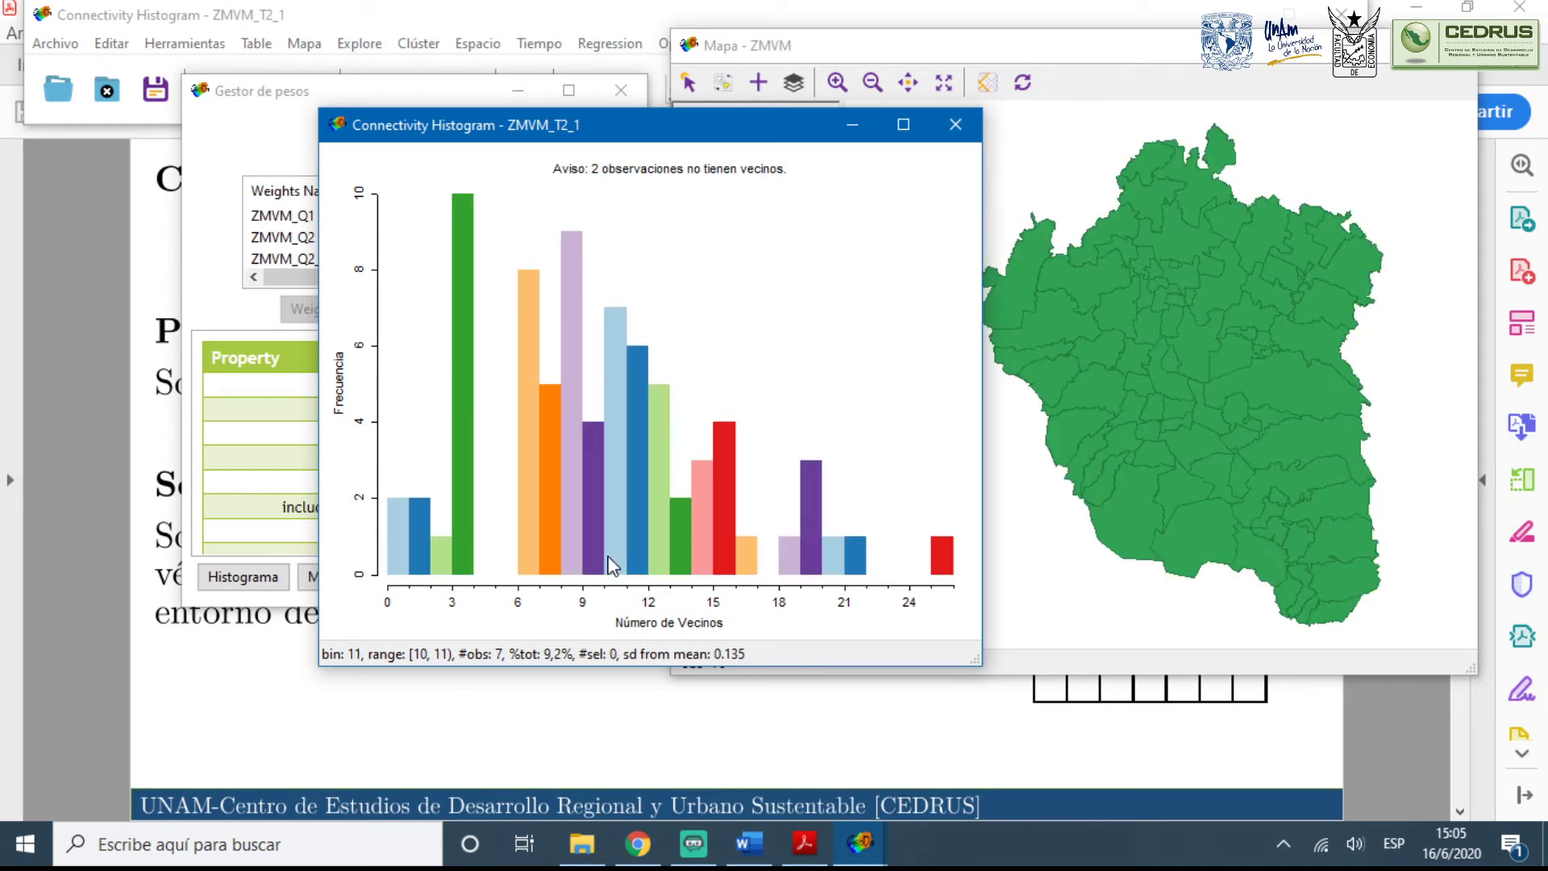
Examine on the map the municipalities with 0 to 3 neighbors, leaving 3 selected, and minimize the histogram
click(406, 560)
click(422, 564)
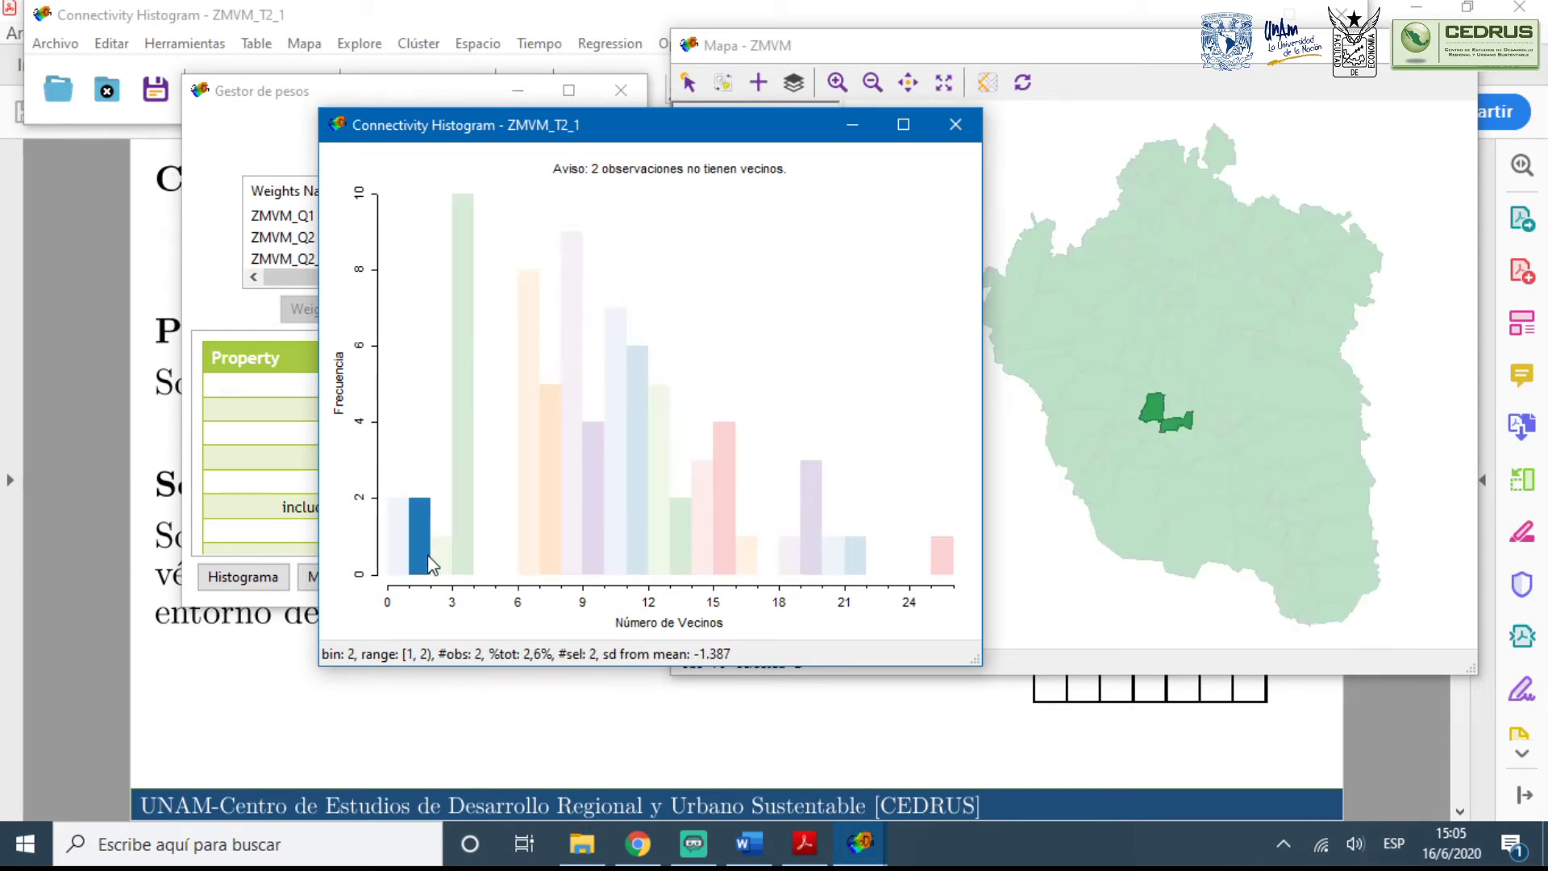
click(442, 567)
click(459, 562)
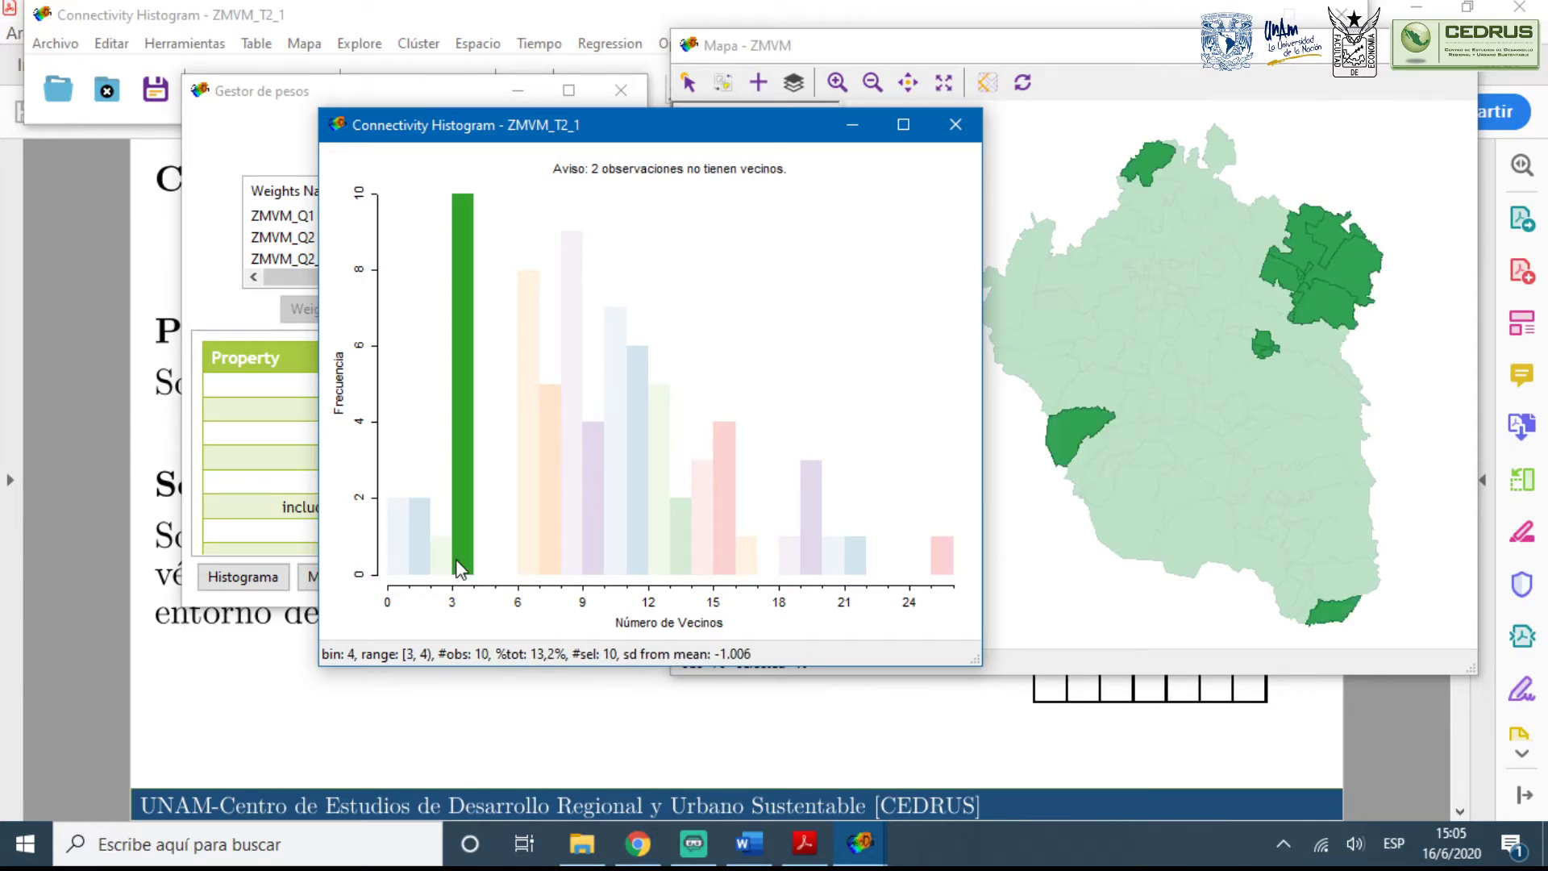
click(851, 129)
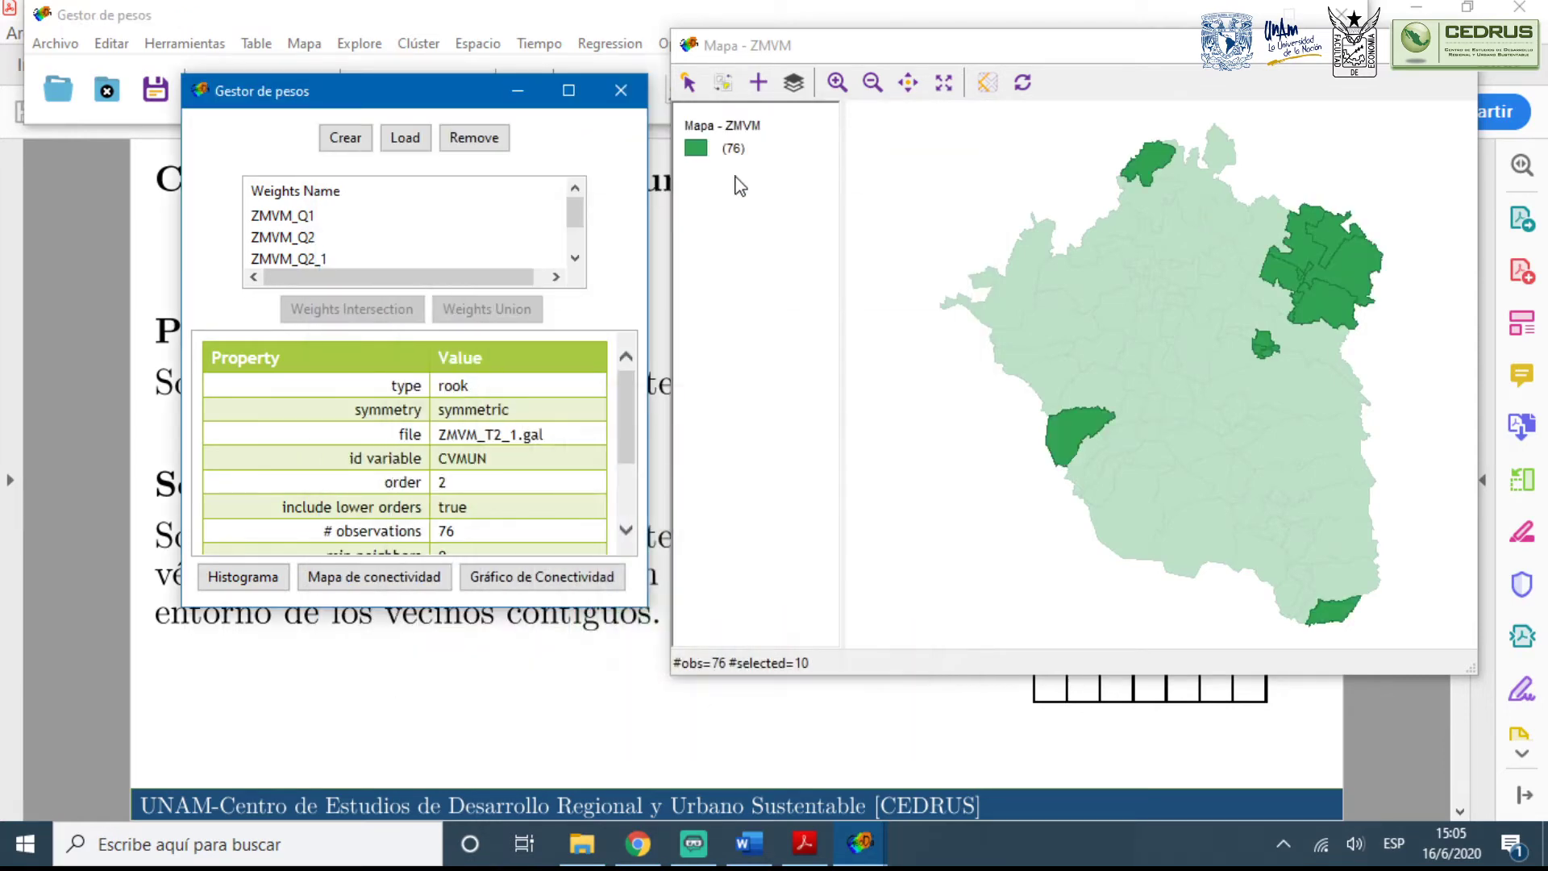
Open the ZMVM_T2_1 connectivity map and examine the neighbors of individual municipalities in the center and east
click(384, 575)
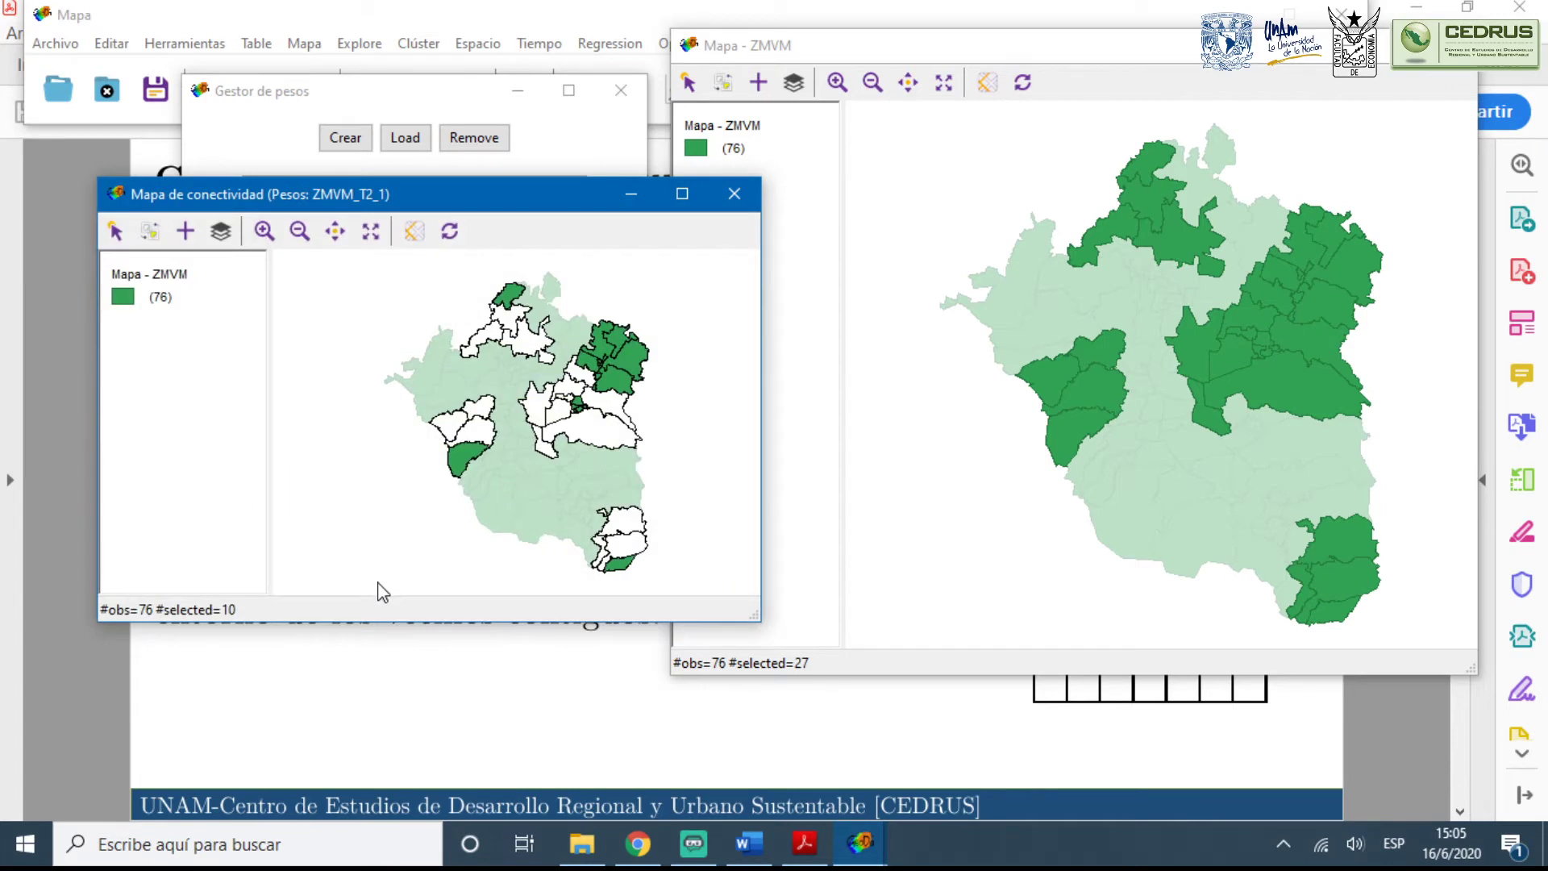
click(642, 524)
click(717, 436)
click(620, 460)
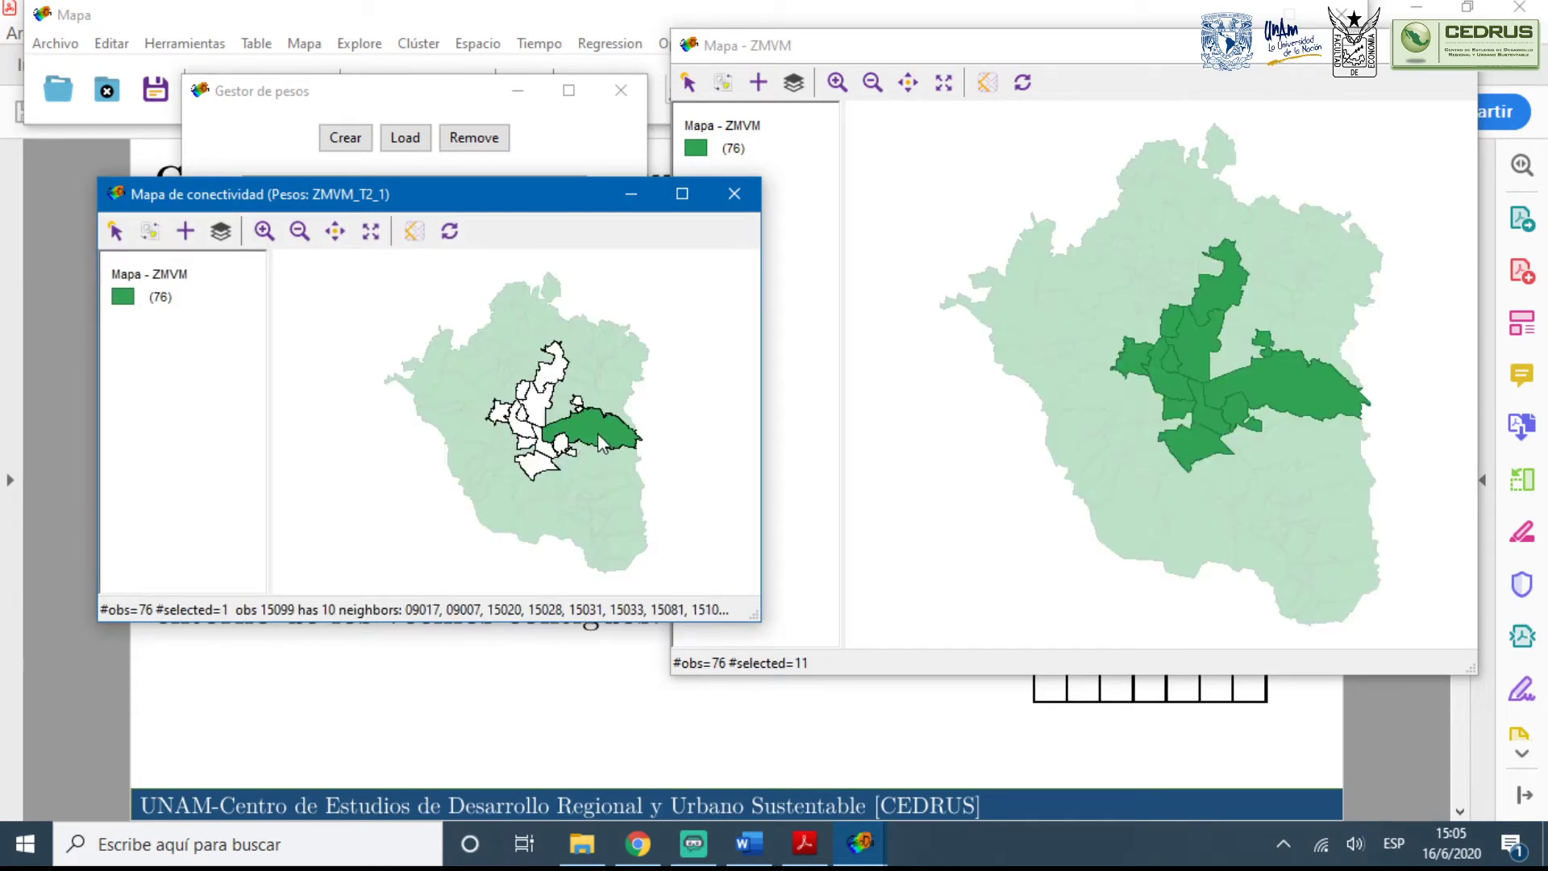
click(562, 453)
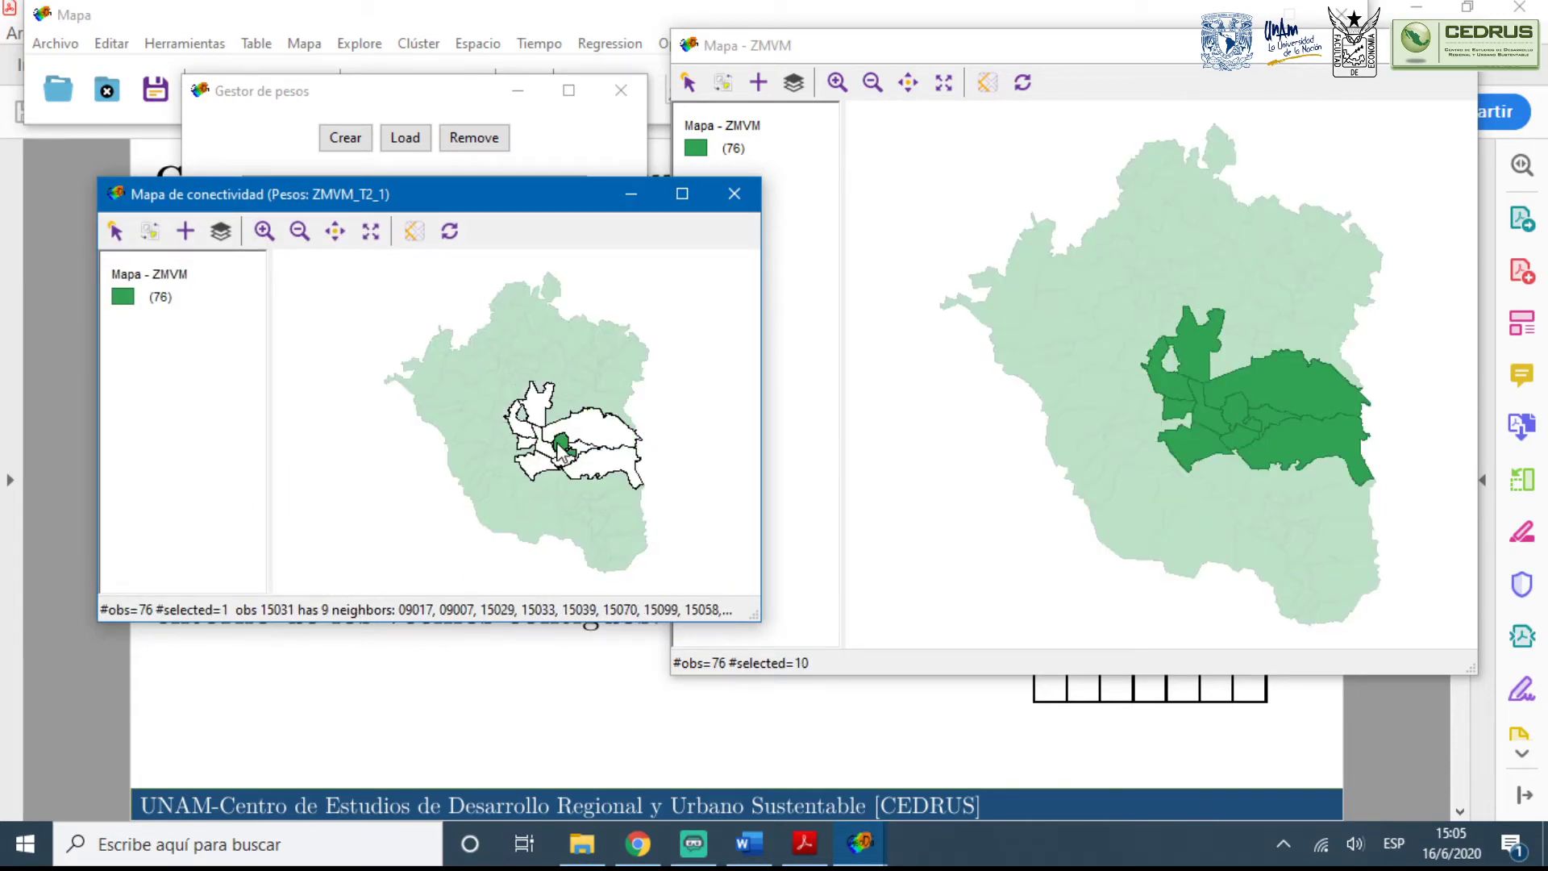
Examine neighbors of central, western and northeastern municipalities on the ZMVM_T2_1 connectivity map, moving its window clear of the main map, and close it
click(539, 391)
click(556, 408)
click(546, 425)
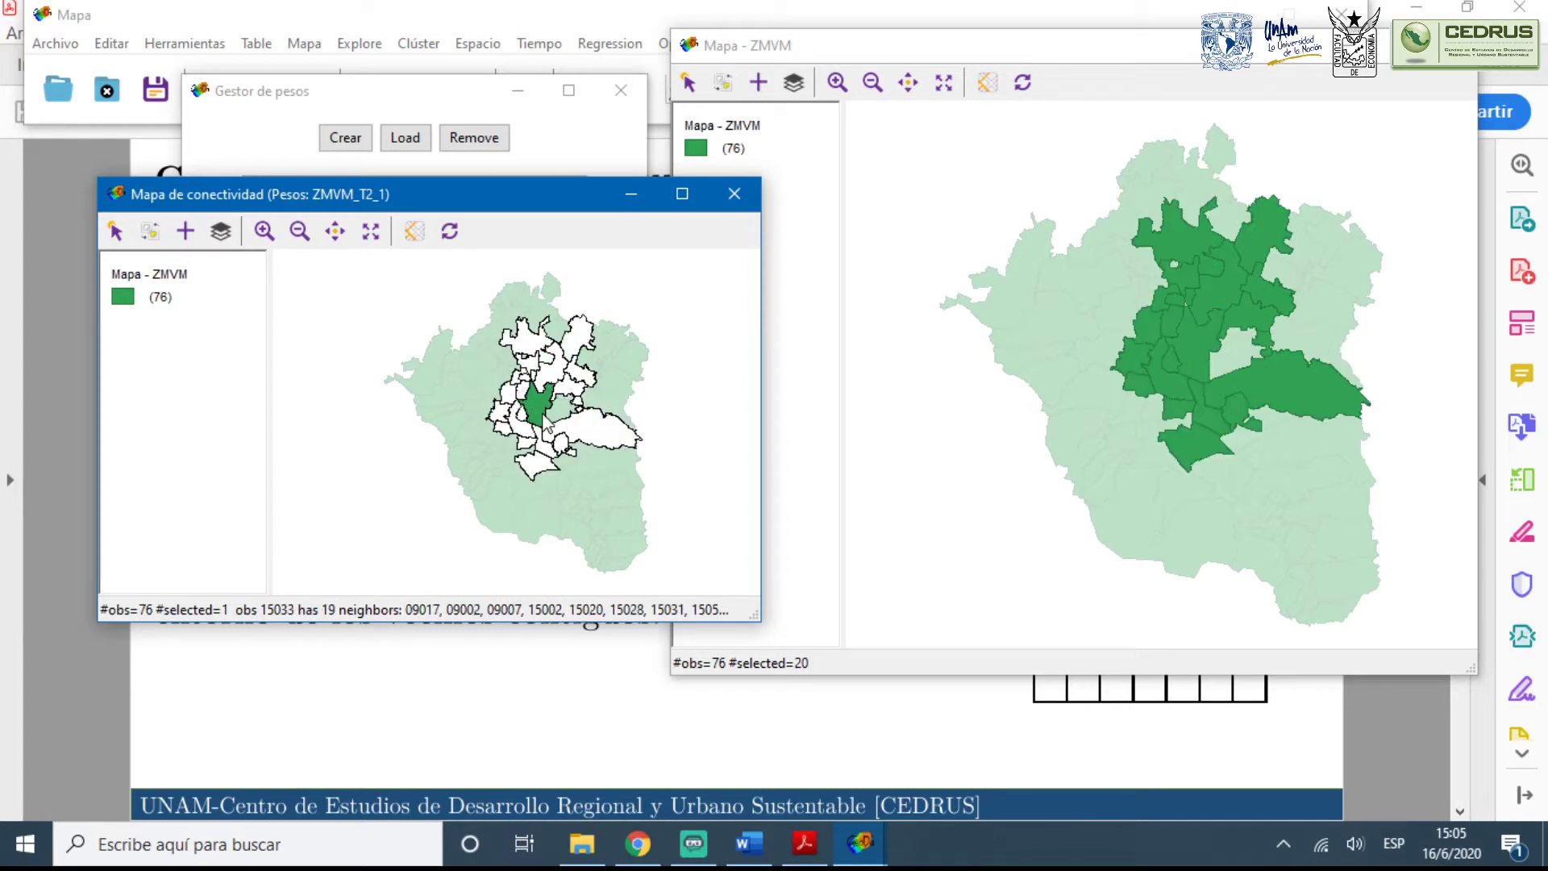
click(502, 395)
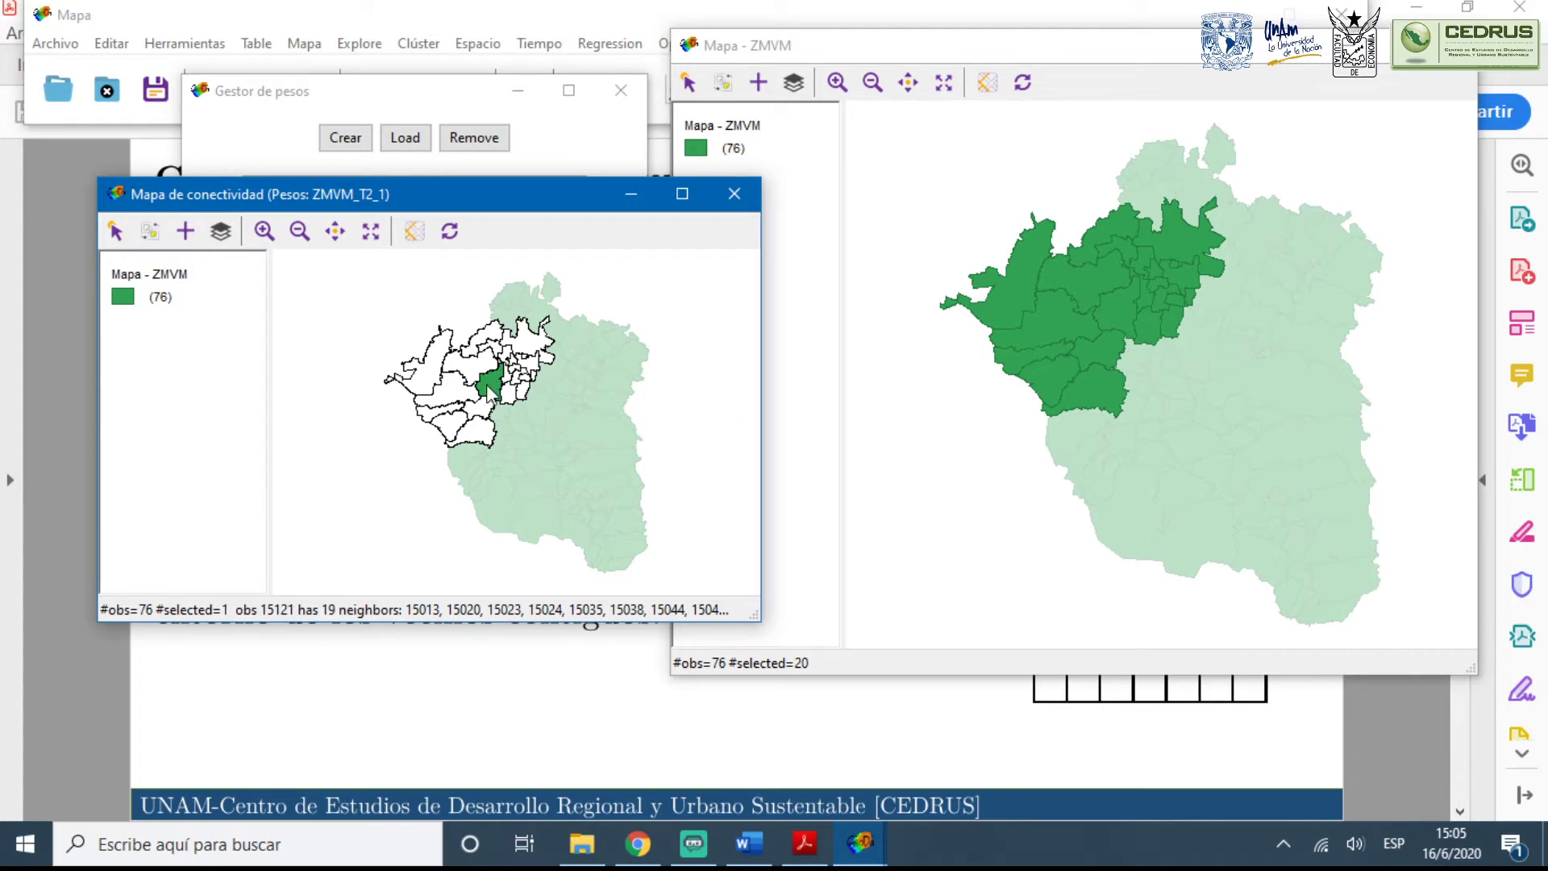
drag(427, 189, 932, 387)
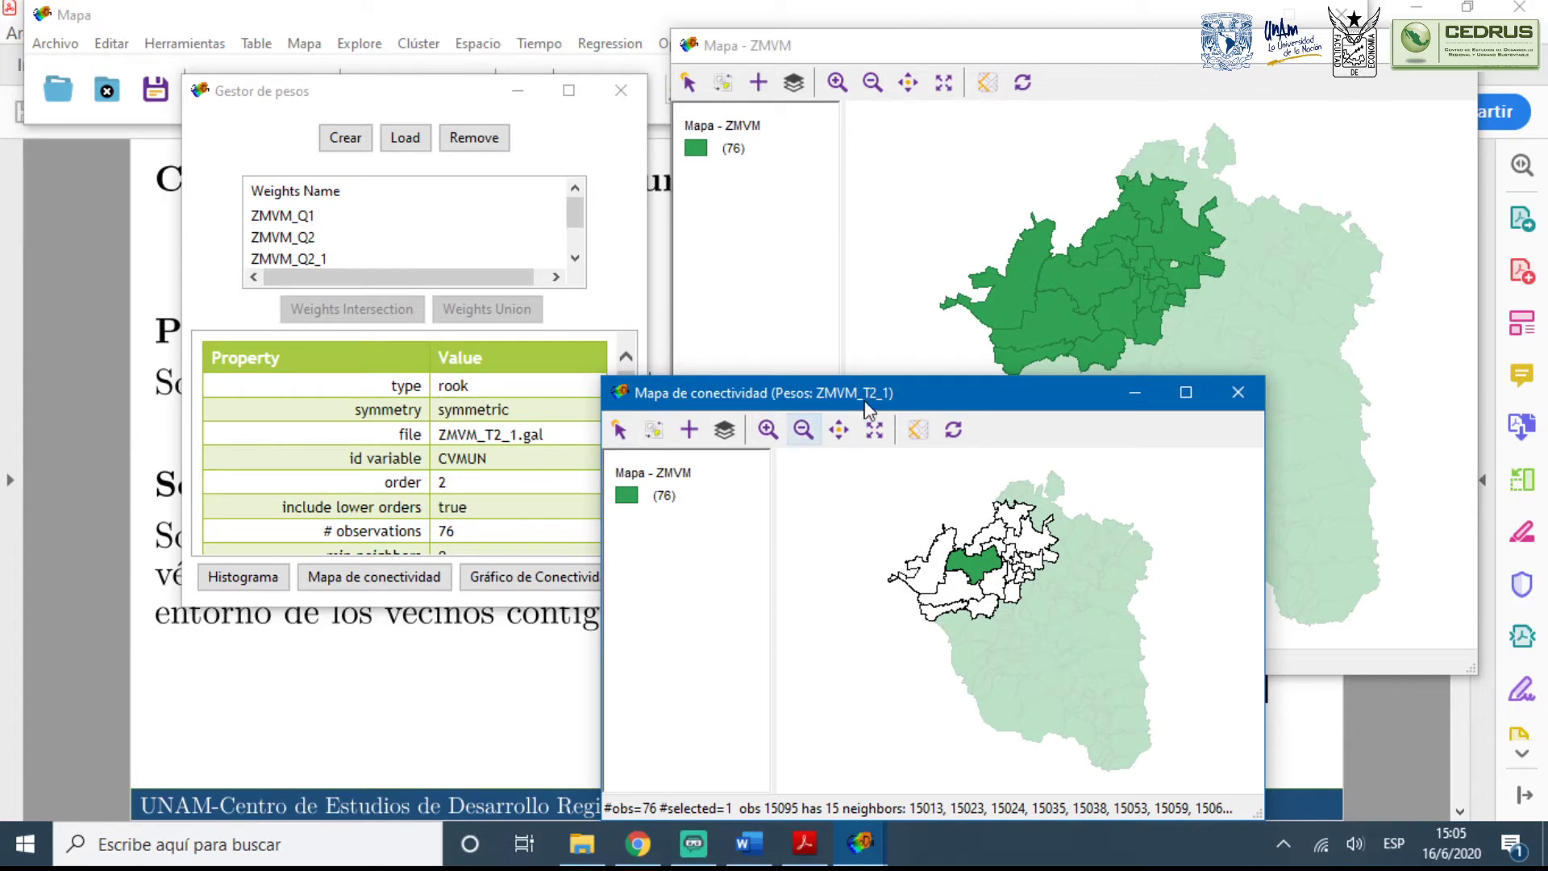
drag(962, 393, 682, 149)
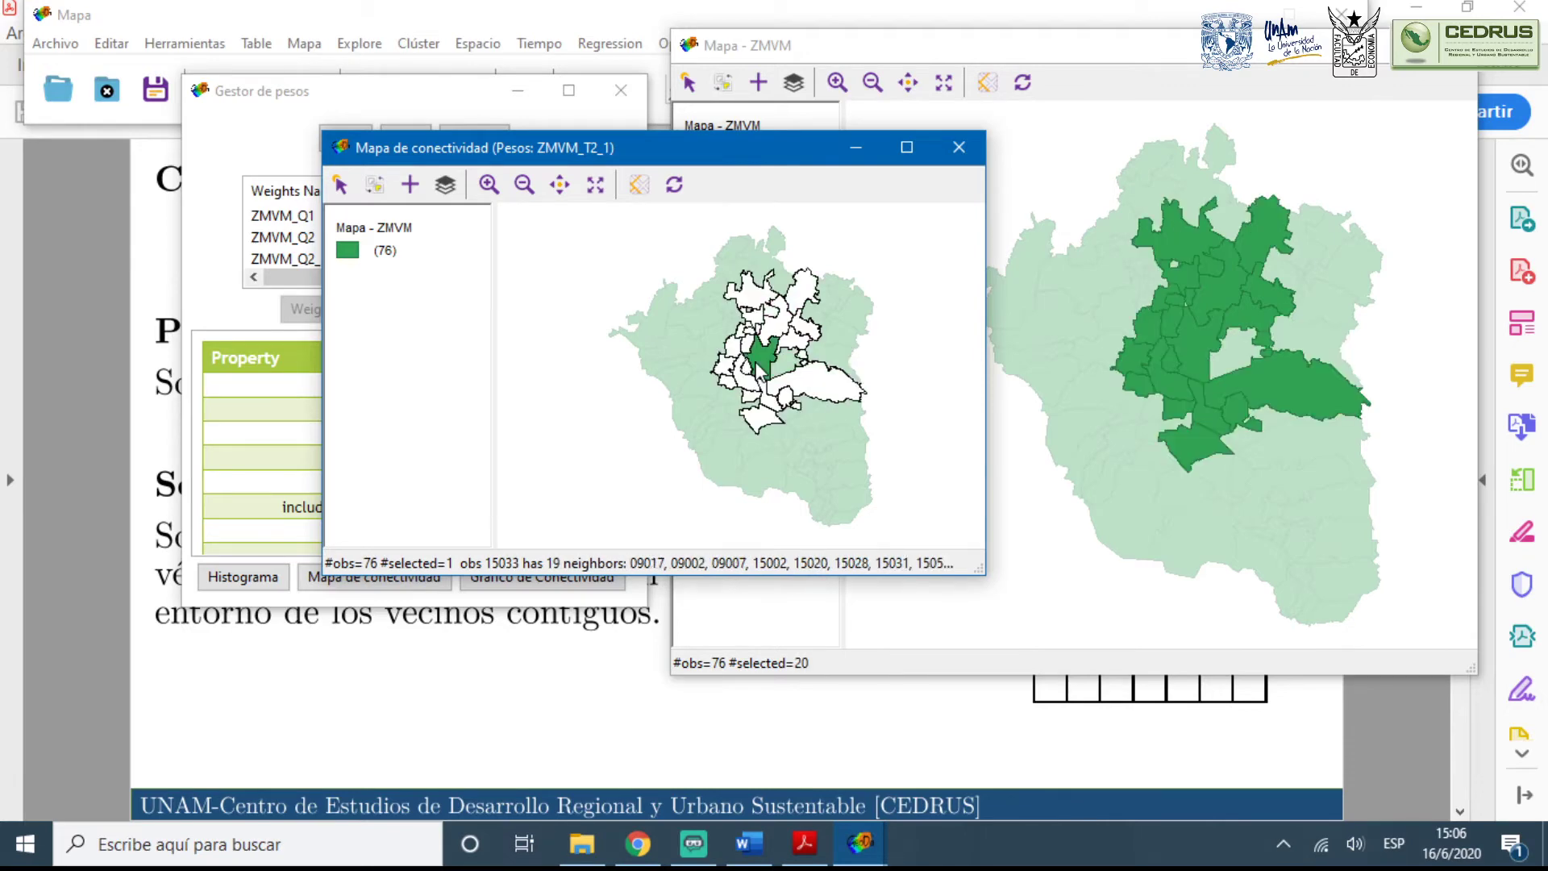
drag(777, 156, 1059, 200)
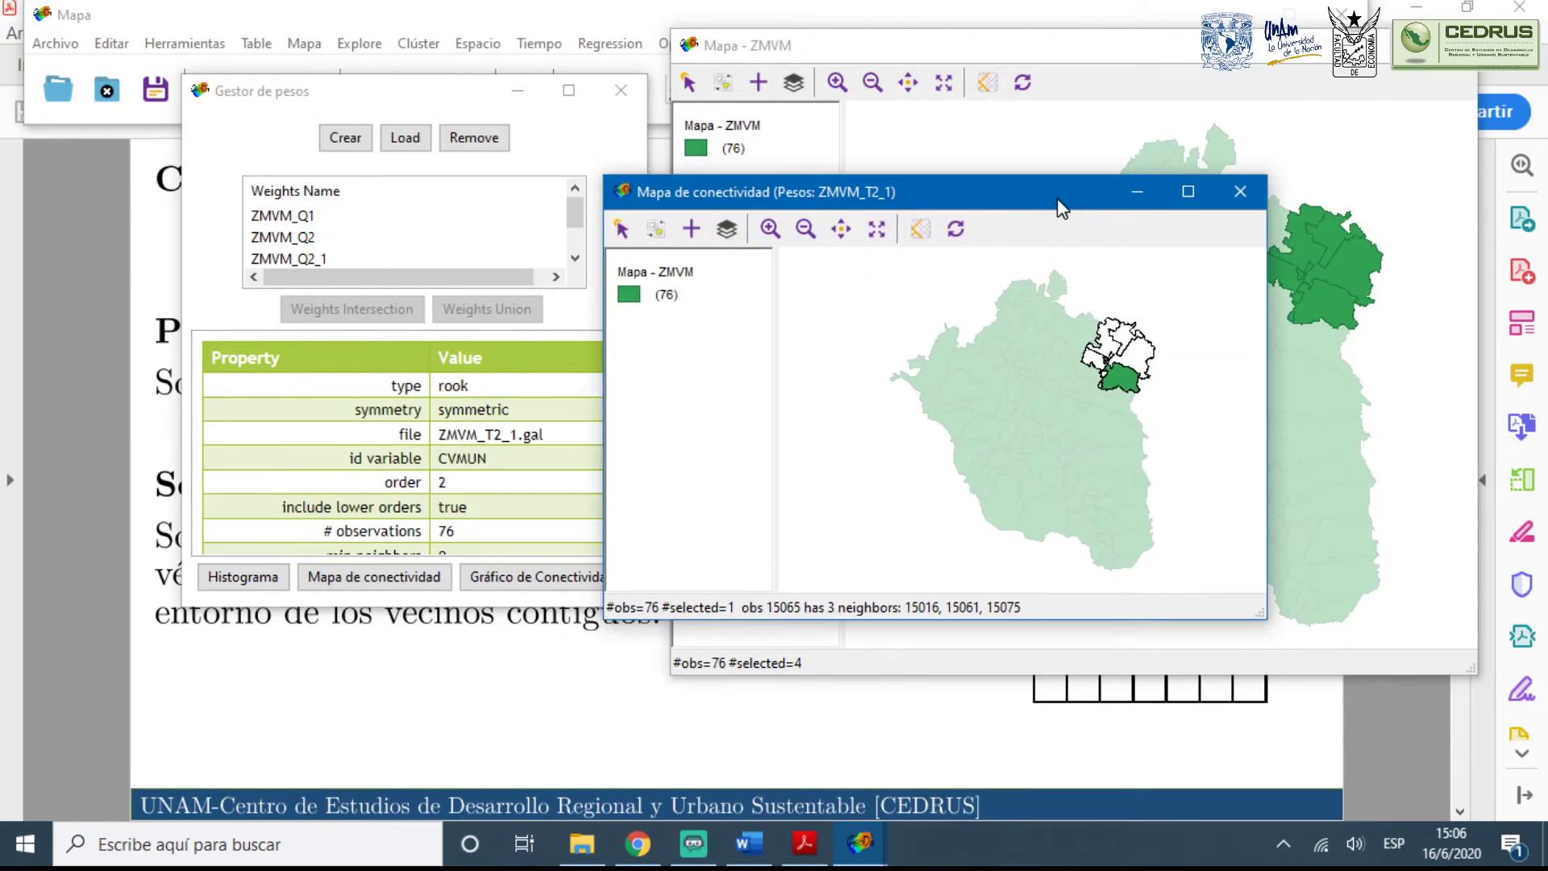
click(1239, 192)
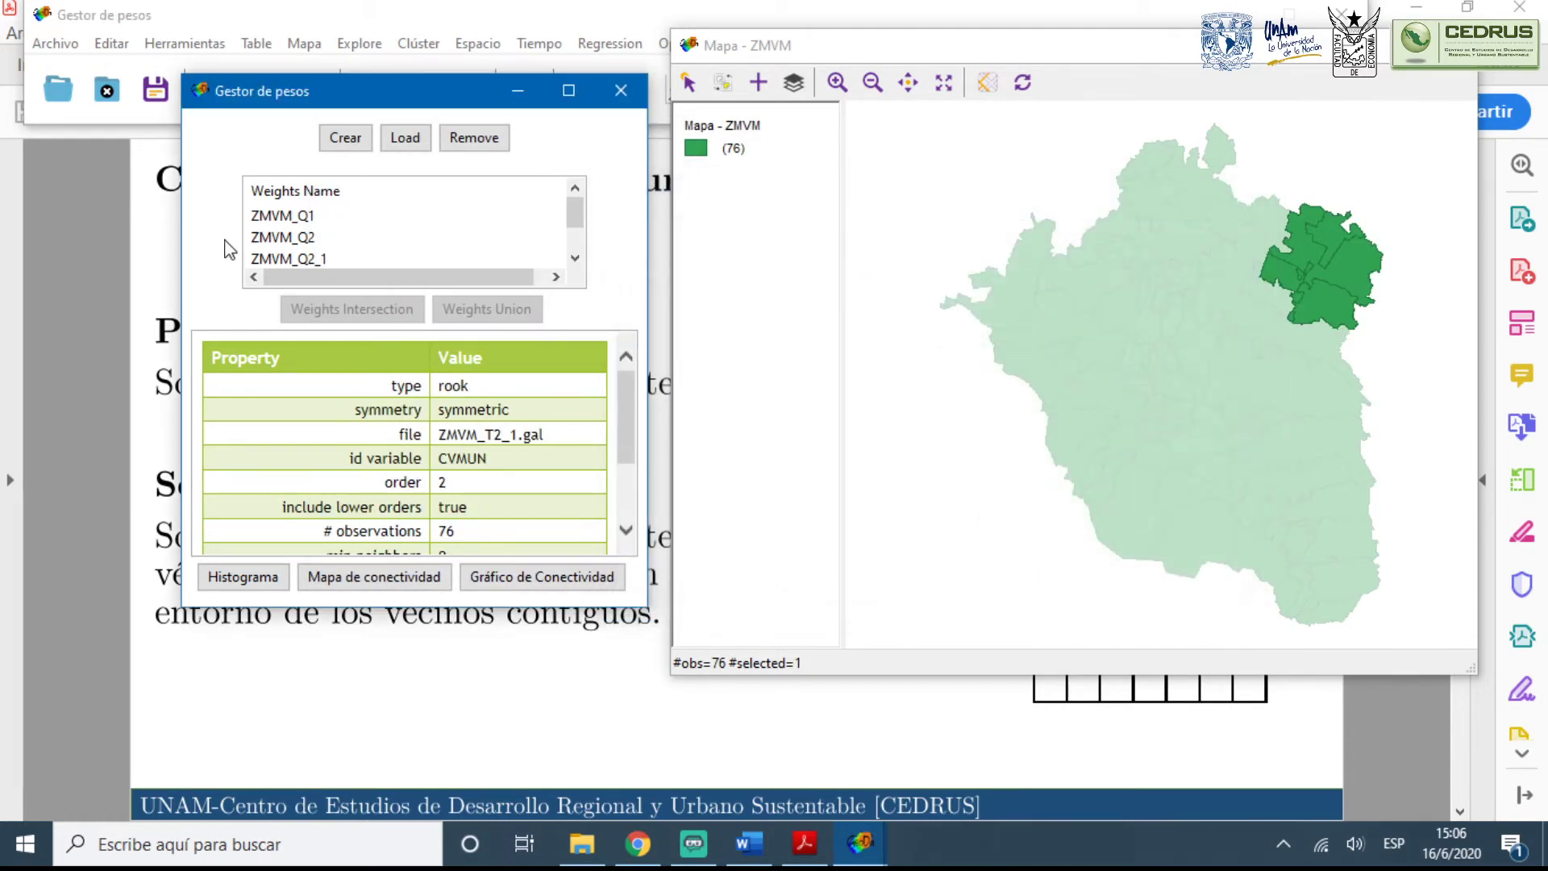
Open the connectivity map of the ZMVM_Q1 weights, examine municipalities' first-order queen neighbors, and minimize the map
click(316, 218)
click(352, 582)
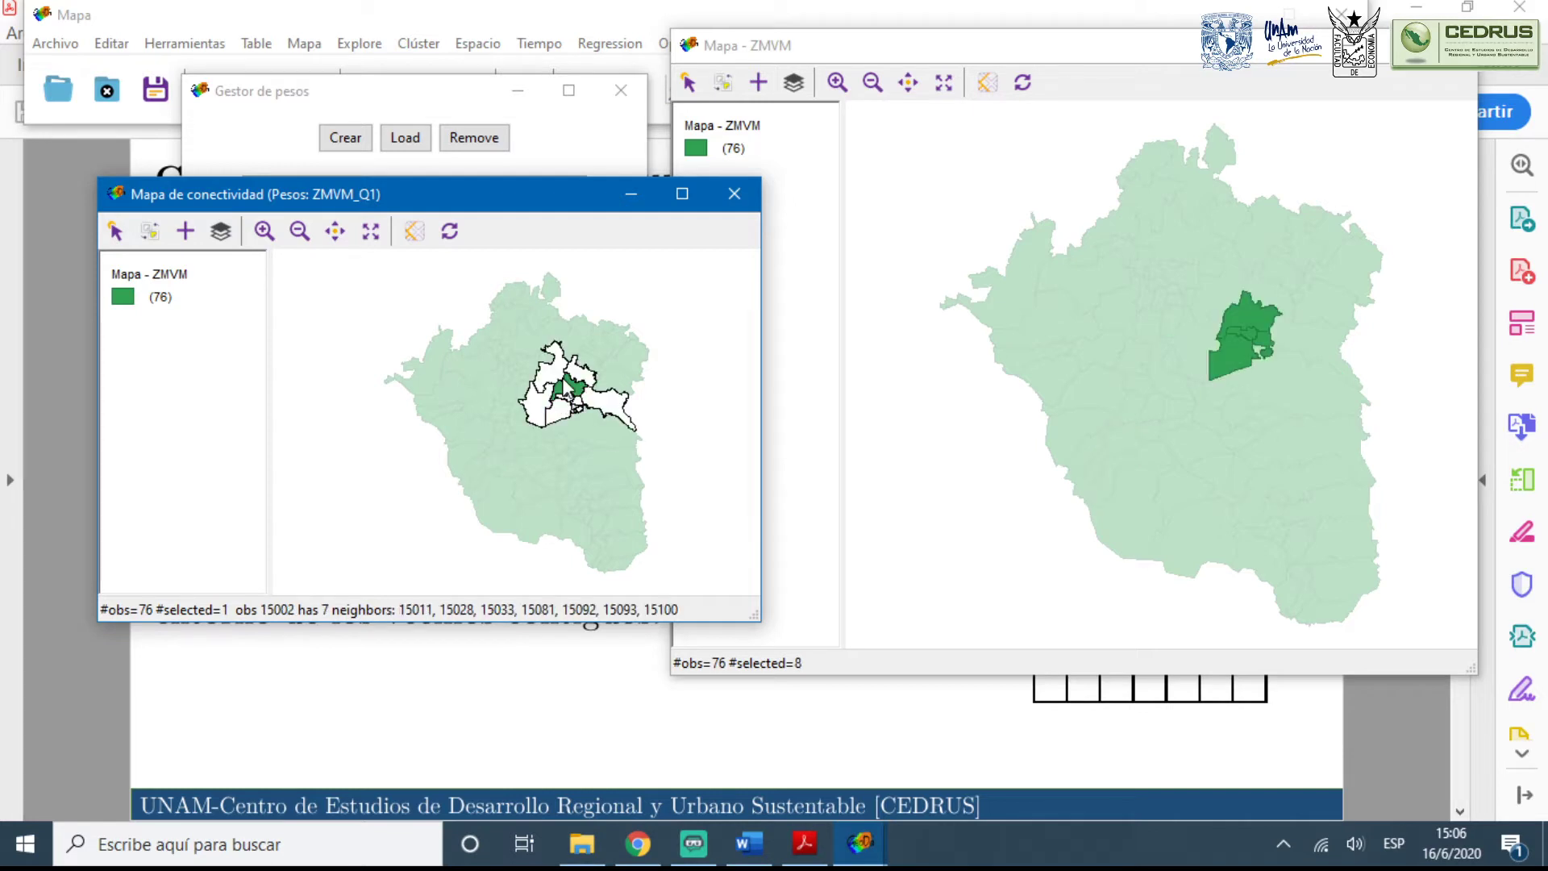
click(630, 194)
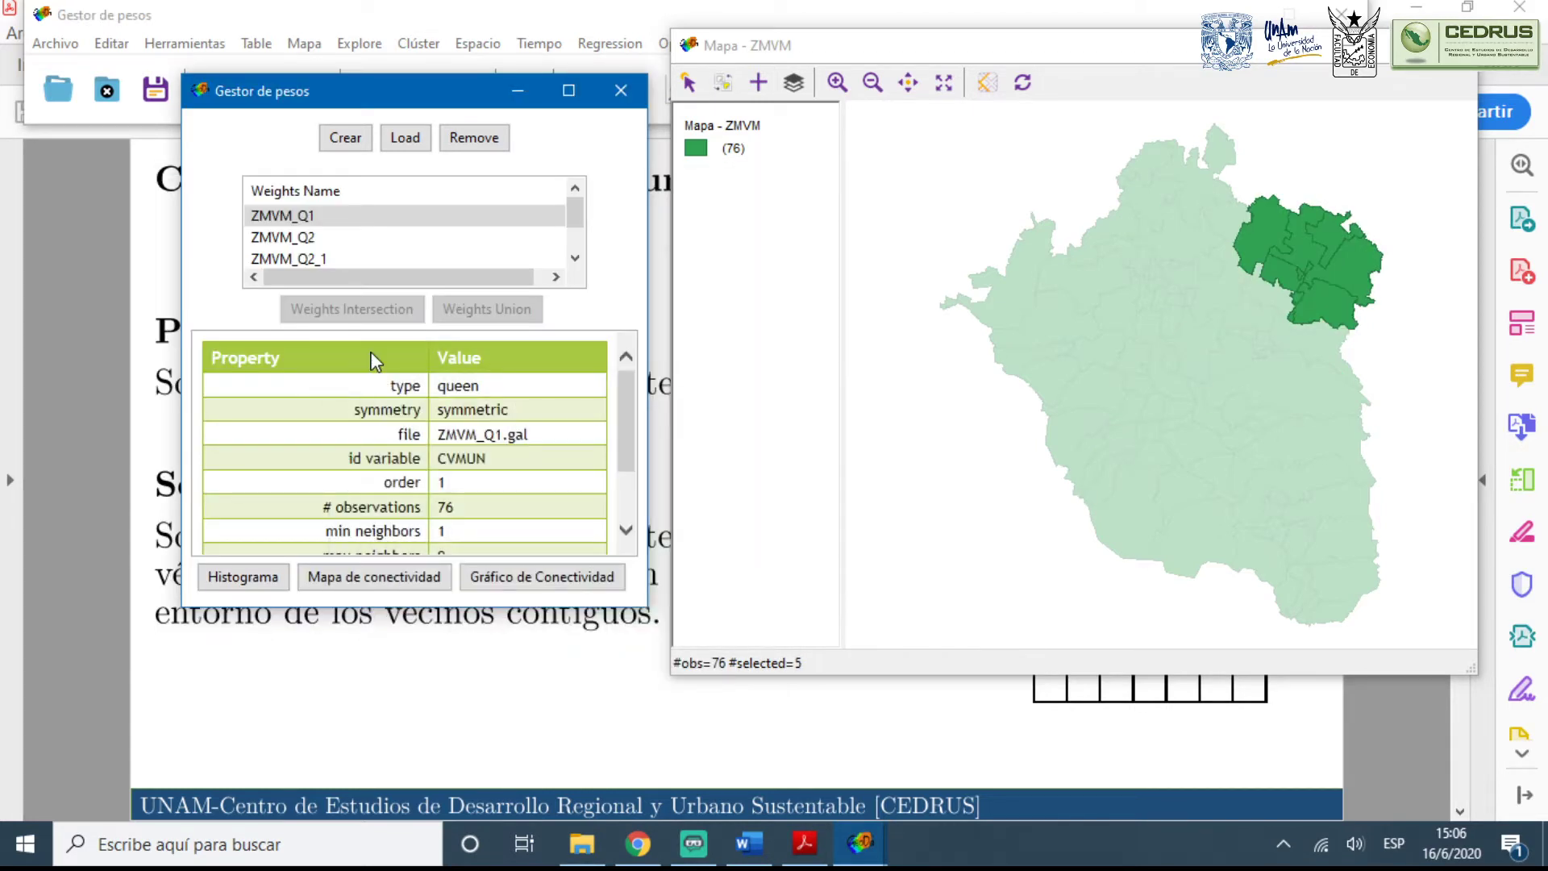
Open the ZMVM_Q1 connectivity graph, maximize it to examine the links between individual municipalities and their neighbors, and minimize it
click(541, 578)
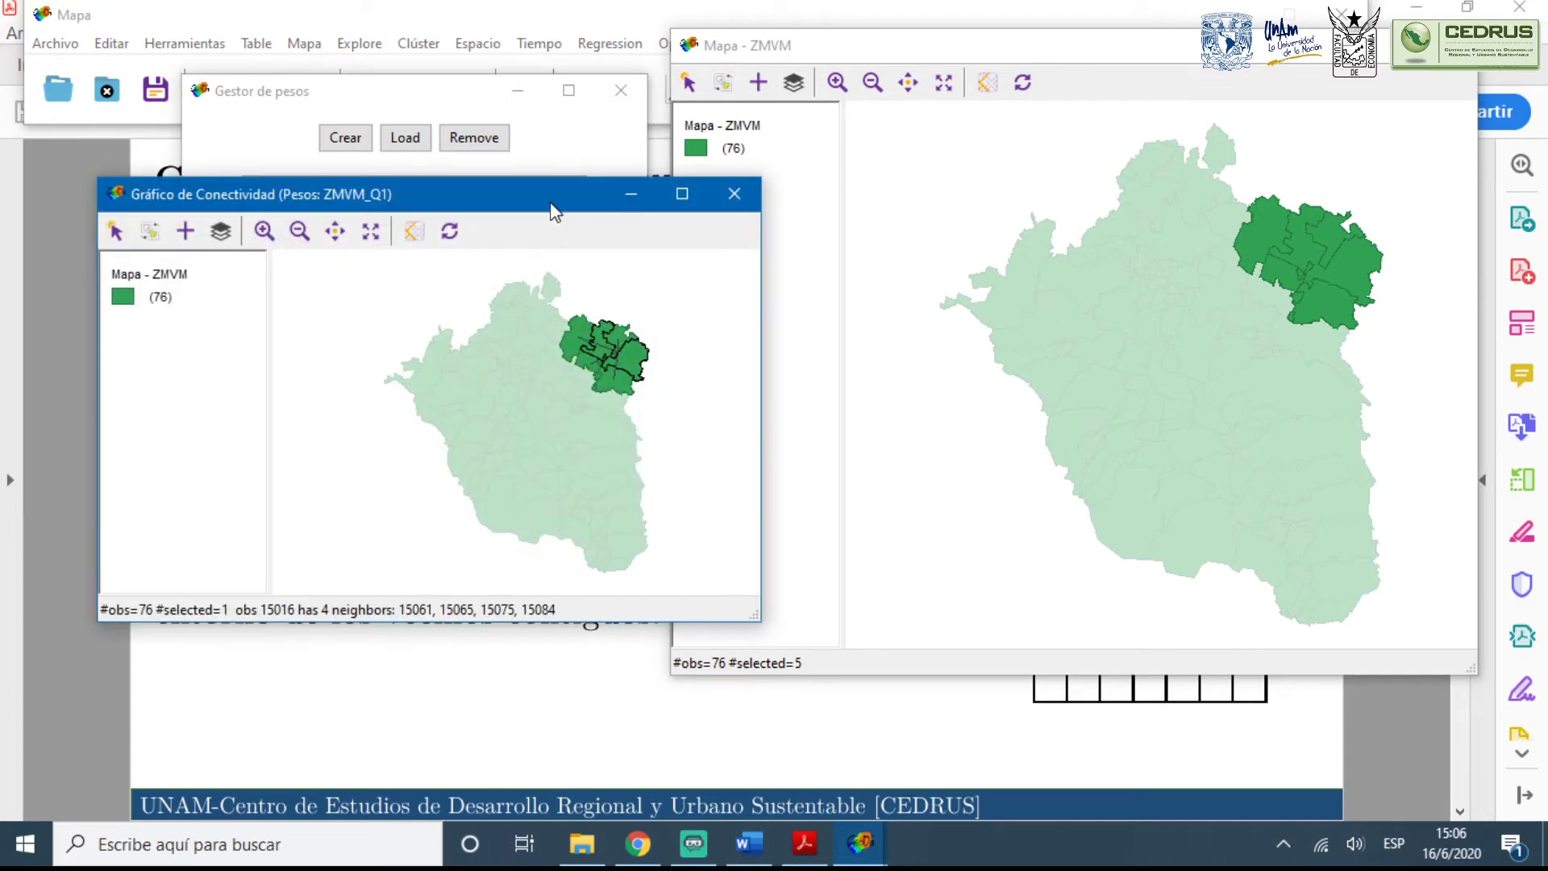
drag(553, 203, 974, 141)
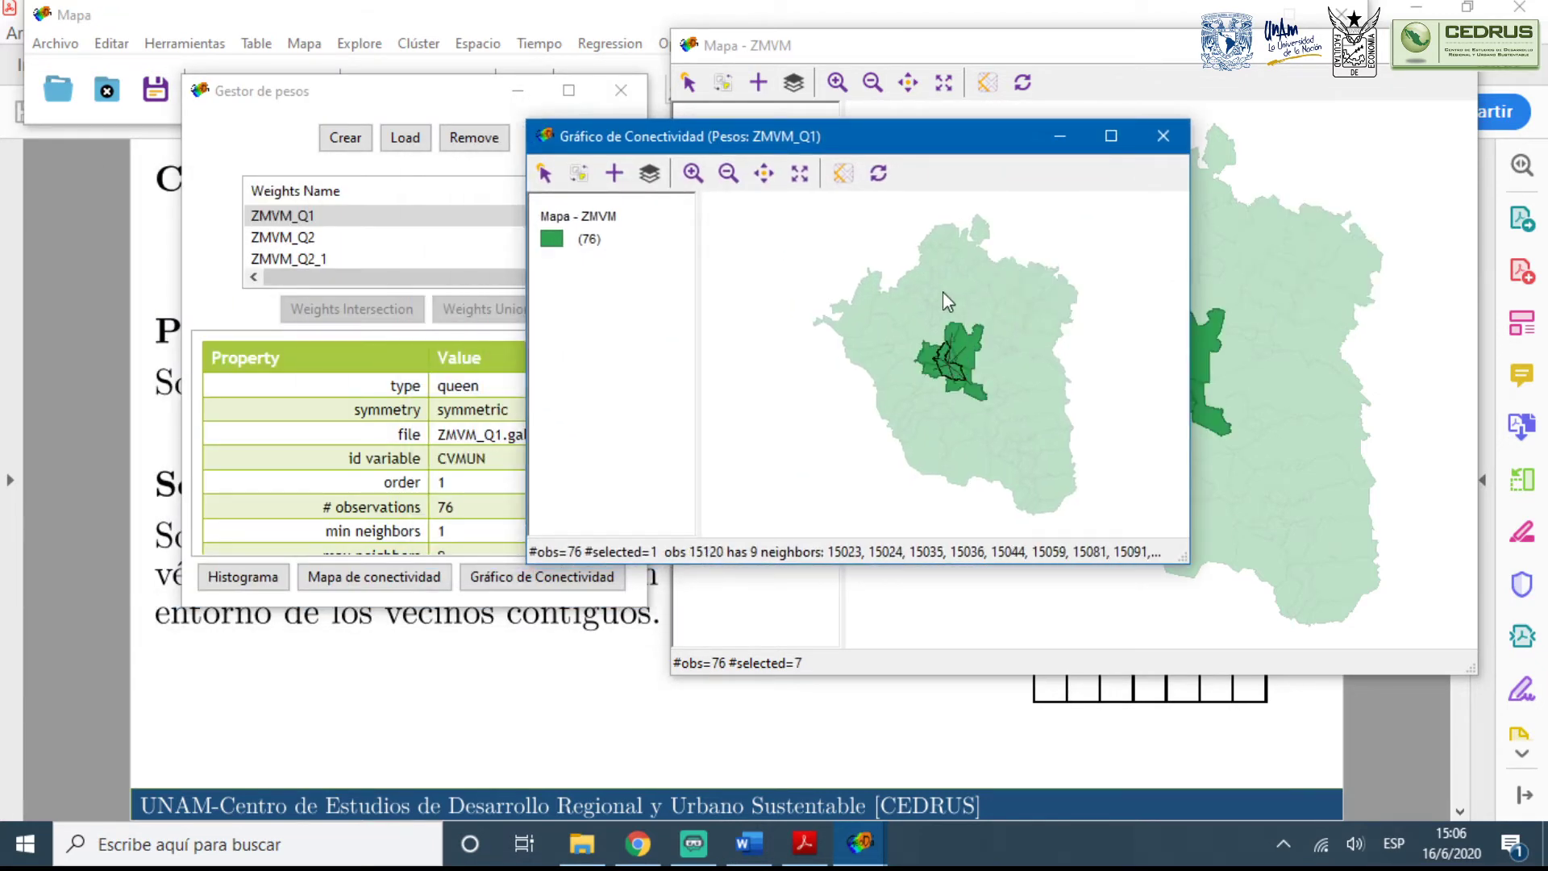
click(1111, 135)
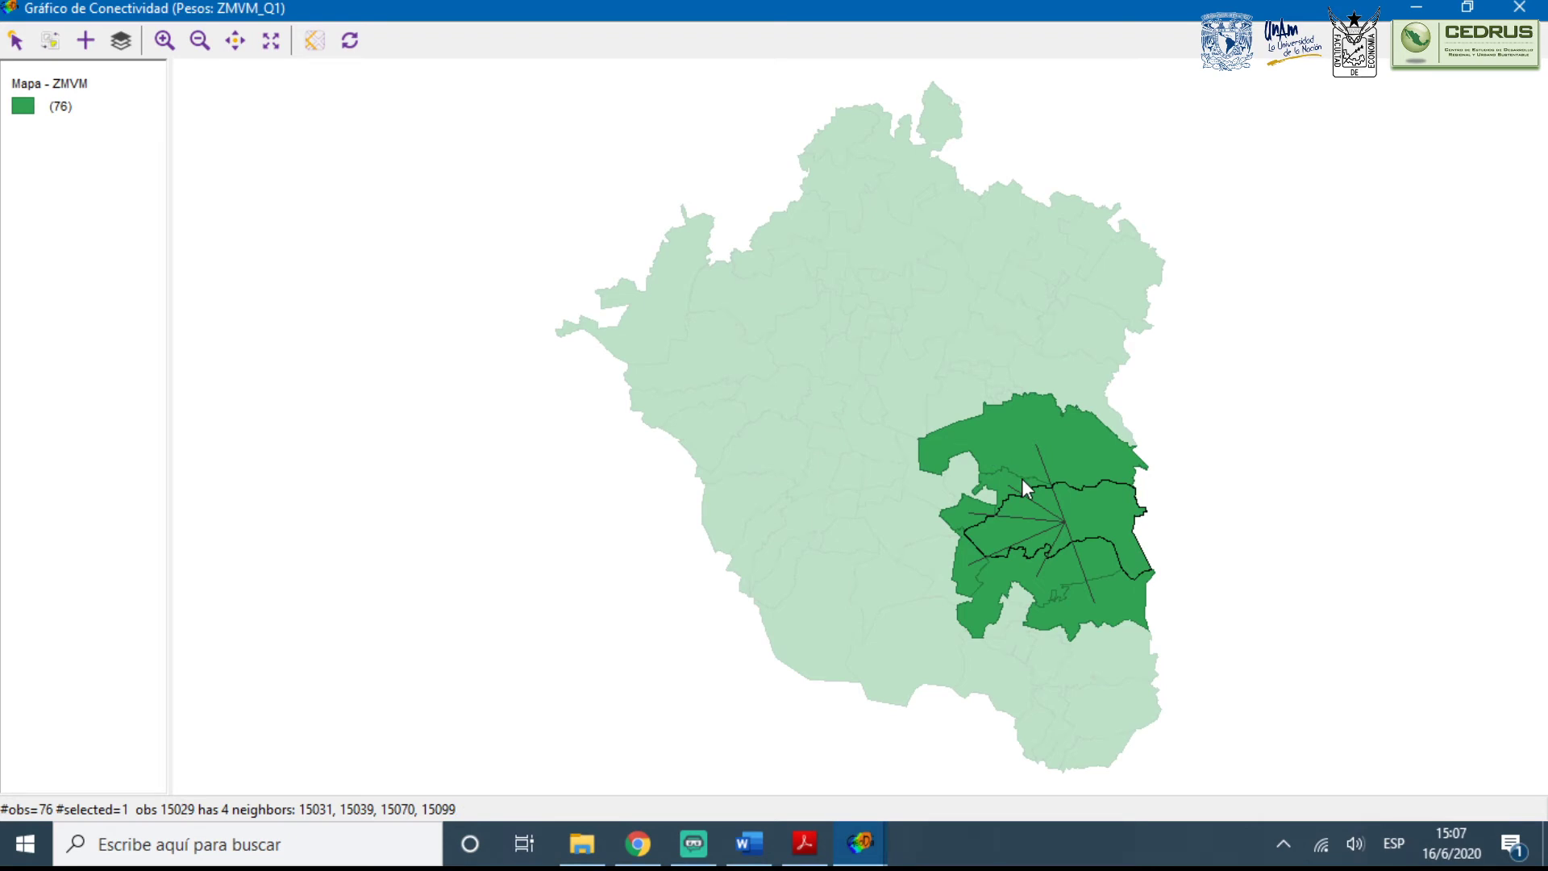
click(1416, 7)
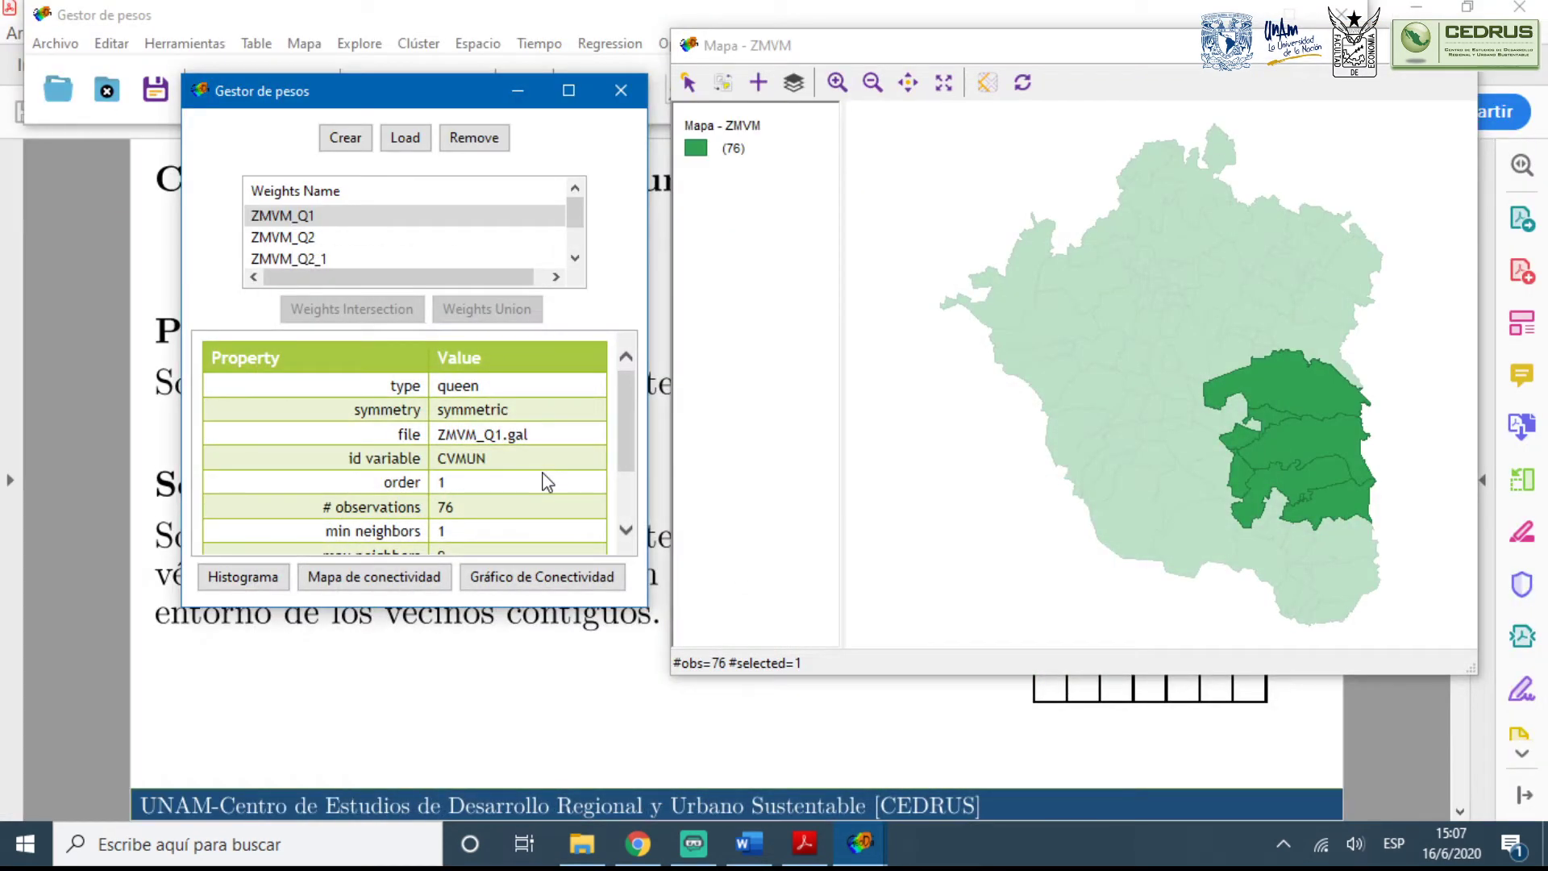
Clear the map selection, reopen the ZMVM_Q1 connectivity graph at full size to examine the links among all municipalities, and minimize it
click(874, 442)
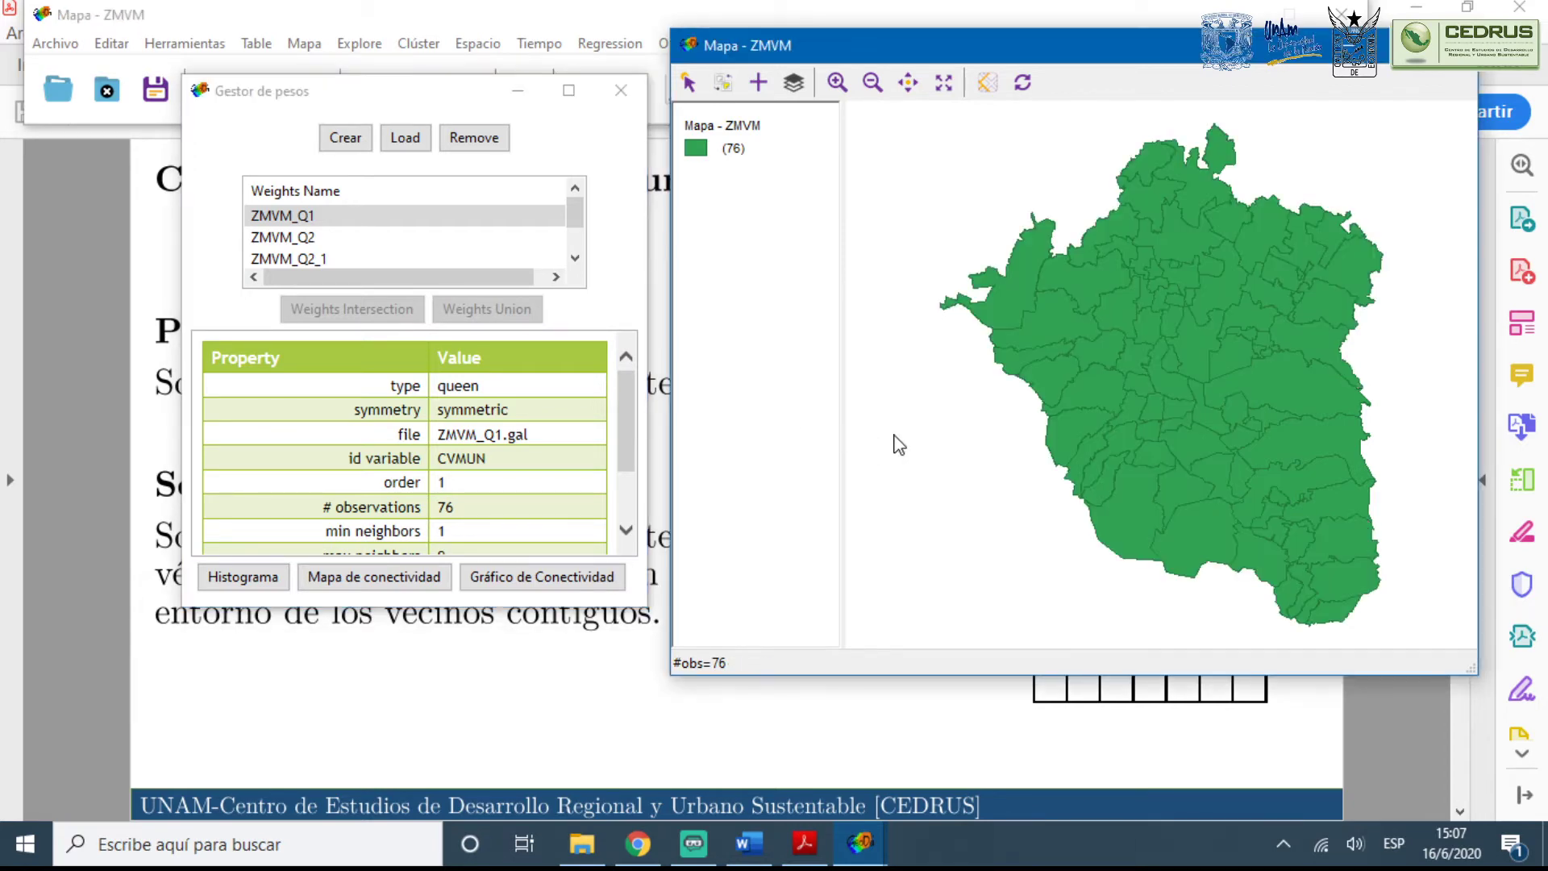
click(529, 581)
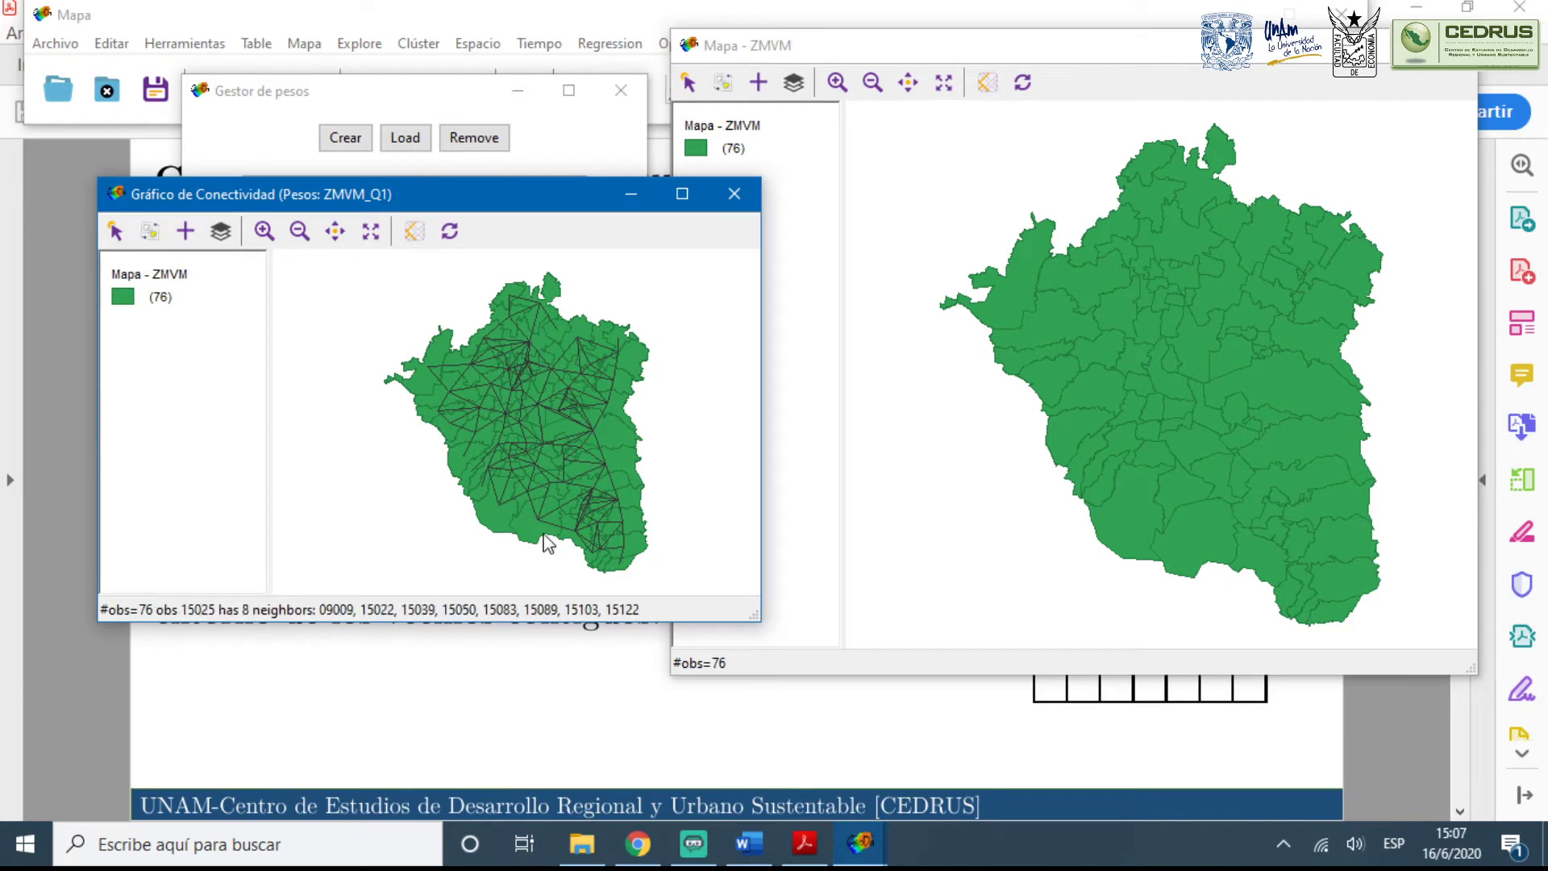
click(683, 194)
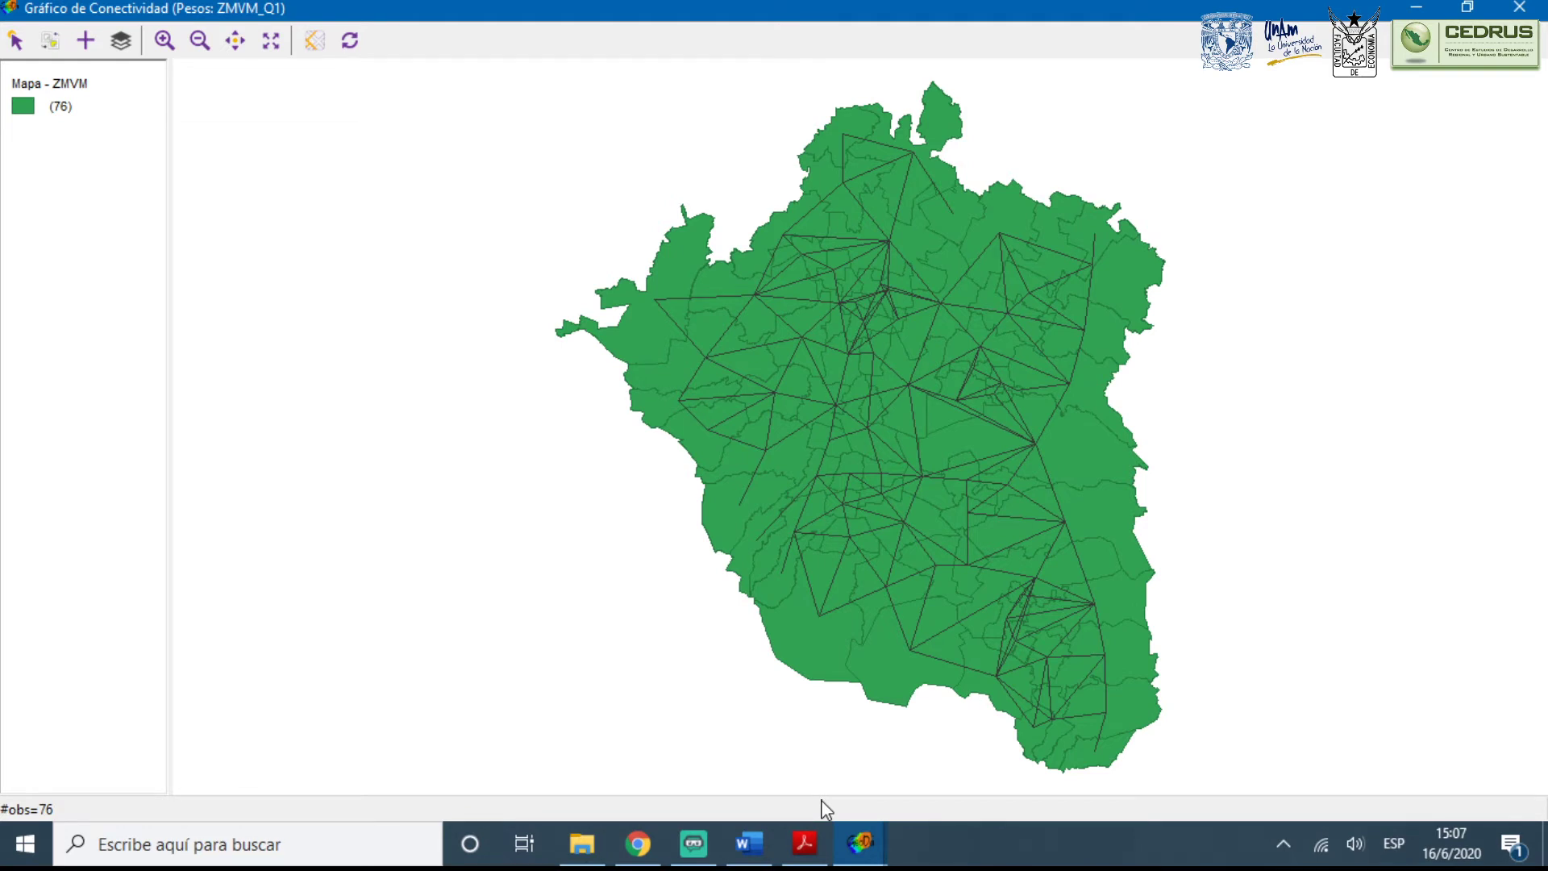
click(1417, 8)
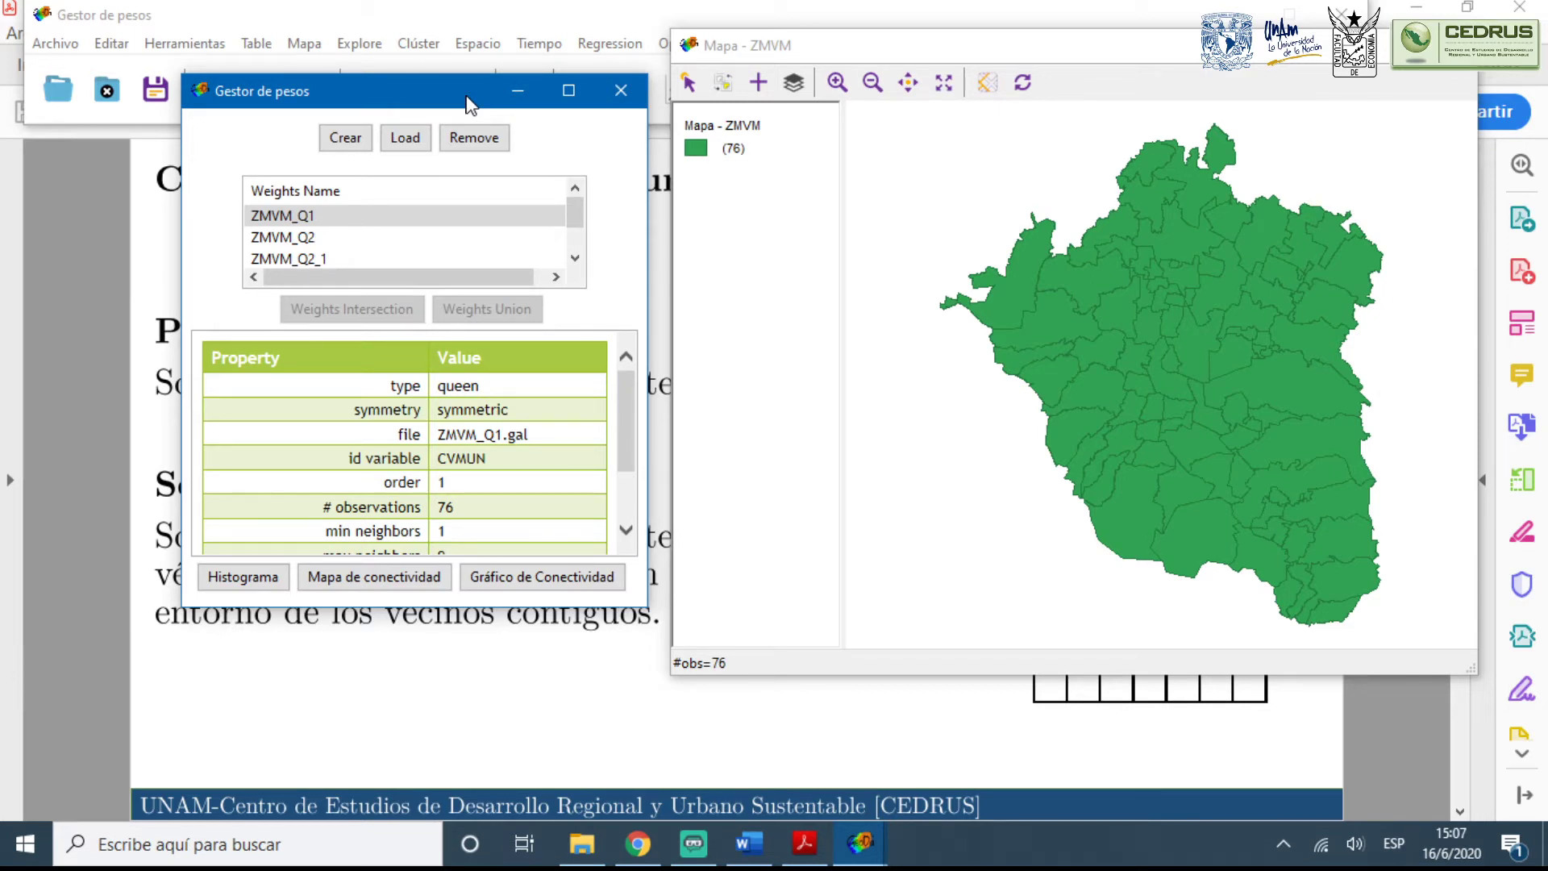
Minimize the weights manager and map, and review the rook contiguity, queen contiguity and distance slides in the Acrobat Reader presentation
click(519, 93)
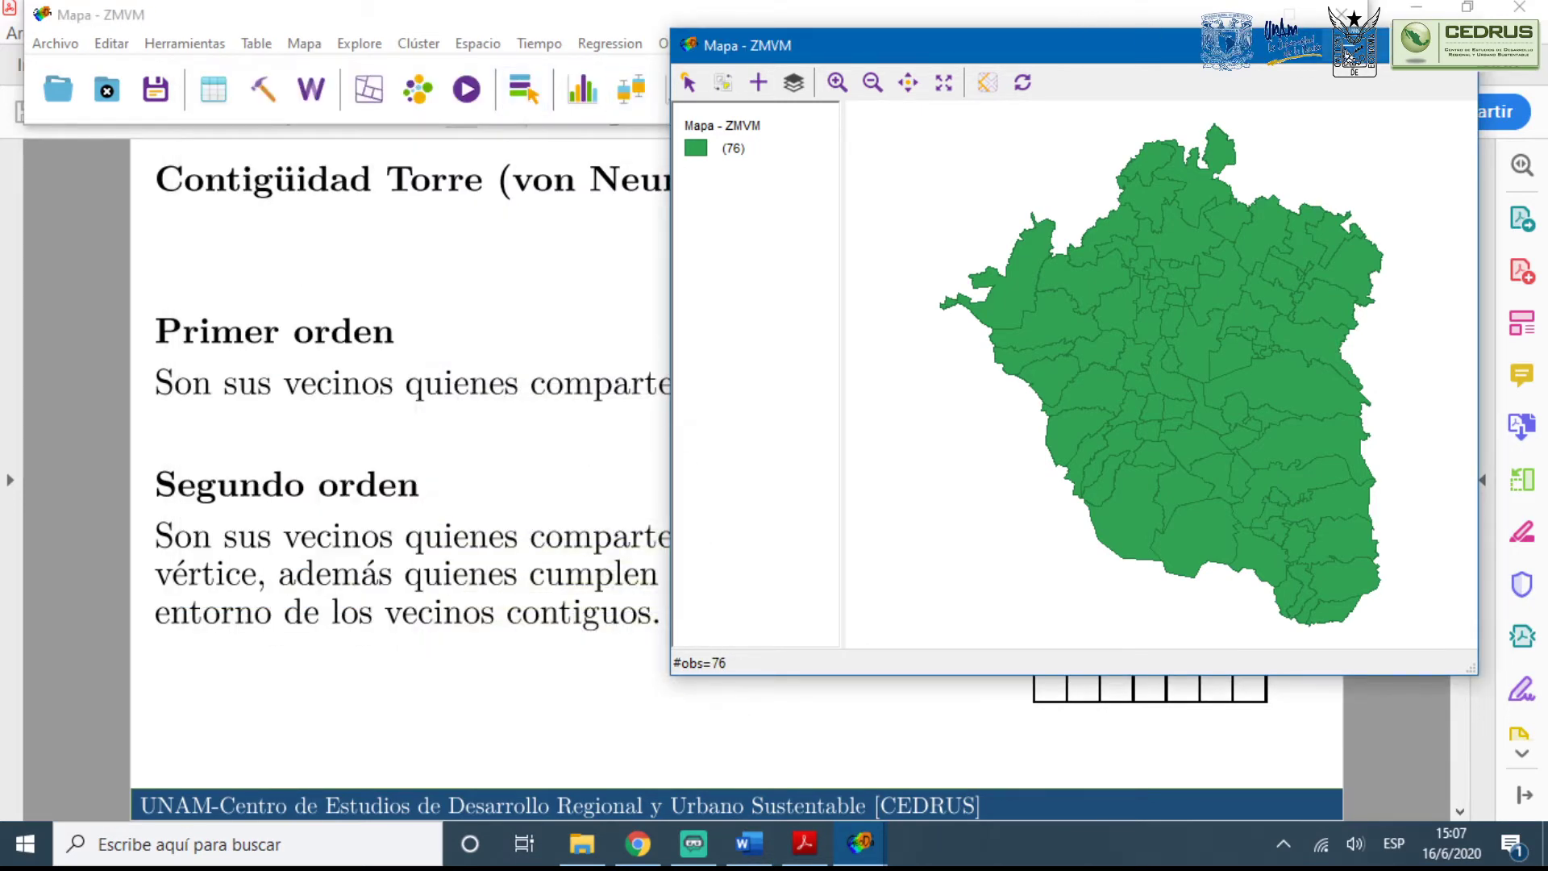
click(1383, 45)
click(812, 463)
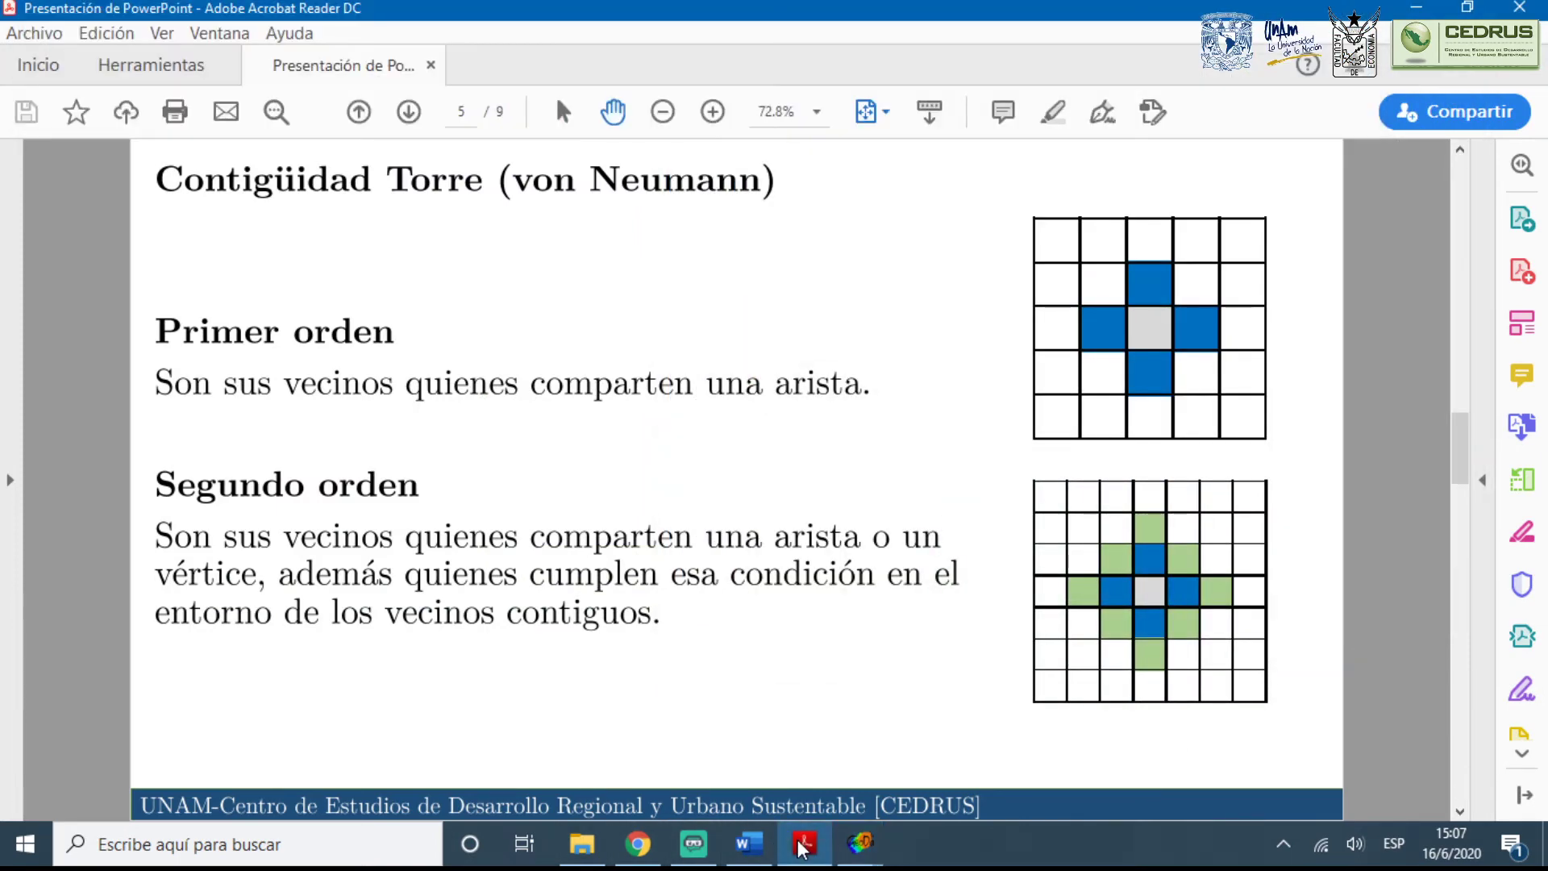
scroll(813, 464, down, 2)
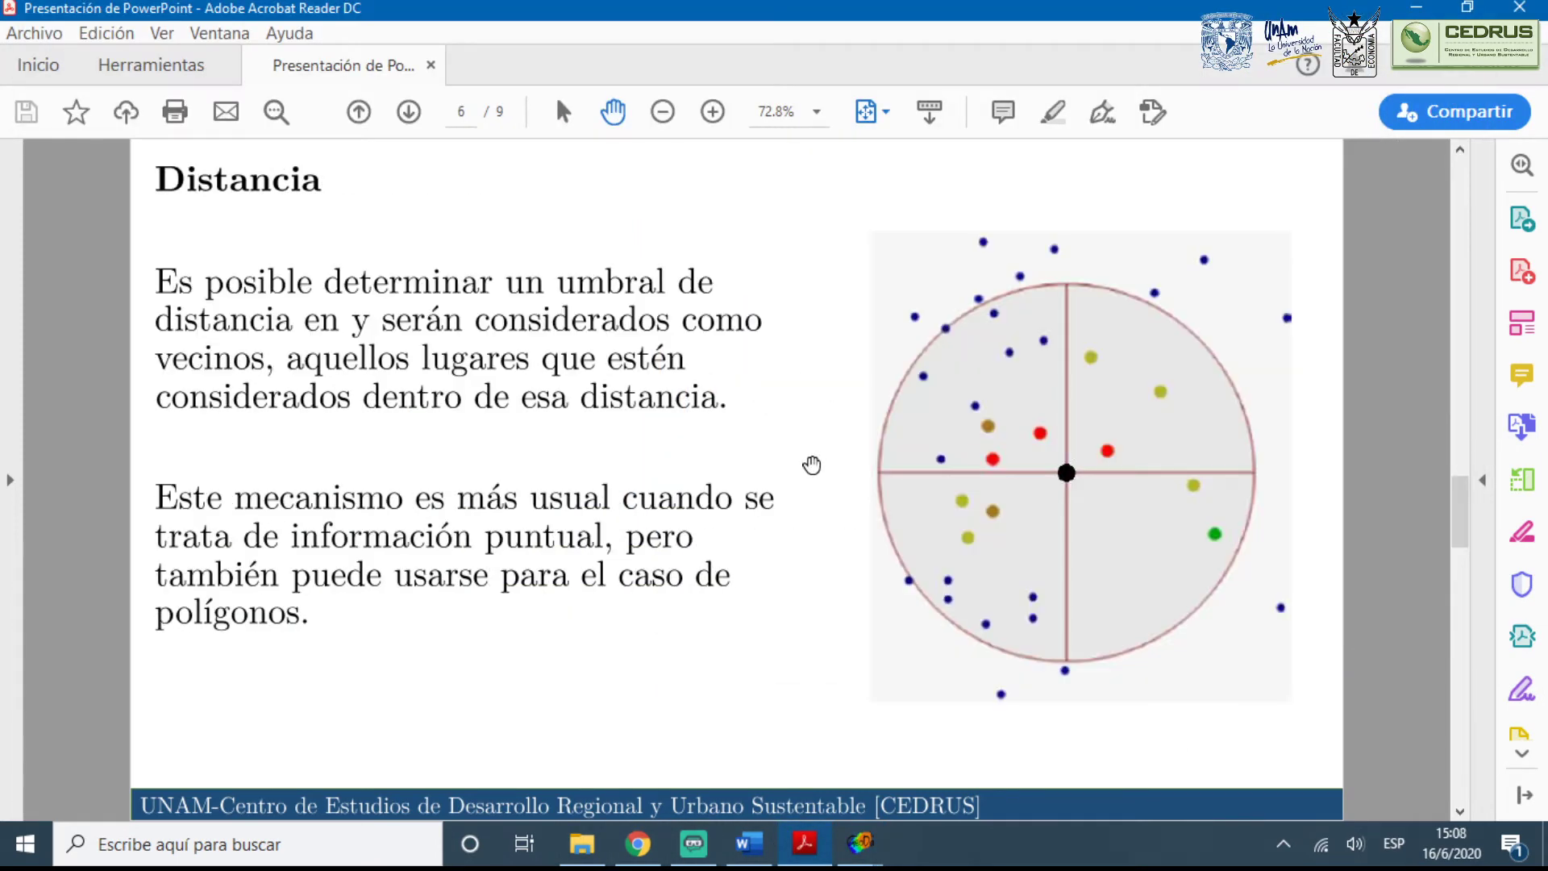
scroll(812, 466, up, 2)
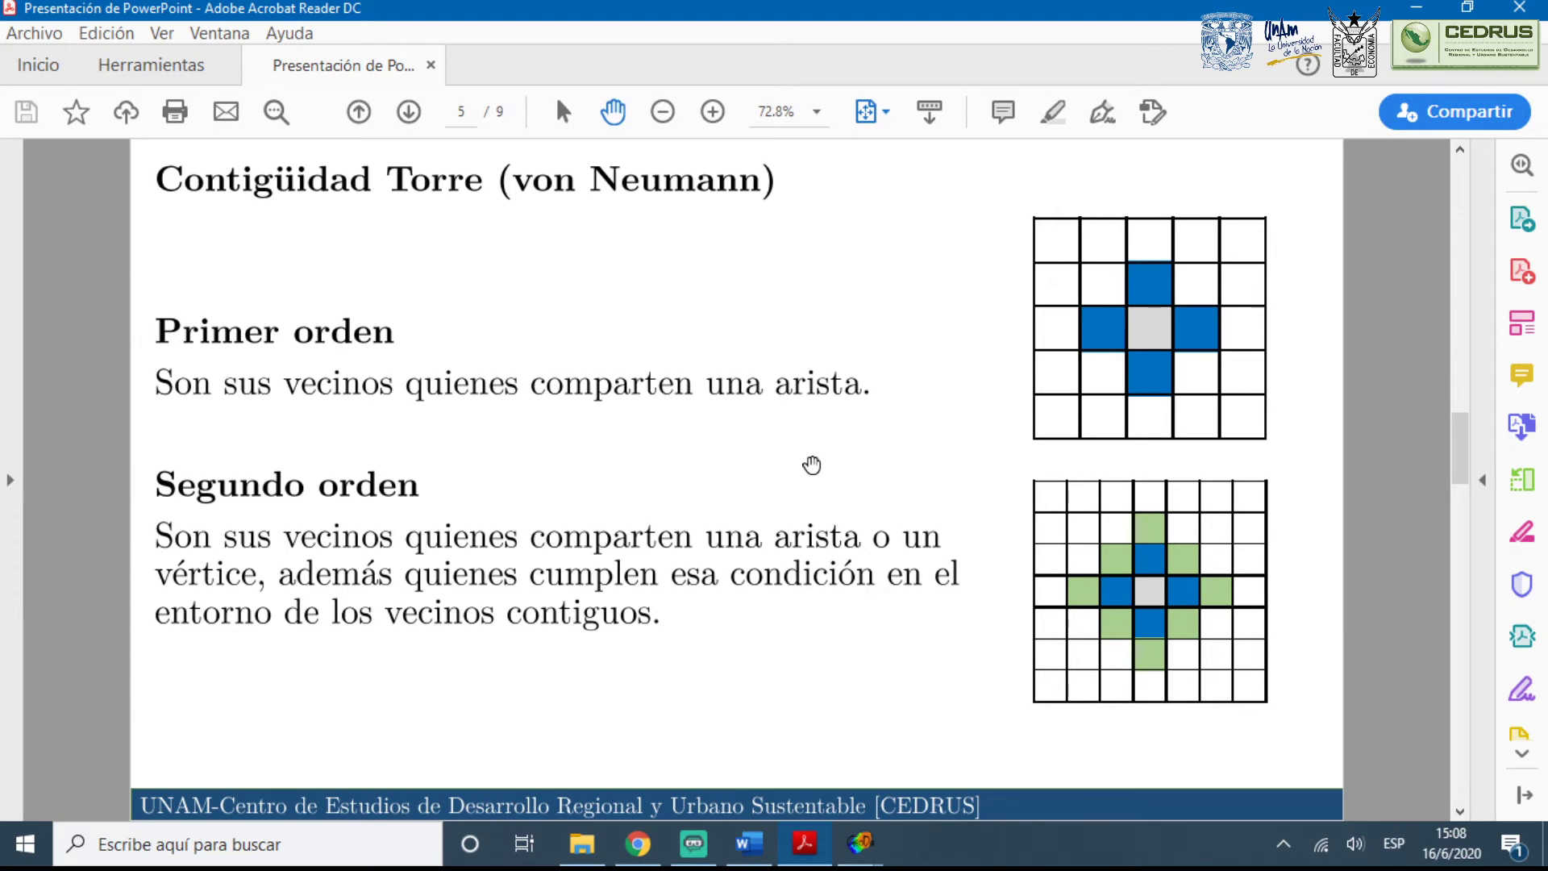
scroll(812, 466, down, 2)
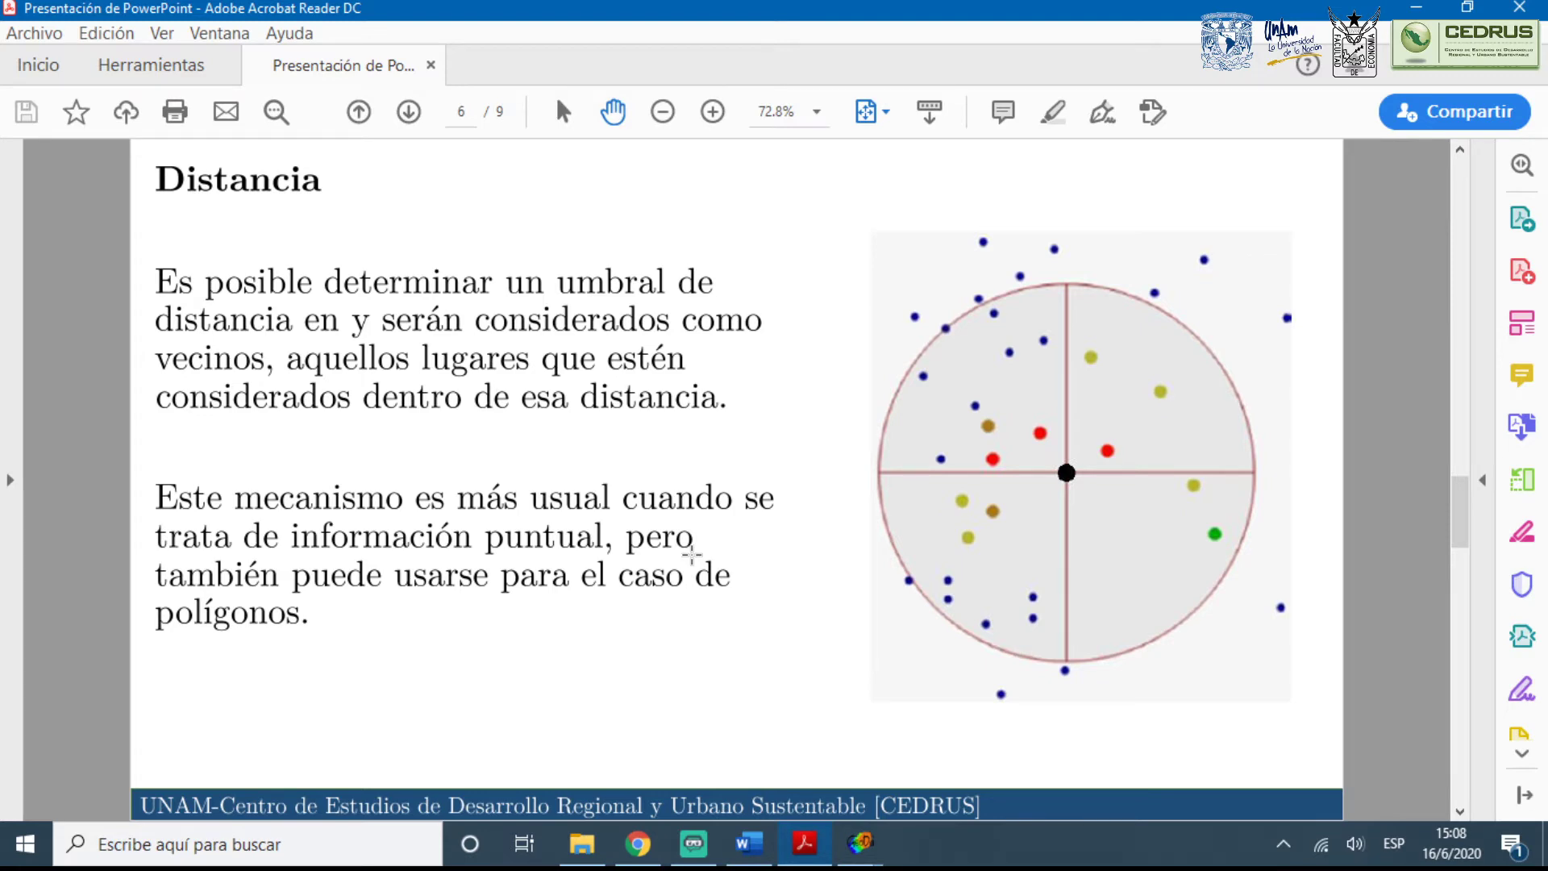
key(Left)
key(Left)
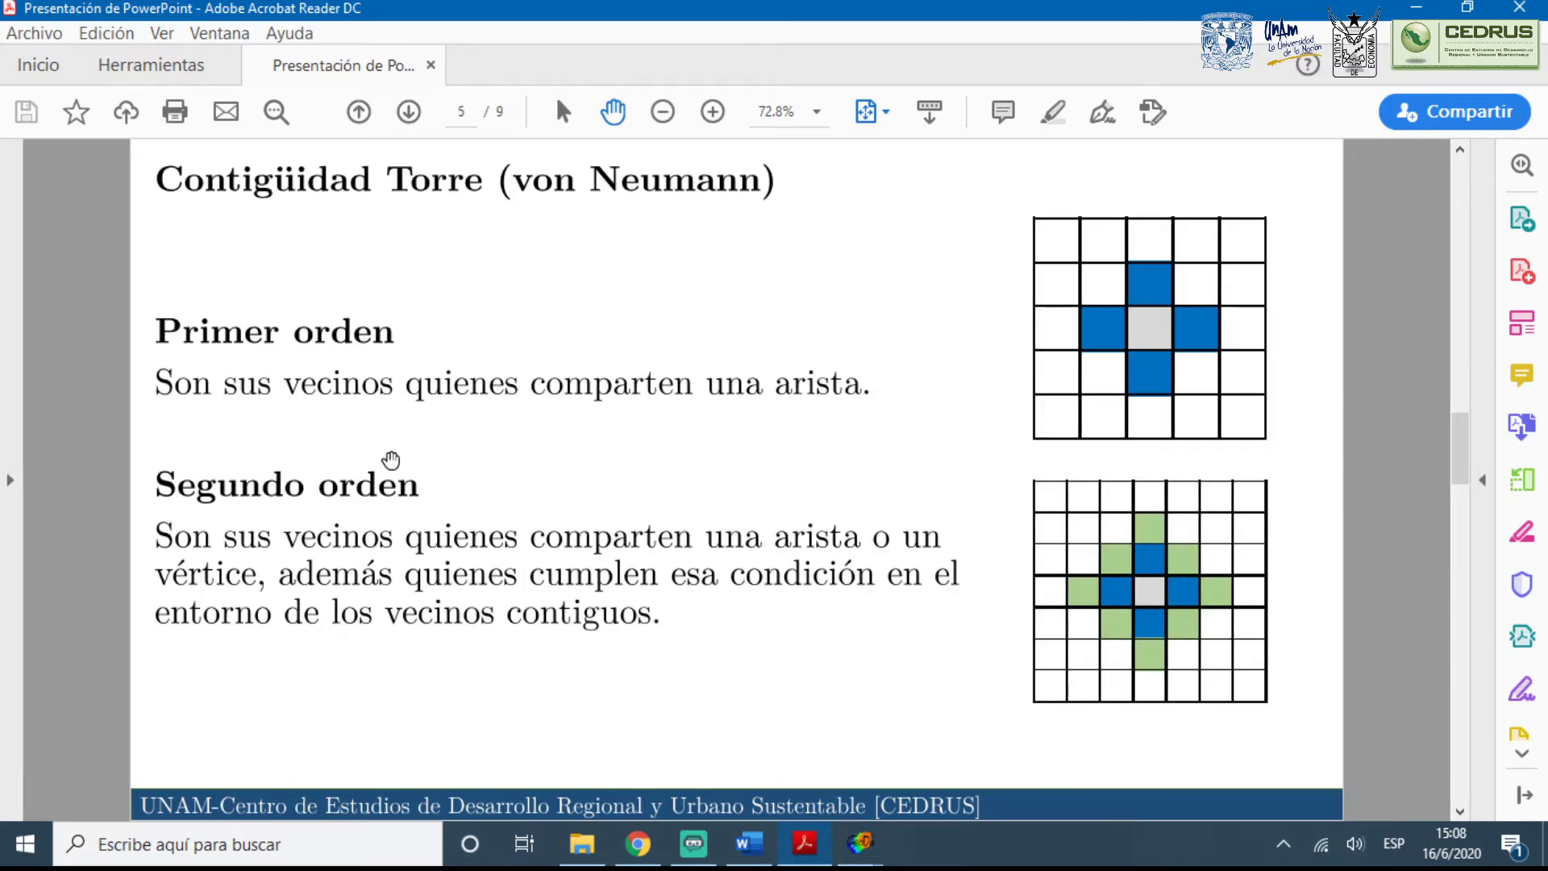
key(Left)
key(Right)
key(Right)
key(Right)
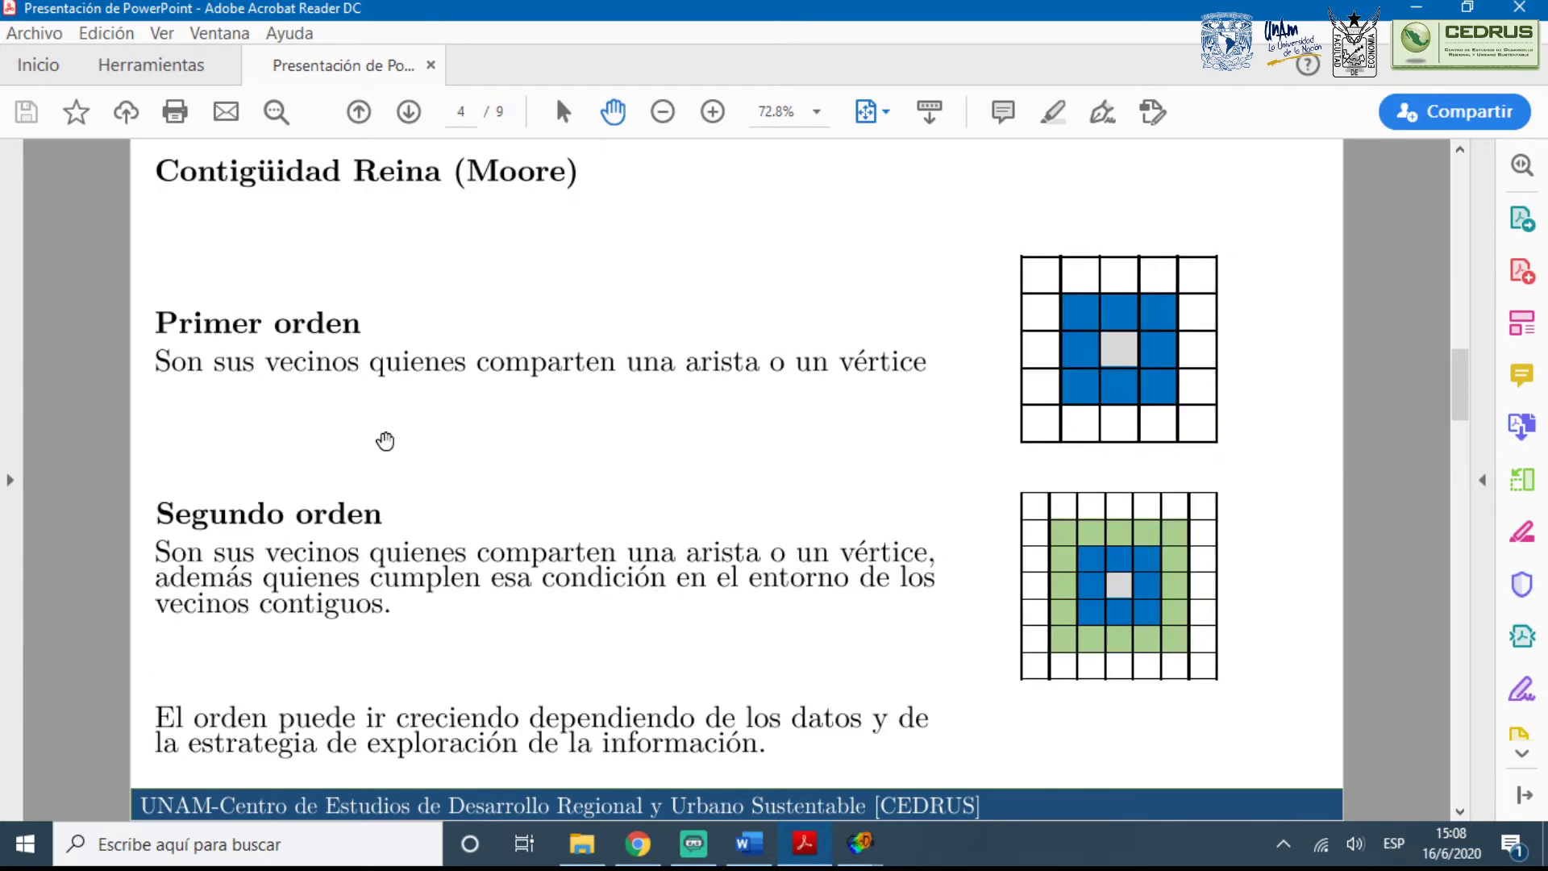
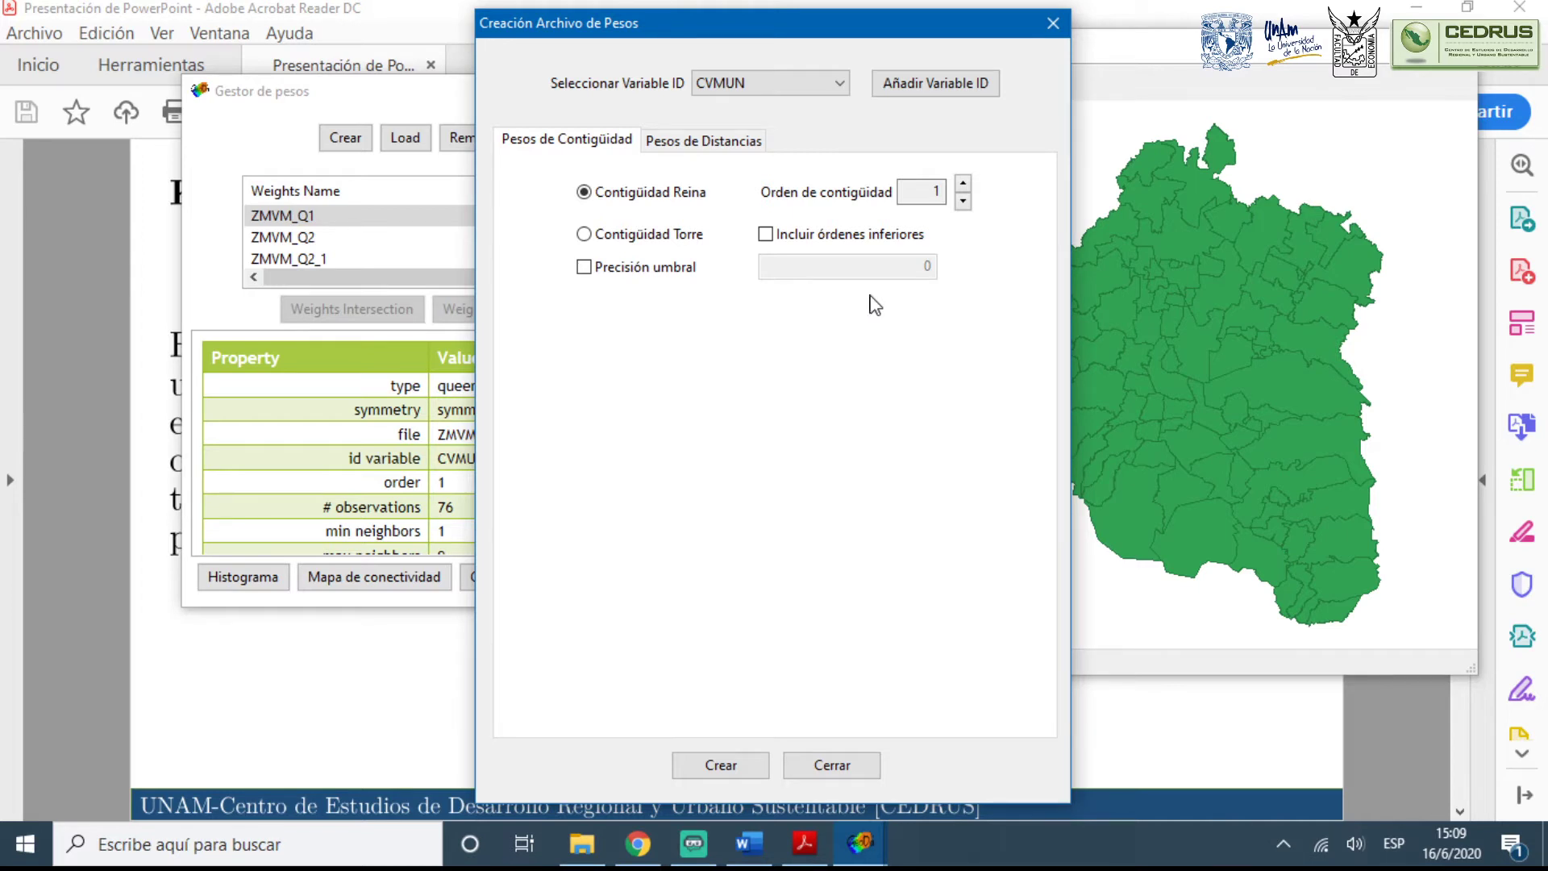
Switch the new weights file to distance weights, keeping Euclidean Distance as the metric, and move the dialog clear of the map
click(704, 142)
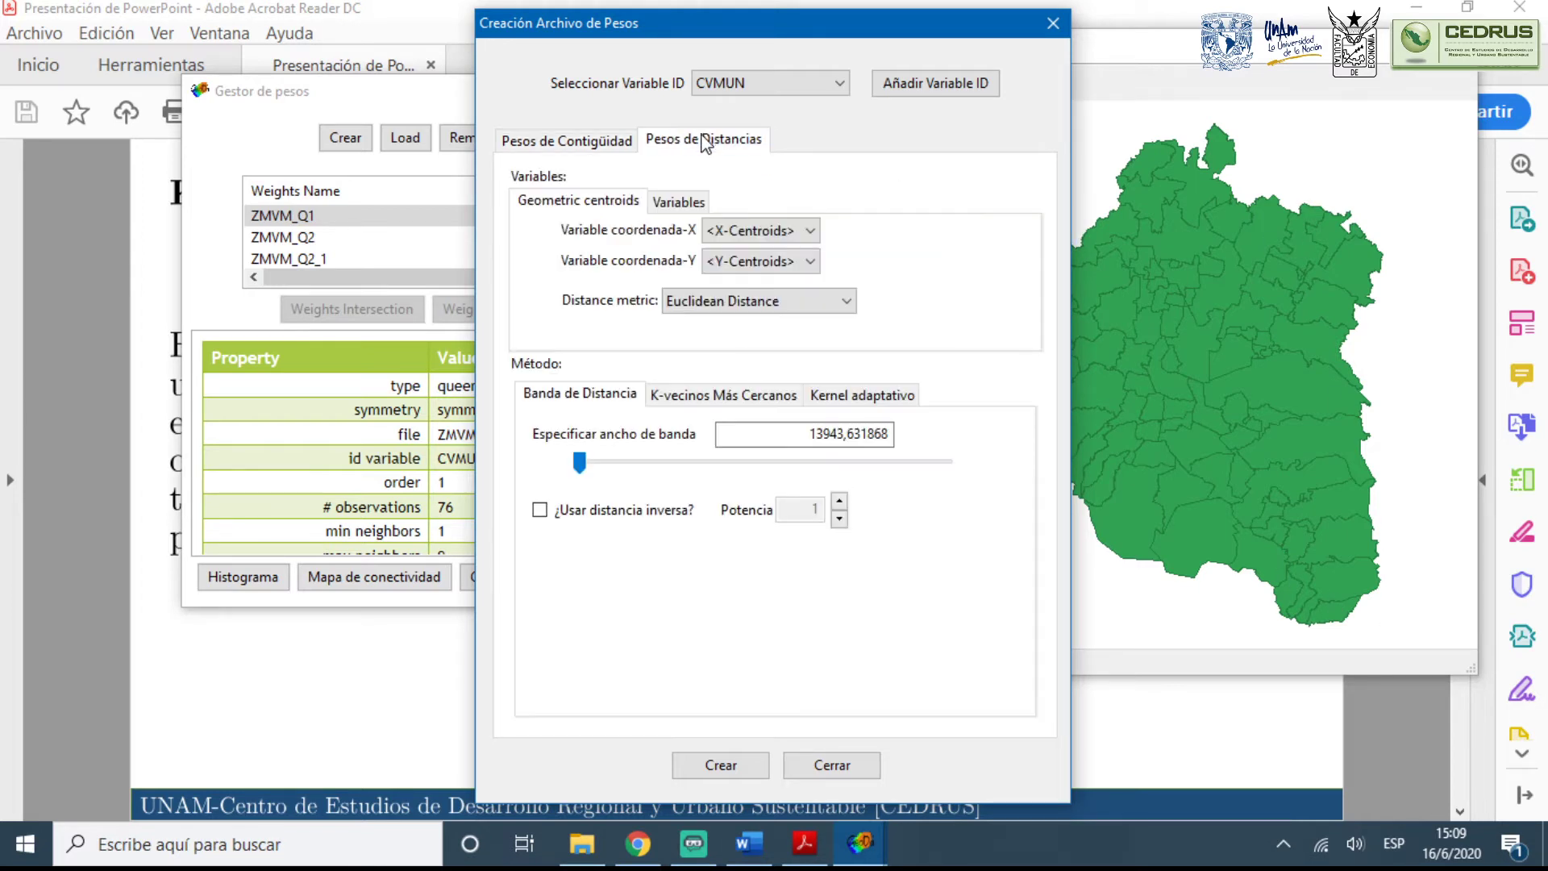
drag(658, 24, 559, 19)
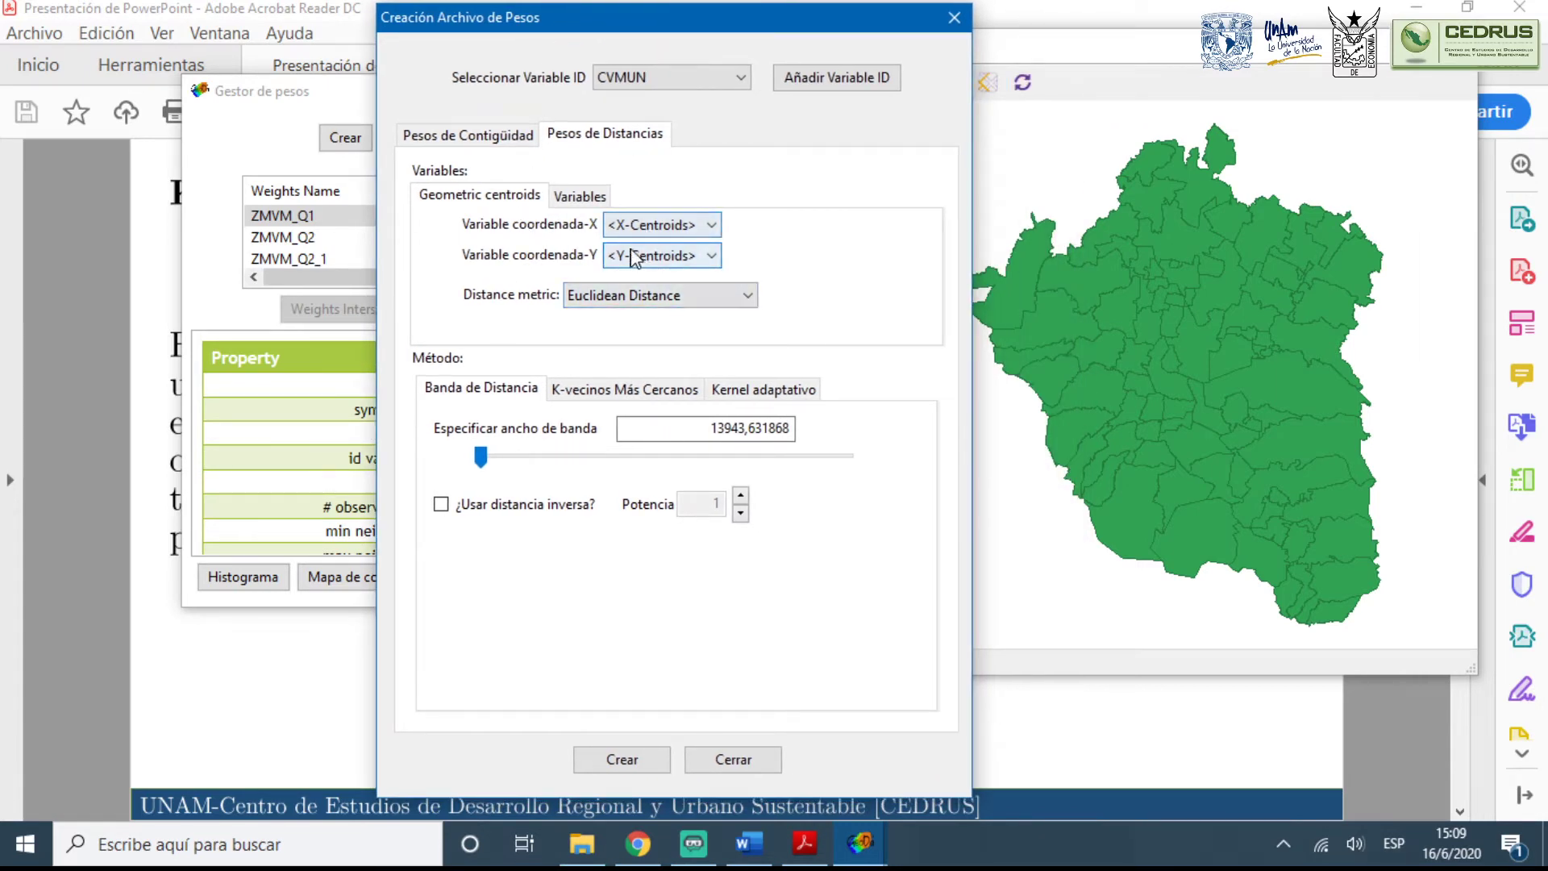
drag(664, 10, 513, 32)
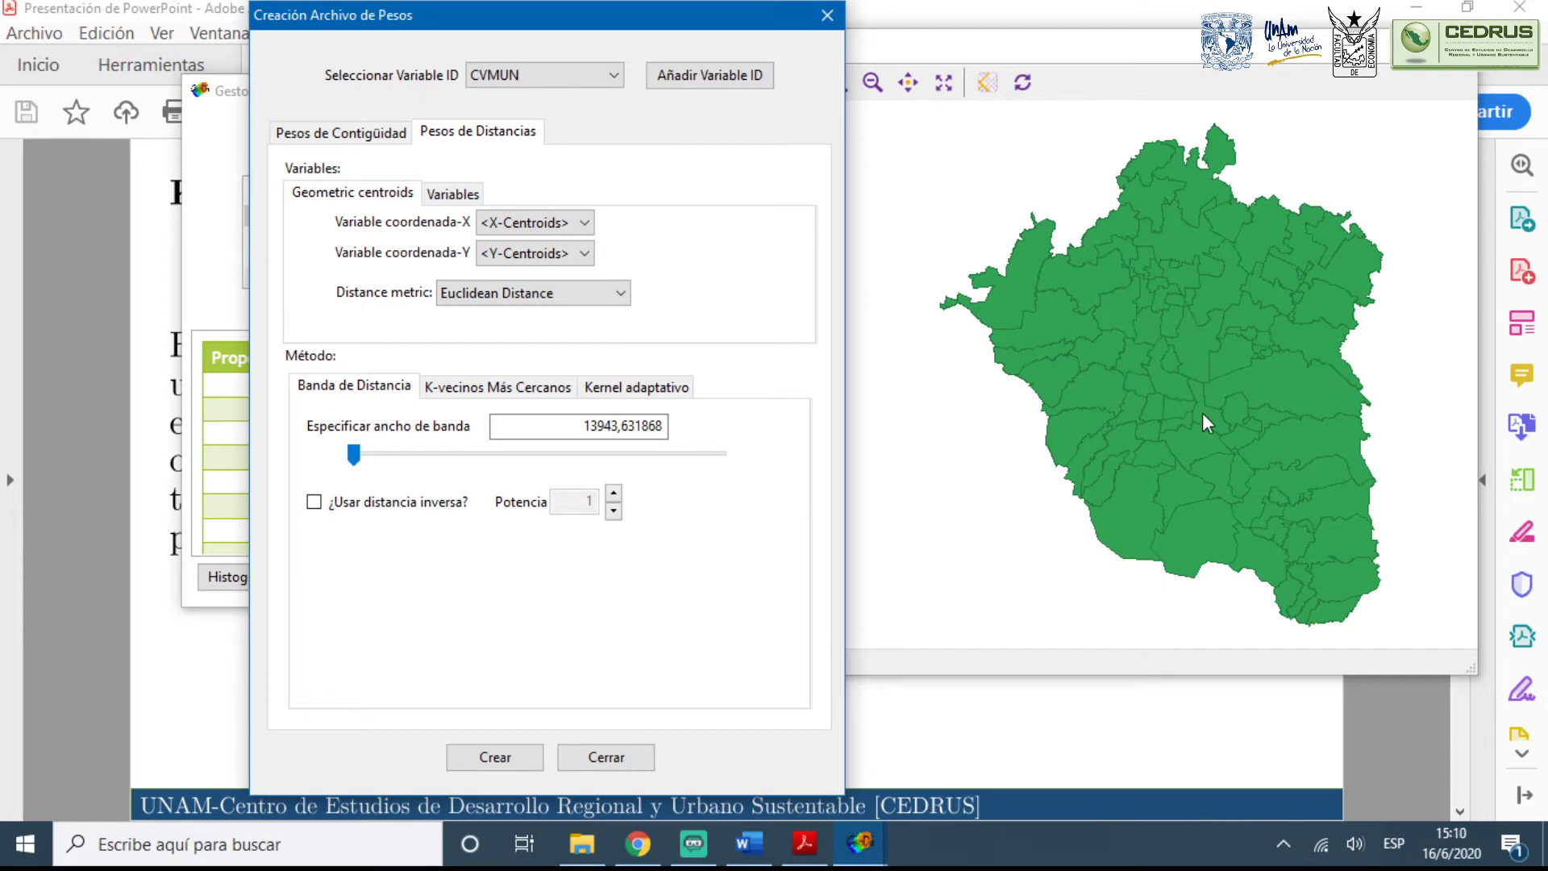
click(501, 293)
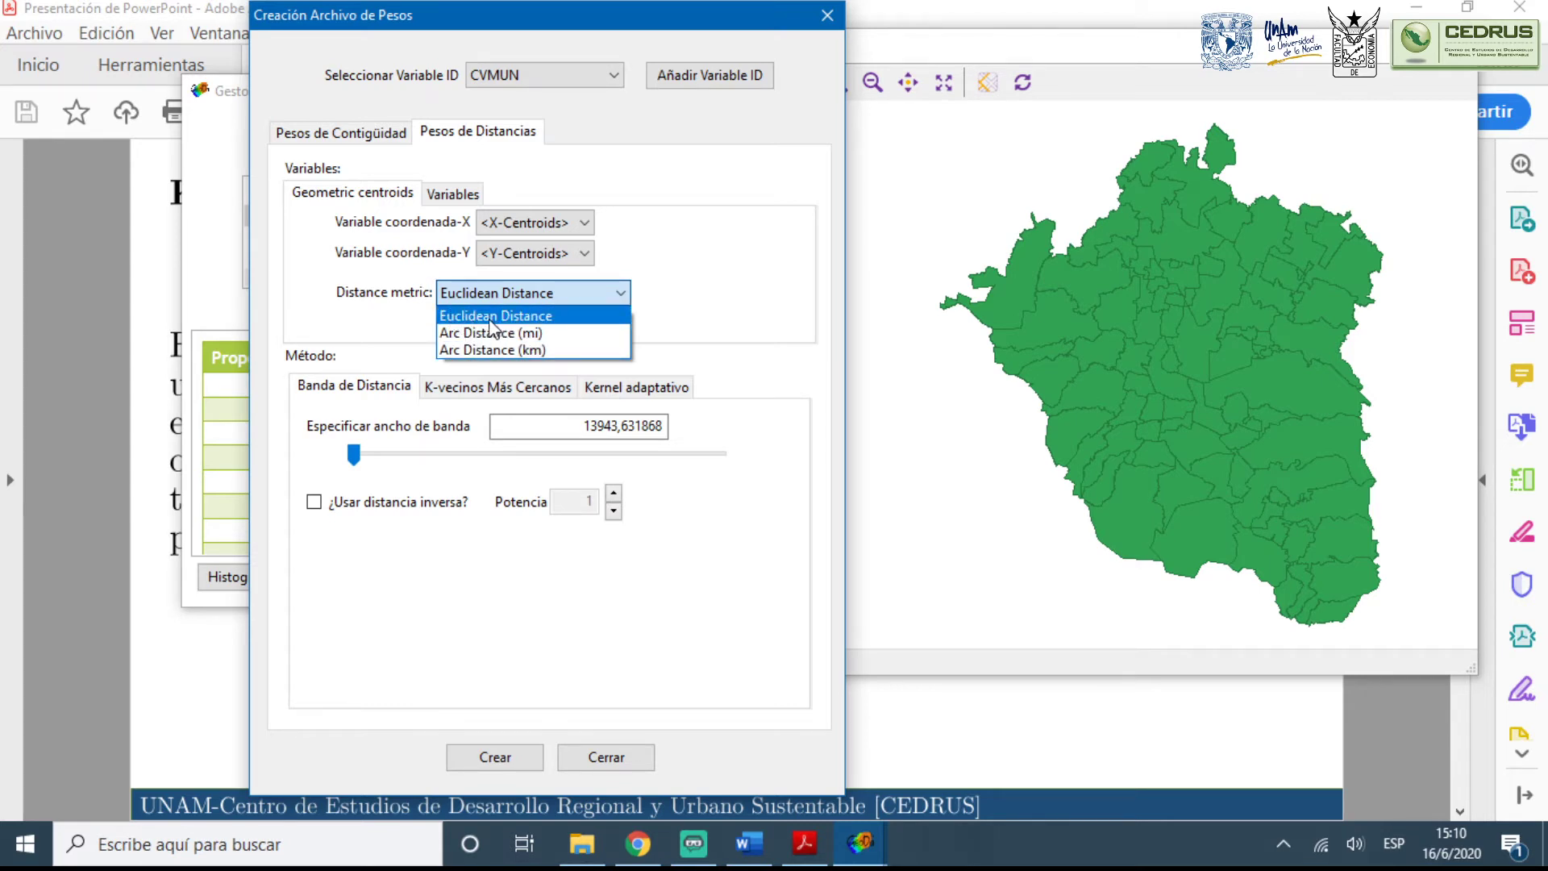
click(440, 480)
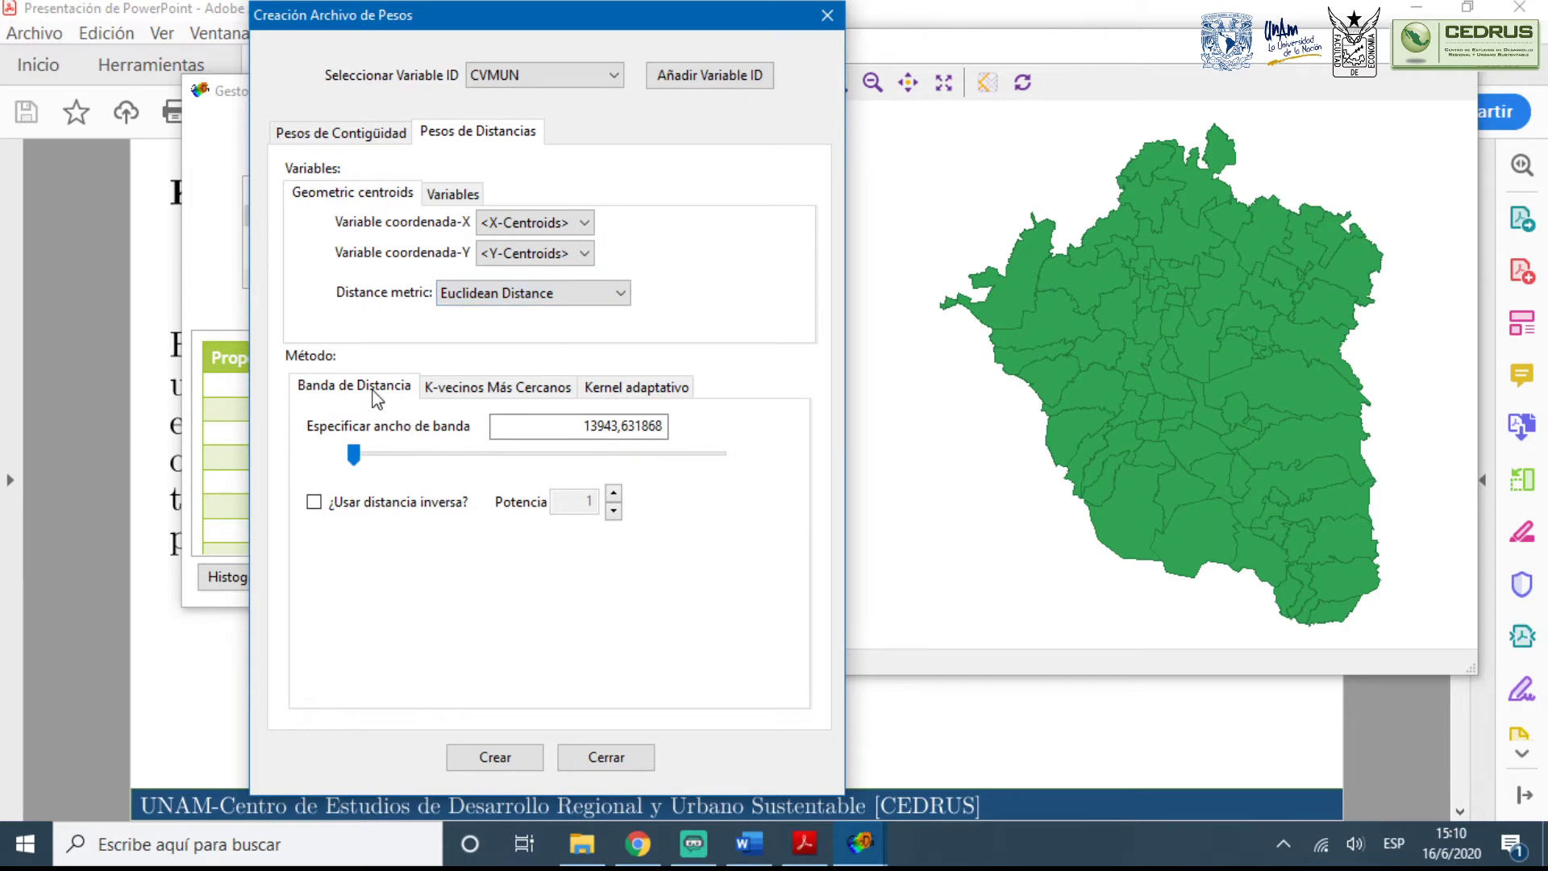
Set the distance band's bandwidth to 25000,0
click(605, 426)
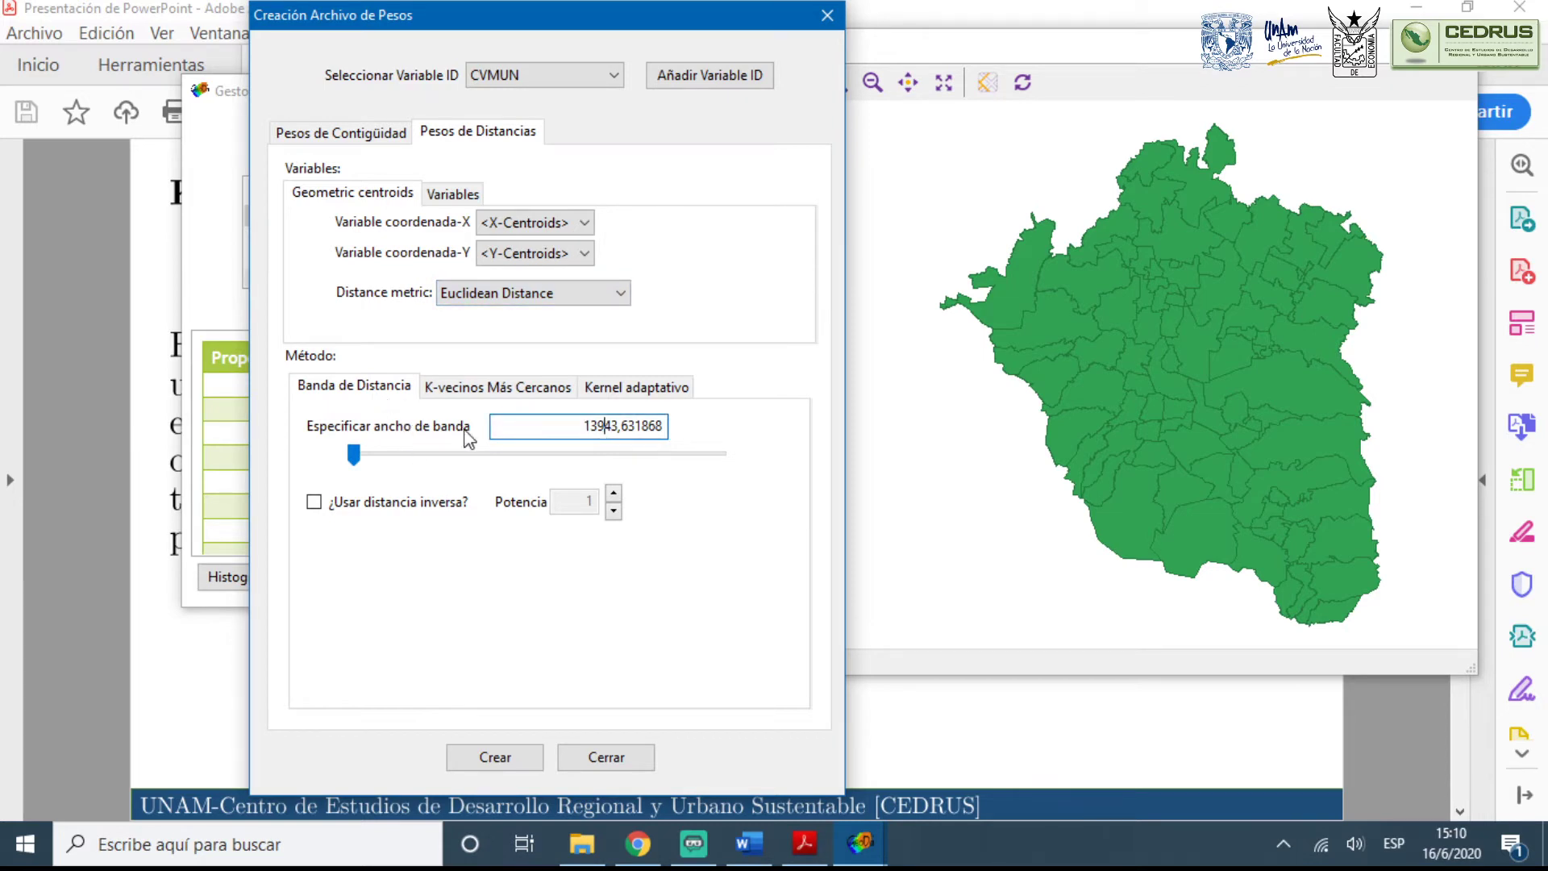
drag(355, 454, 403, 474)
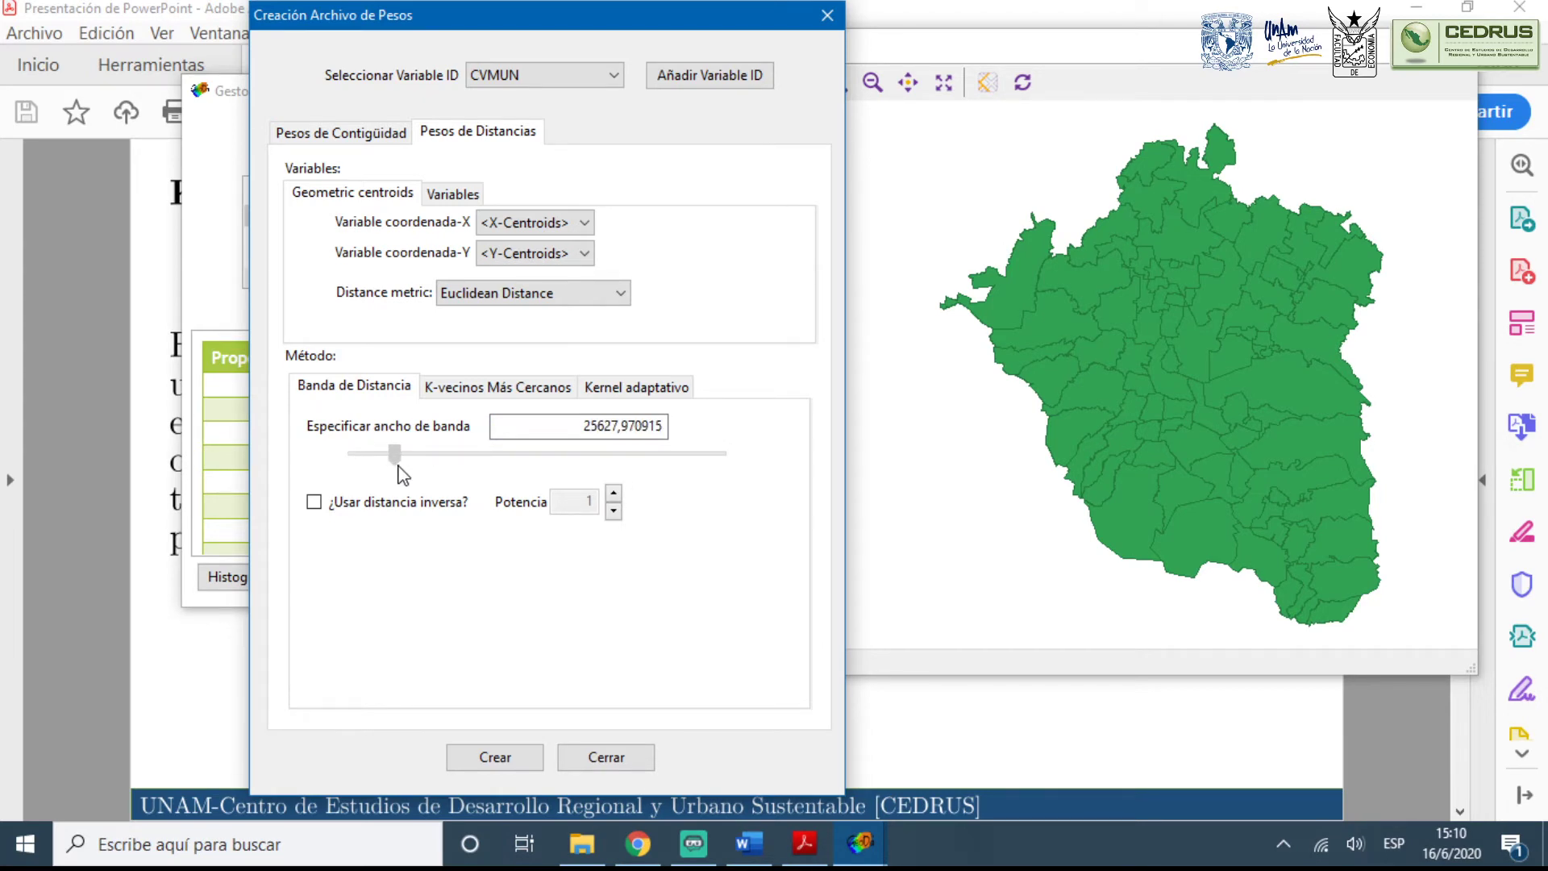
drag(397, 466, 396, 468)
click(618, 425)
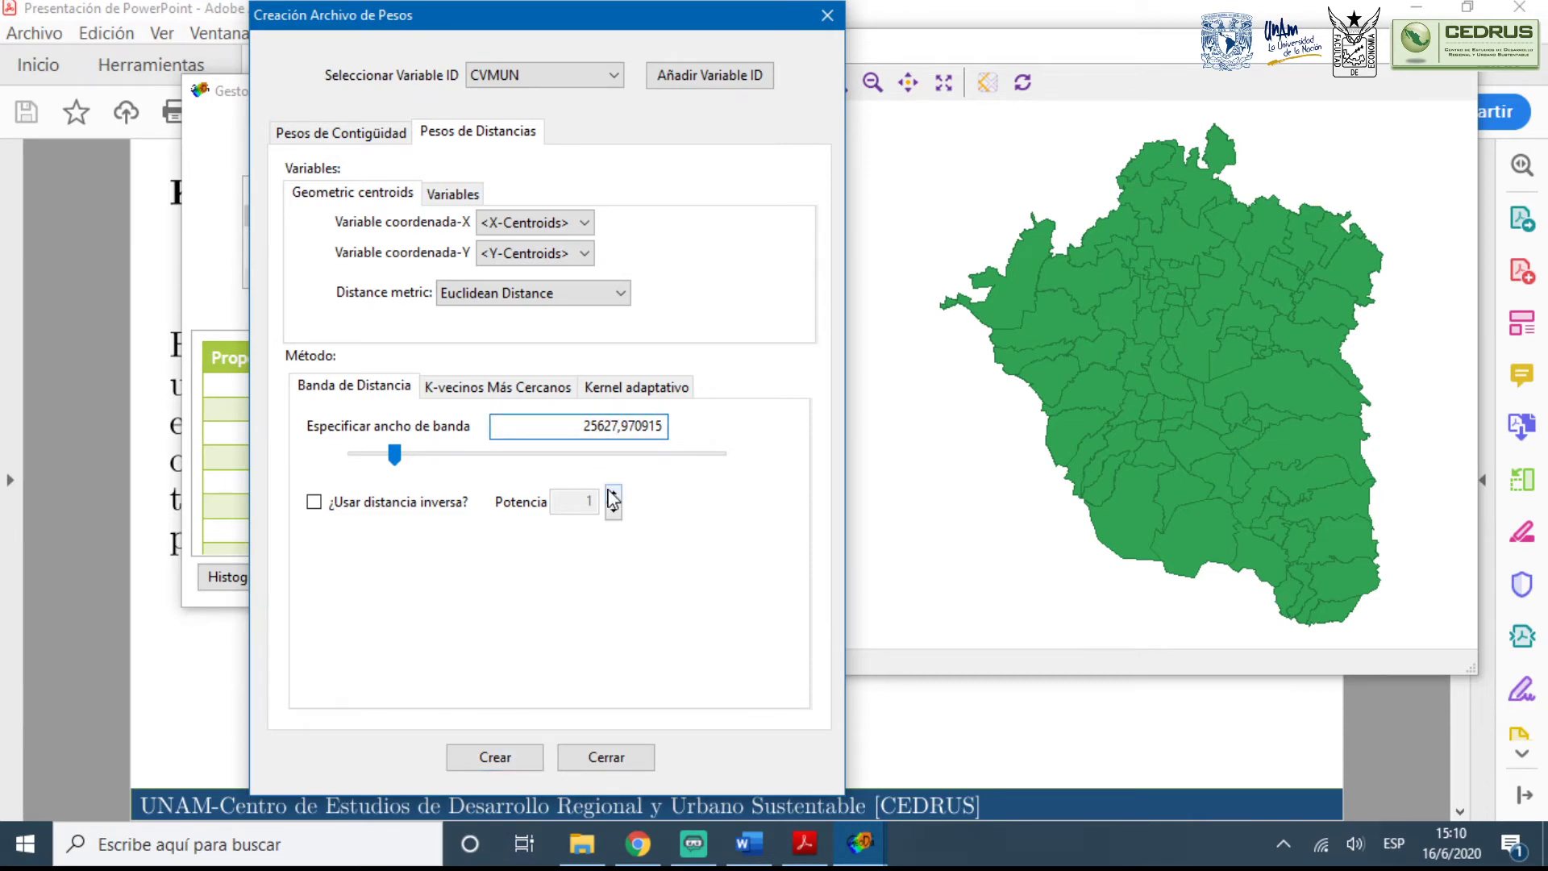
key(BackSpace)
key(BackSpace)
key(BackSpace)
text(000,)
drag(621, 426, 684, 429)
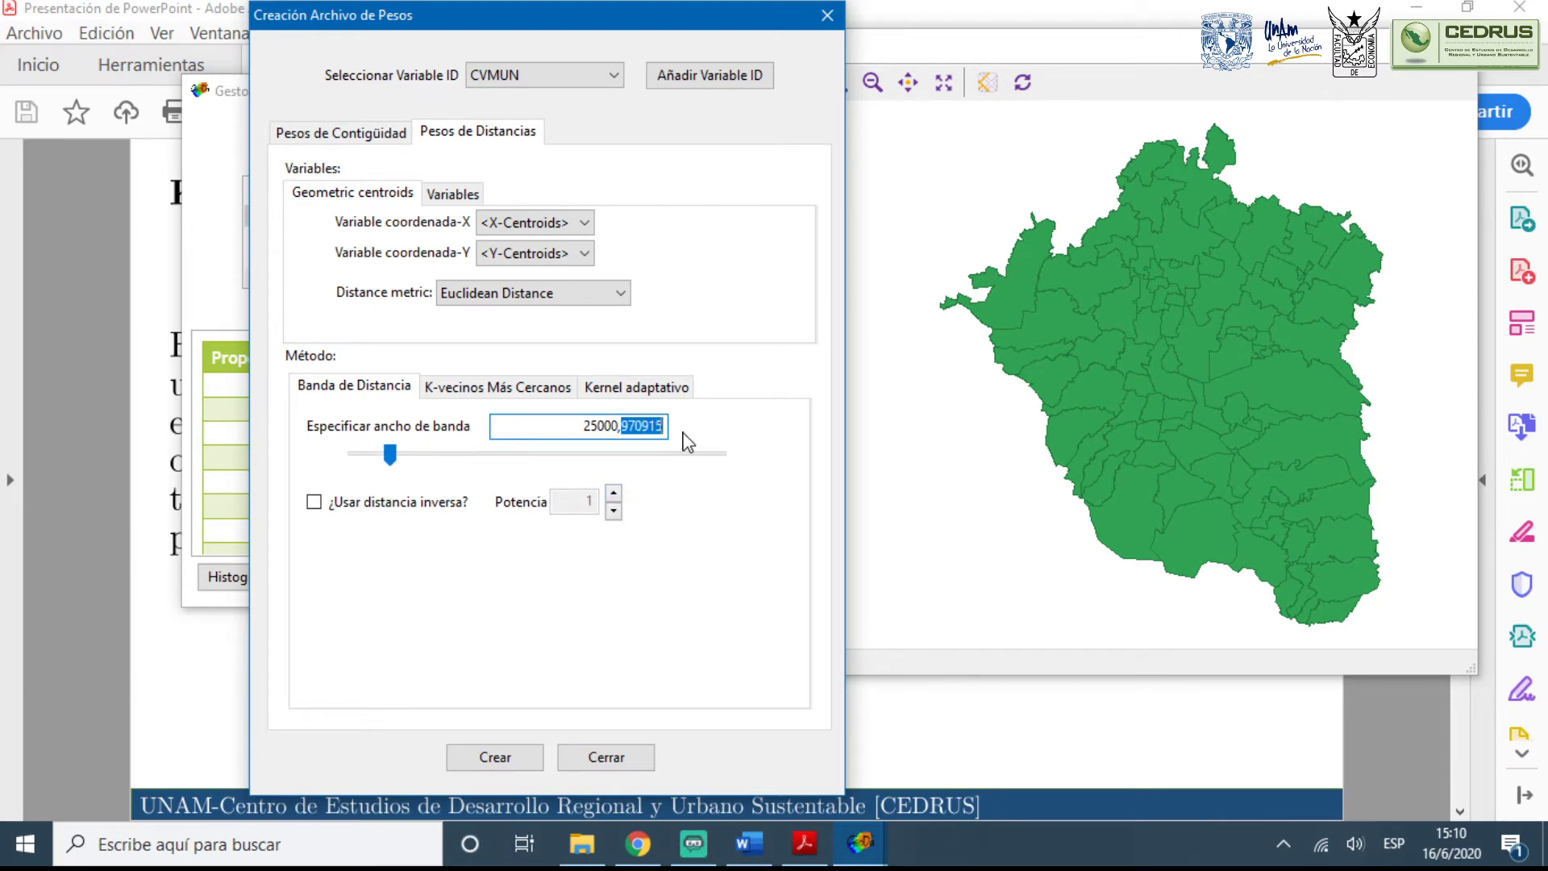
text(0)
Create the distance weights file as ZMVM_25KMTS in GWT format in the SESION7-MATRICES-PESOS folder
click(493, 758)
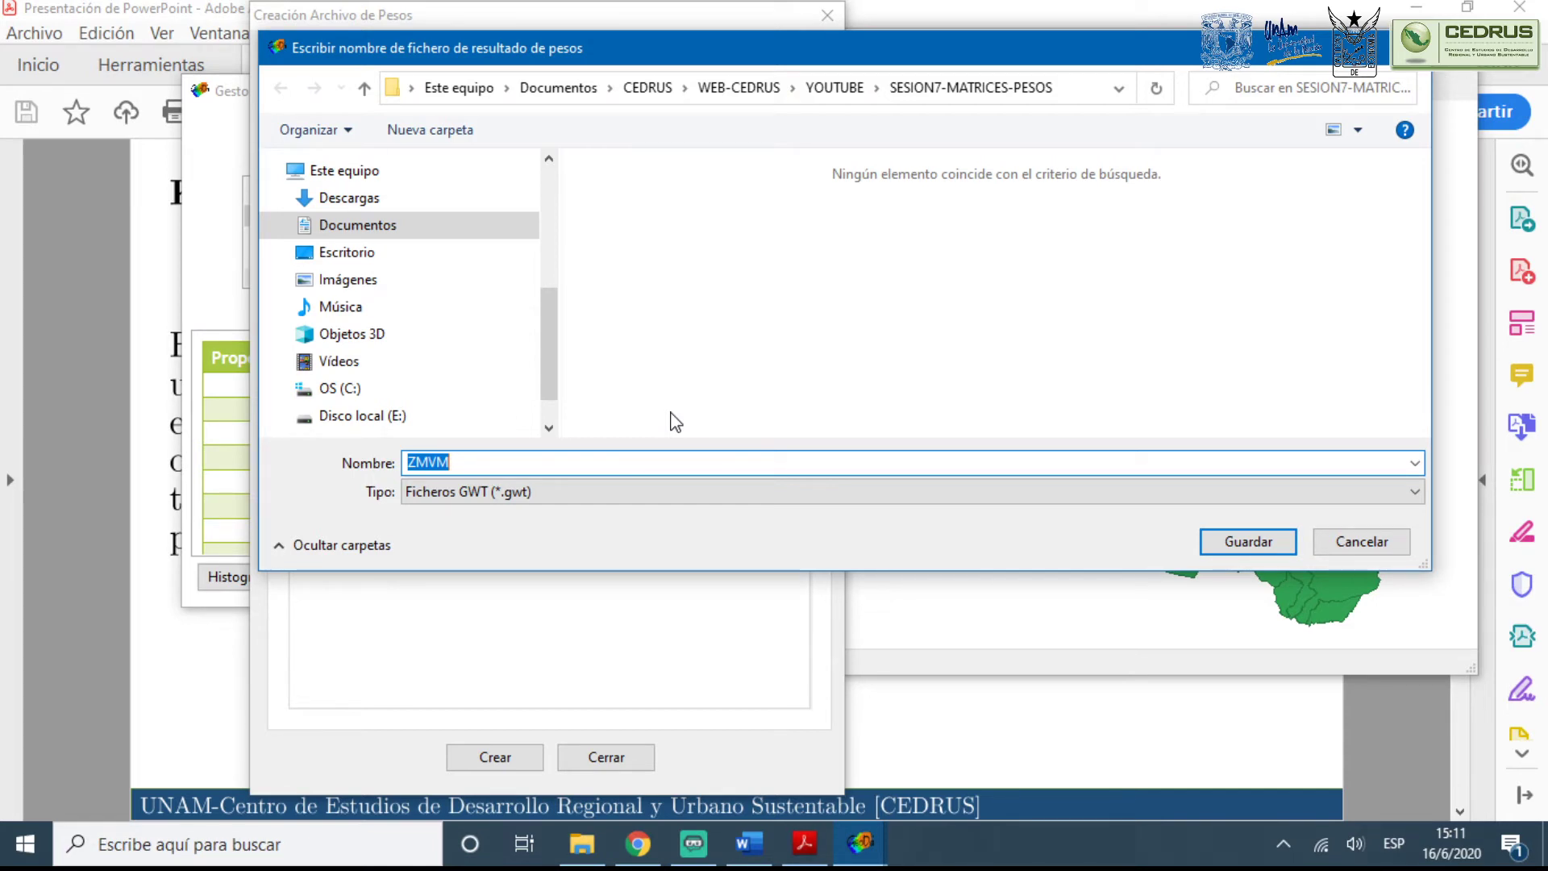
click(506, 461)
text(_25KM)
key(BackSpace)
text(KMTS)
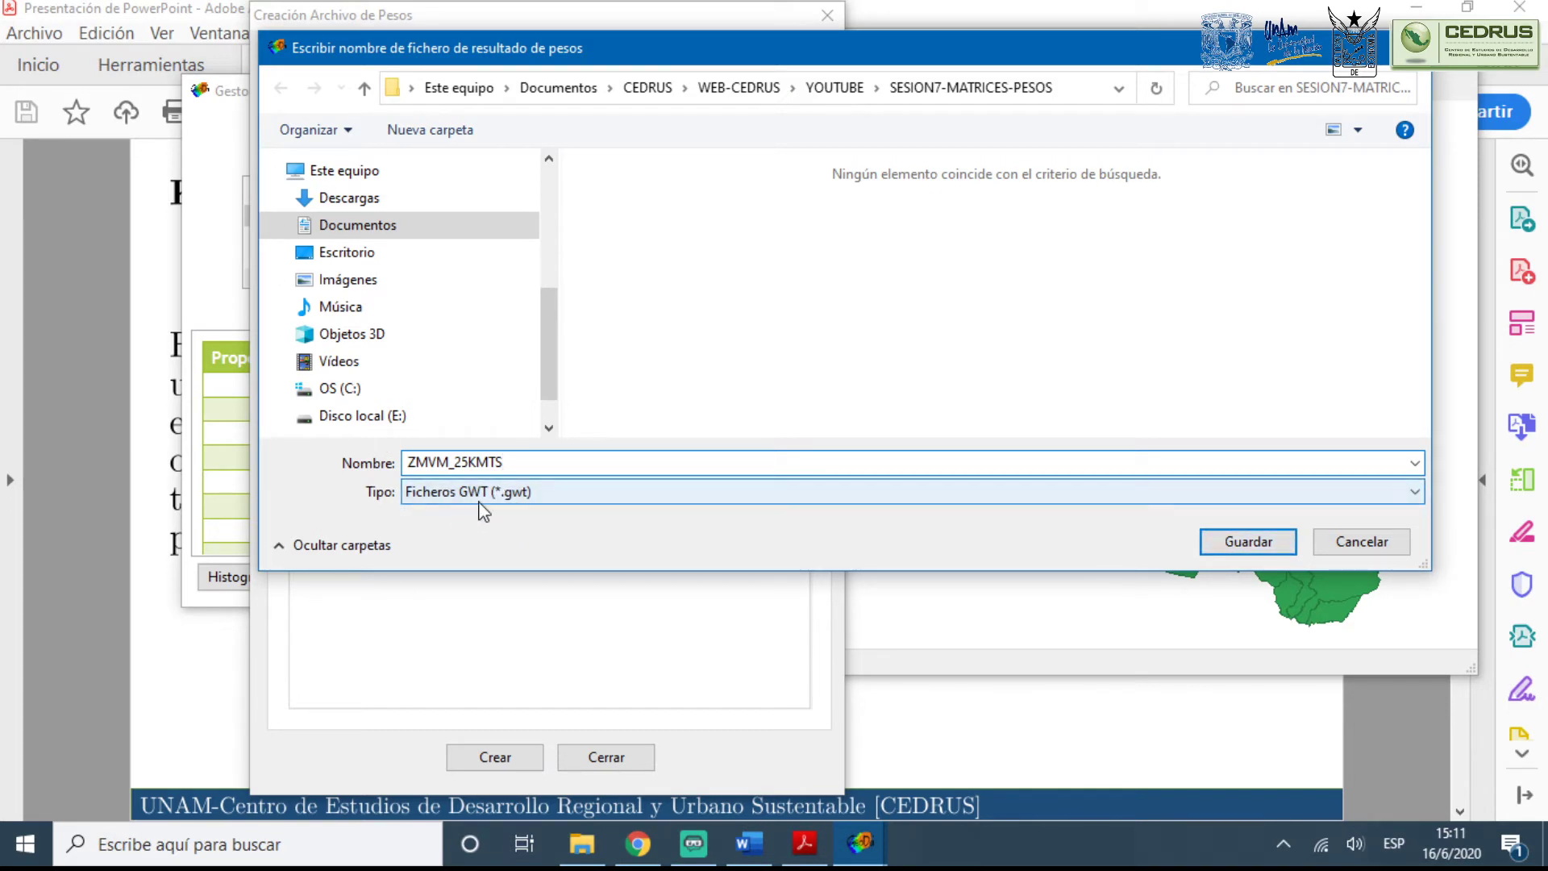
click(1230, 548)
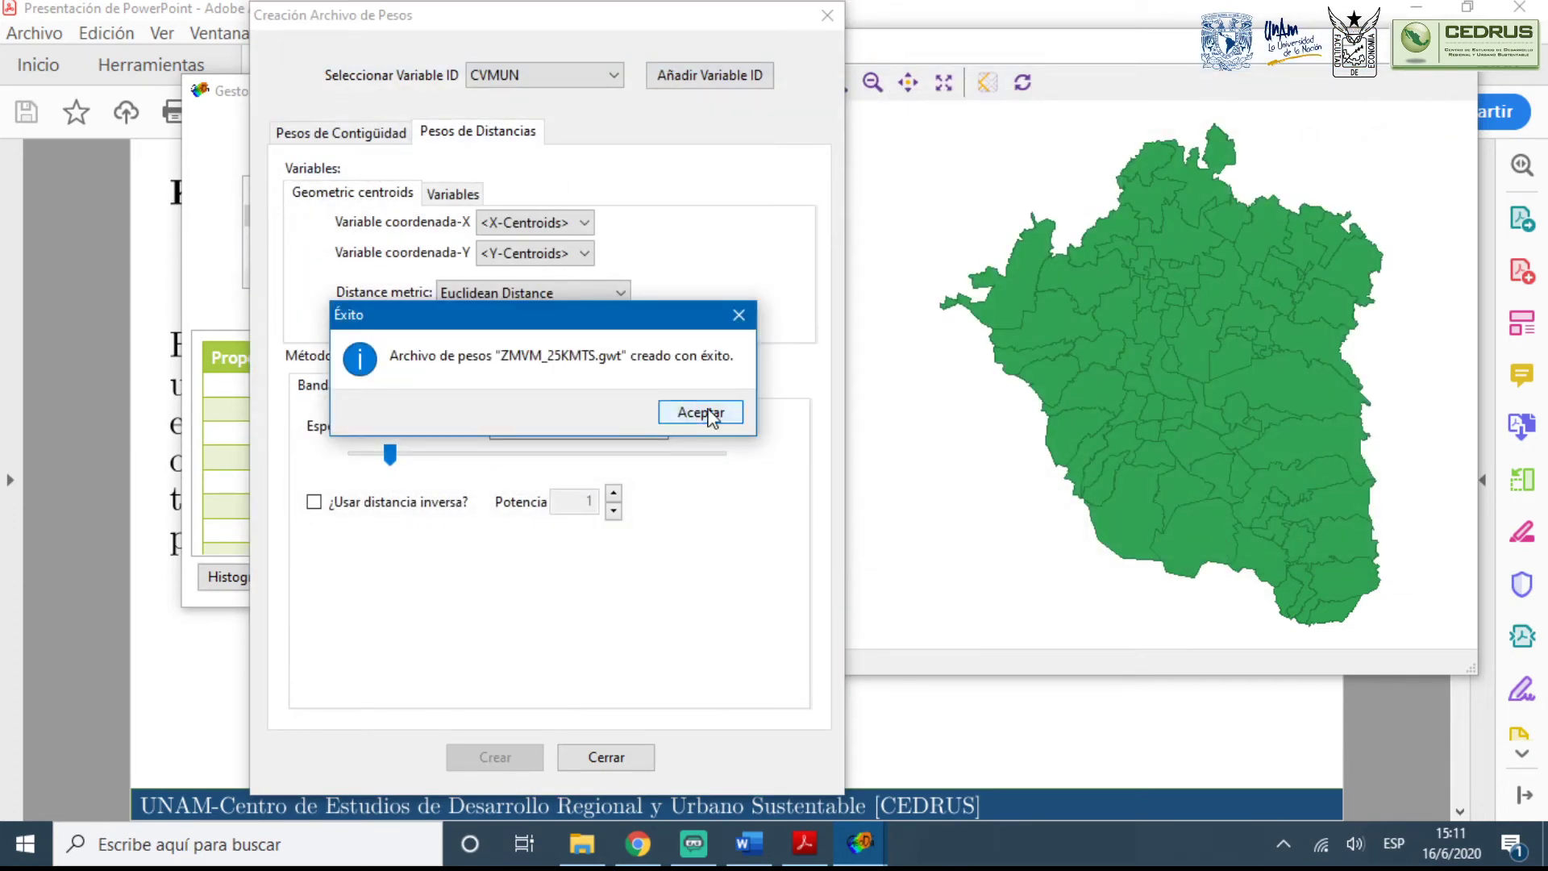
click(708, 413)
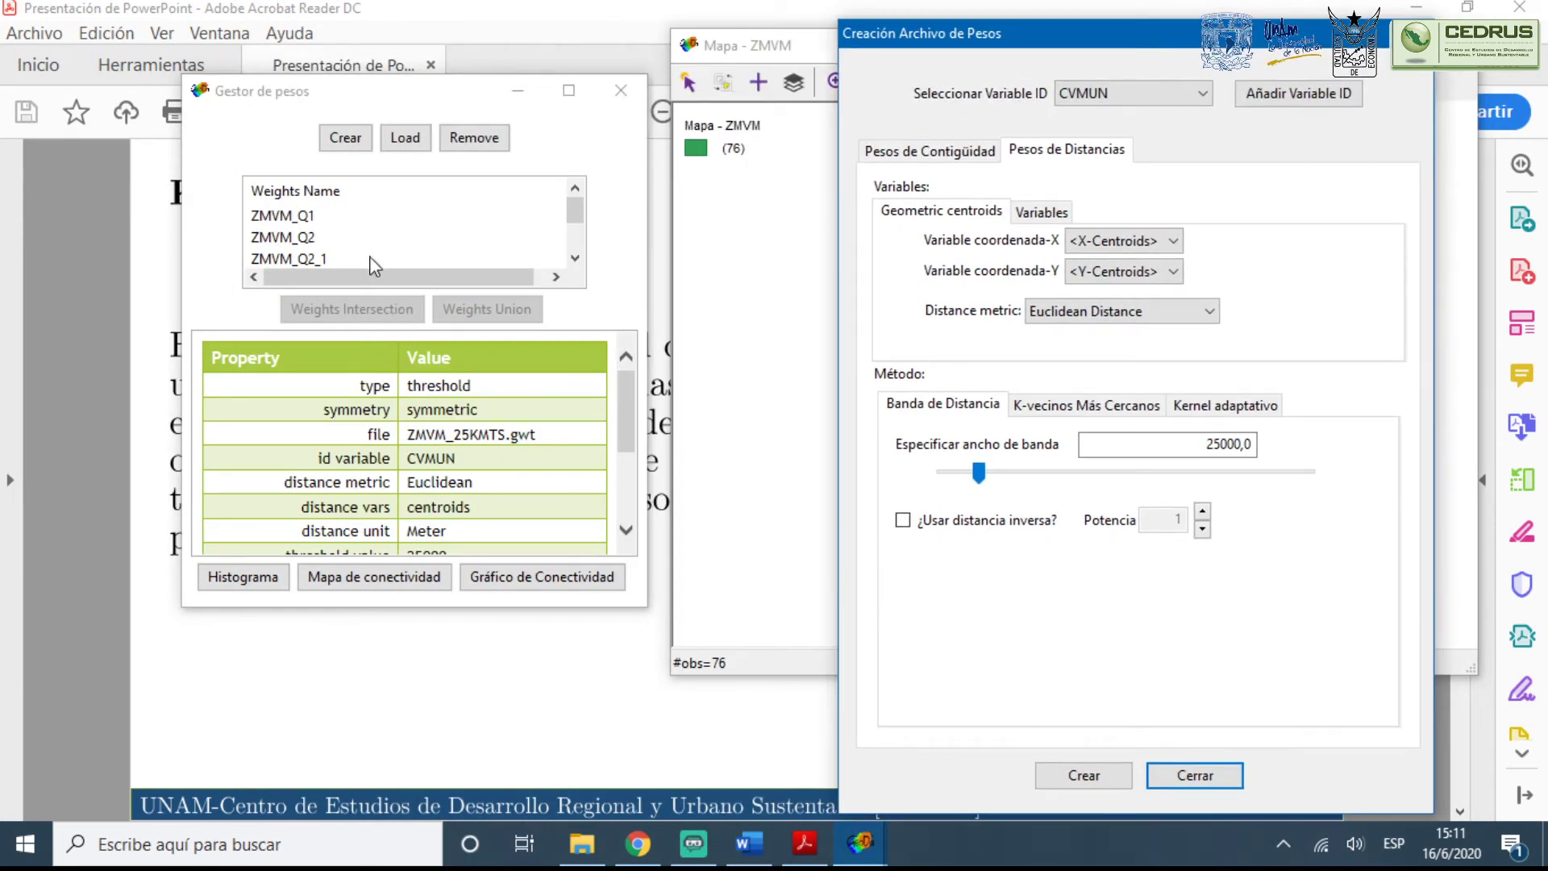
Select ZMVM_25KMTS in the weights manager and examine its threshold, distance unit, distance variables and neighbor statistics
scroll(339, 230, down, 3)
click(318, 255)
drag(629, 428, 626, 481)
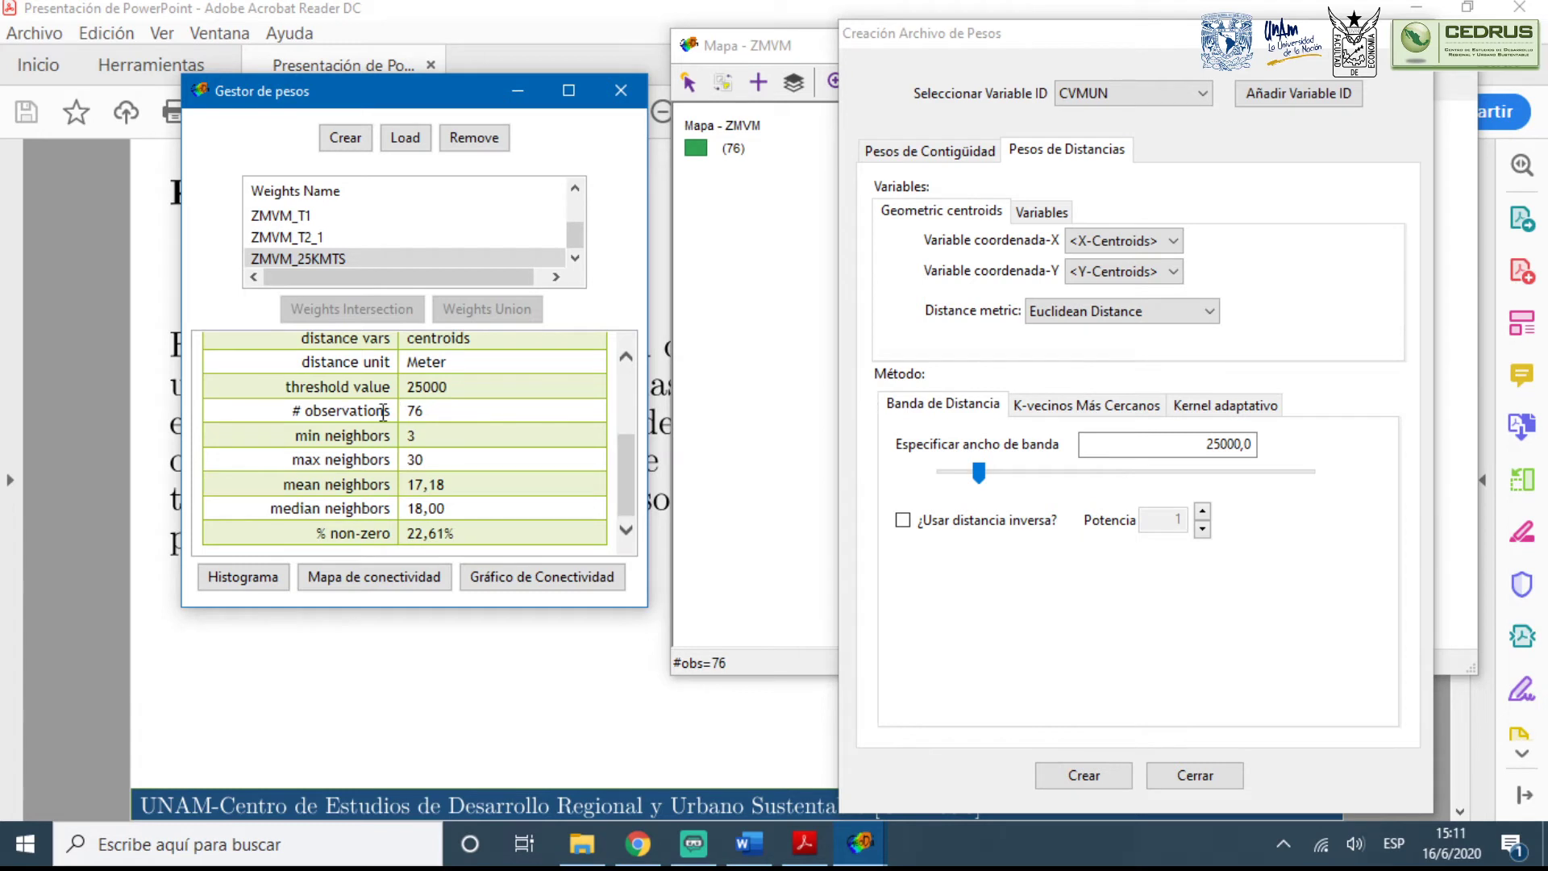
click(350, 389)
double_click(446, 387)
double_click(440, 363)
scroll(456, 466, up, 1)
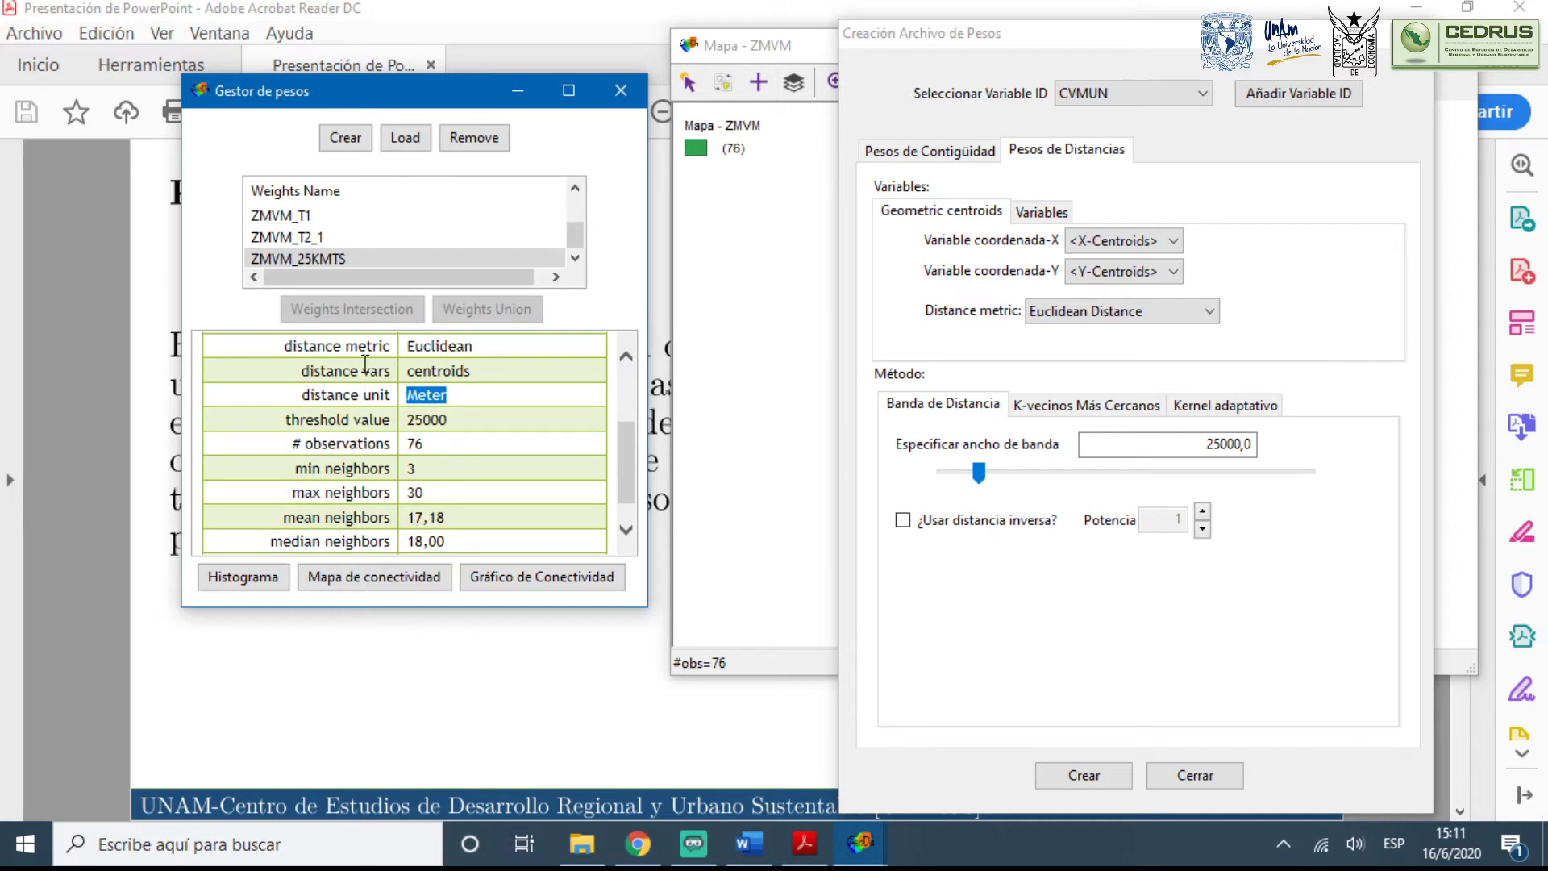
double_click(456, 373)
click(456, 373)
scroll(457, 375, up, 2)
scroll(476, 435, down, 3)
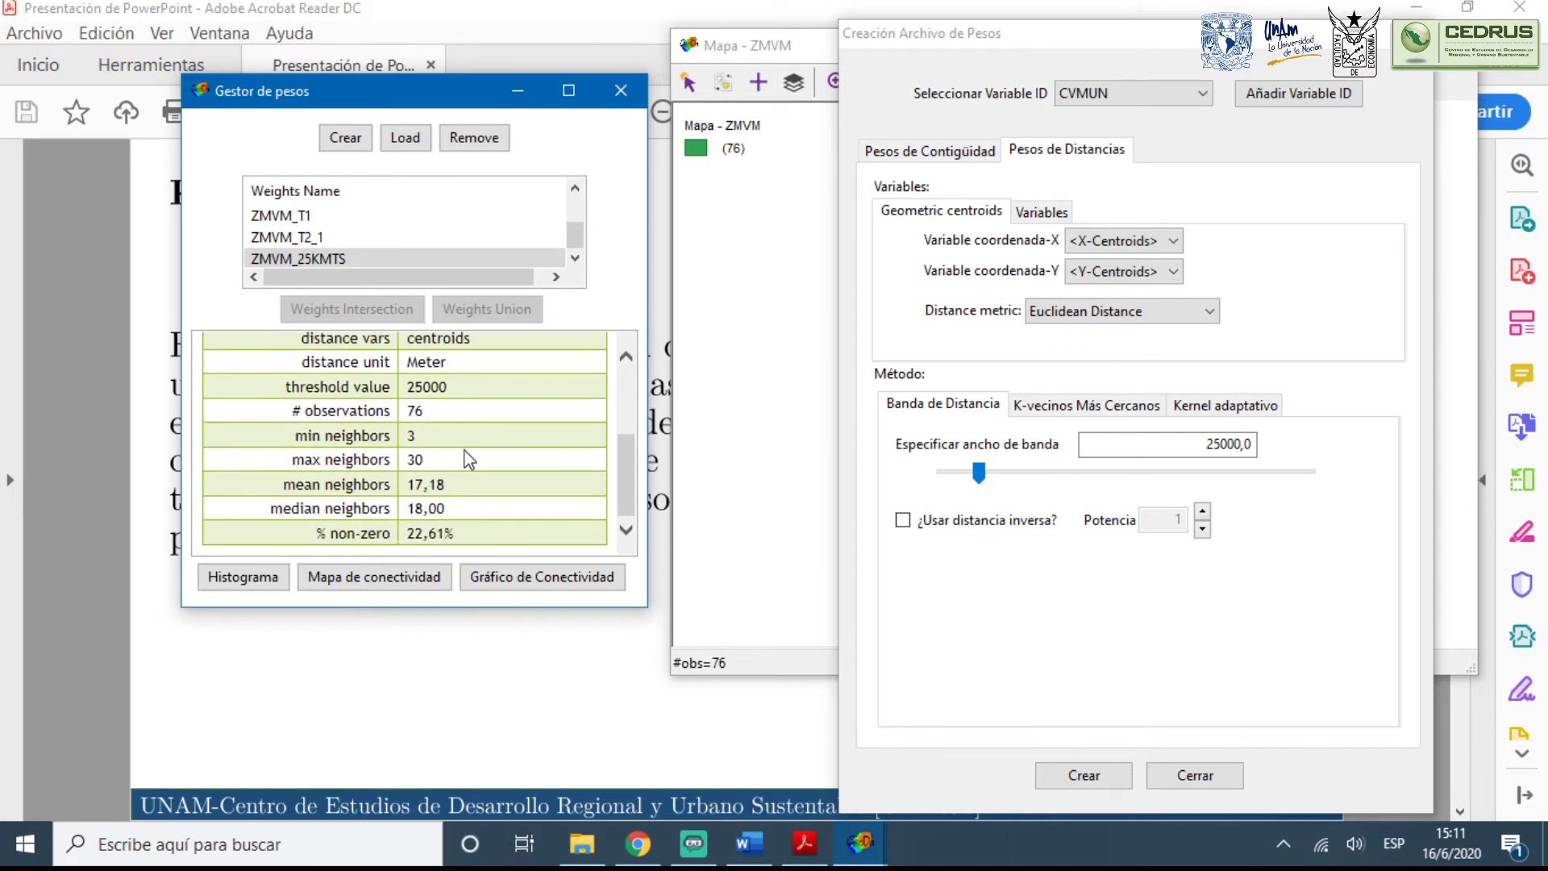
Return to the weights file creation dialog, set the distance band's bandwidth to 35000,0 and reposition the dialog
click(716, 259)
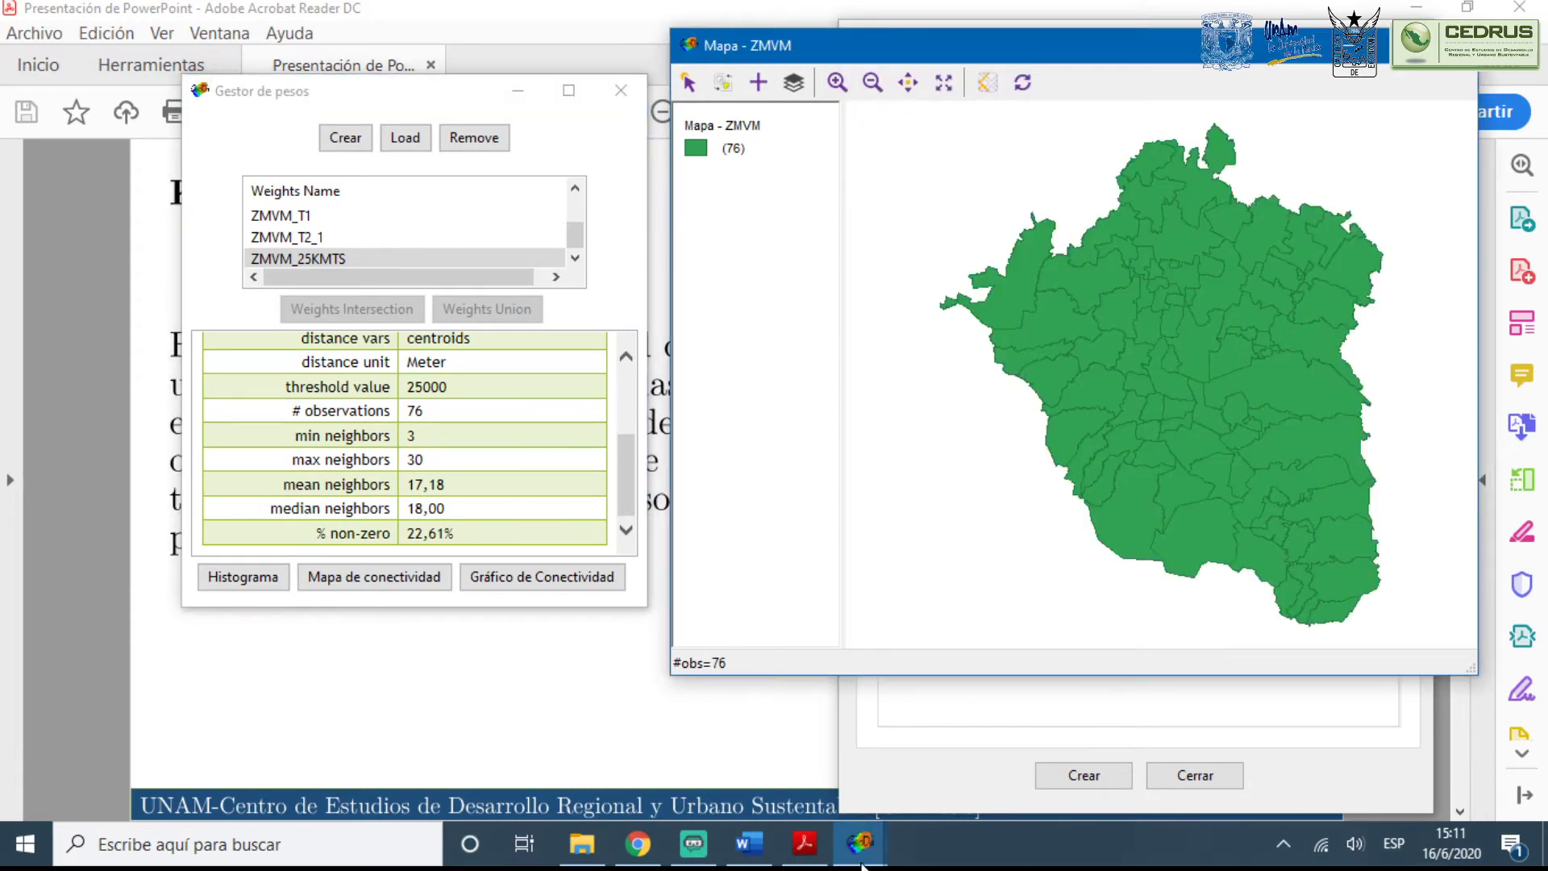
mouse_move(861, 863)
click(756, 776)
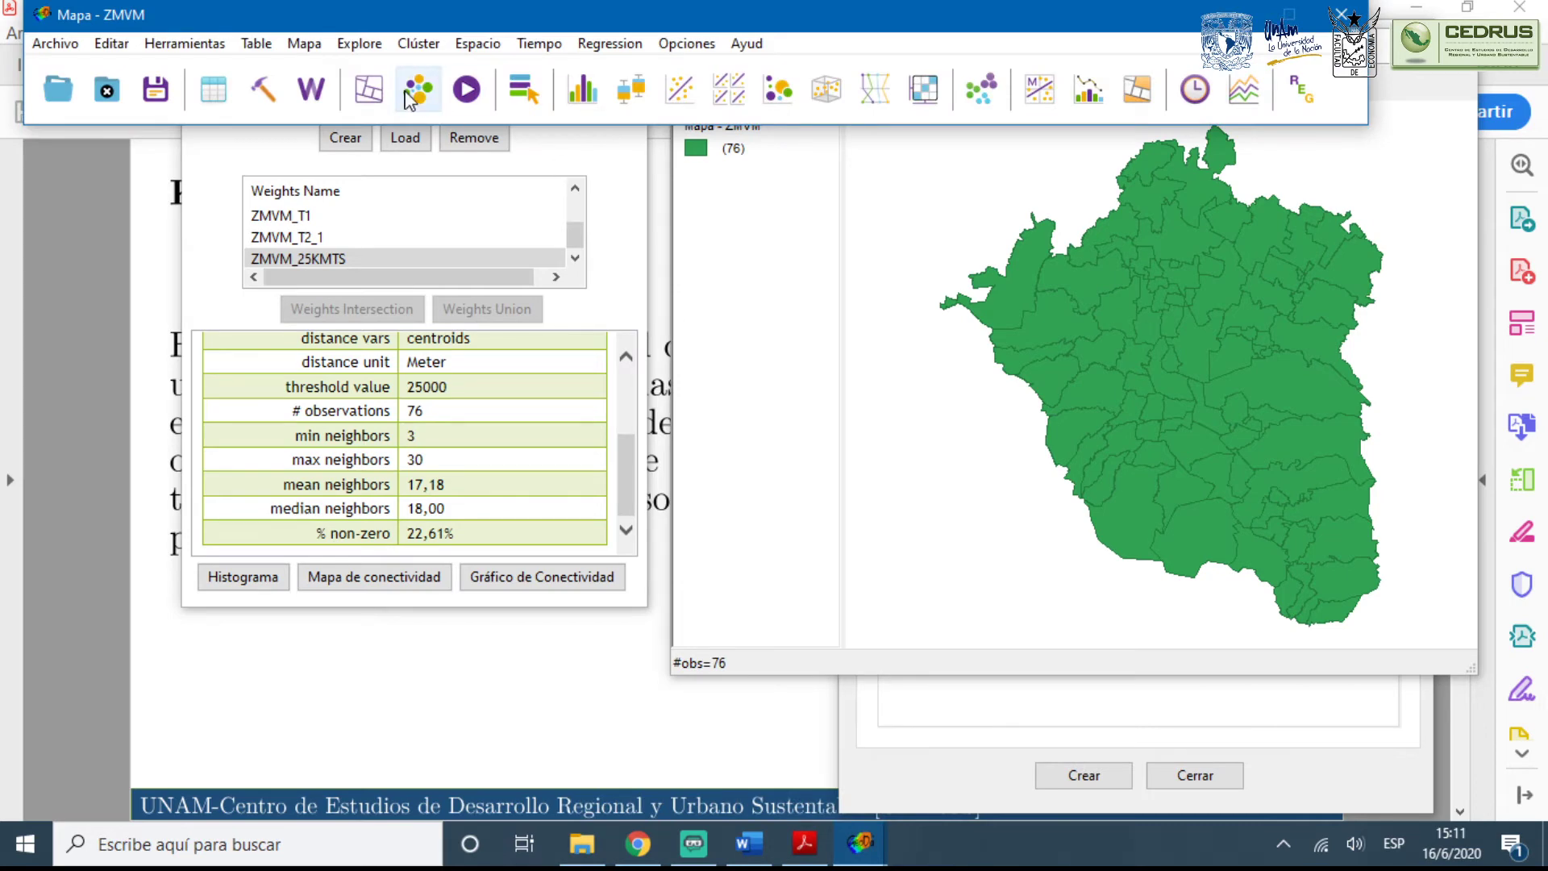
click(863, 842)
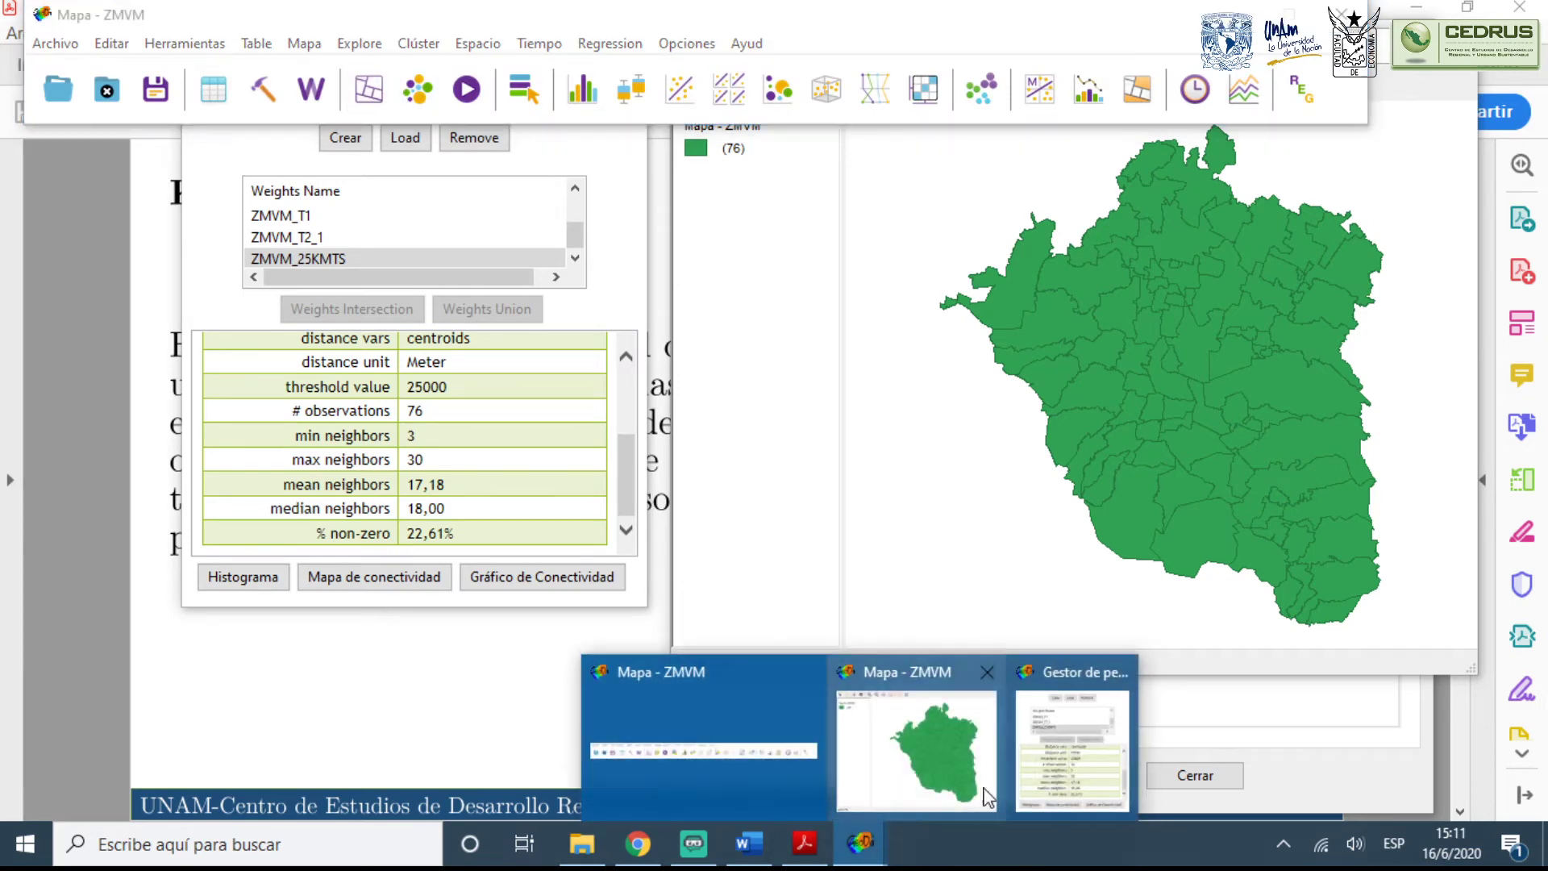
click(920, 806)
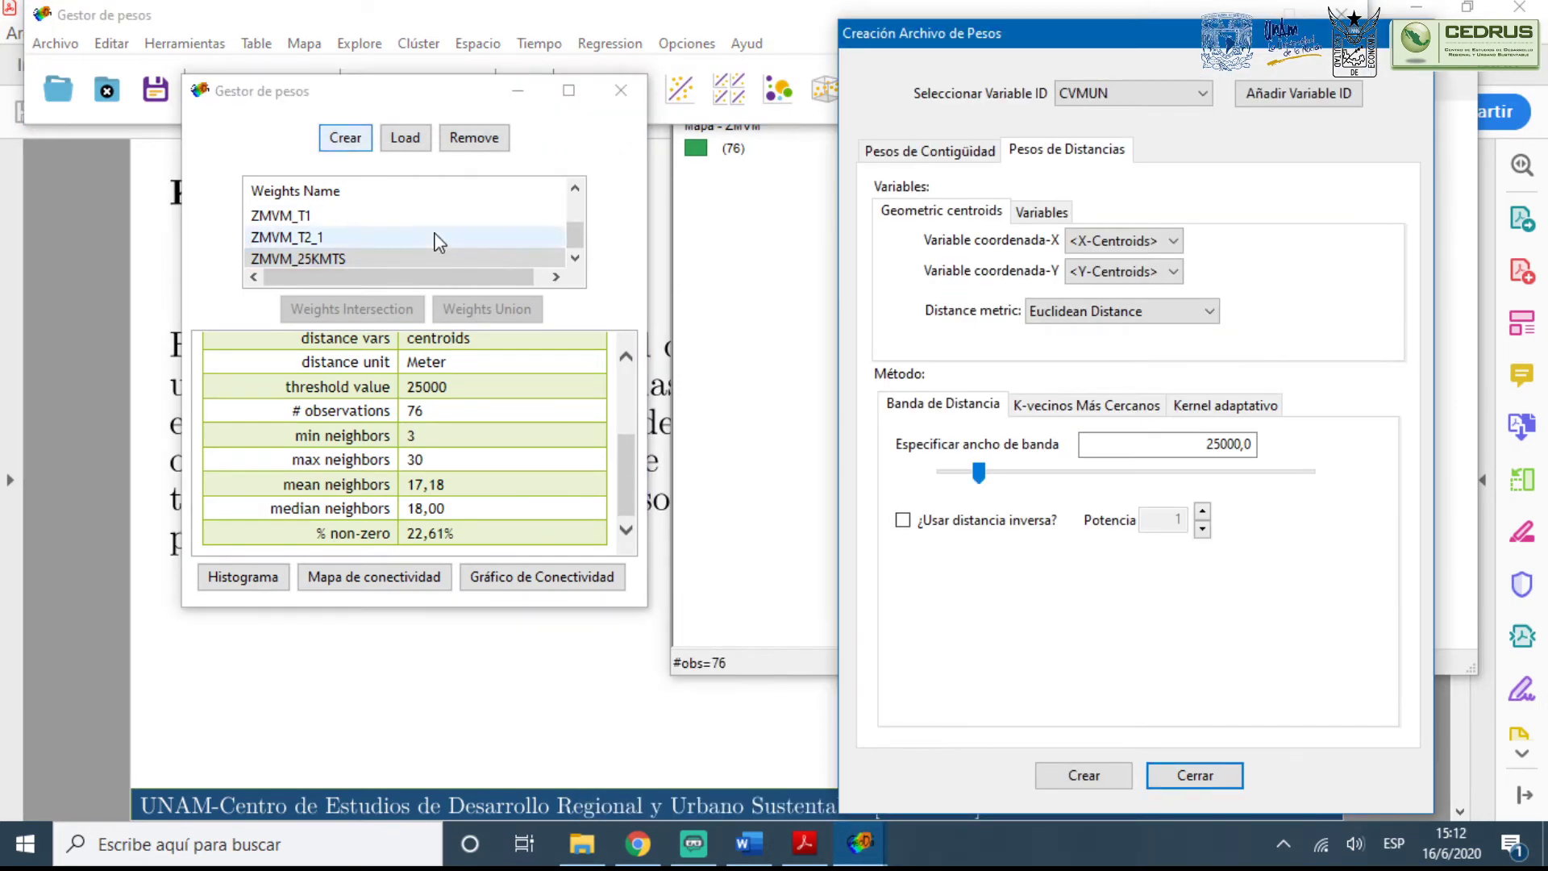
click(1220, 445)
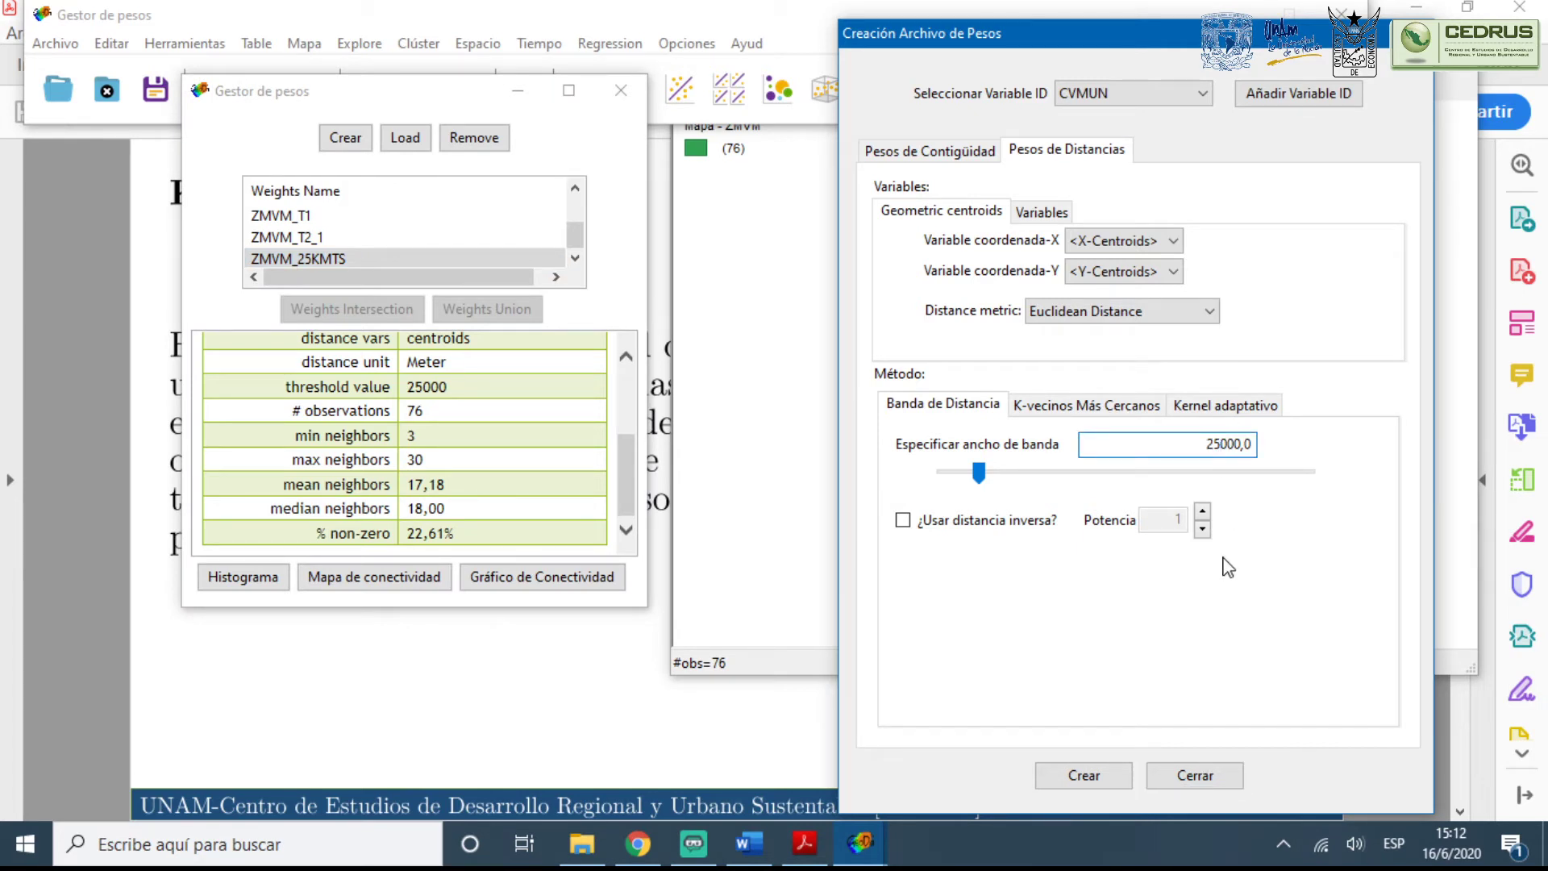
key(BackSpace)
key(BackSpace)
text(35)
drag(1080, 43, 640, 59)
Create the new distance weights file as ZMVM_35KMTS.gwt, basing its name on the existing 25 km file
click(643, 790)
click(786, 258)
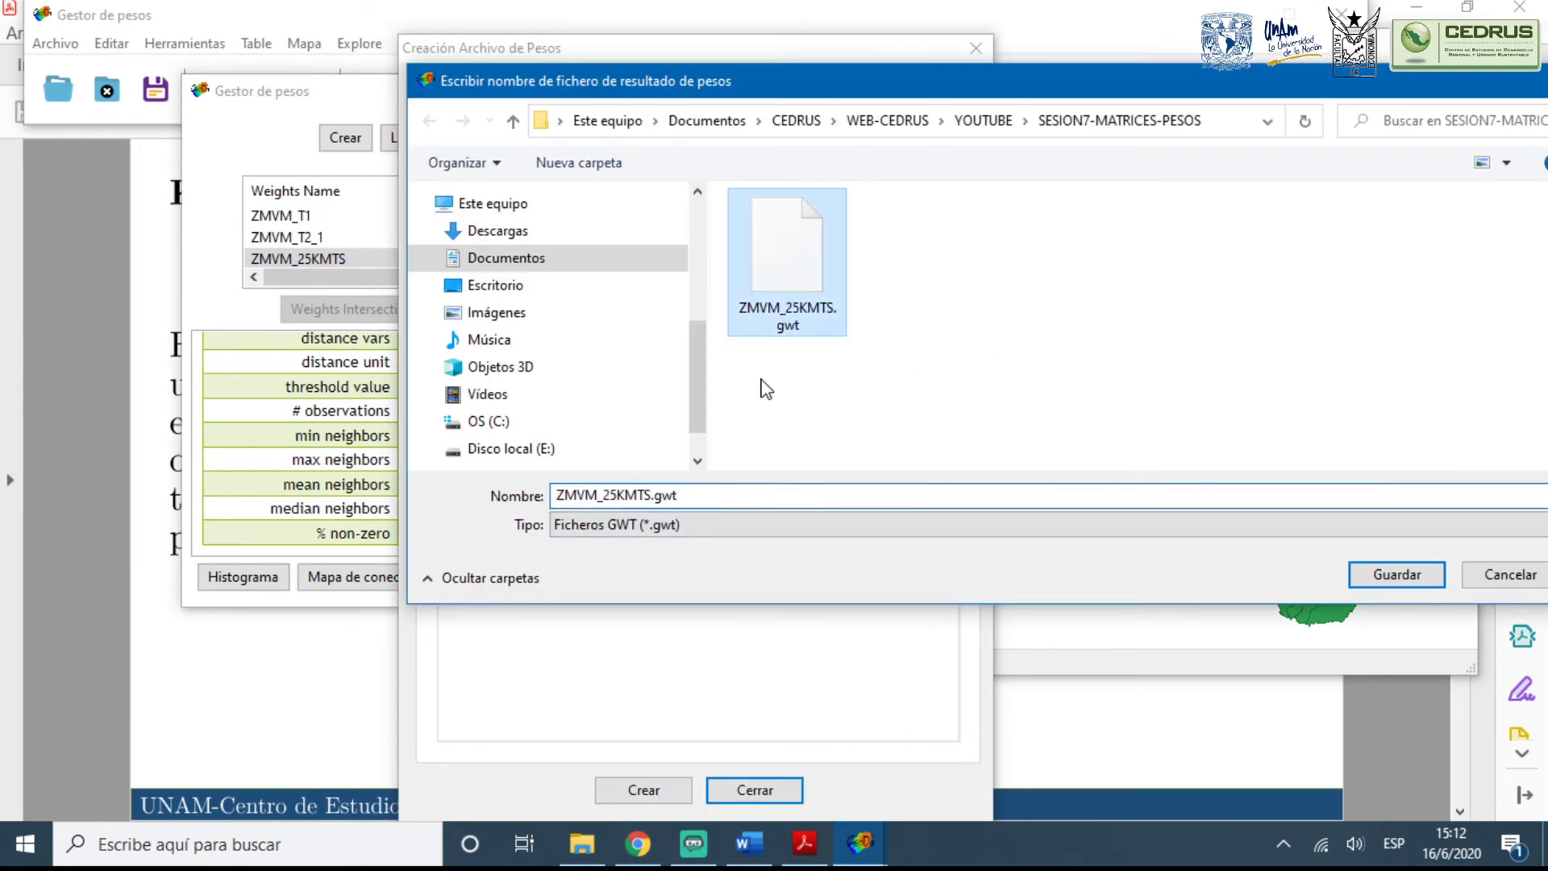
double_click(613, 493)
click(611, 493)
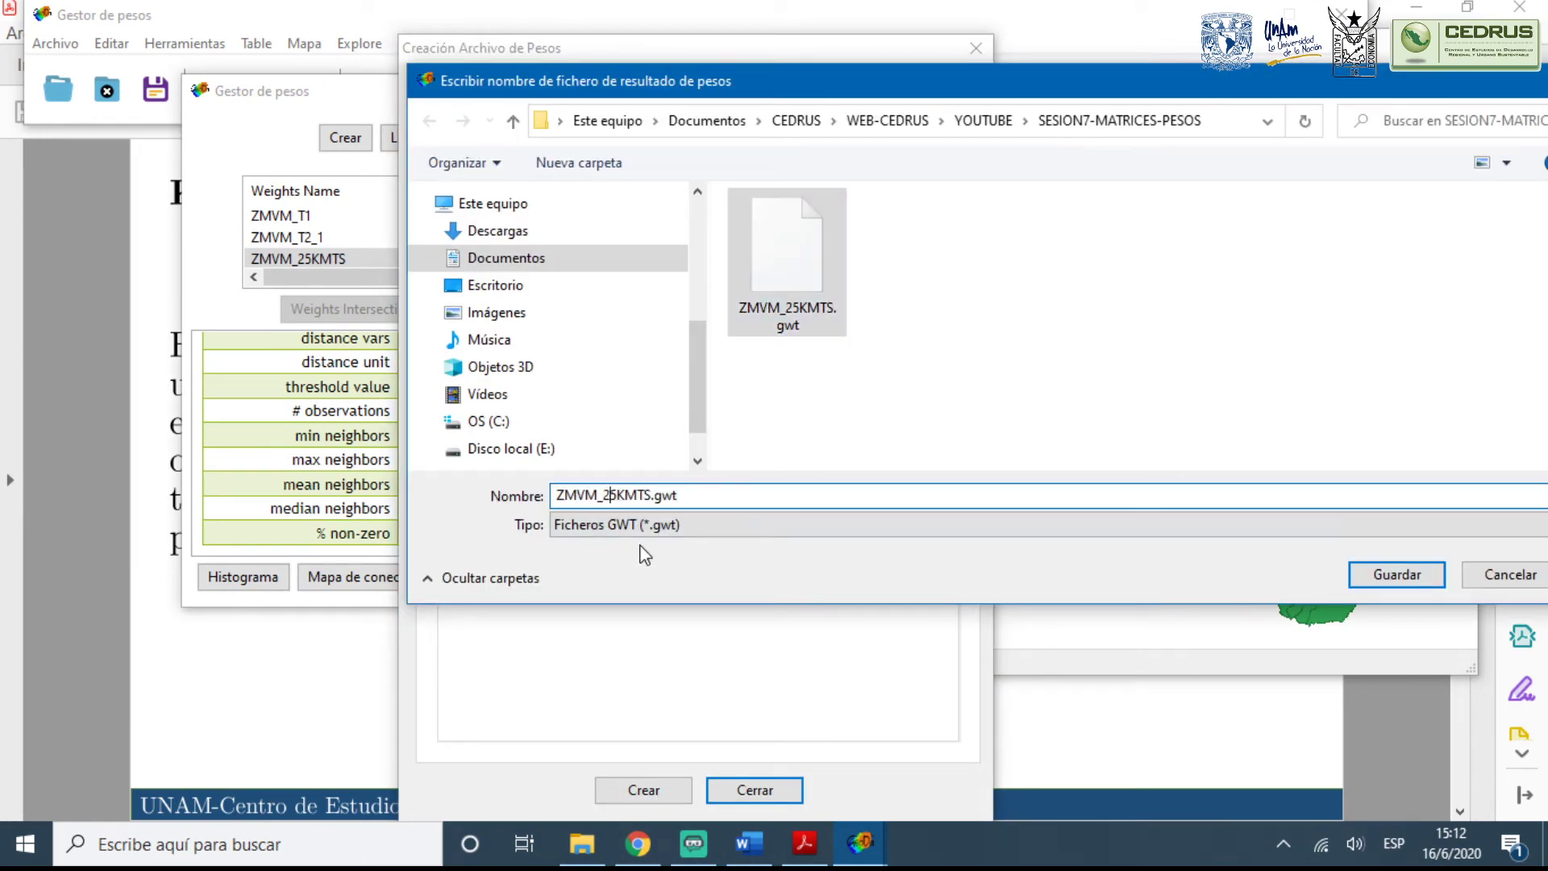
key(BackSpace)
text(3)
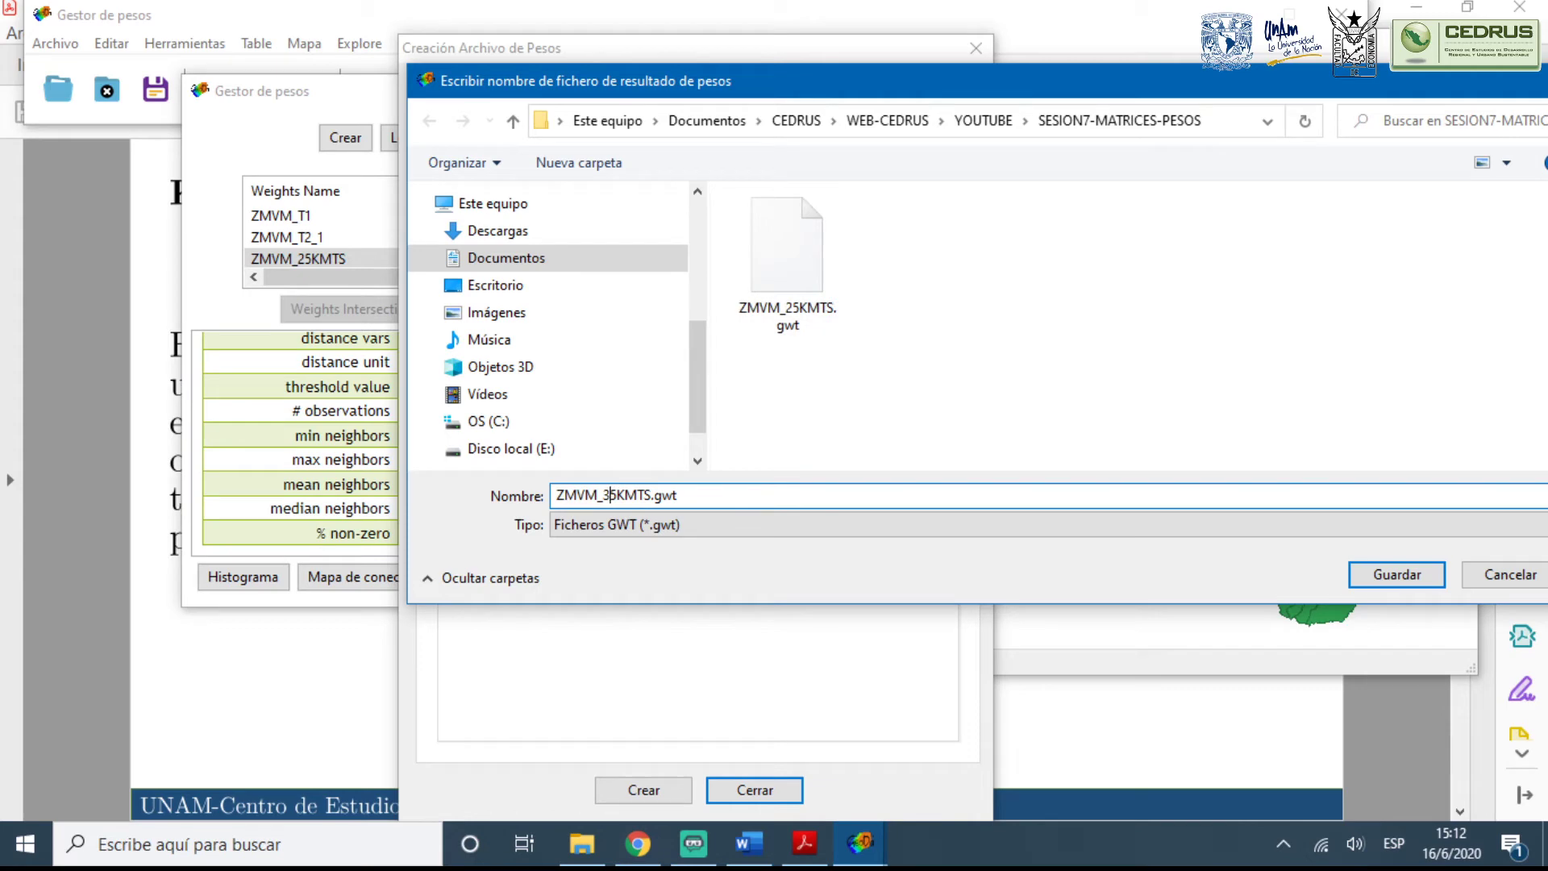
click(1391, 576)
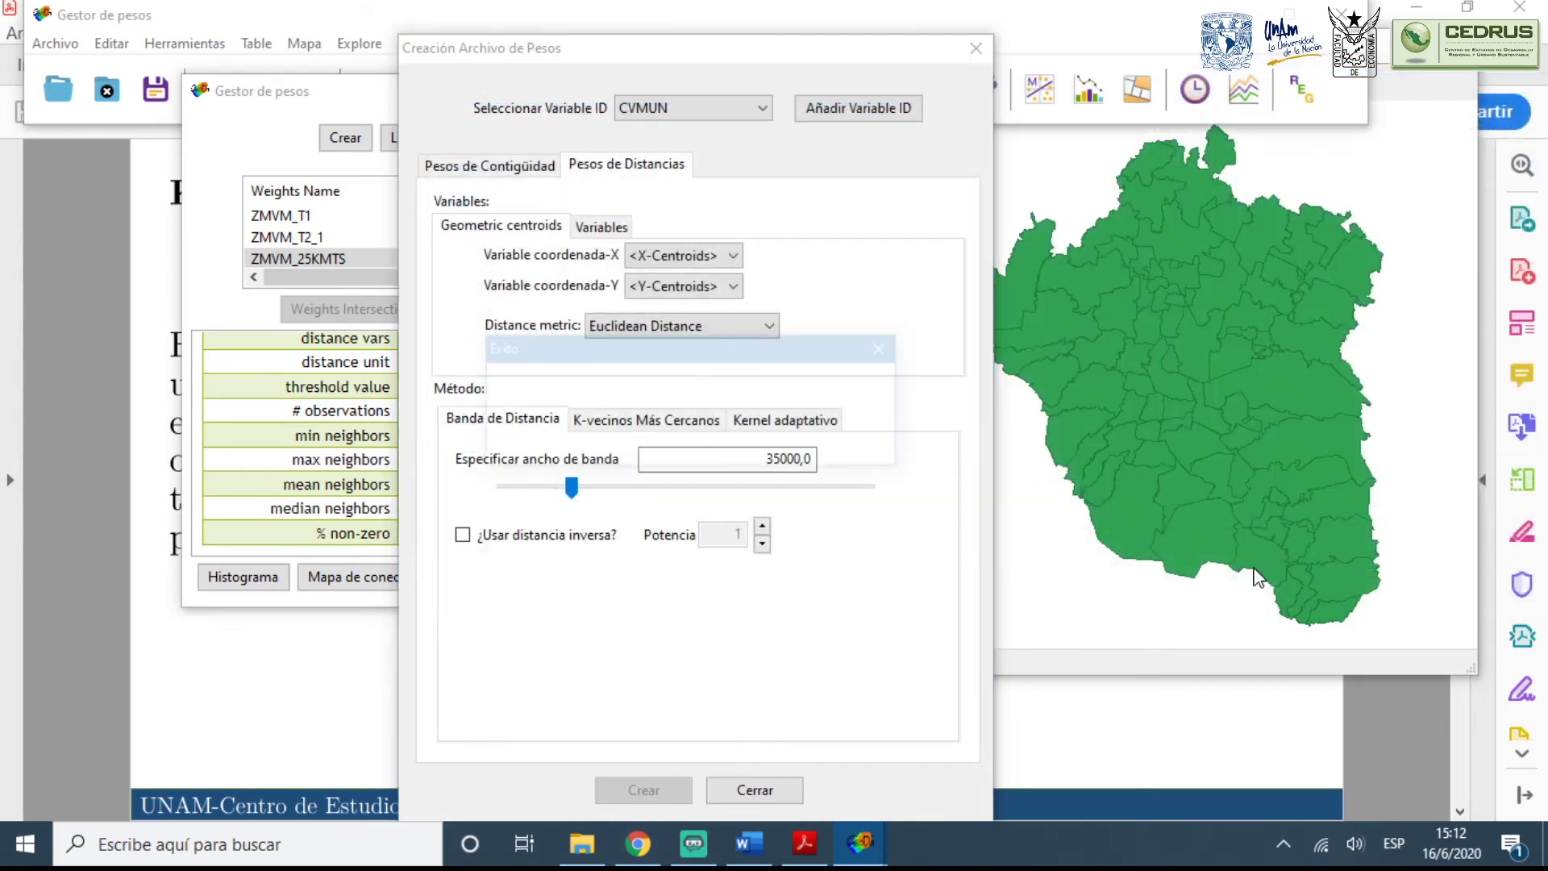
click(847, 445)
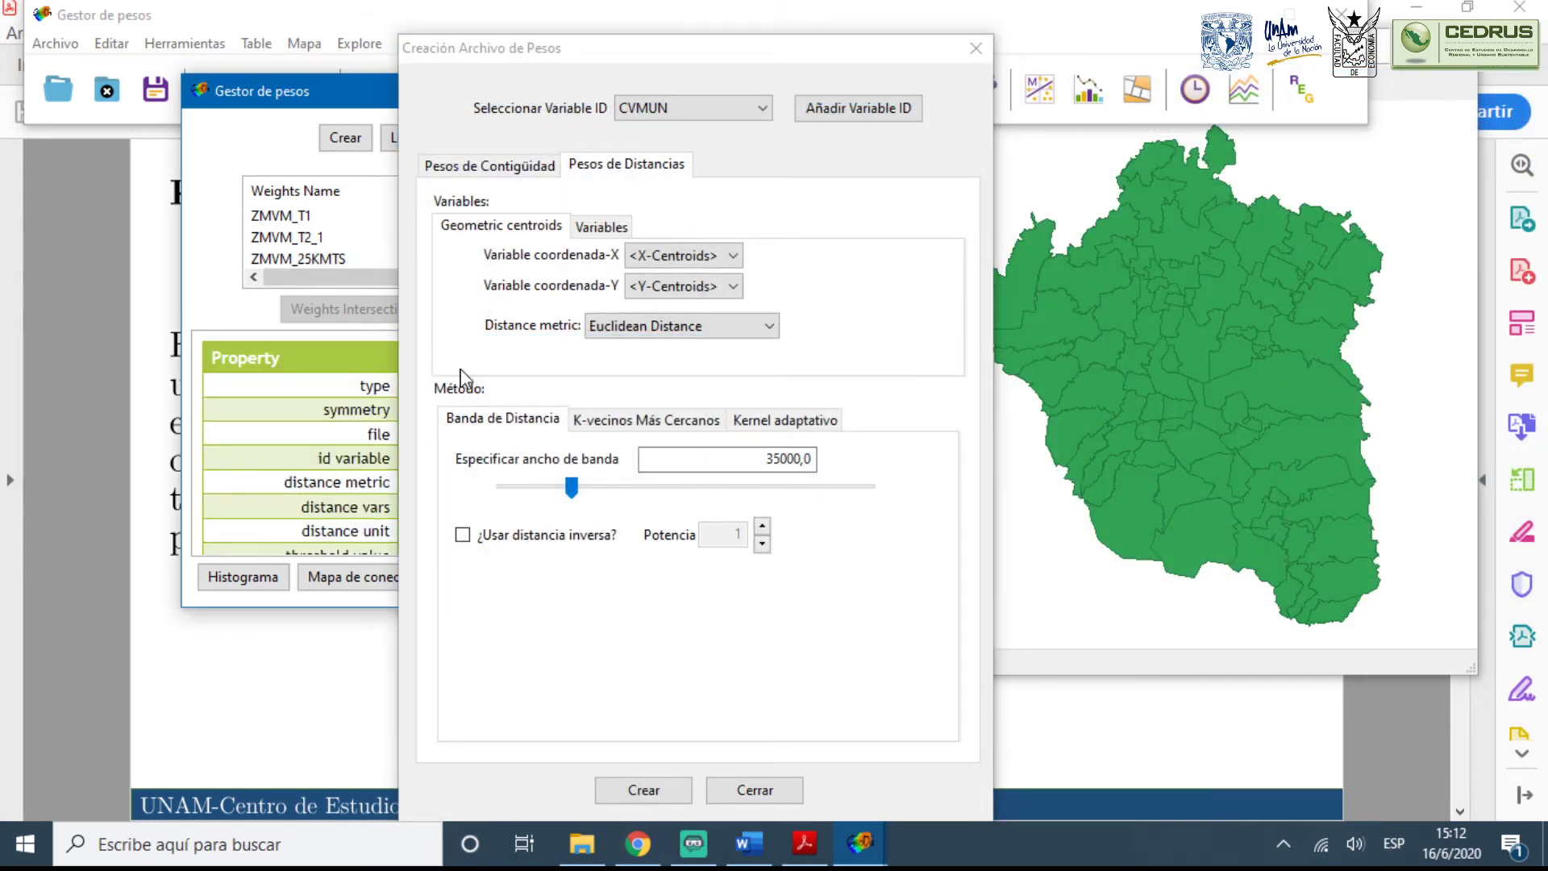
Move the creation dialog clear of the weights manager and select ZMVM_35KMTS to view its properties
drag(669, 59, 1033, 56)
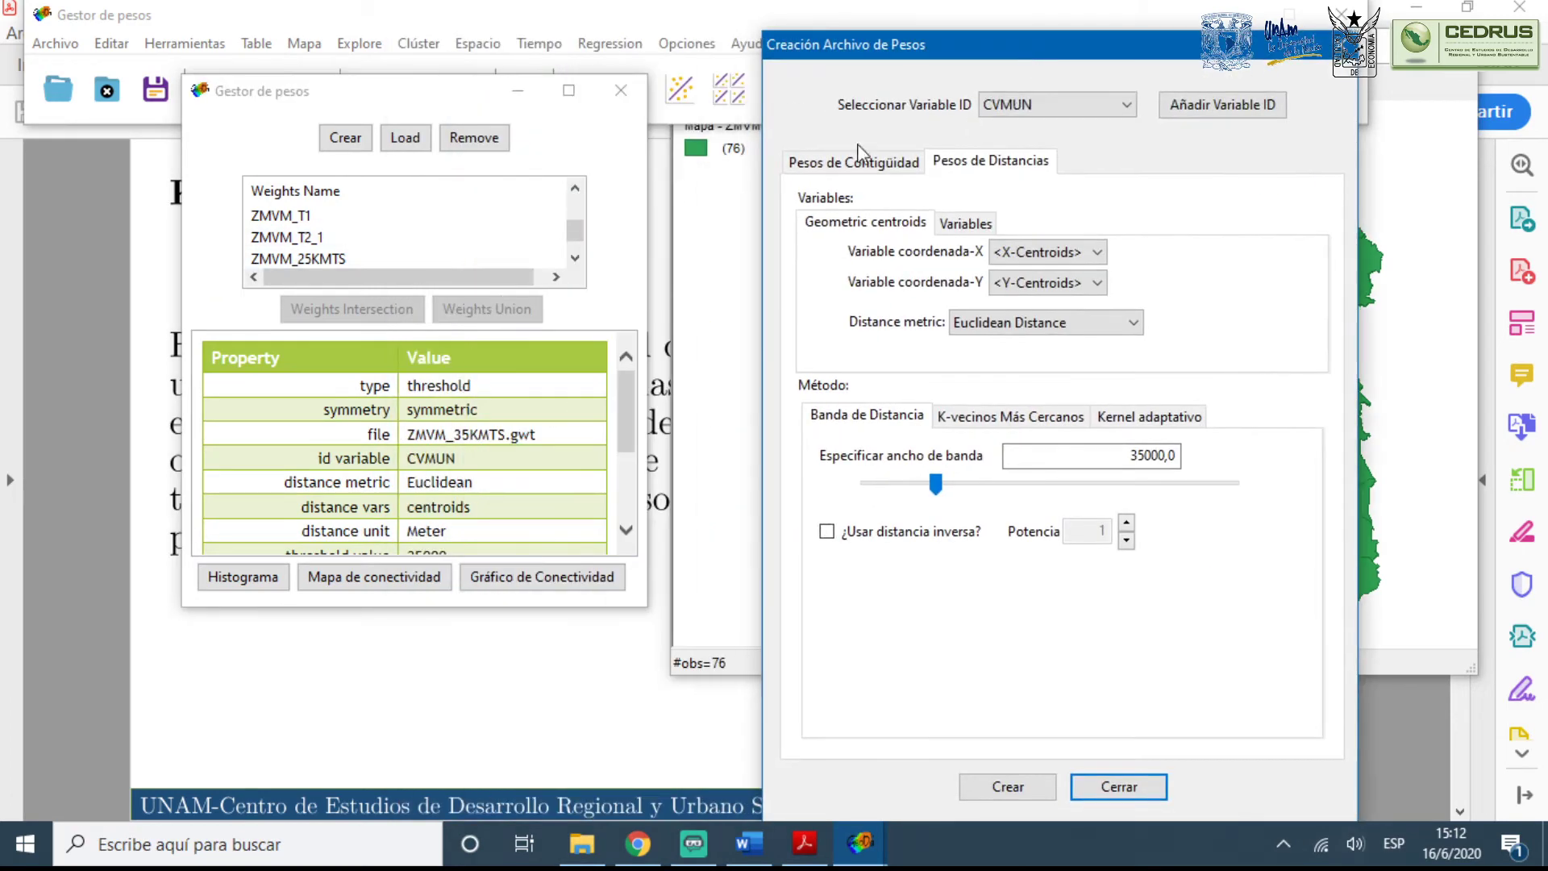
drag(568, 238, 569, 252)
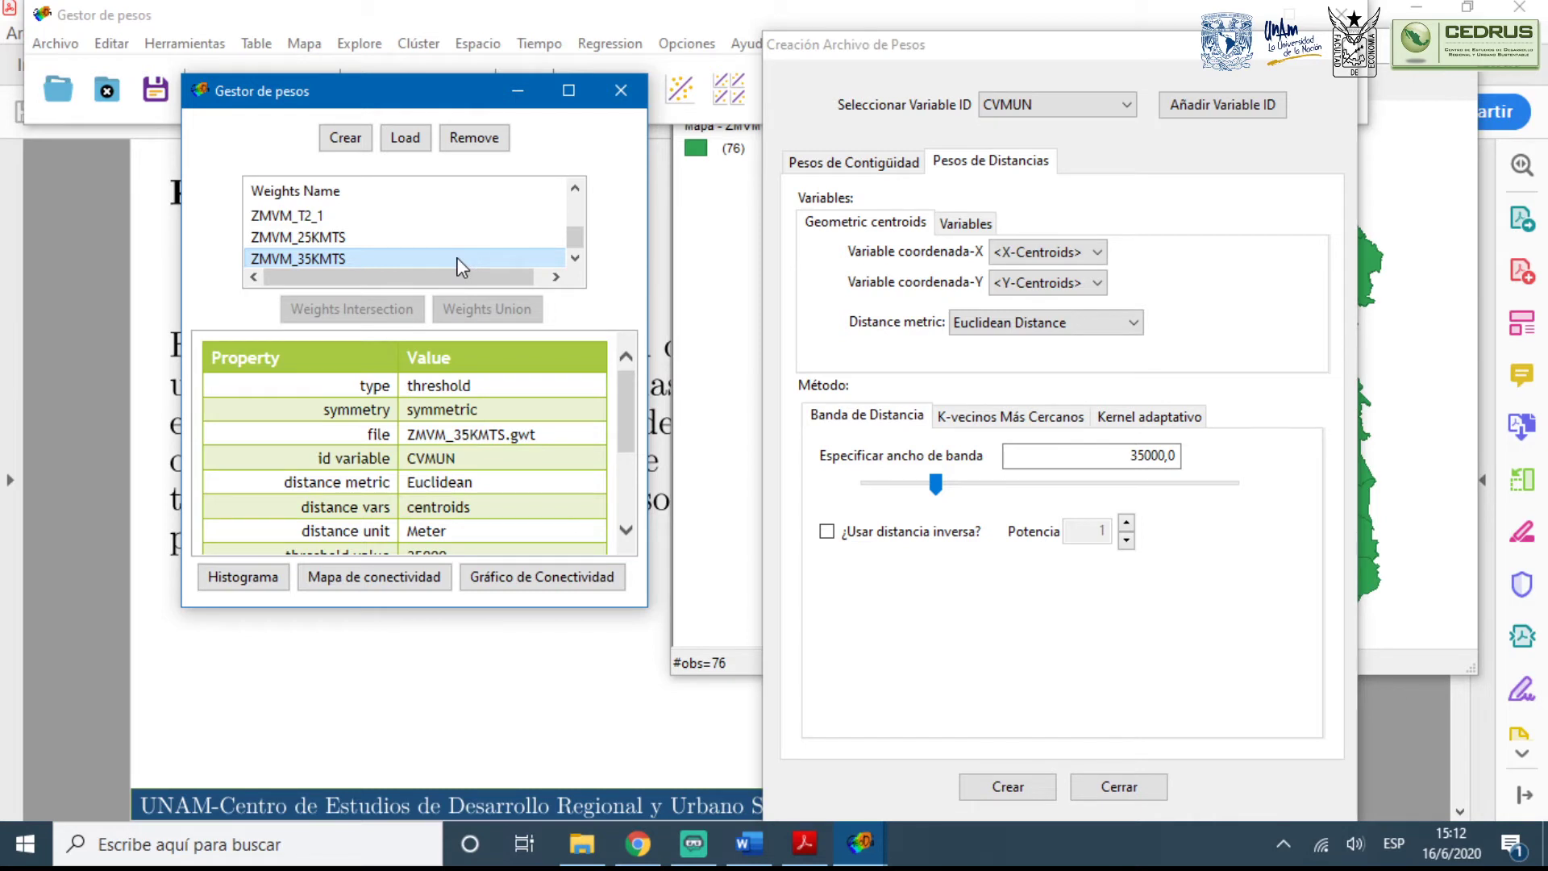
click(935, 42)
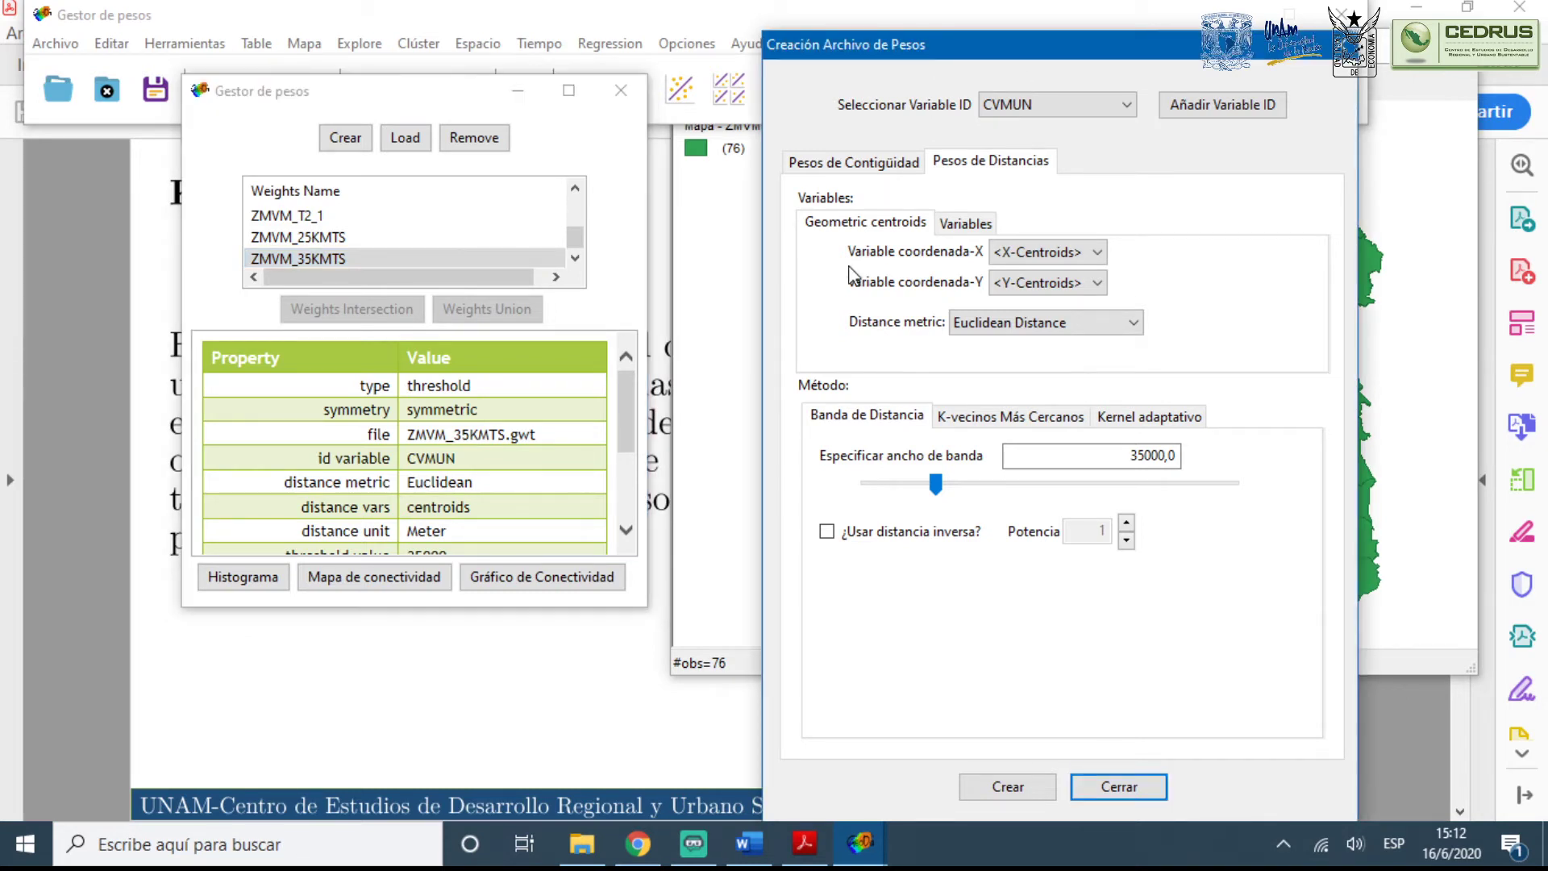
Bring the ZMVM map to the front and maximize its window
click(709, 481)
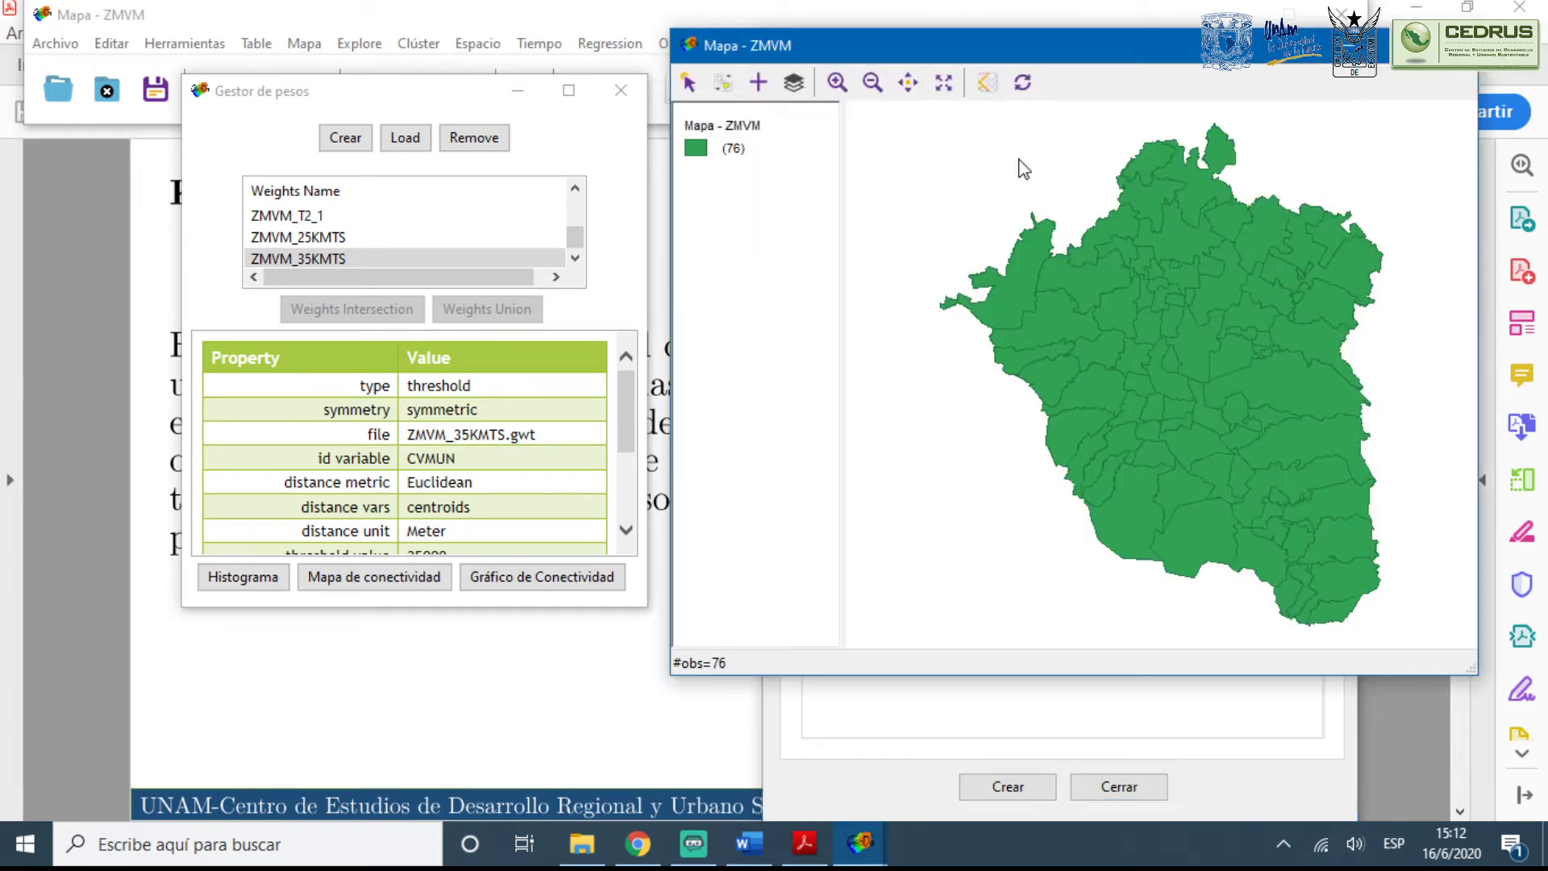
drag(936, 69, 813, 117)
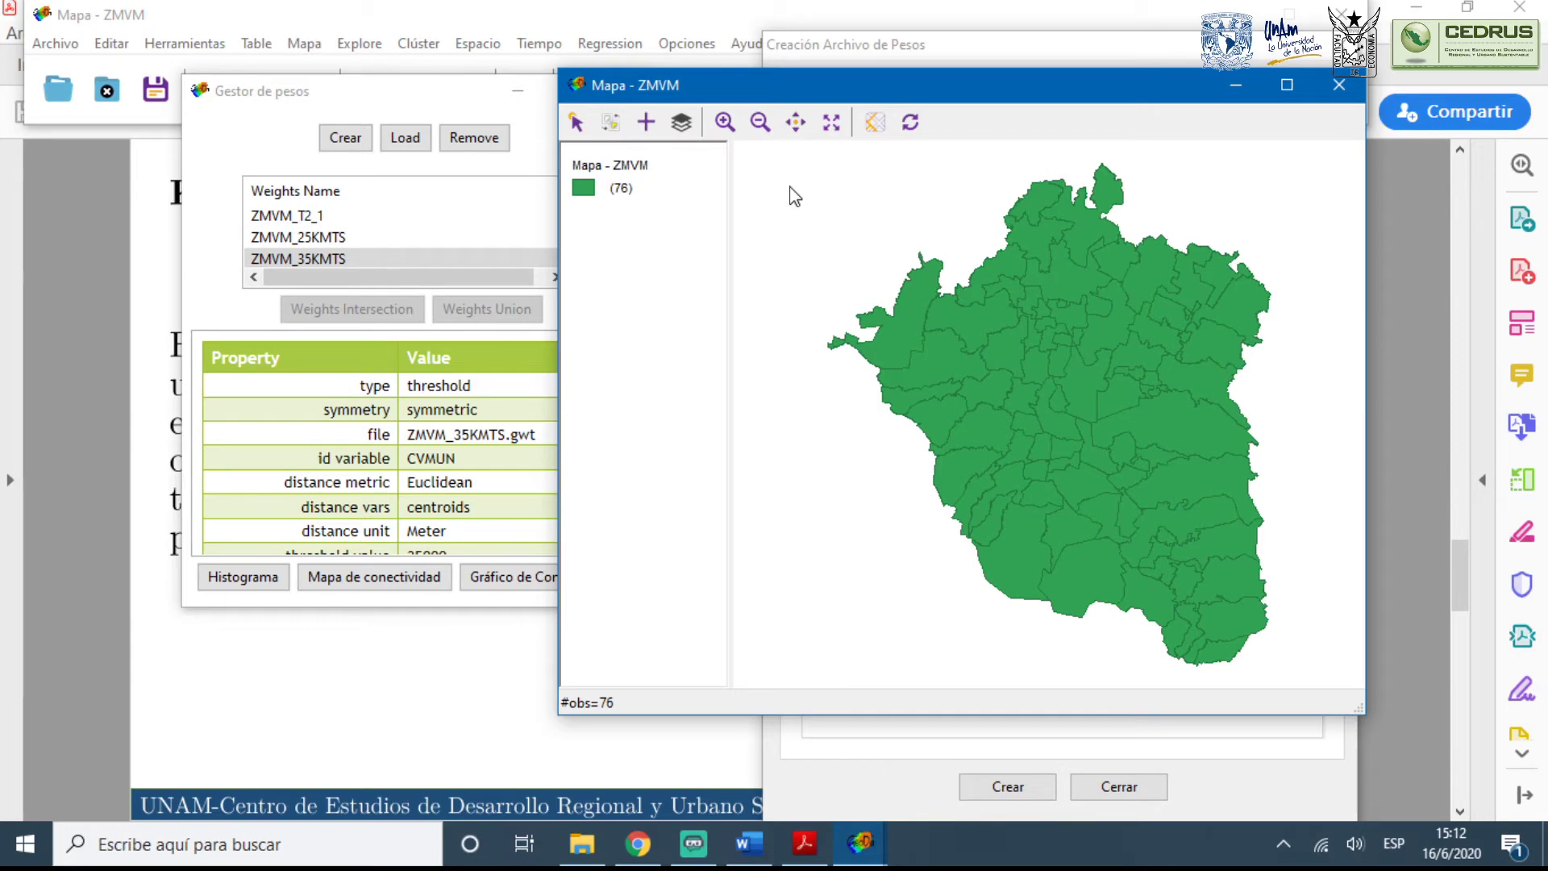
right_click(829, 461)
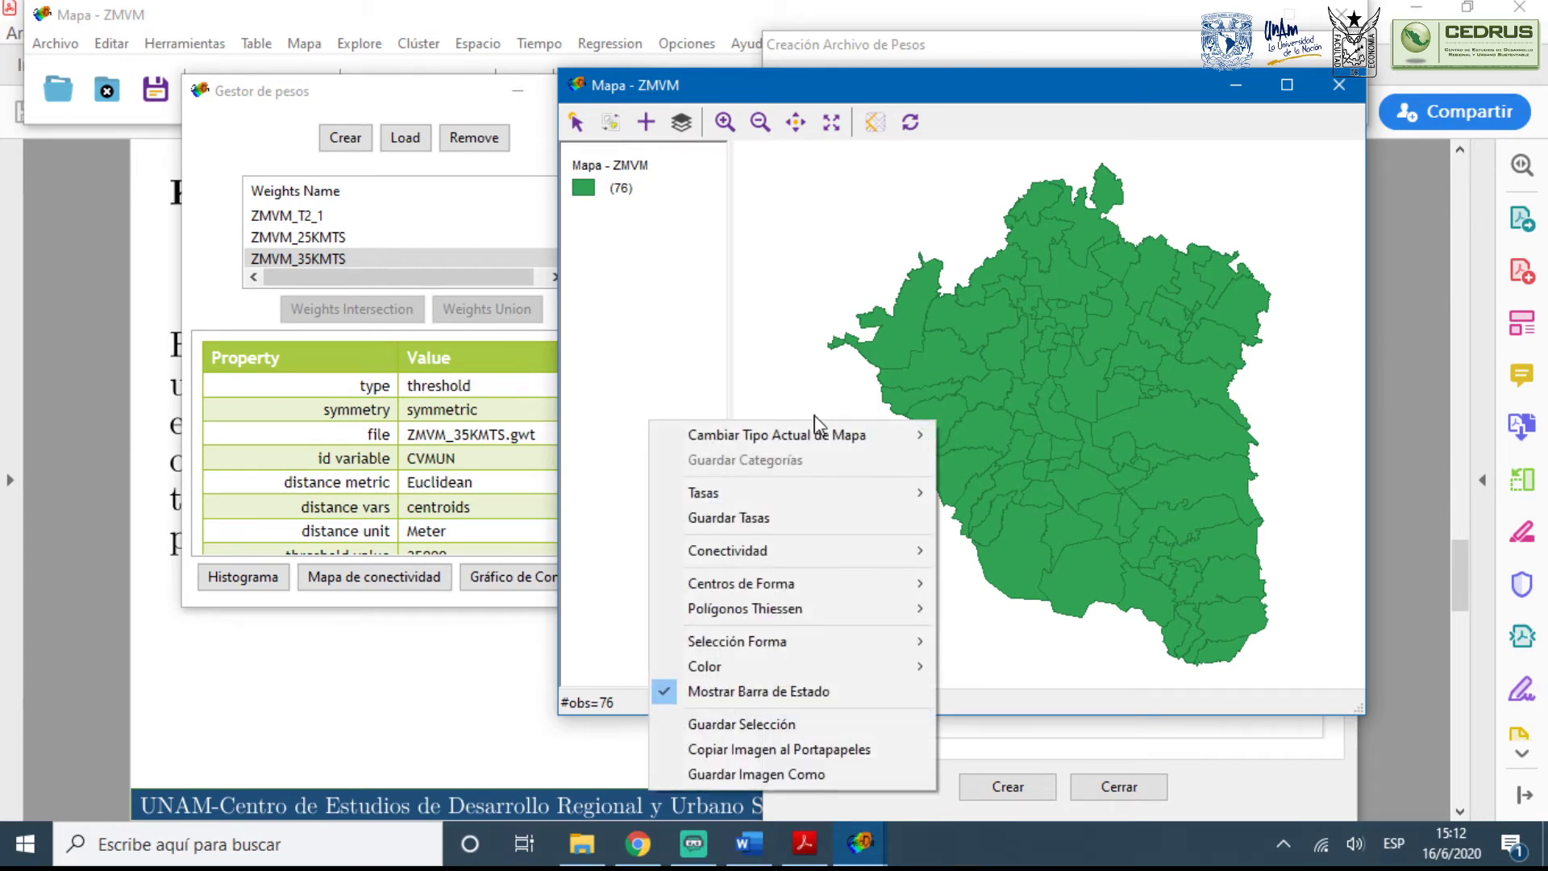
click(824, 233)
click(1287, 84)
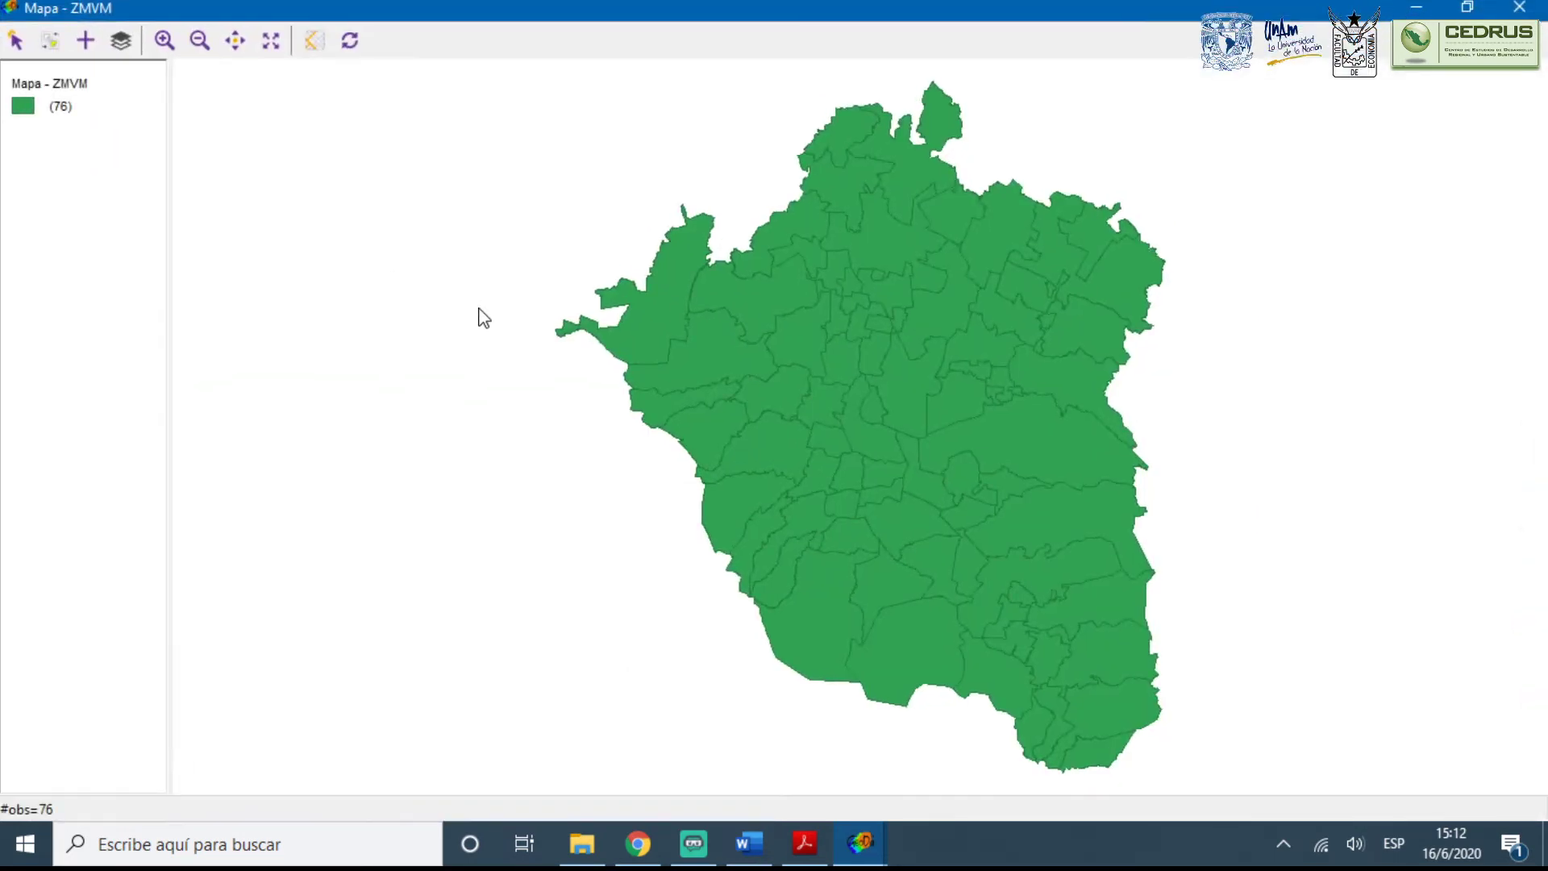
Display the centroids of the municipalities on the ZMVM map
right_click(557, 460)
click(442, 347)
right_click(524, 449)
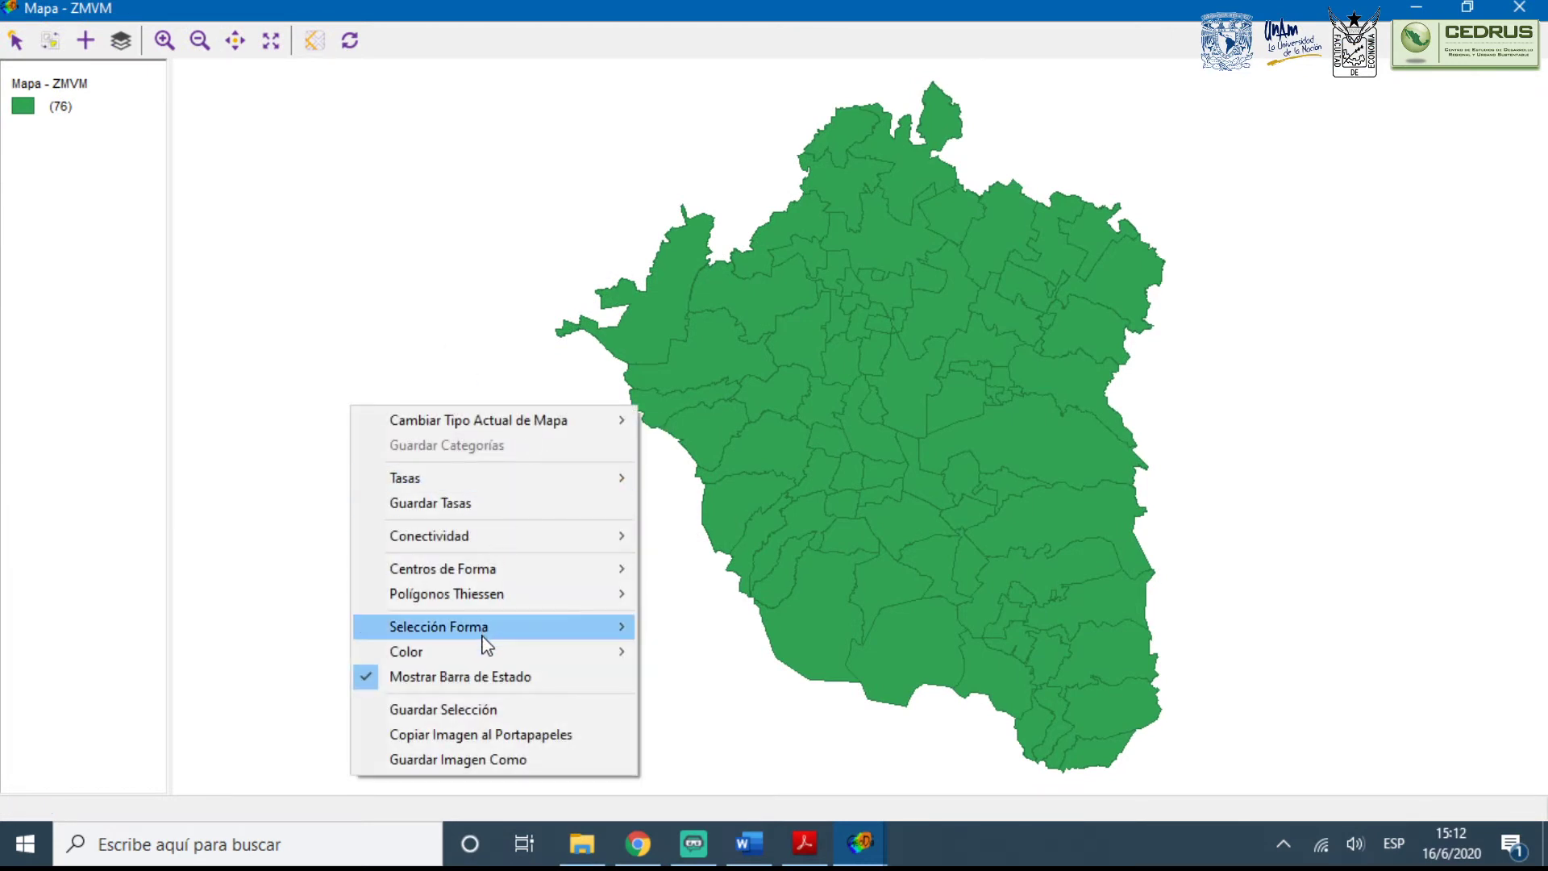
mouse_move(486, 645)
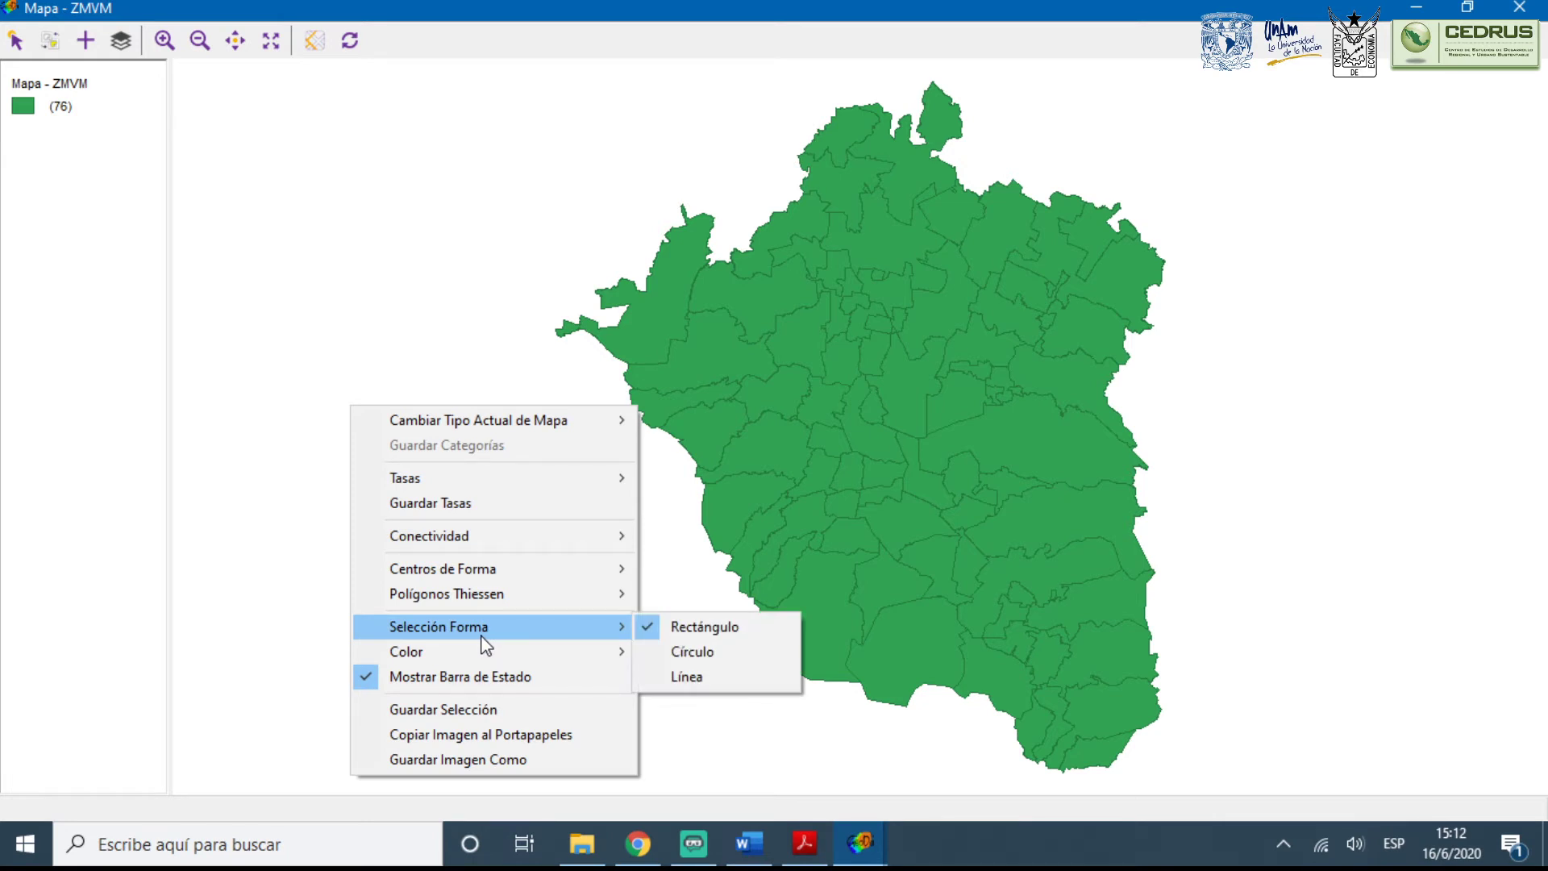
right_click(674, 560)
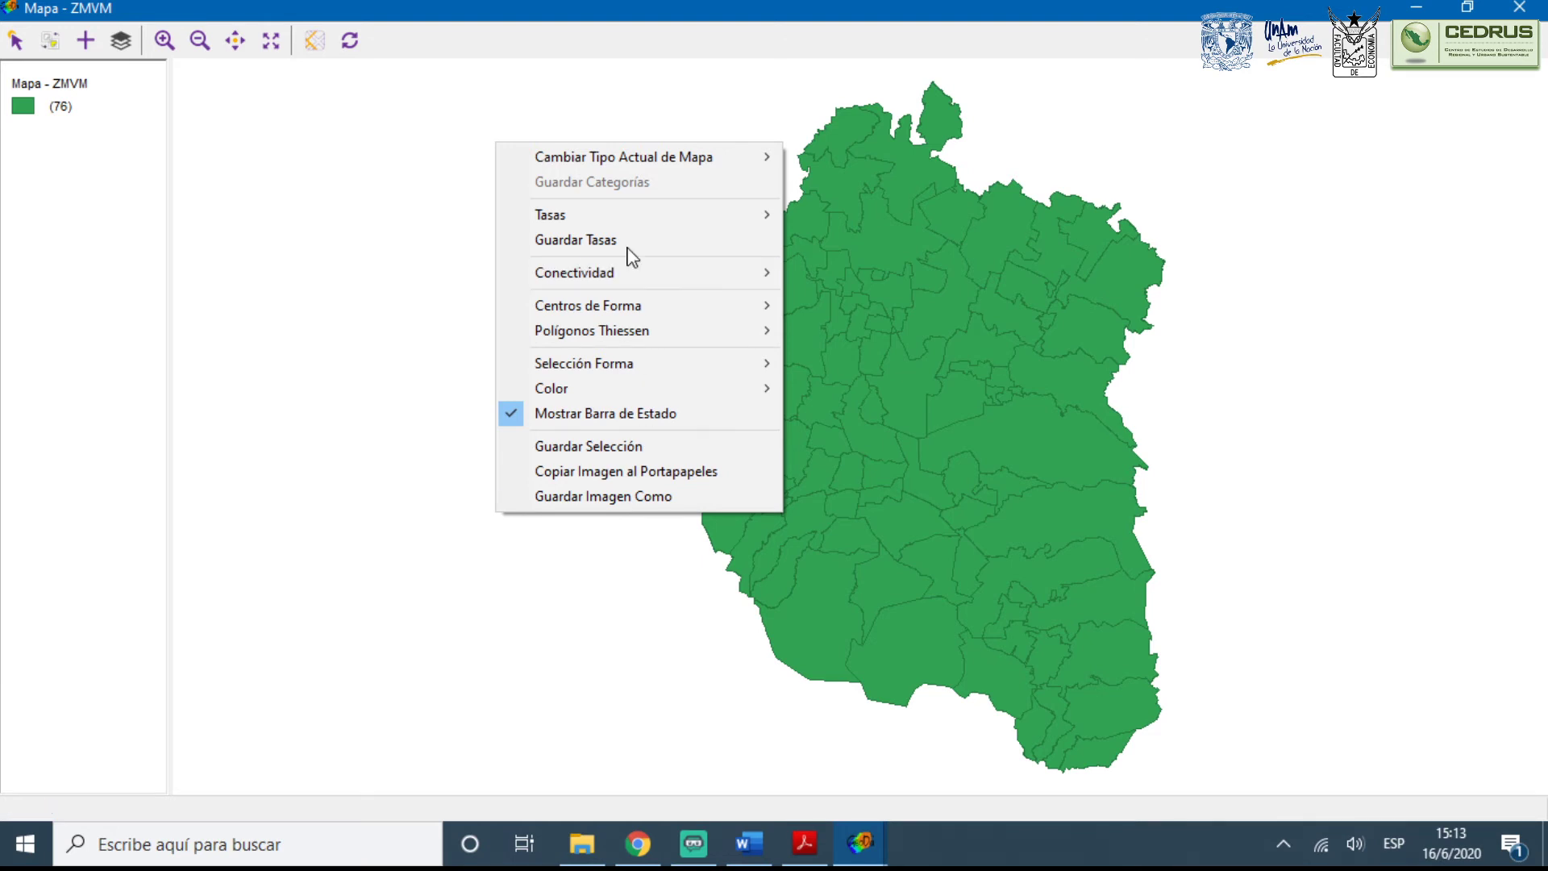
mouse_move(599, 151)
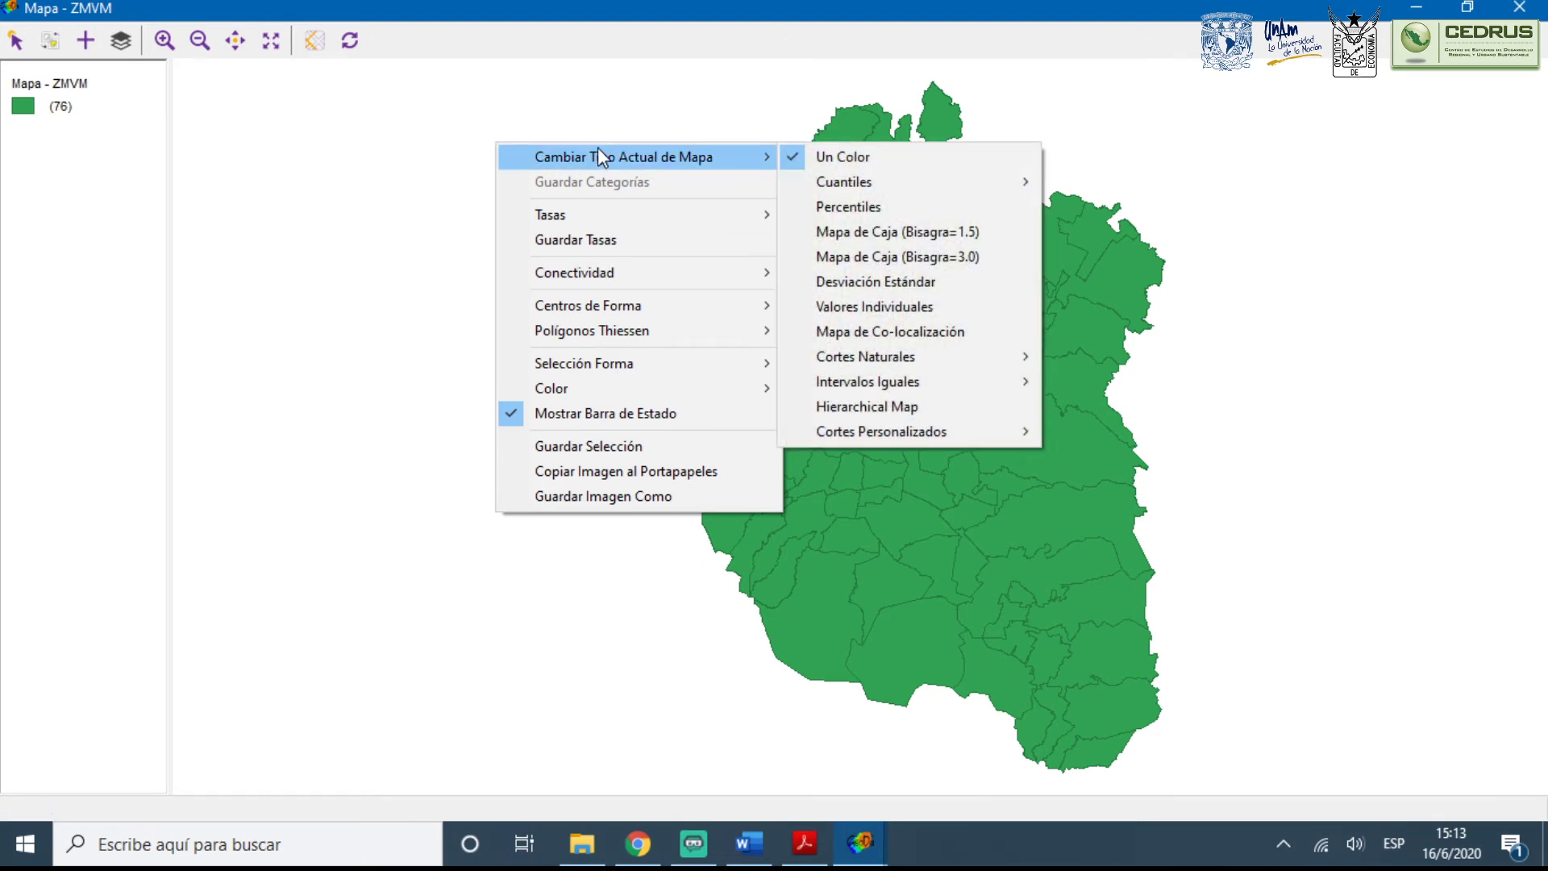
mouse_move(630, 311)
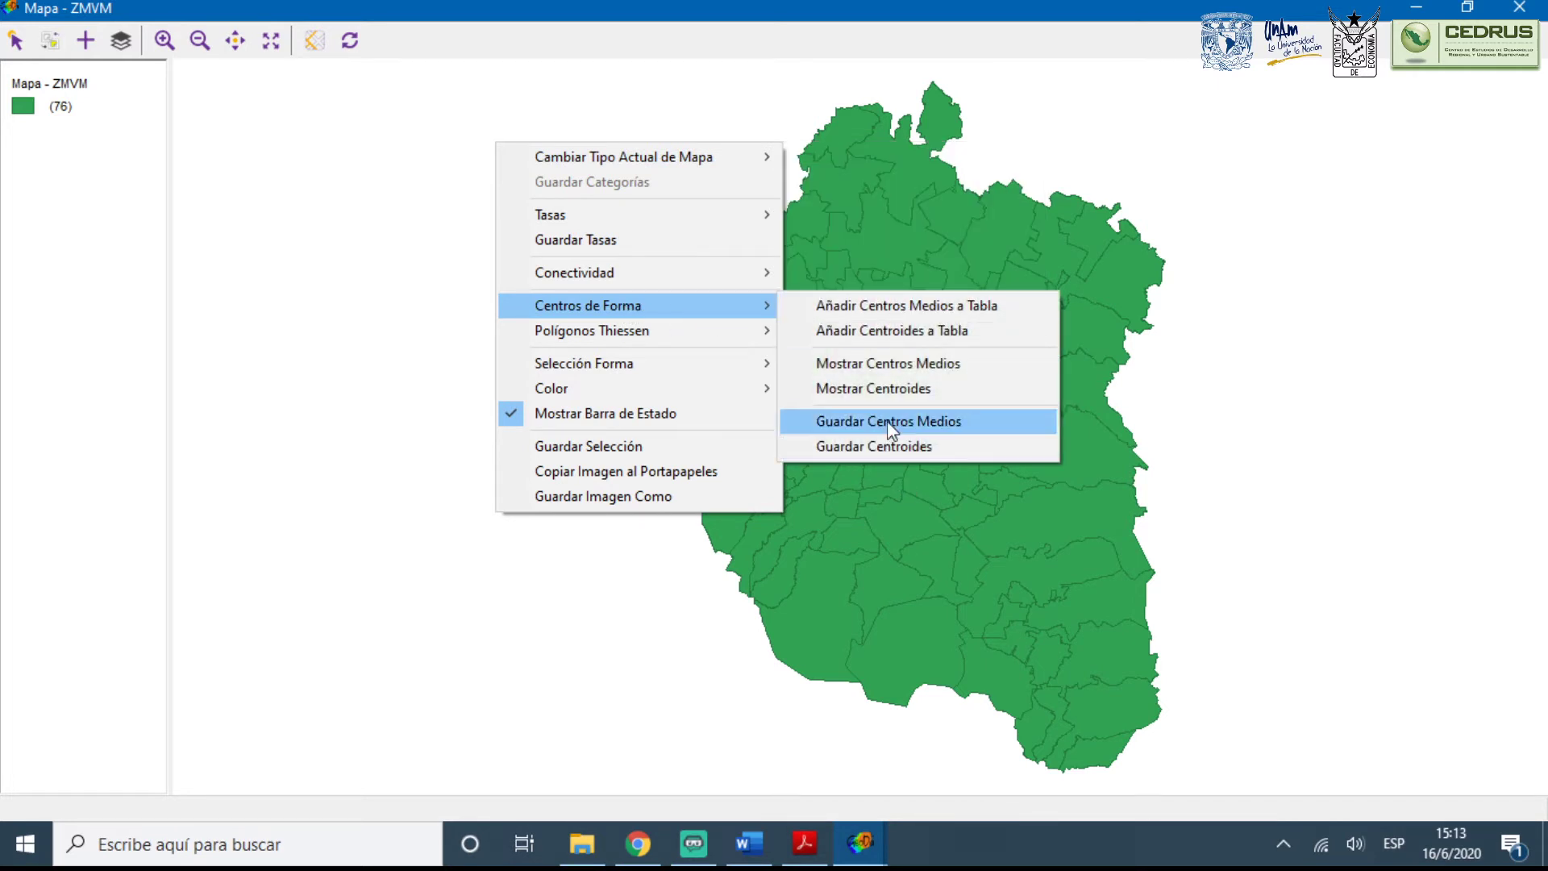
click(891, 391)
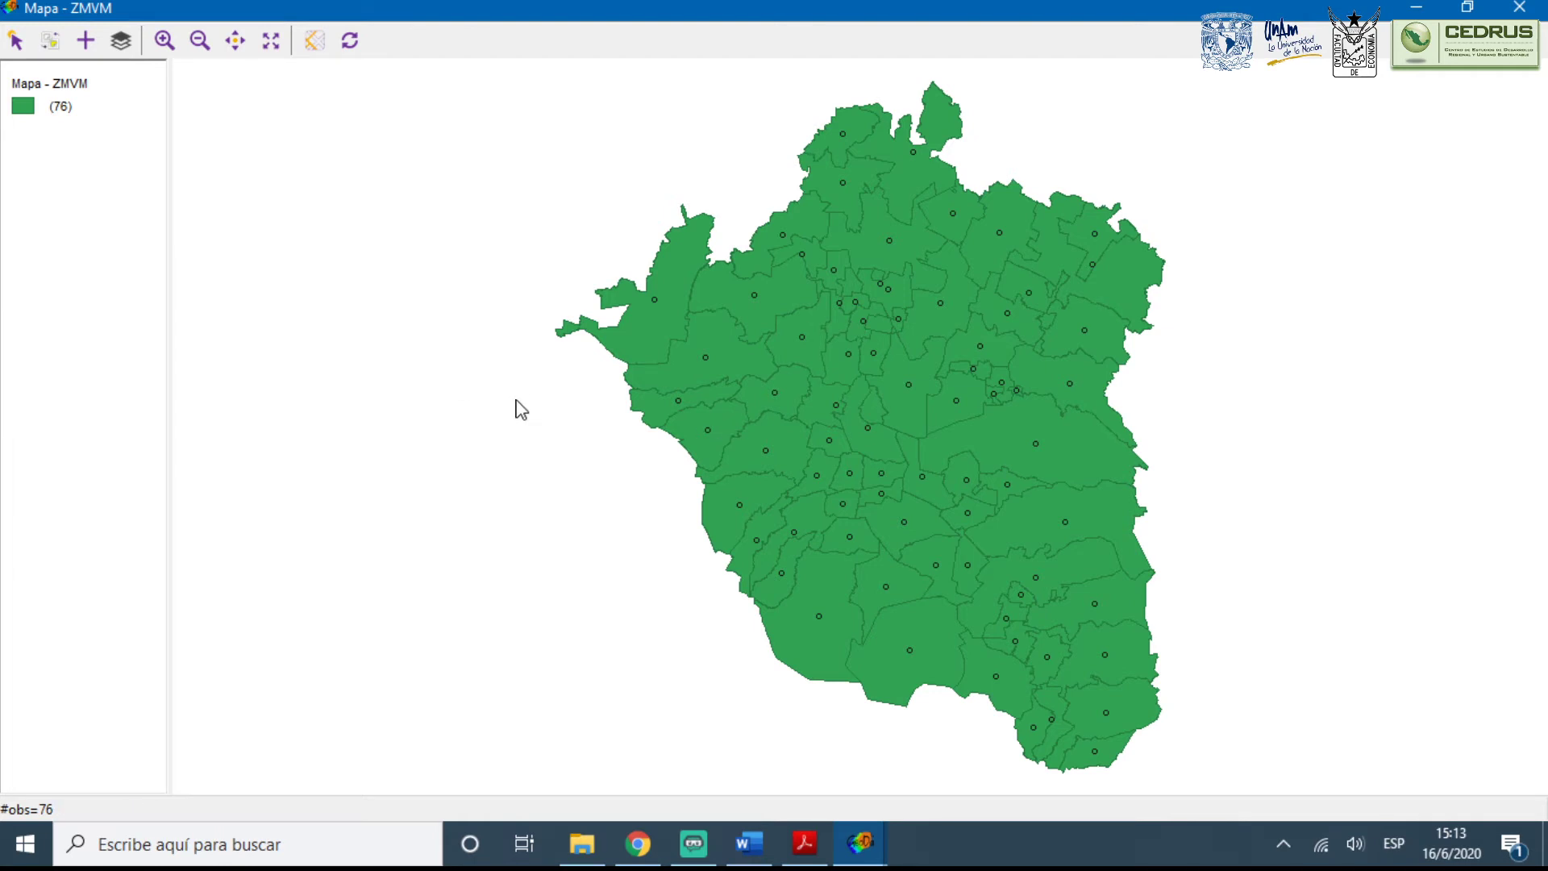
Start saving the ZMVM centroids as an ESRI shapefile named Centros_ZMVM in the SESION7-MATRICES-PESOS folder
right_click(559, 437)
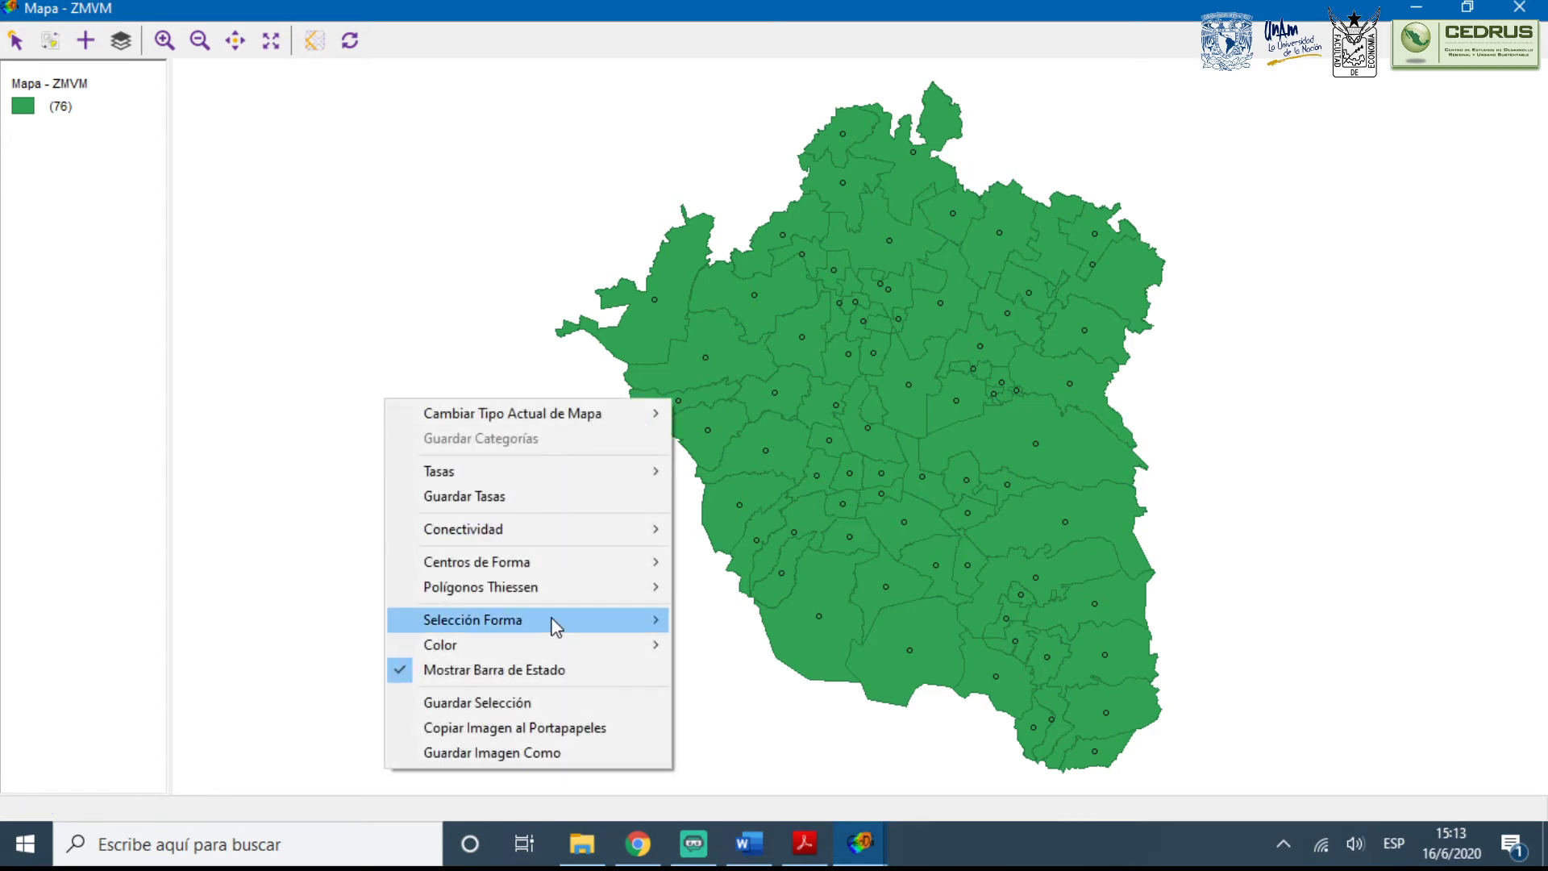
mouse_move(622, 562)
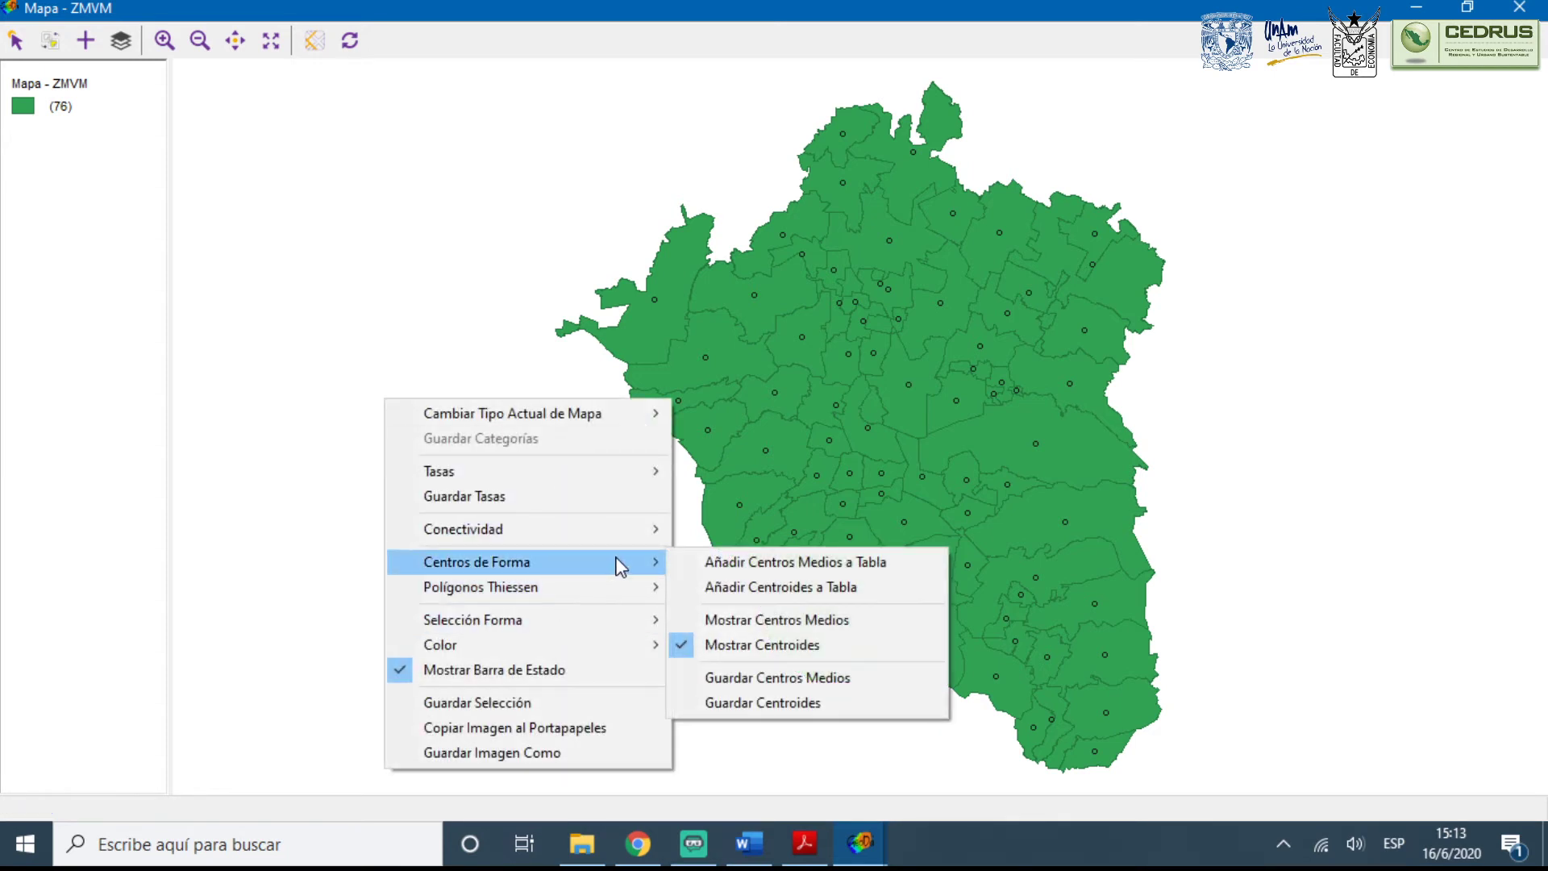
click(770, 704)
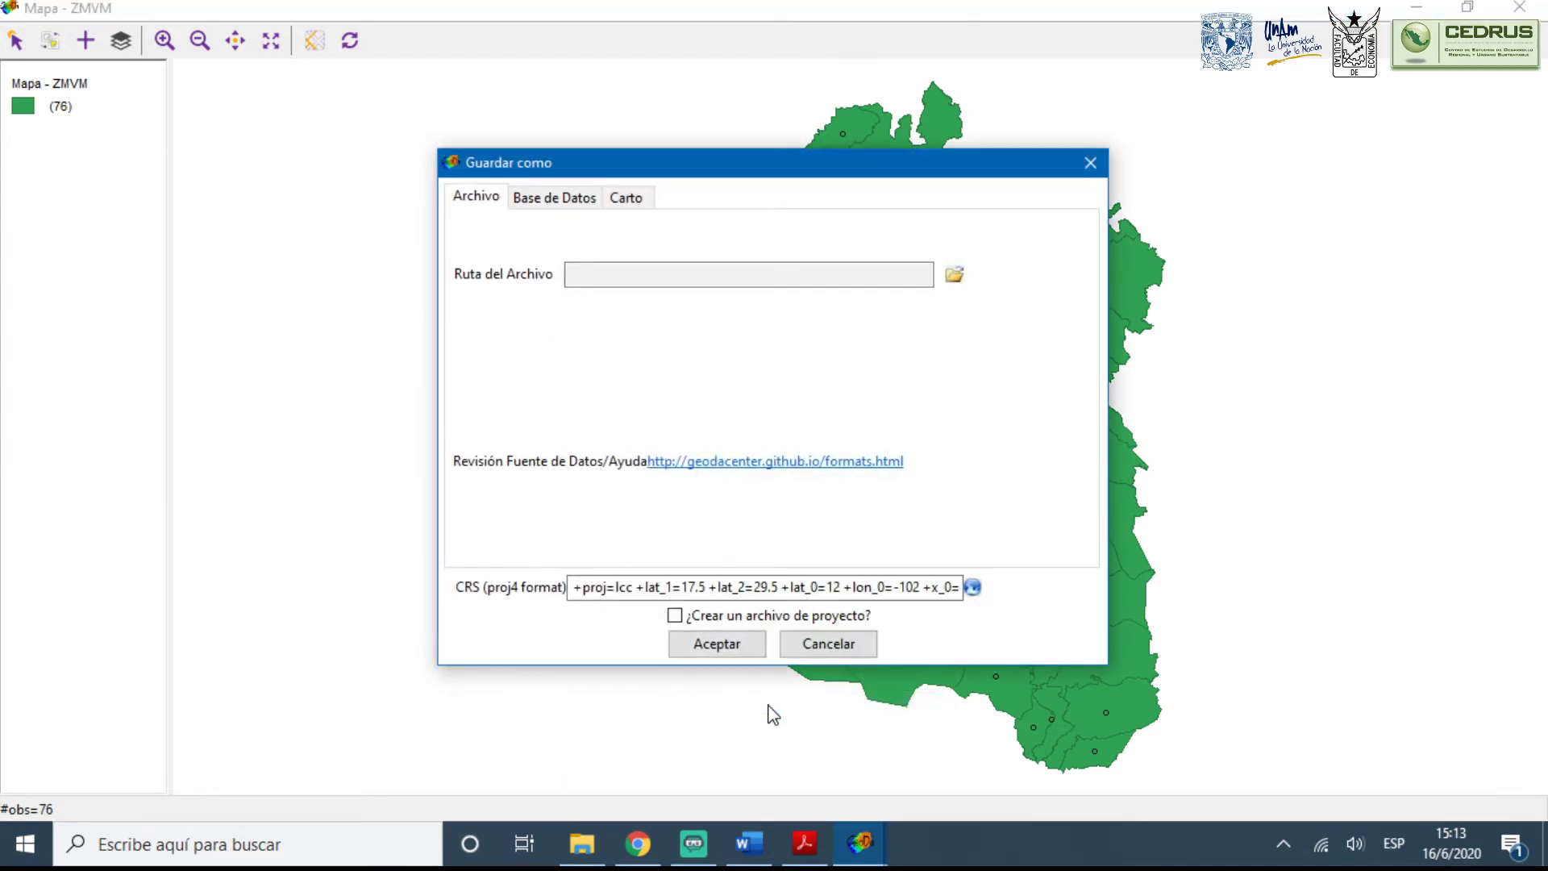
click(957, 275)
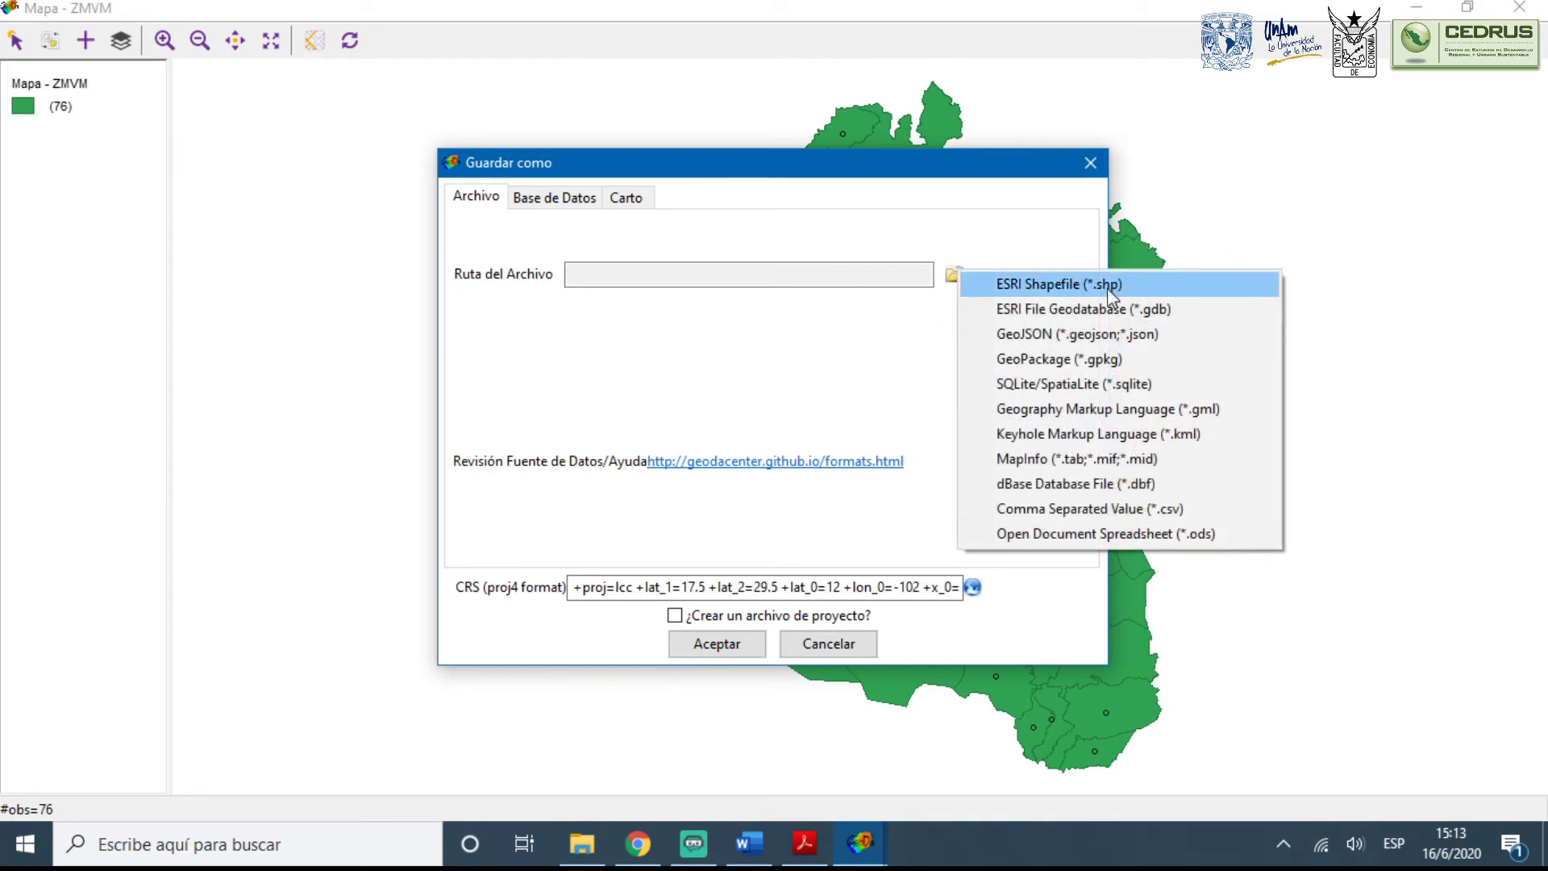
click(1078, 286)
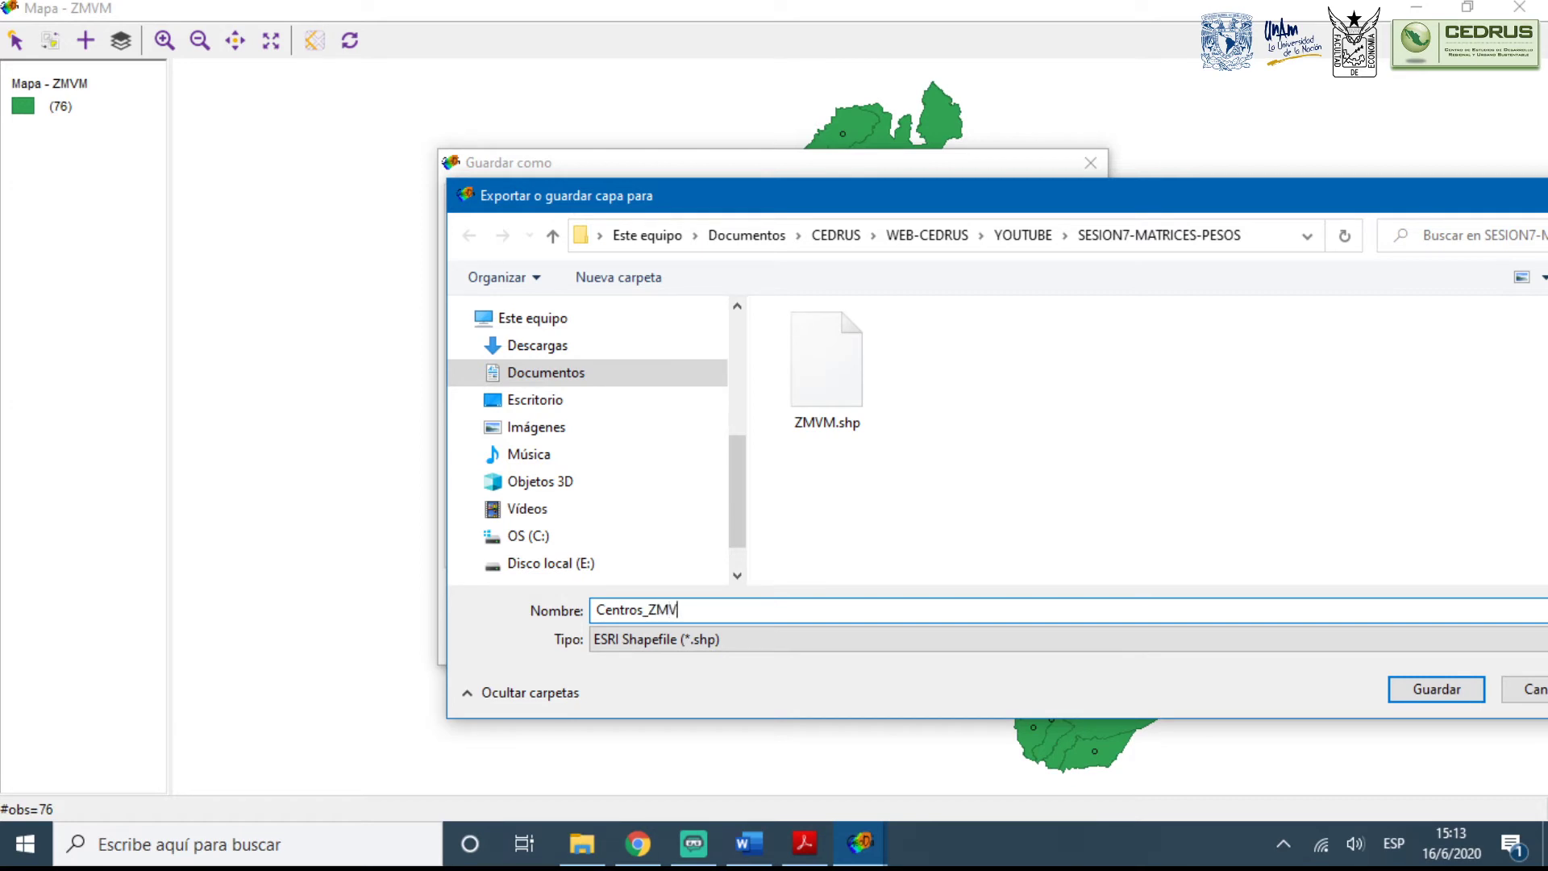
click(1432, 691)
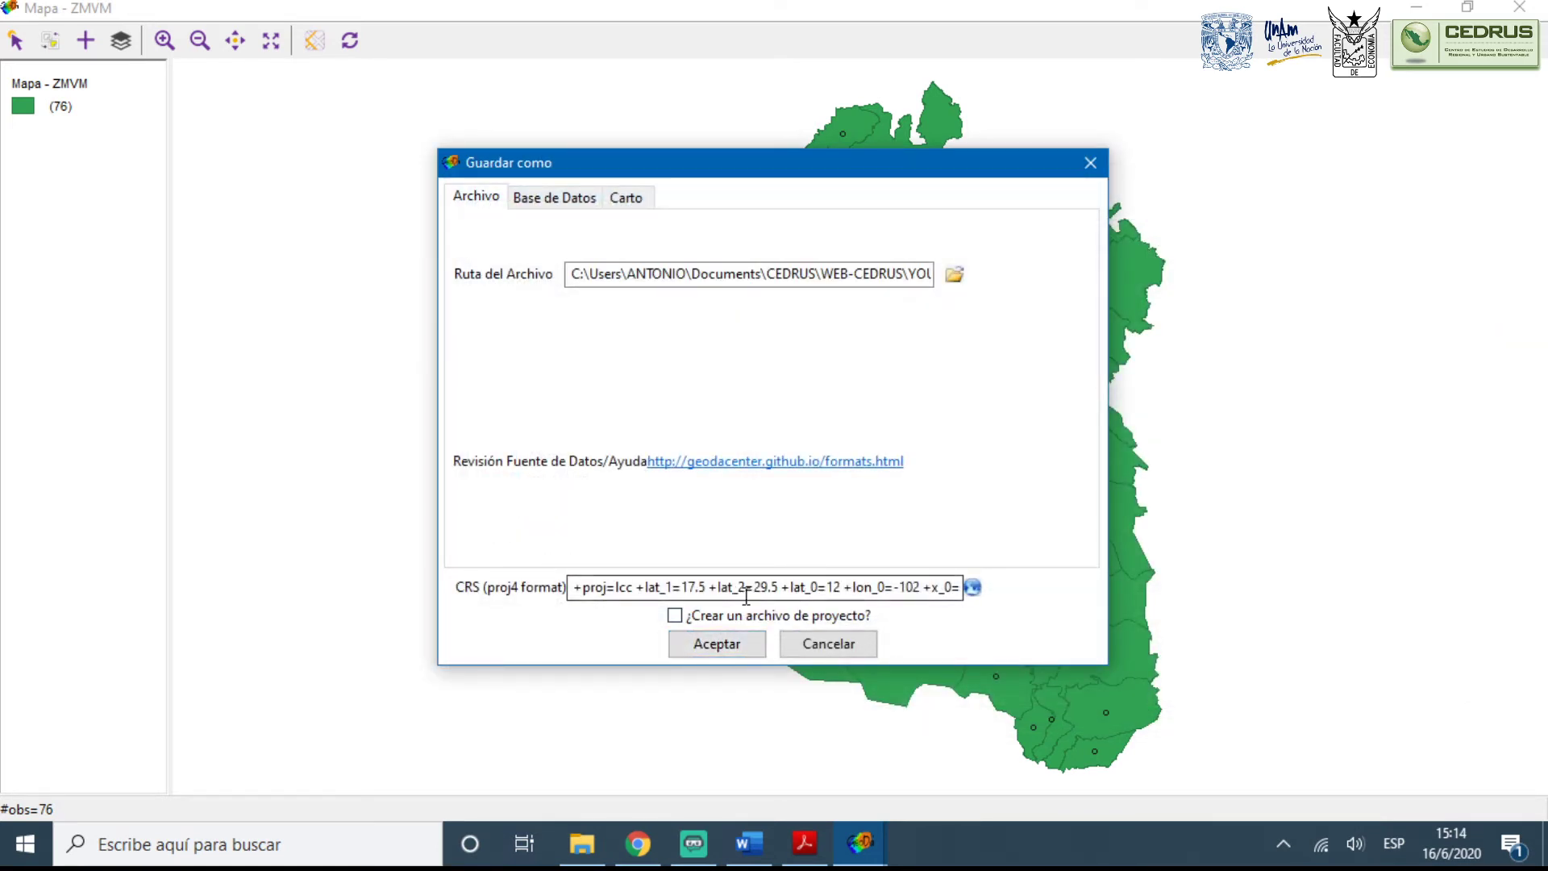
Look at the options for loading a CRS from a data source, keep the existing CRS and complete the centroid export
click(719, 591)
click(973, 589)
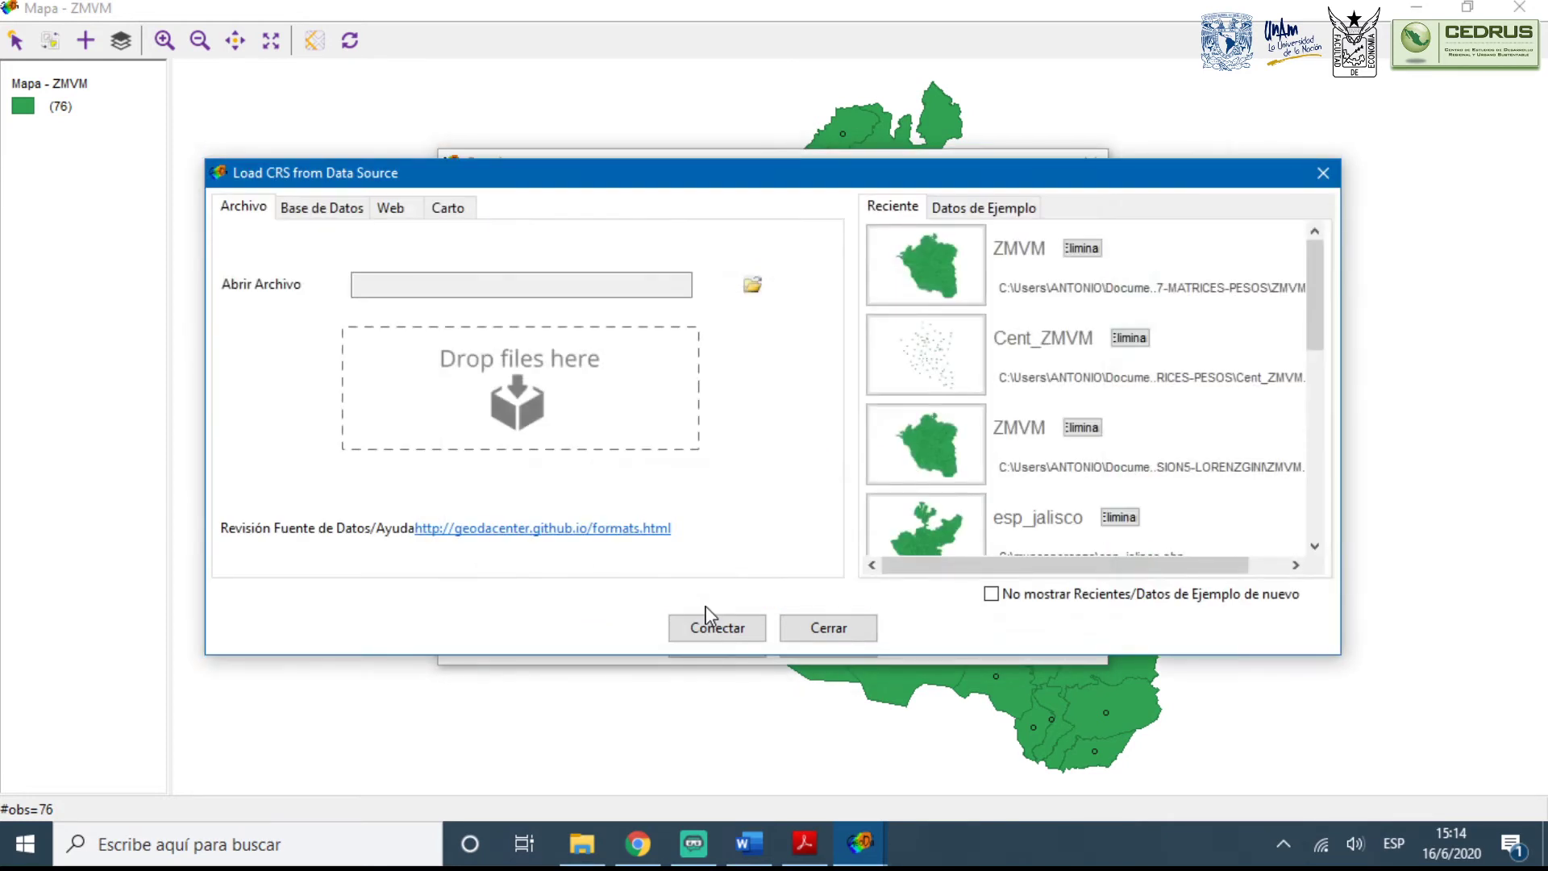
click(1324, 174)
click(730, 645)
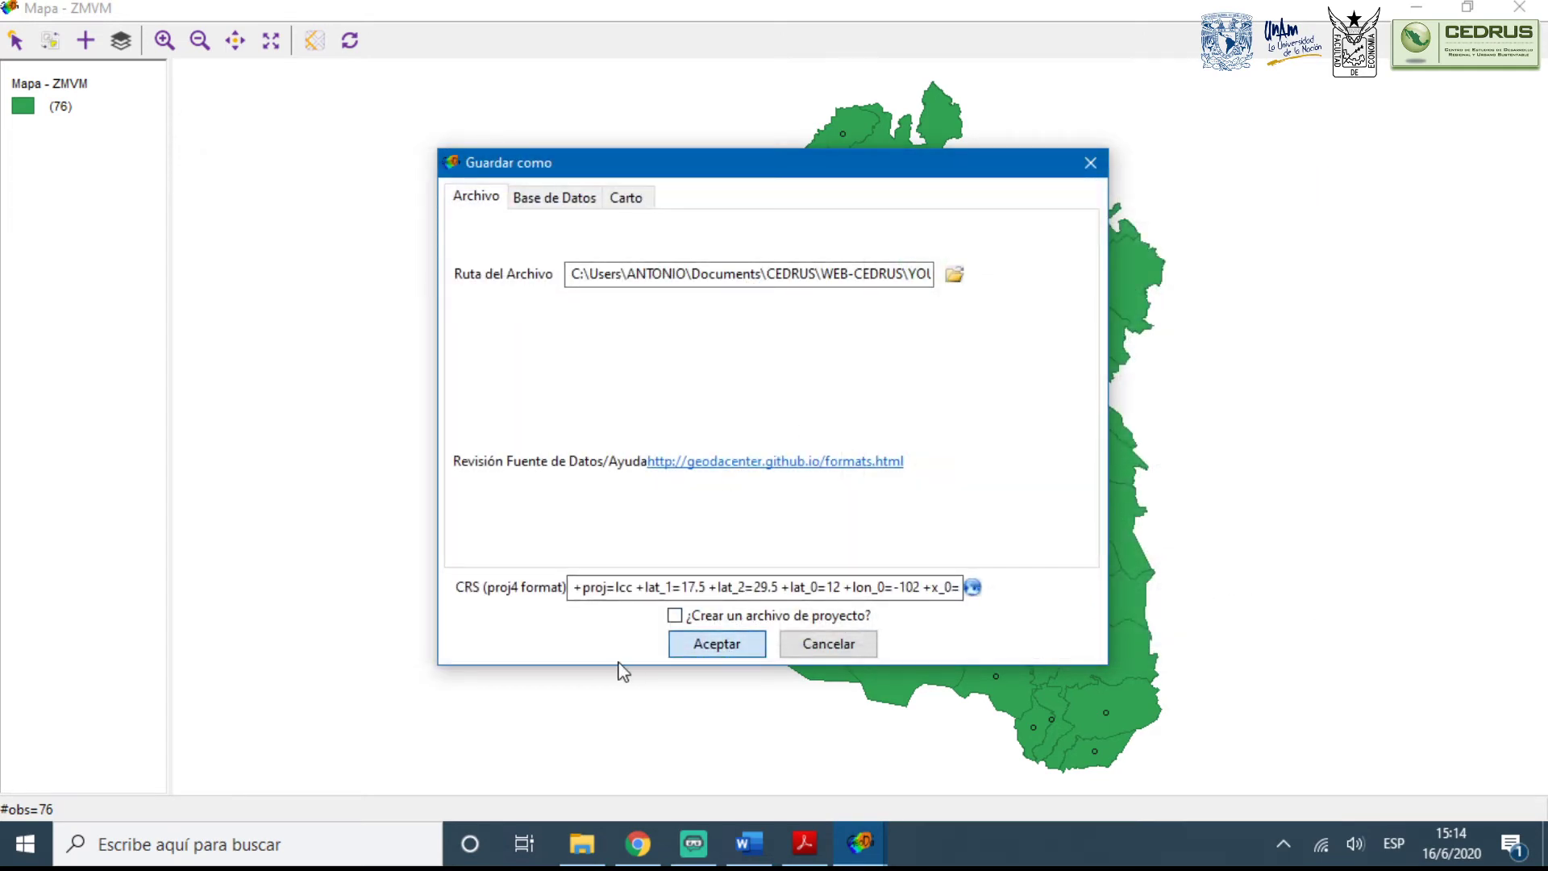
click(917, 421)
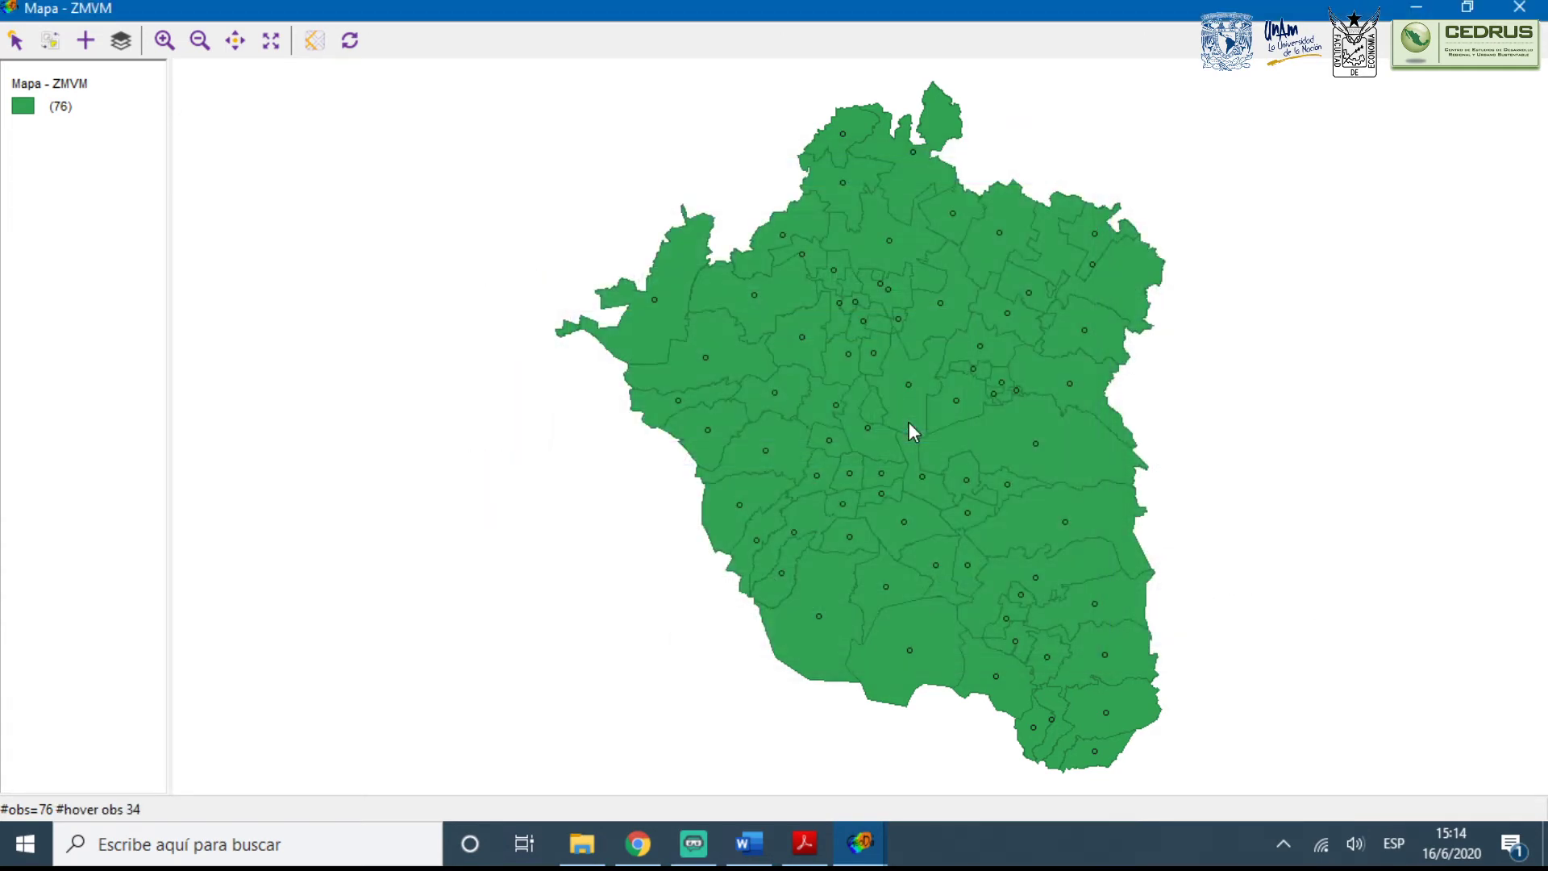
Put away the ZMVM map window and close both the weights creation dialog and the weights manager
click(1521, 8)
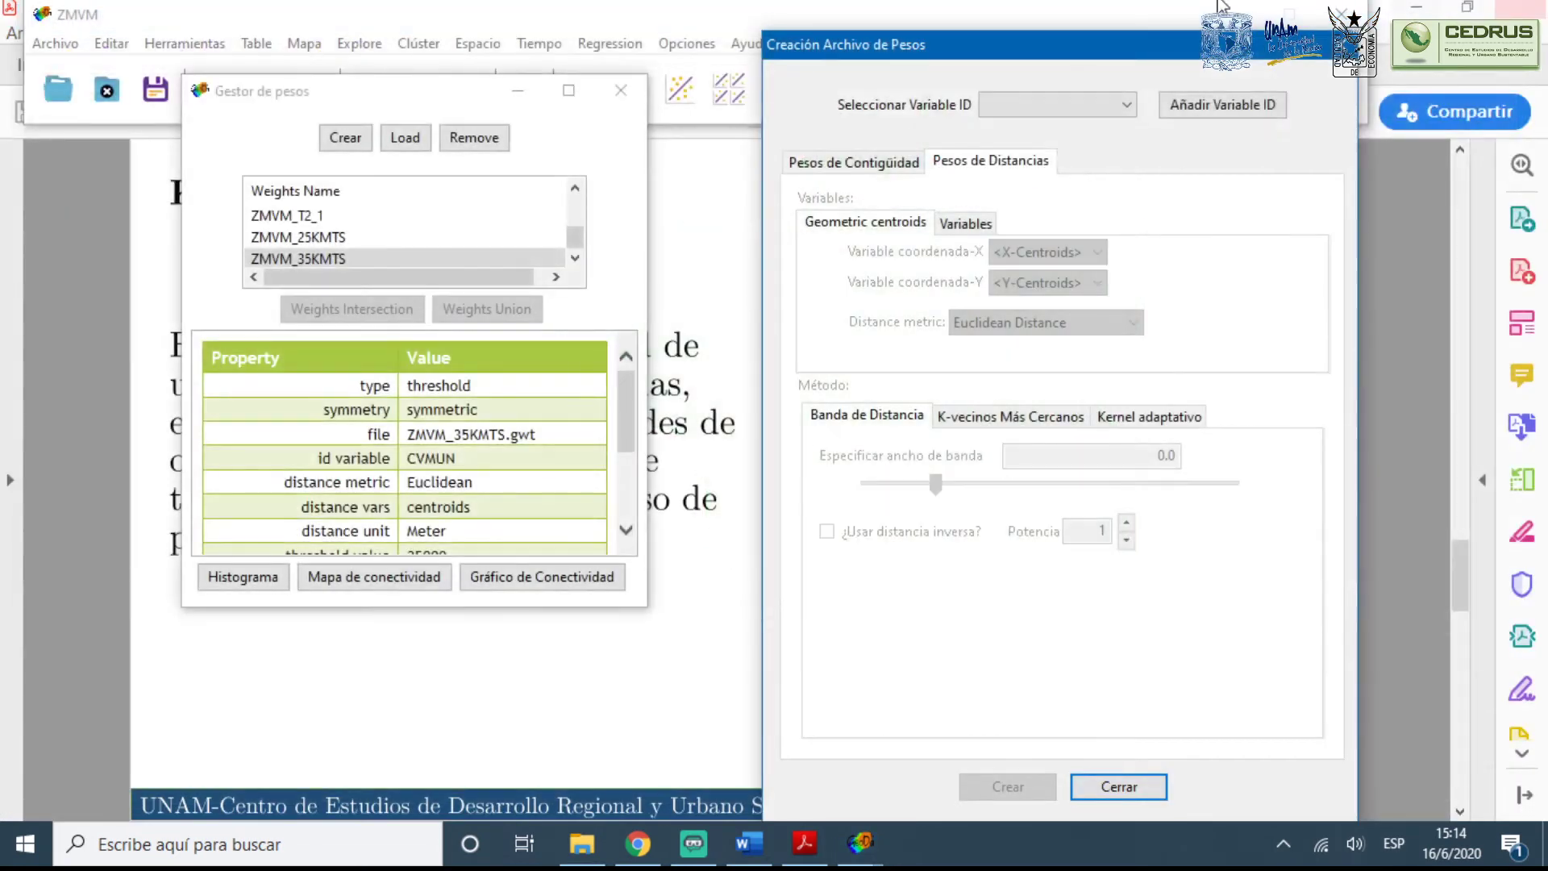
click(1118, 788)
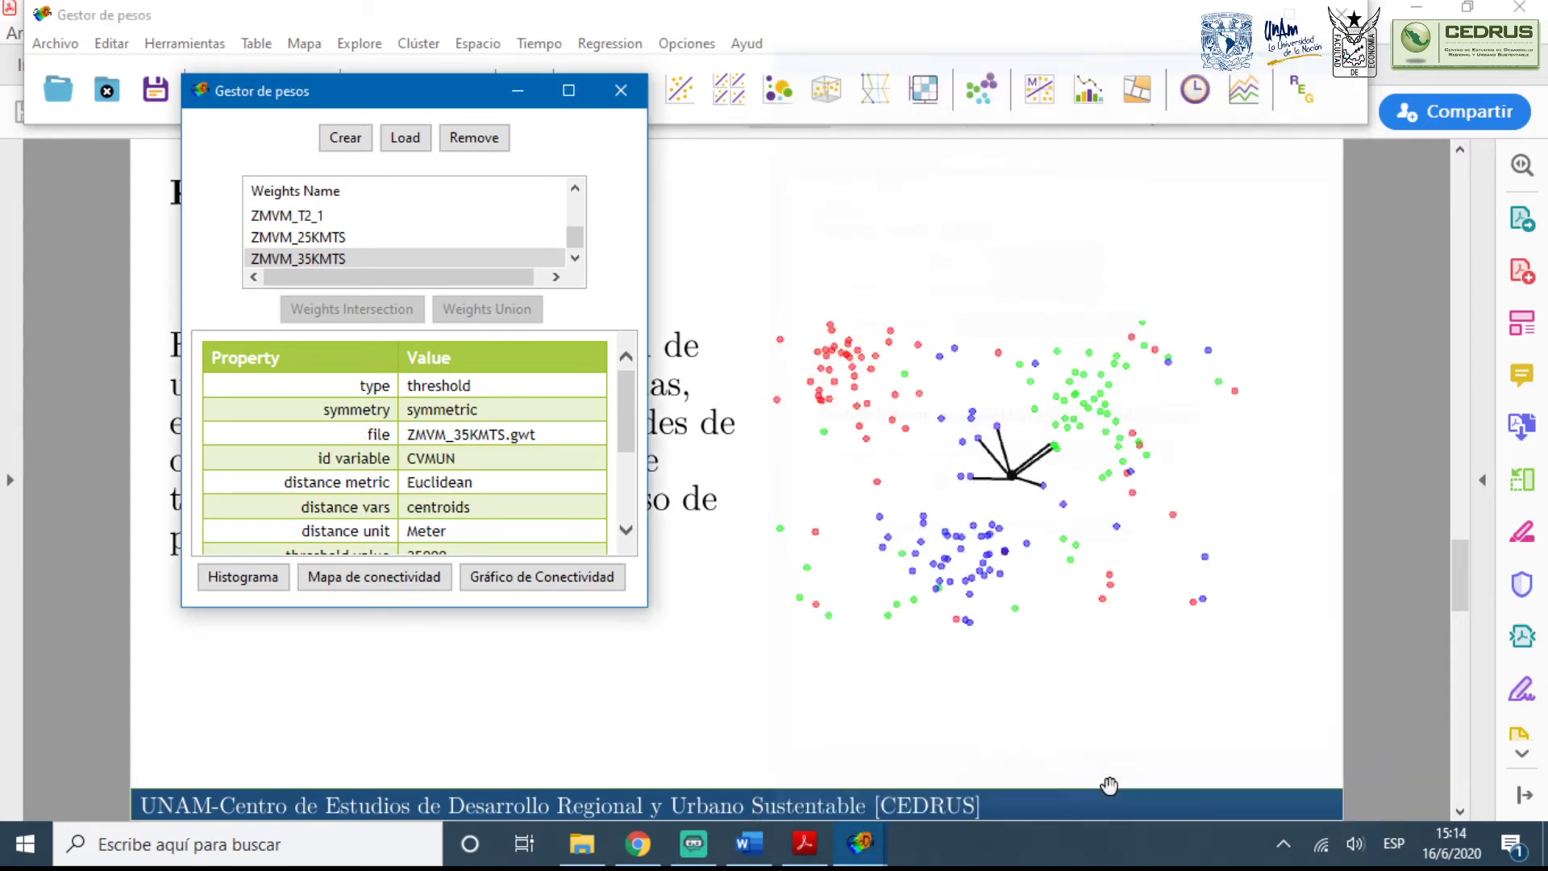
click(627, 93)
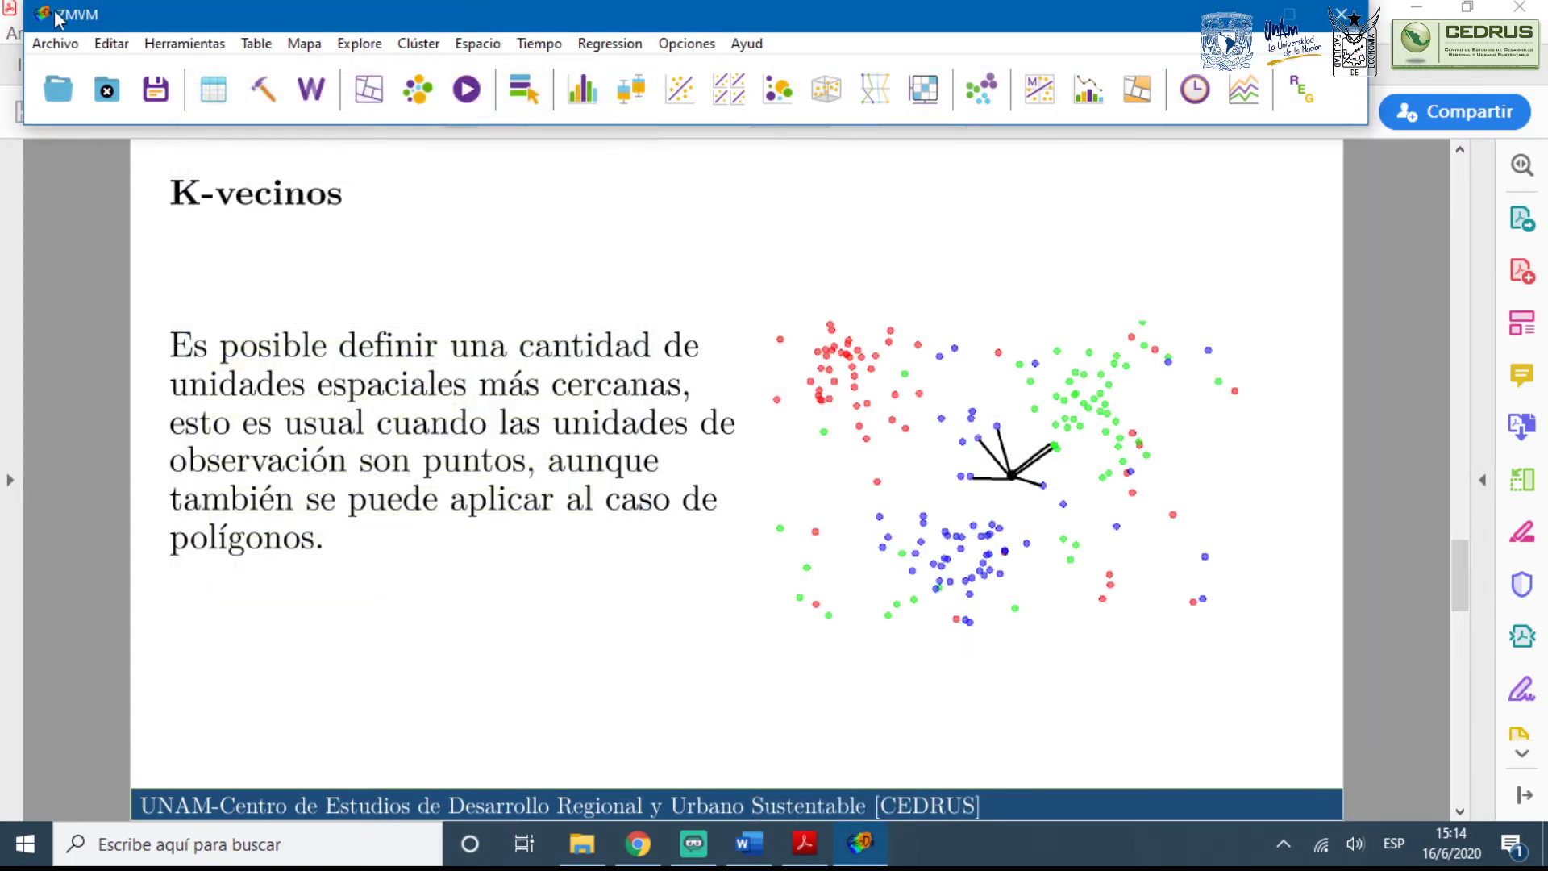
Close the ZMVM project in GeoDa
click(53, 49)
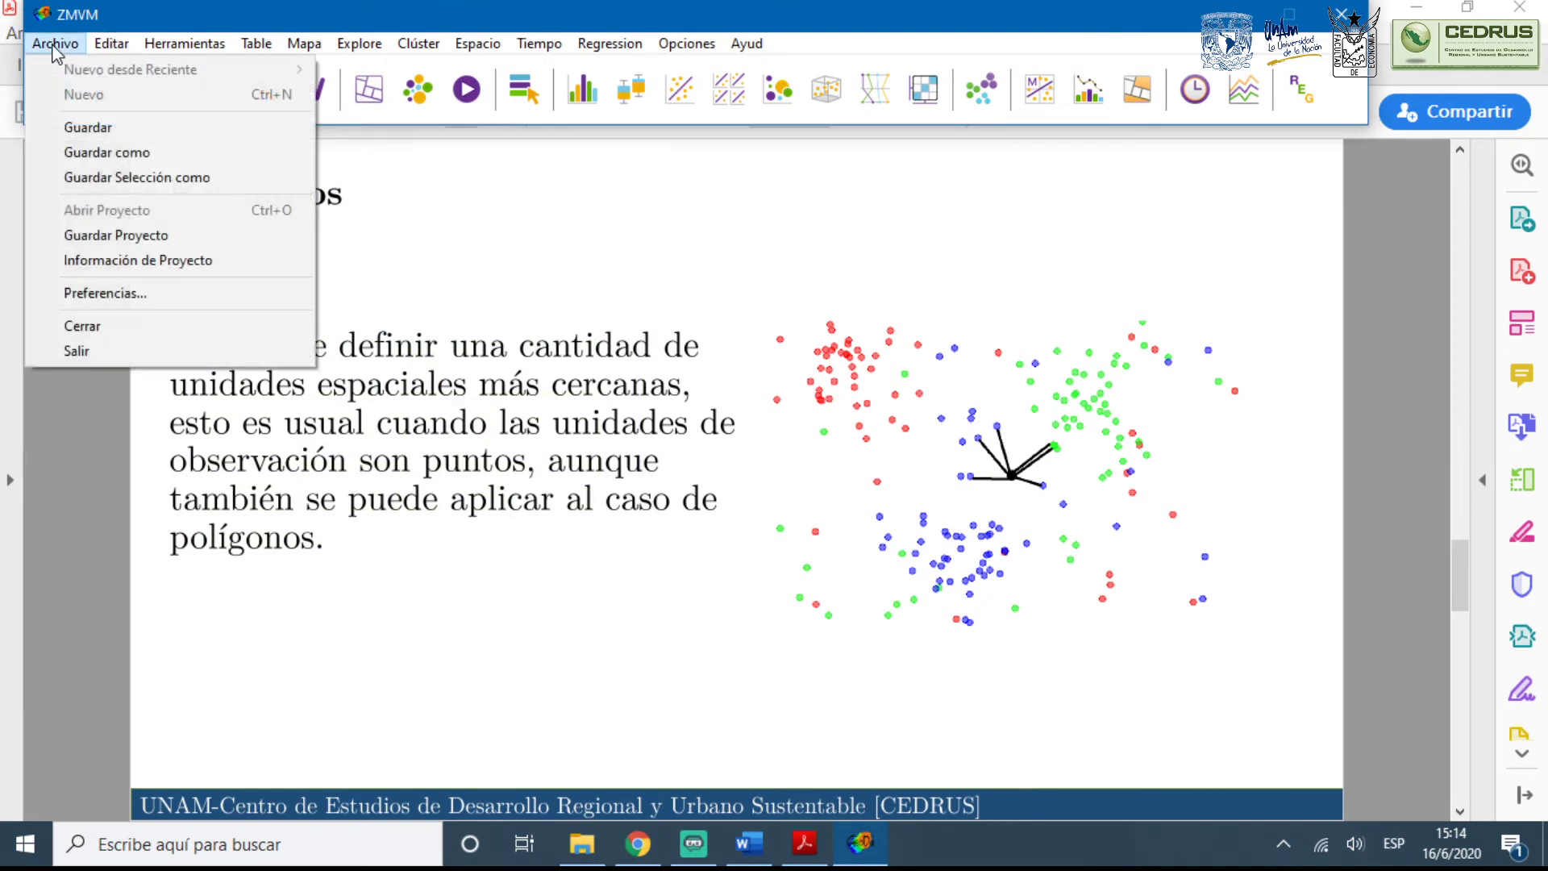
click(805, 843)
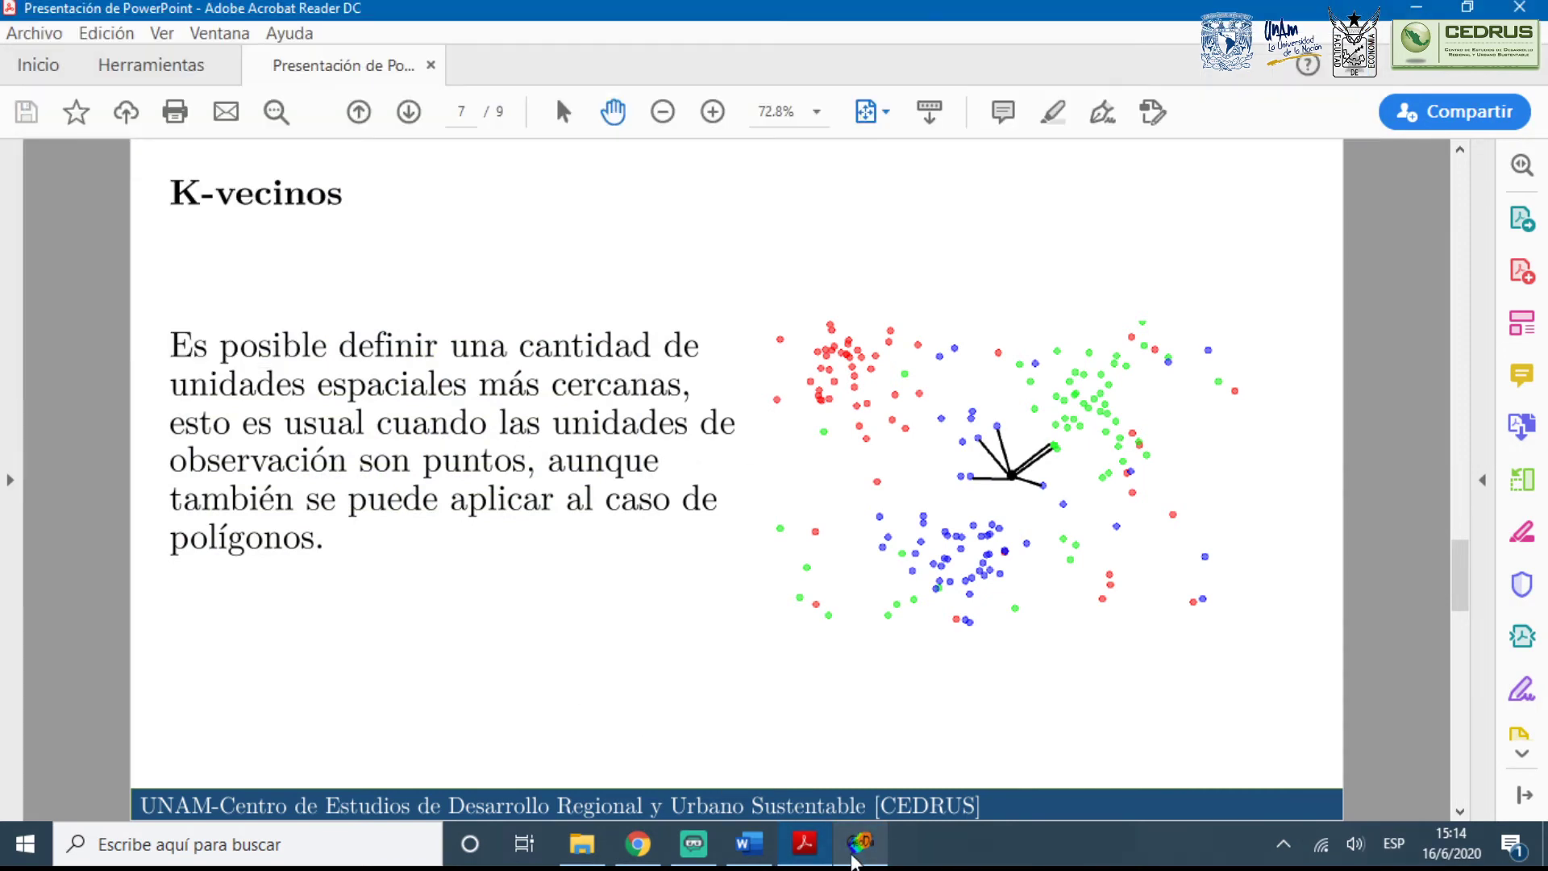
click(860, 842)
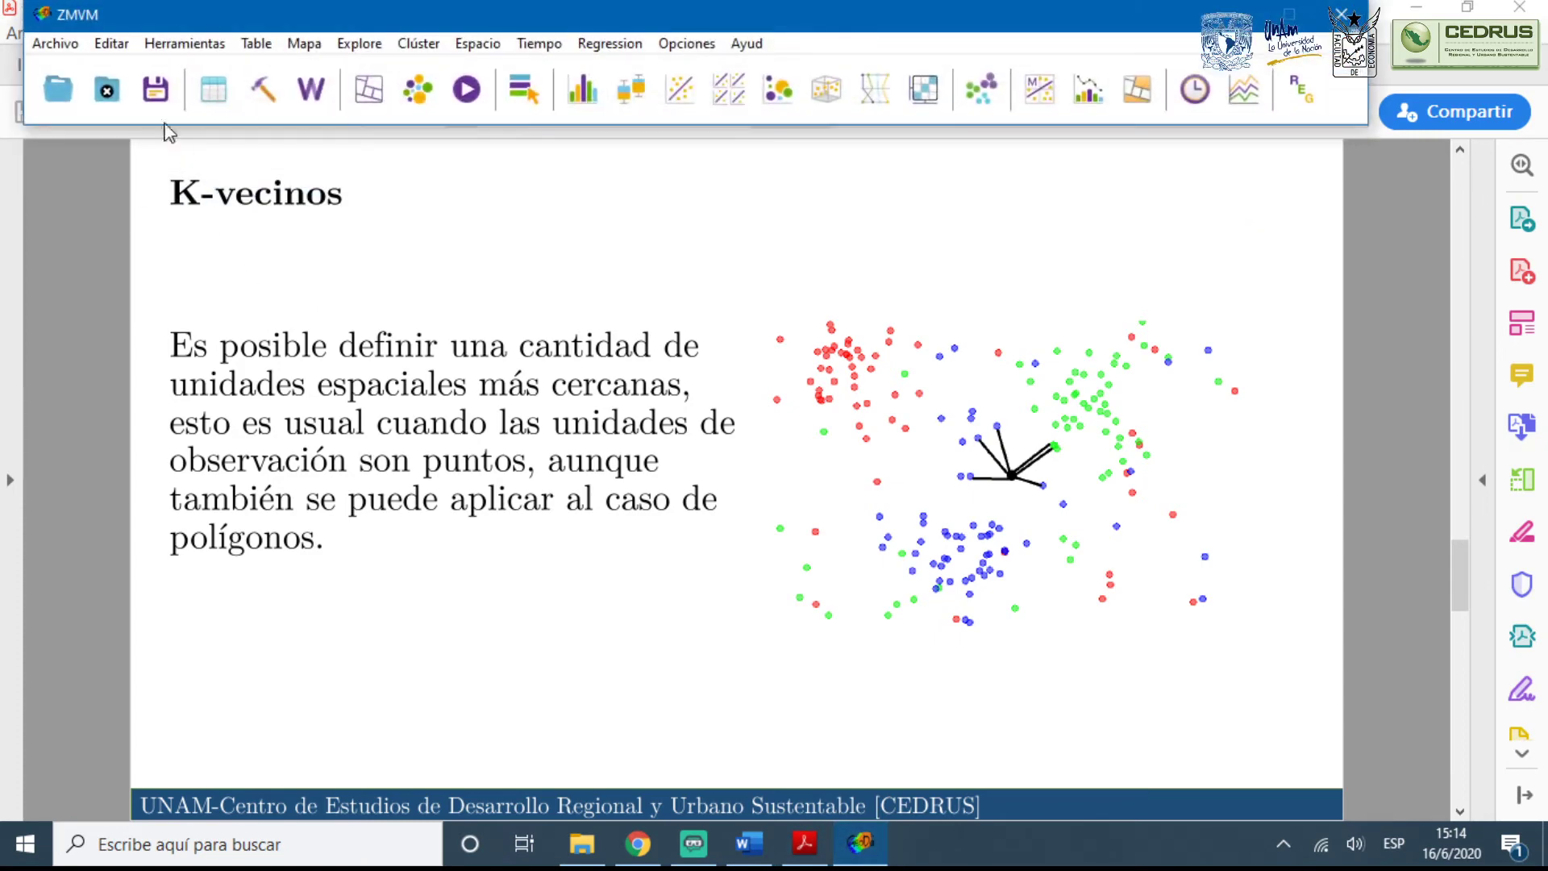
click(107, 89)
click(780, 119)
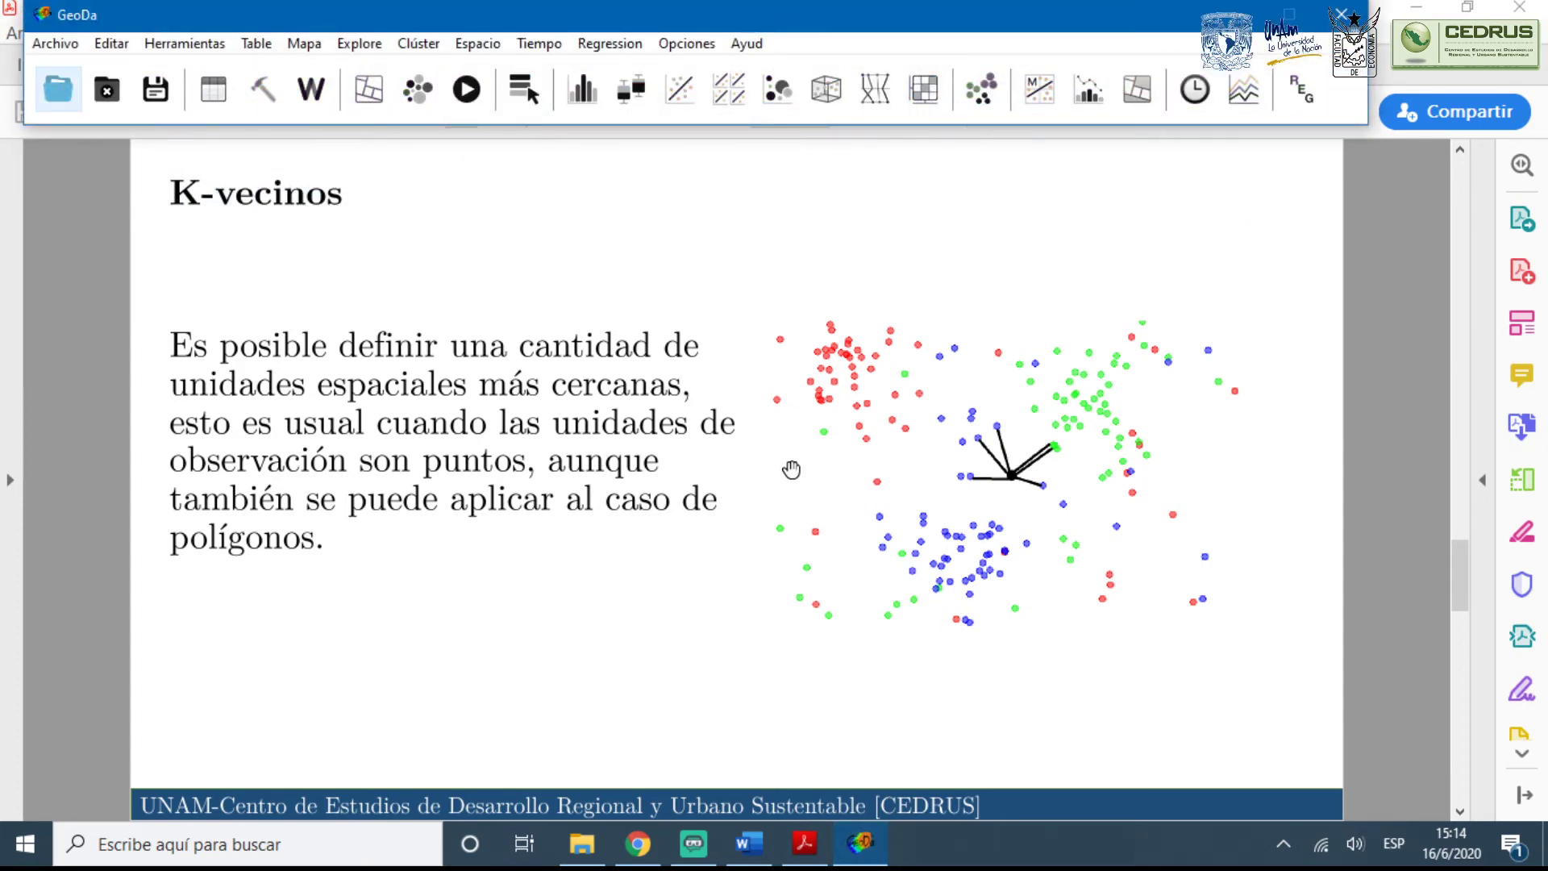
Open the exported Centros_ZMVM point shapefile as the new data source
click(638, 372)
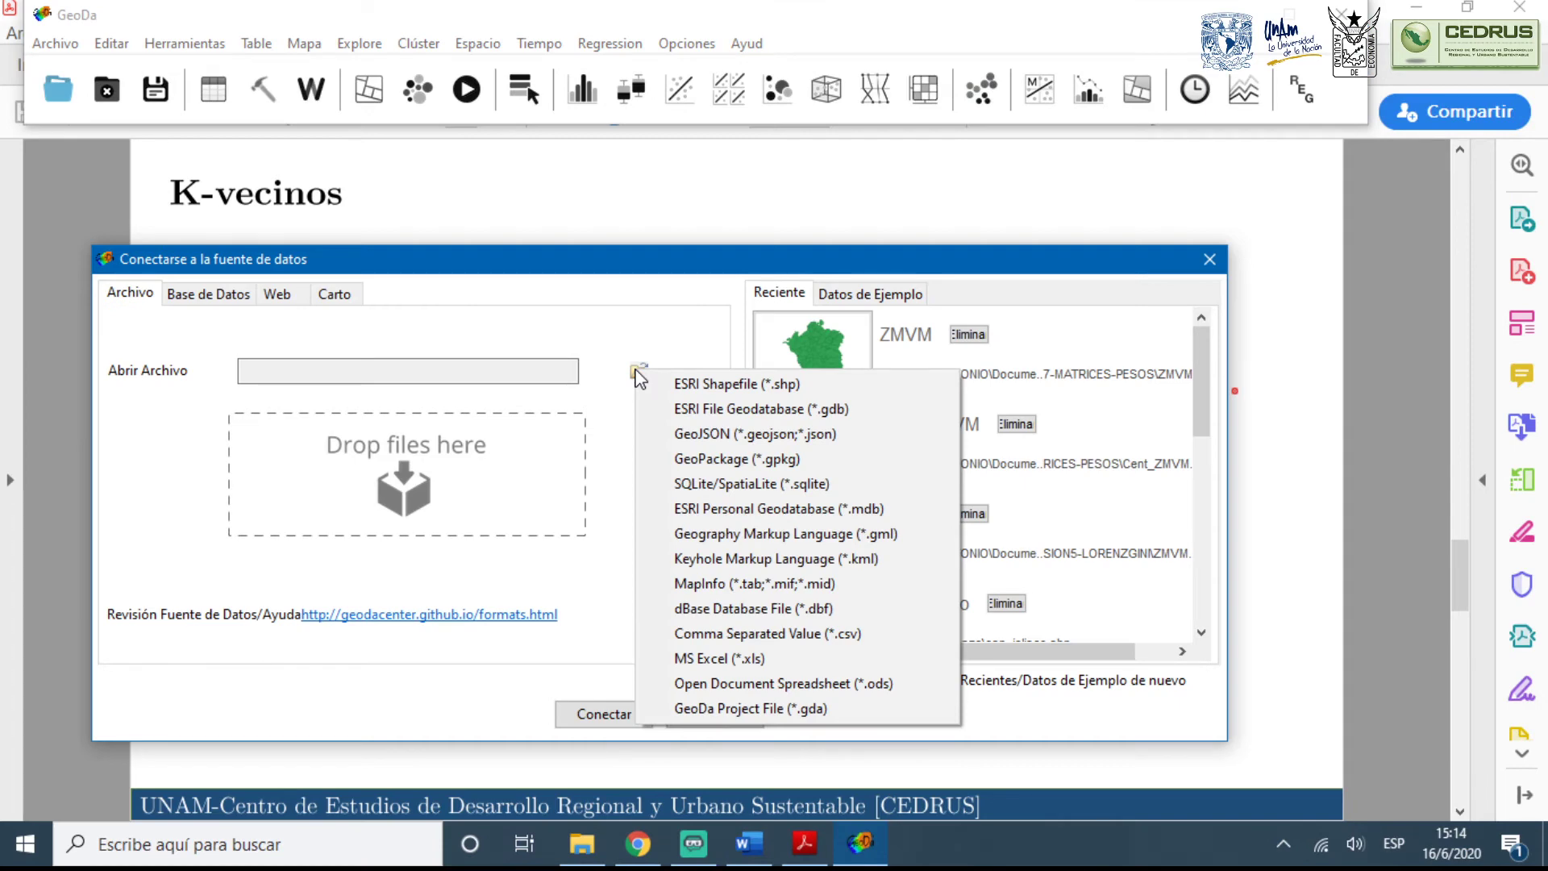
click(737, 384)
double_click(463, 456)
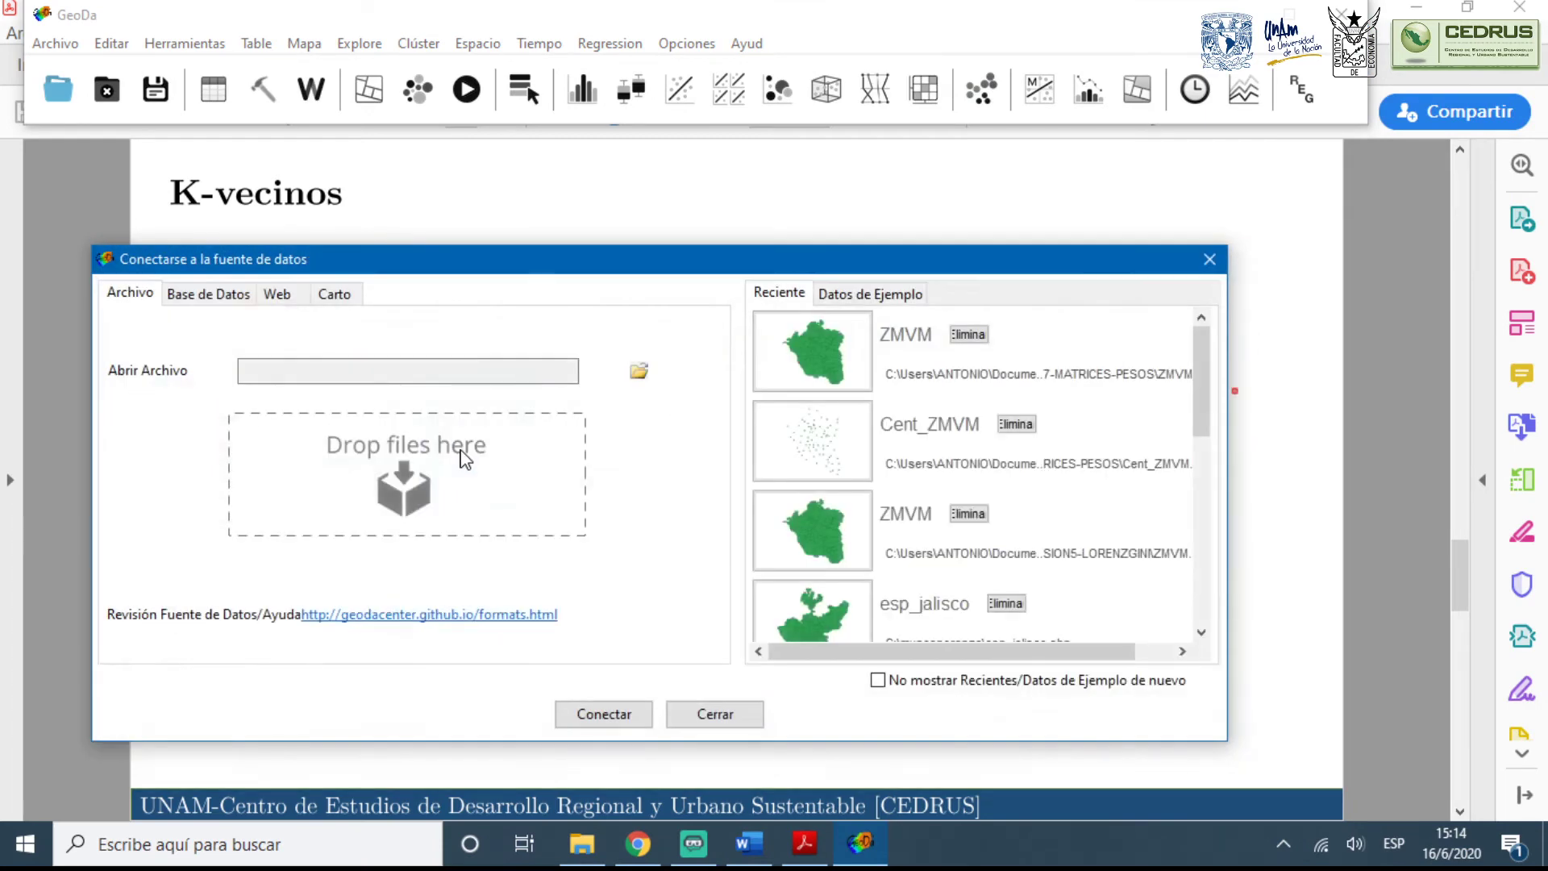
Enlarge the Centros_ZMVM map window and place it directly below the main GeoDa window
drag(524, 208, 456, 155)
drag(687, 571, 1366, 819)
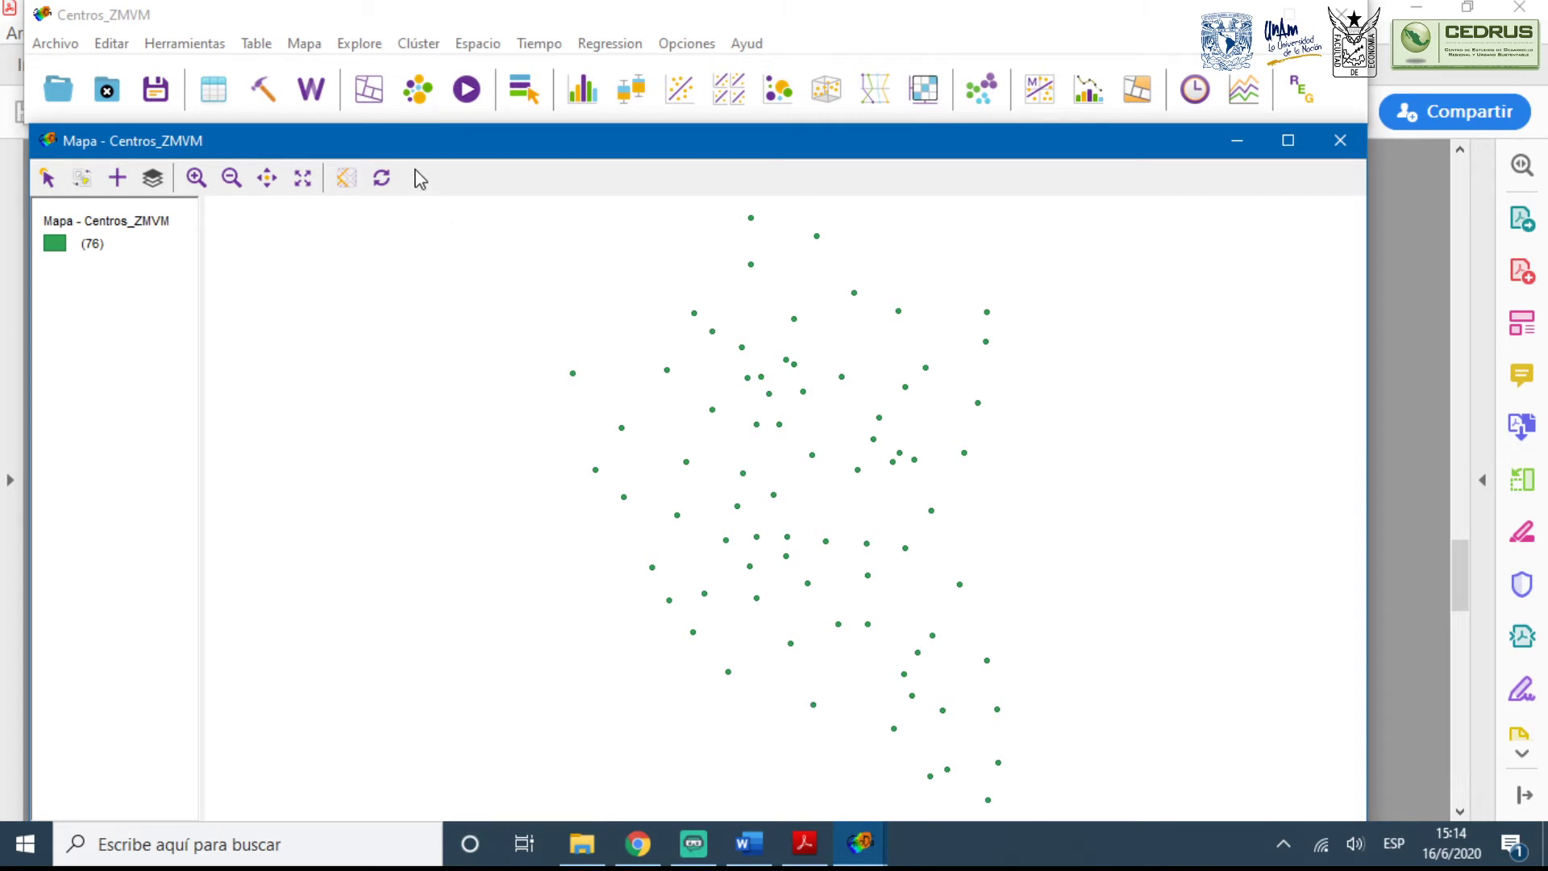
drag(320, 139, 316, 141)
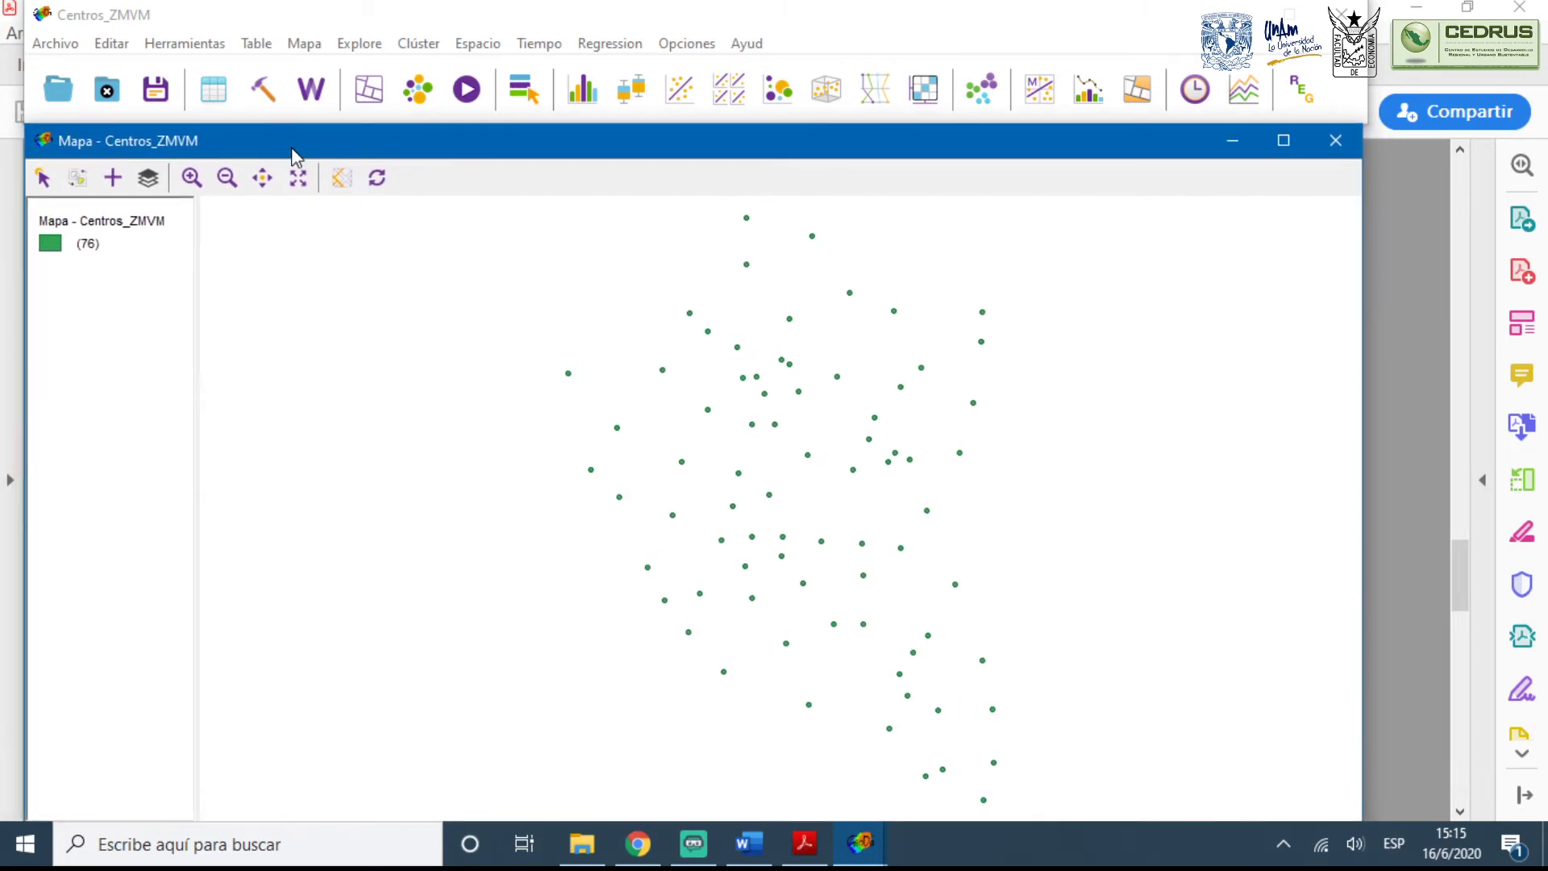
drag(250, 18, 247, 16)
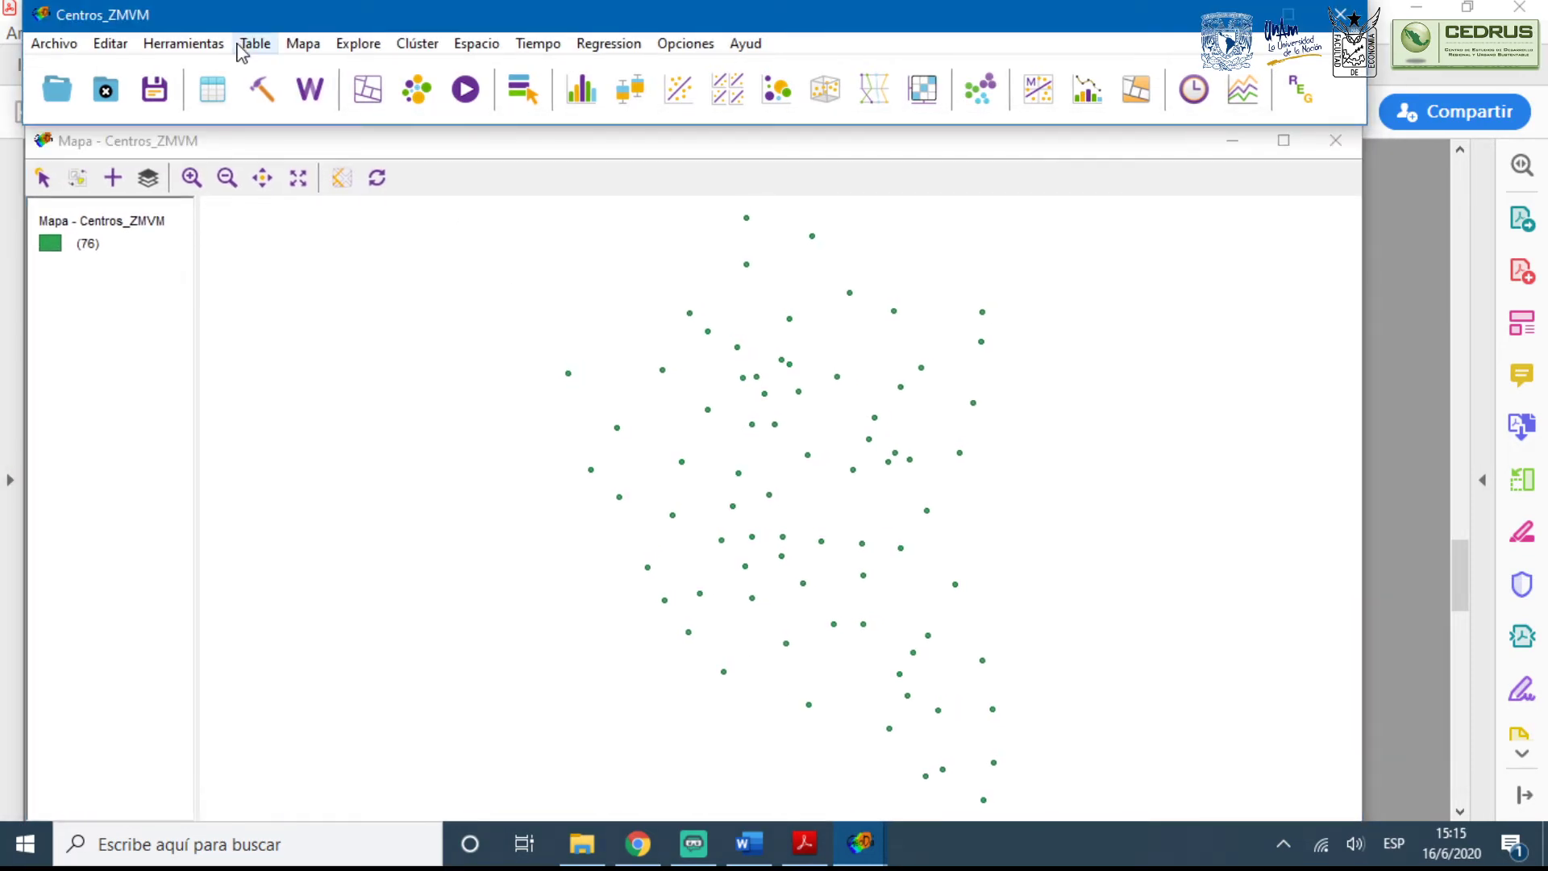
Start a new weights file for Centros_ZMVM from the weights manager, with CVMUN as the ID variable
click(199, 51)
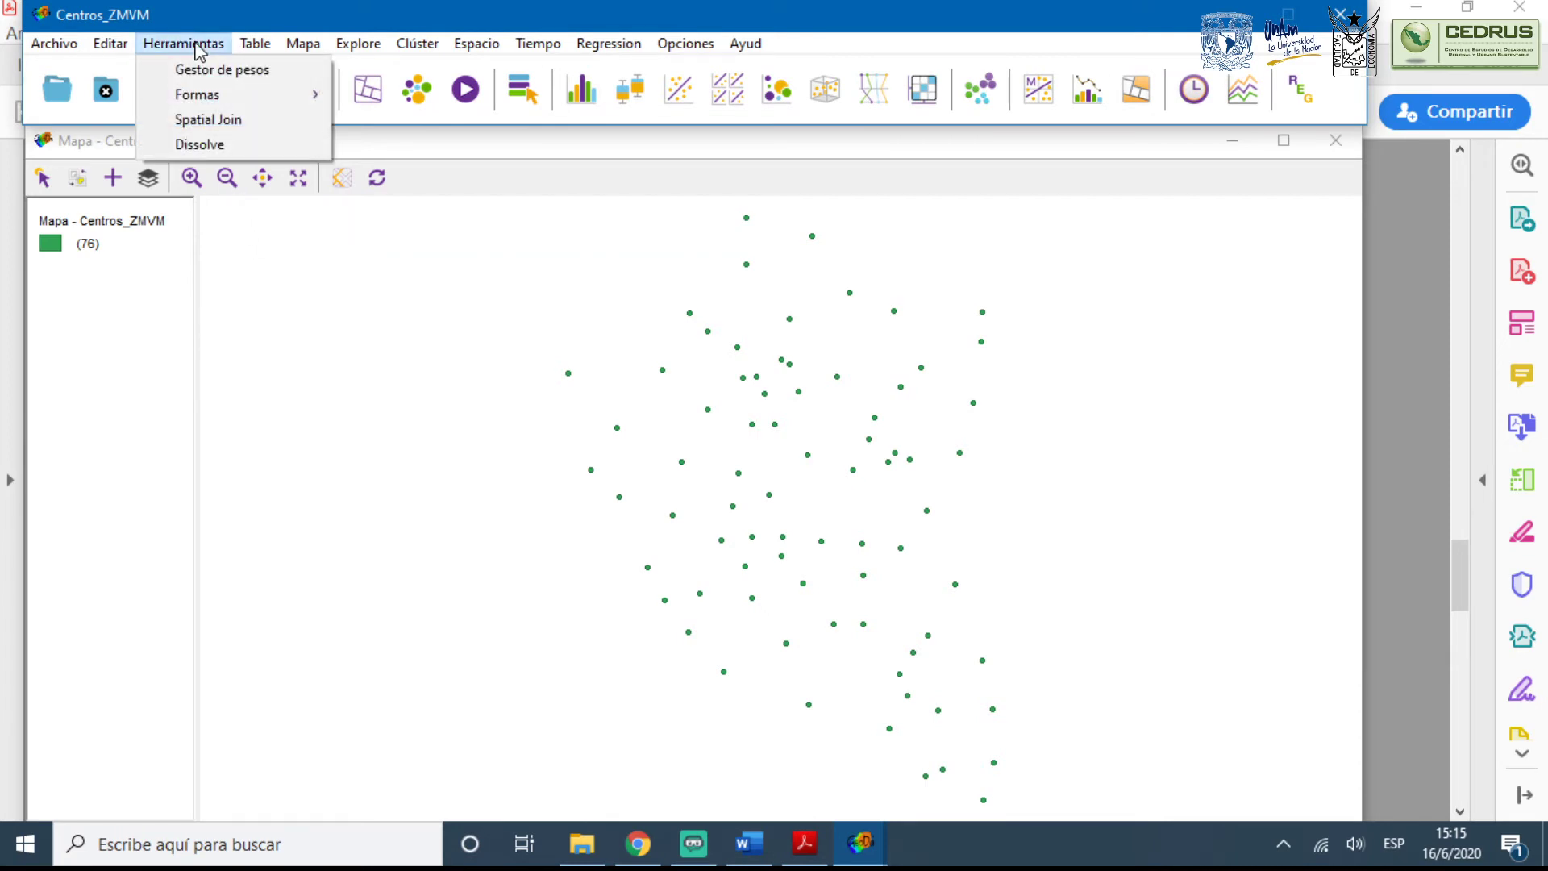
click(216, 67)
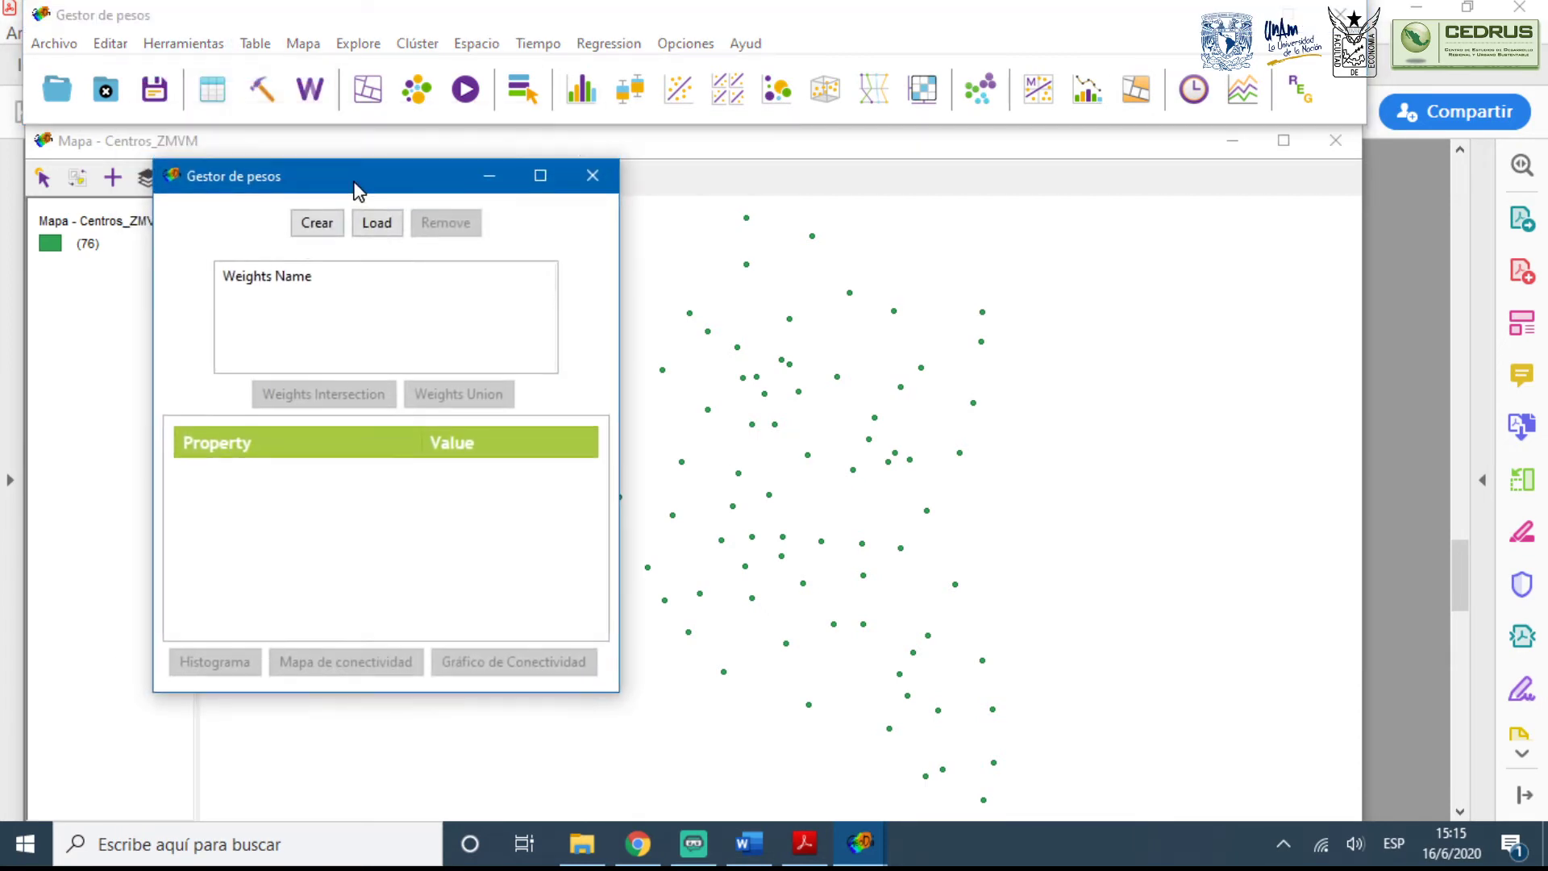
click(317, 221)
click(746, 85)
click(728, 153)
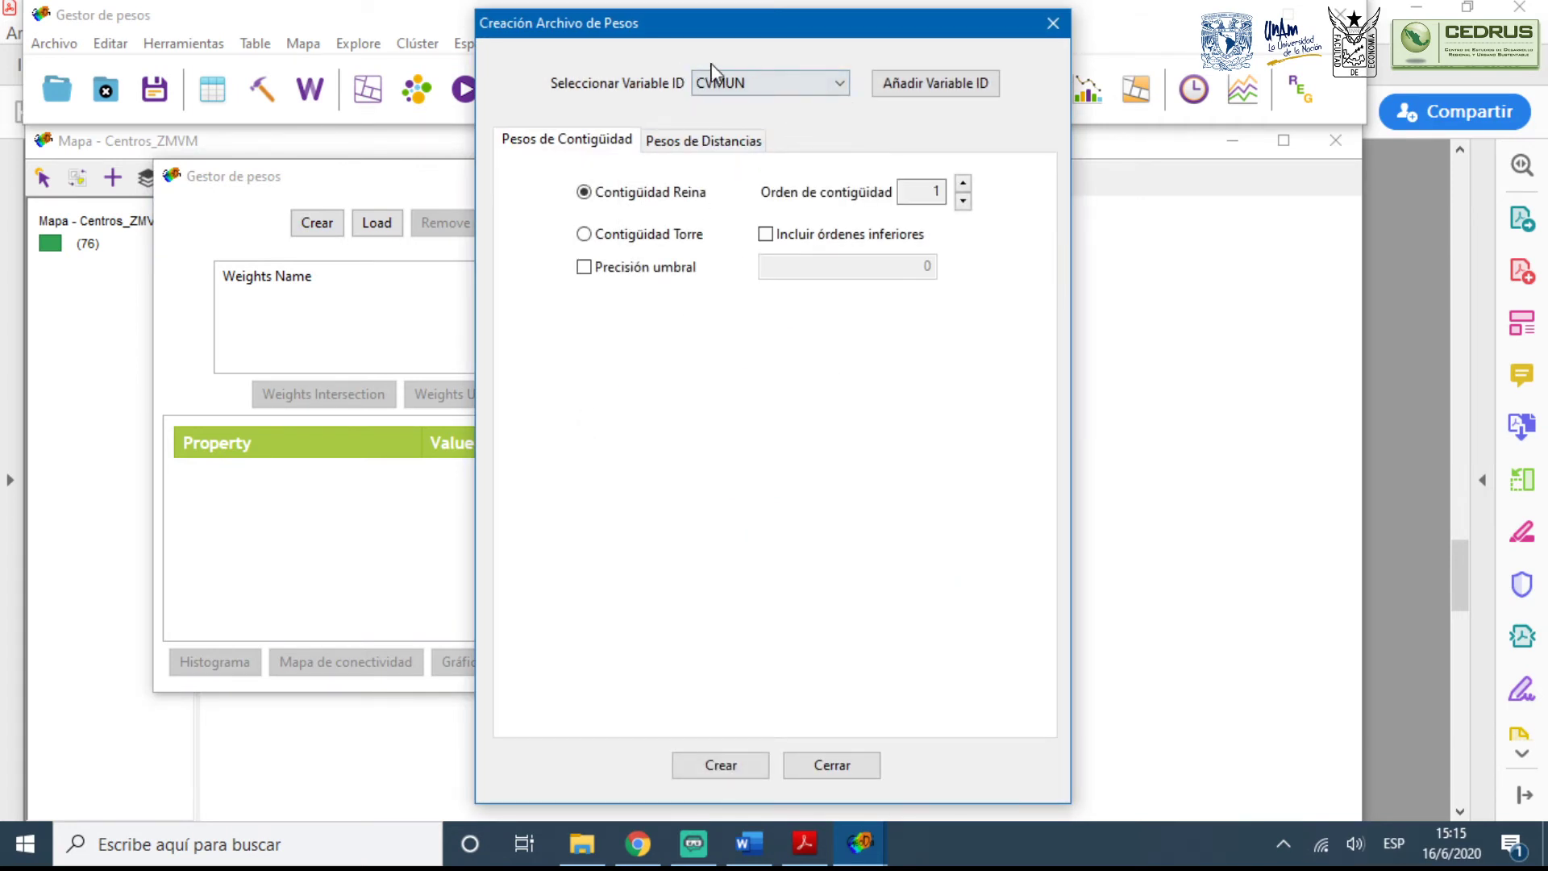
Choose distance band weights with Euclidean distance and set the bandwidth to about 35188 m
click(706, 144)
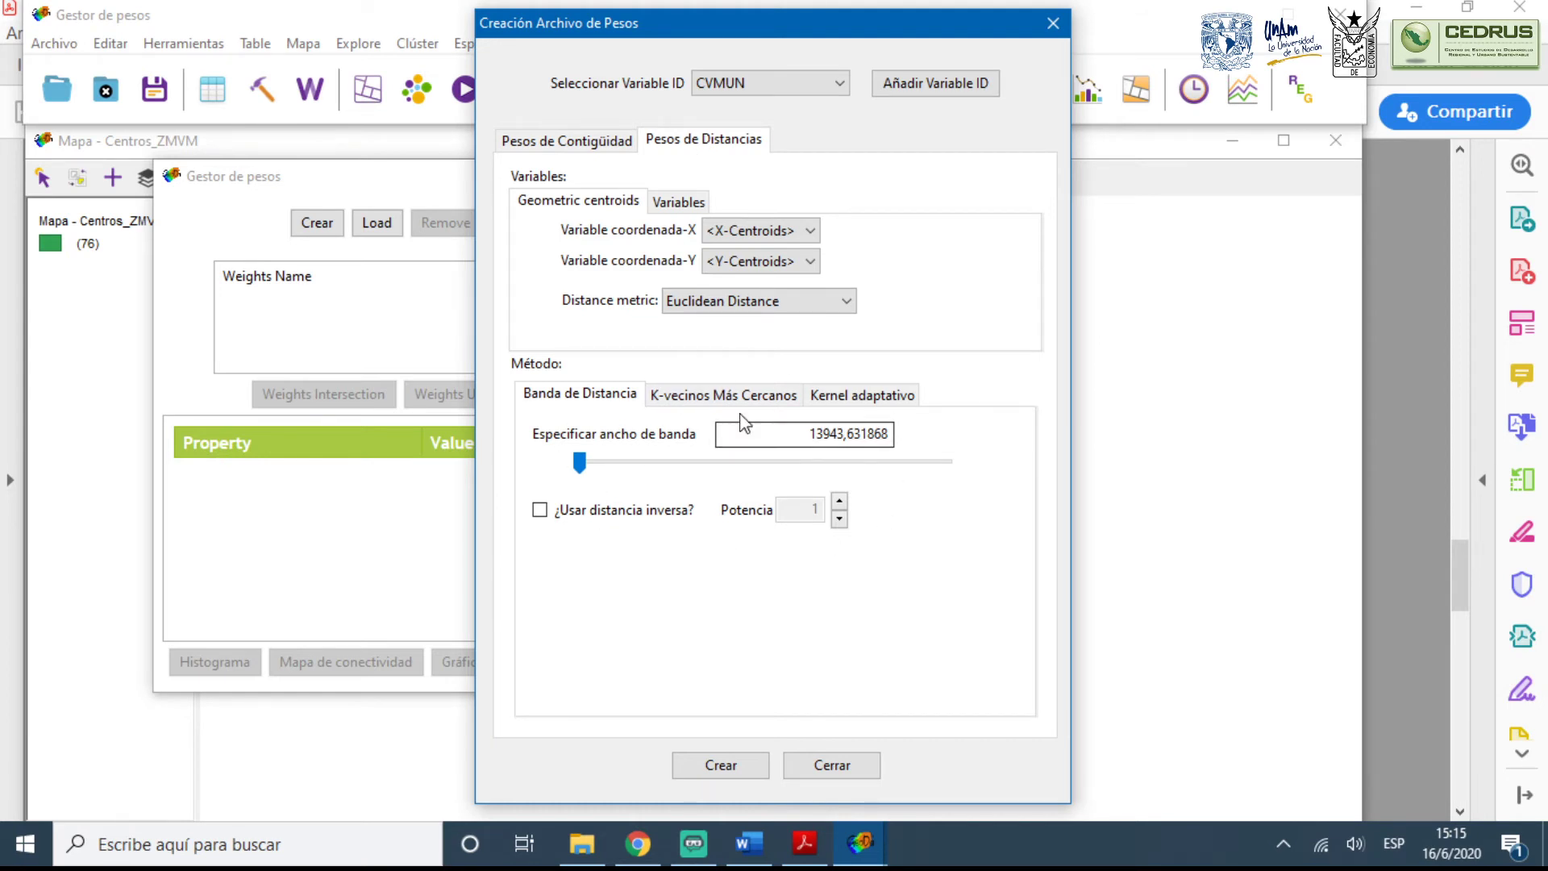
drag(579, 463, 654, 477)
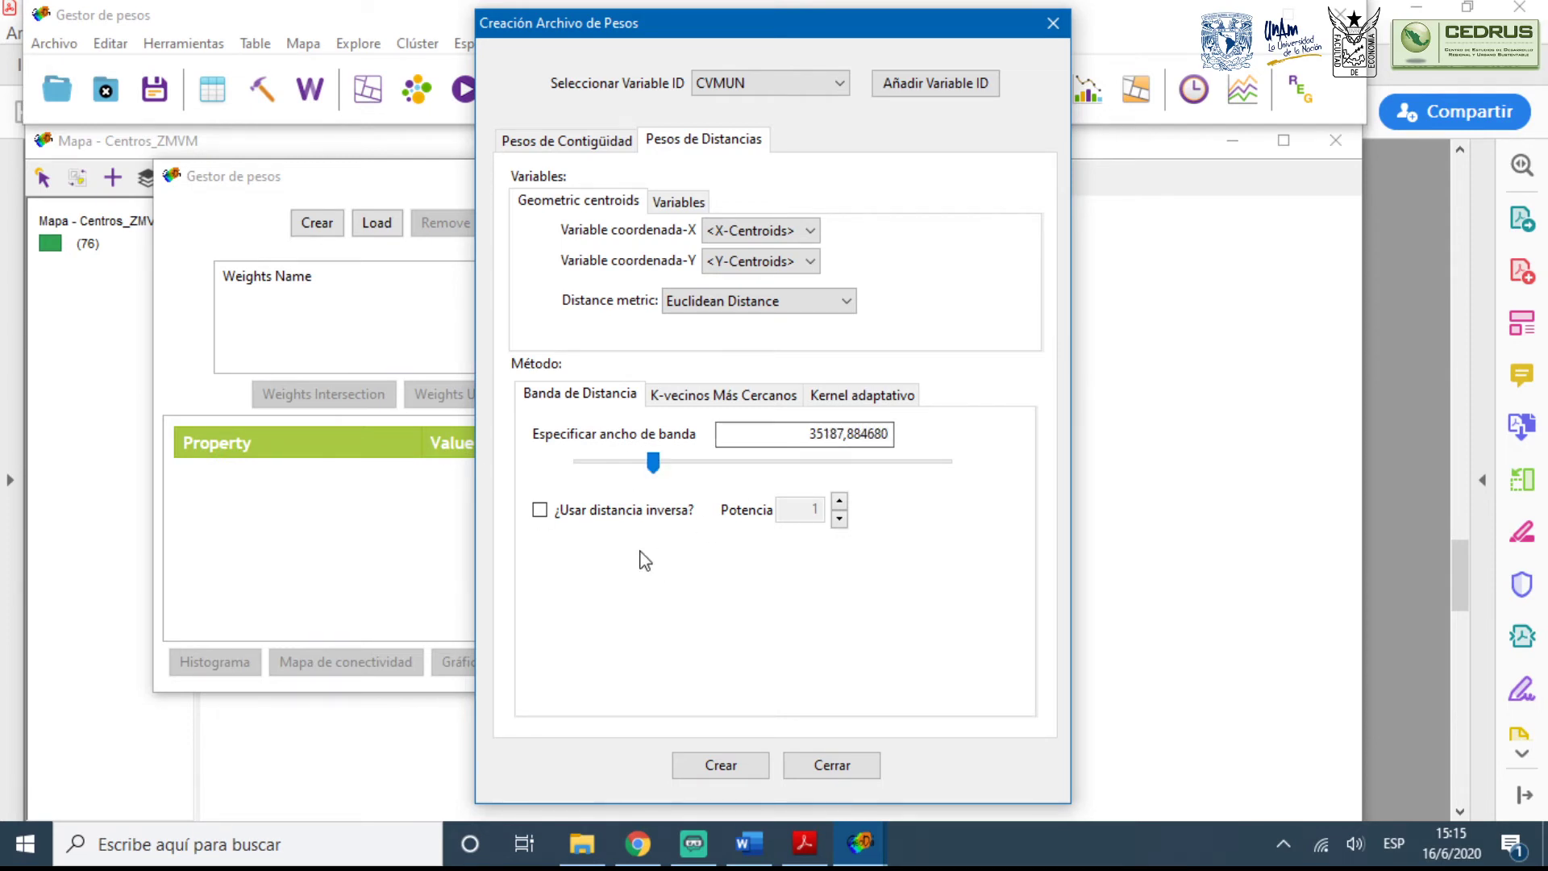
drag(642, 36, 564, 22)
Create the distance weights file as ZMVM_35KMTS_puntos.gwt, basing its name on the existing 35 km file
click(653, 755)
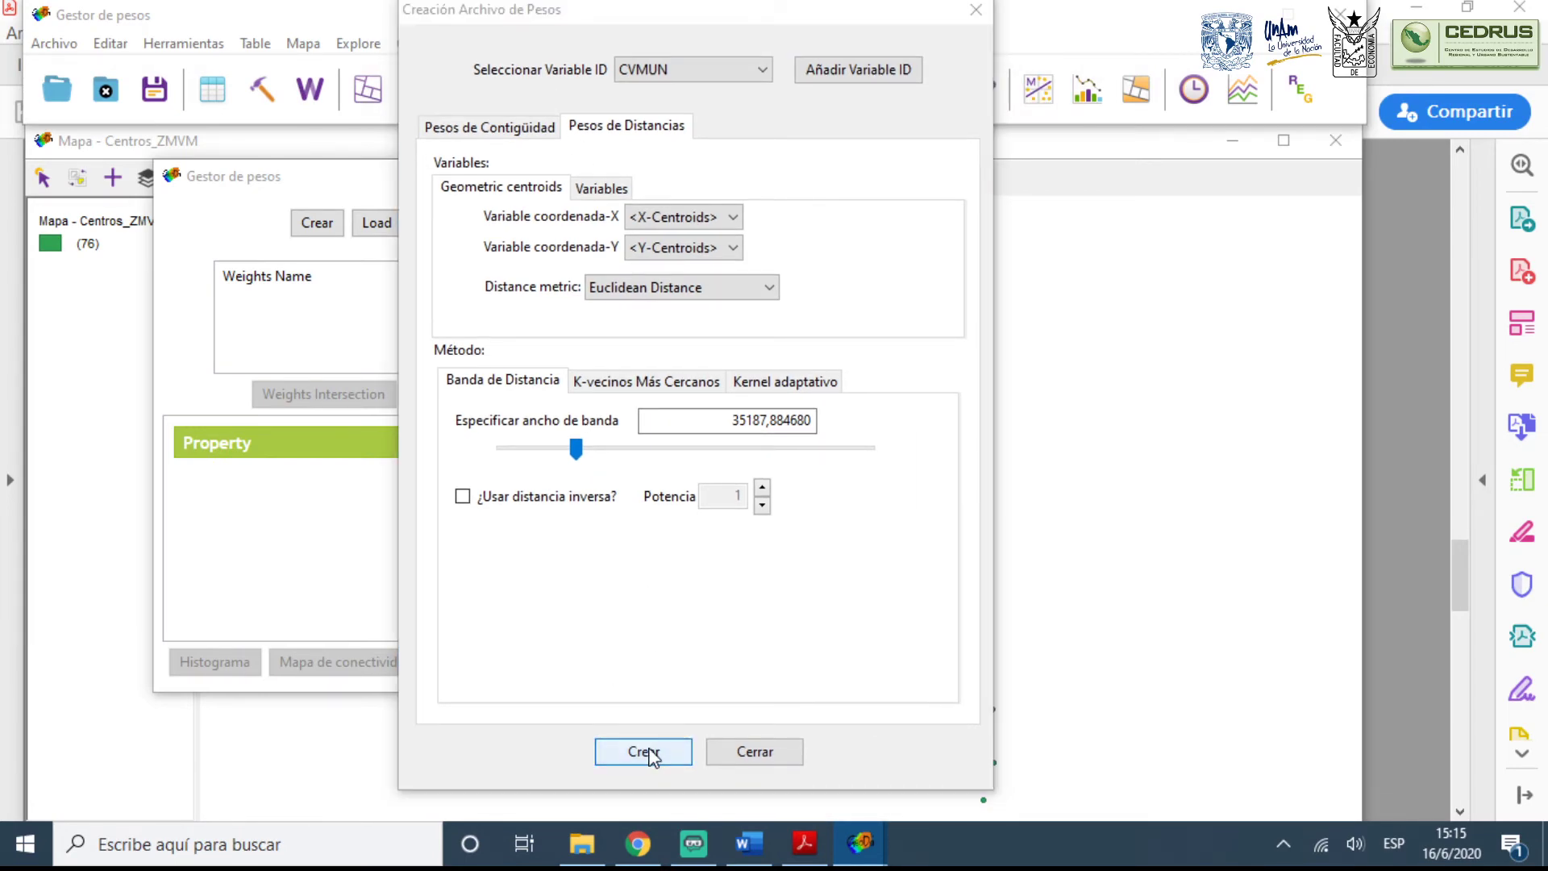
click(908, 252)
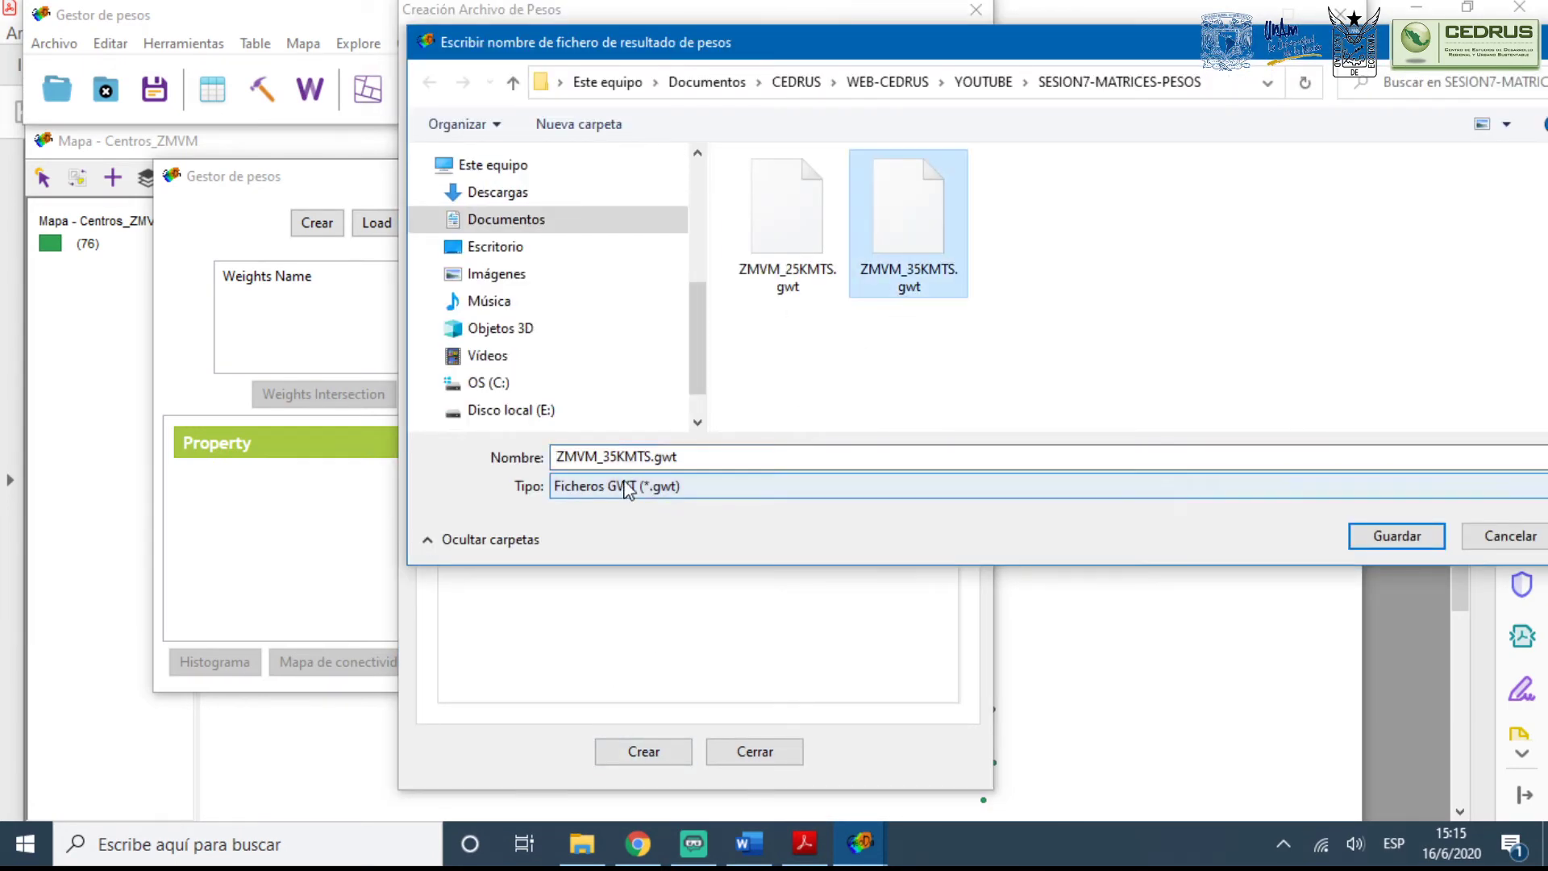
click(650, 456)
click(650, 456)
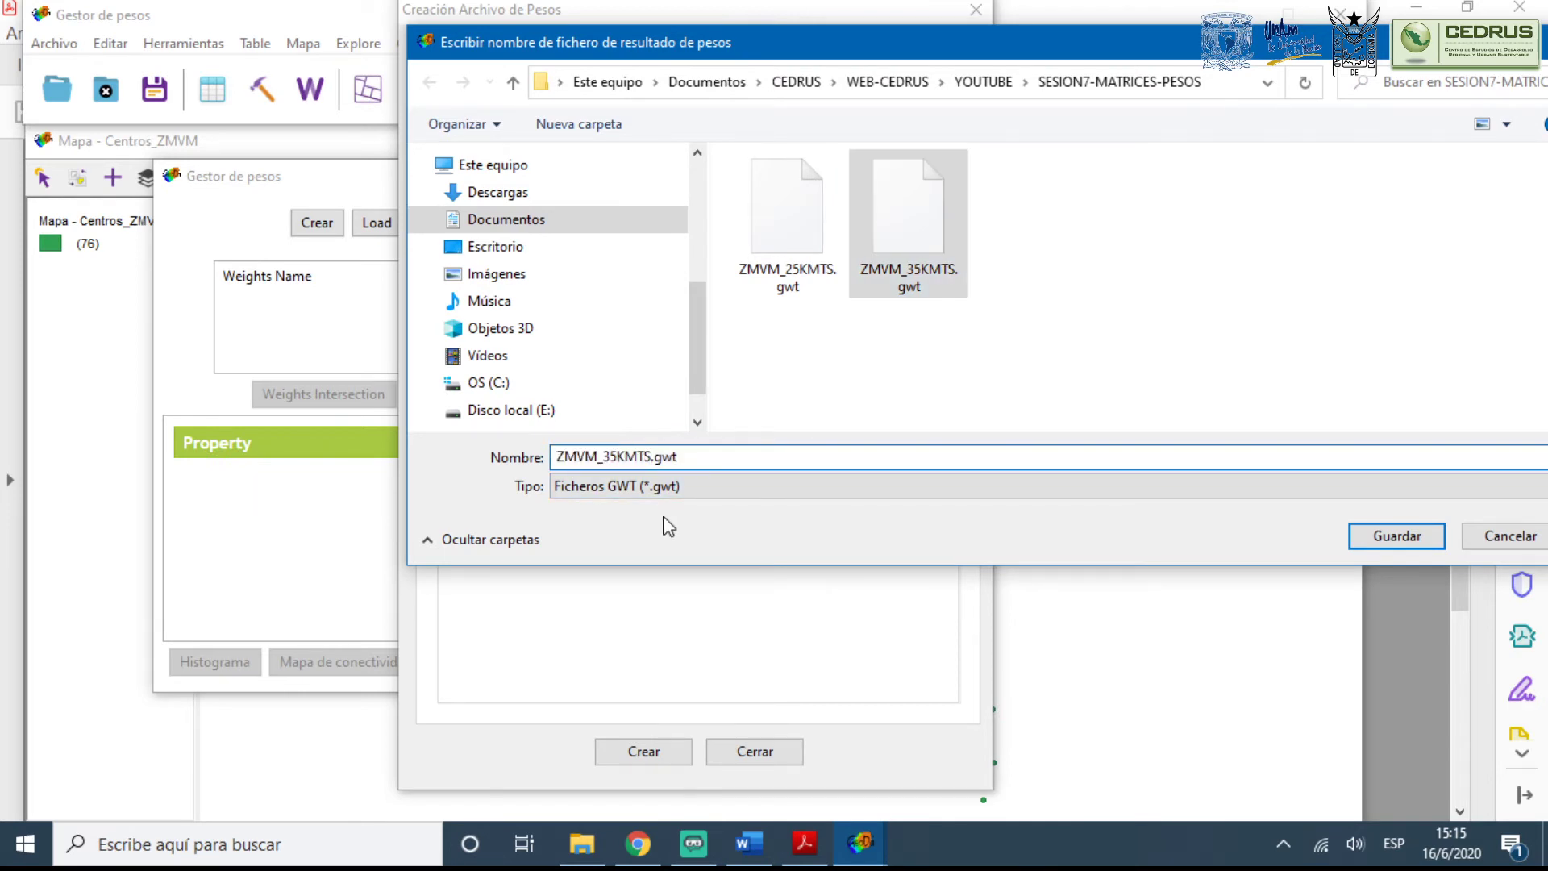
text(_puntos)
click(1397, 536)
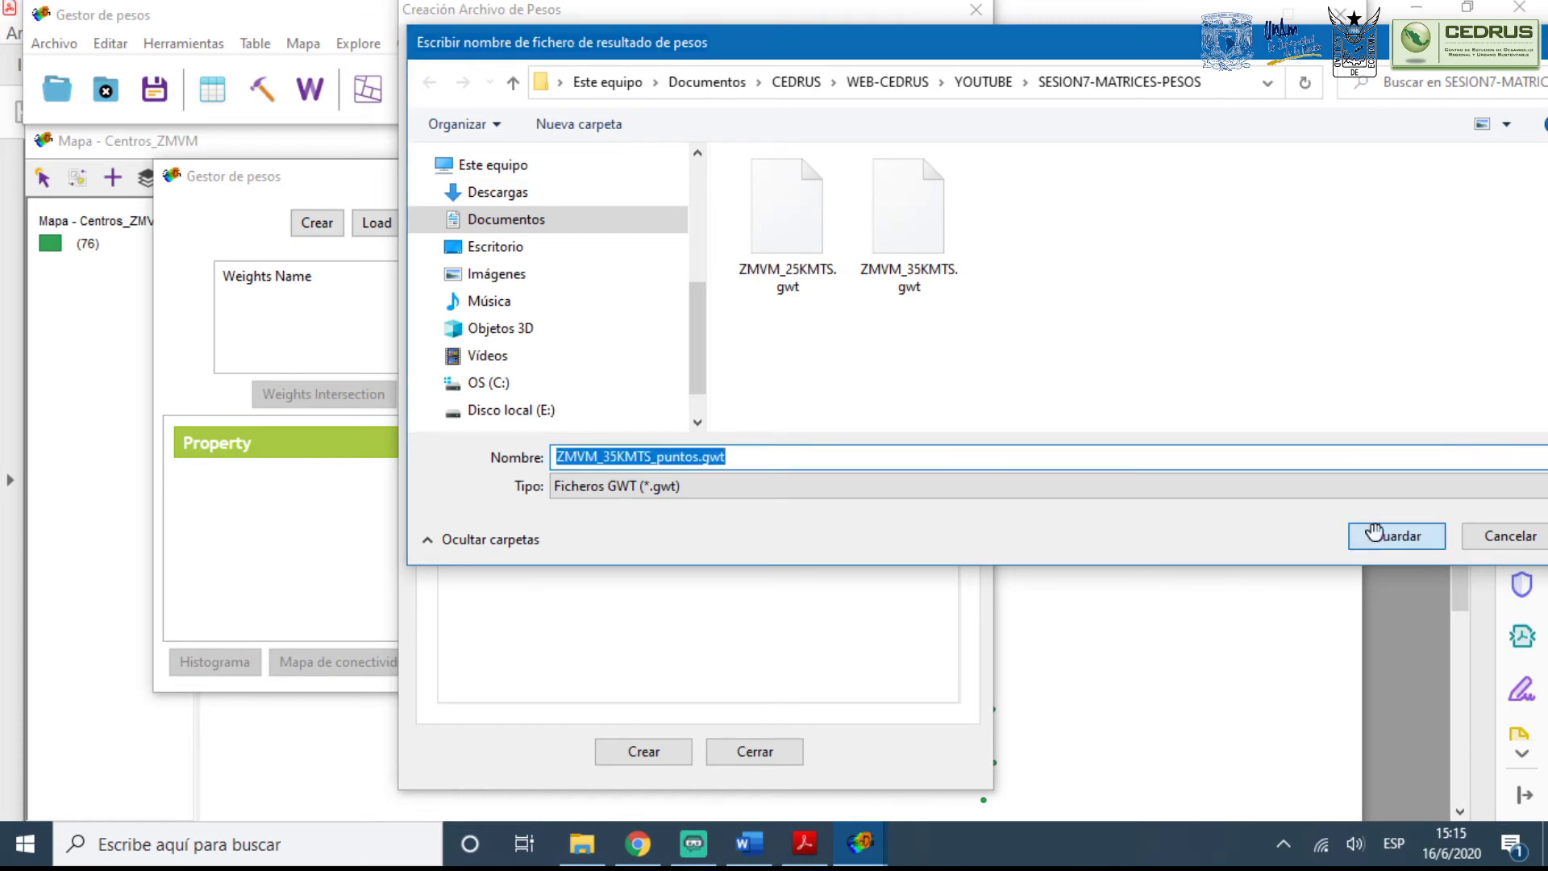
click(868, 408)
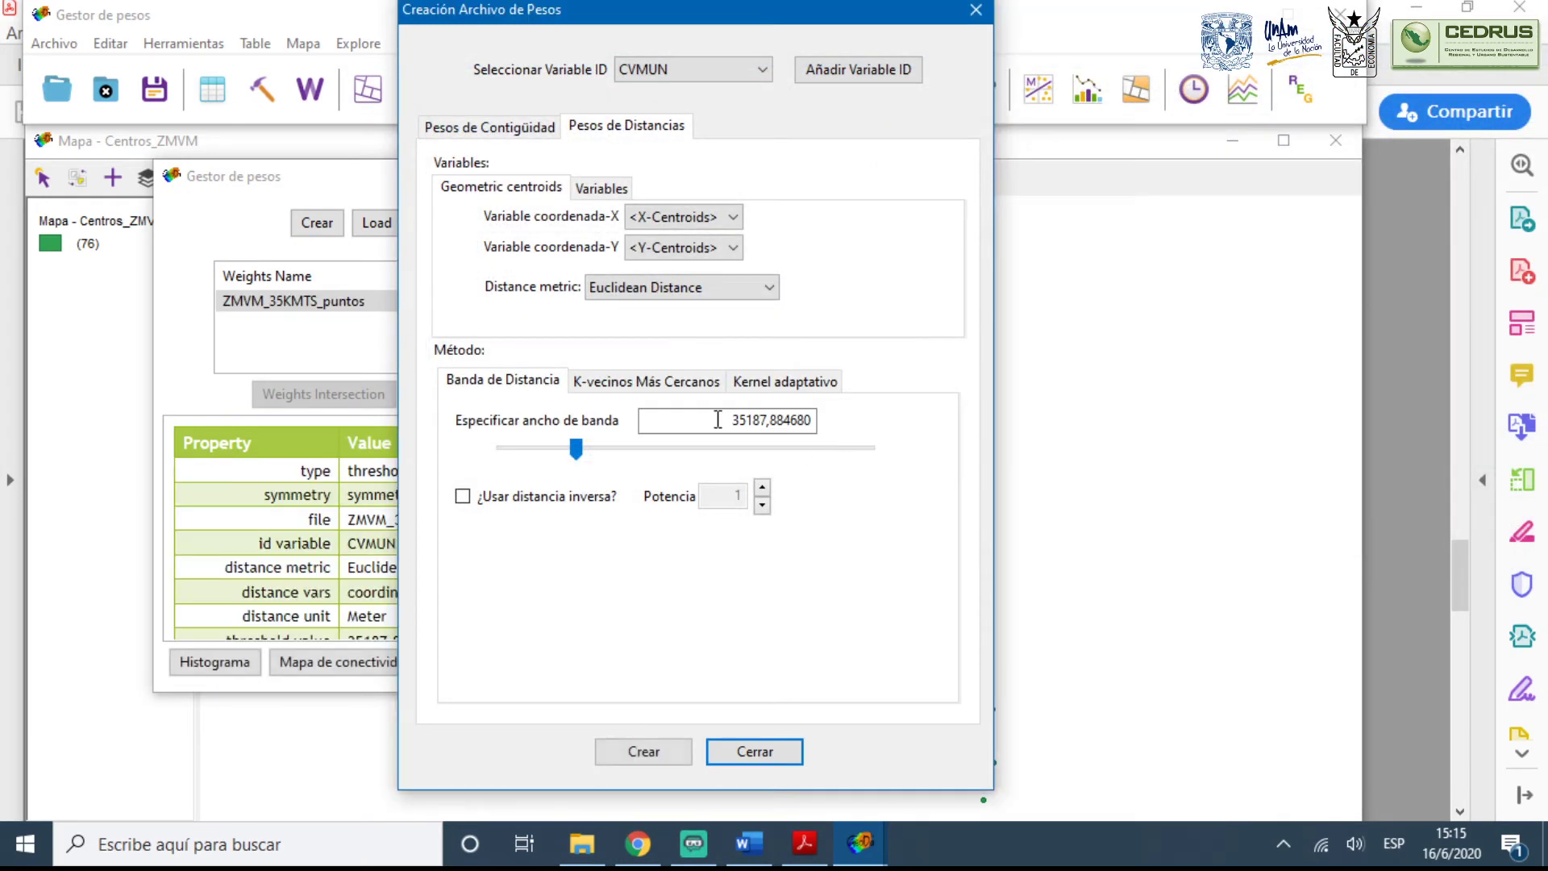
Move the creation dialog clear of the weights manager and review the properties and neighbor statistics of ZMVM_35KMTS_puntos
drag(598, 27, 1122, 56)
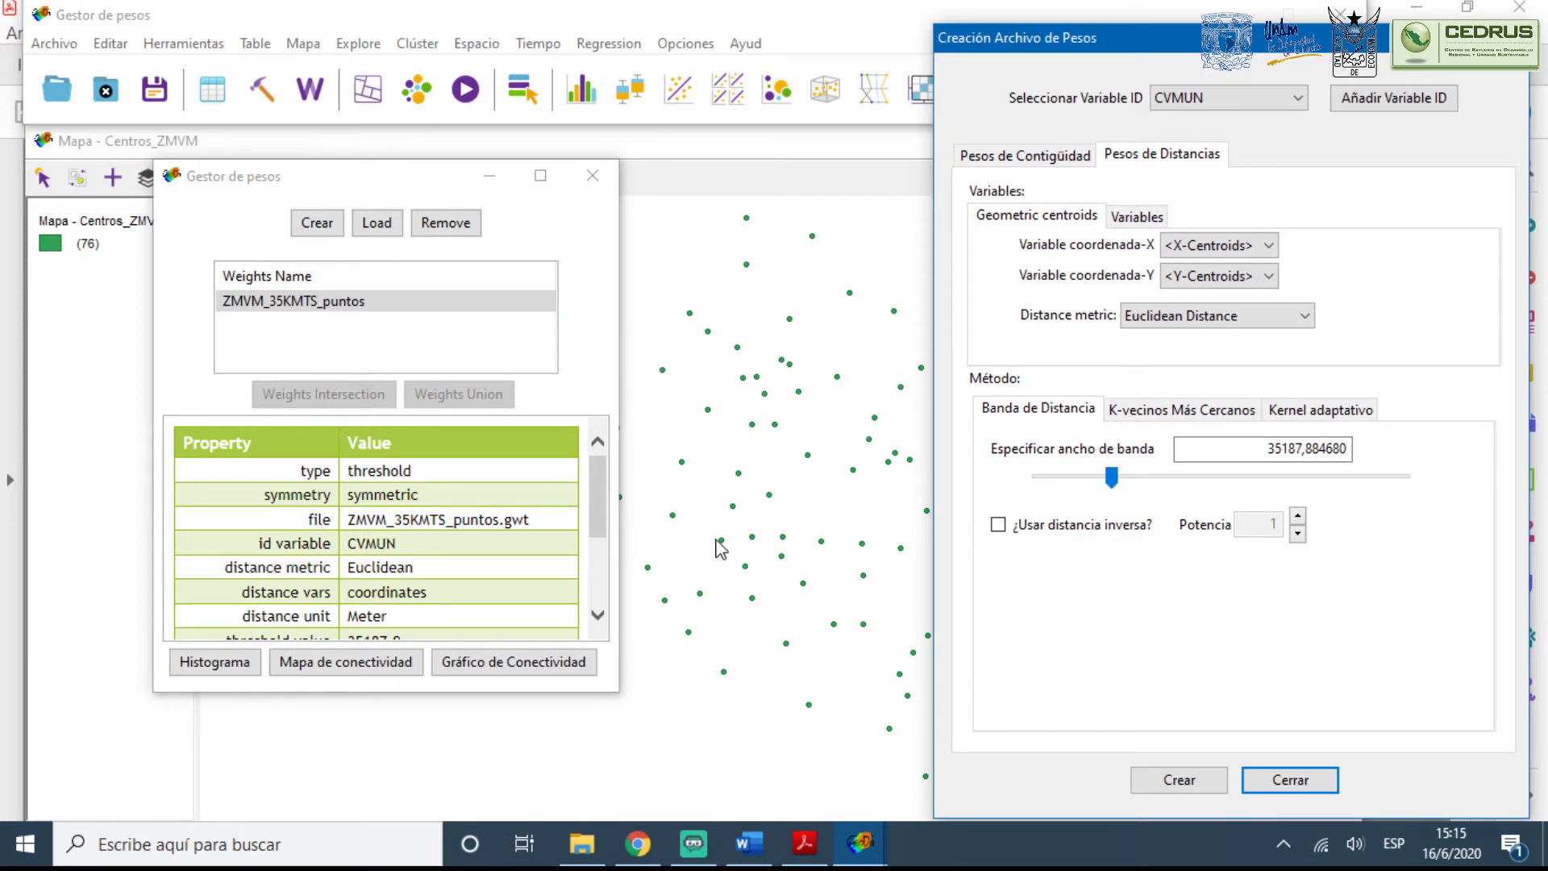
scroll(367, 520, down, 3)
scroll(358, 548, up, 3)
scroll(358, 548, down, 3)
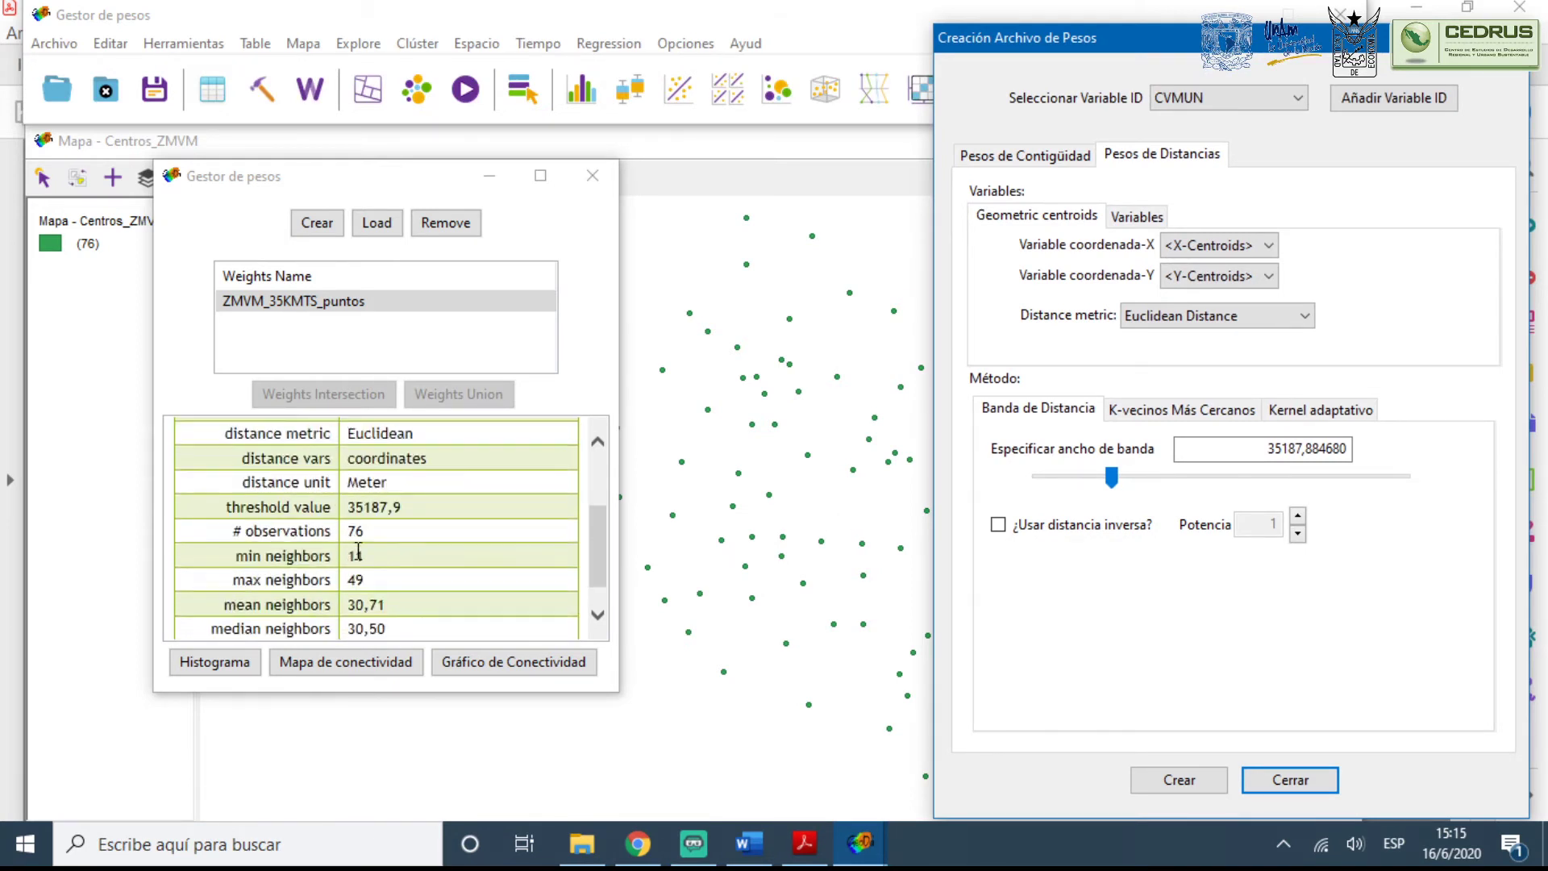
scroll(358, 549, up, 3)
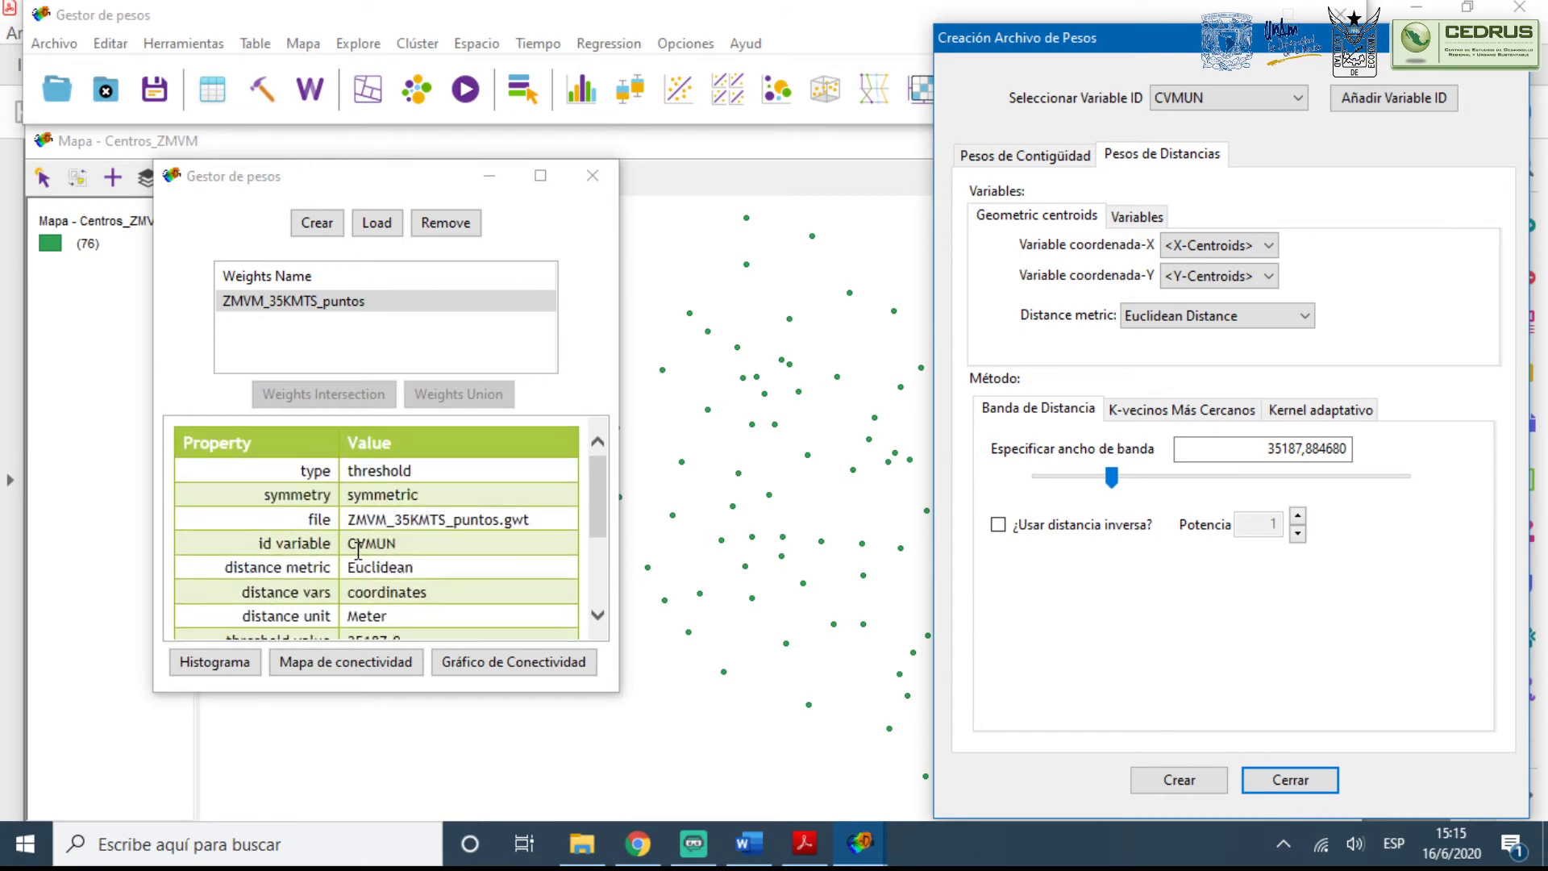
Create a first-order queen contiguity weights file for the centroids, named Centros_ZMVM_q1.gal
drag(1106, 45, 692, 33)
click(630, 143)
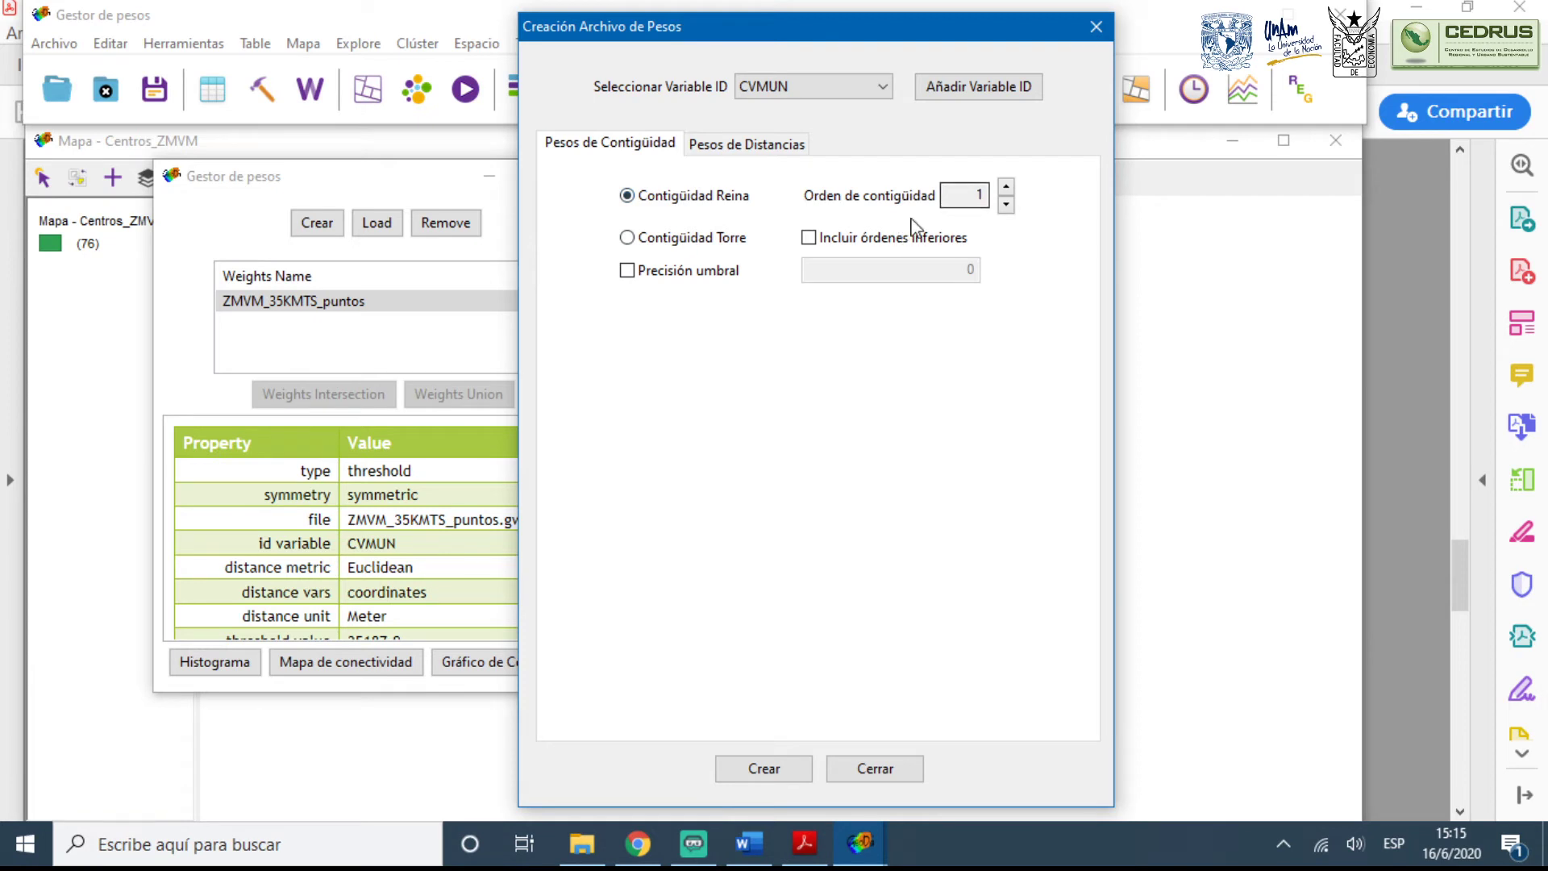
click(778, 769)
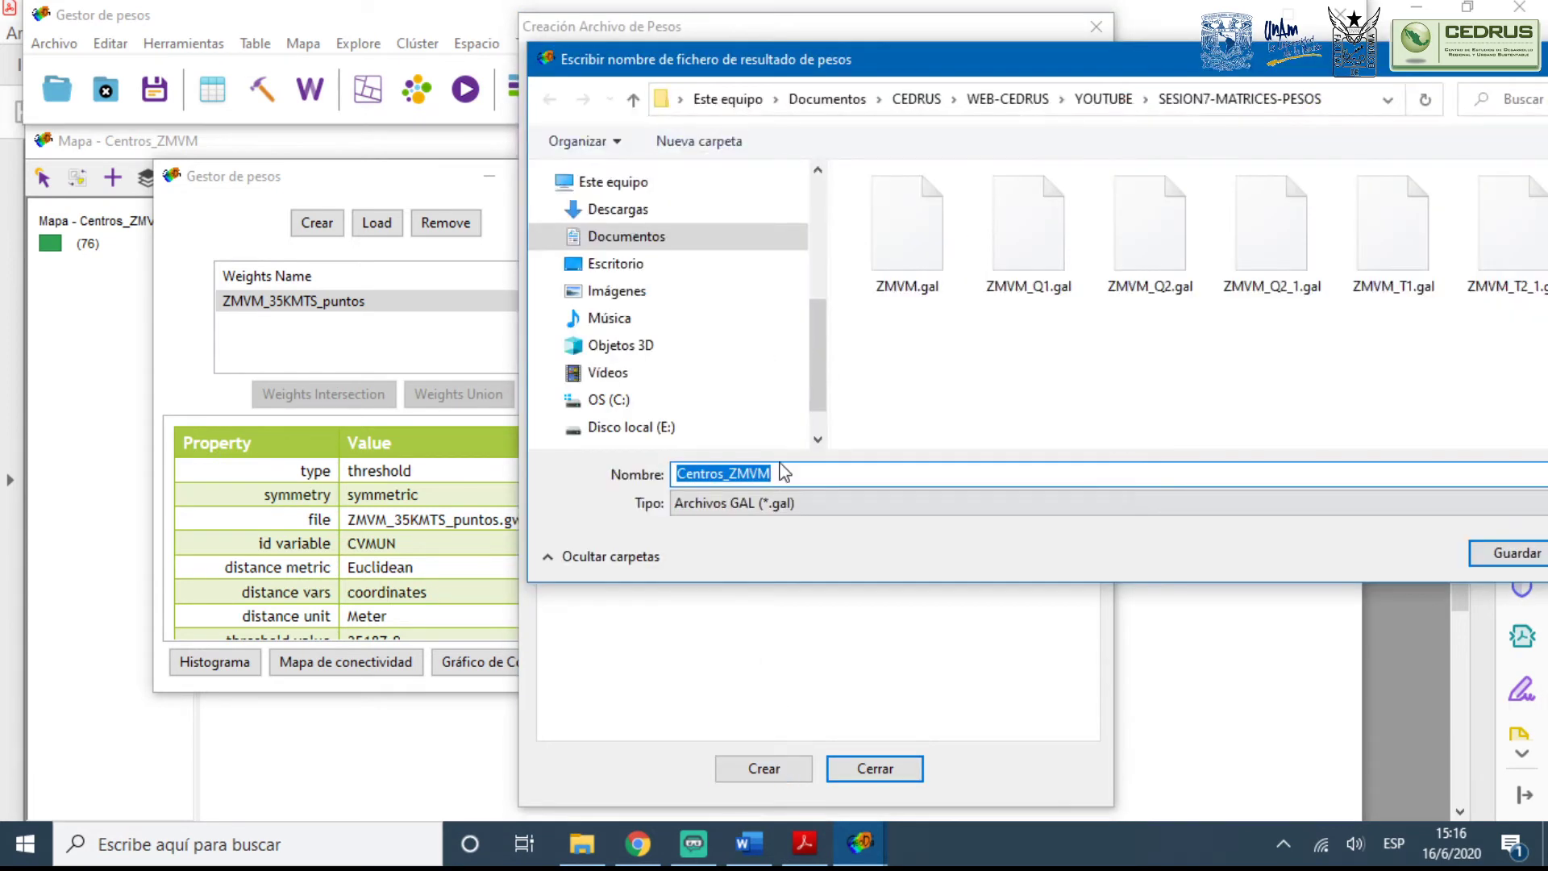
drag(817, 388, 809, 245)
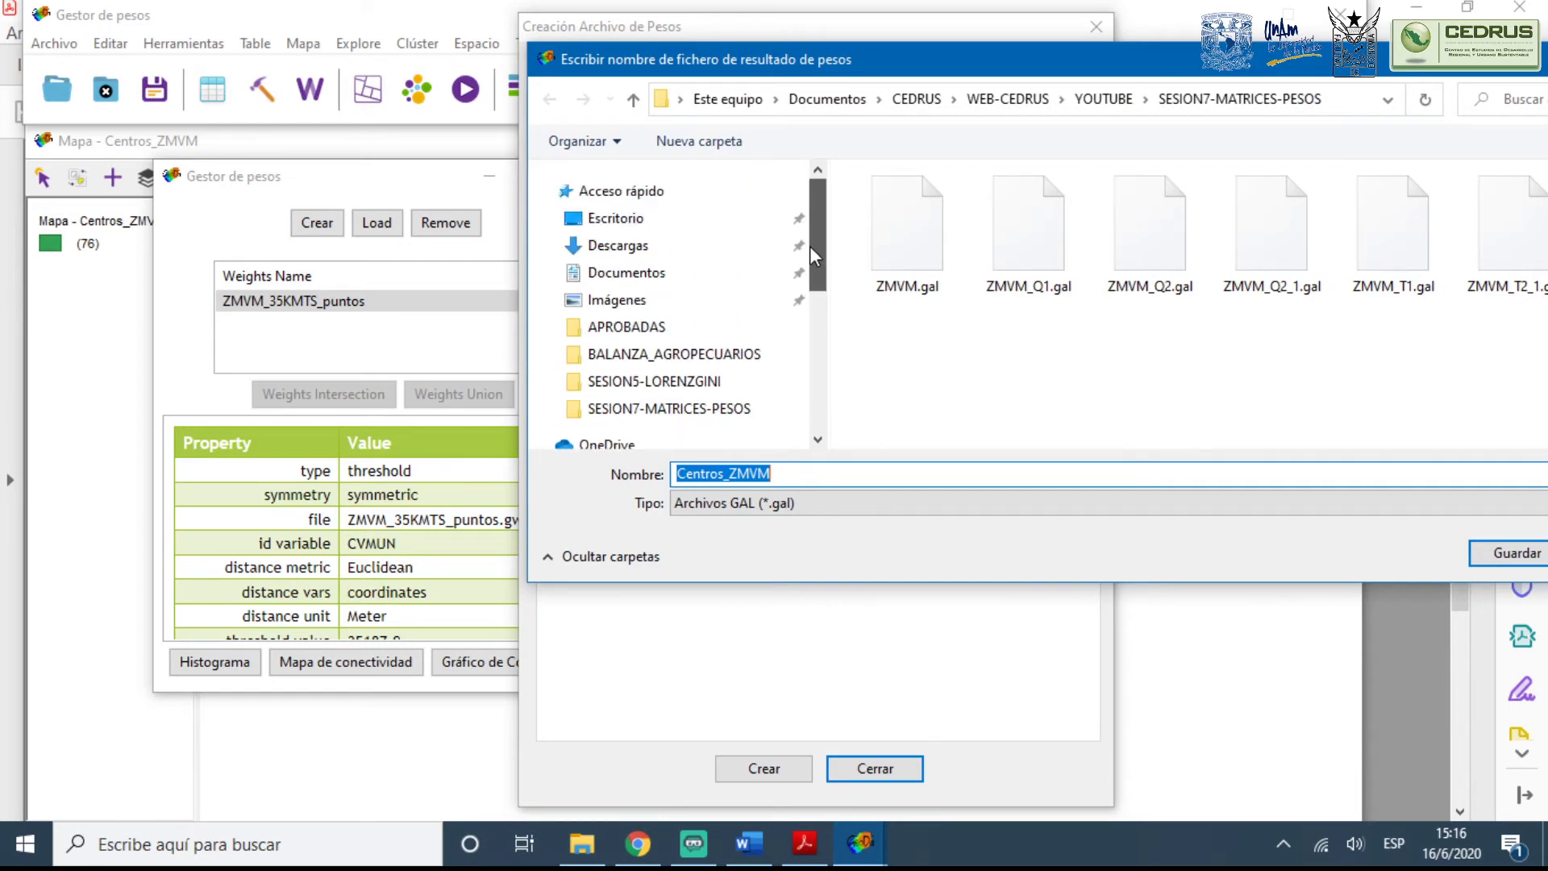
click(792, 473)
text(_q1)
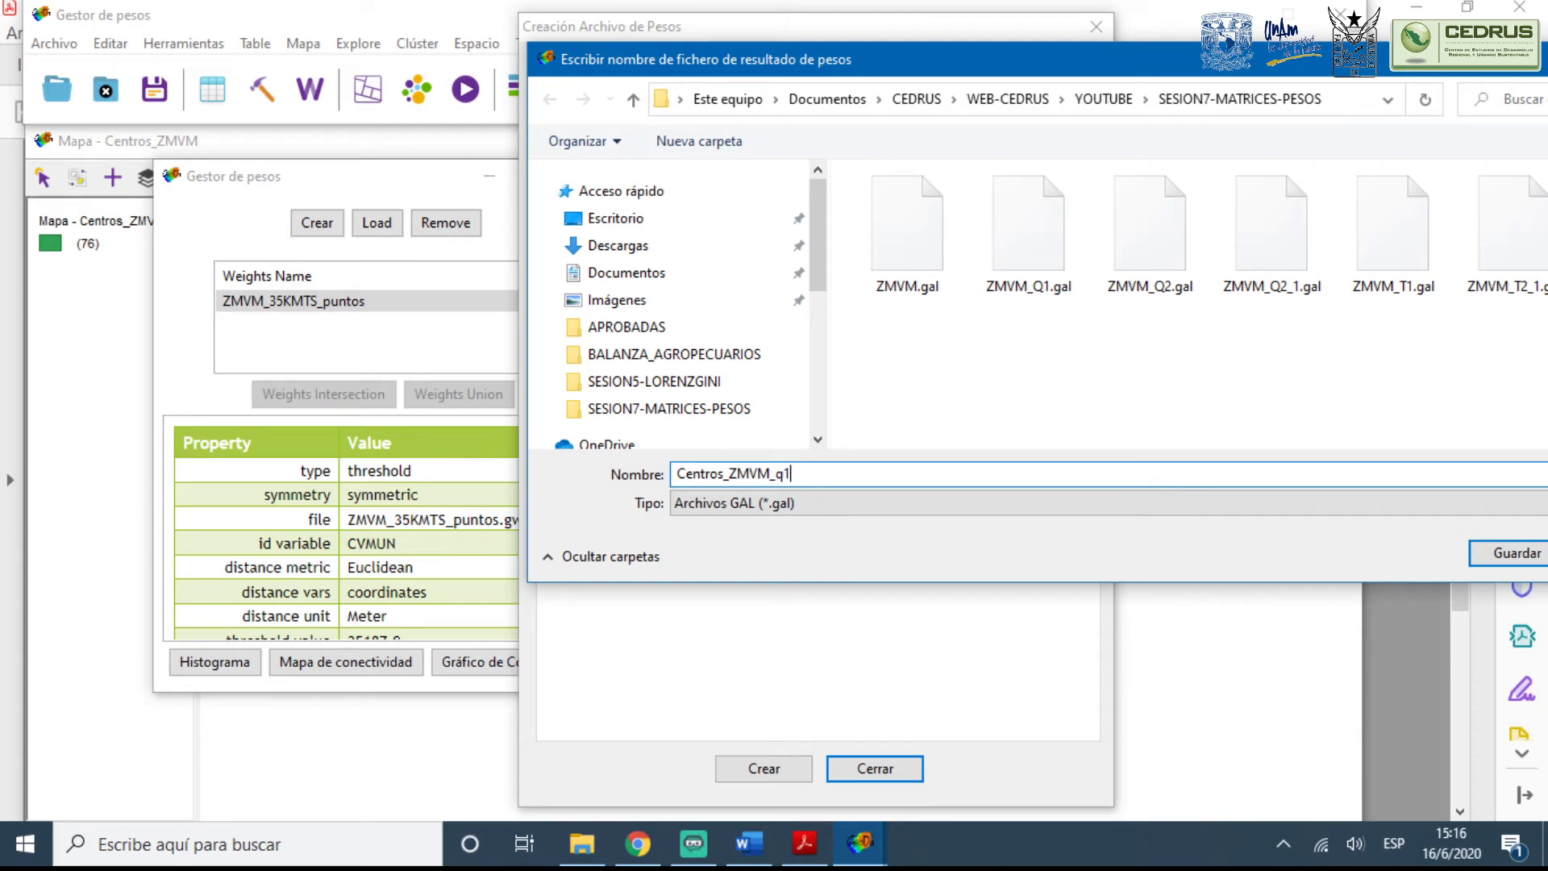
click(1517, 554)
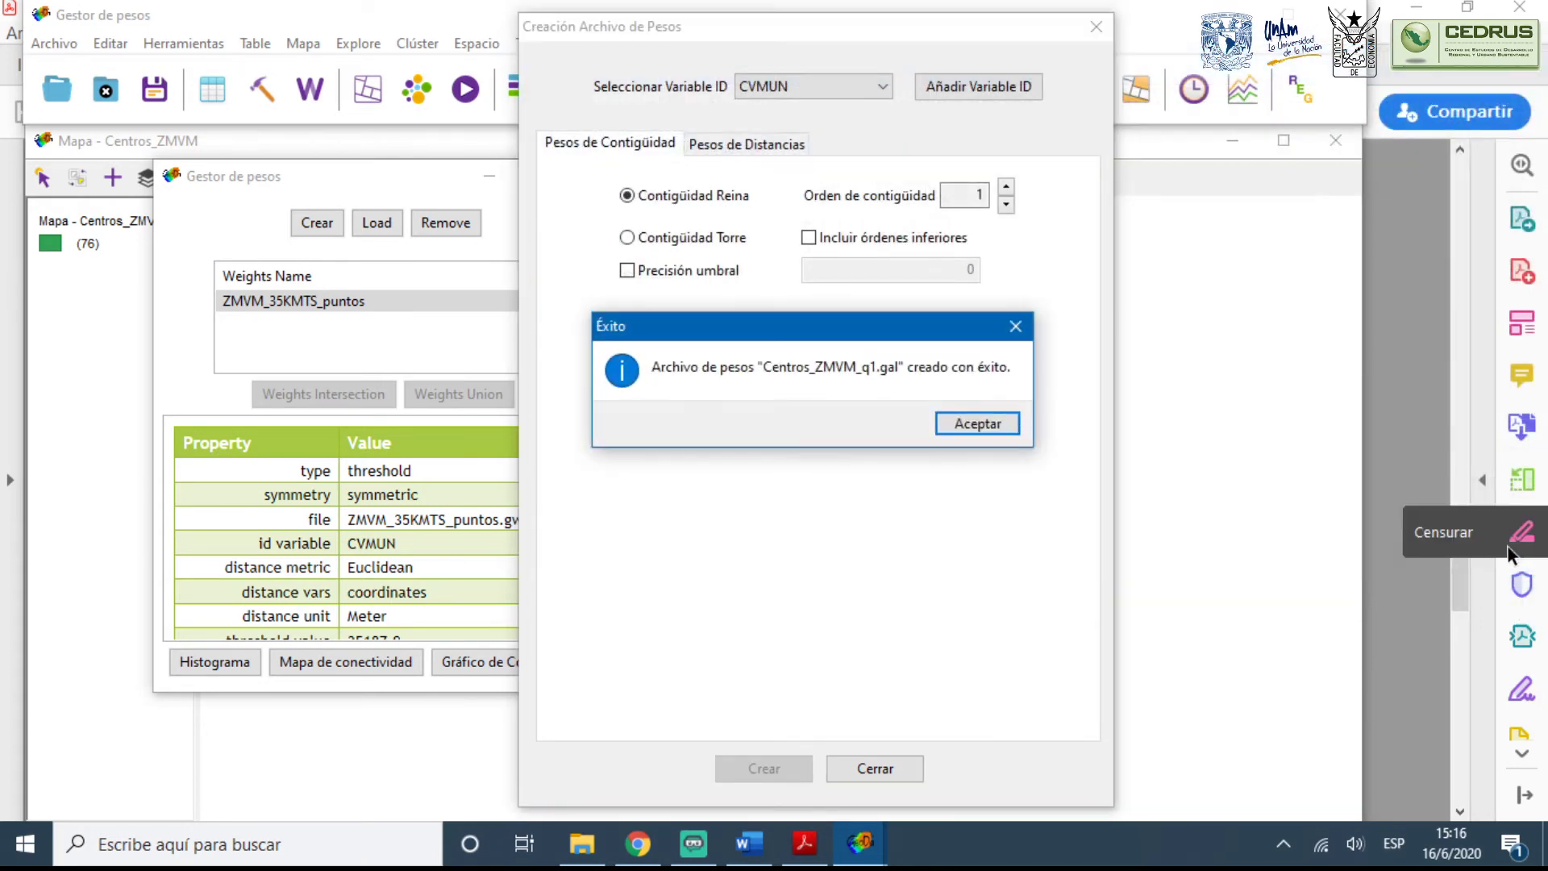
click(948, 425)
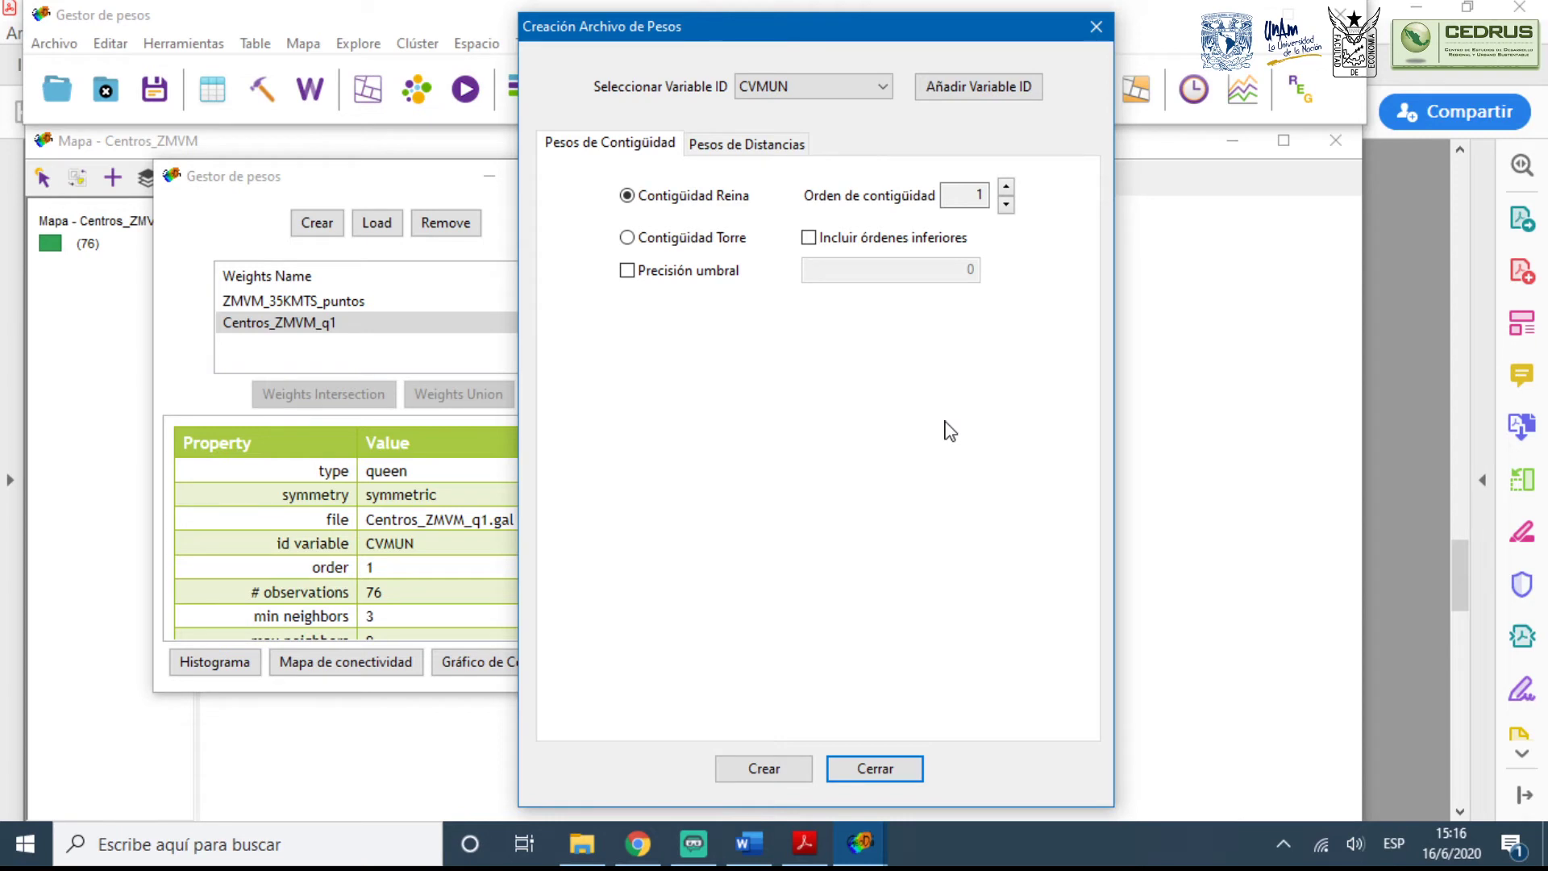
Choose K-nearest neighbors as the distance weights method and switch to the K-vecinos slide in Acrobat Reader
click(746, 144)
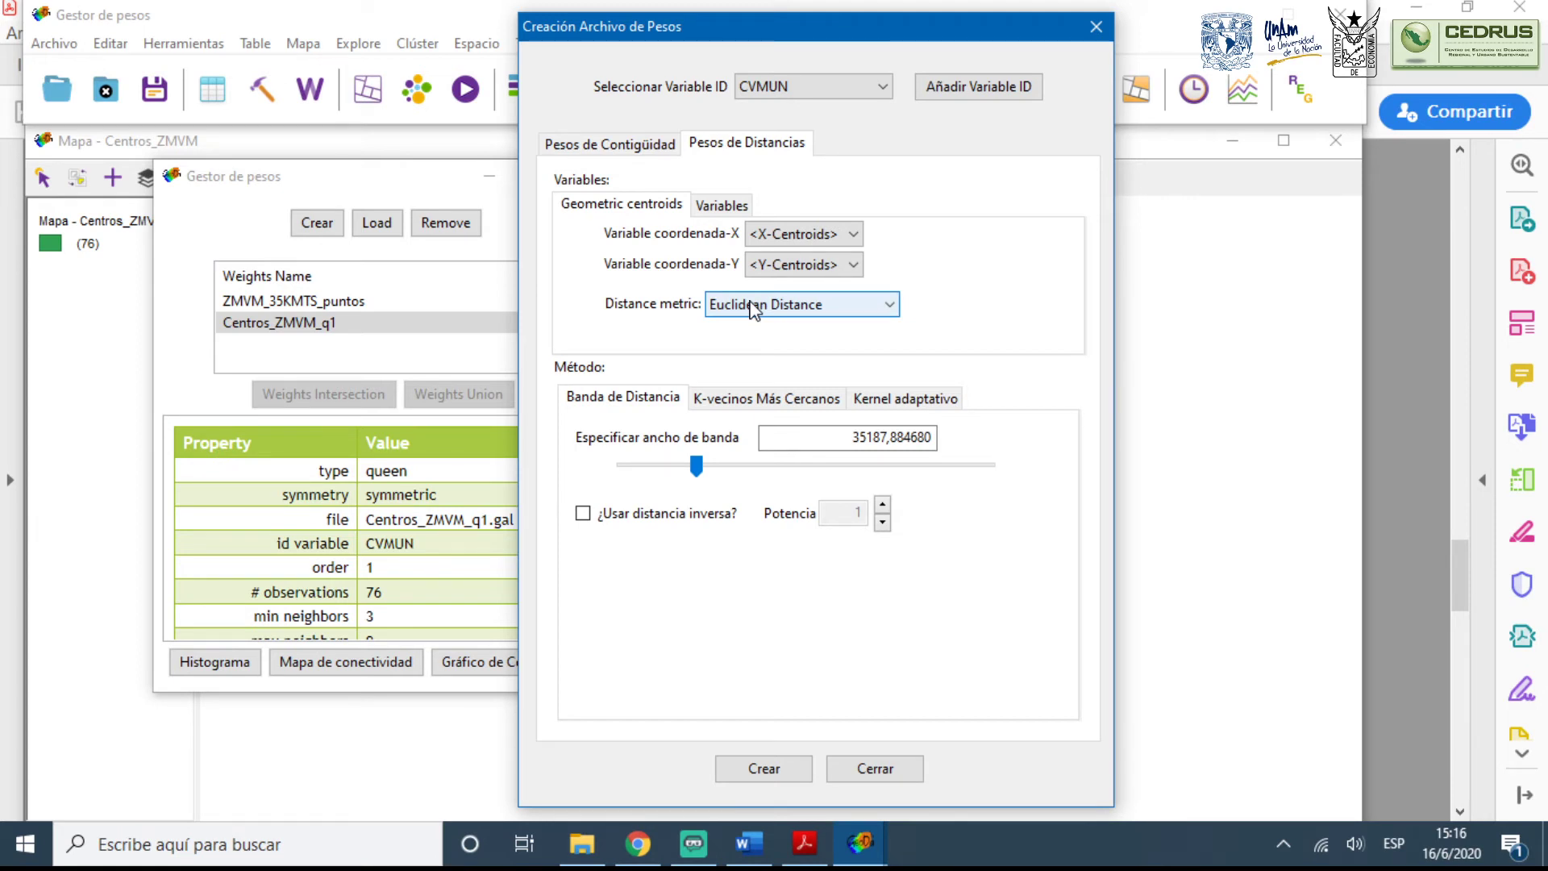
click(742, 403)
click(1239, 377)
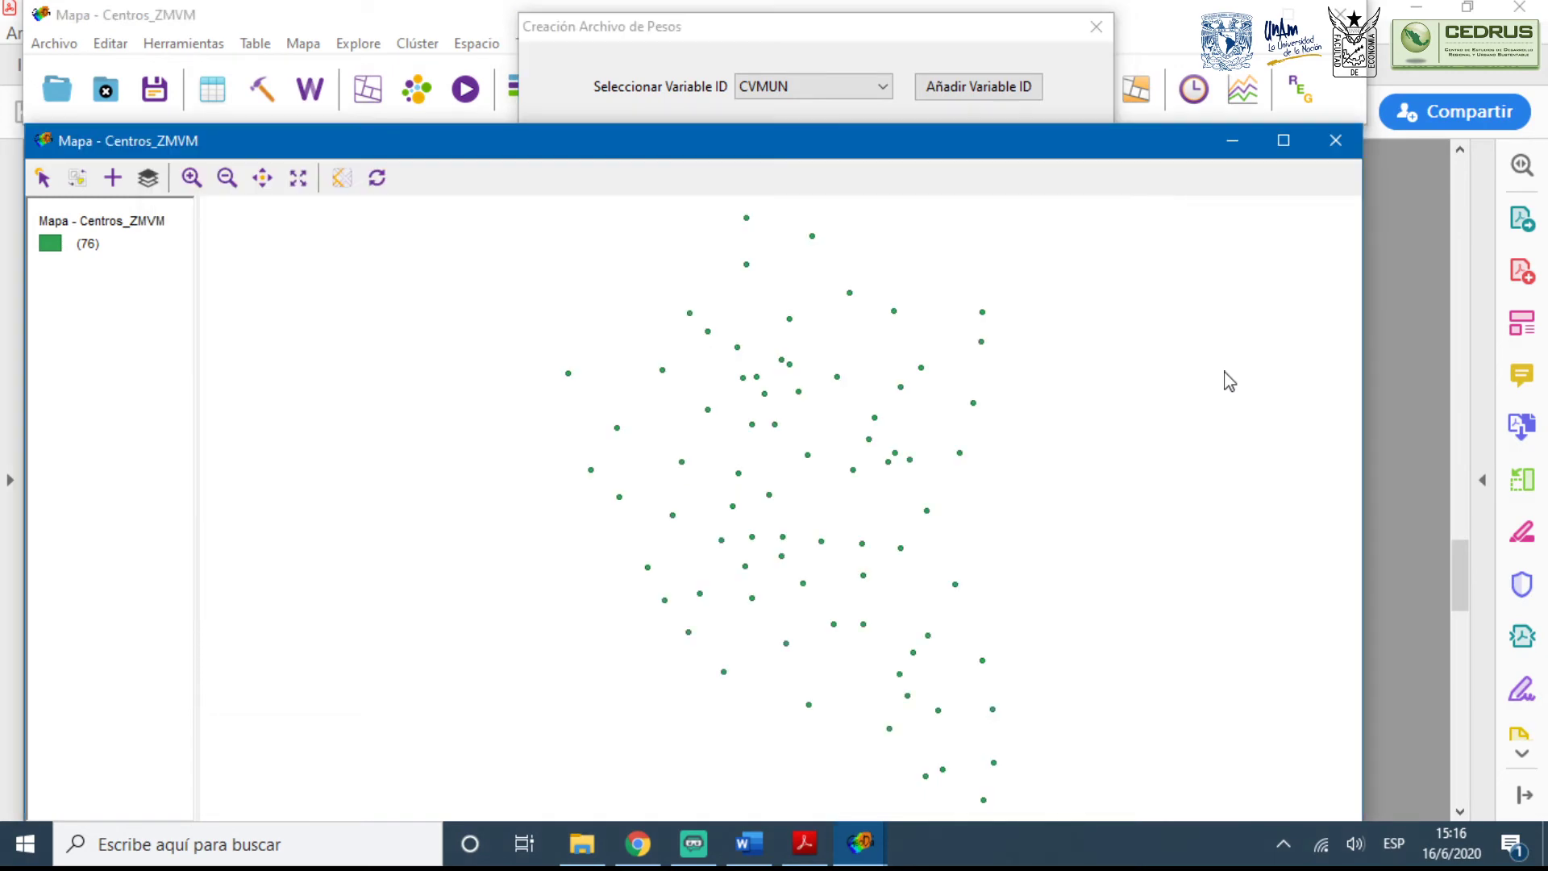
click(1232, 140)
click(1203, 461)
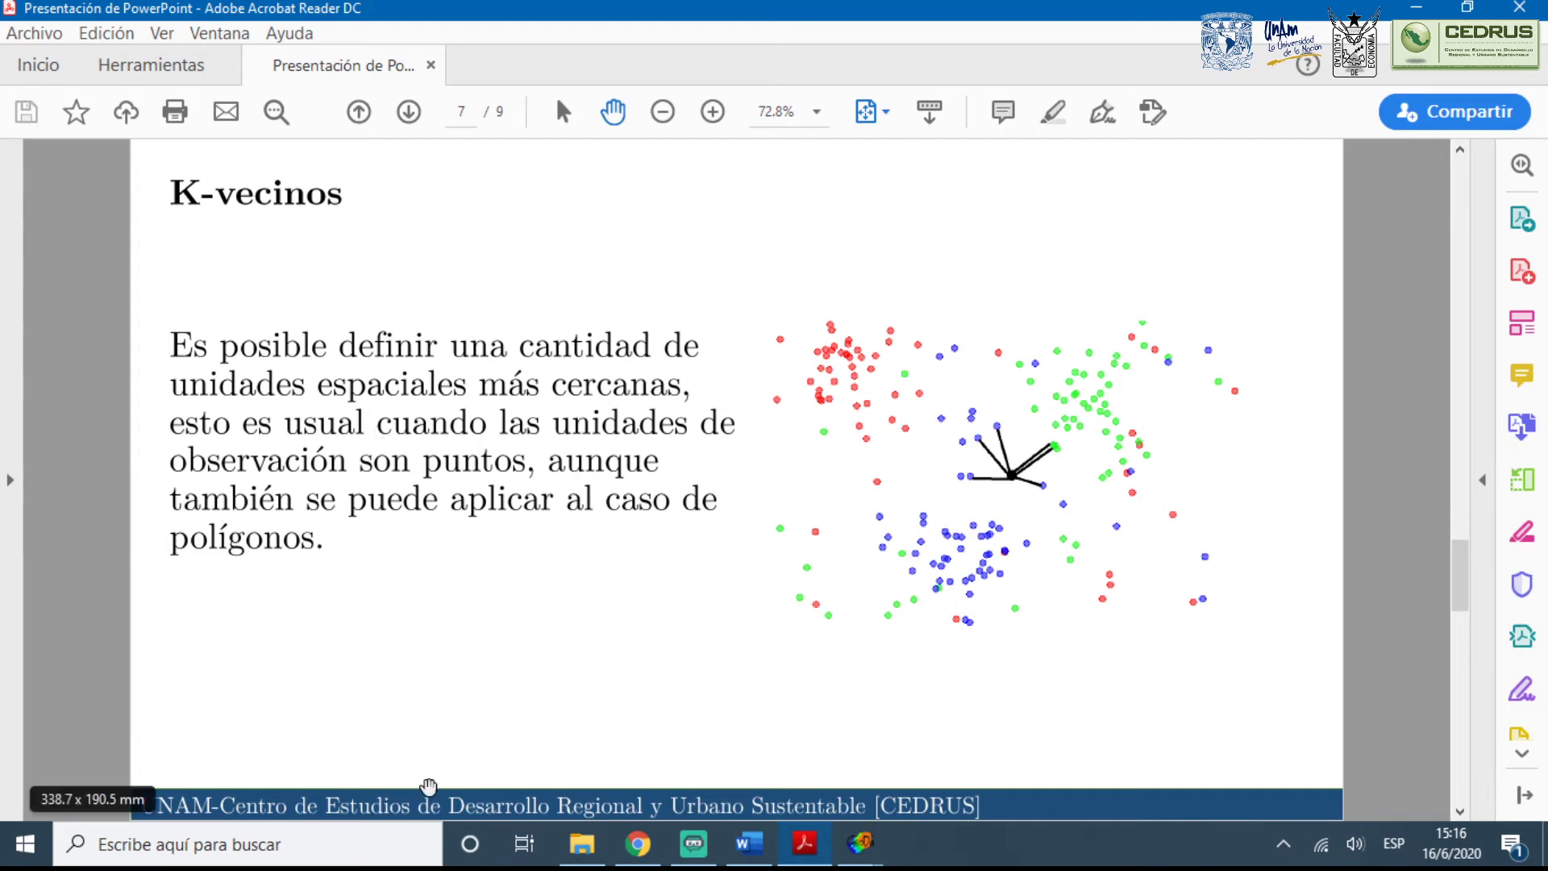
Examine the Centros_ZMVM point map in GeoDa against the K-vecinos slide and return to the weights creation dialog
click(860, 842)
click(953, 784)
click(669, 801)
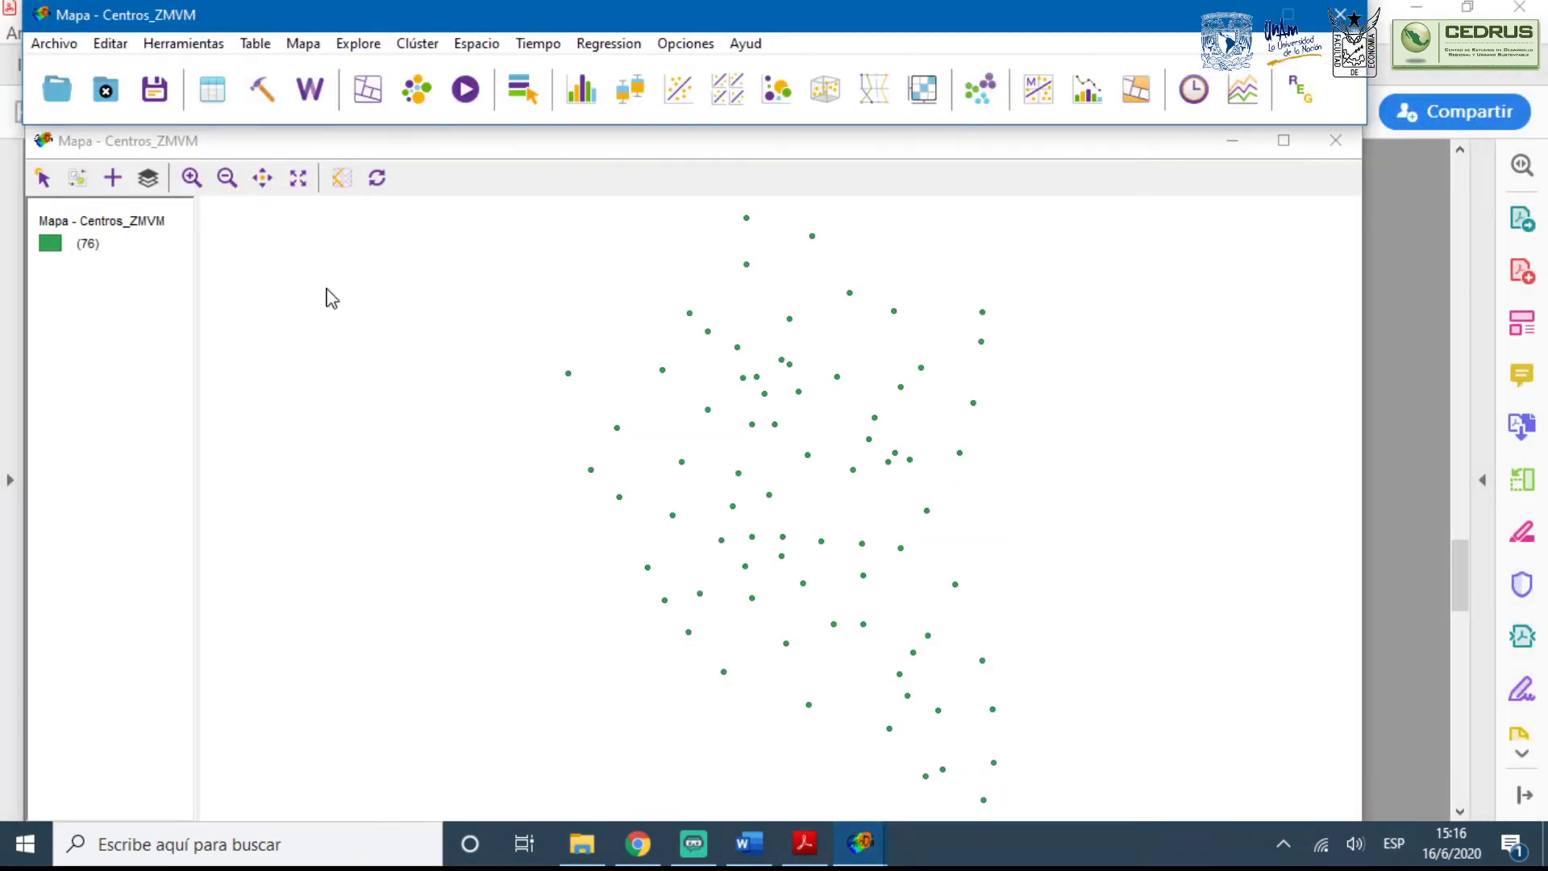
drag(326, 242, 358, 307)
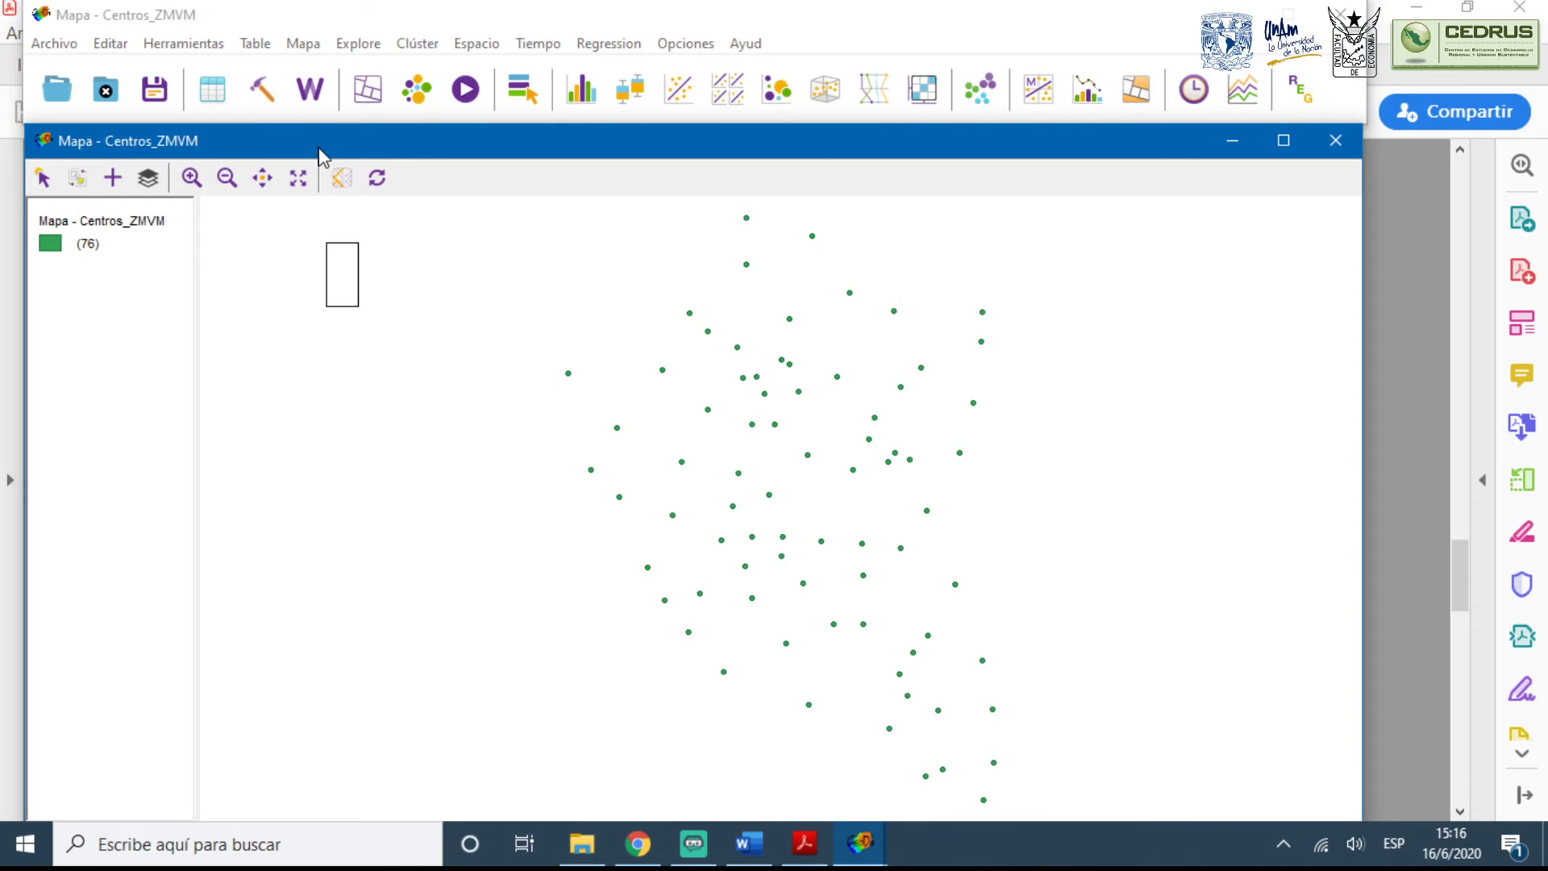
drag(314, 131, 316, 142)
click(265, 8)
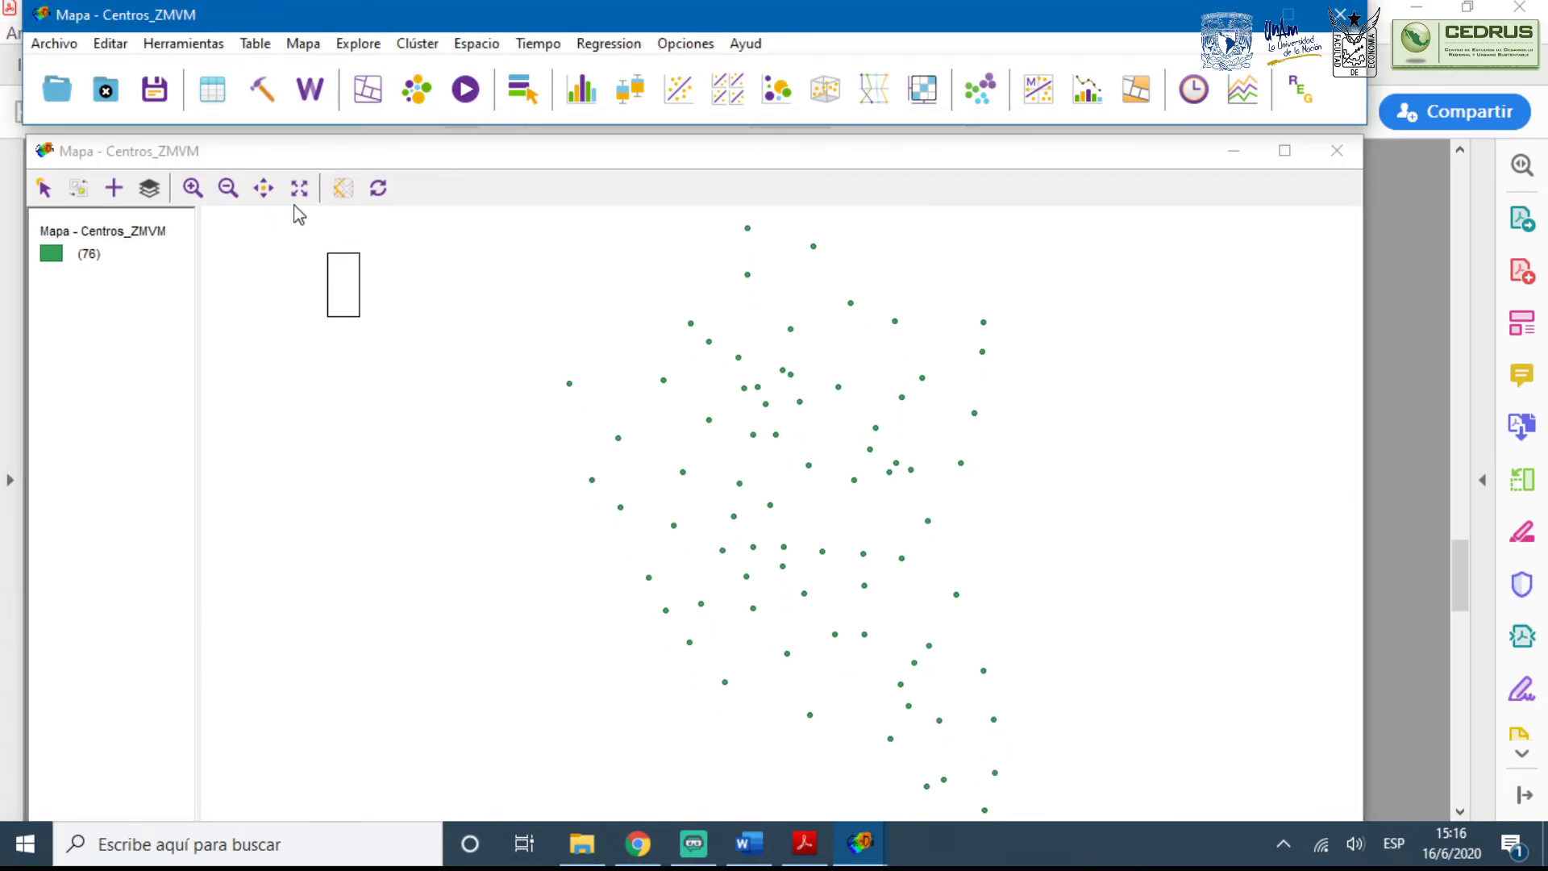
click(308, 141)
click(1374, 254)
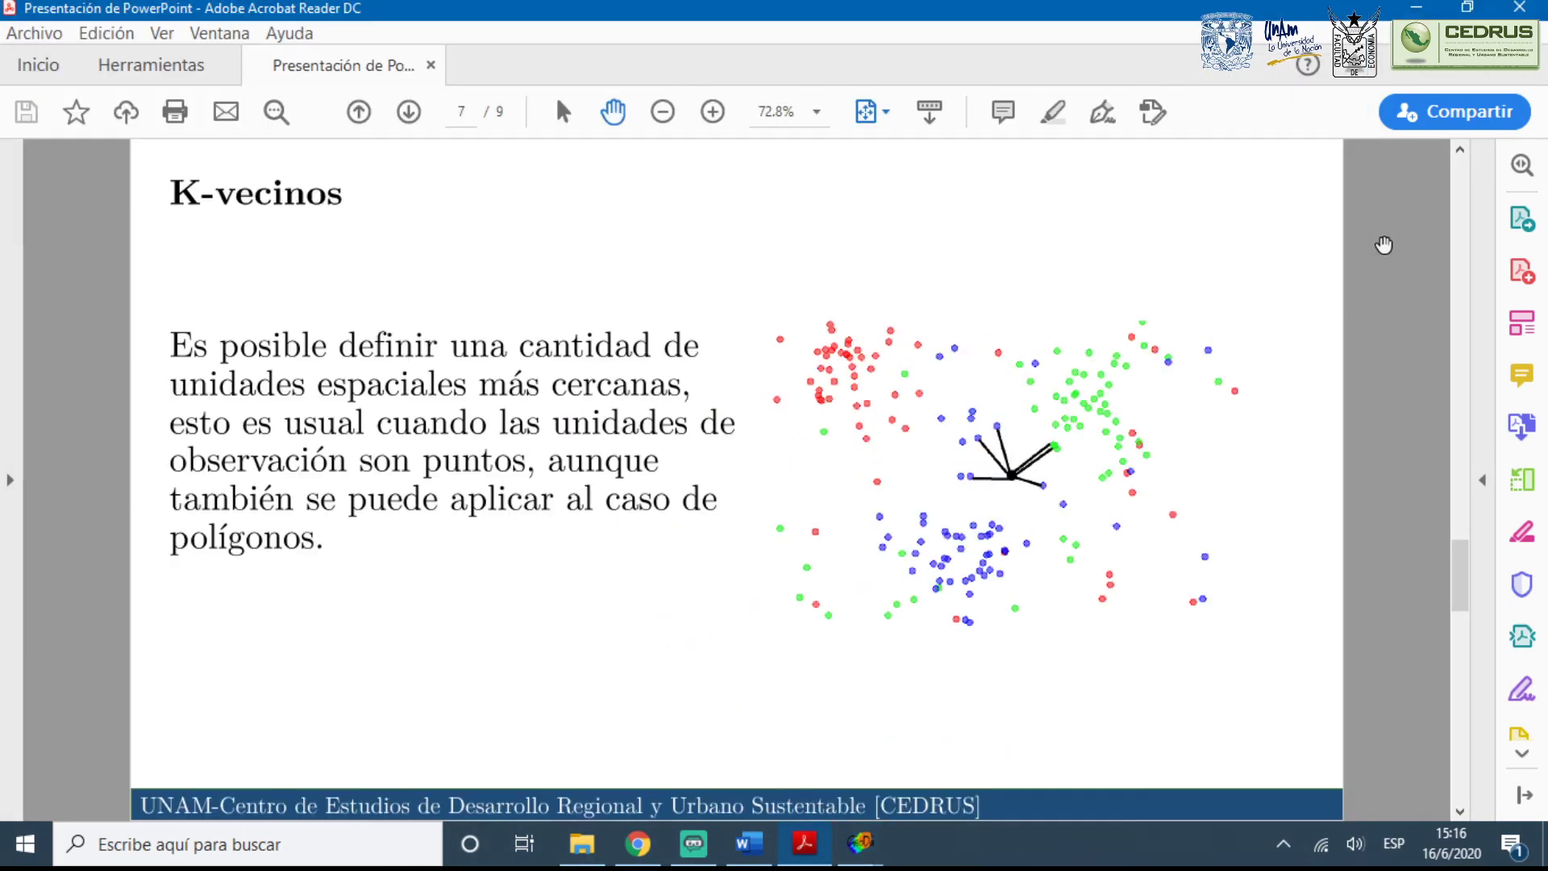
mouse_move(863, 851)
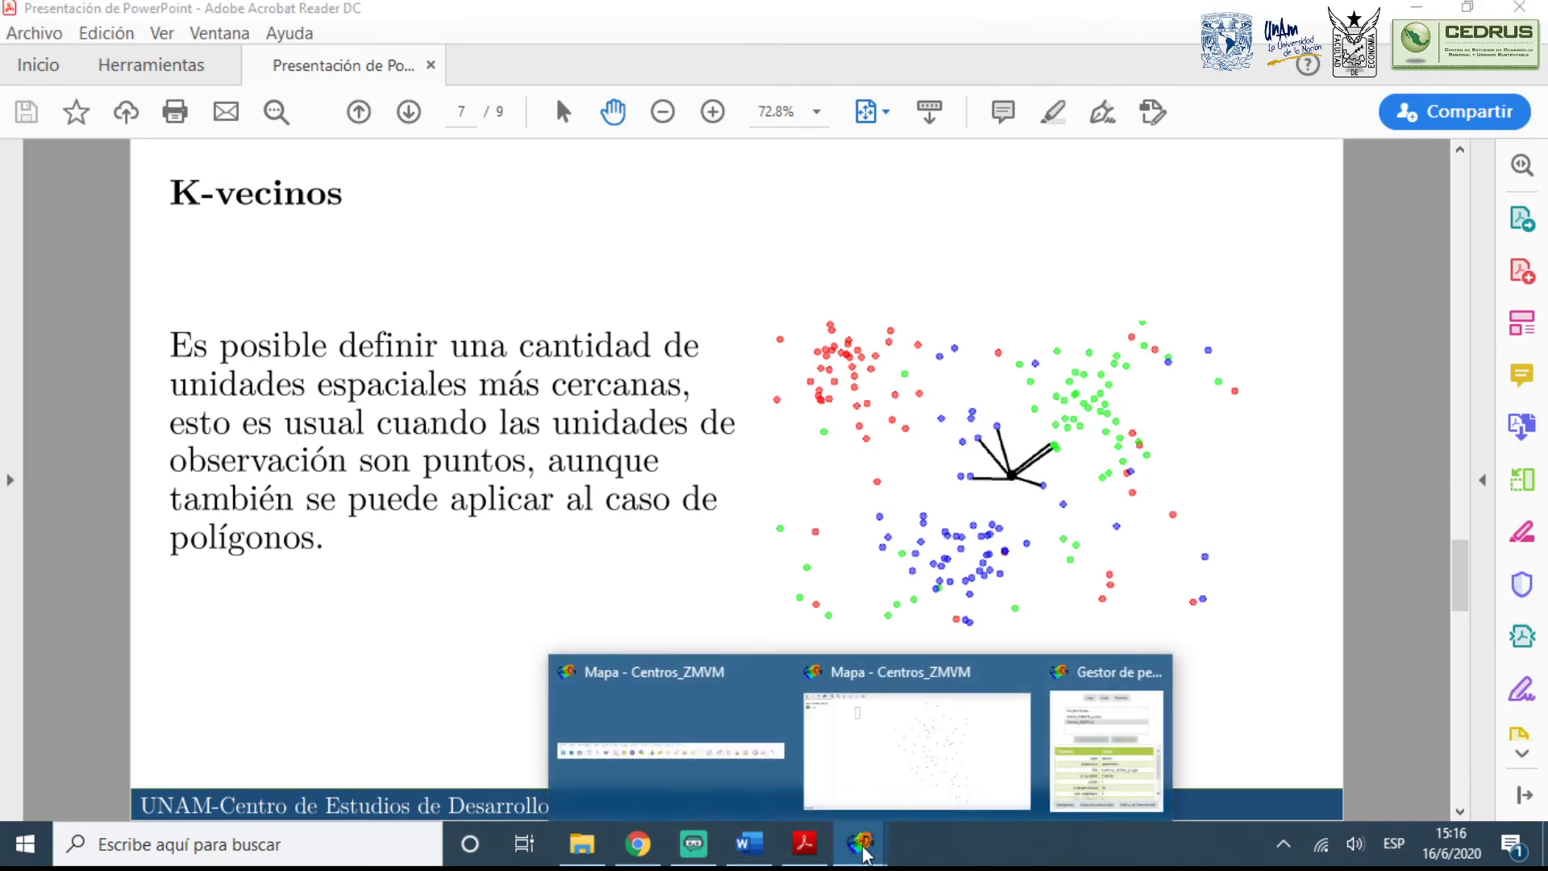
click(1072, 794)
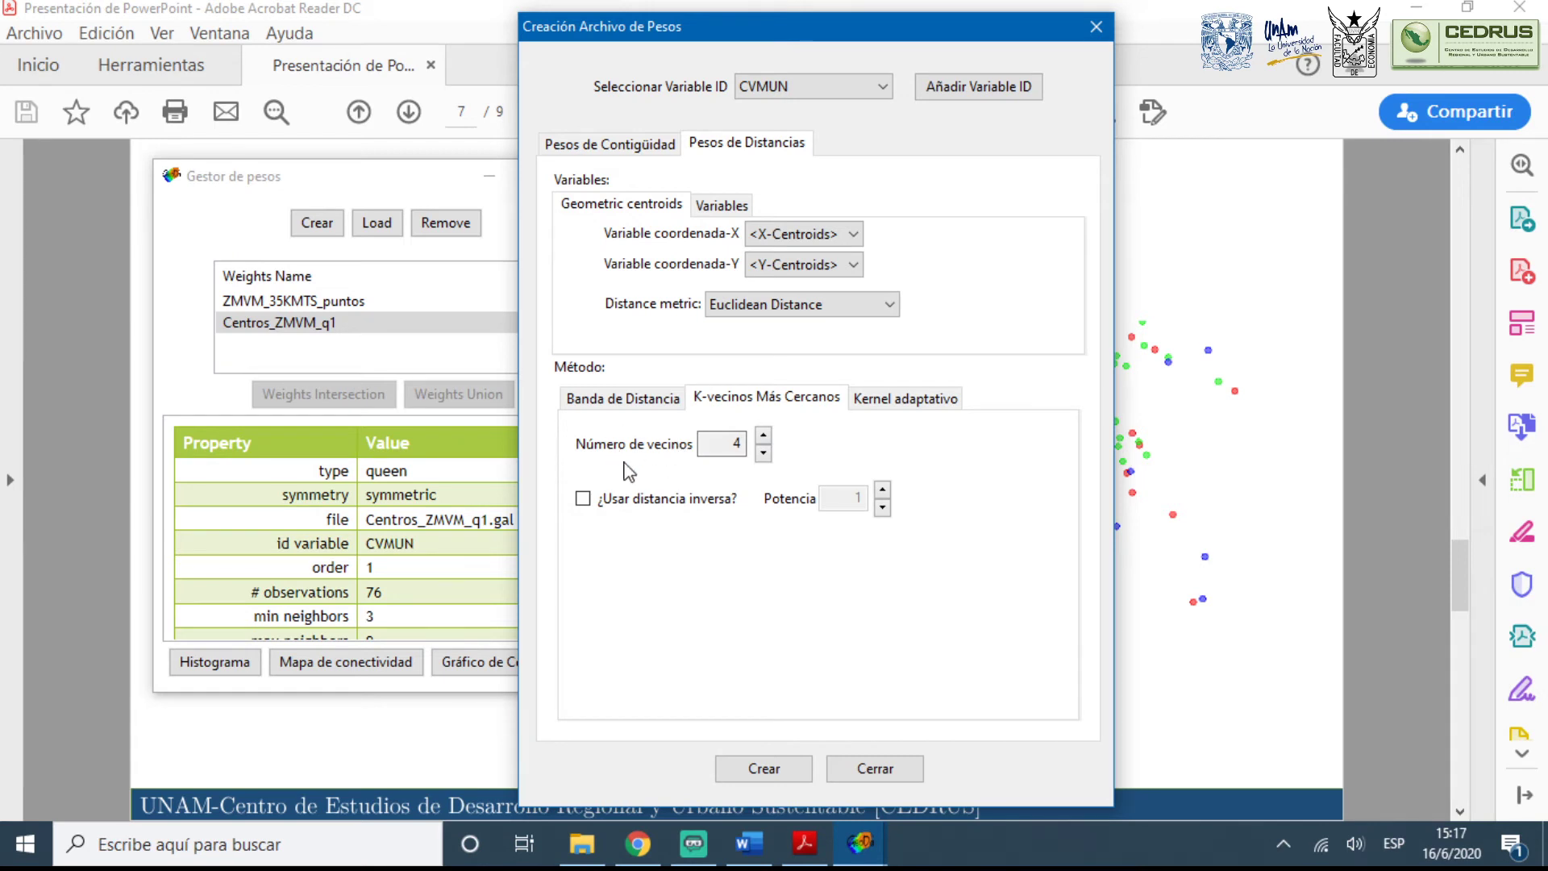
Try 7 neighbors, go back to 4, and review the K-vecinos slide and the Centros_ZMVM point map
click(762, 435)
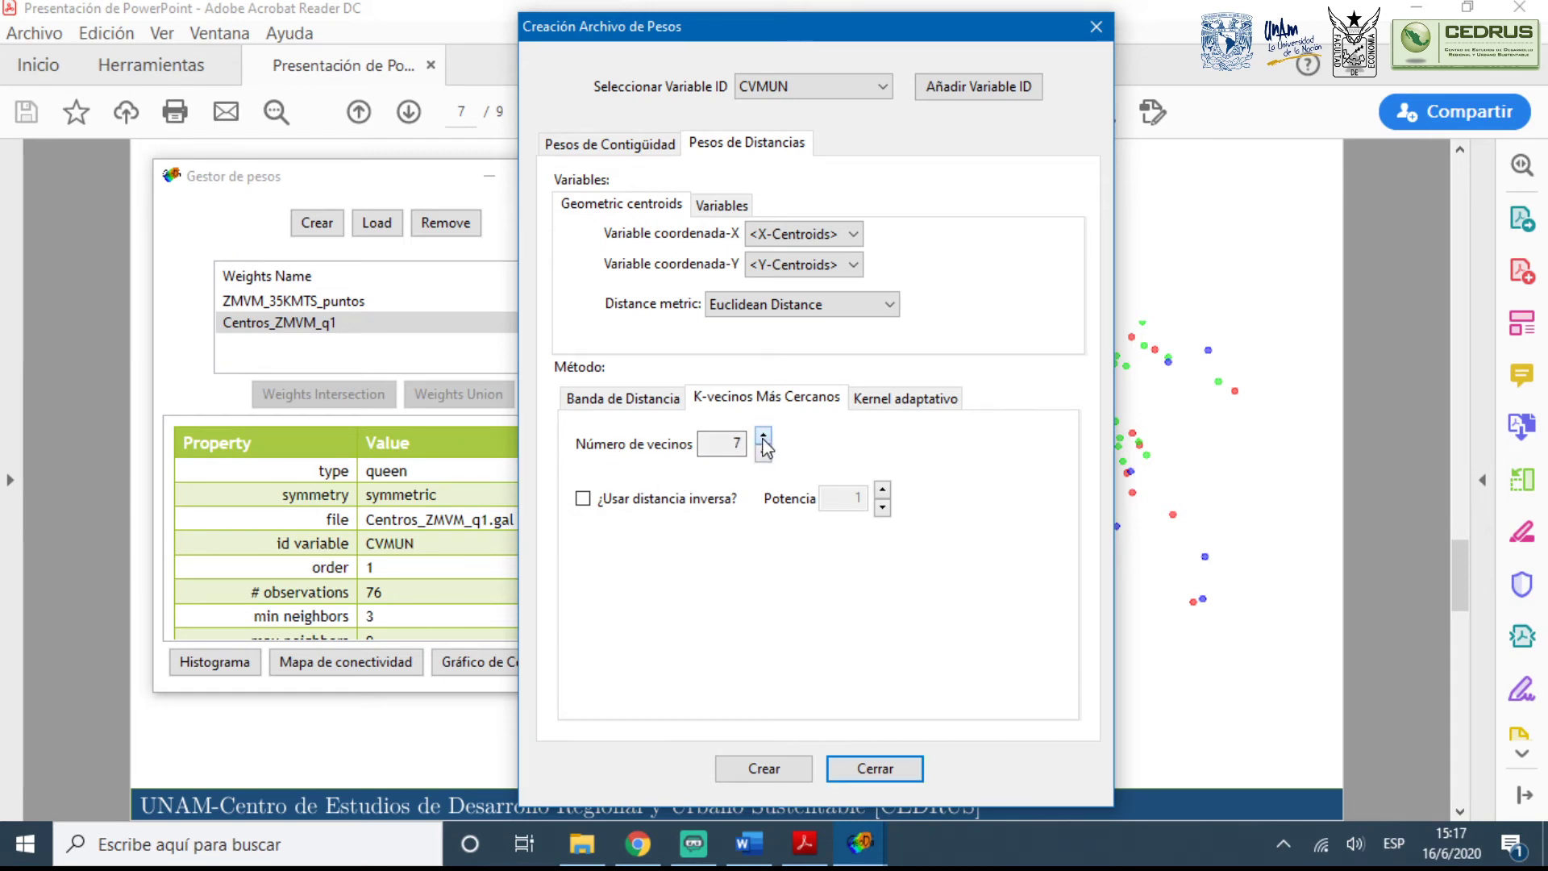
click(763, 453)
click(1313, 492)
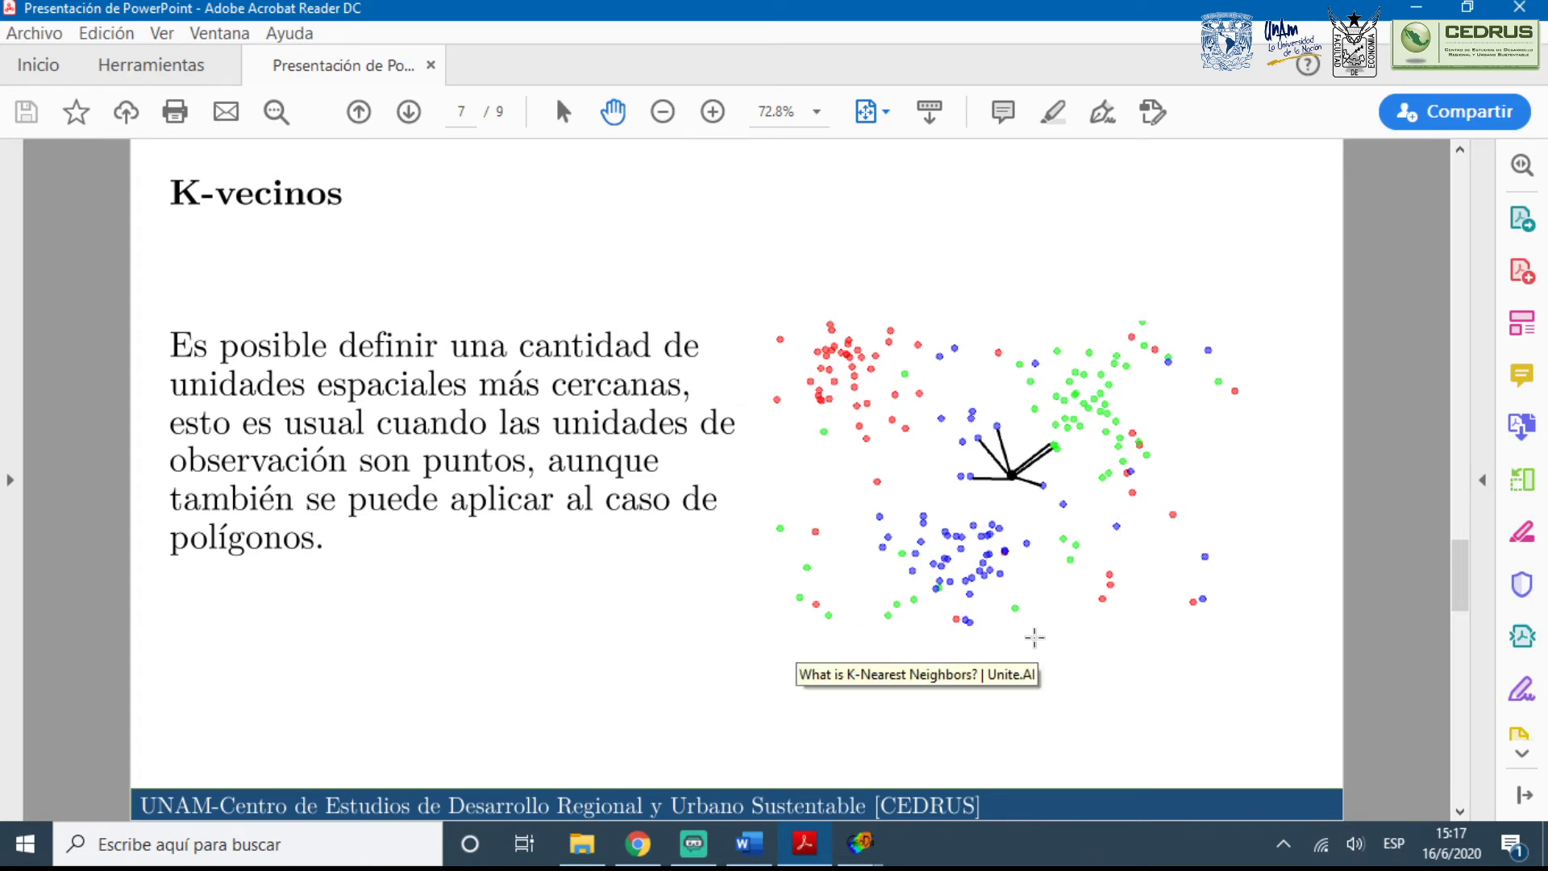
click(859, 847)
click(898, 798)
mouse_move(859, 847)
click(699, 788)
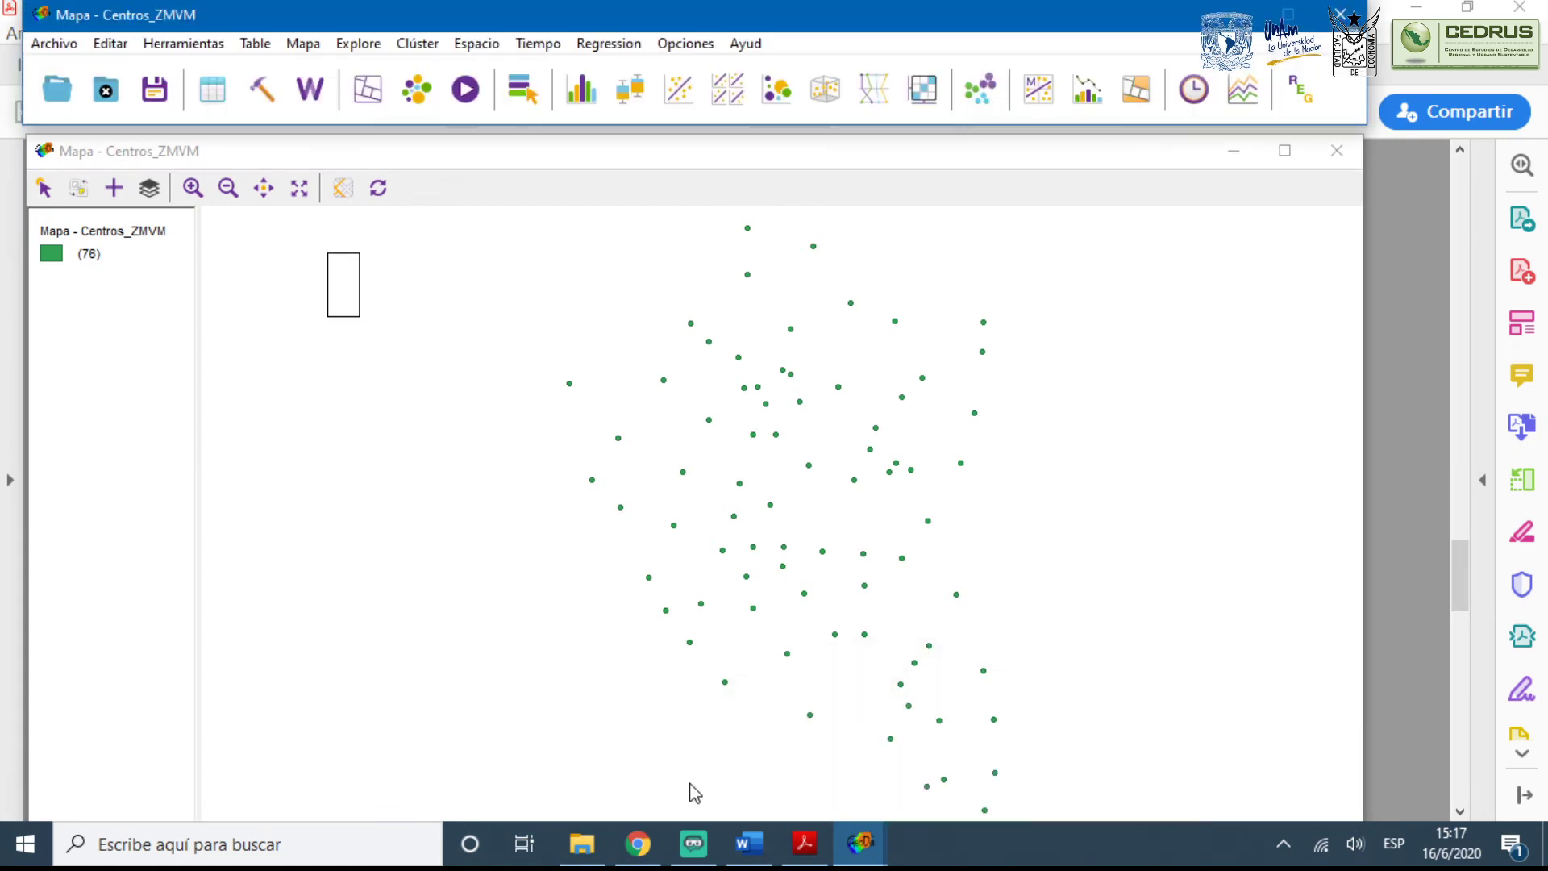
click(1108, 770)
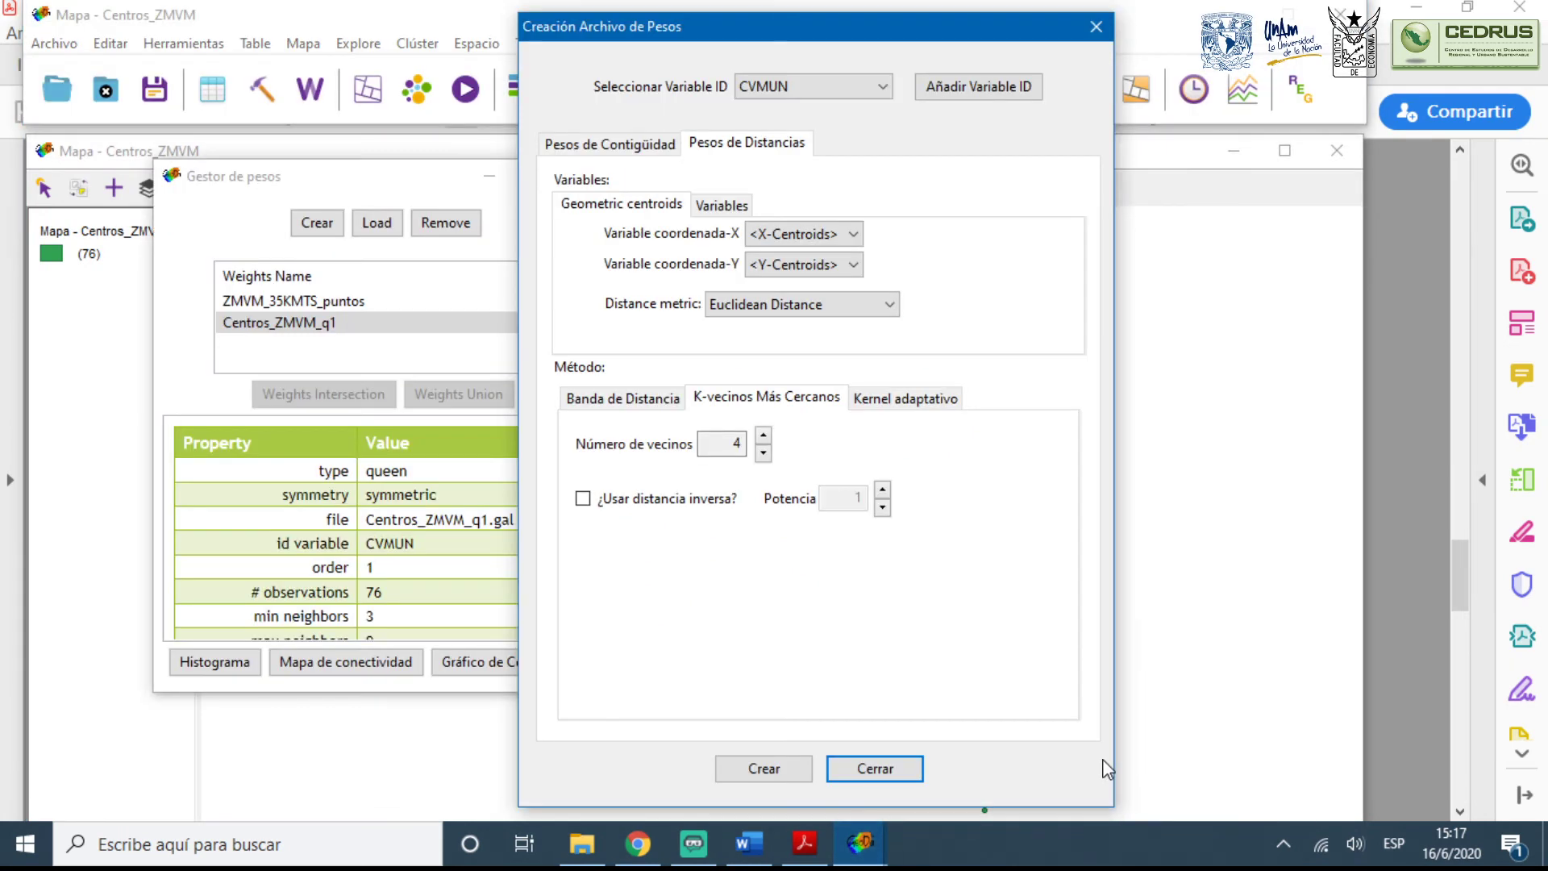
Create a K-nearest neighbors weights file with 4 neighbors and Euclidean distance, named Centros_ZMVM_k4.gwt
click(762, 454)
click(786, 86)
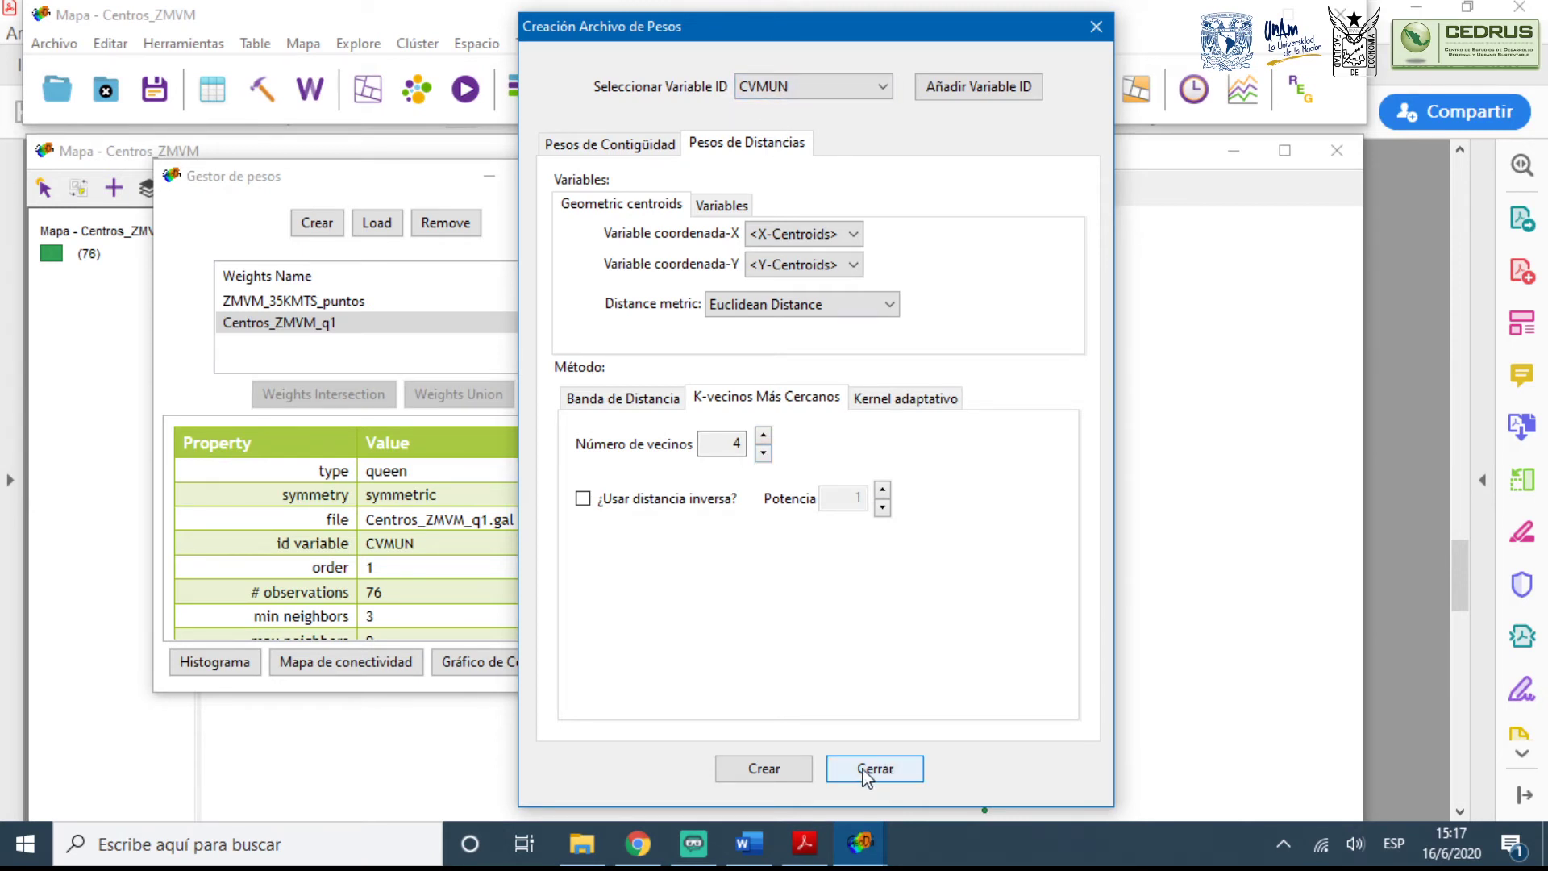
click(795, 777)
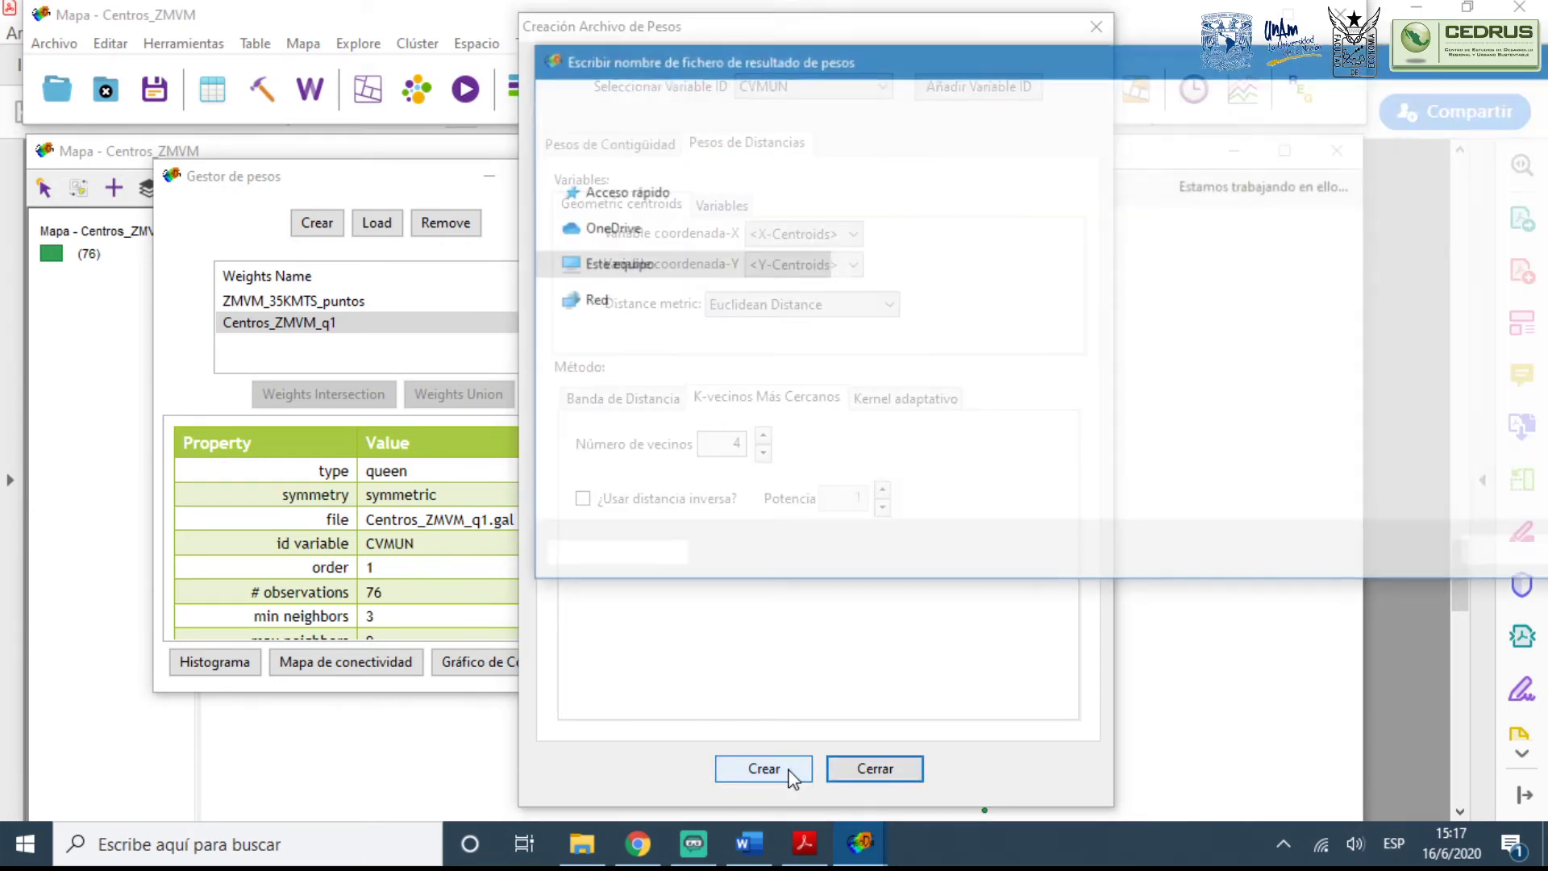
click(790, 475)
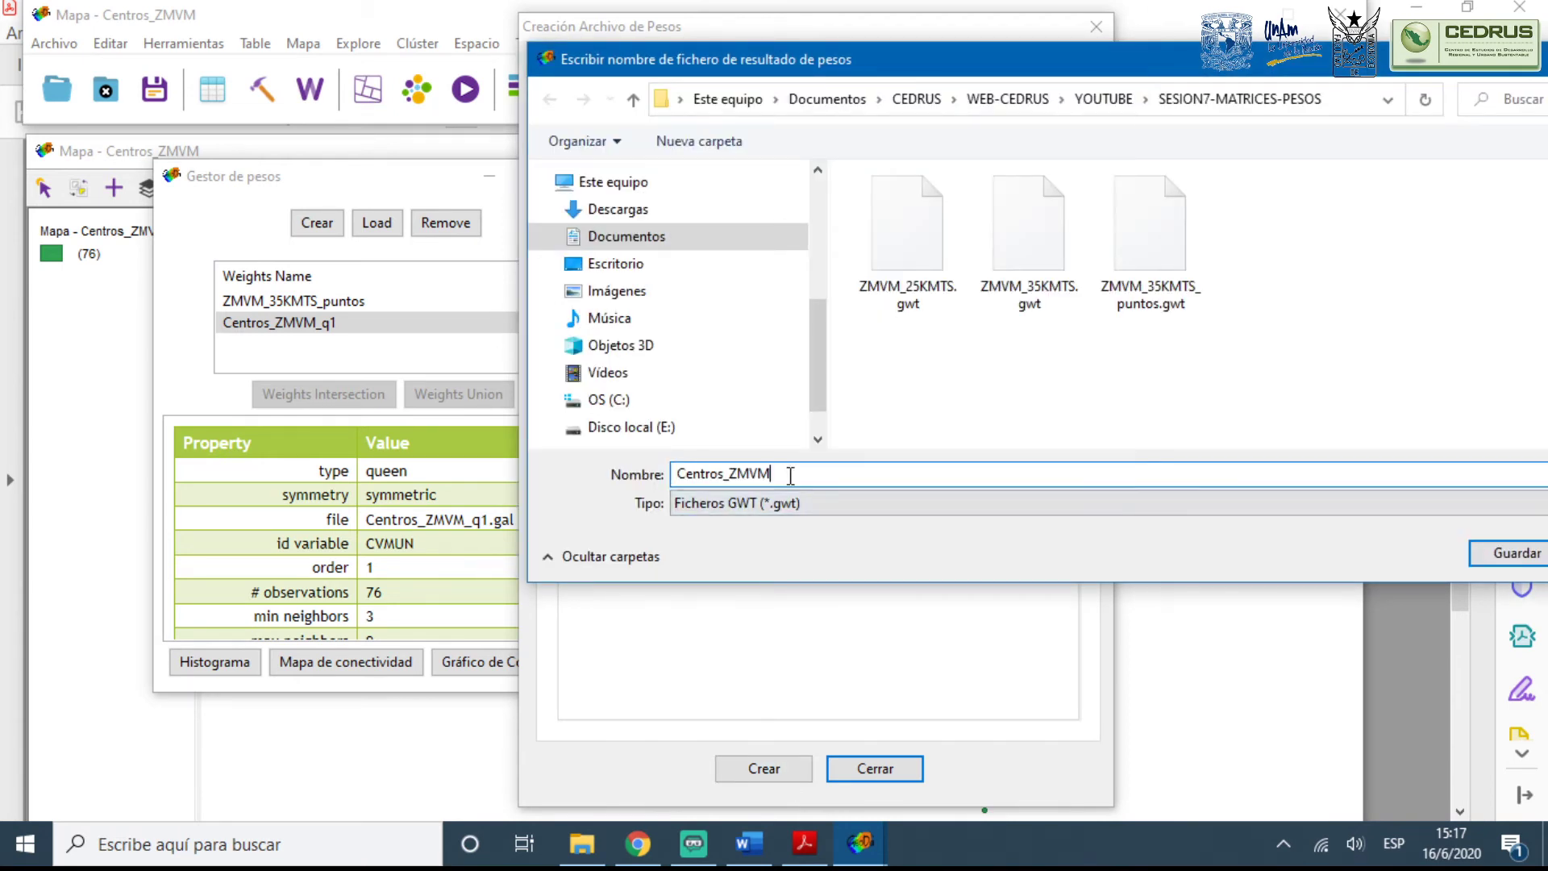
text(_)
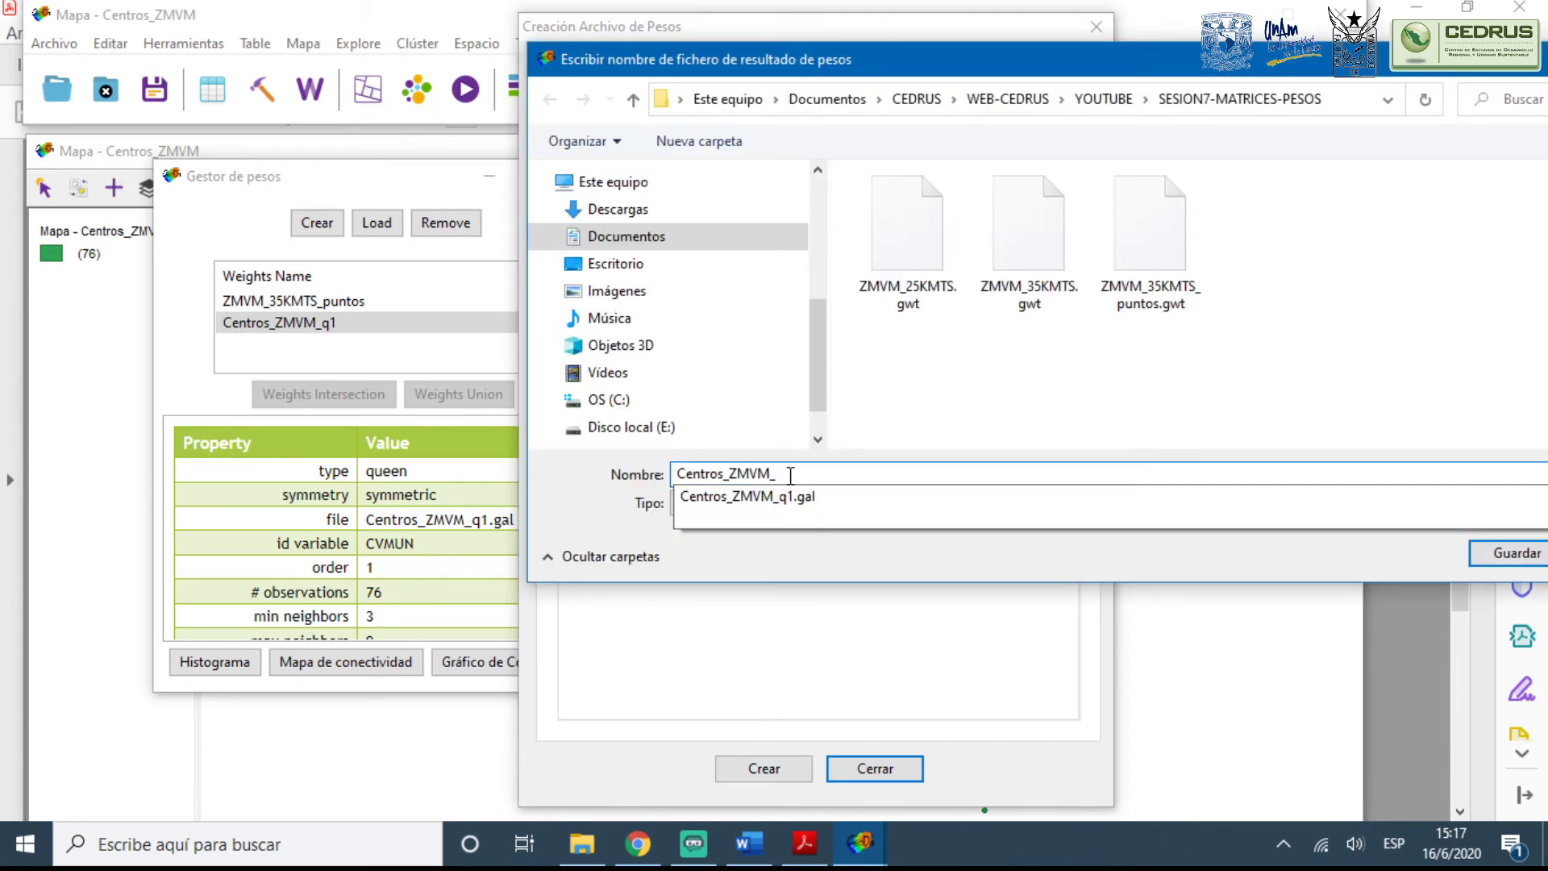
text(k)
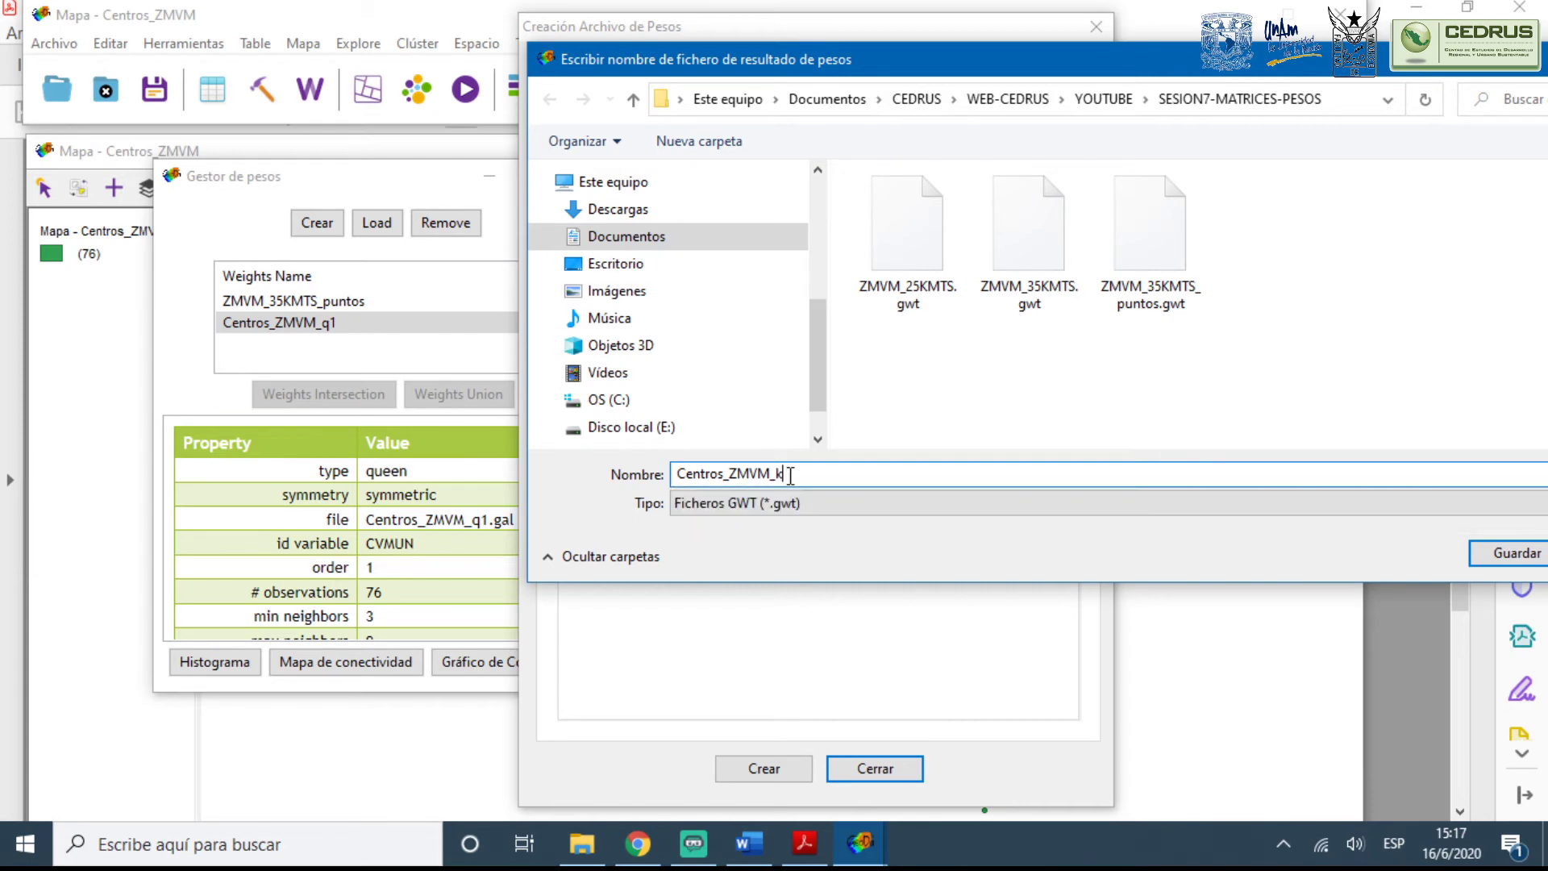
text(4)
drag(893, 63, 538, 63)
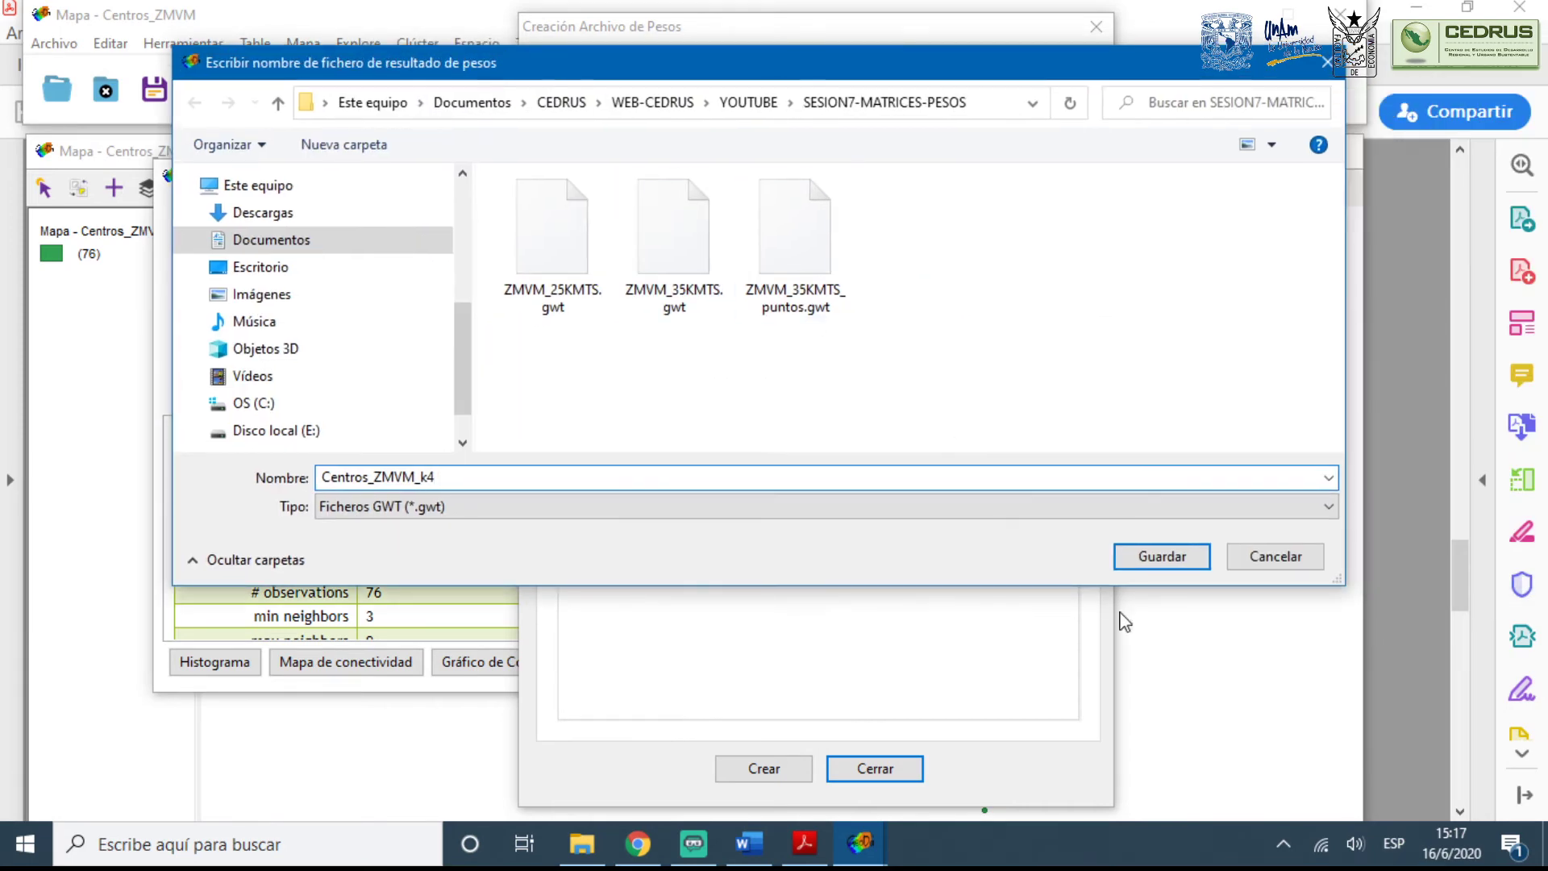
click(1153, 565)
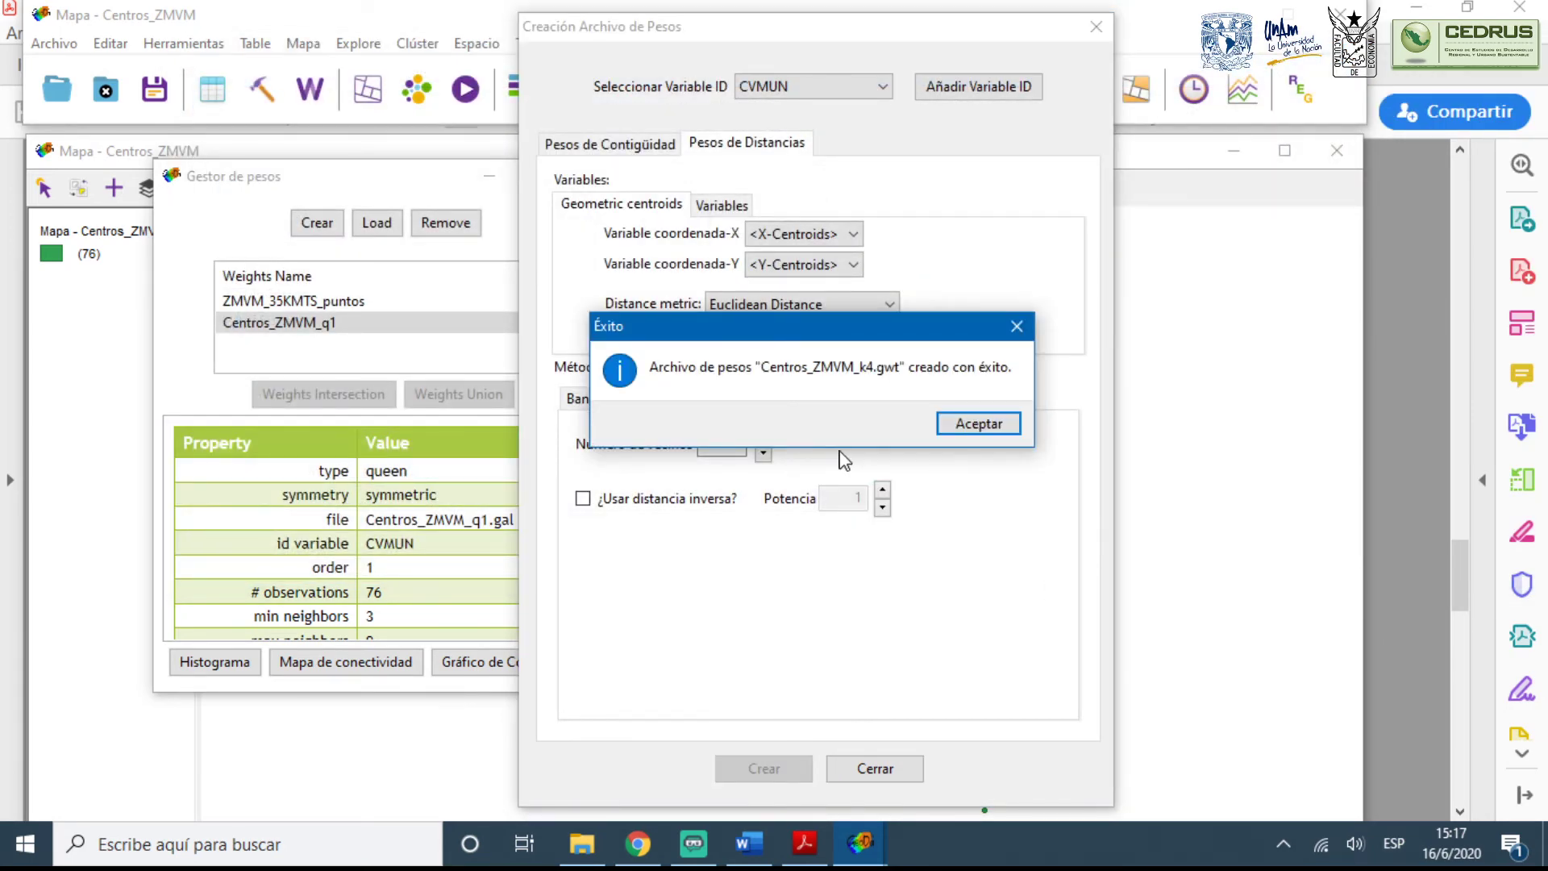
click(968, 427)
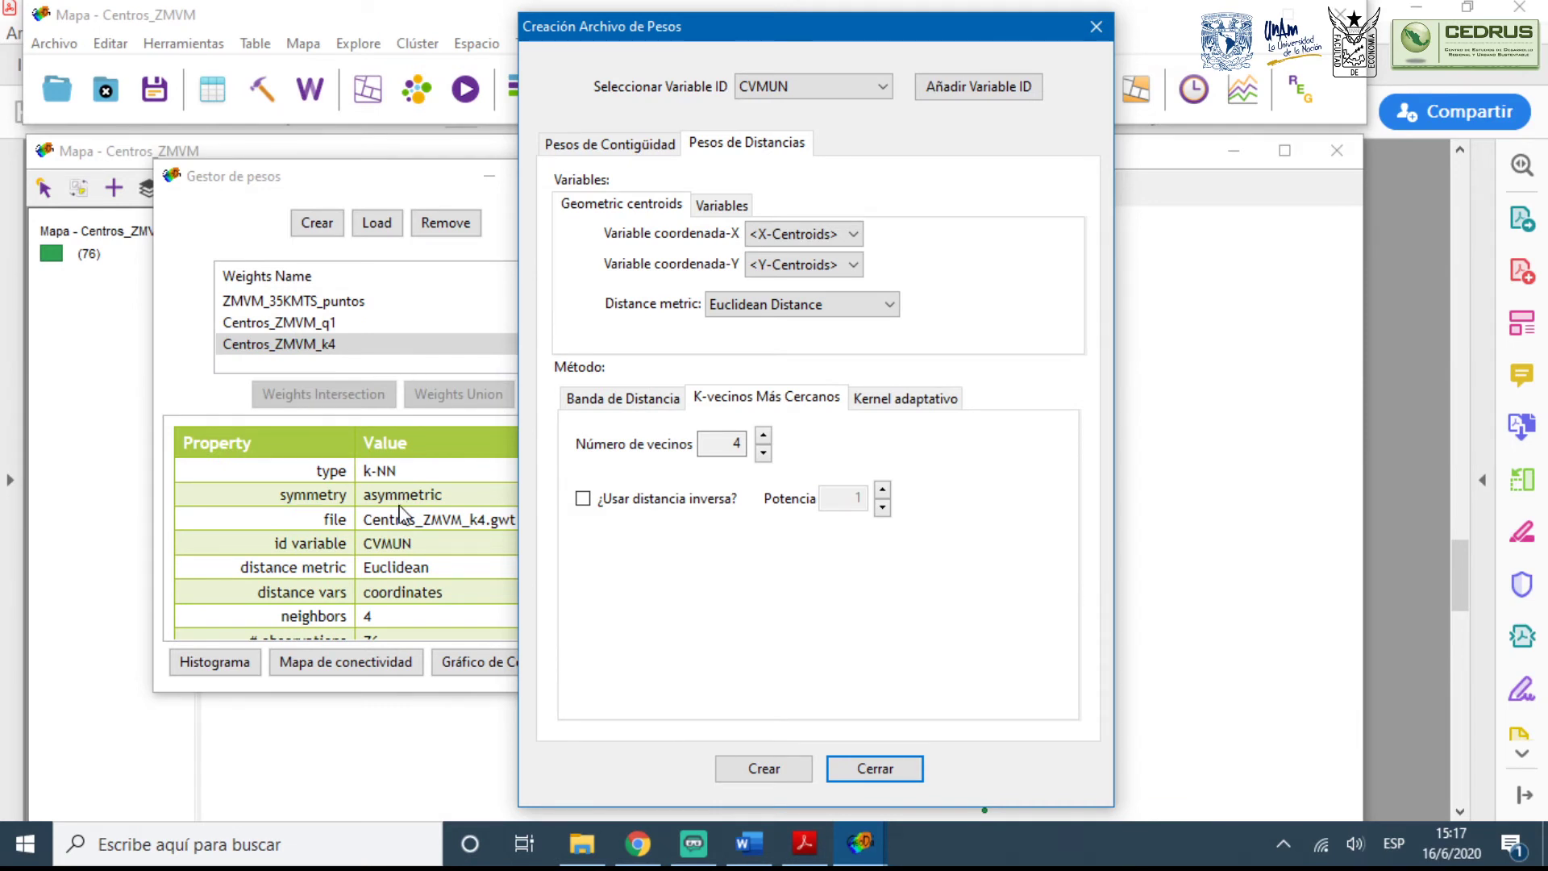
Set the number of neighbors to 7 and the distance metric to Arc Distance (km)
click(762, 435)
click(810, 315)
click(806, 324)
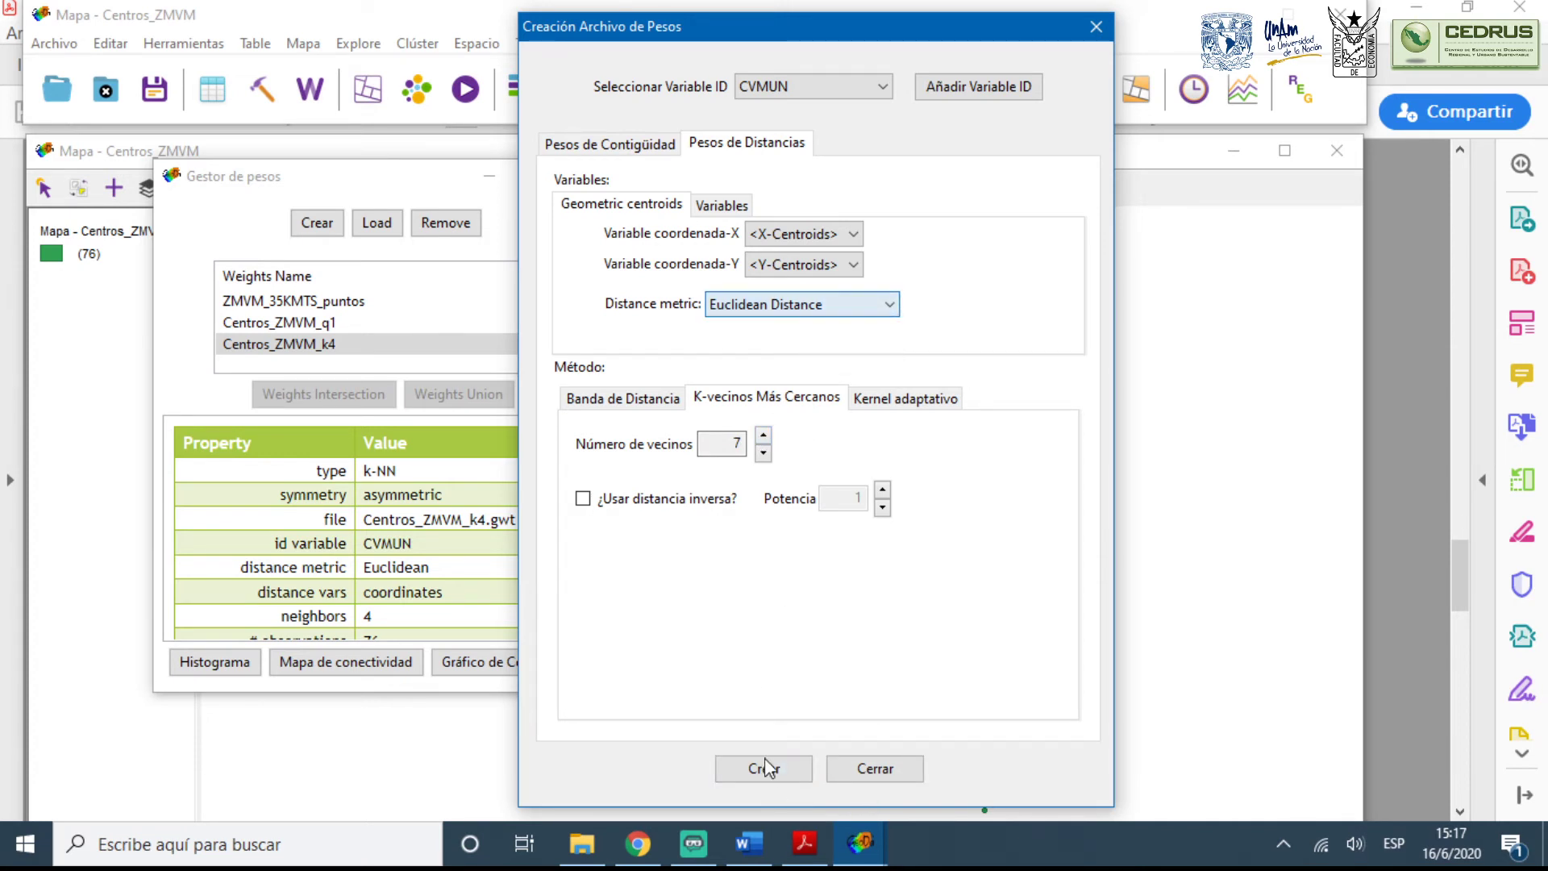
click(814, 307)
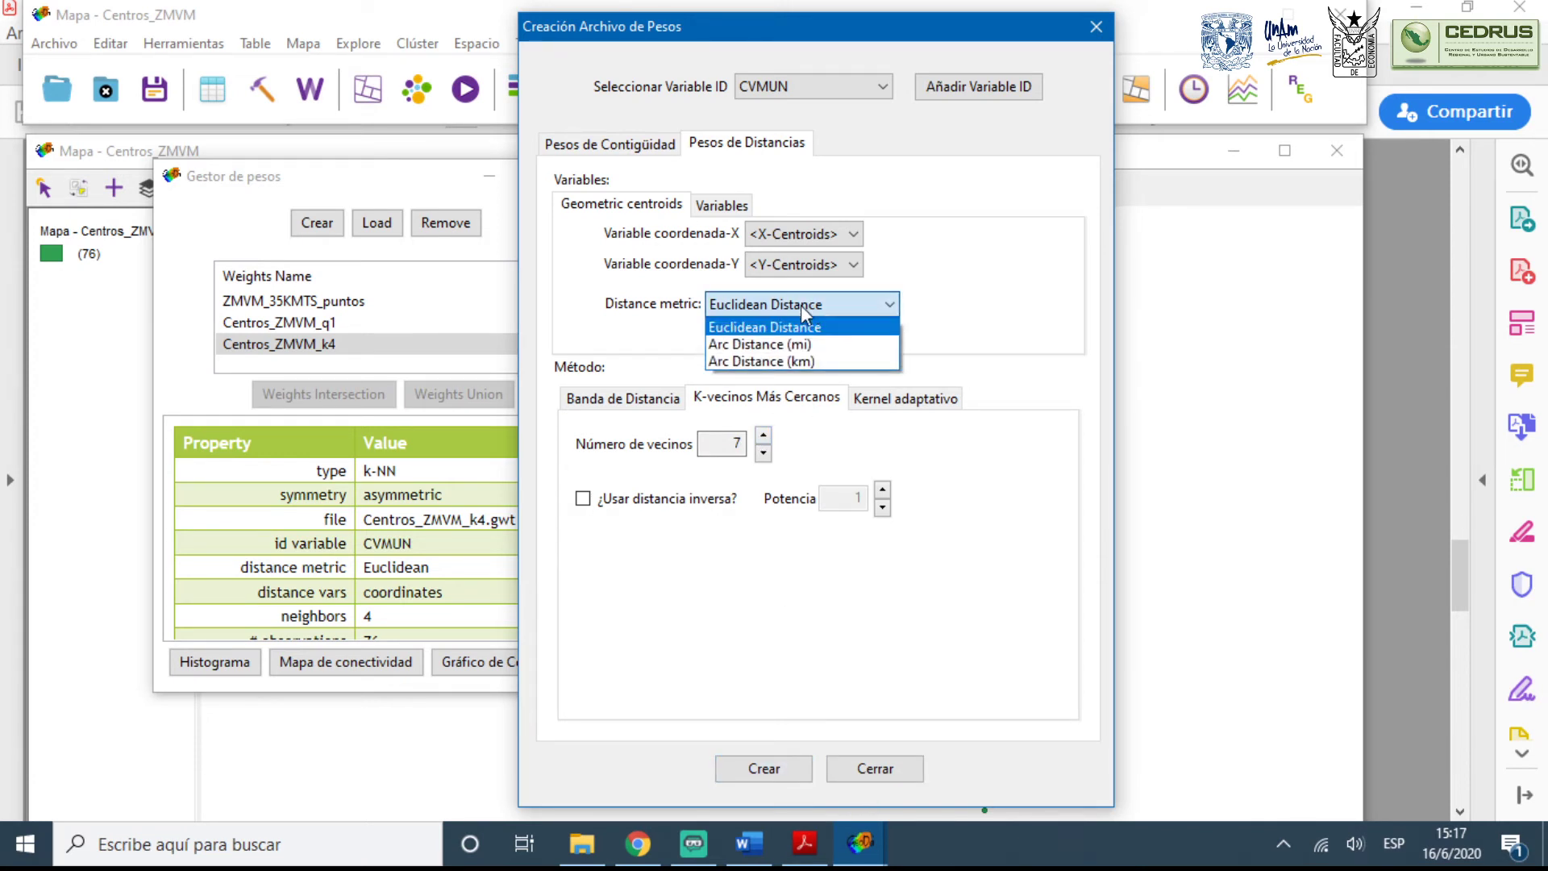
click(742, 362)
Create the 7-neighbor weights file as Centros_ZMVM_k7.gwt
click(766, 770)
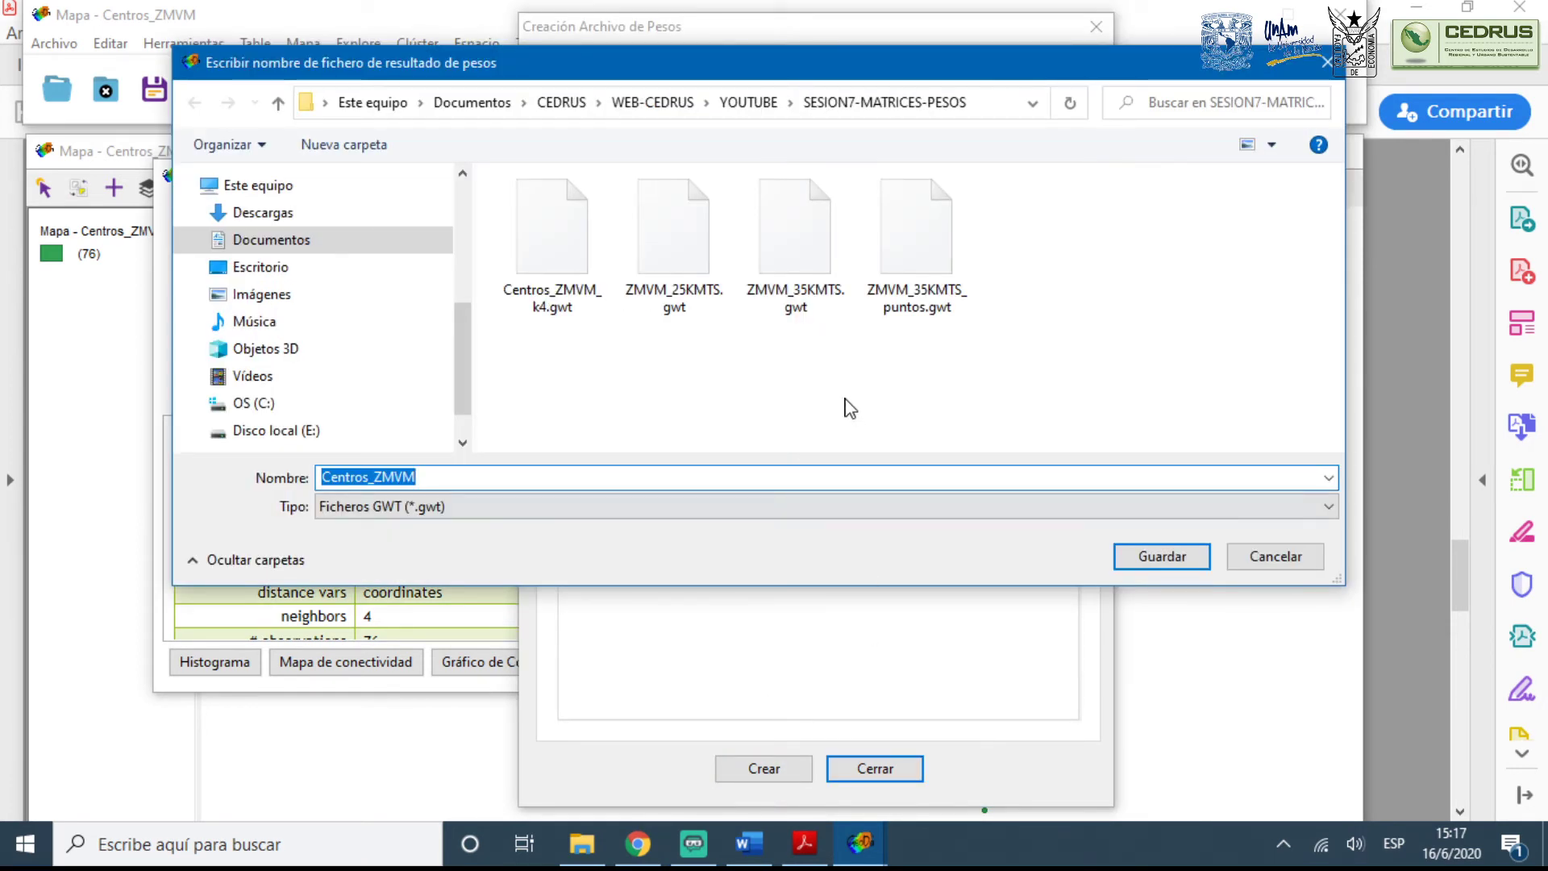
click(447, 478)
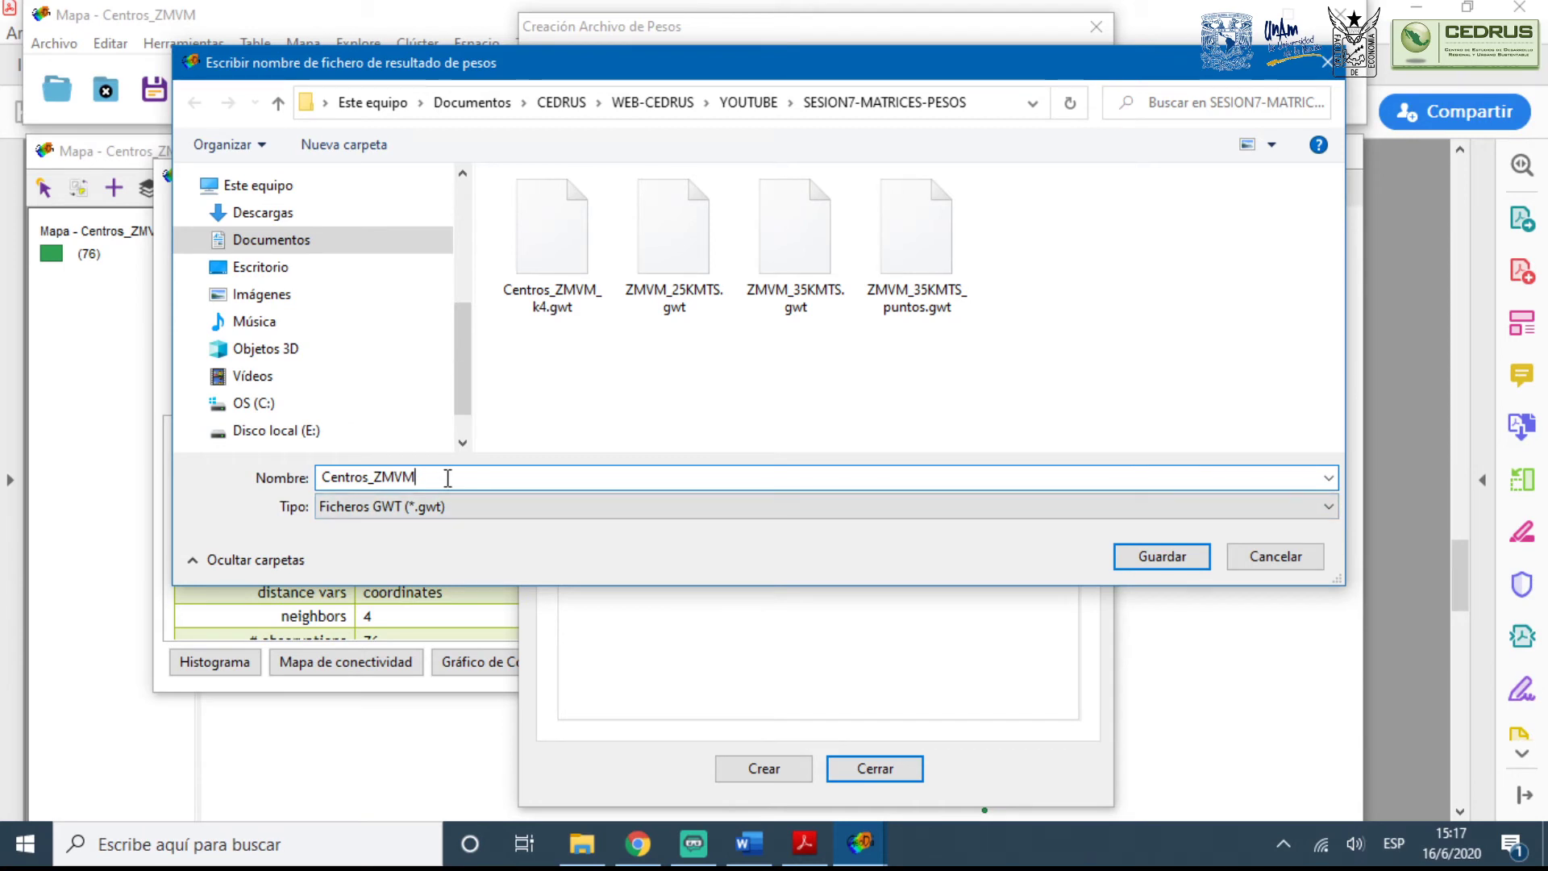
text(_)
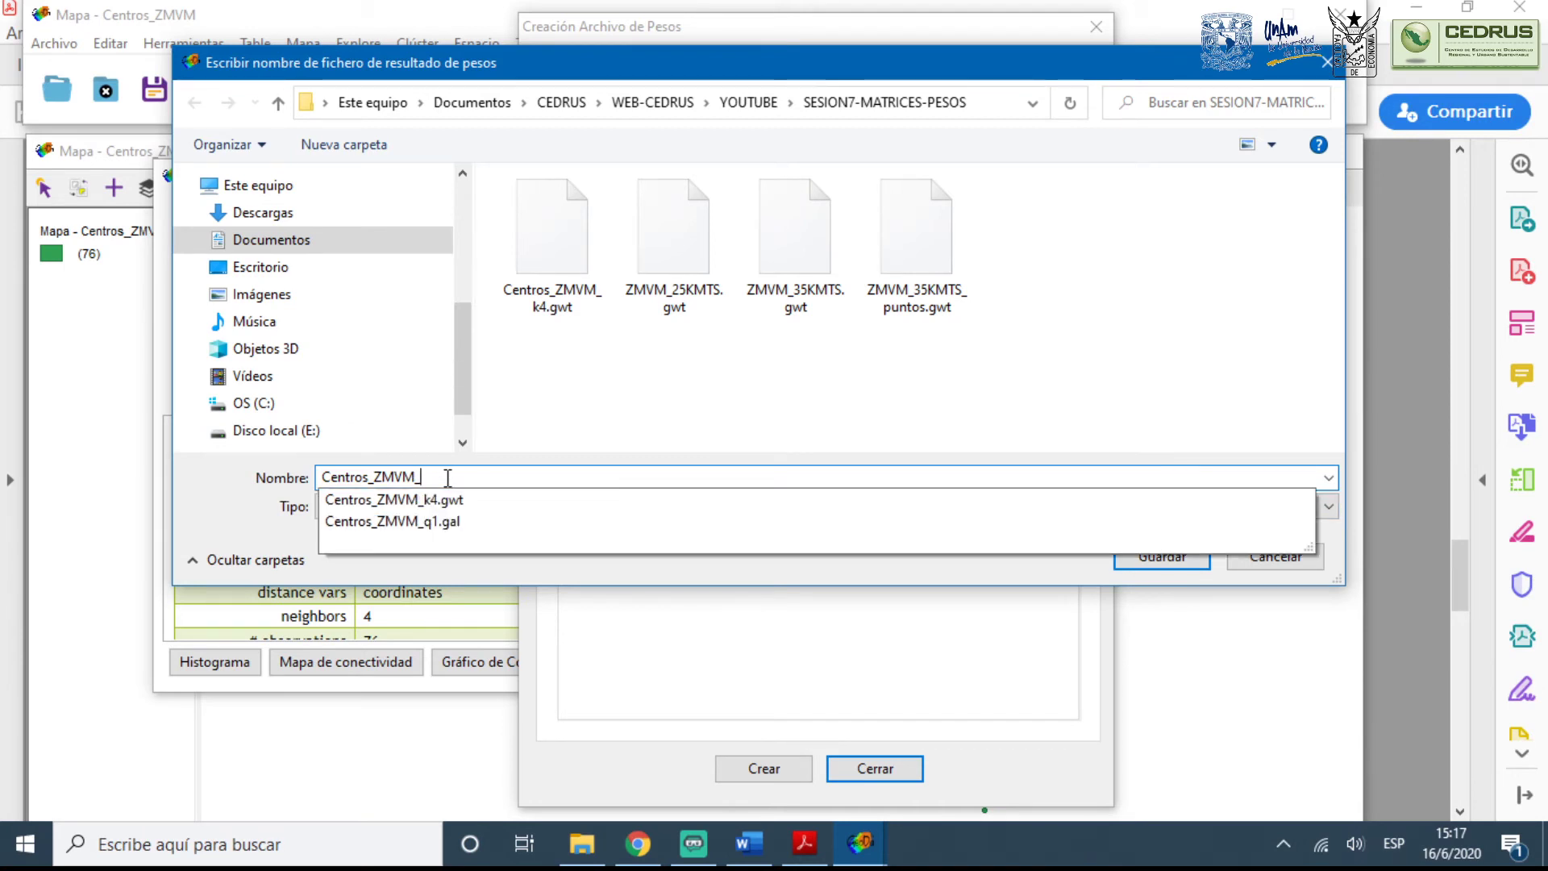
text(k7)
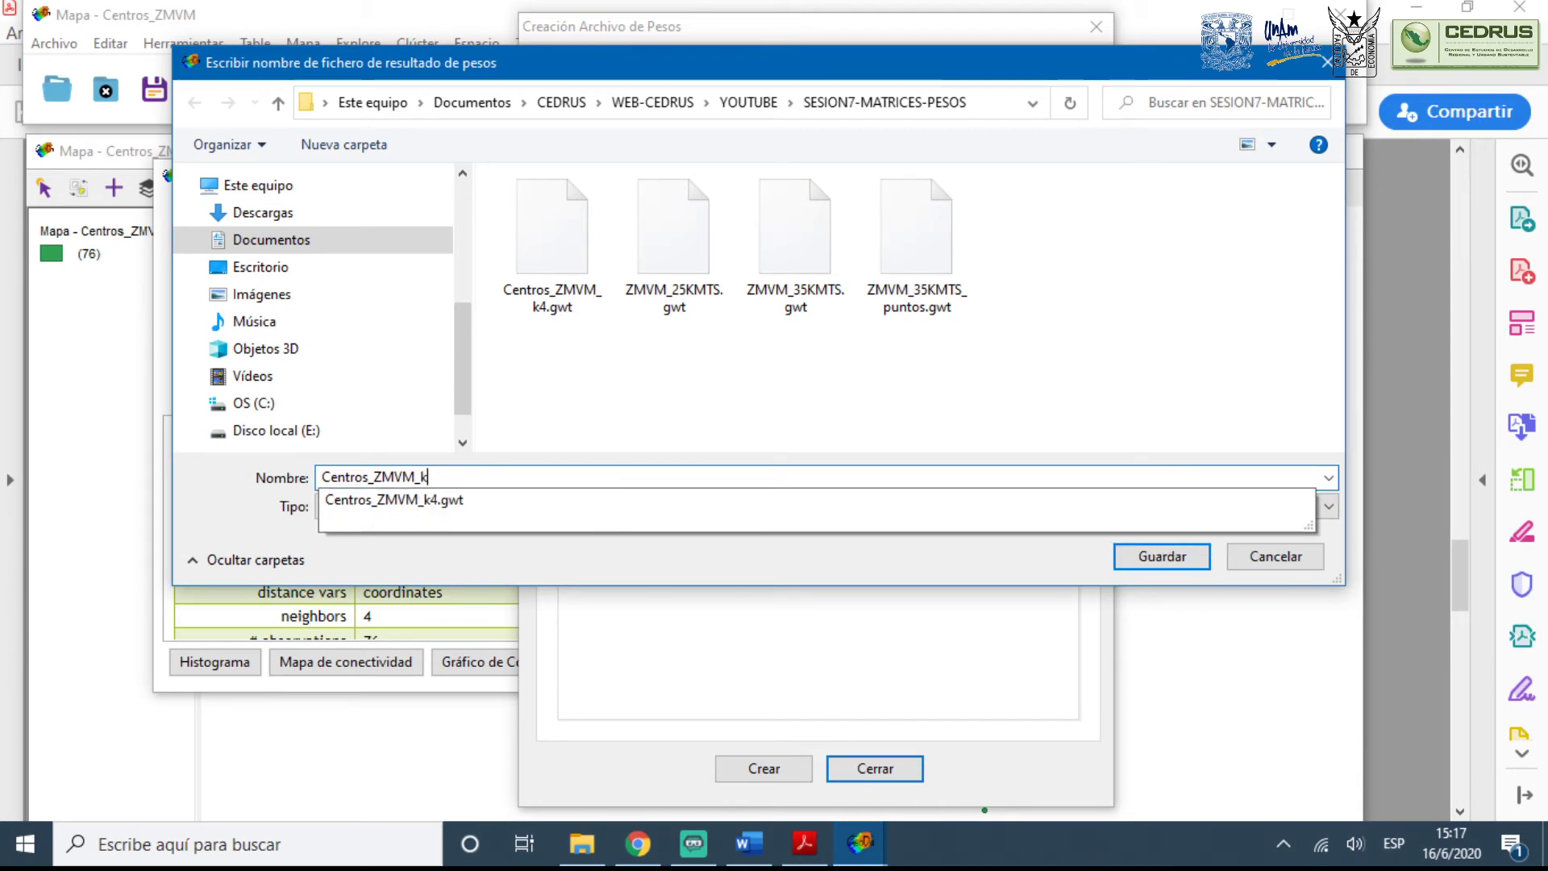
click(1152, 569)
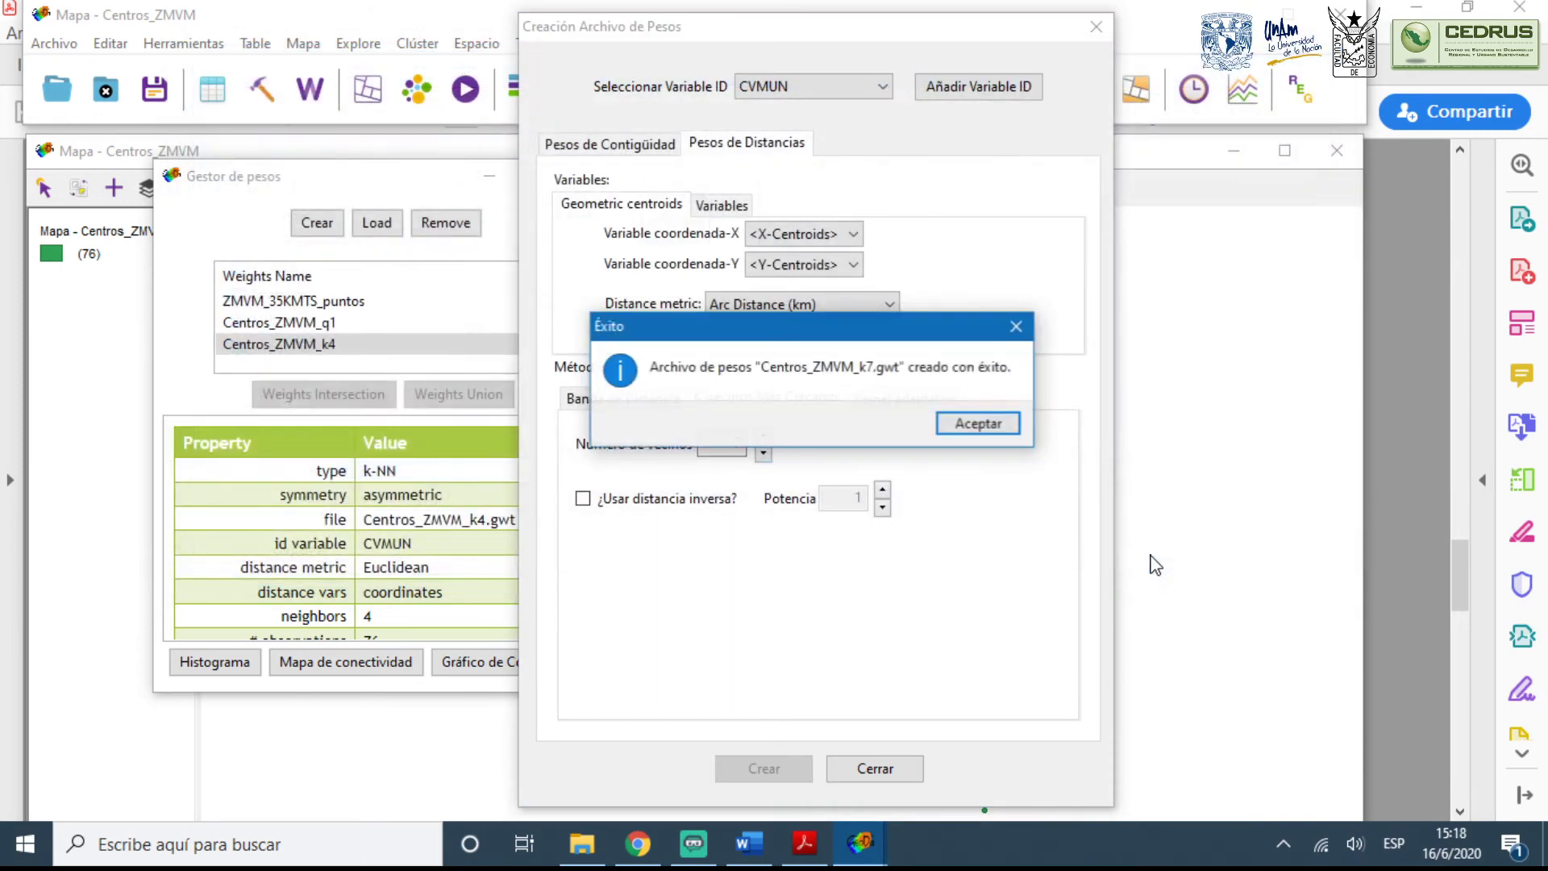
click(989, 436)
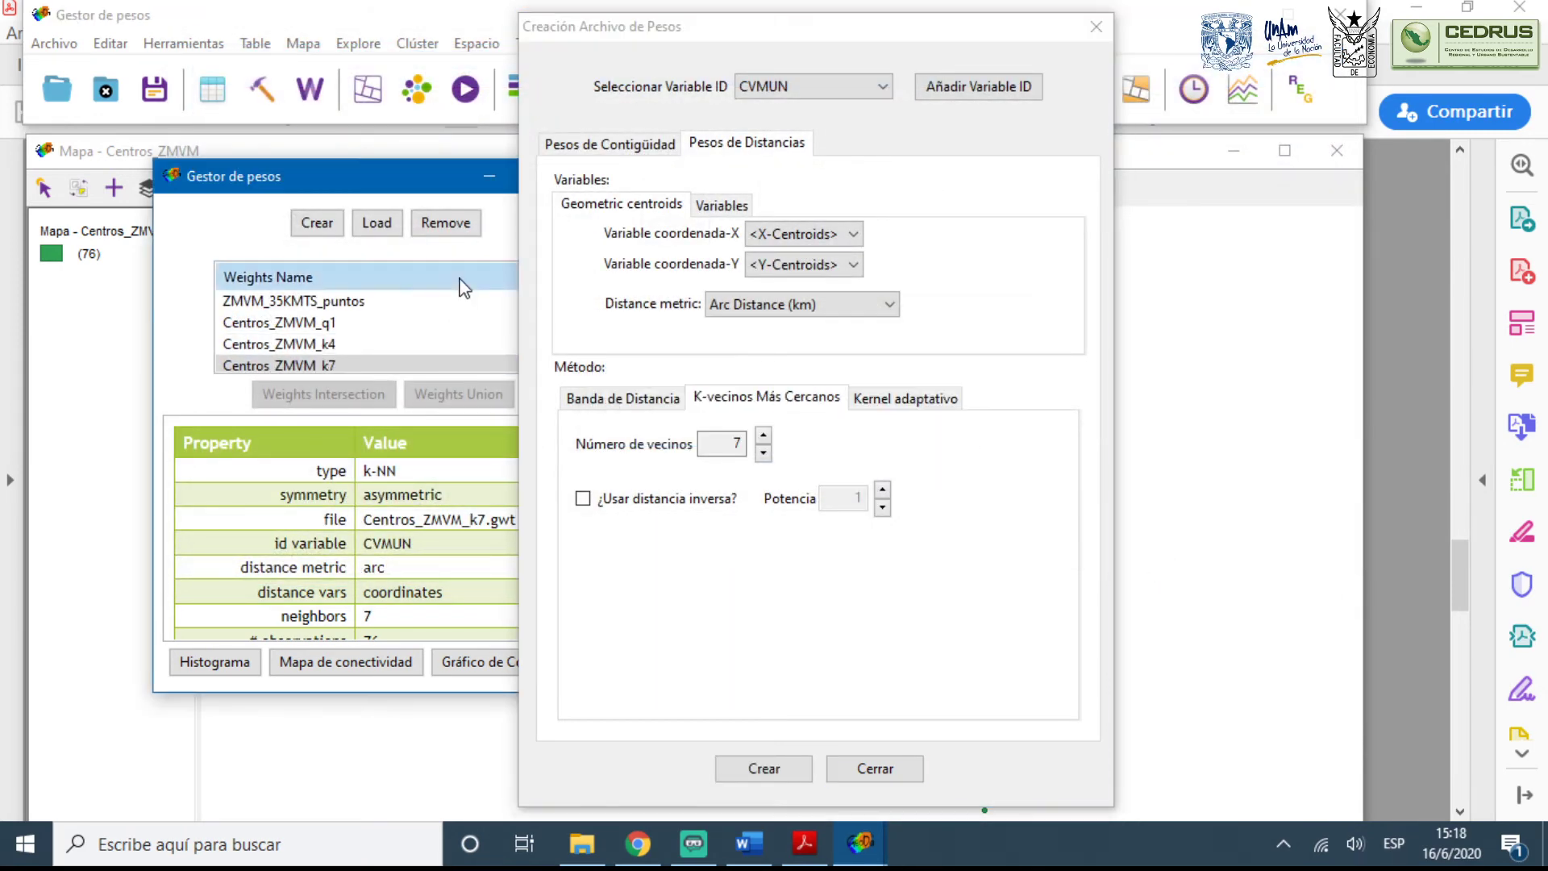
Review the property table of the Centros_ZMVM_k7 weights in the weights manager, including distance metric and neighbor statistics, and return to the point map
click(909, 37)
drag(910, 36, 1258, 37)
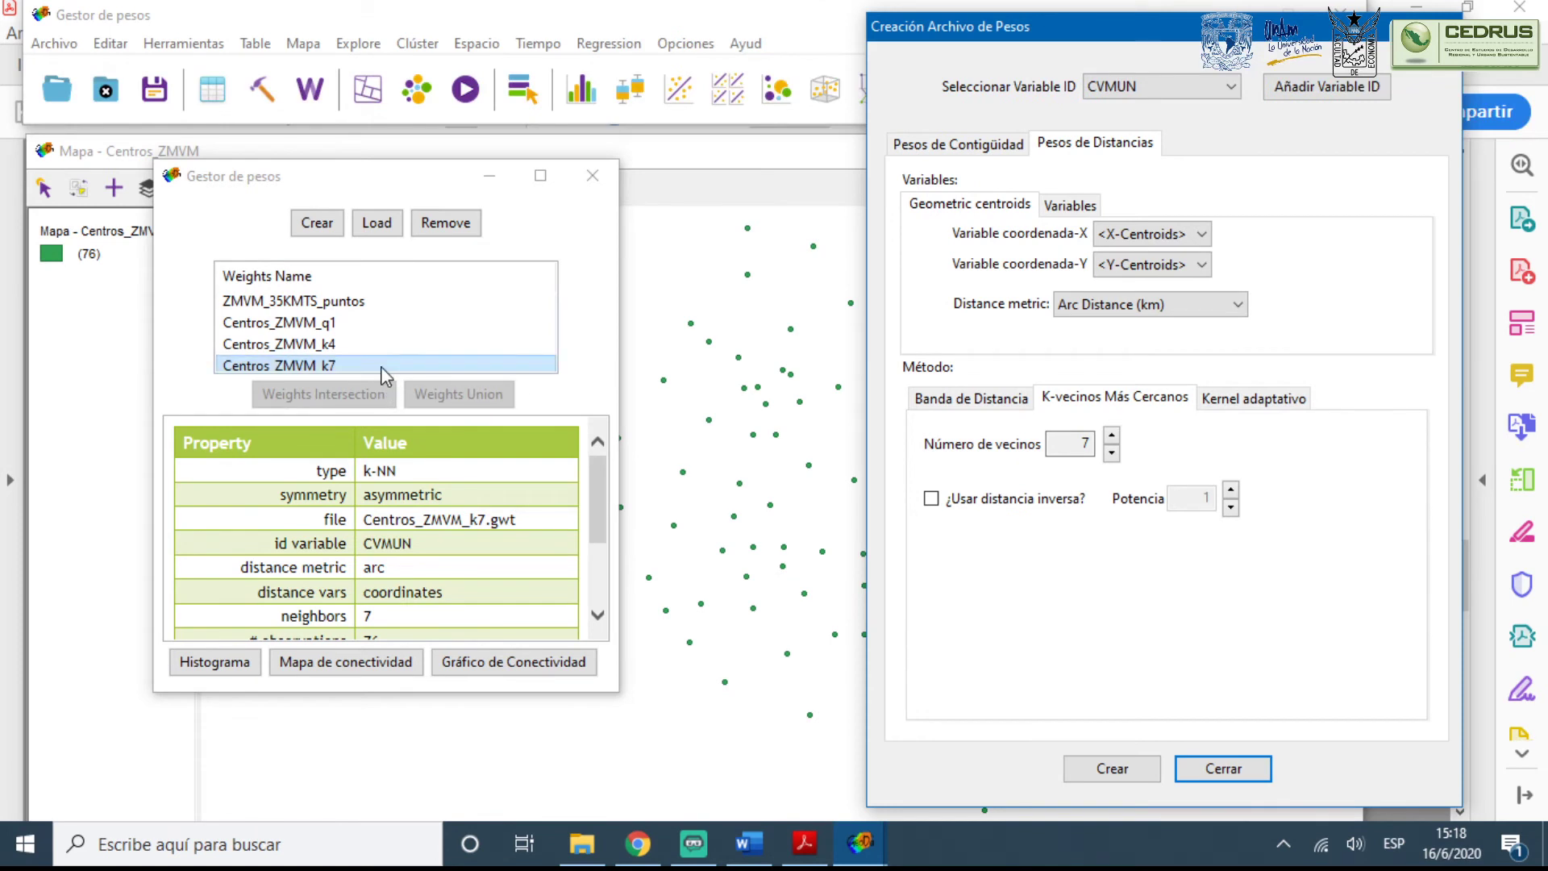
scroll(393, 568, down, 2)
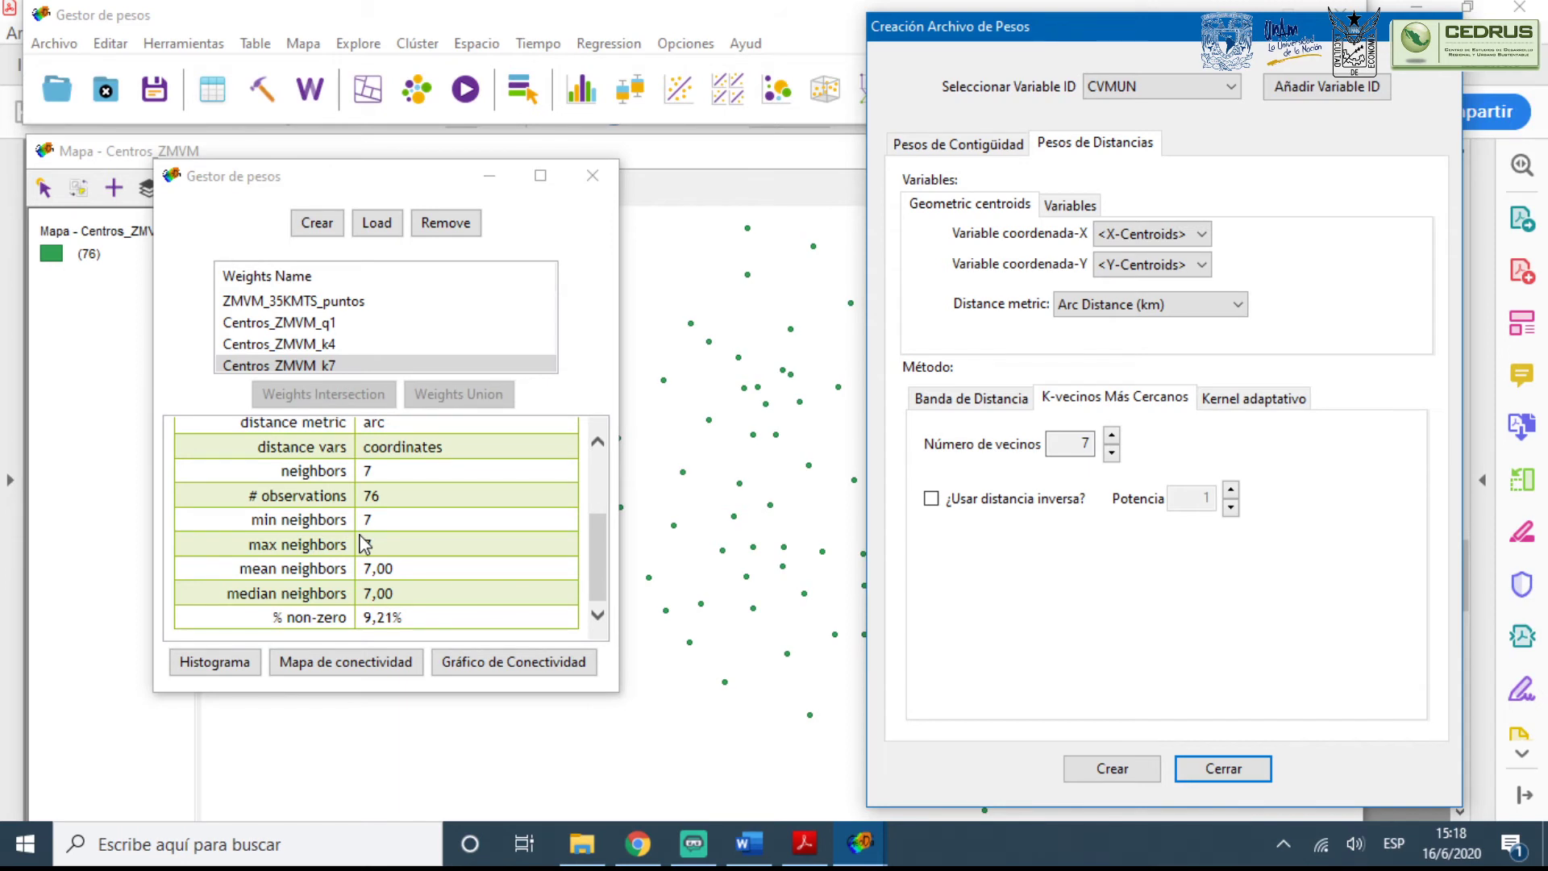
scroll(364, 545, up, 1)
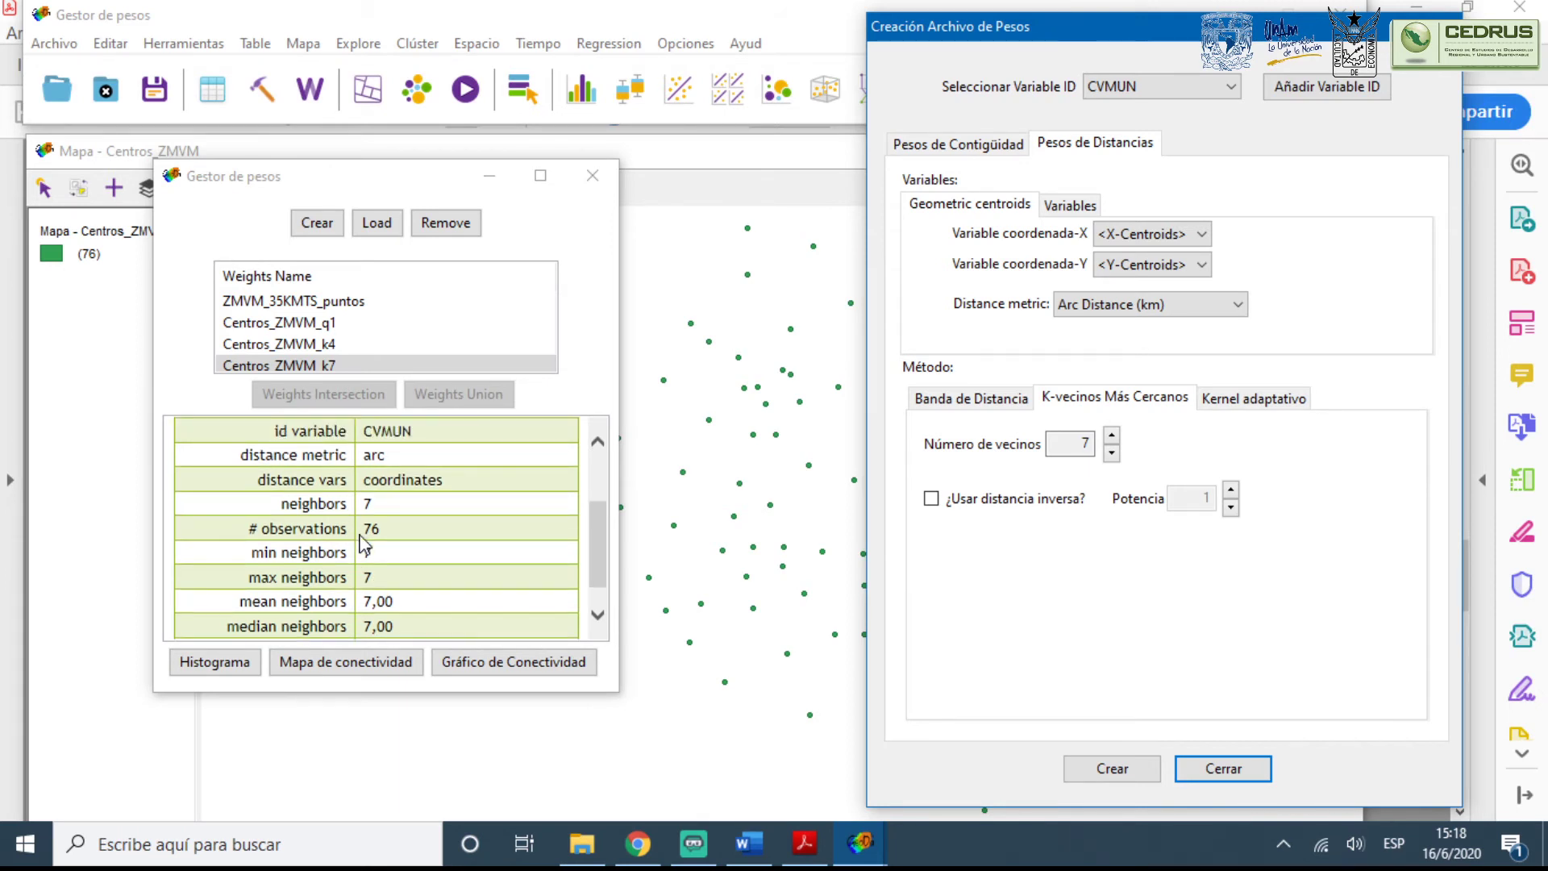
scroll(364, 545, down, 1)
scroll(365, 545, up, 3)
scroll(365, 546, down, 1)
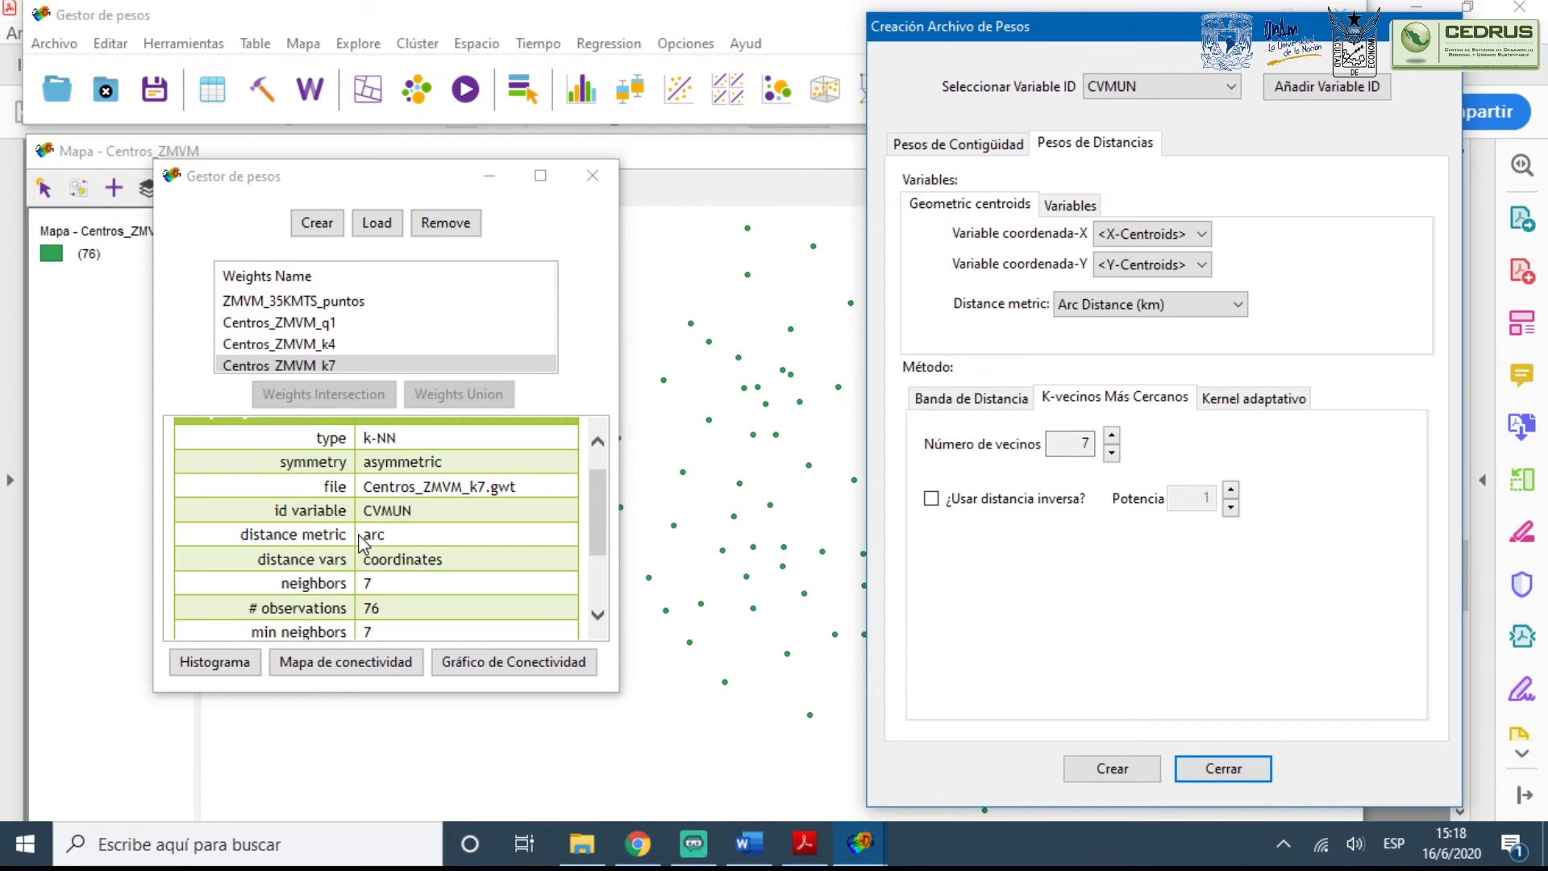
click(674, 496)
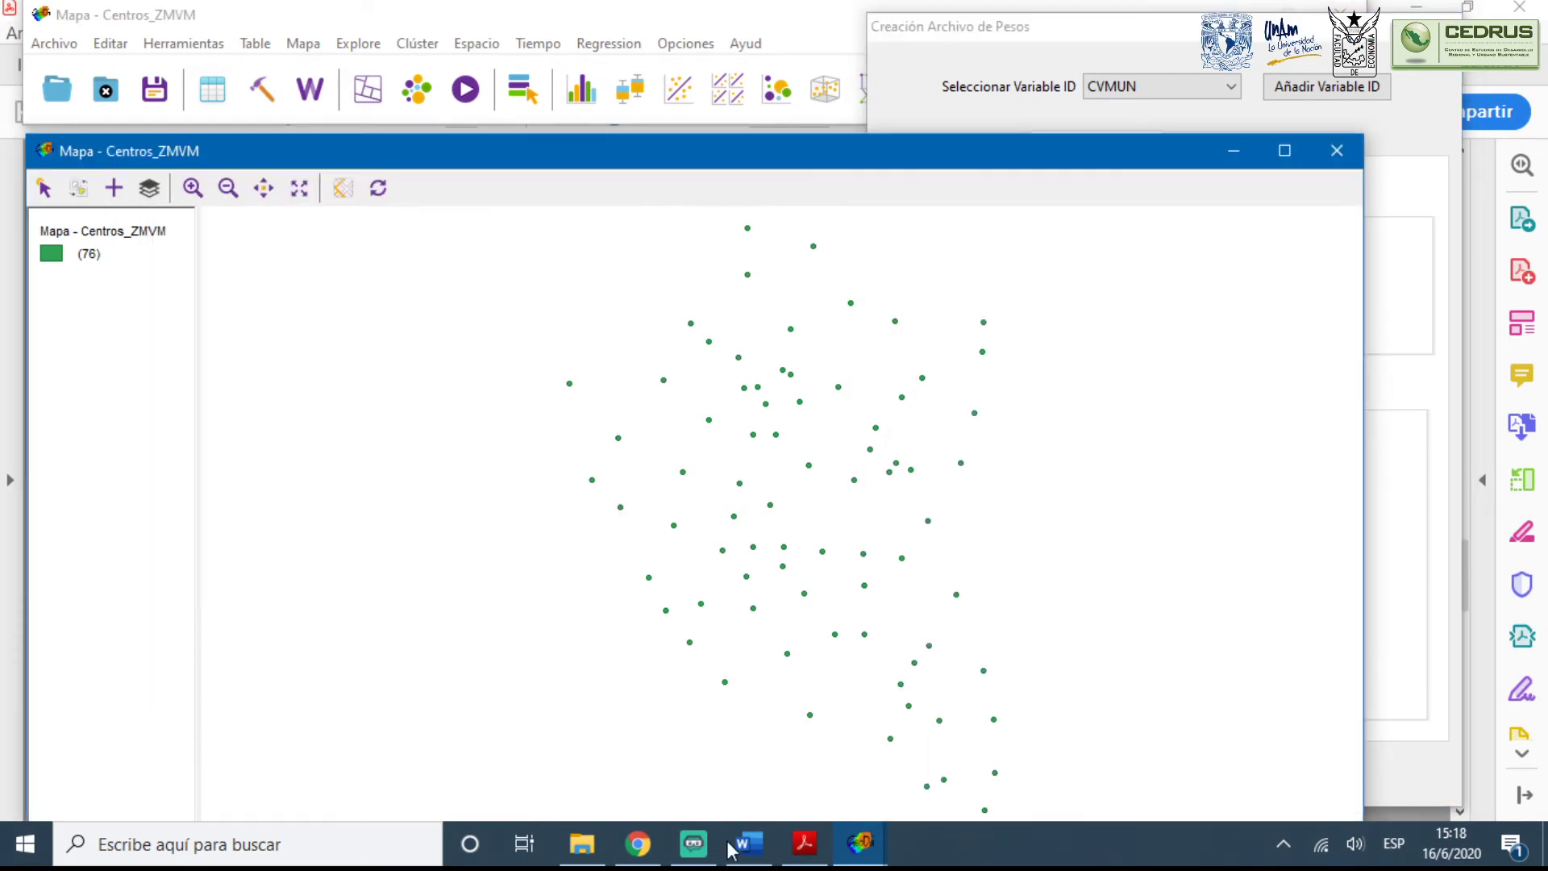
Open Centros_ZMVM_q1.gal from the SESION7-MATRICES-PESOS folder in Bloc de notas without making it the default for .gal files
click(581, 853)
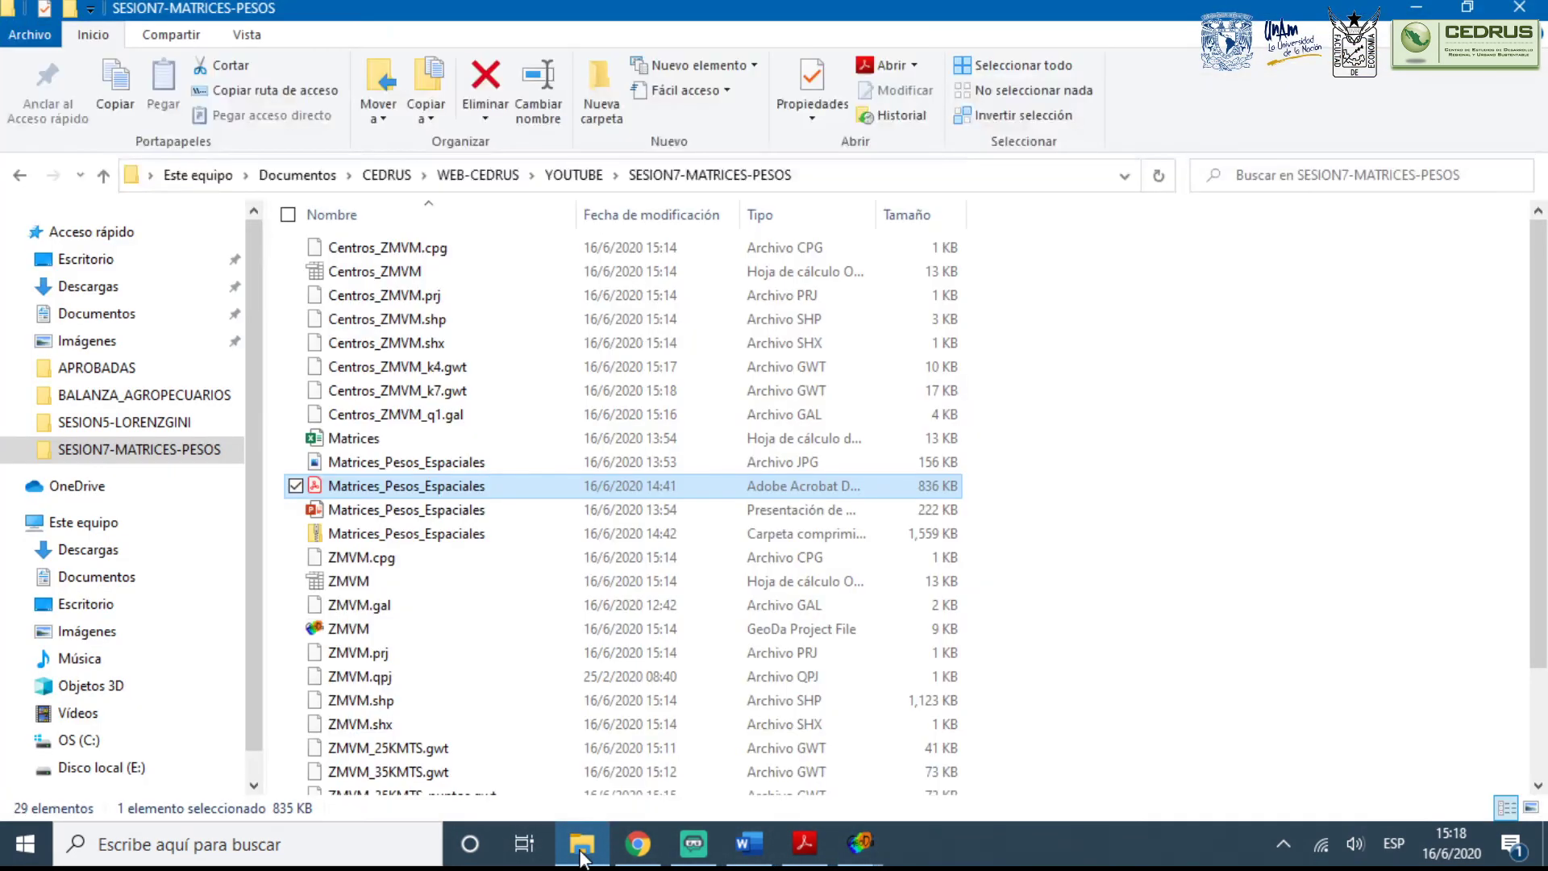
scroll(418, 621, down, 2)
scroll(419, 628, up, 2)
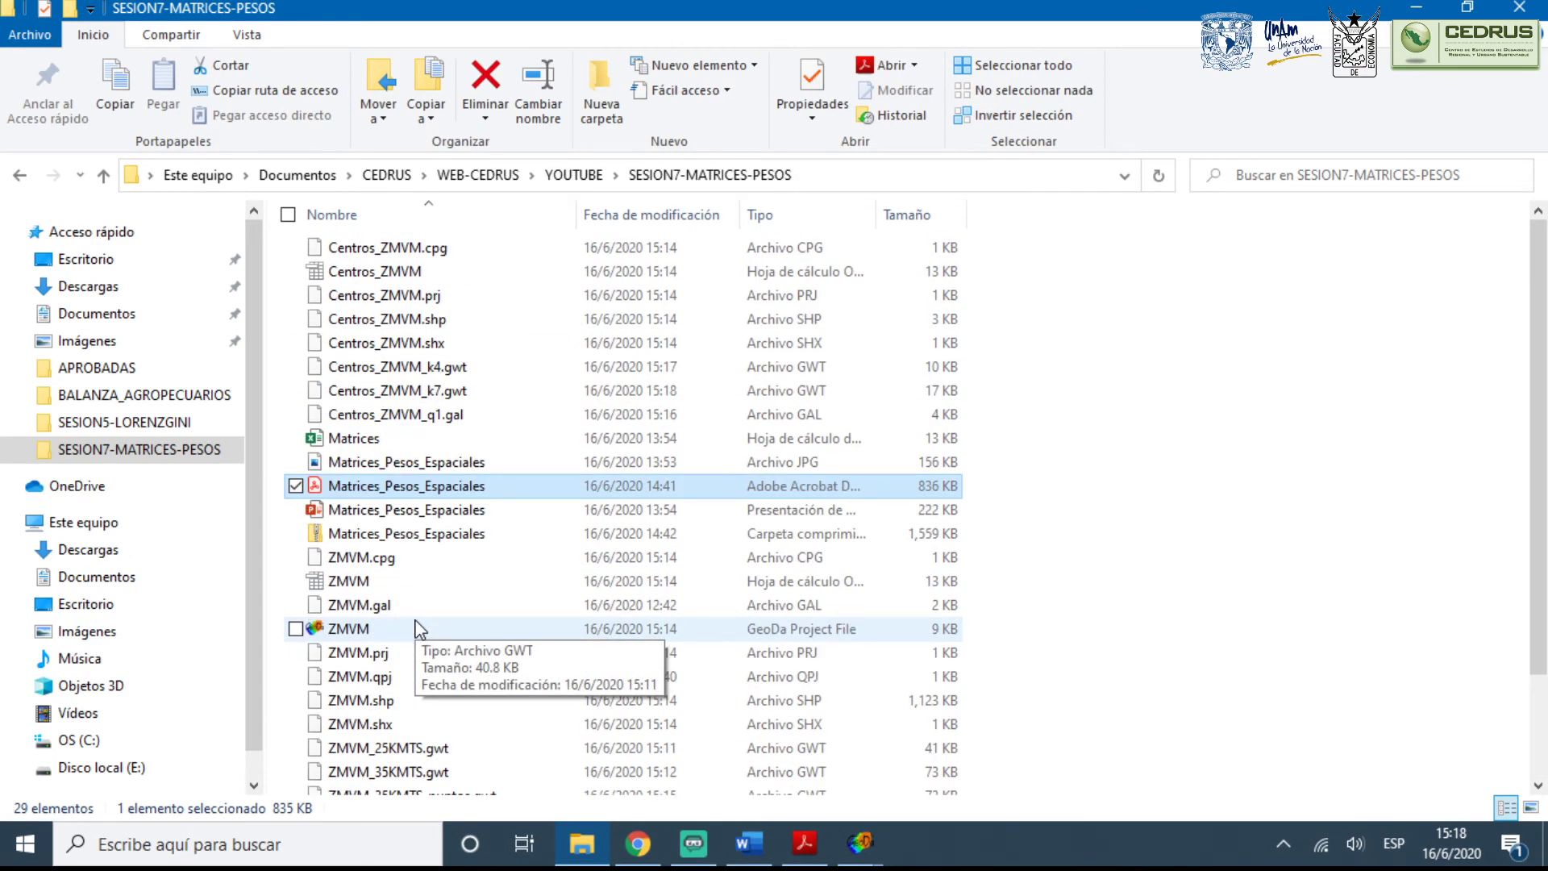
right_click(384, 414)
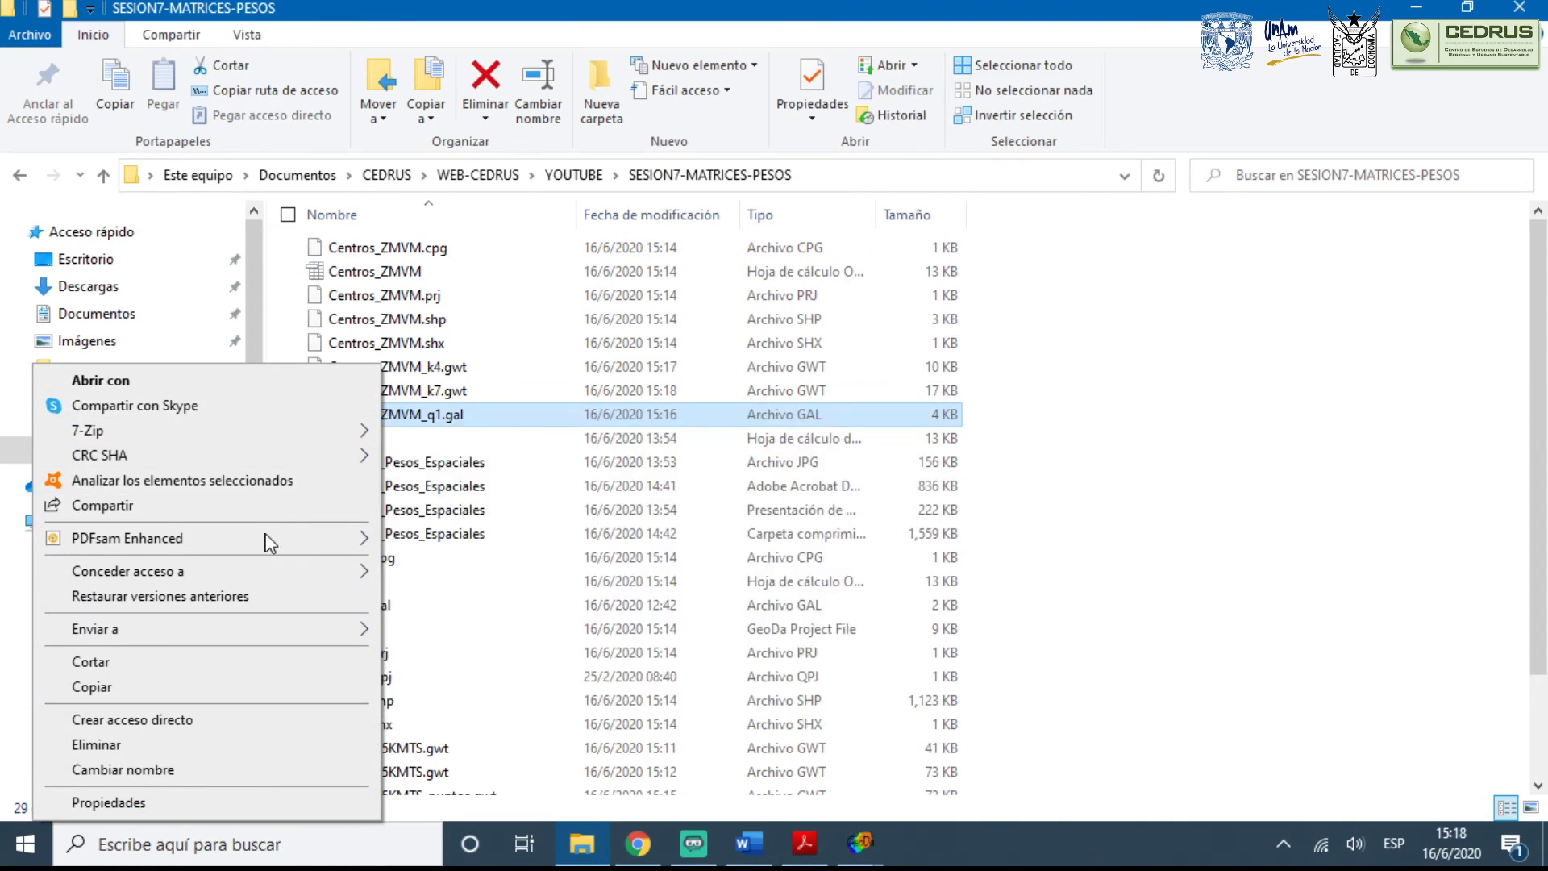
click(216, 380)
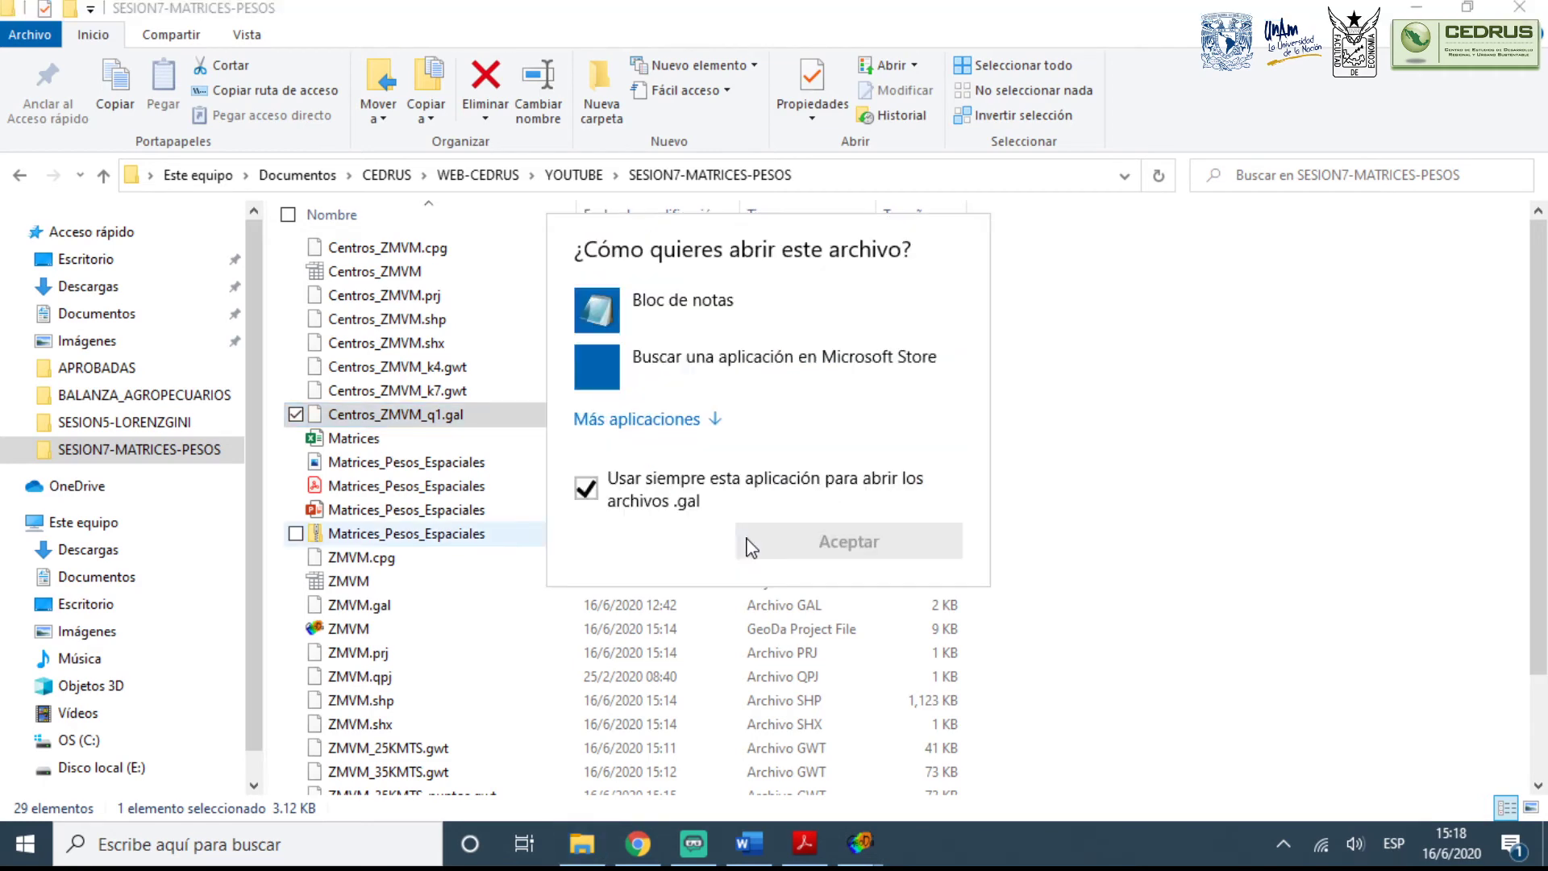
click(593, 331)
click(586, 487)
click(849, 541)
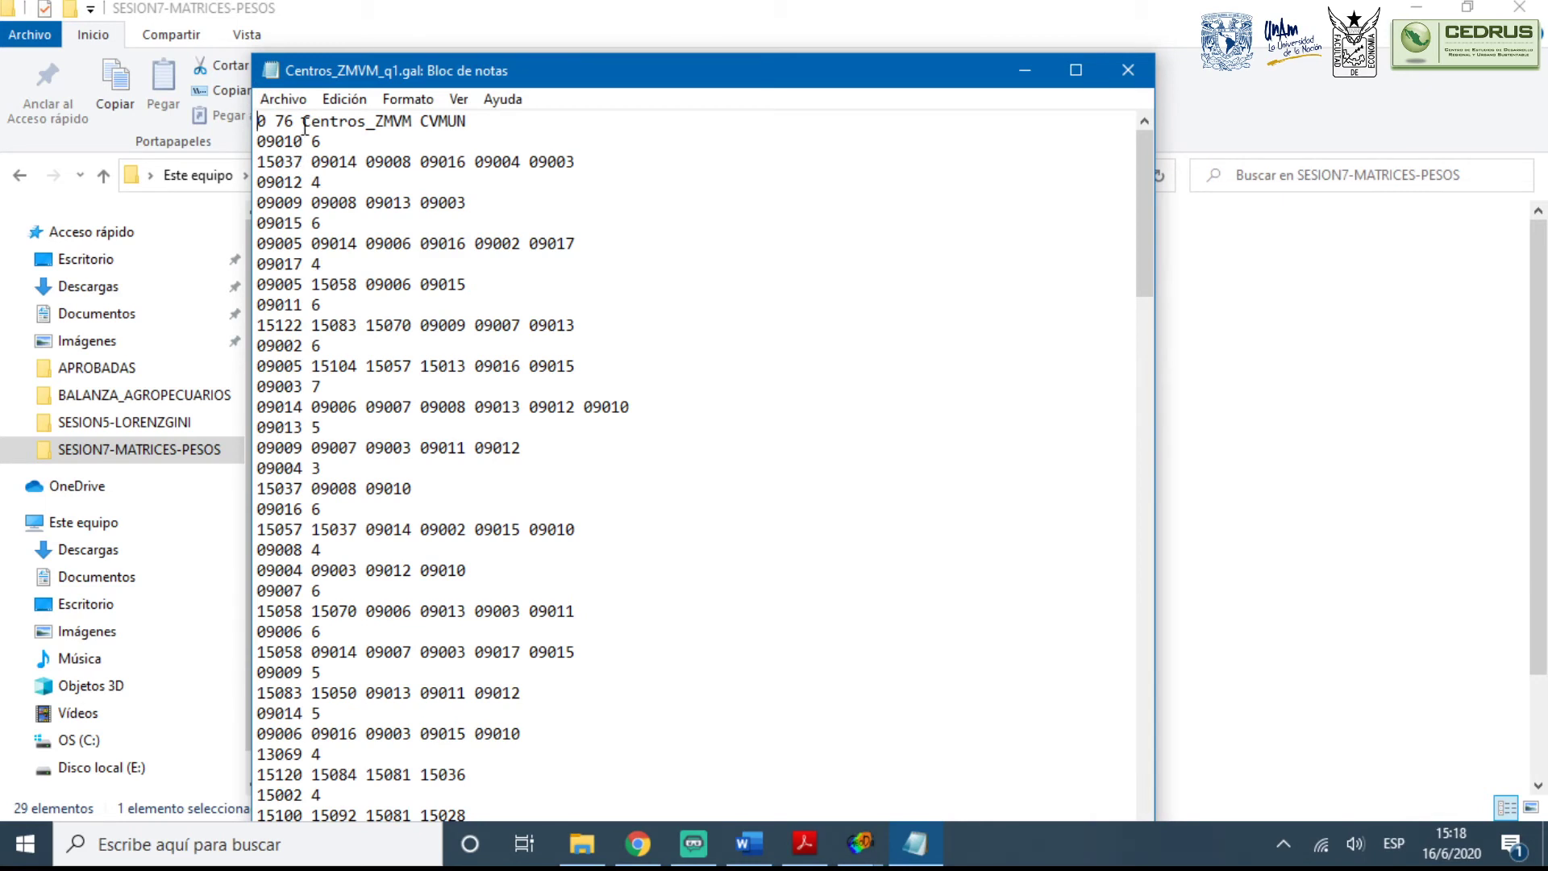
Examine the header, municipality IDs, neighbor counts and neighbor lists in Centros_ZMVM_q1.gal, and close the file
drag(297, 120, 255, 120)
drag(486, 129, 258, 121)
drag(304, 142, 256, 141)
click(314, 141)
drag(257, 164, 611, 154)
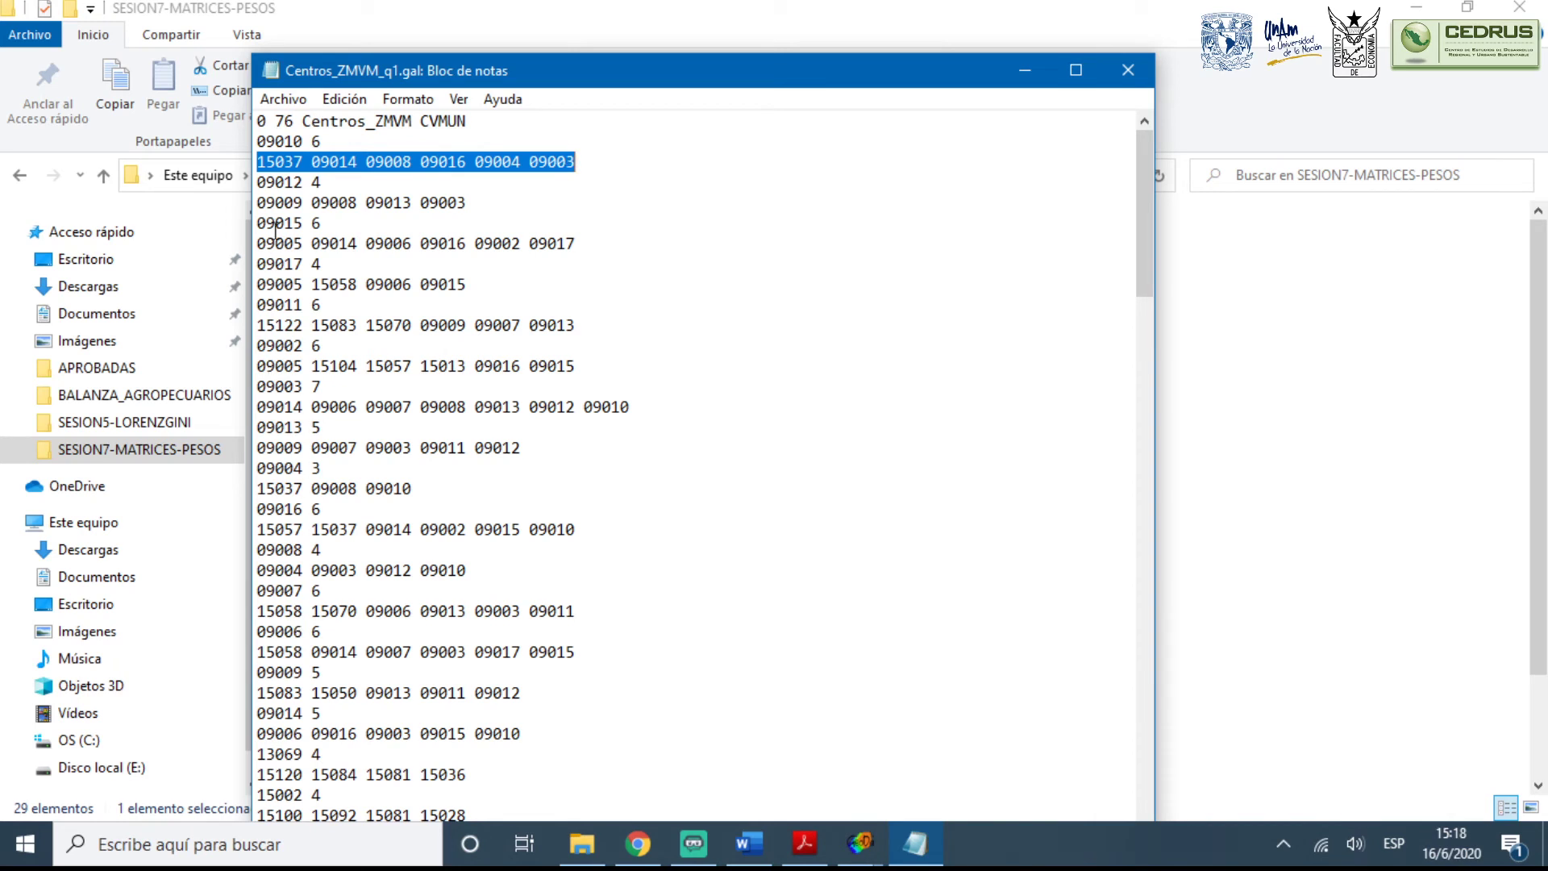
drag(304, 183, 499, 204)
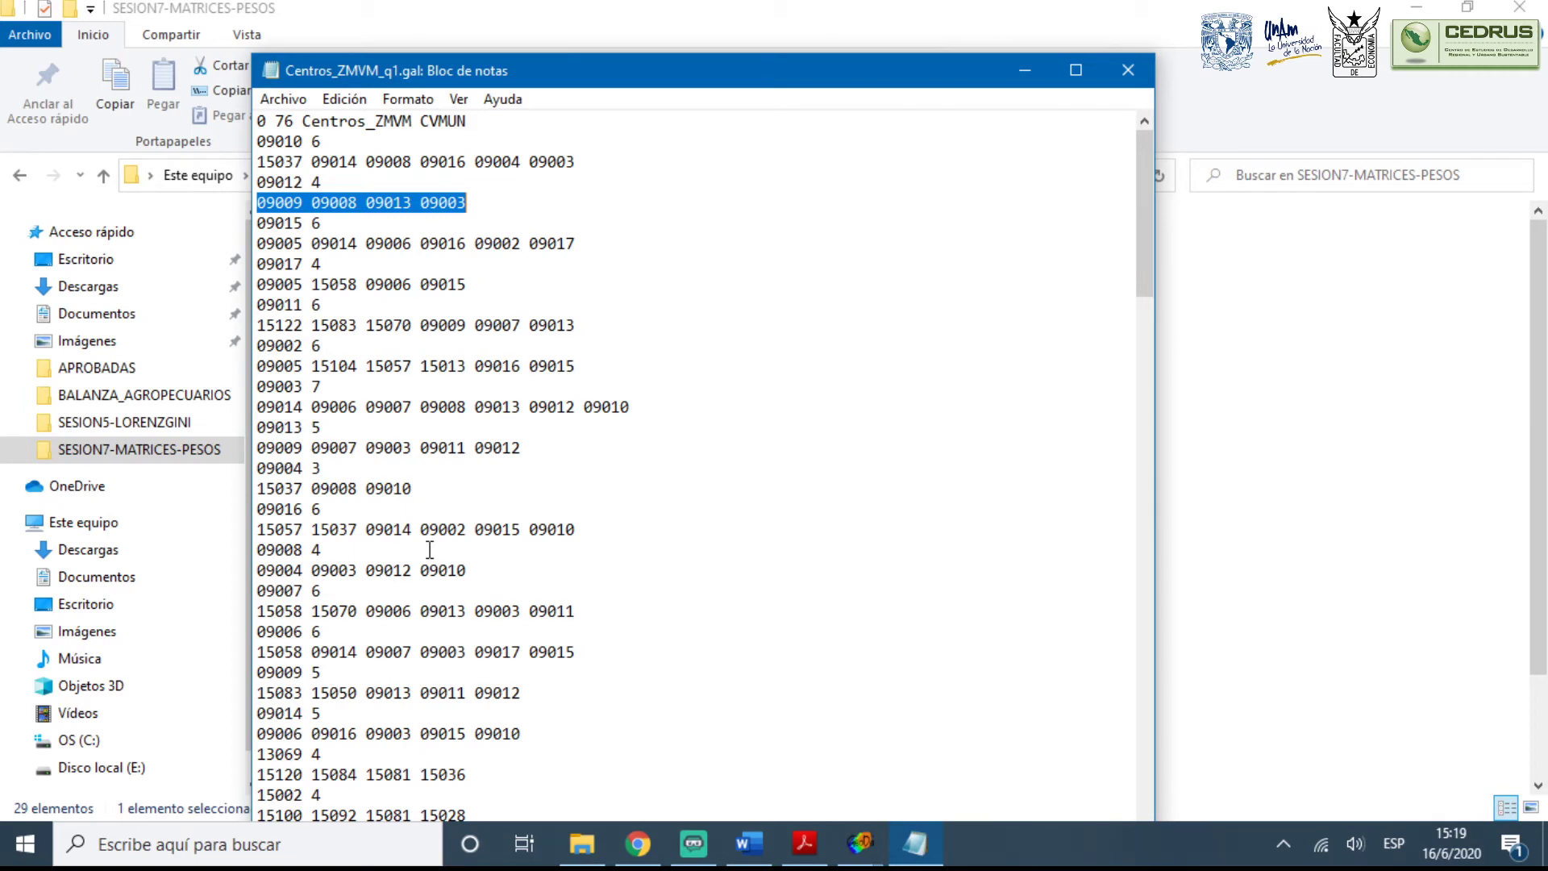
click(1130, 68)
Open Centros_ZMVM_k7.gwt in Bloc de notas without making it the default for .gwt files
right_click(383, 390)
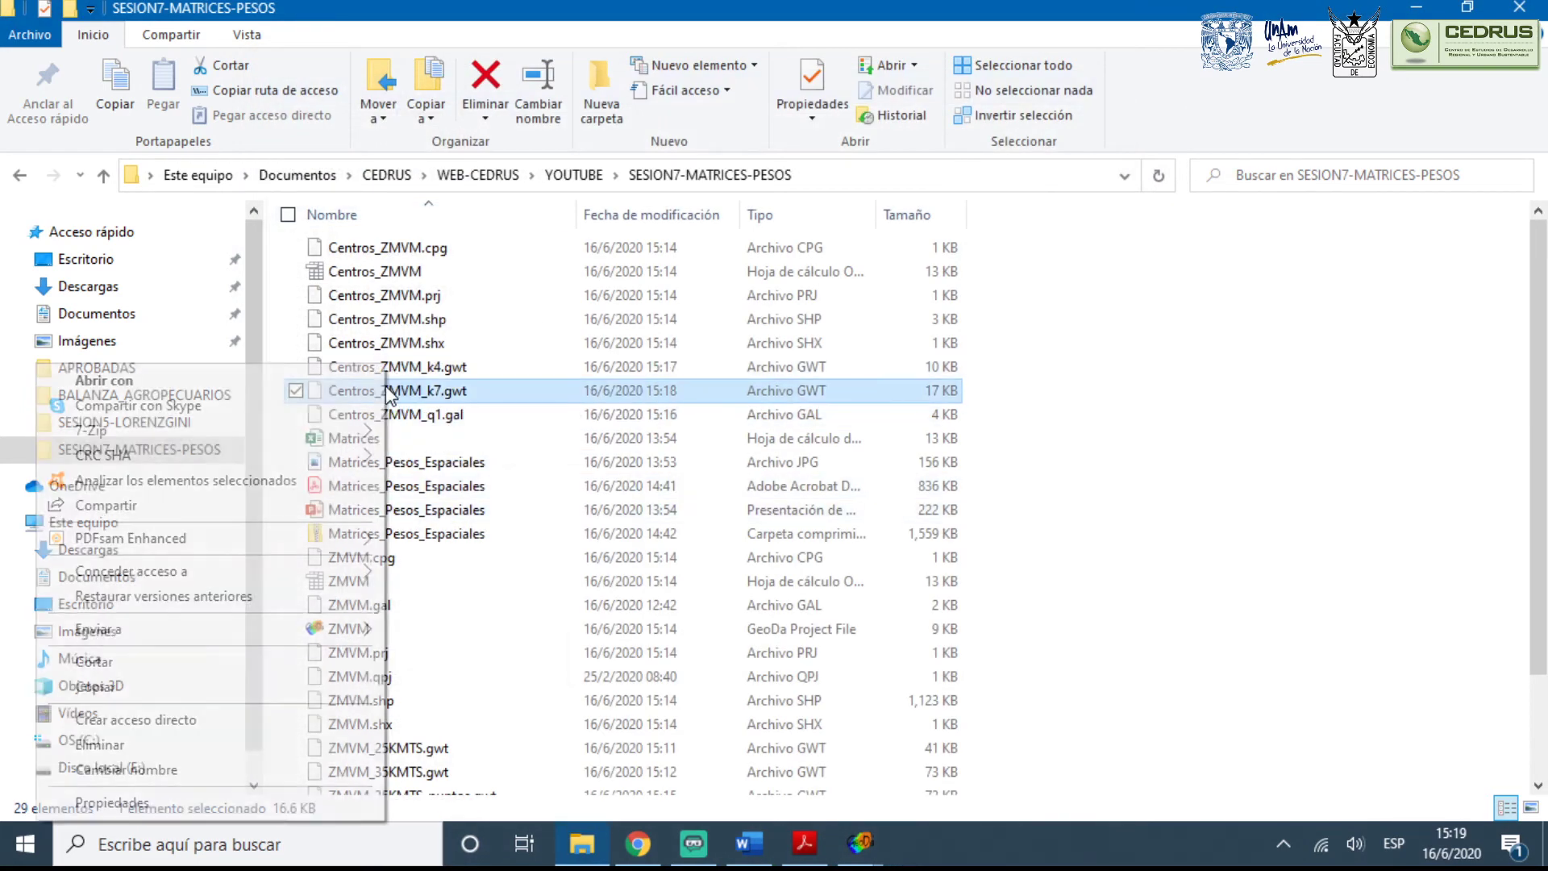
click(292, 391)
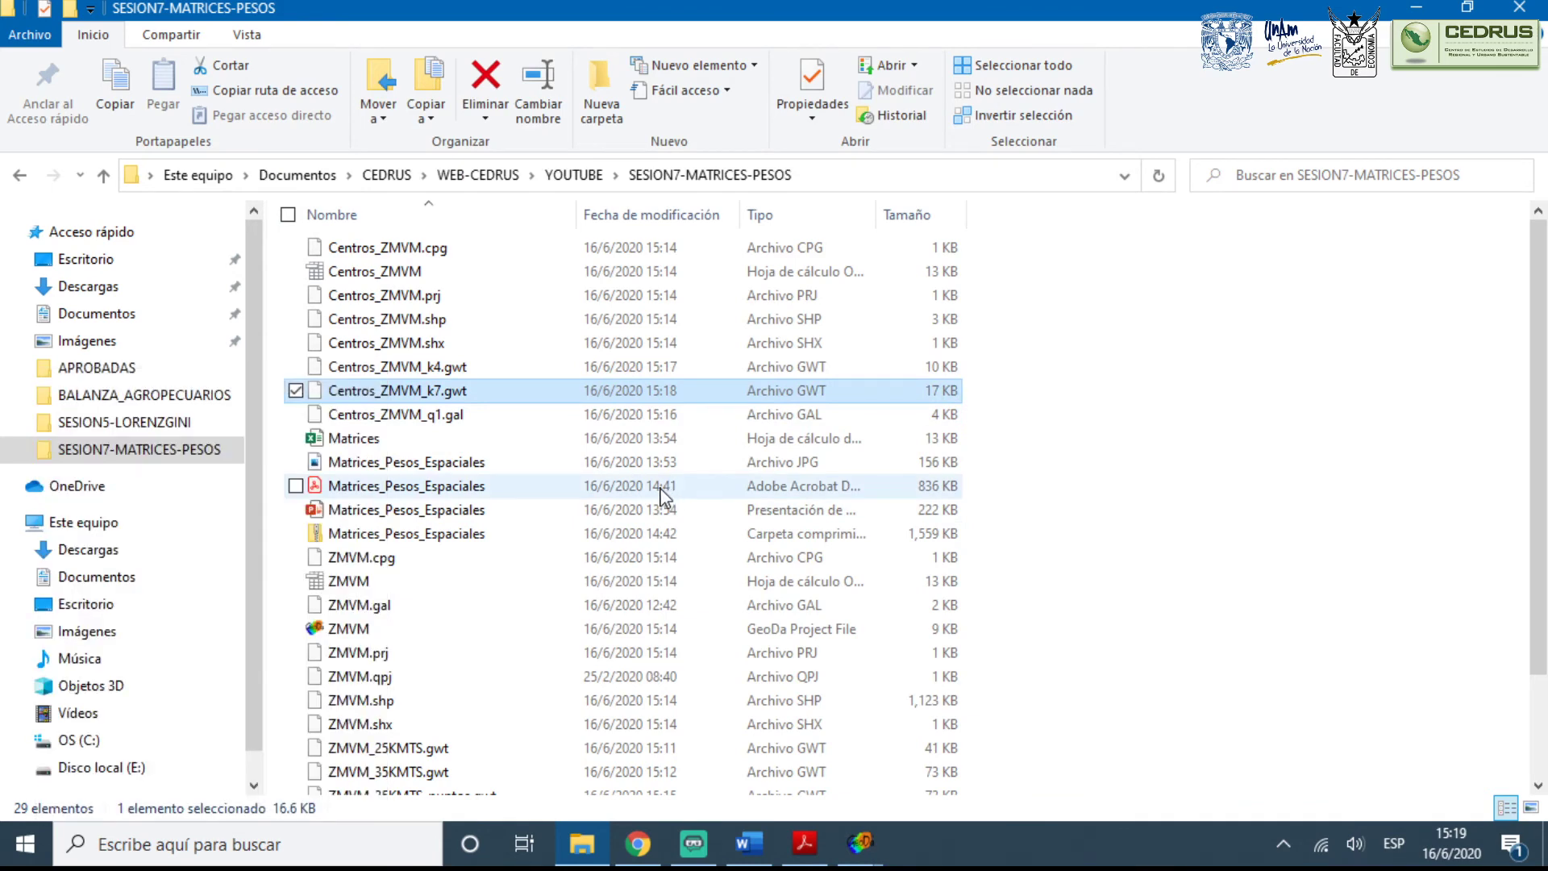
click(580, 436)
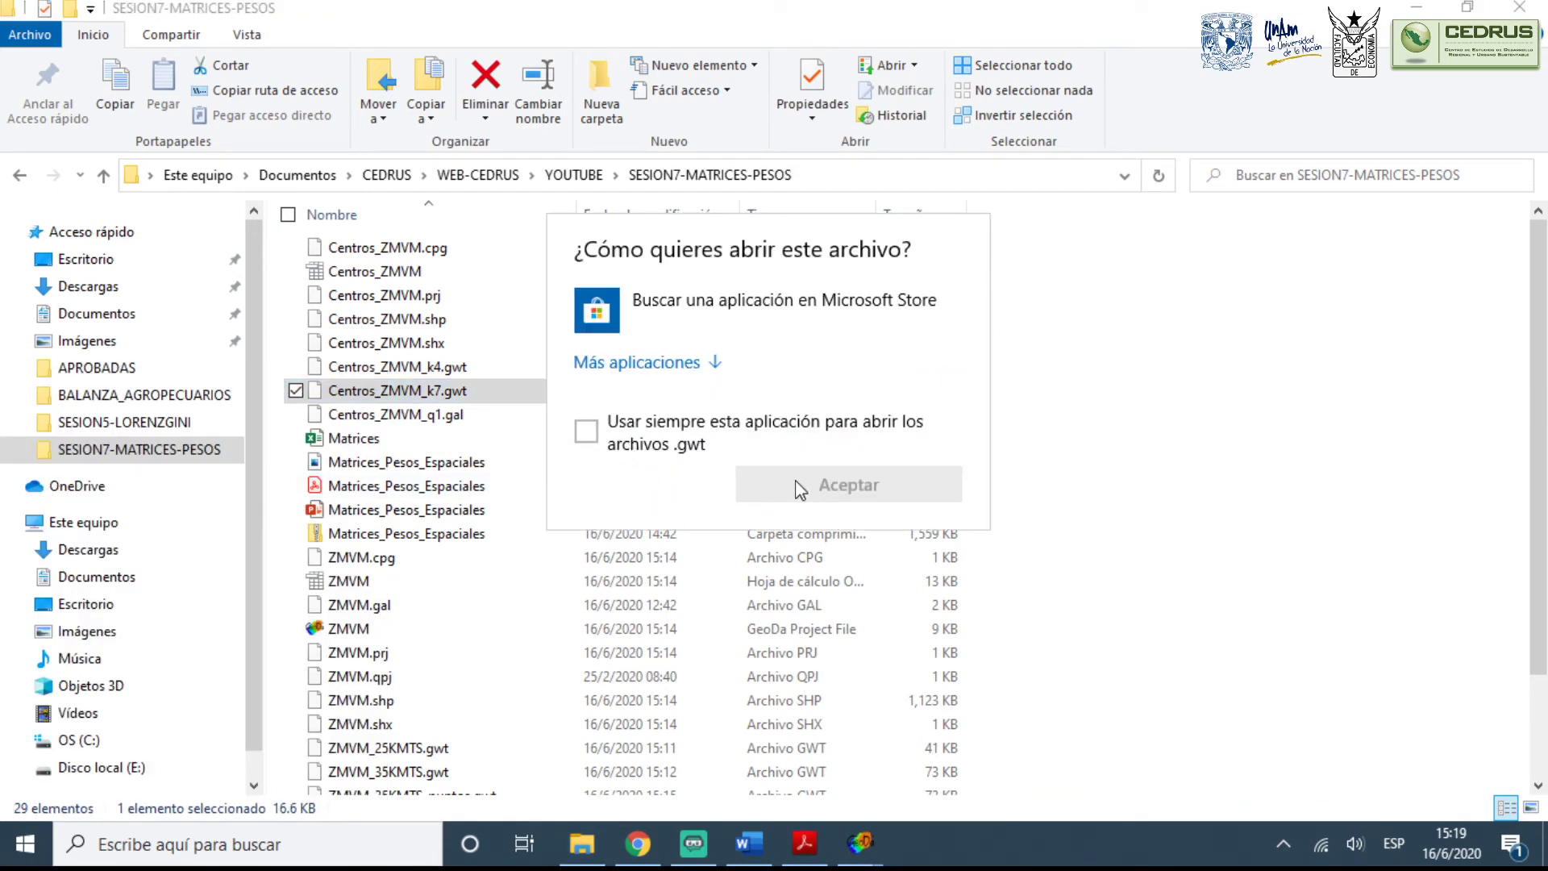
click(668, 361)
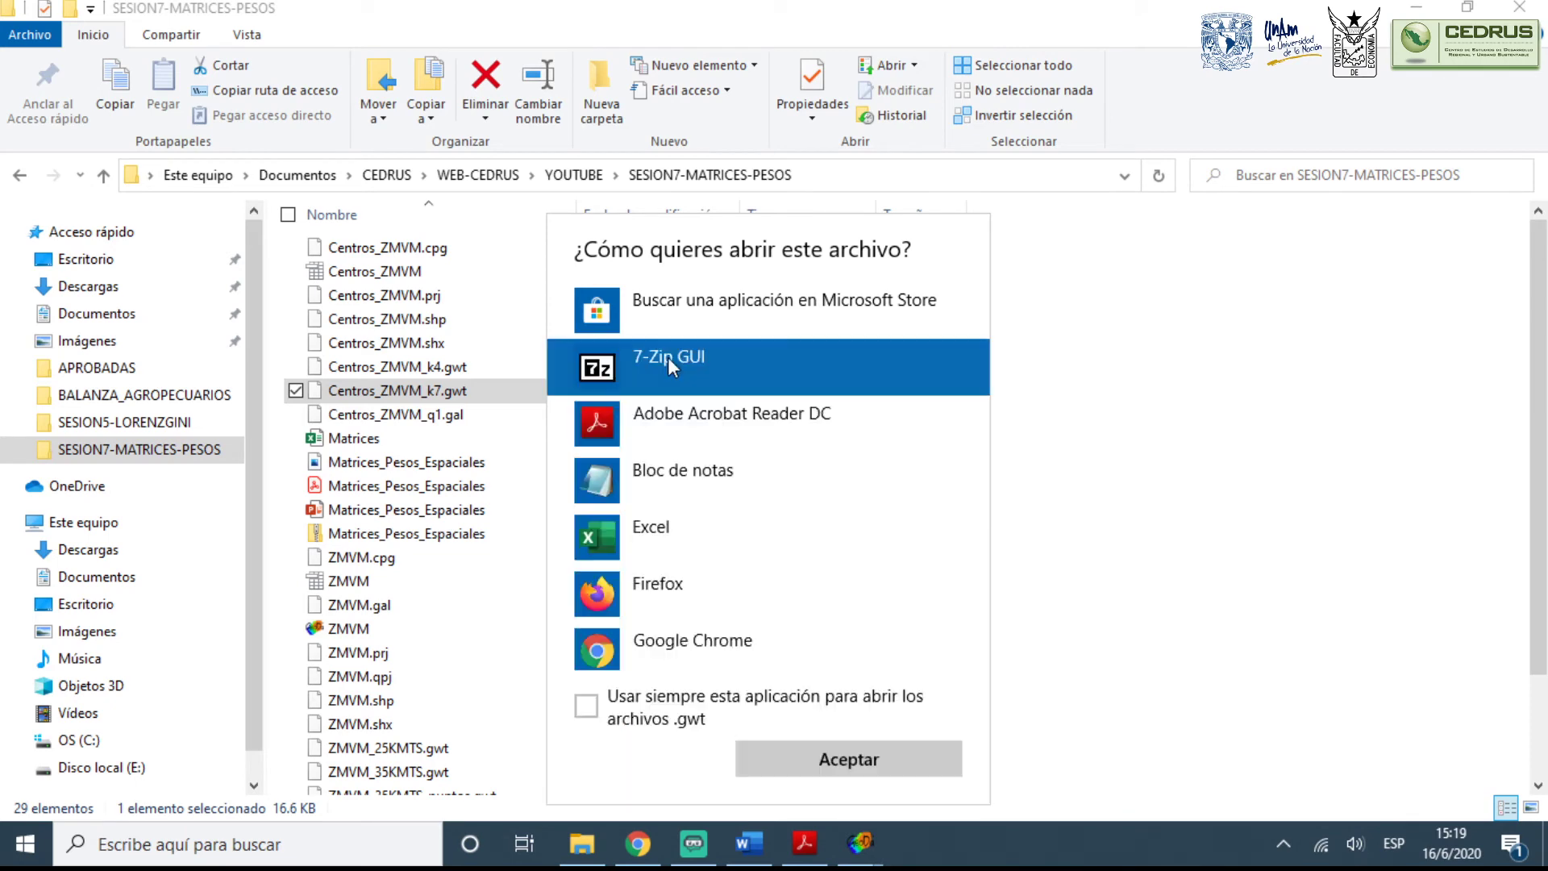
click(640, 483)
click(830, 754)
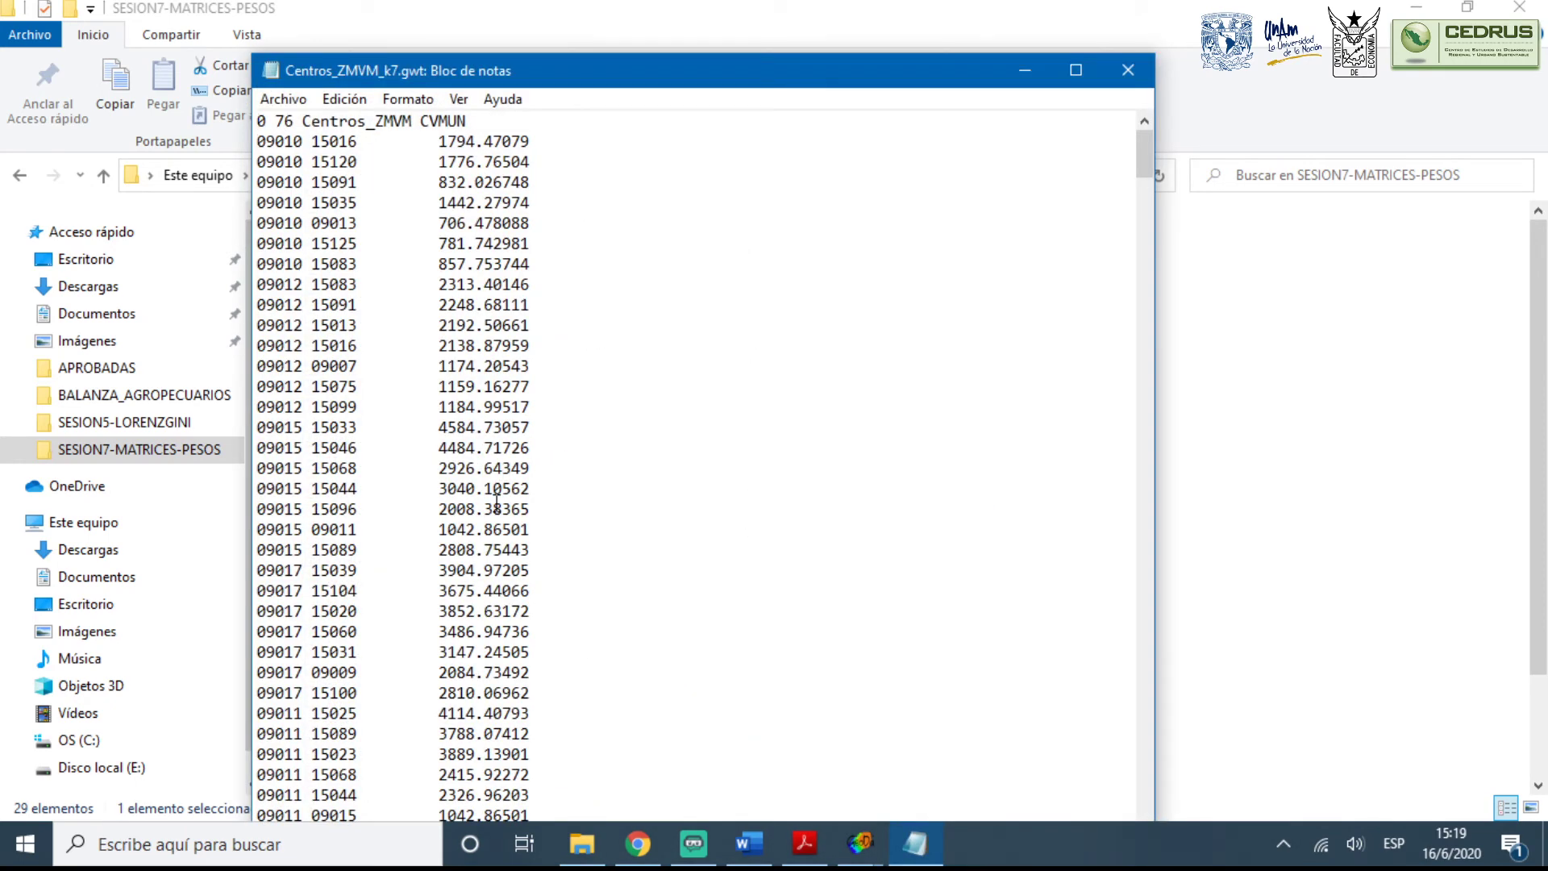
Examine the origin, neighbor and distance columns for municipality 09010 in Centros_ZMVM_k7.gwt
drag(267, 142, 363, 142)
click(311, 163)
drag(262, 144, 467, 157)
click(457, 142)
scroll(493, 368, down, 15)
scroll(498, 363, up, 15)
drag(258, 142, 298, 154)
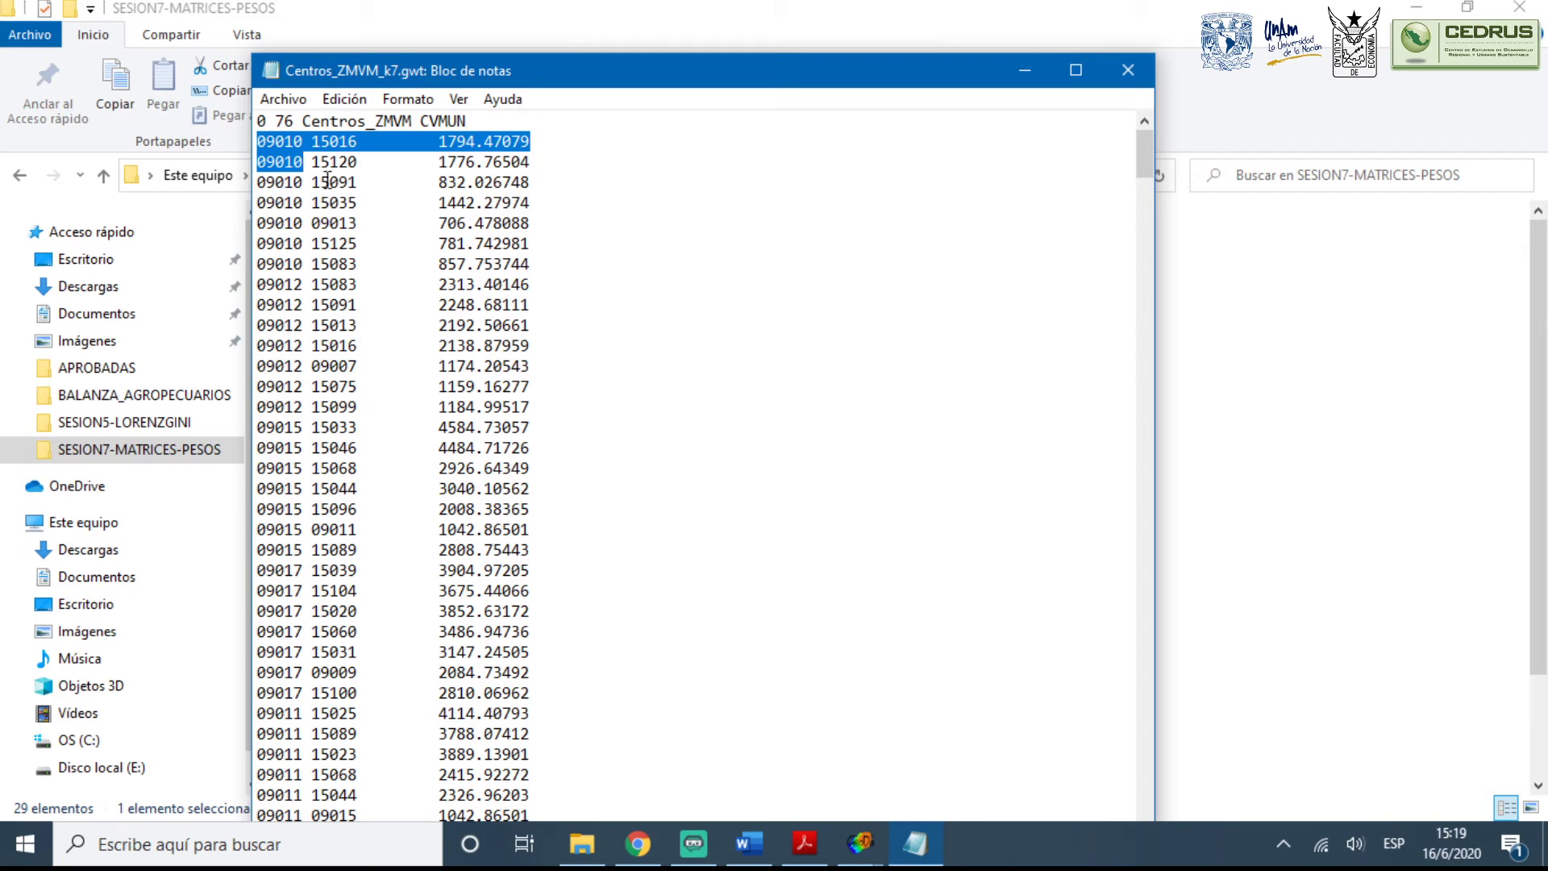
drag(323, 142, 344, 242)
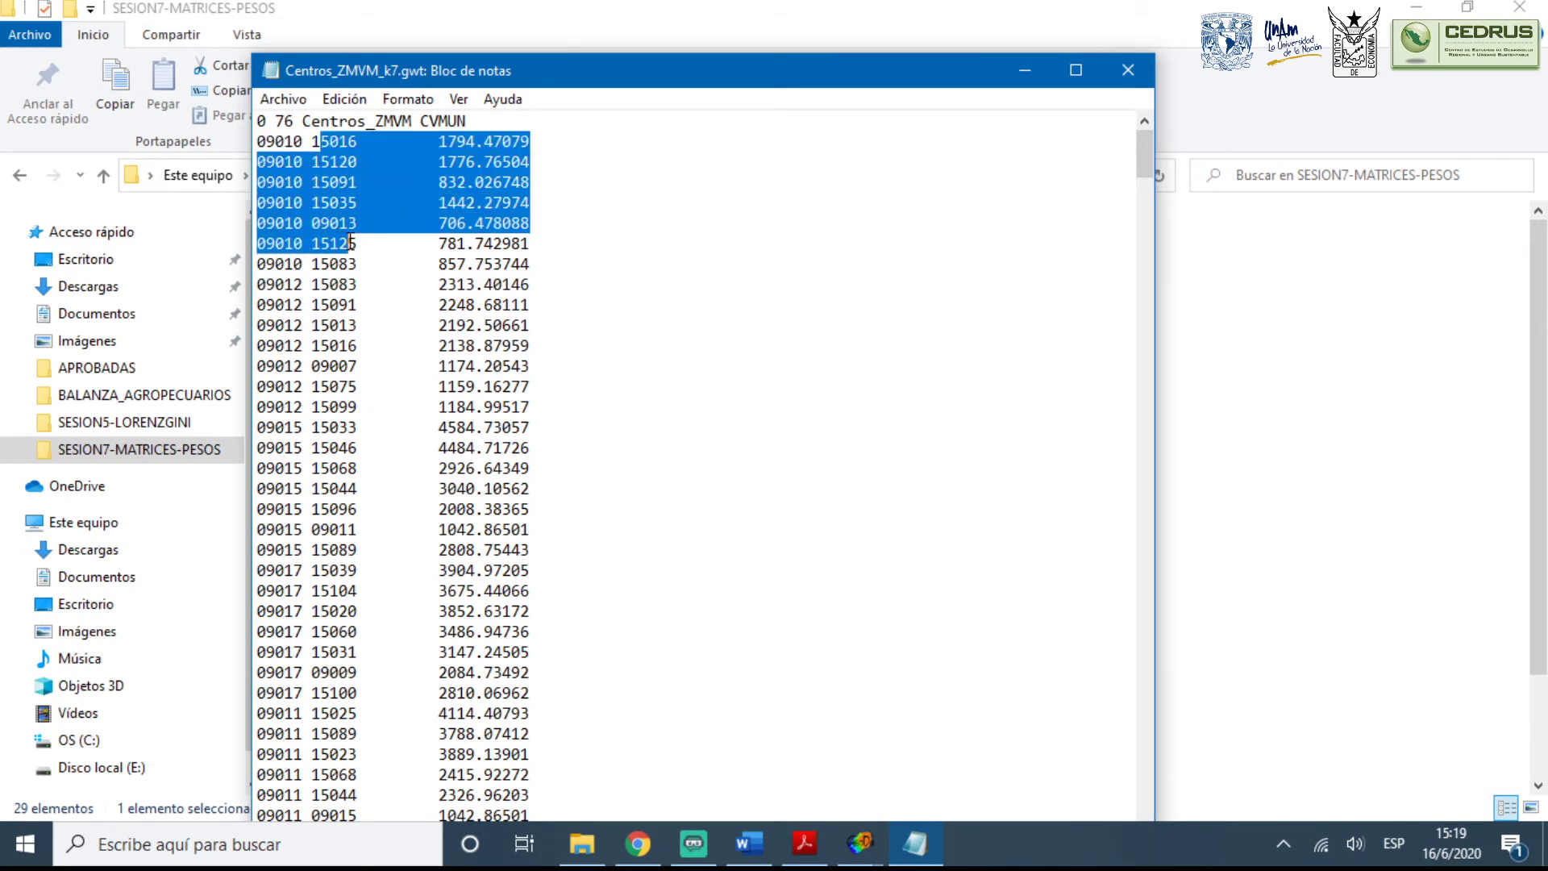
click(401, 206)
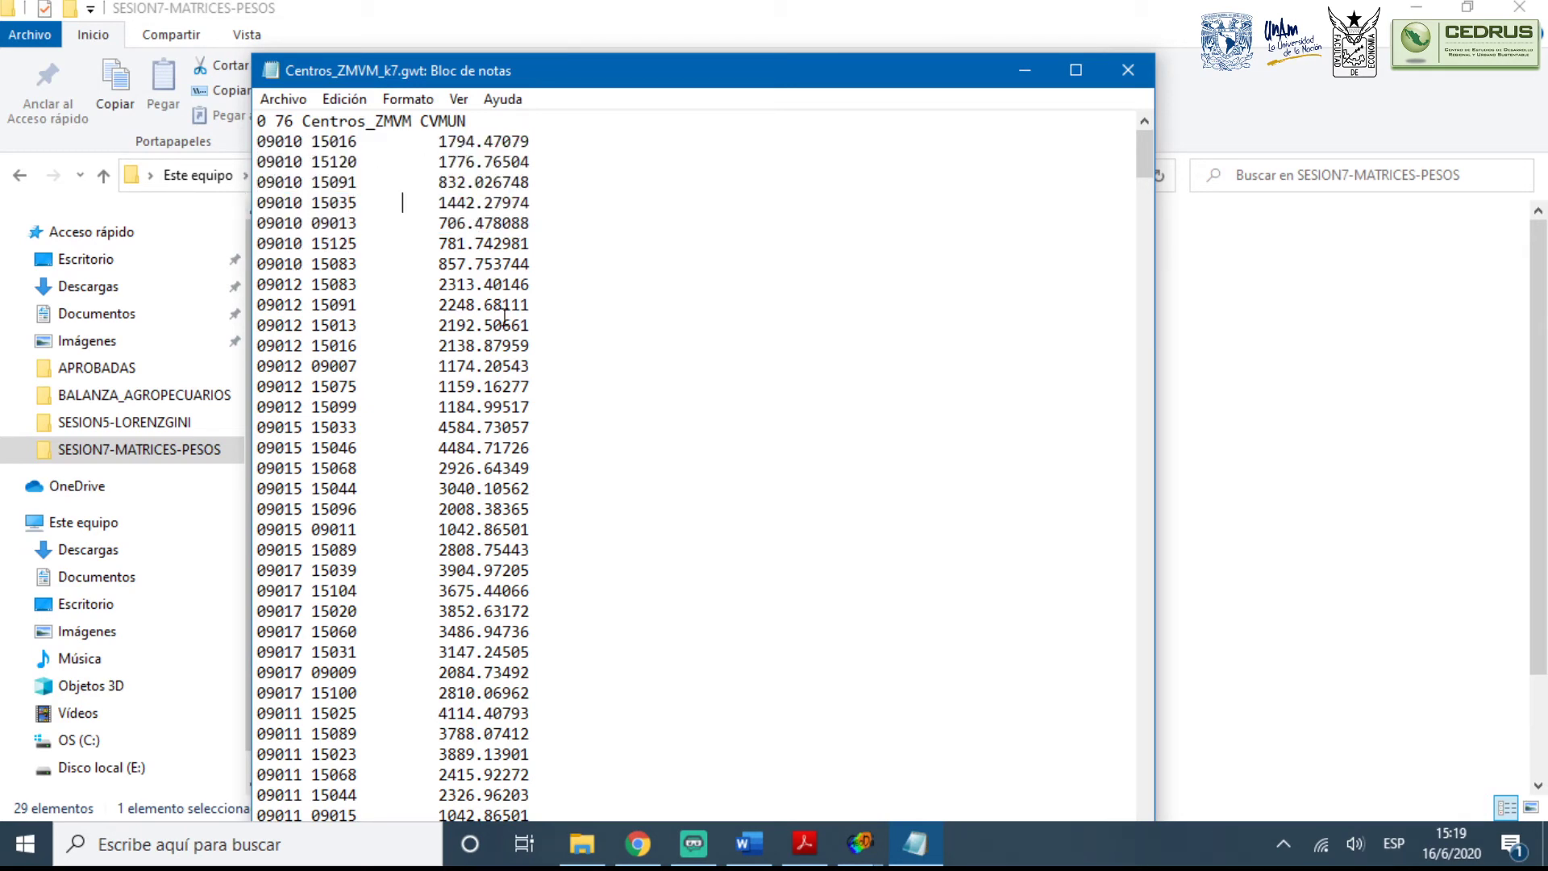
Look through the remaining neighbor records of Centros_ZMVM_k7.gwt and minimize the text file
scroll(488, 421, down, 20)
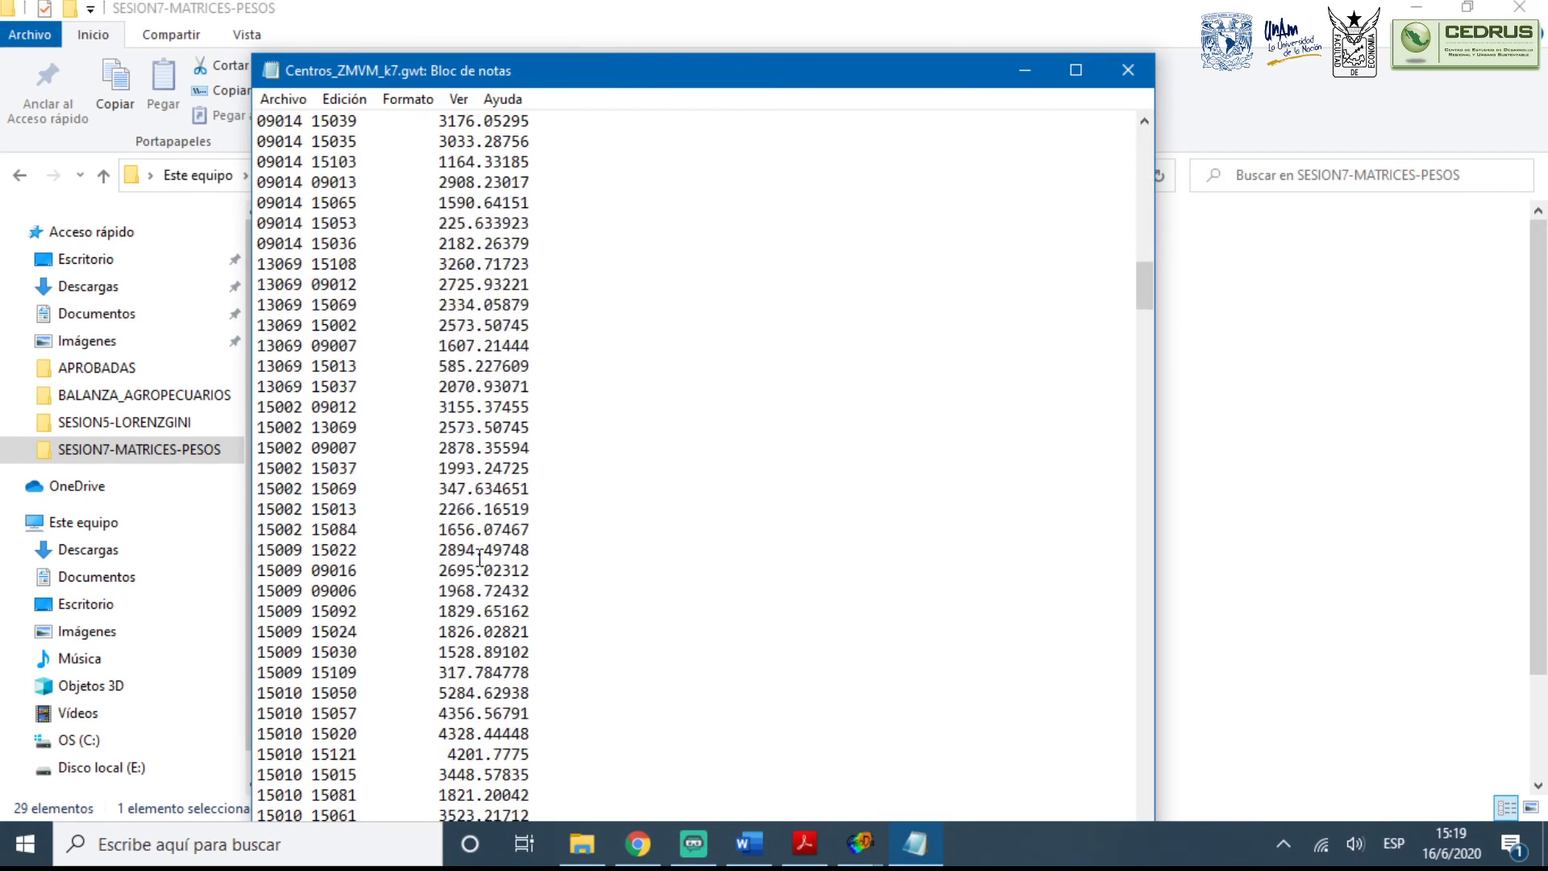
scroll(482, 556, down, 20)
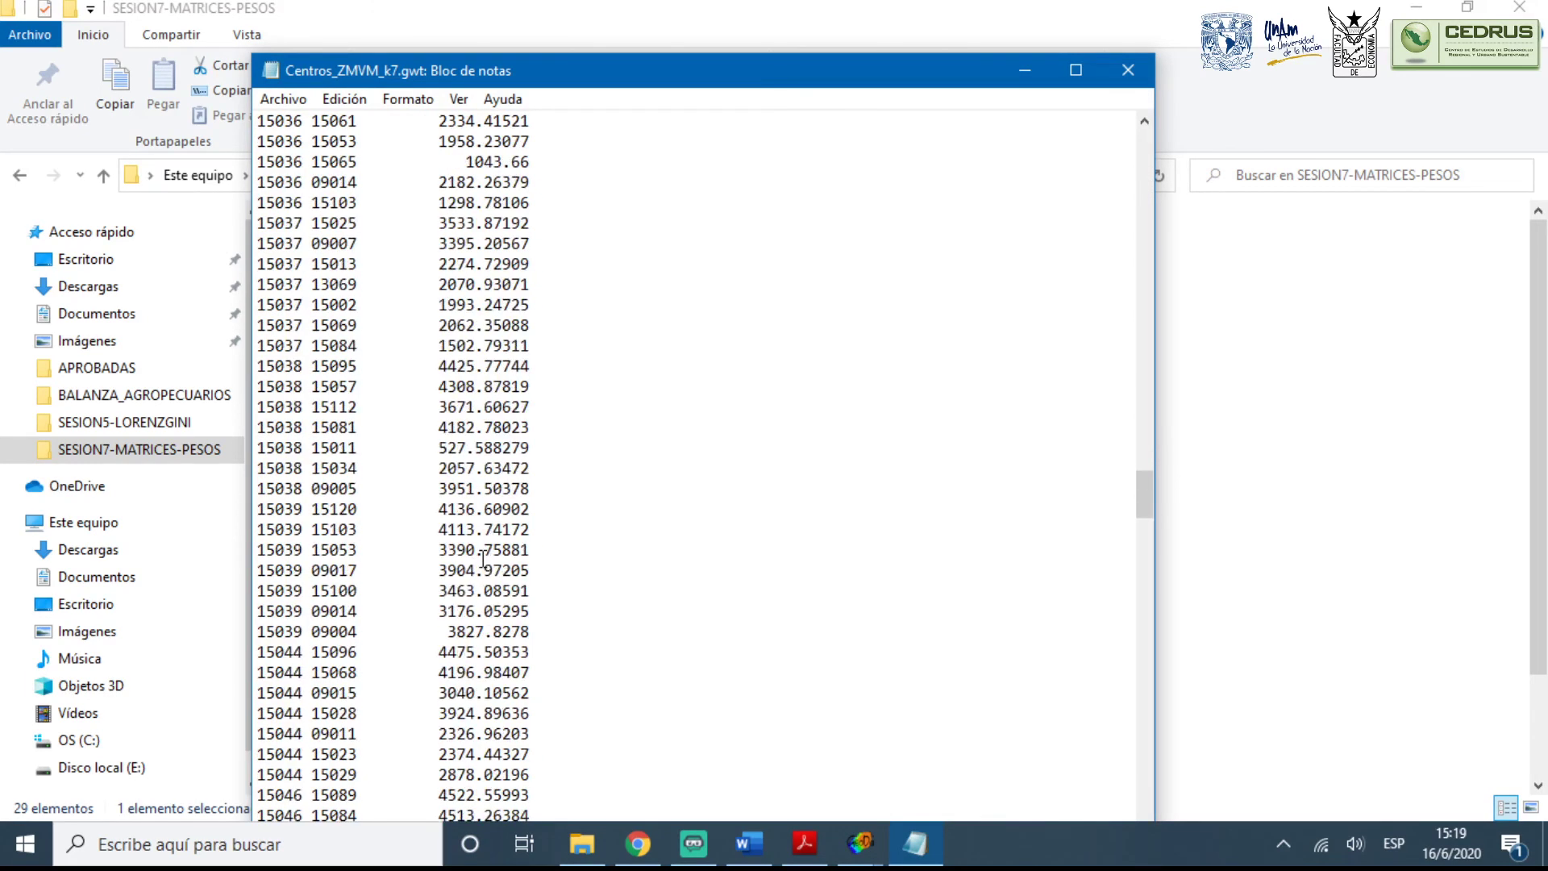
scroll(488, 555, down, 20)
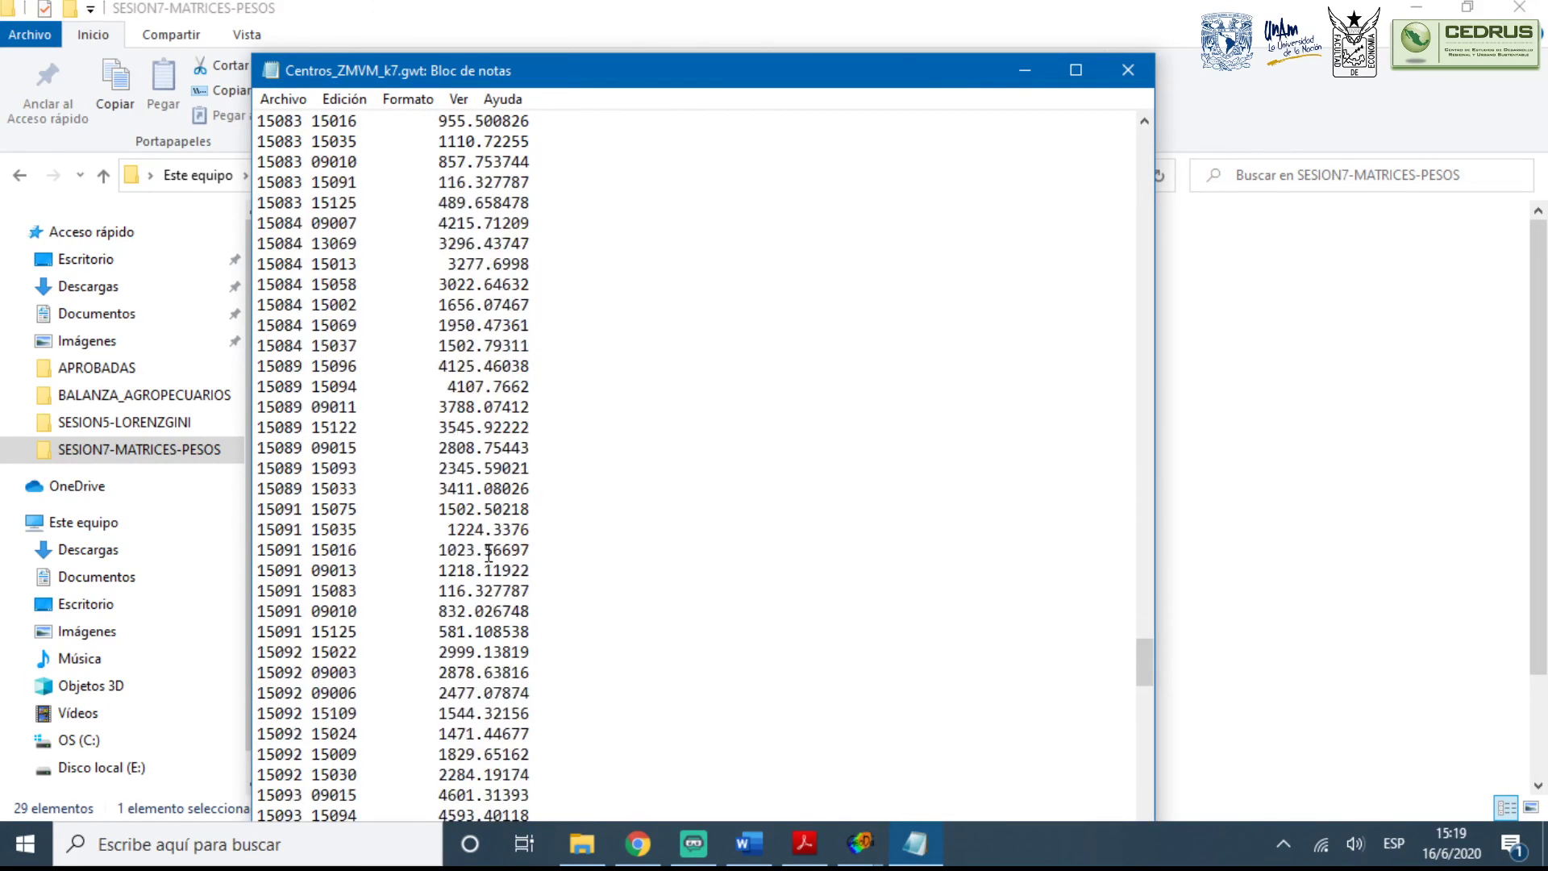
drag(593, 81, 573, 25)
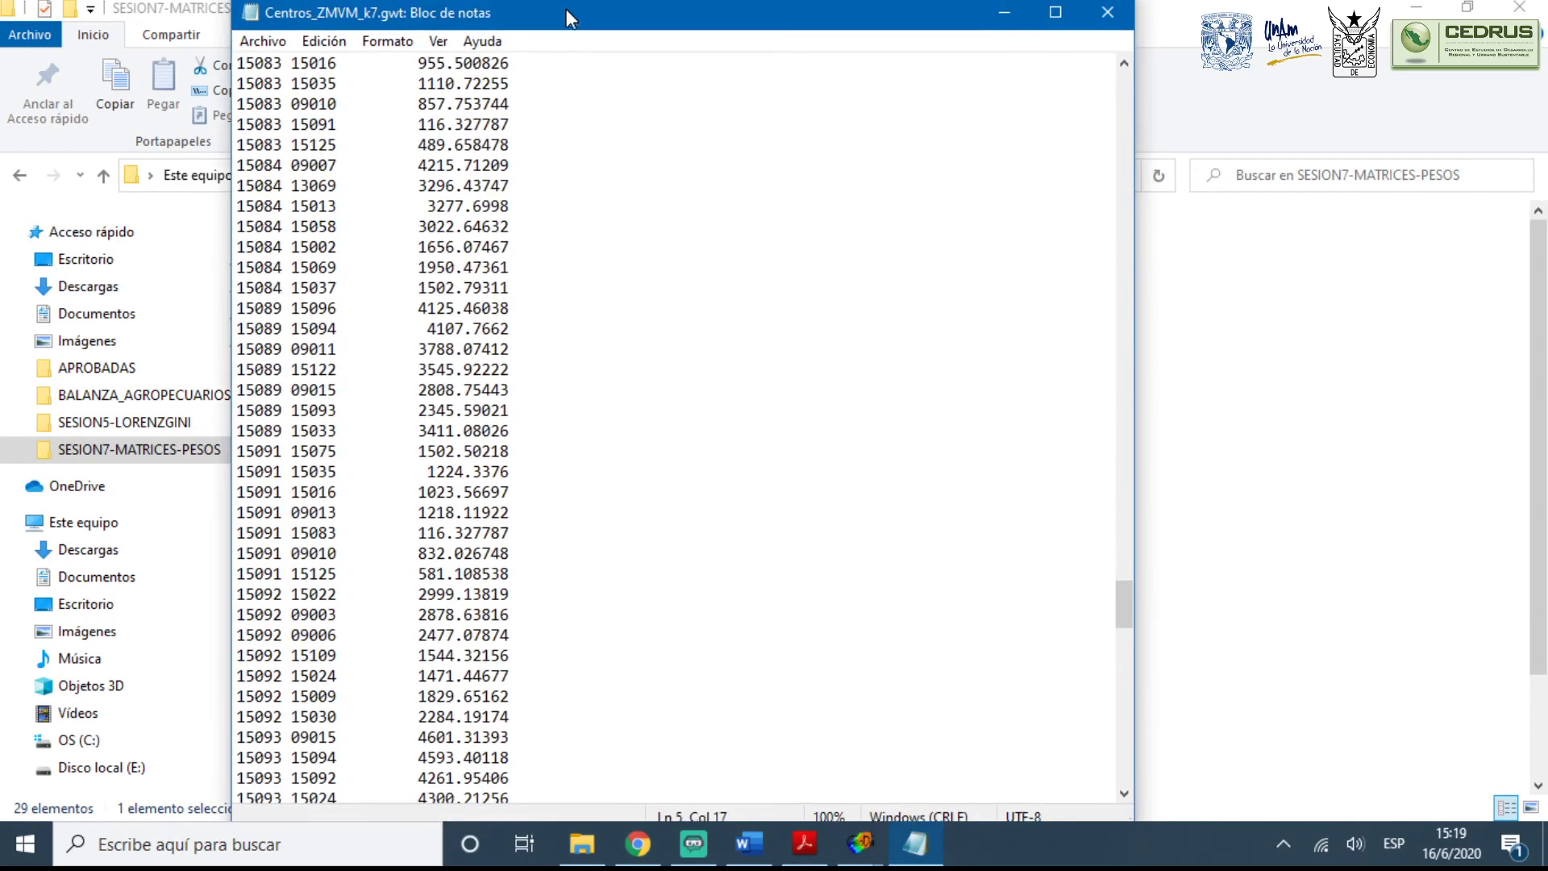
click(1004, 16)
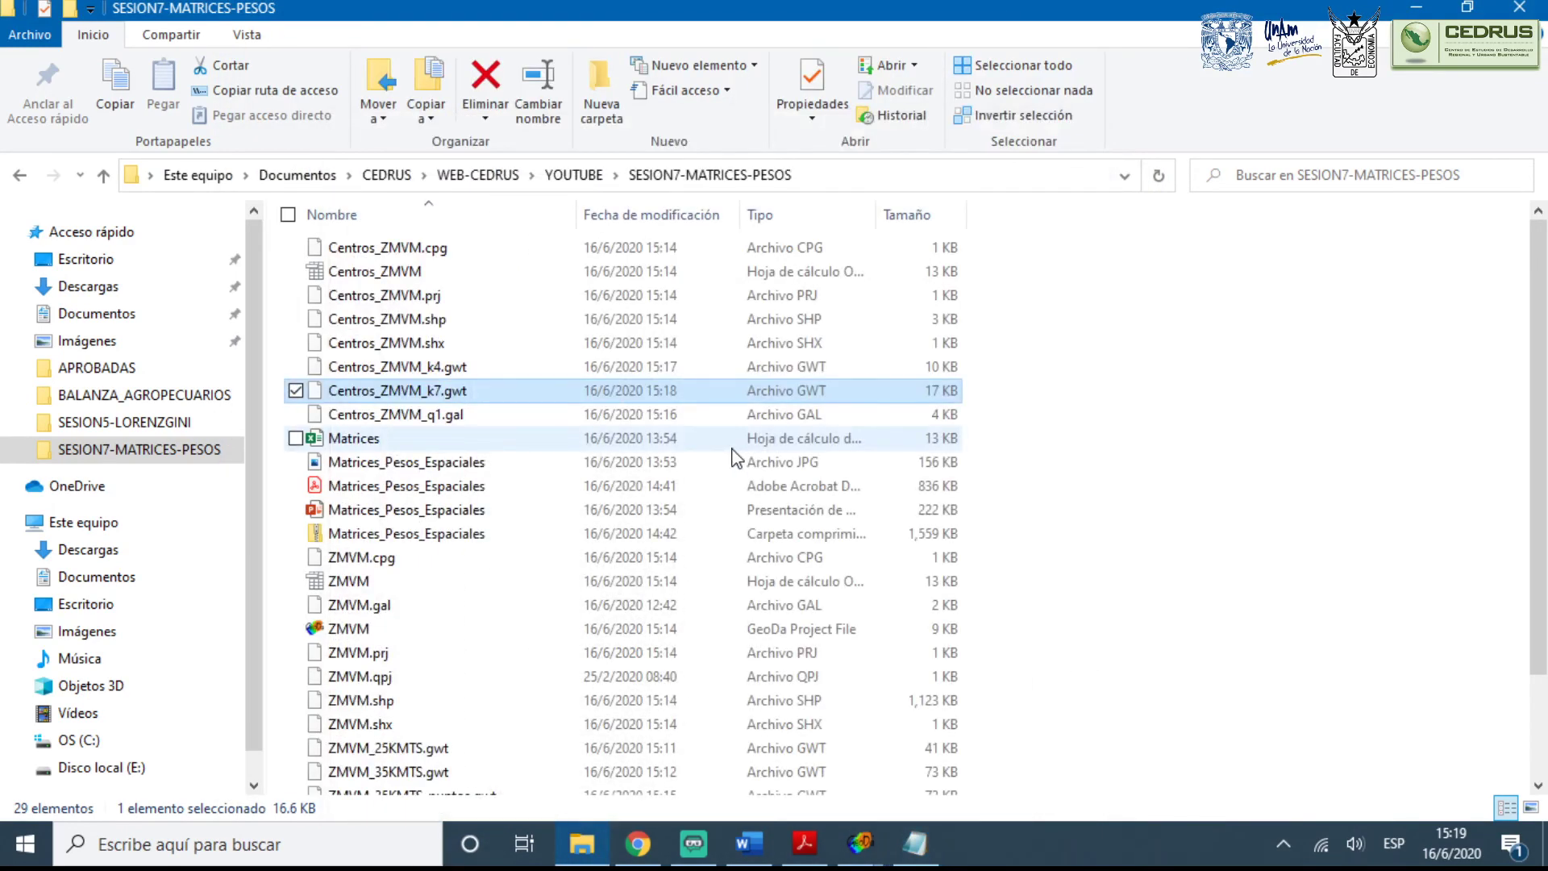
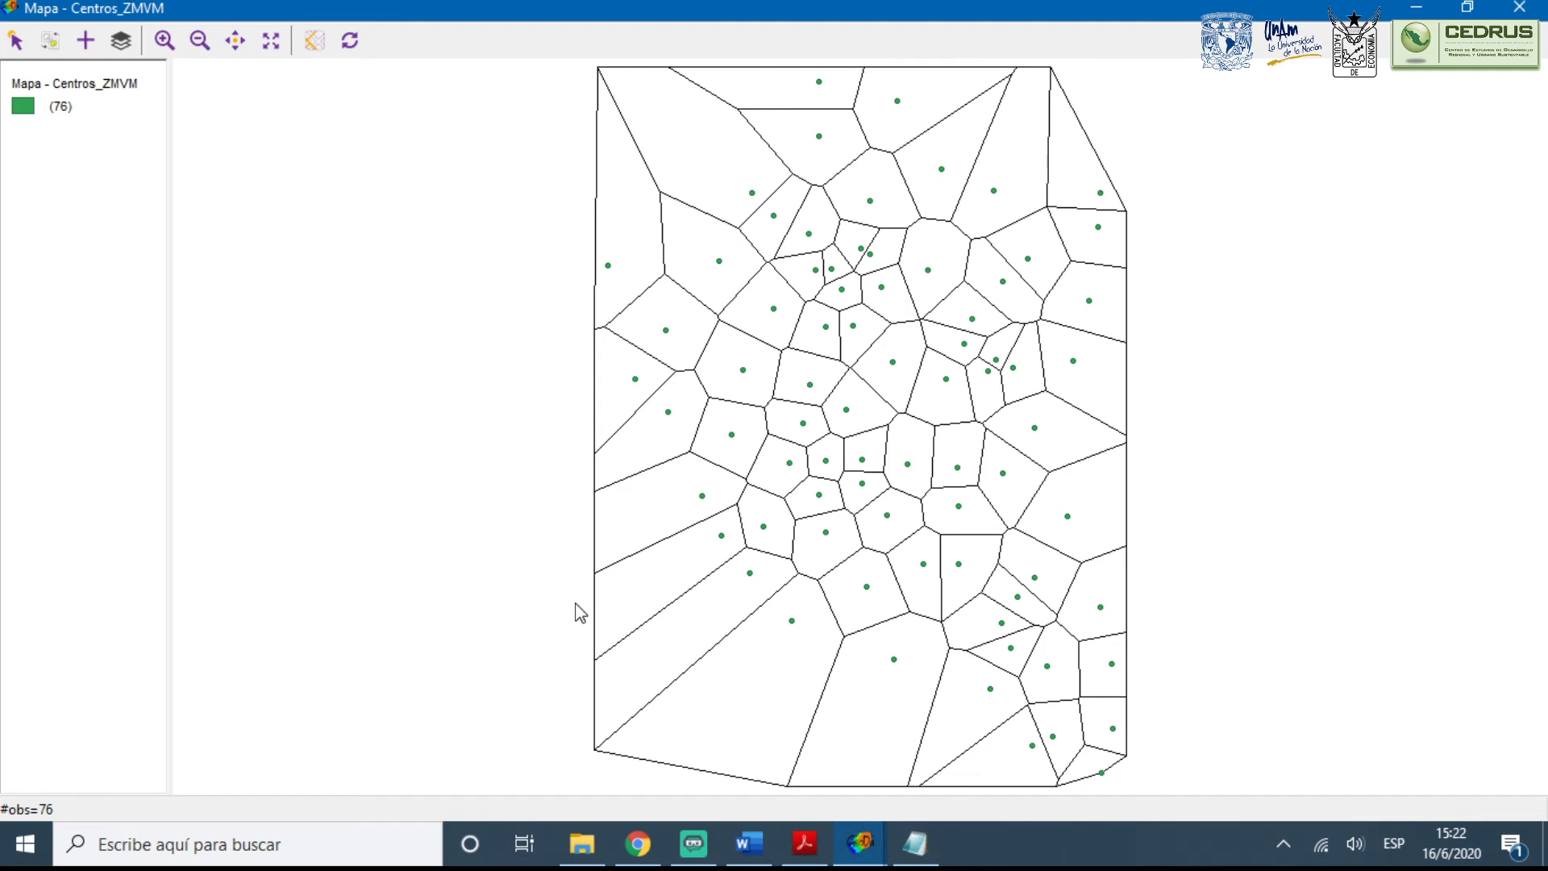
Save the Thiessen polygons of the Centros_ZMVM map as an ESRI Shapefile named Thiessen_ZMVM in the SESION7-MATRICES-PESOS folder, and close the map
right_click(473, 363)
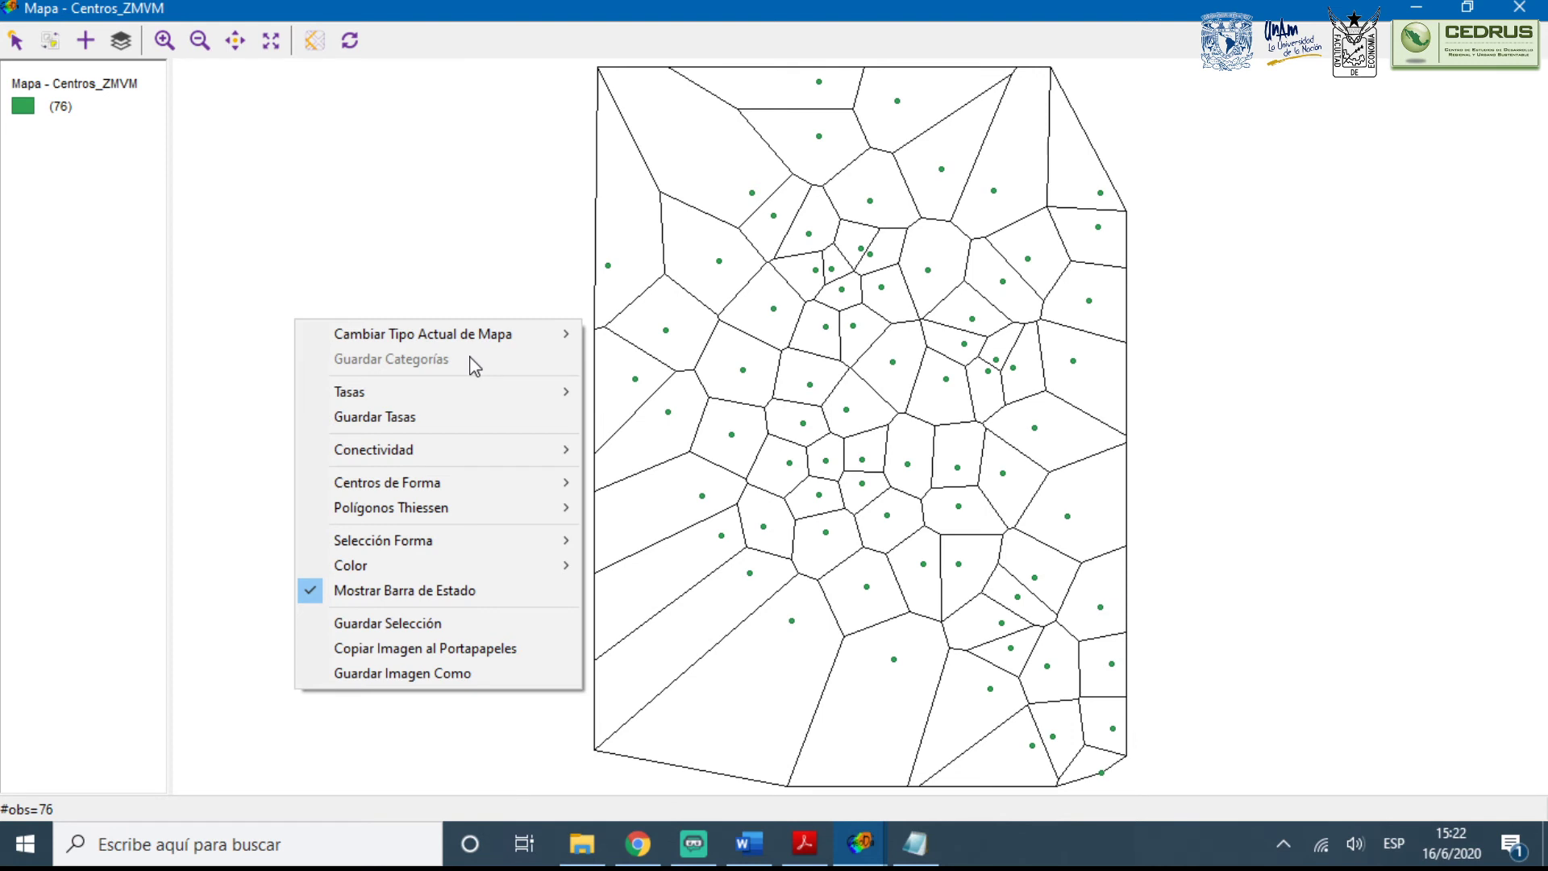
mouse_move(477, 510)
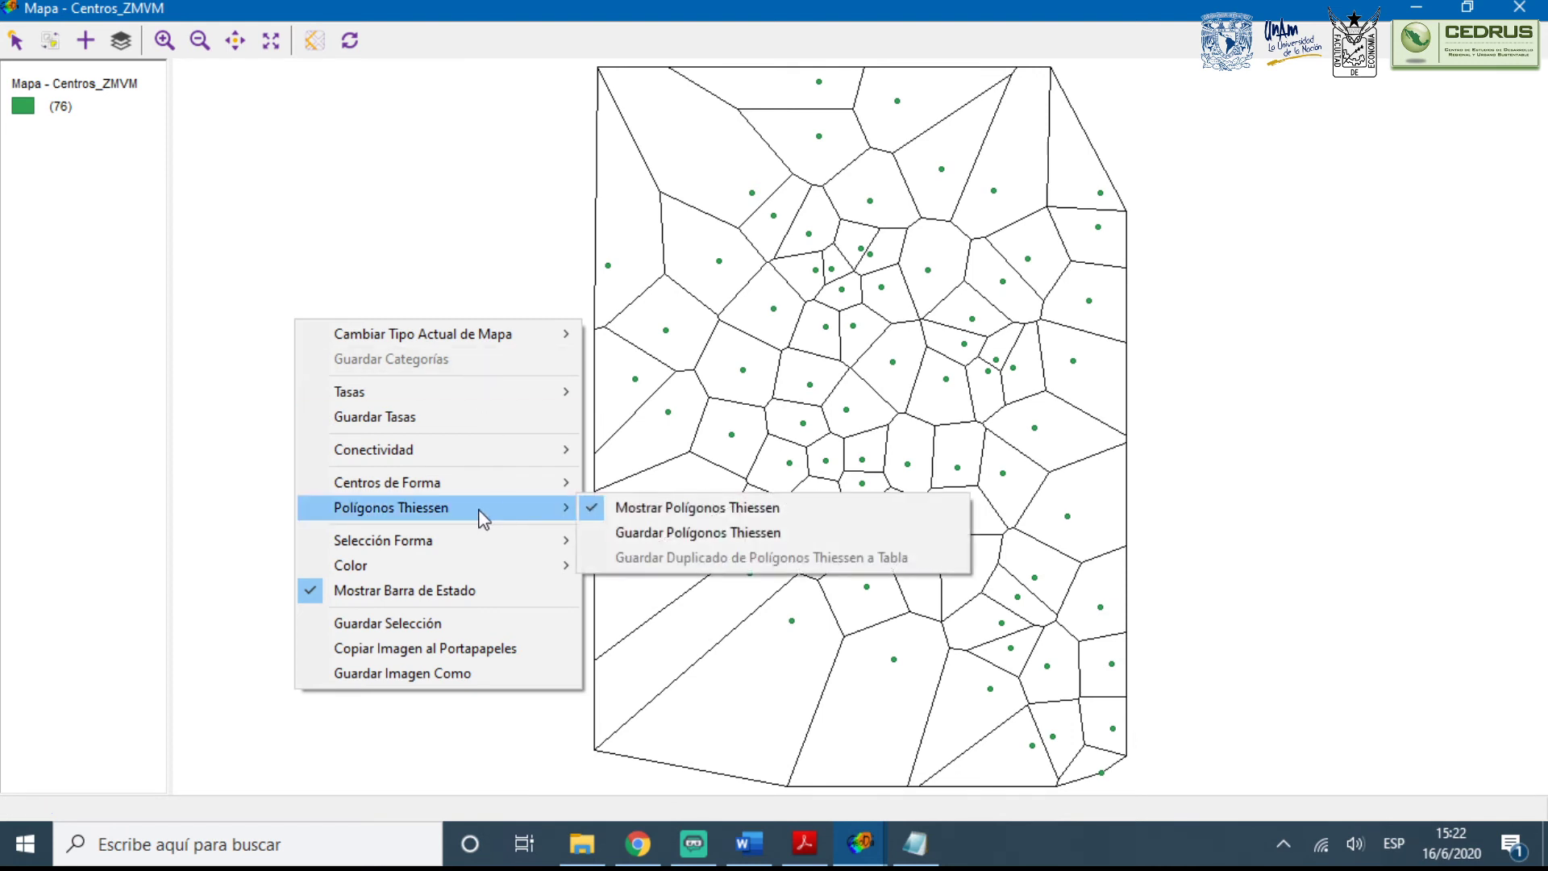
click(698, 535)
click(955, 274)
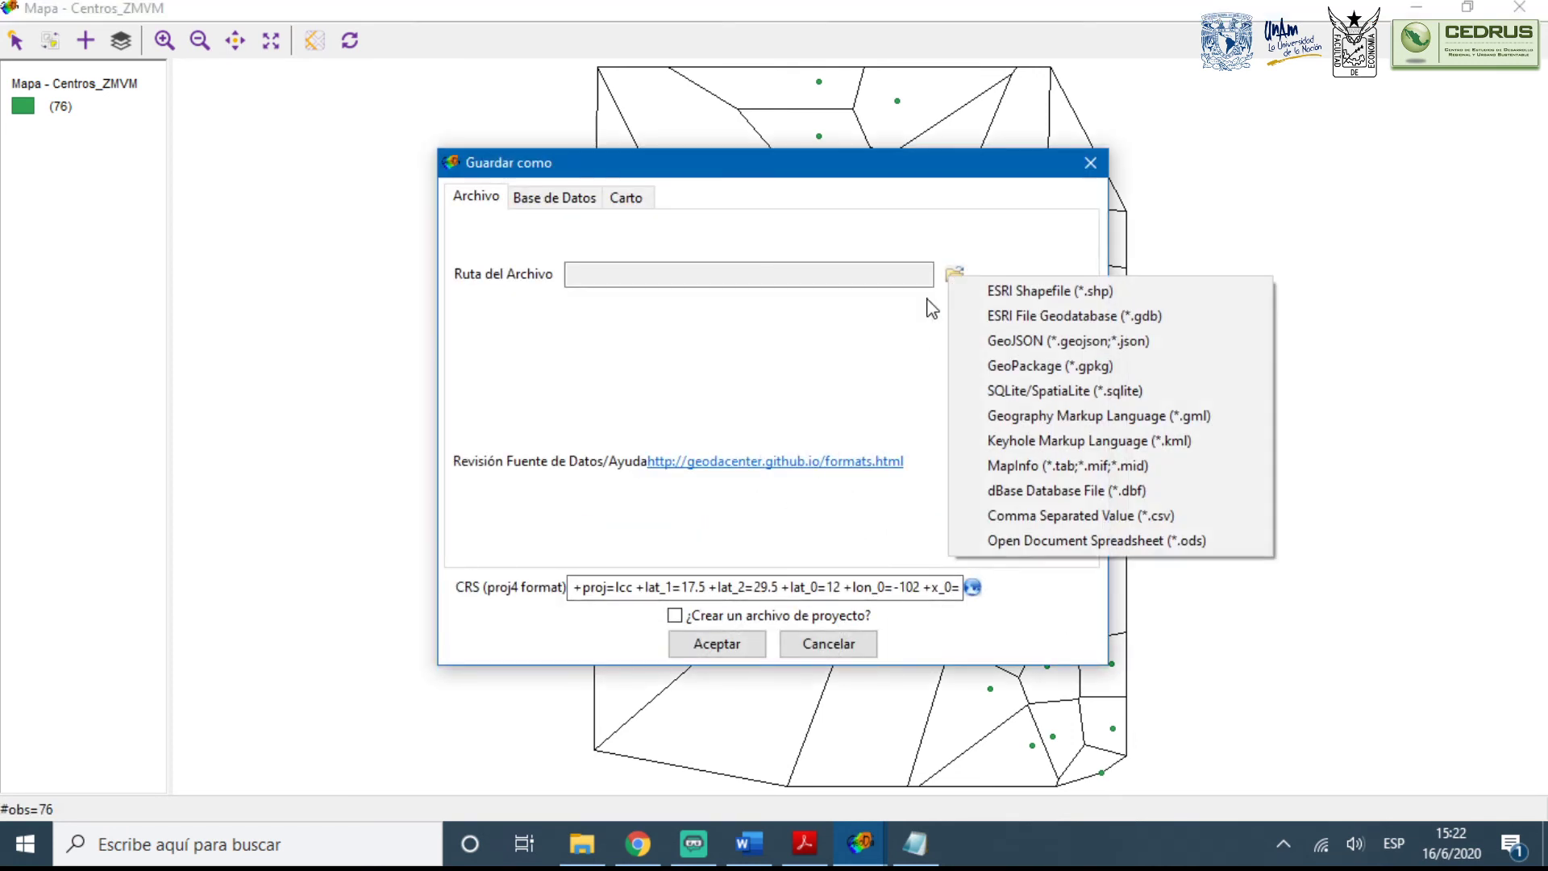
click(994, 291)
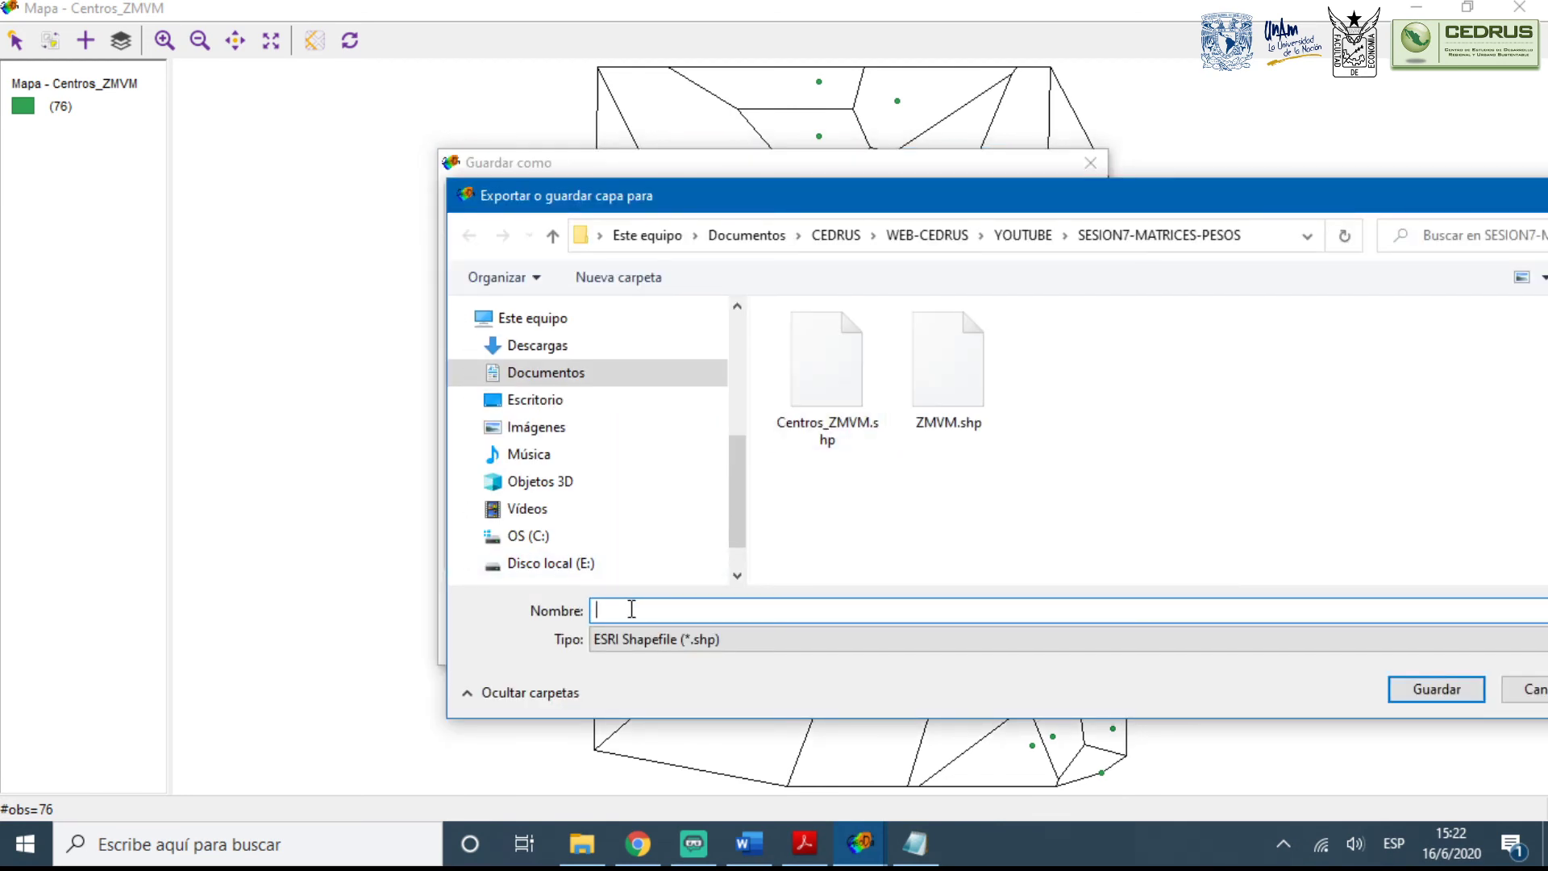
text(Thi)
drag(695, 207, 561, 194)
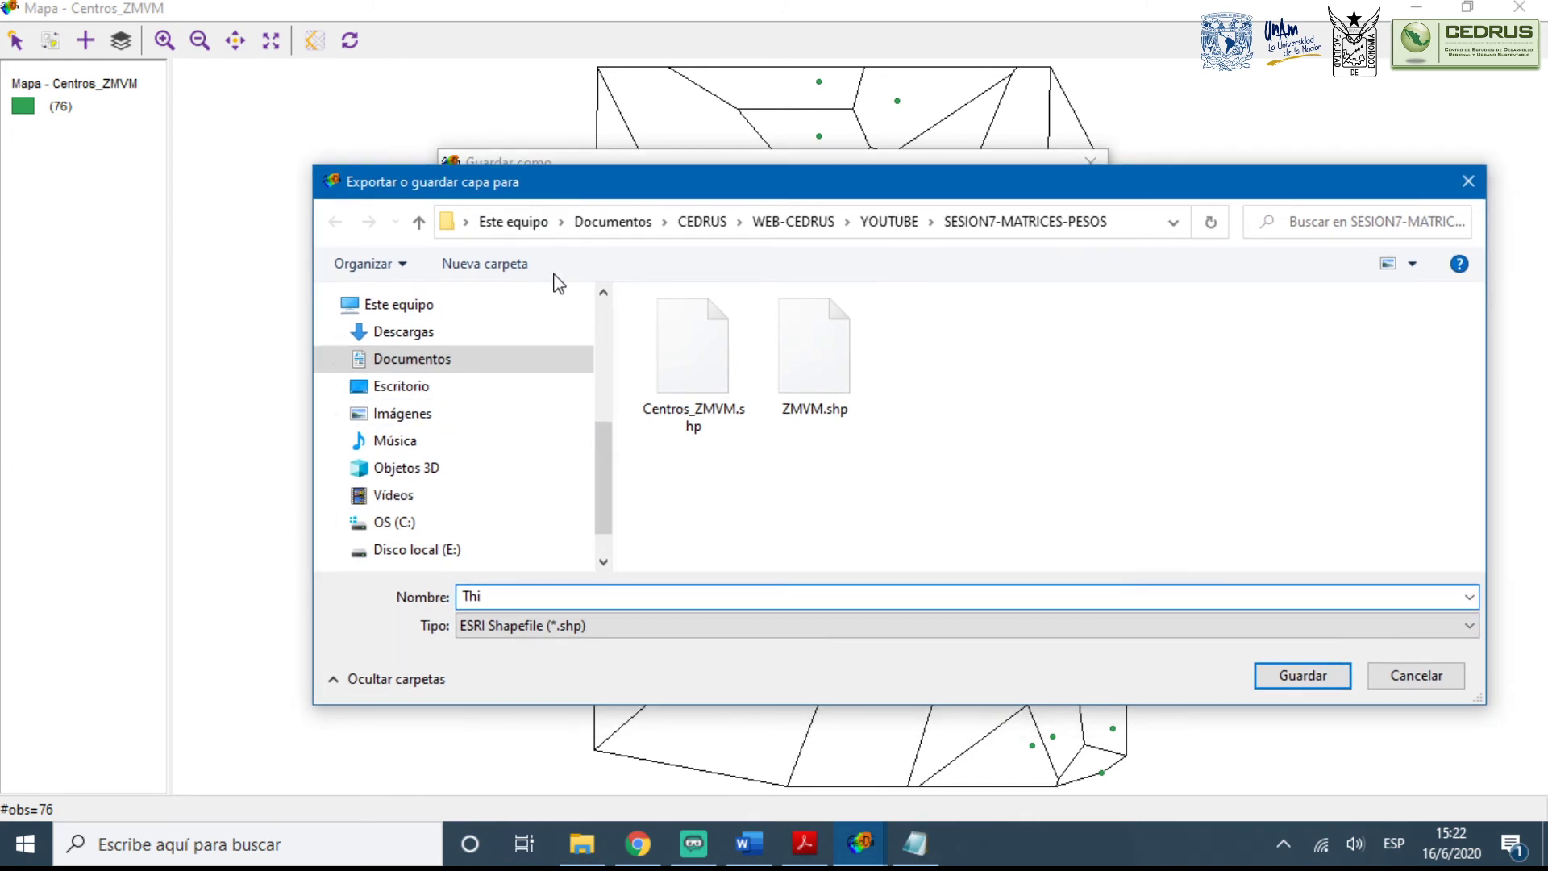
text(essen_ZMVM)
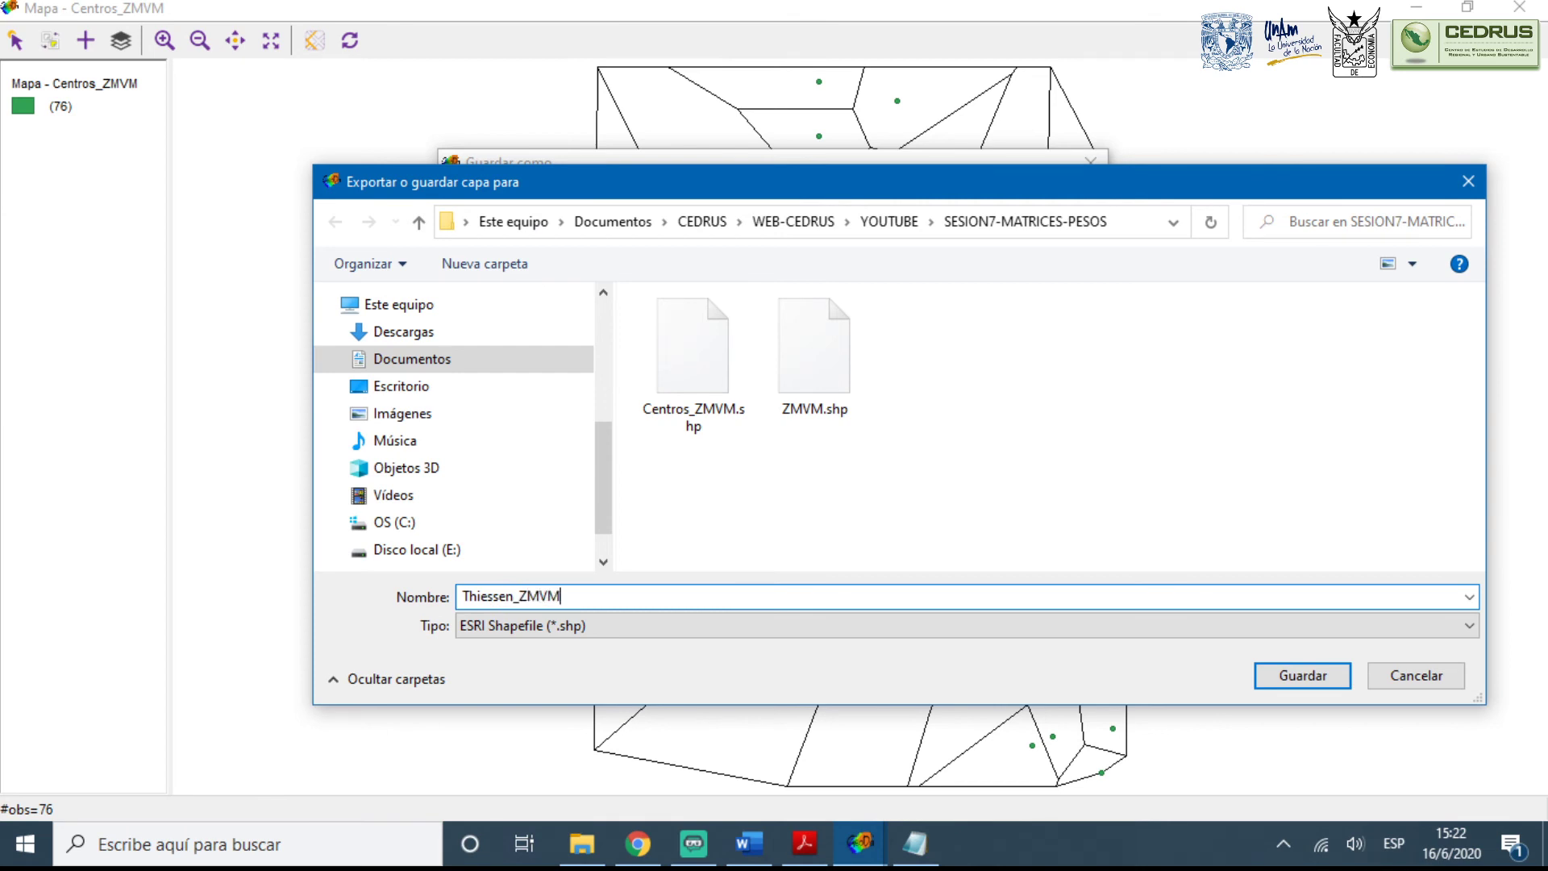
click(1305, 677)
click(720, 645)
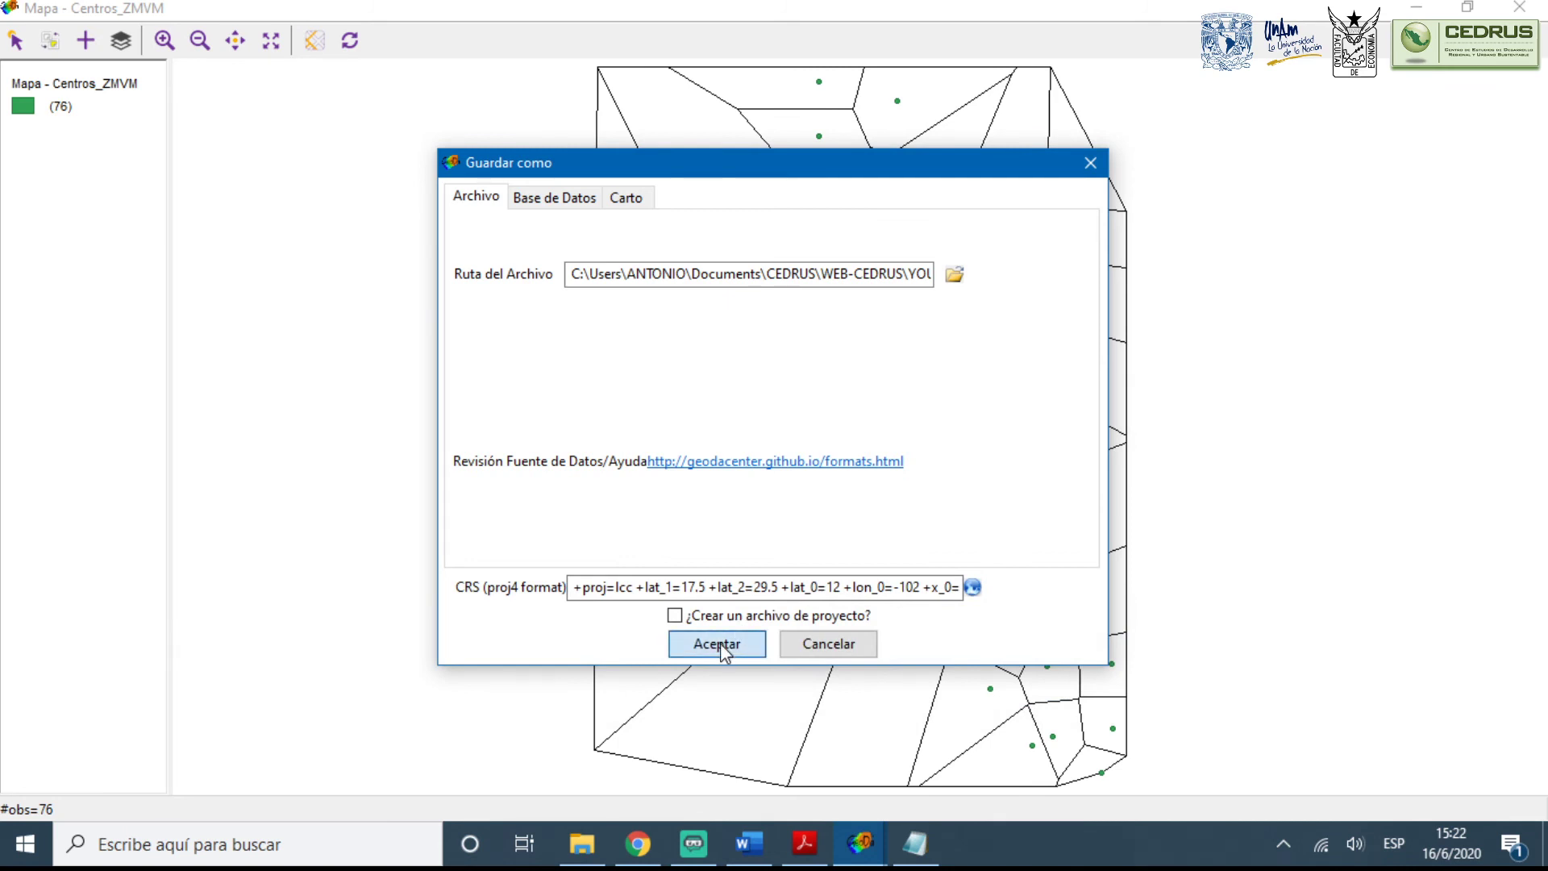
click(911, 421)
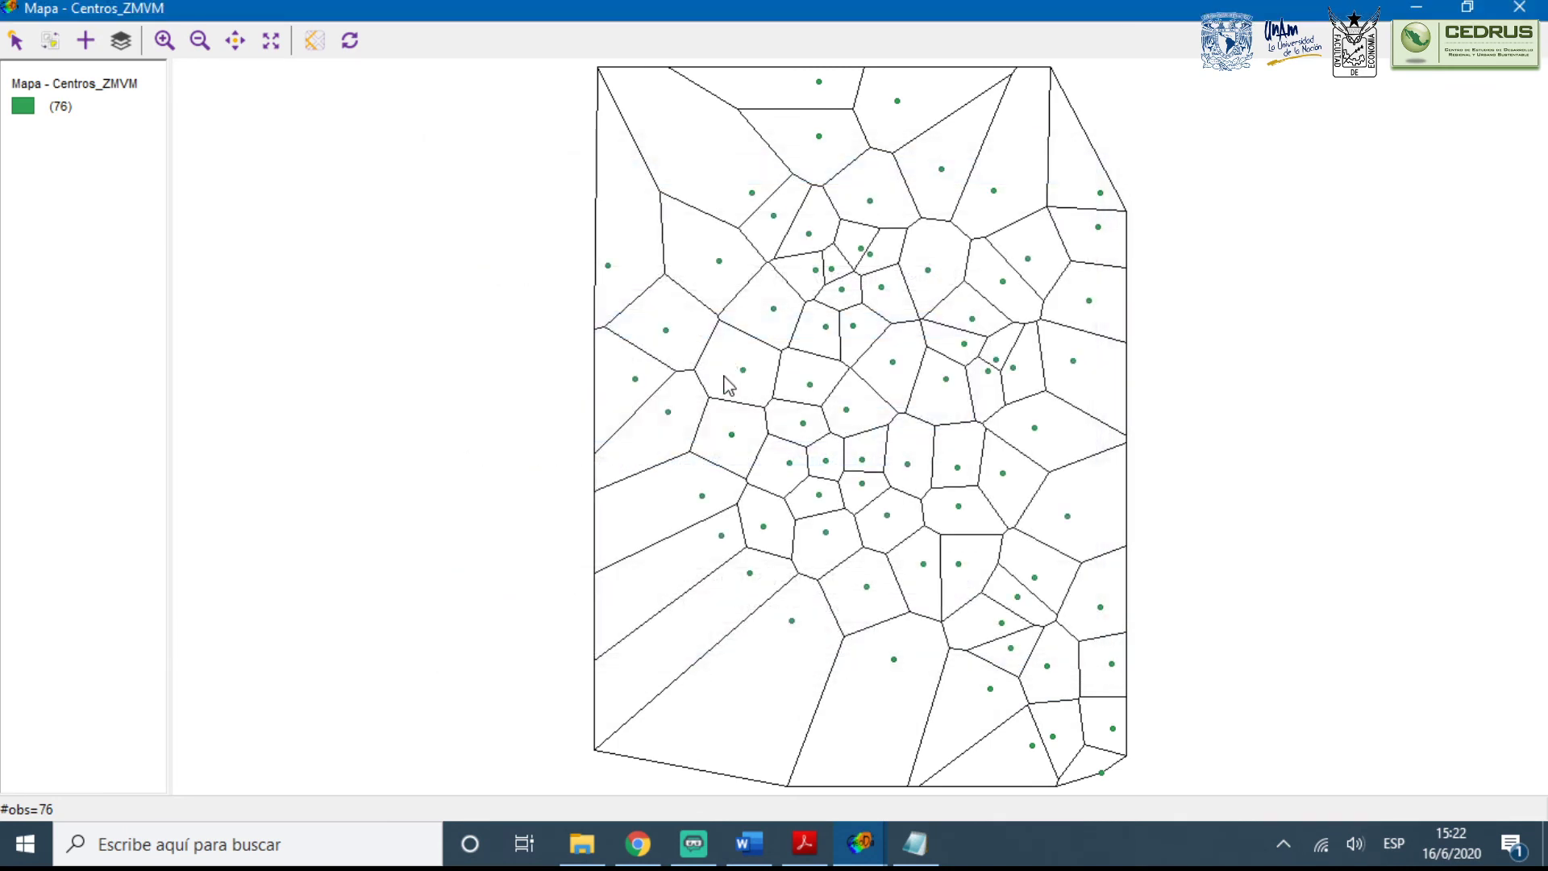
click(1520, 7)
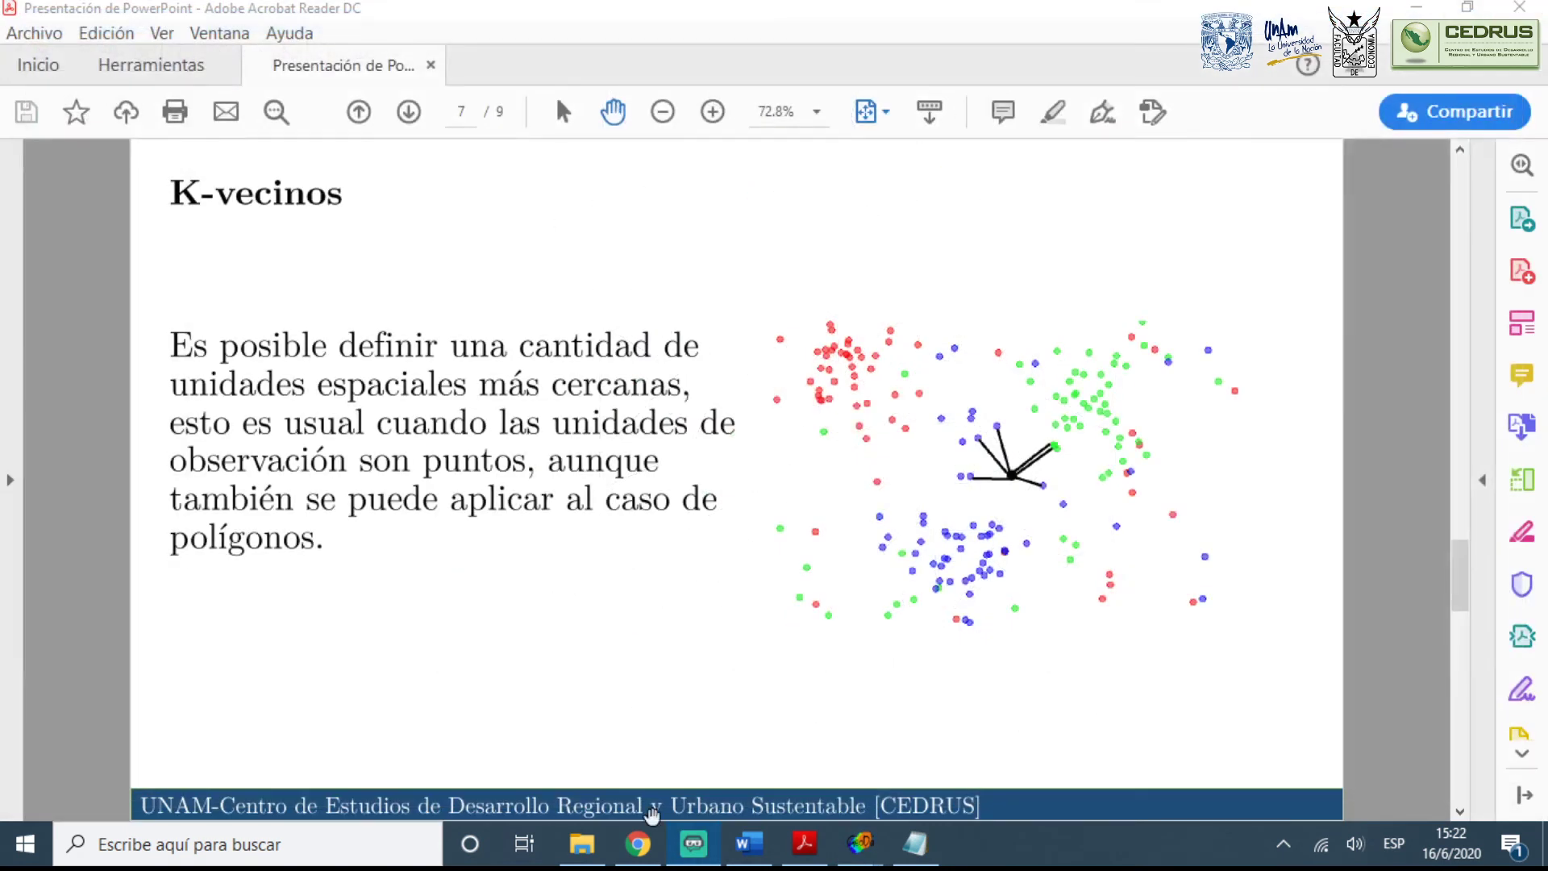
Switch to GeoDa, dismiss the weights file creation and Gestor de pesos windows, and close the Centros_ZMVM project
mouse_move(882, 852)
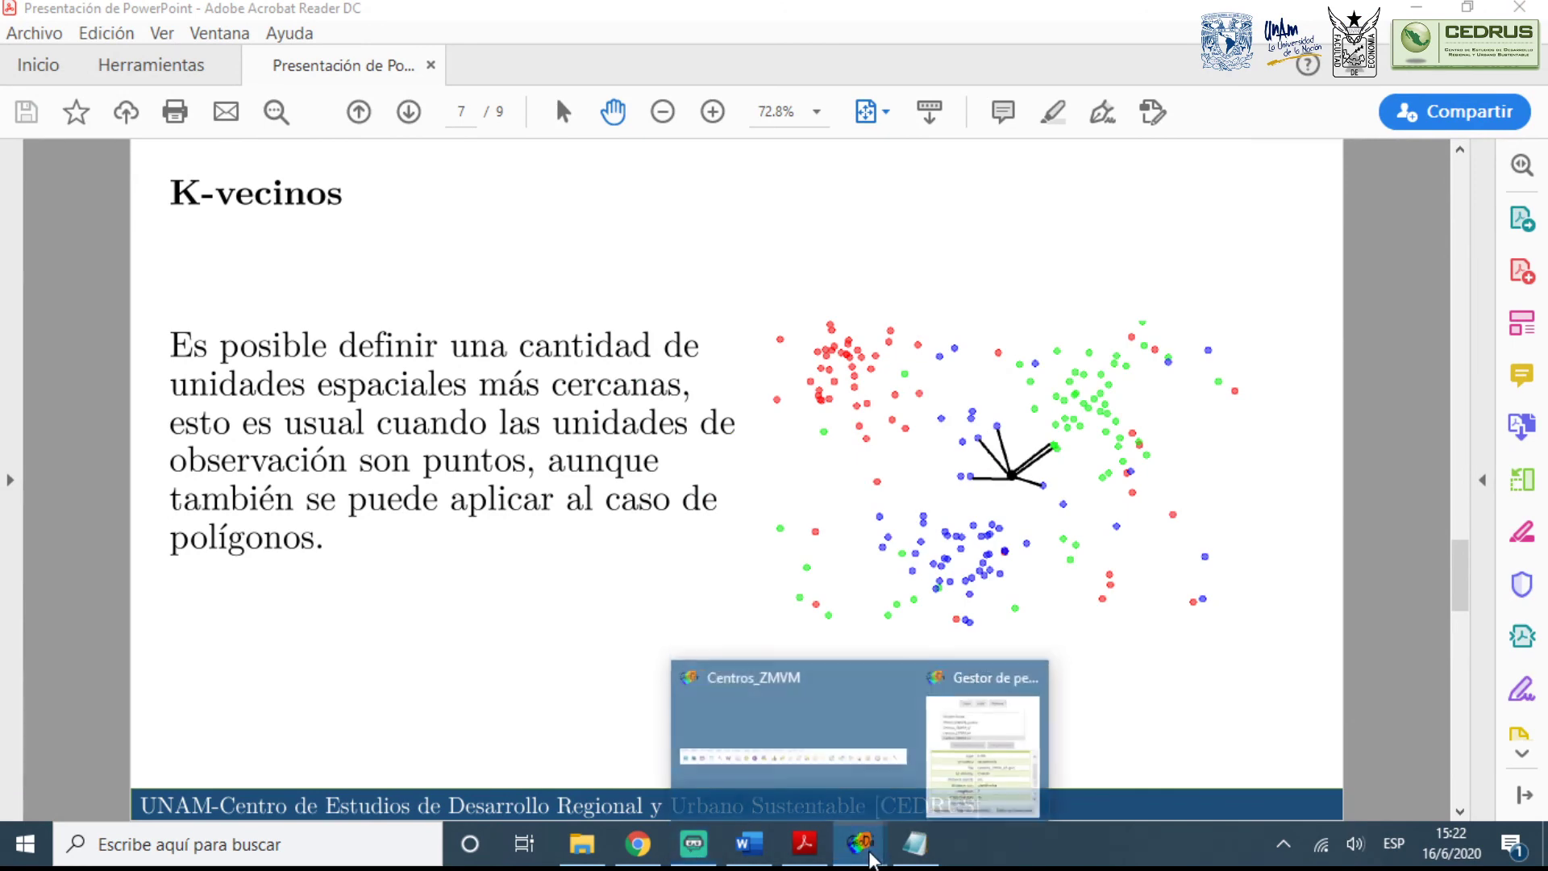
click(847, 746)
click(979, 738)
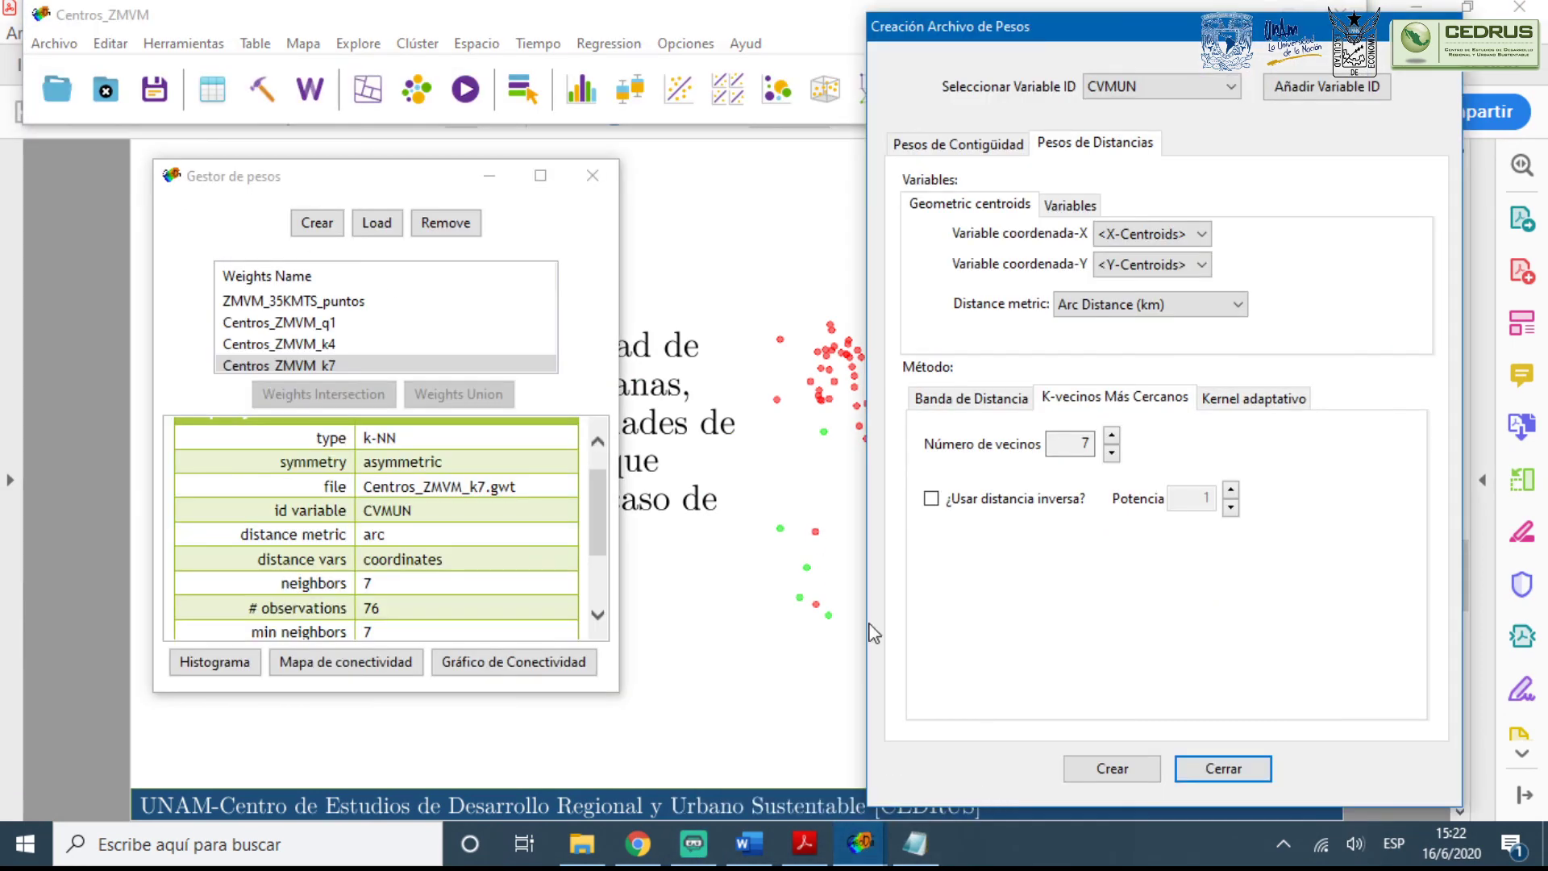
click(1443, 25)
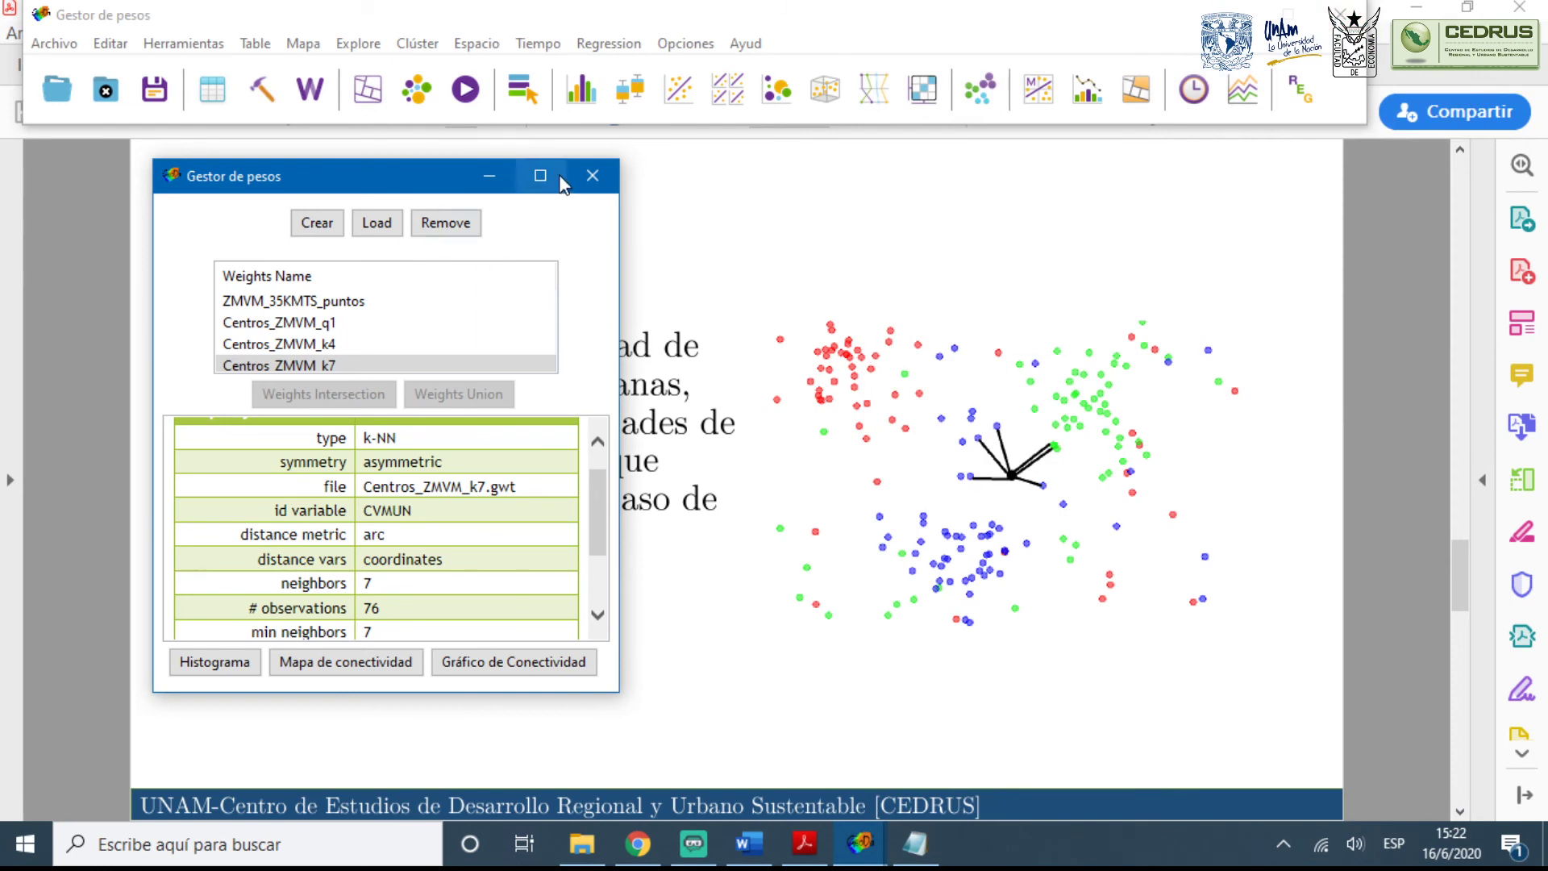
click(593, 175)
click(106, 89)
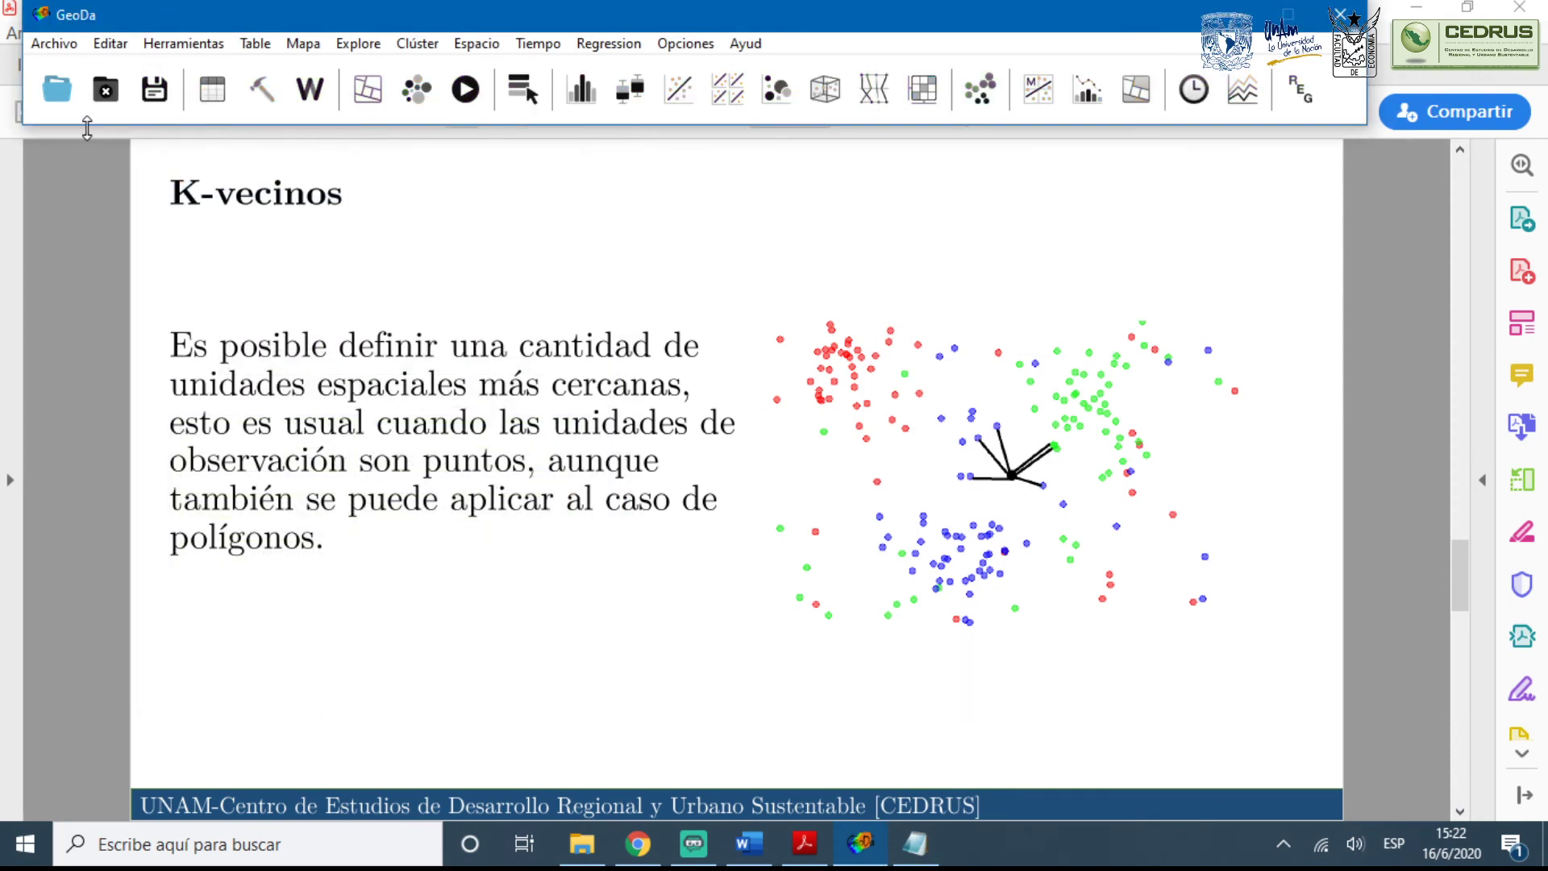
Open the ESRI Shapefile Thiessen_ZMVM.shp from the SESION7-MATRICES-PESOS folder and move its map clear of the main window
click(69, 94)
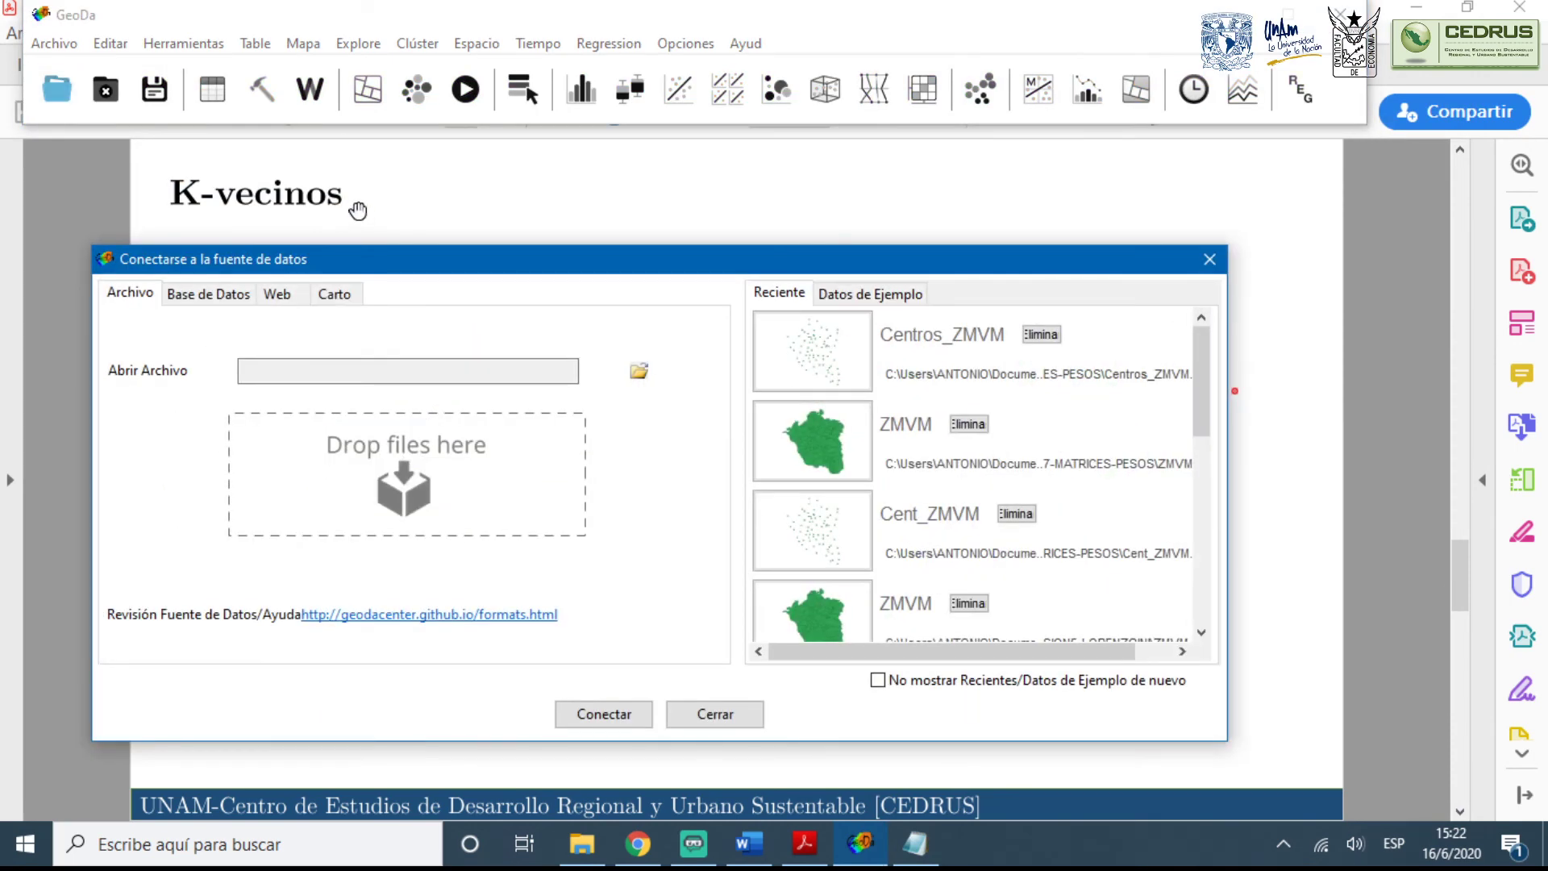
drag(349, 263, 331, 199)
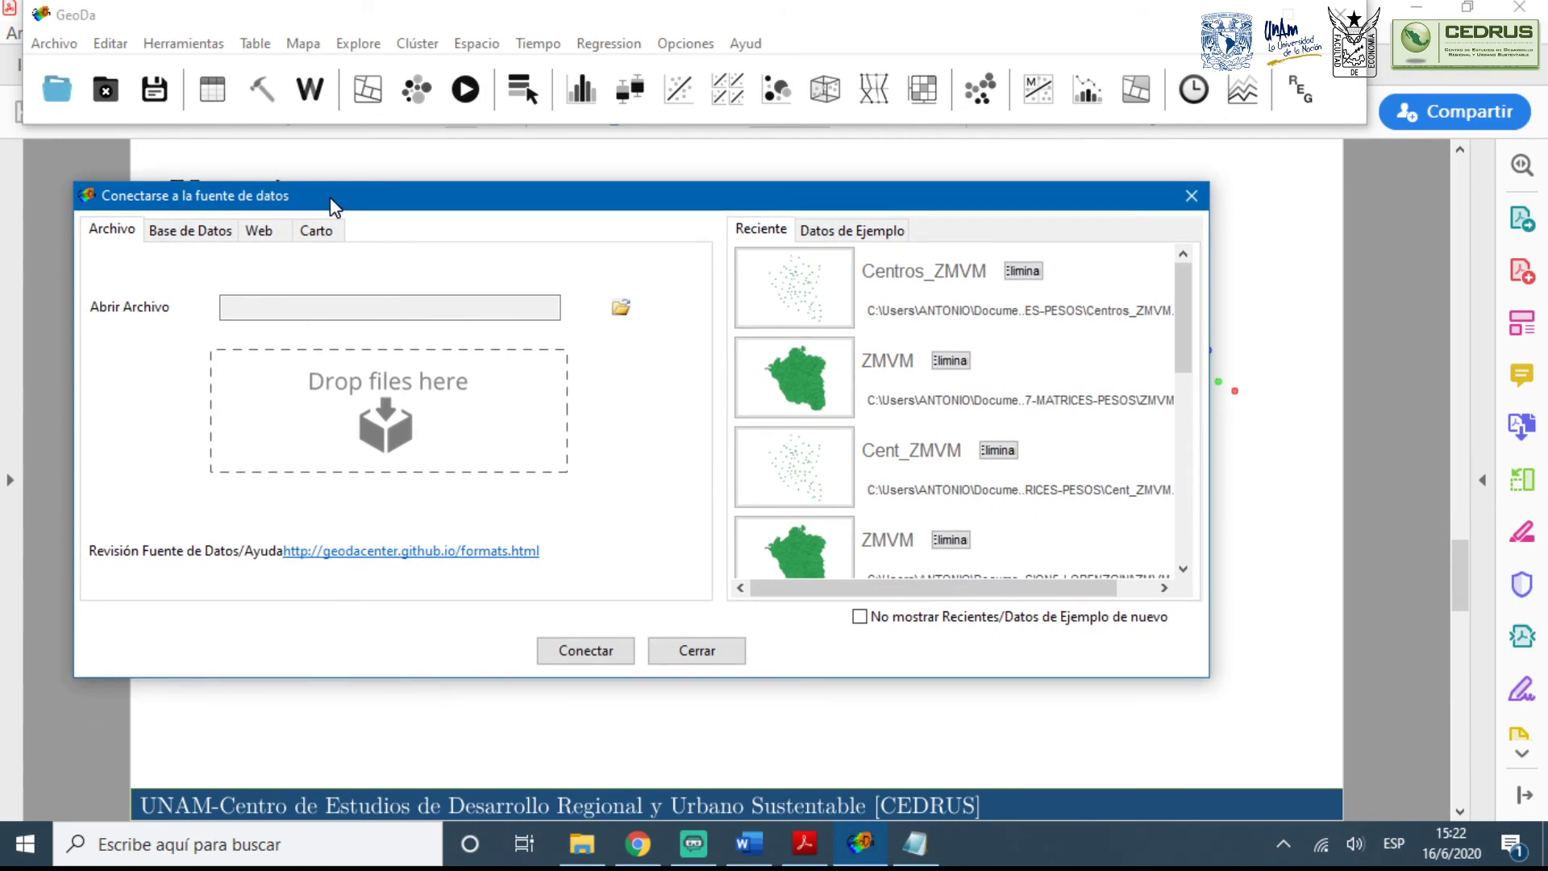
click(620, 307)
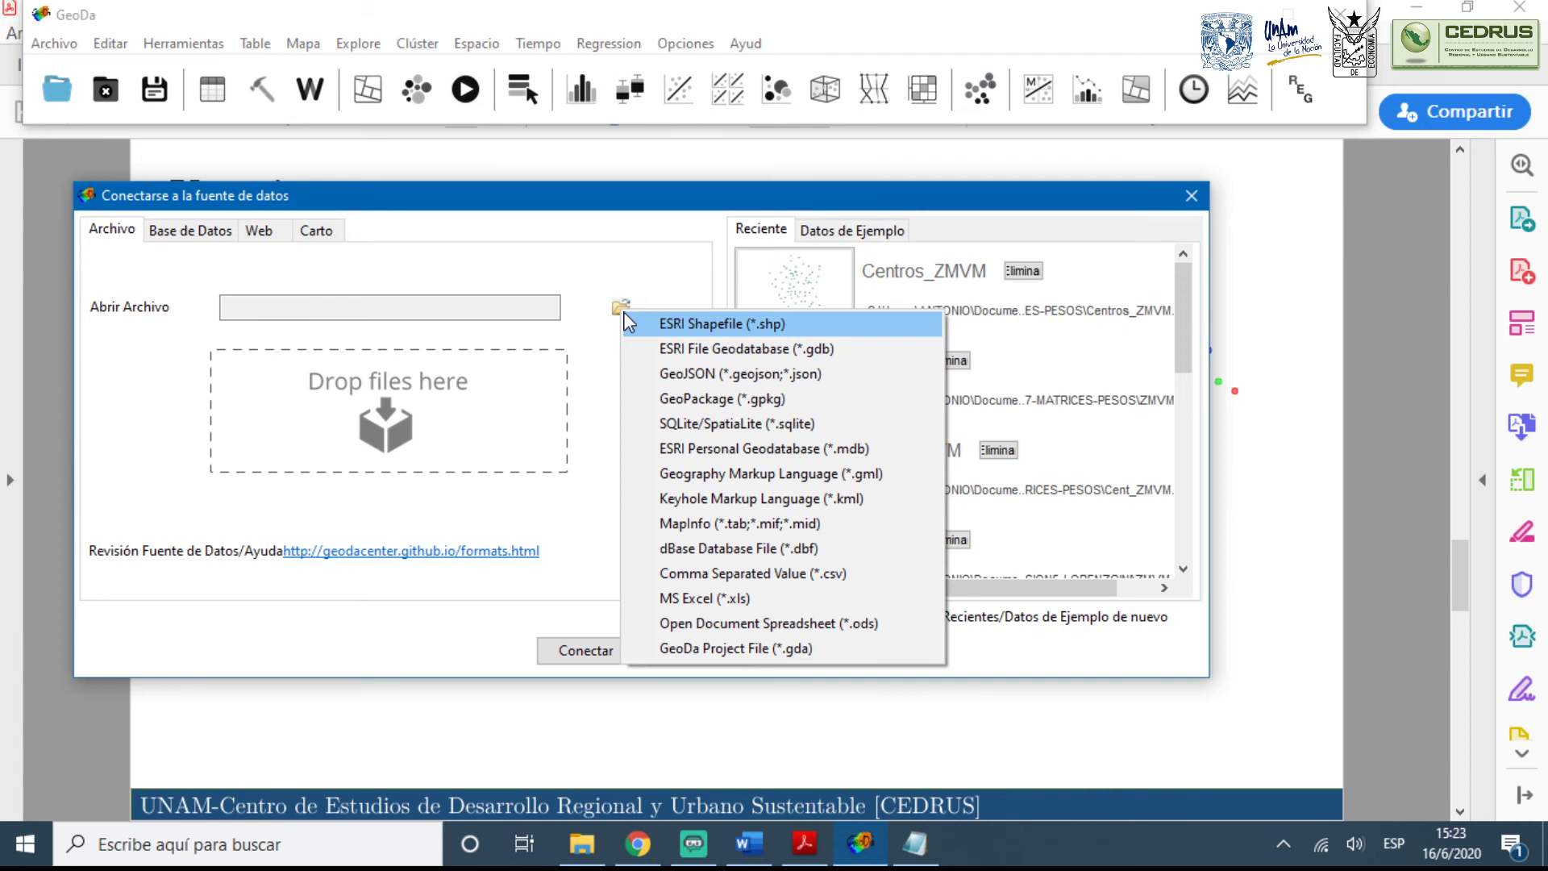
click(679, 323)
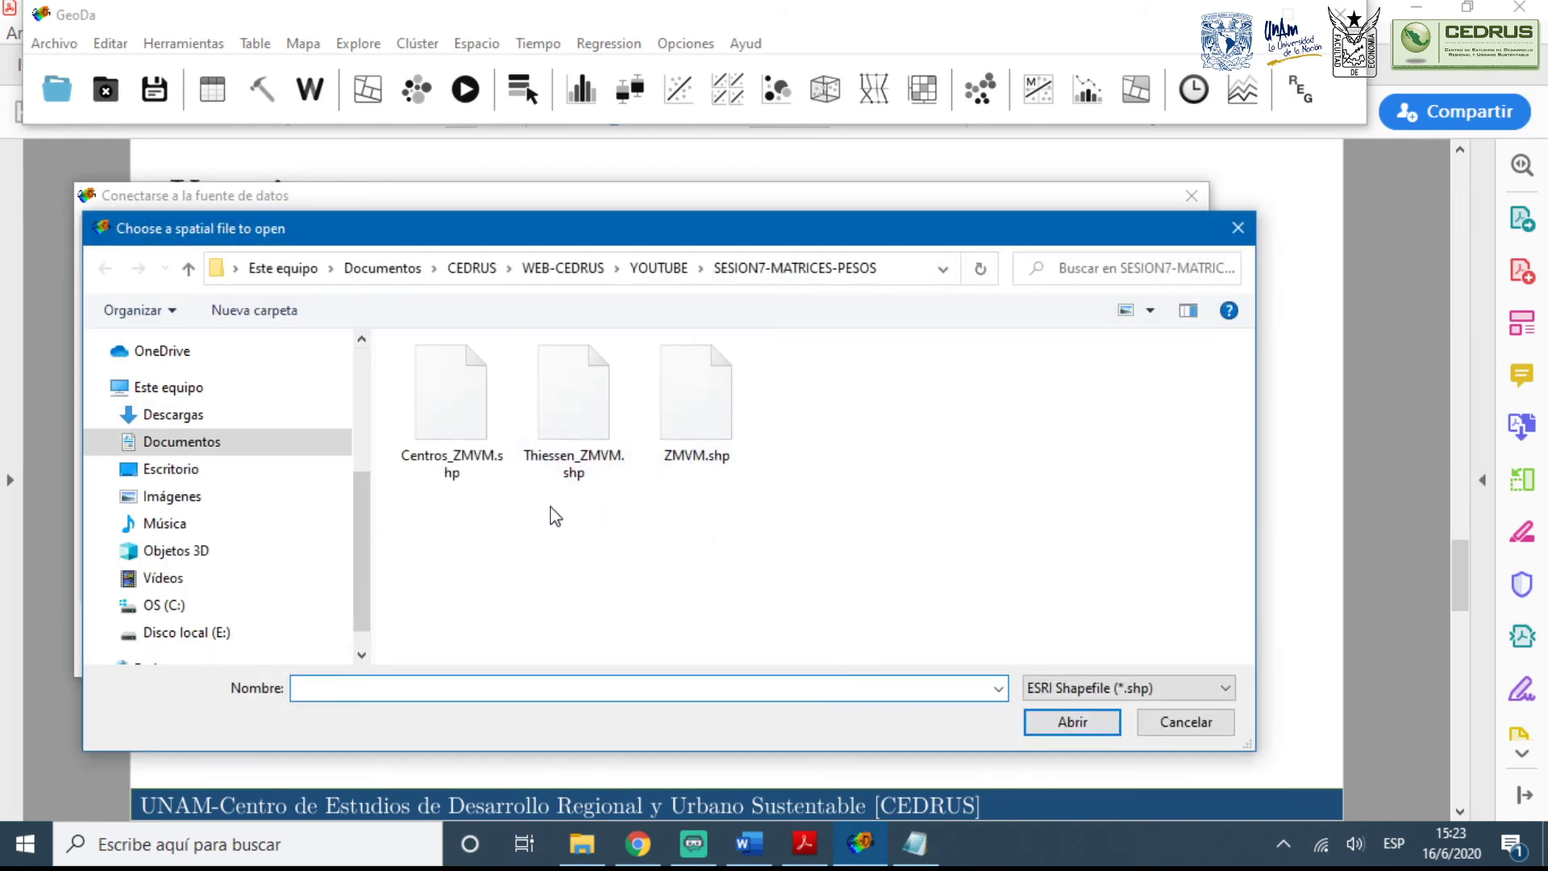
double_click(574, 399)
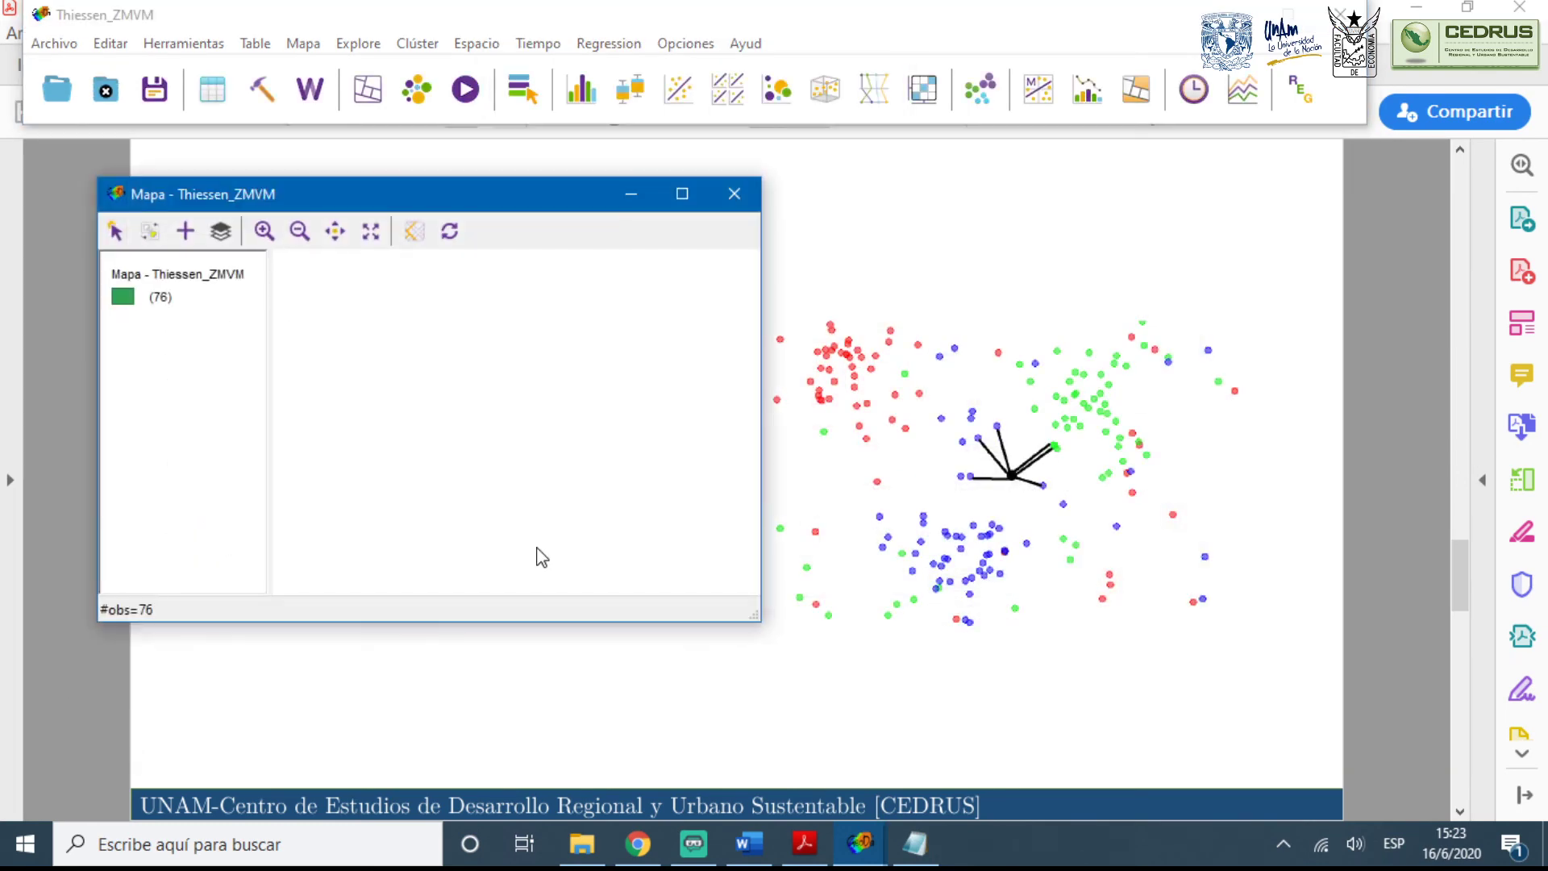
drag(425, 197, 371, 174)
click(249, 8)
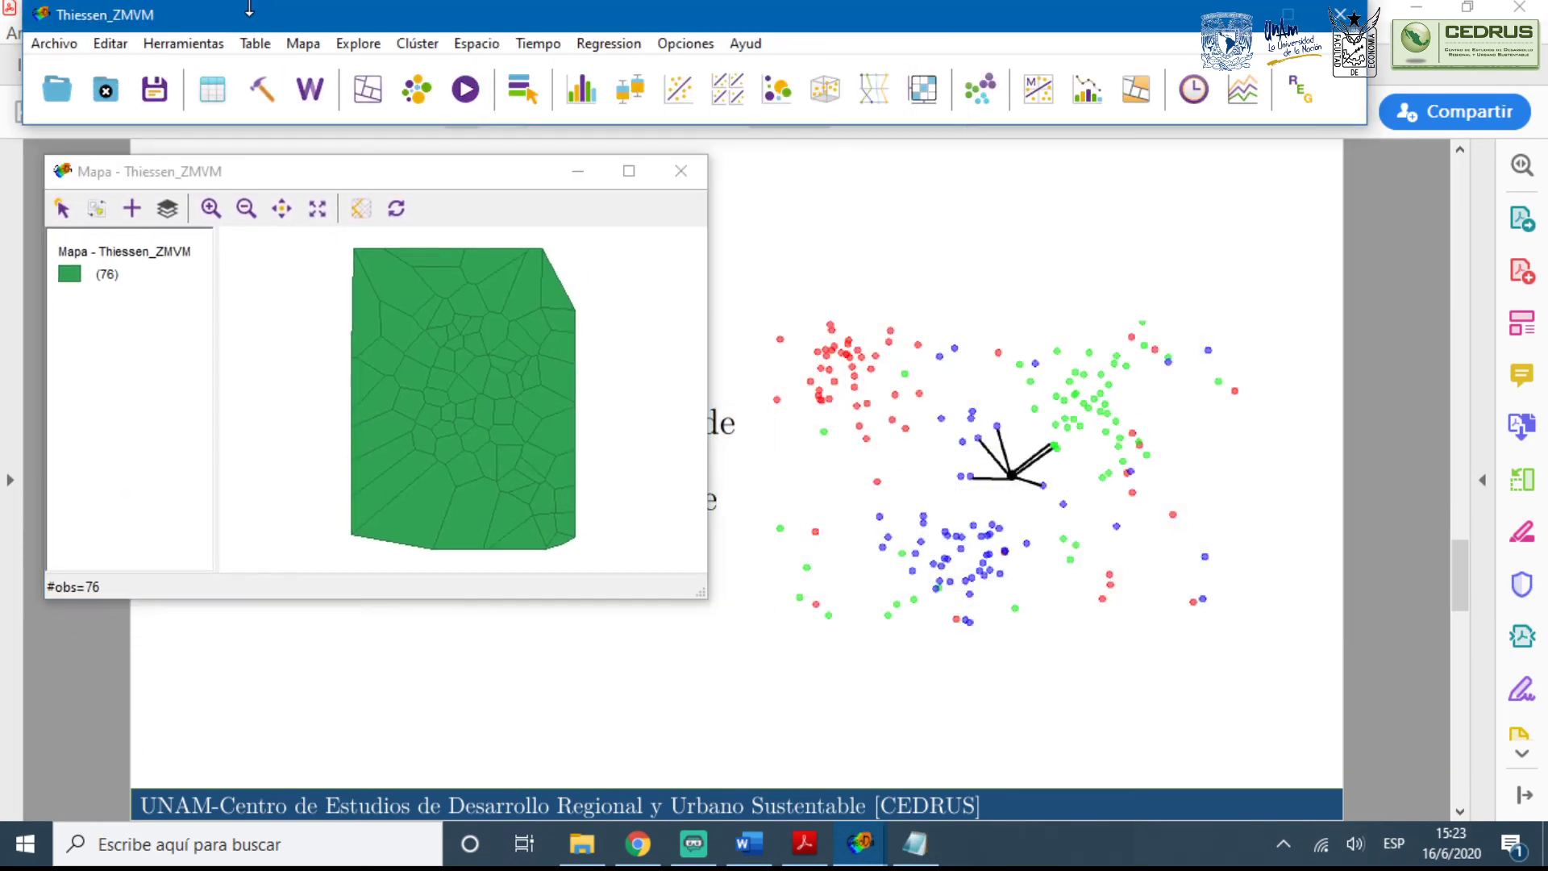
Start a new weights file for Thiessen_ZMVM with CVMUN as the ID variable and first-order queen contiguity
click(201, 53)
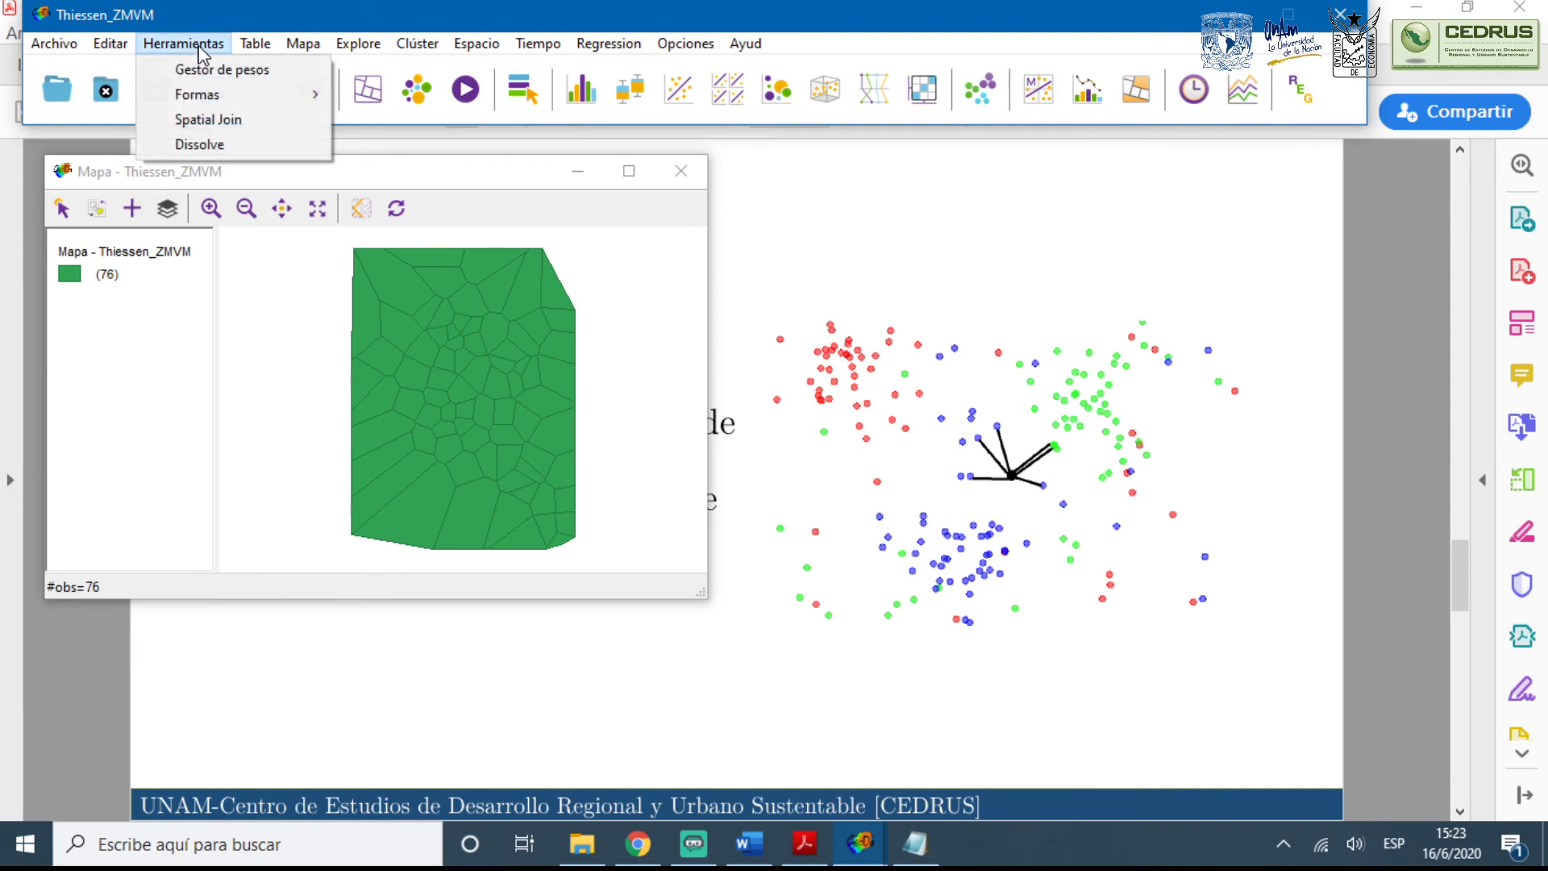
click(209, 71)
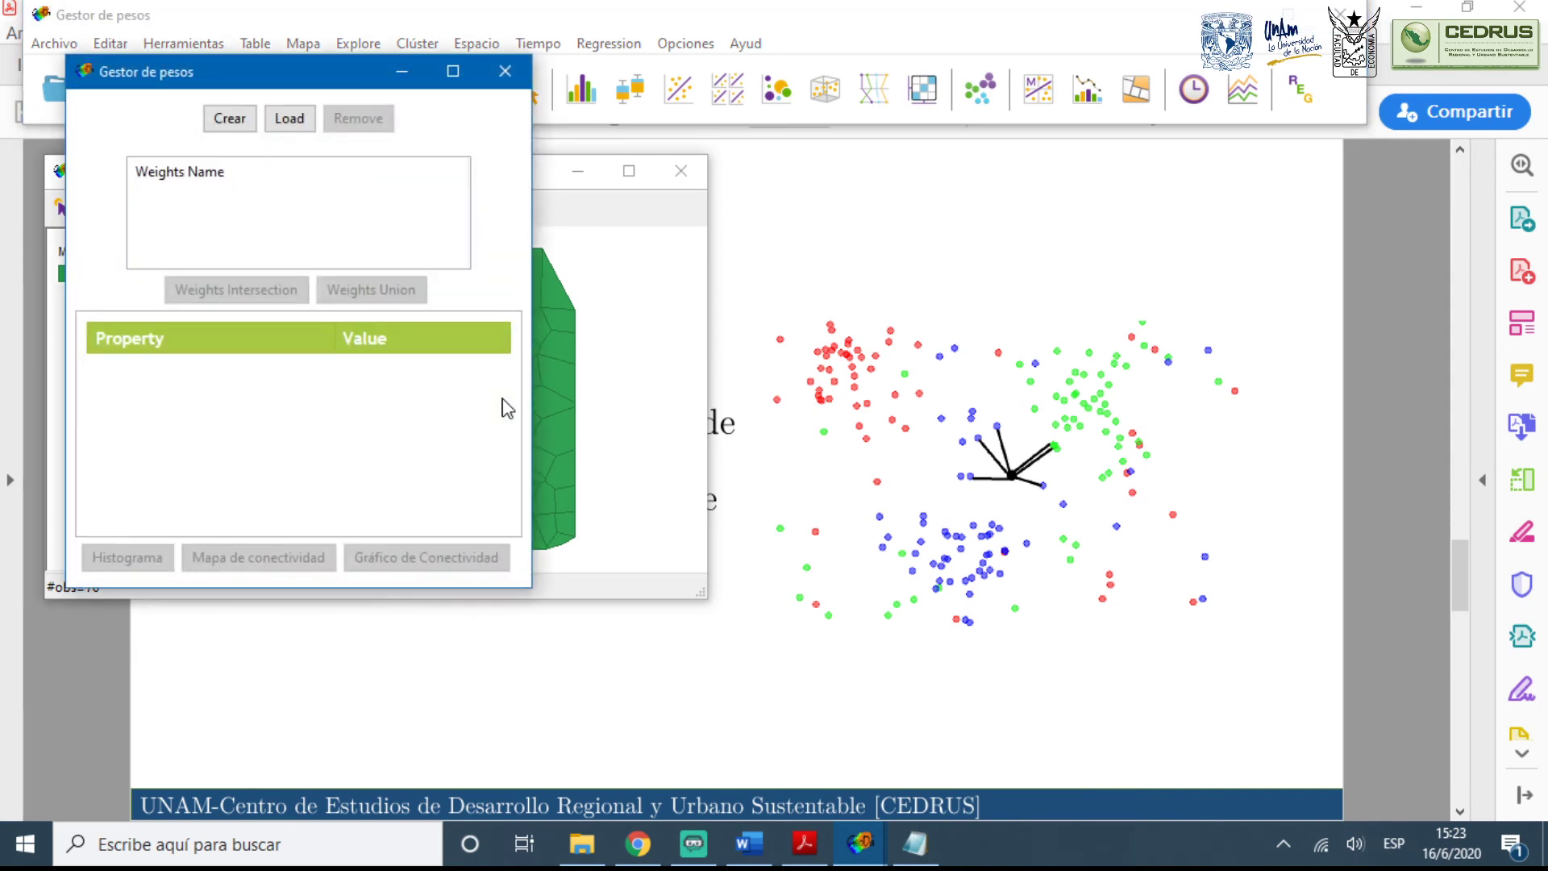
click(641, 156)
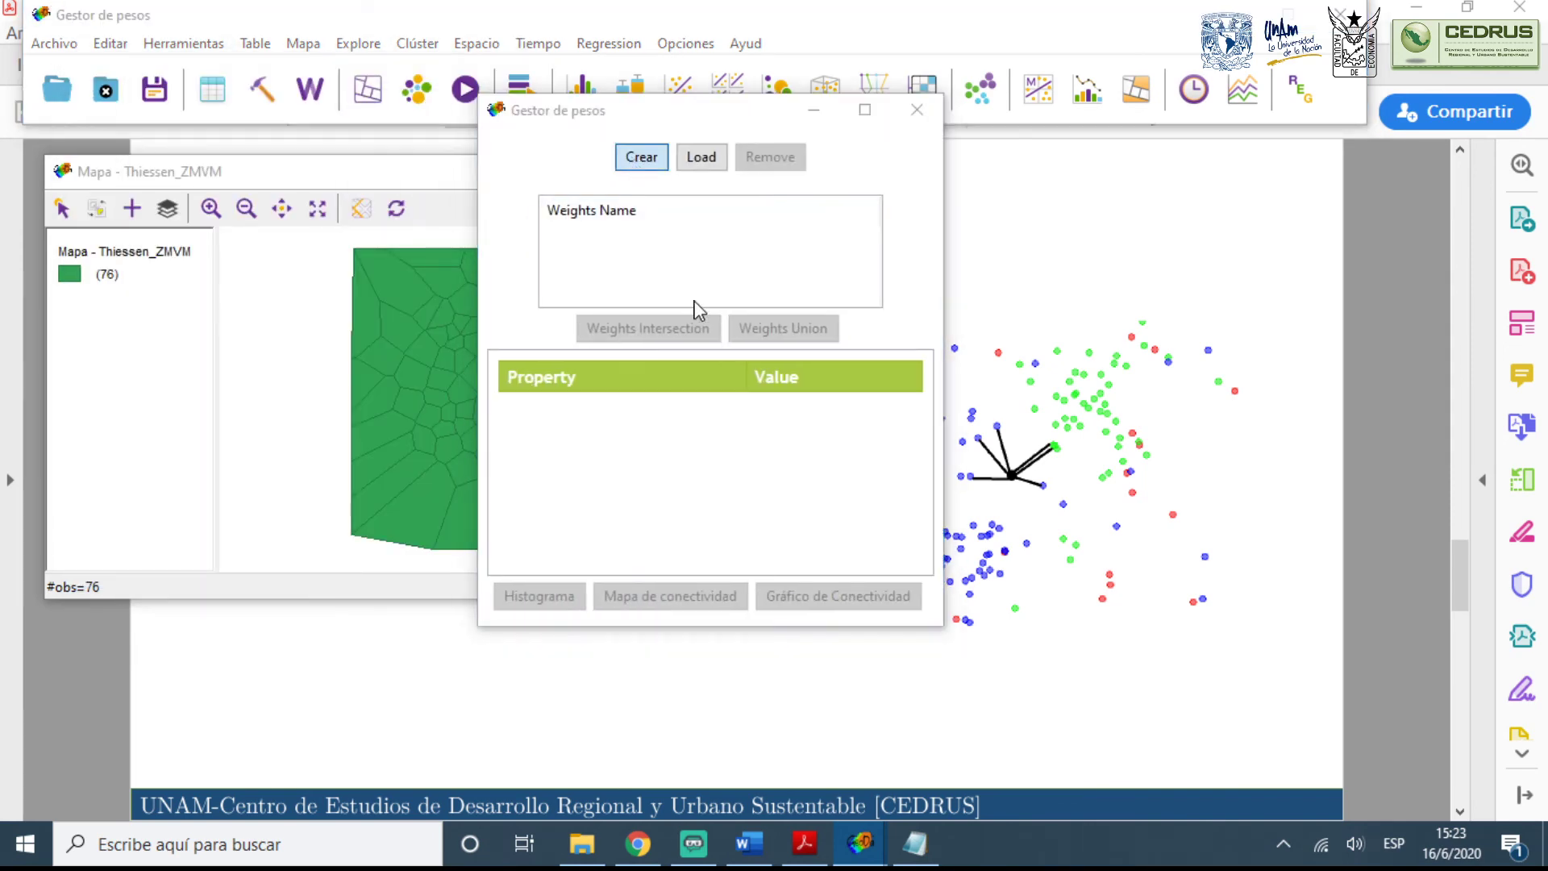
click(776, 83)
click(710, 155)
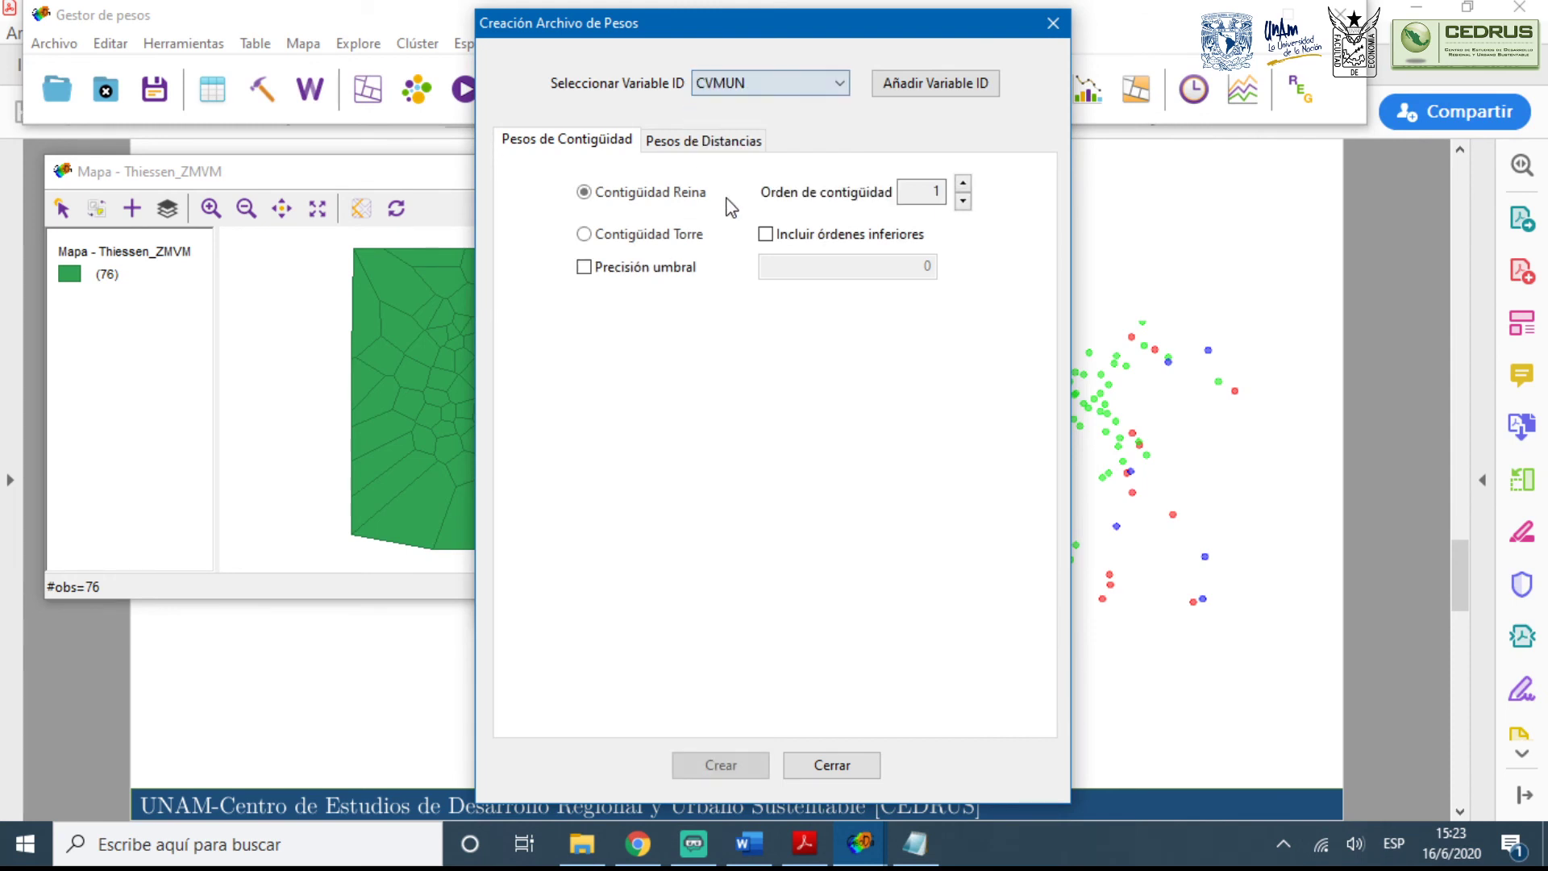
click(710, 143)
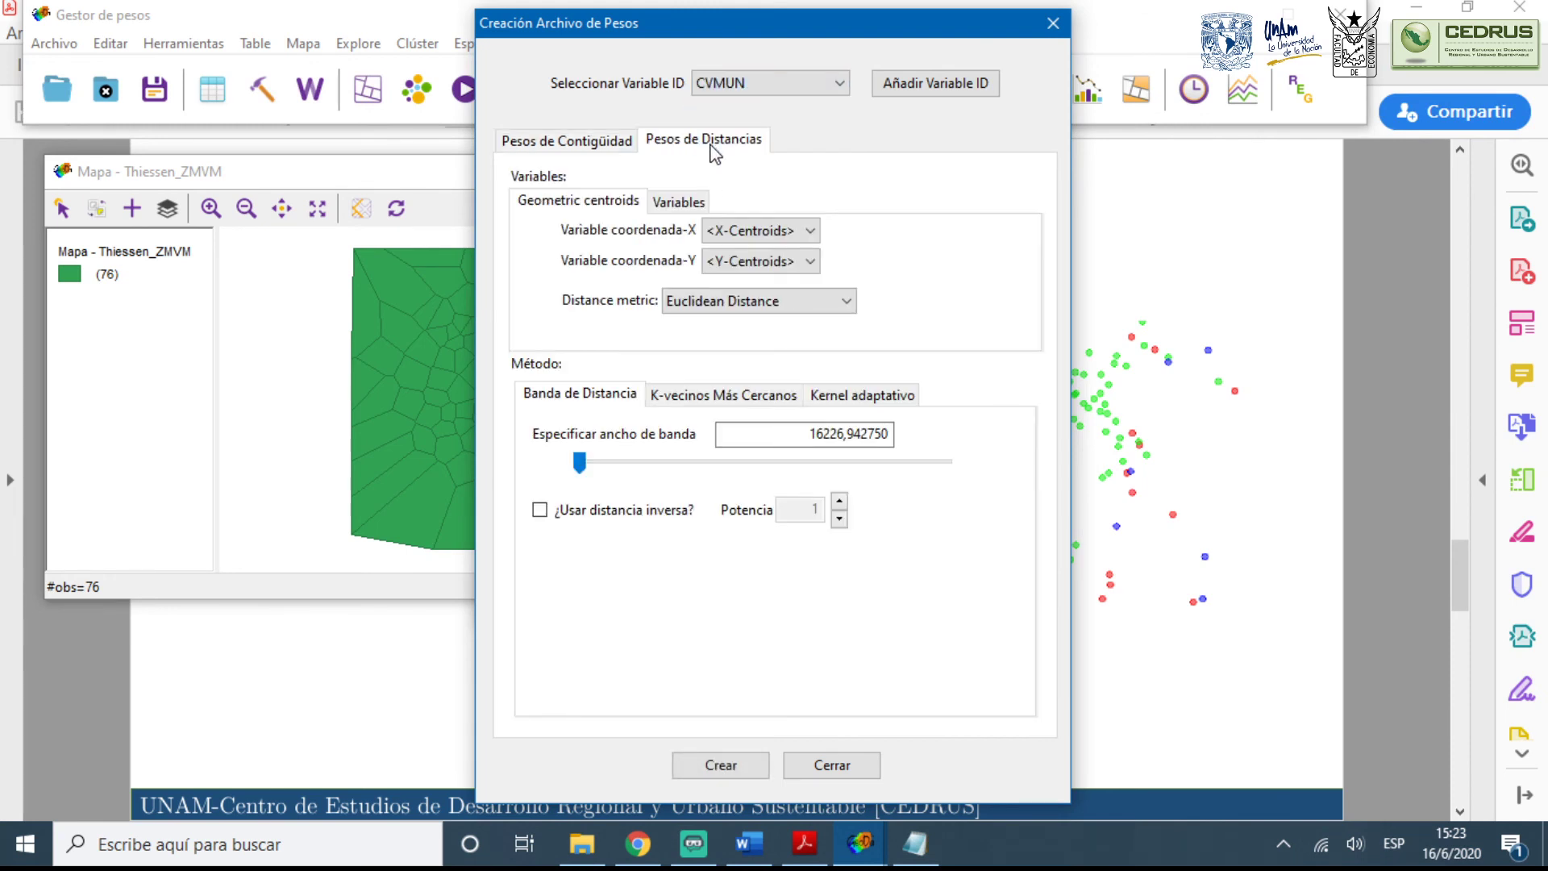
click(567, 147)
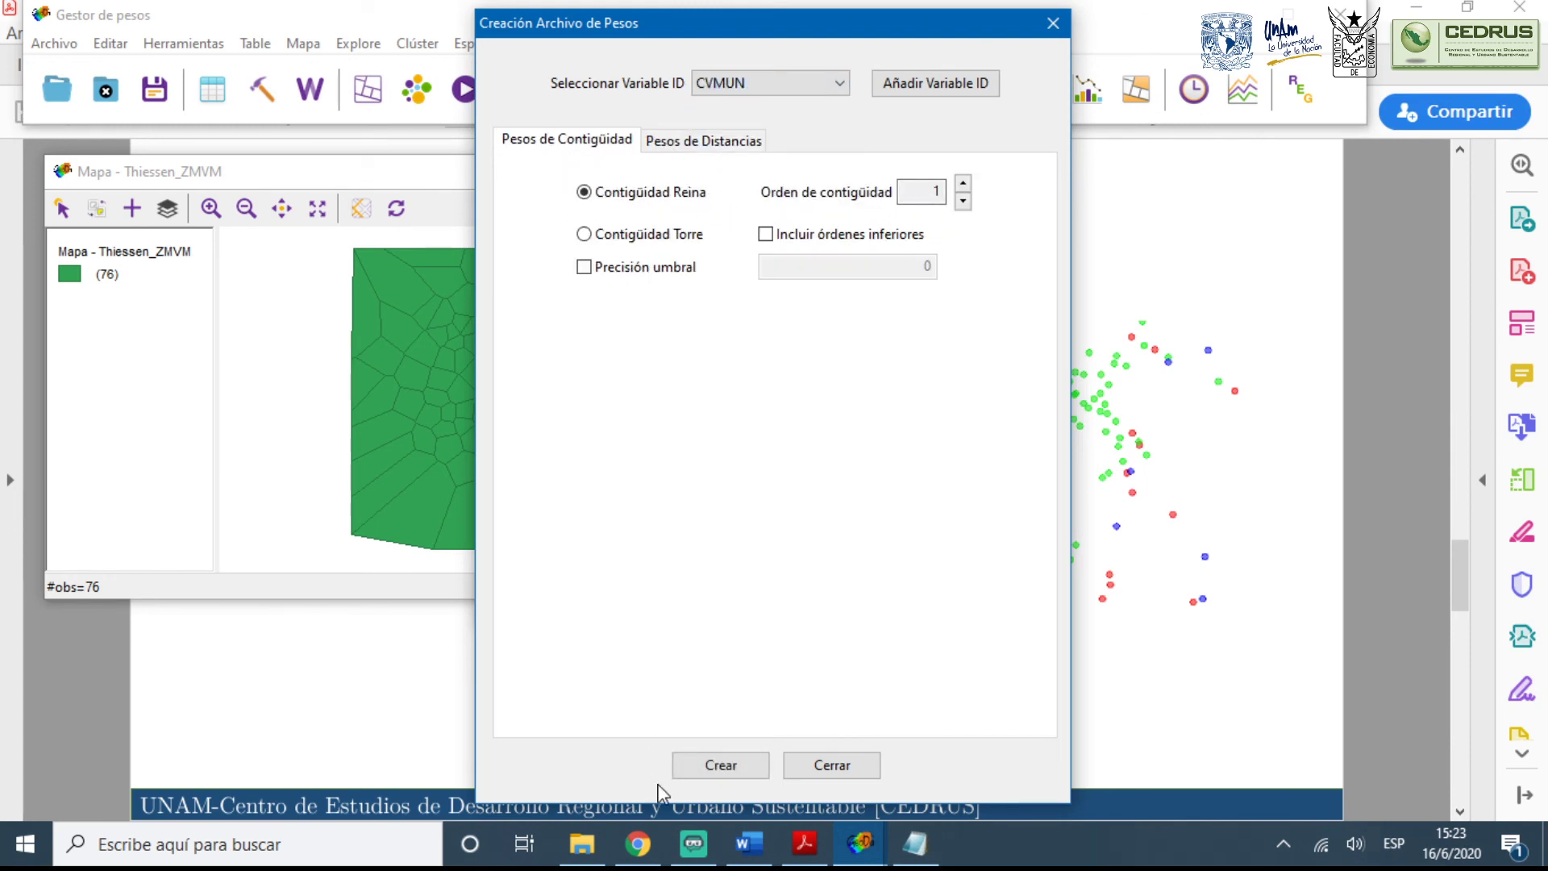
Create the queen contiguity weights and save them as Thiessen_ZMVM_q1.gal
click(725, 773)
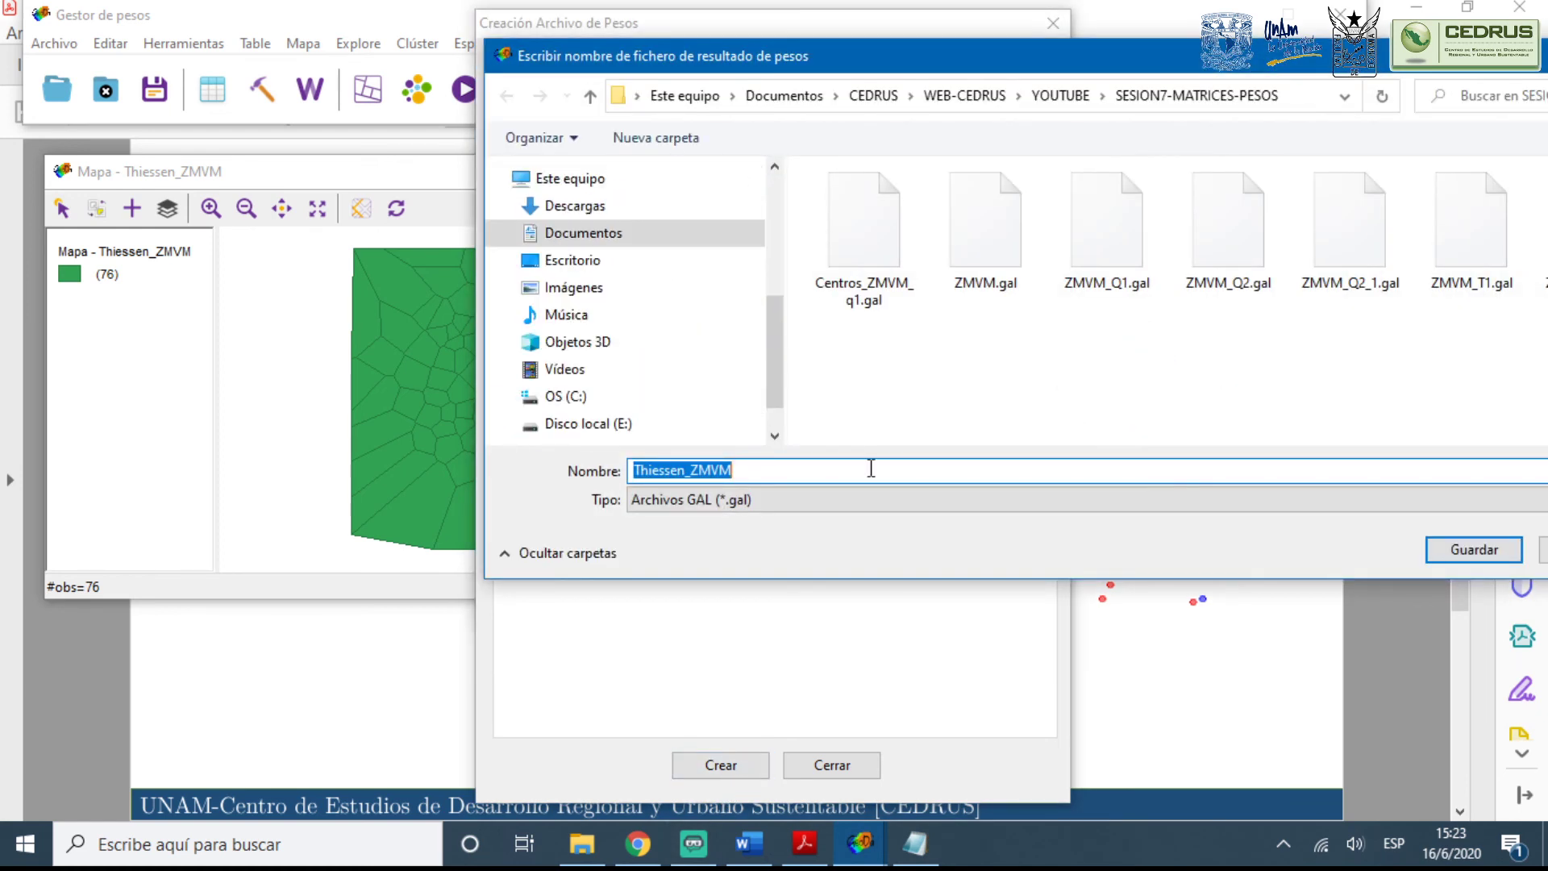
click(753, 476)
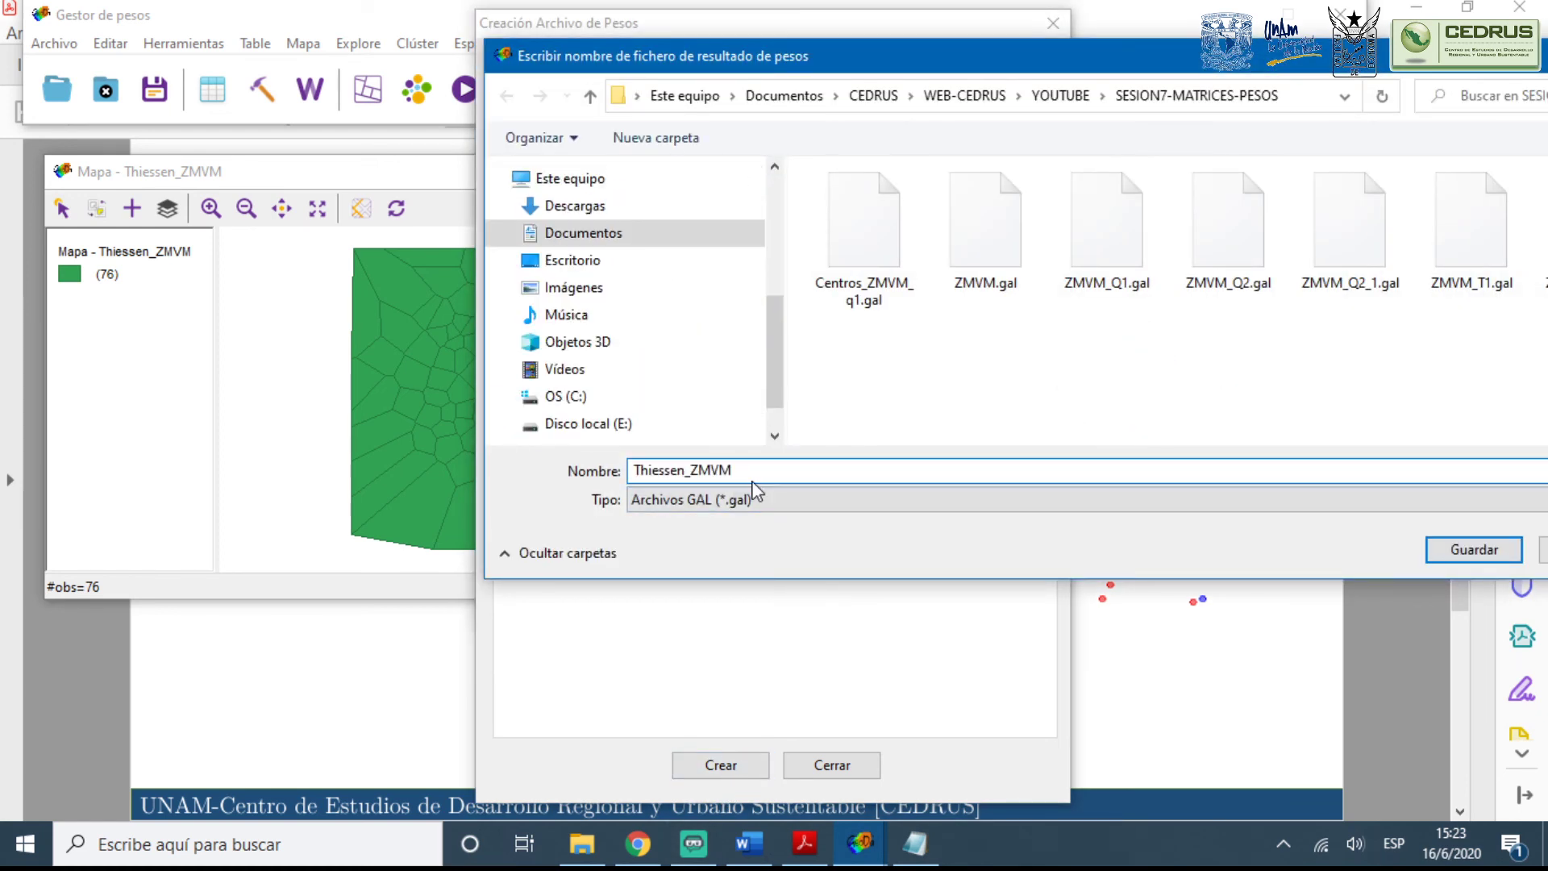
text(_q1)
click(1482, 555)
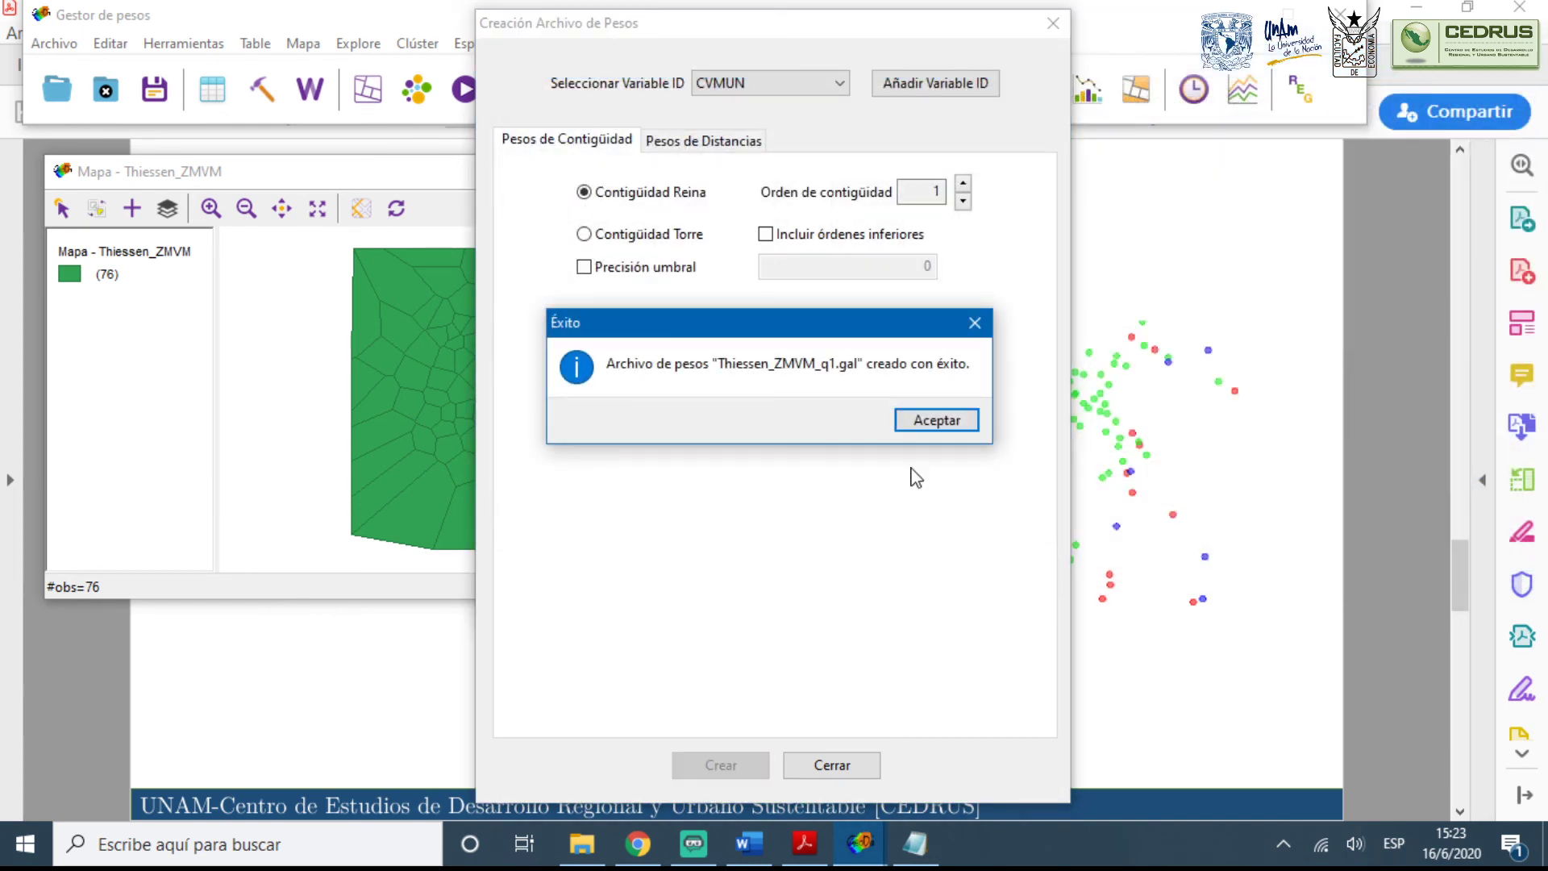
click(932, 425)
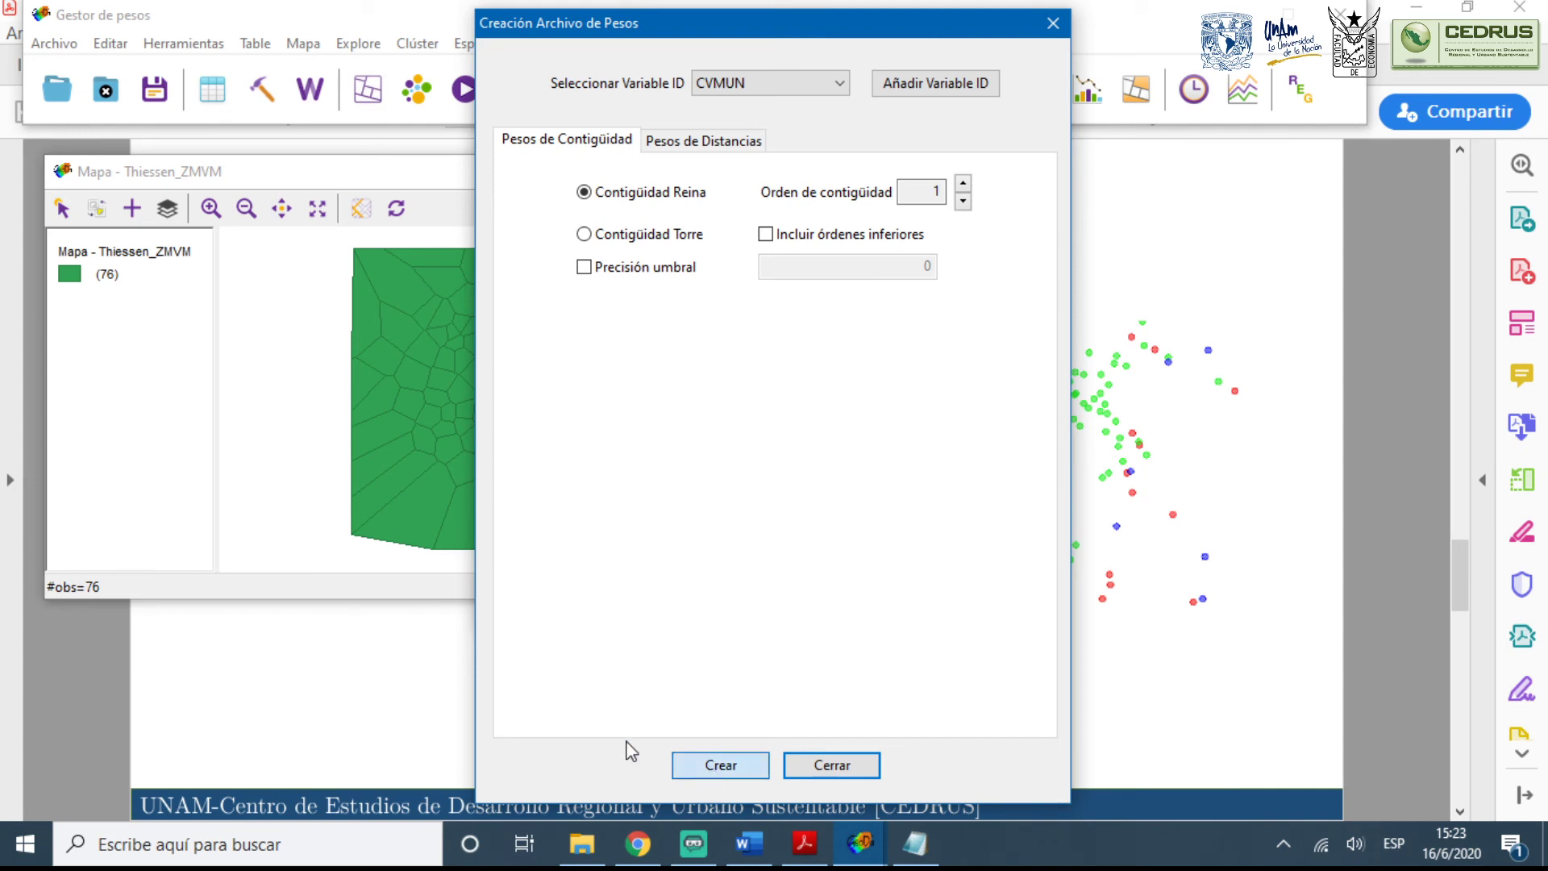
key(Return)
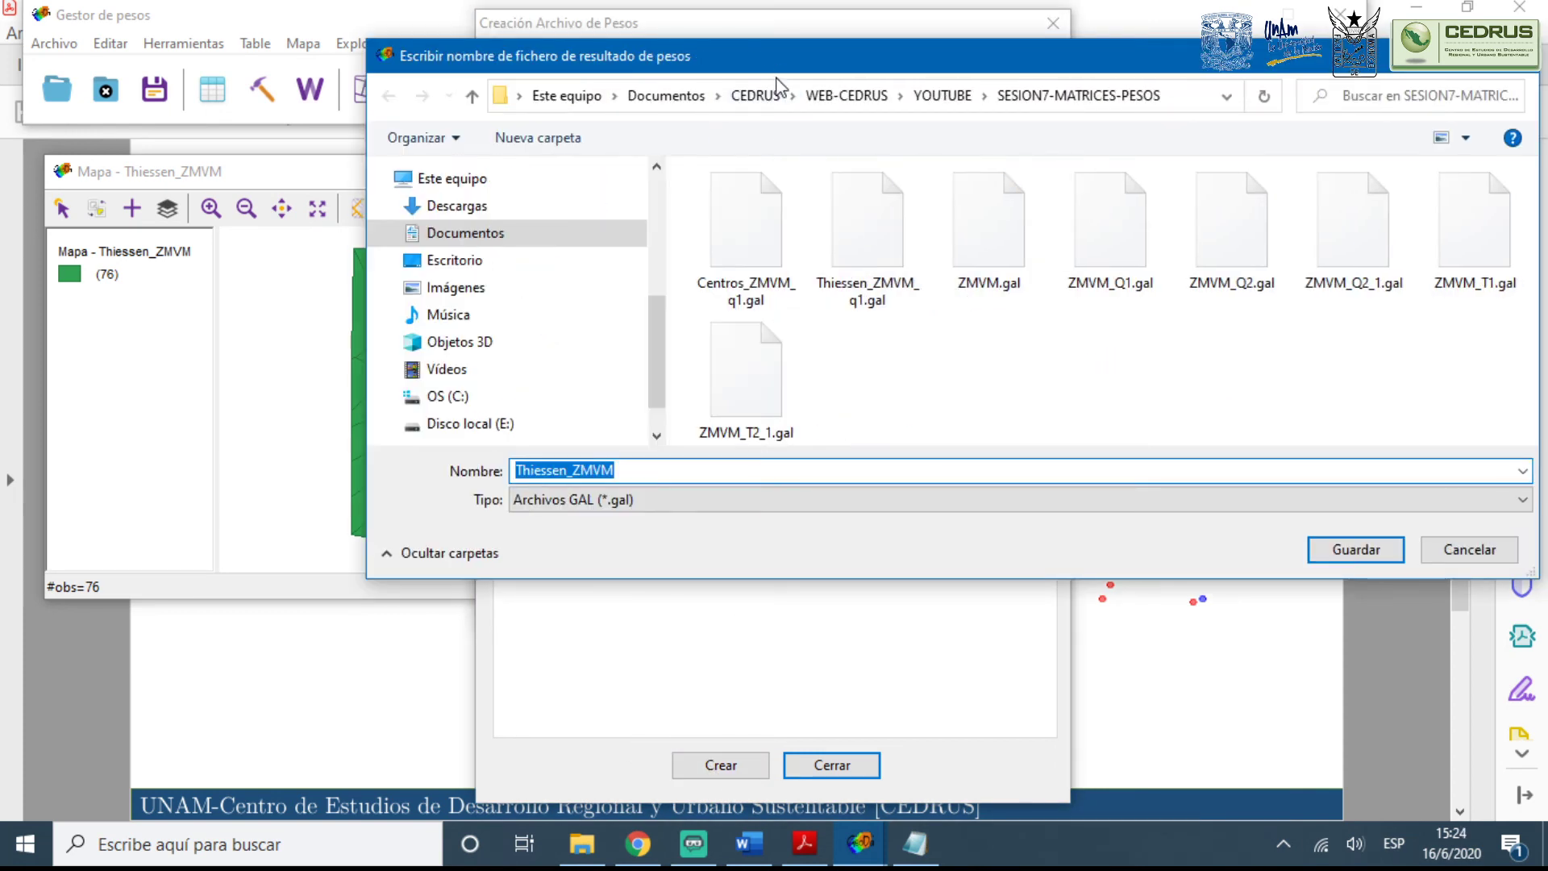
drag(776, 76, 586, 72)
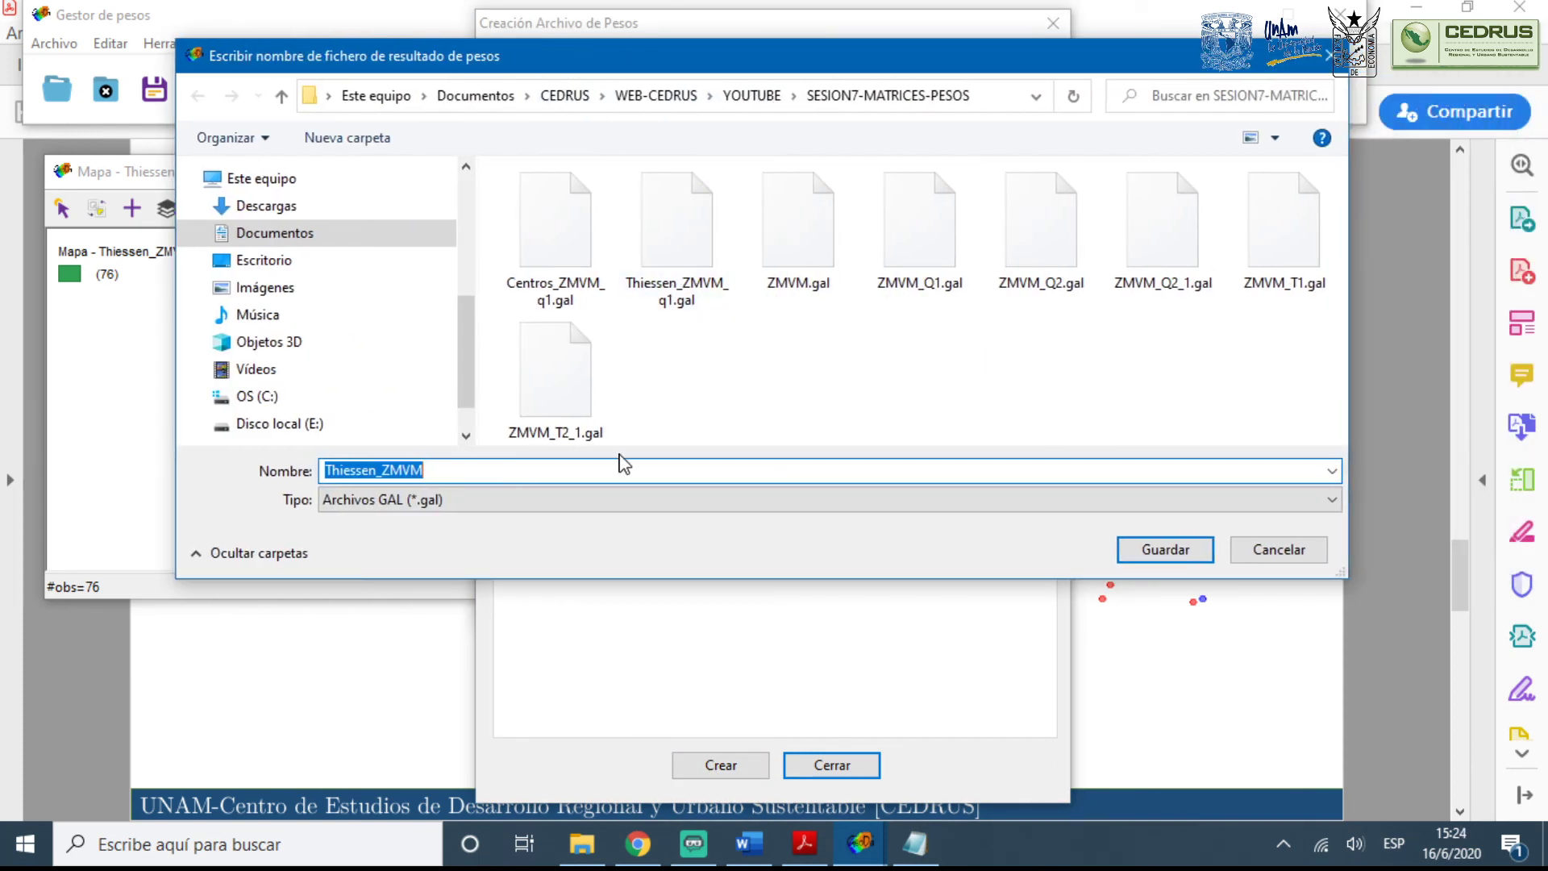
key(Return)
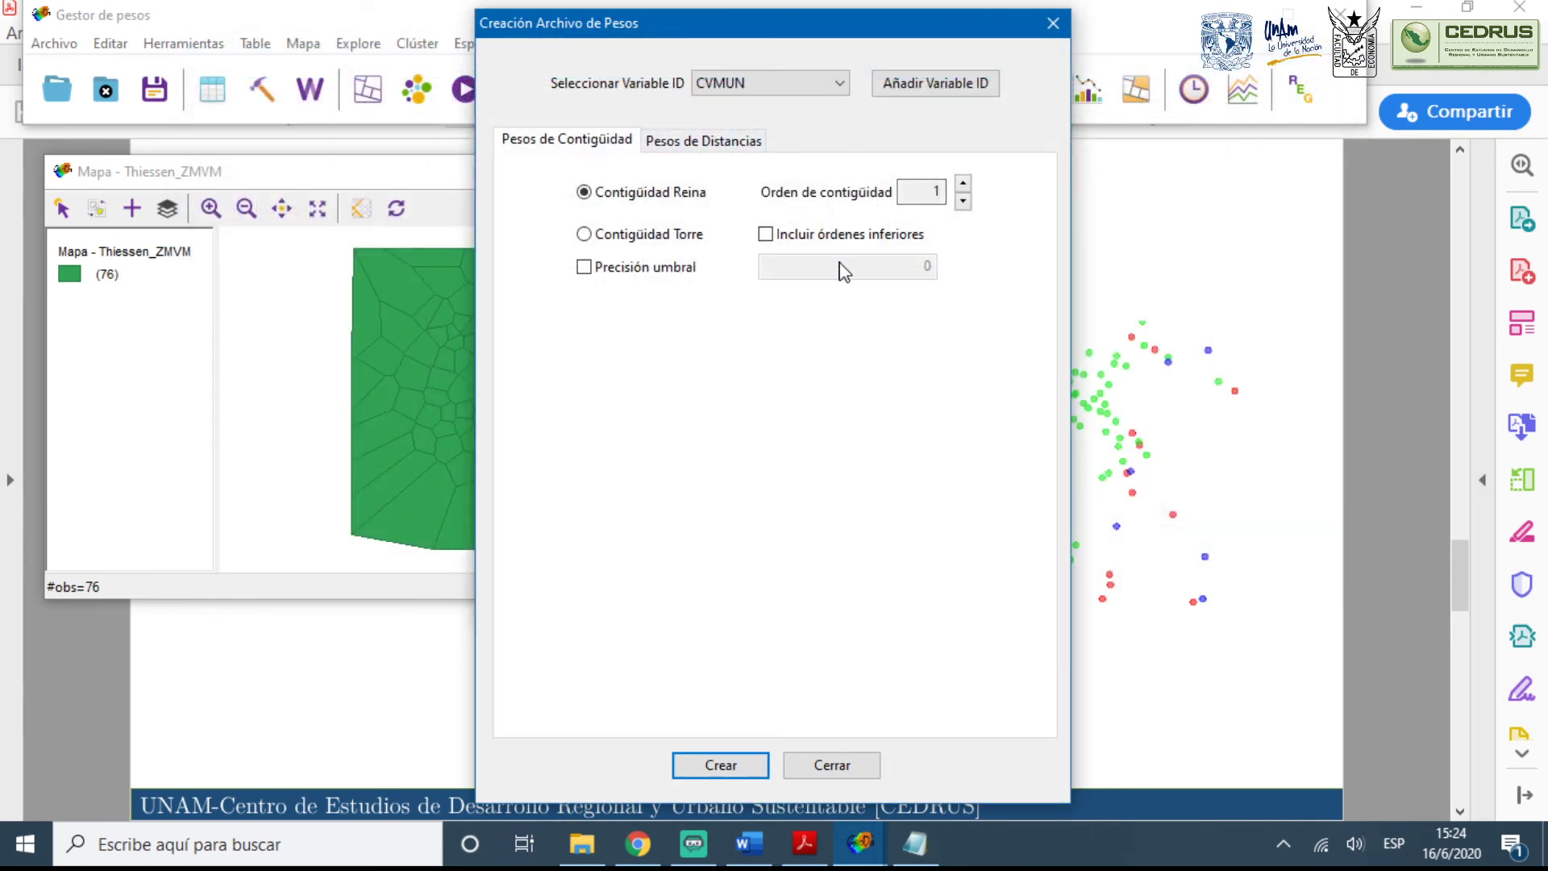
Create the first-order queen weights again, replacing the existing Thiessen_ZMVM_q1.gal file
click(736, 779)
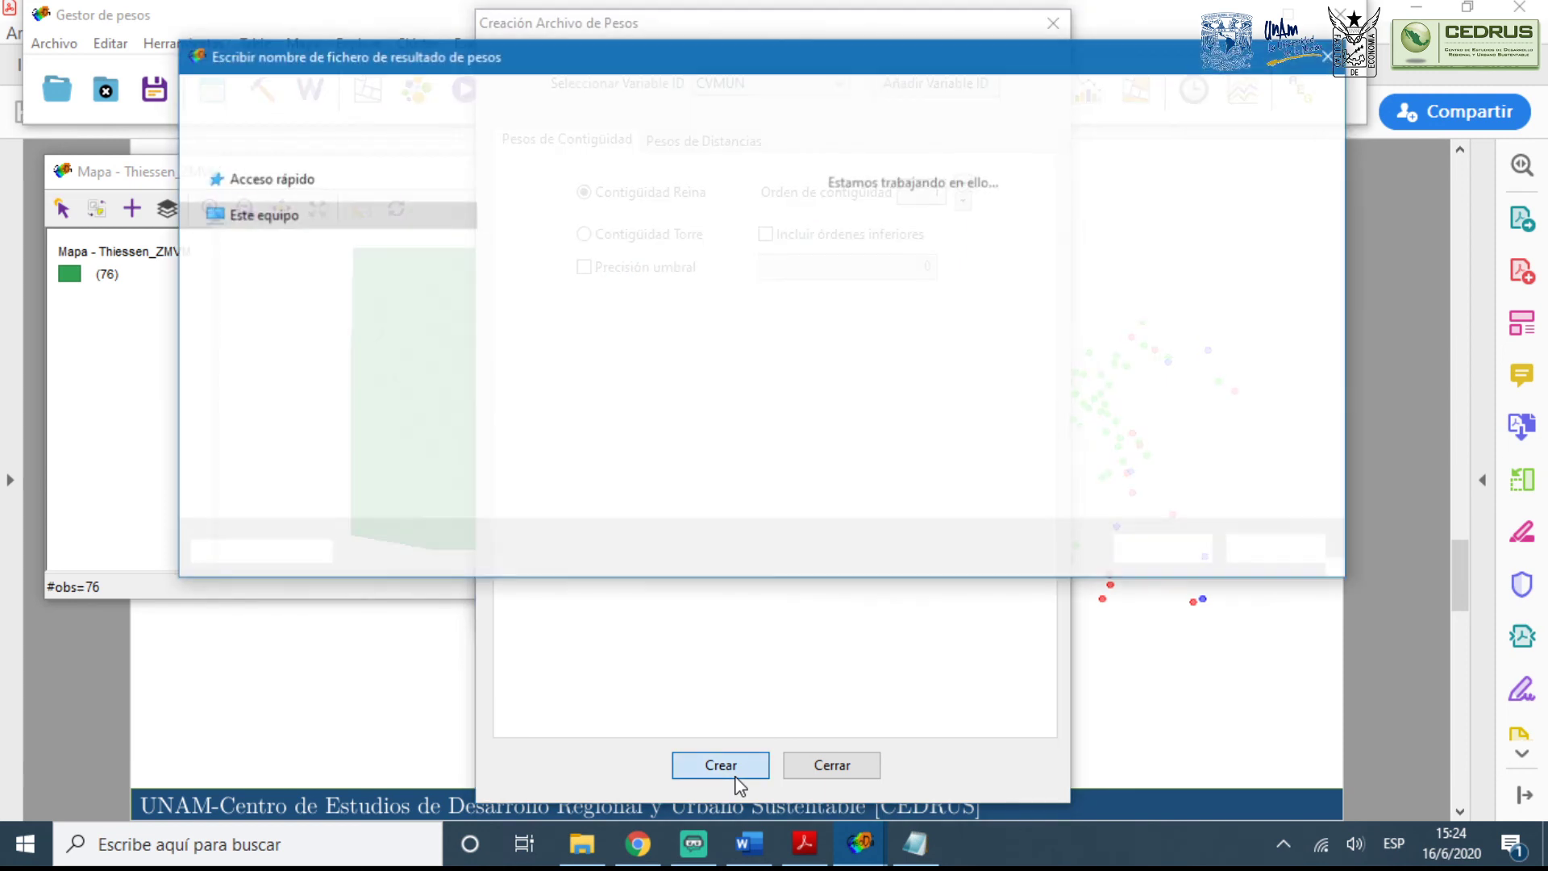
click(439, 470)
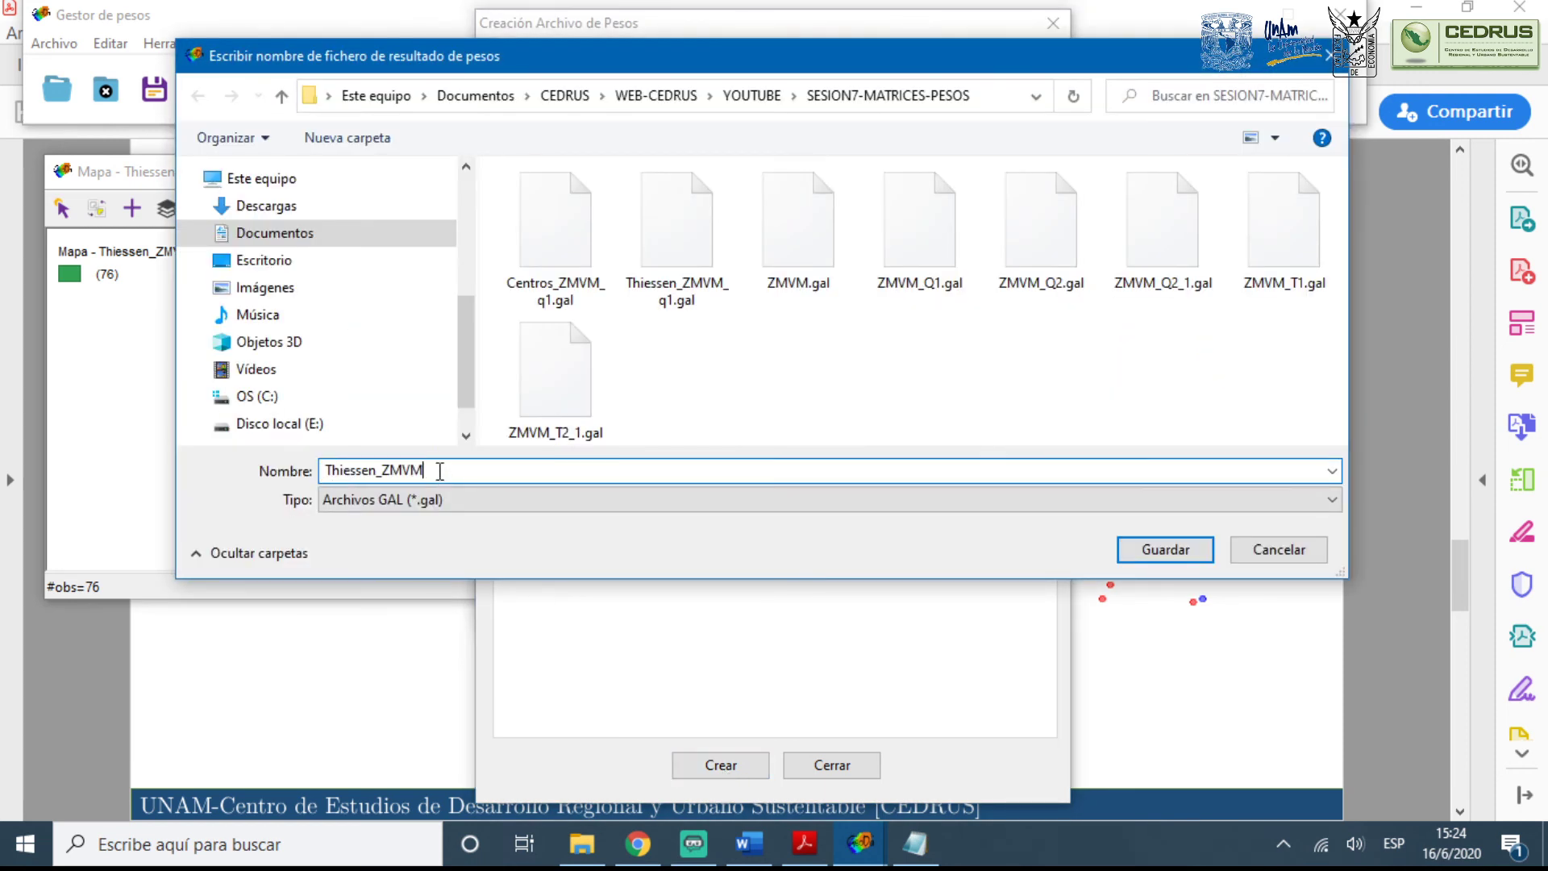
text(_q1)
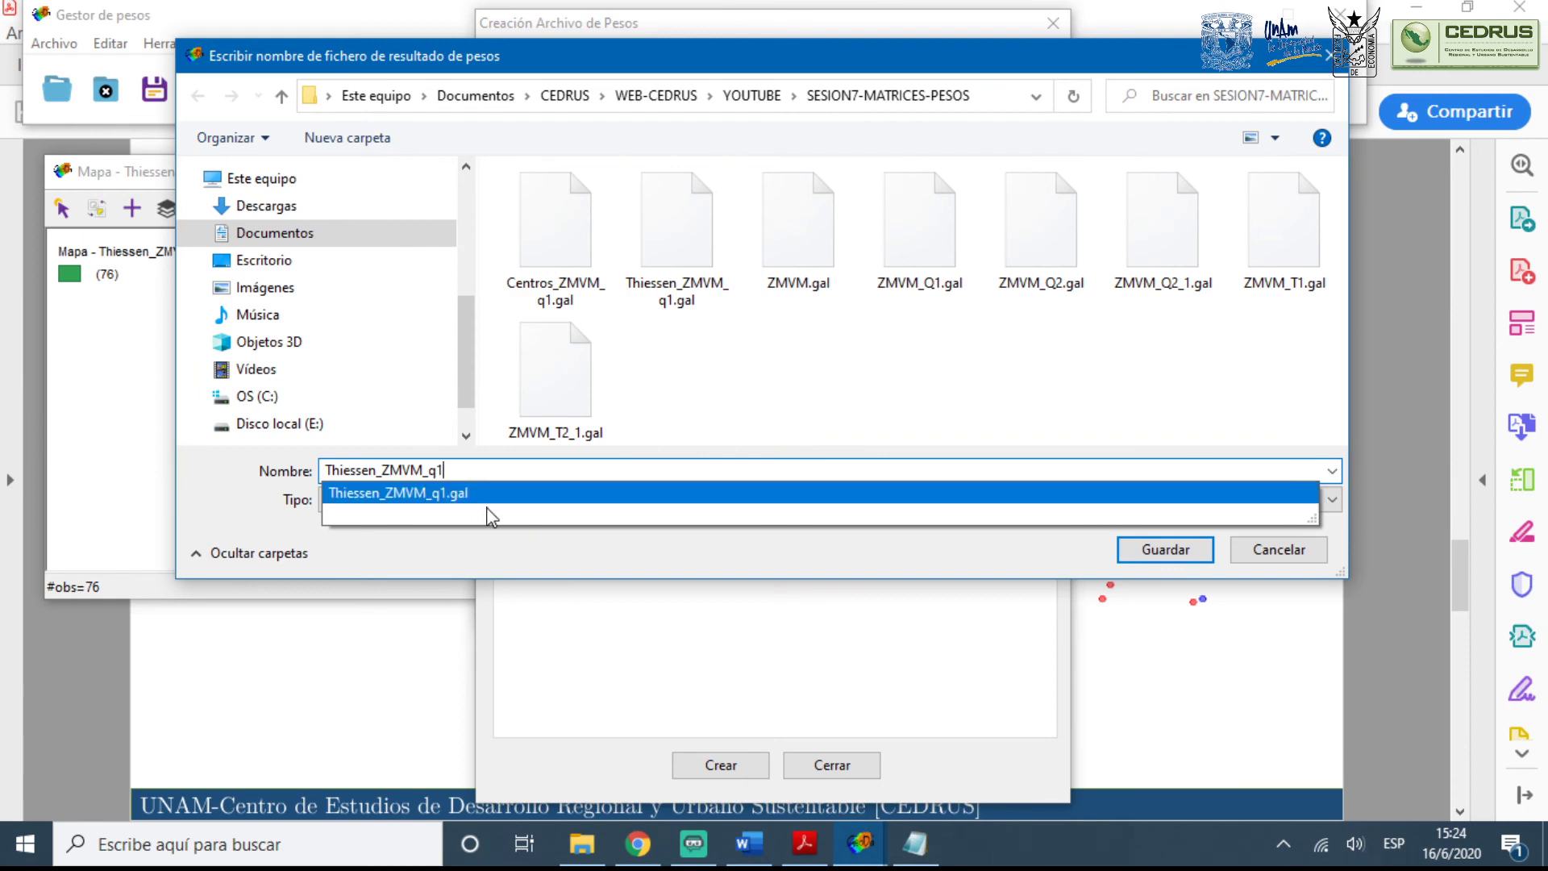
click(456, 498)
click(1126, 555)
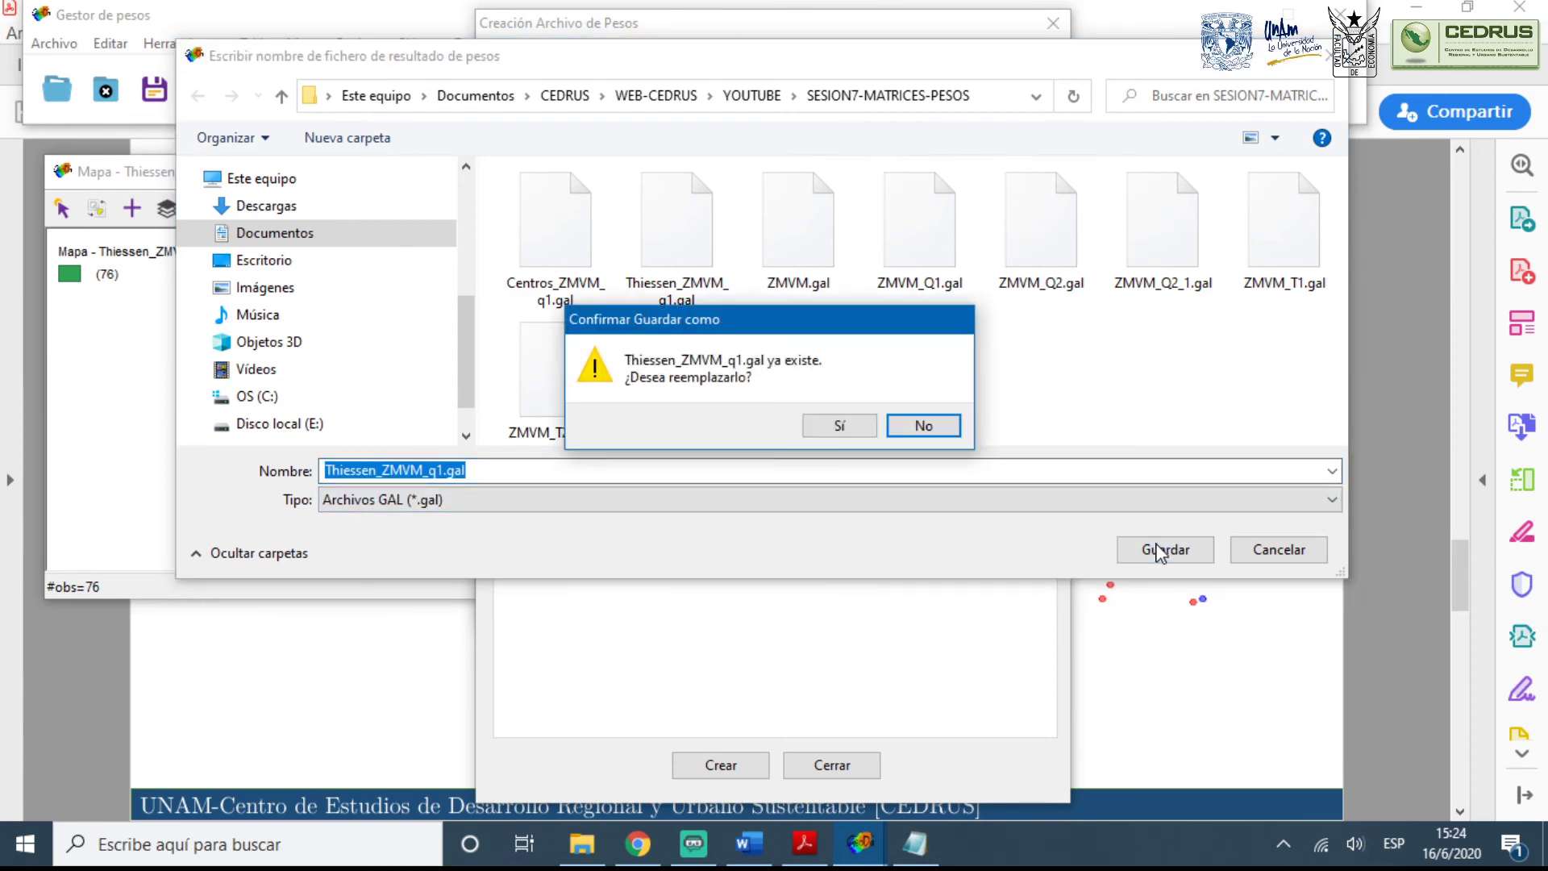
click(840, 425)
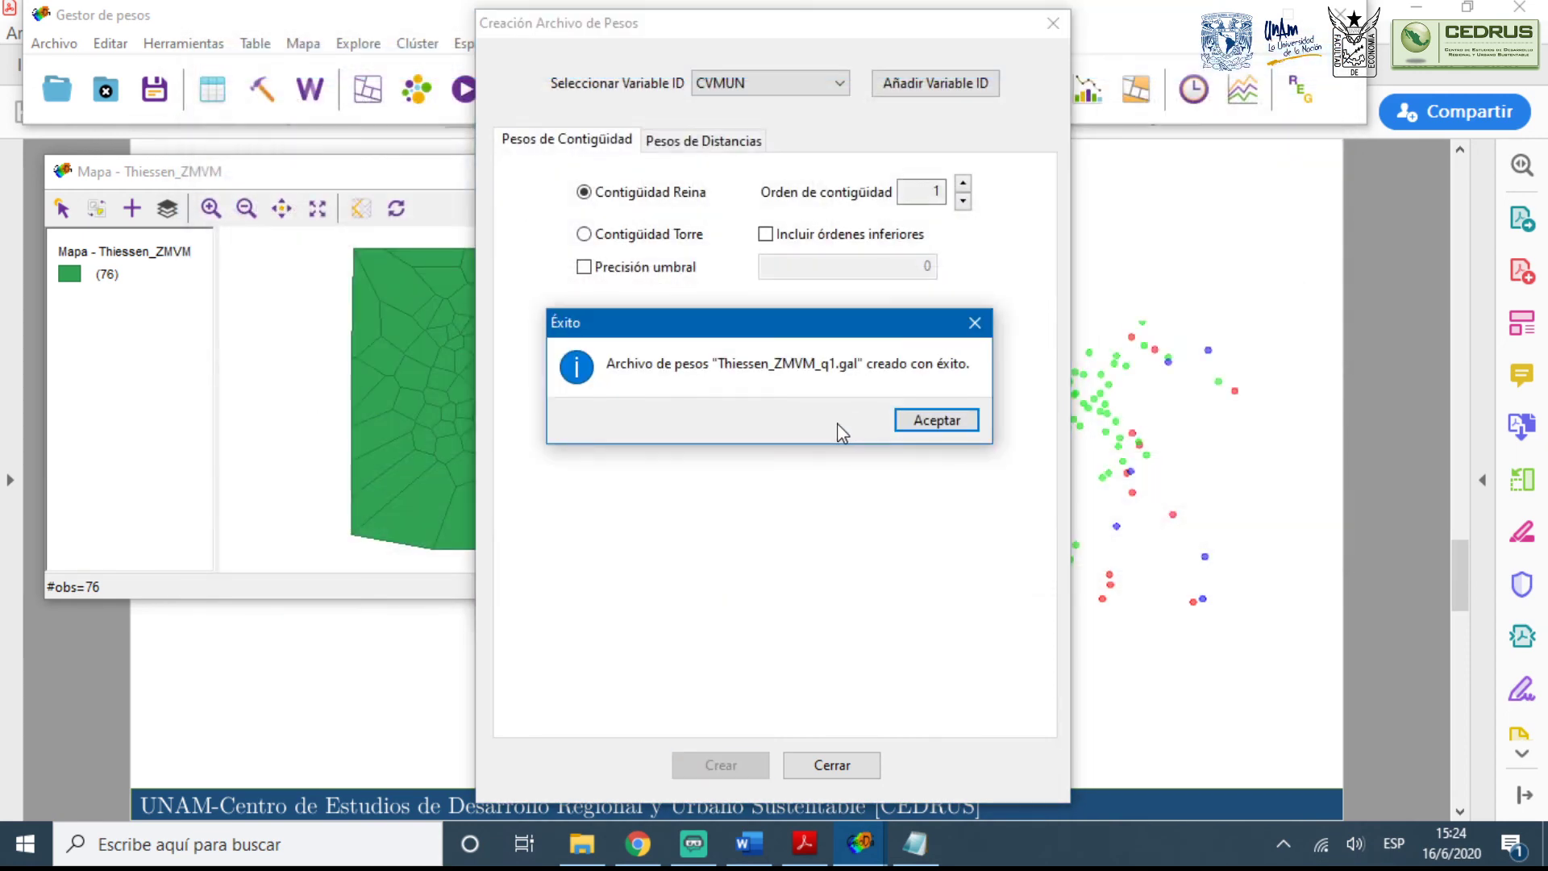
click(924, 421)
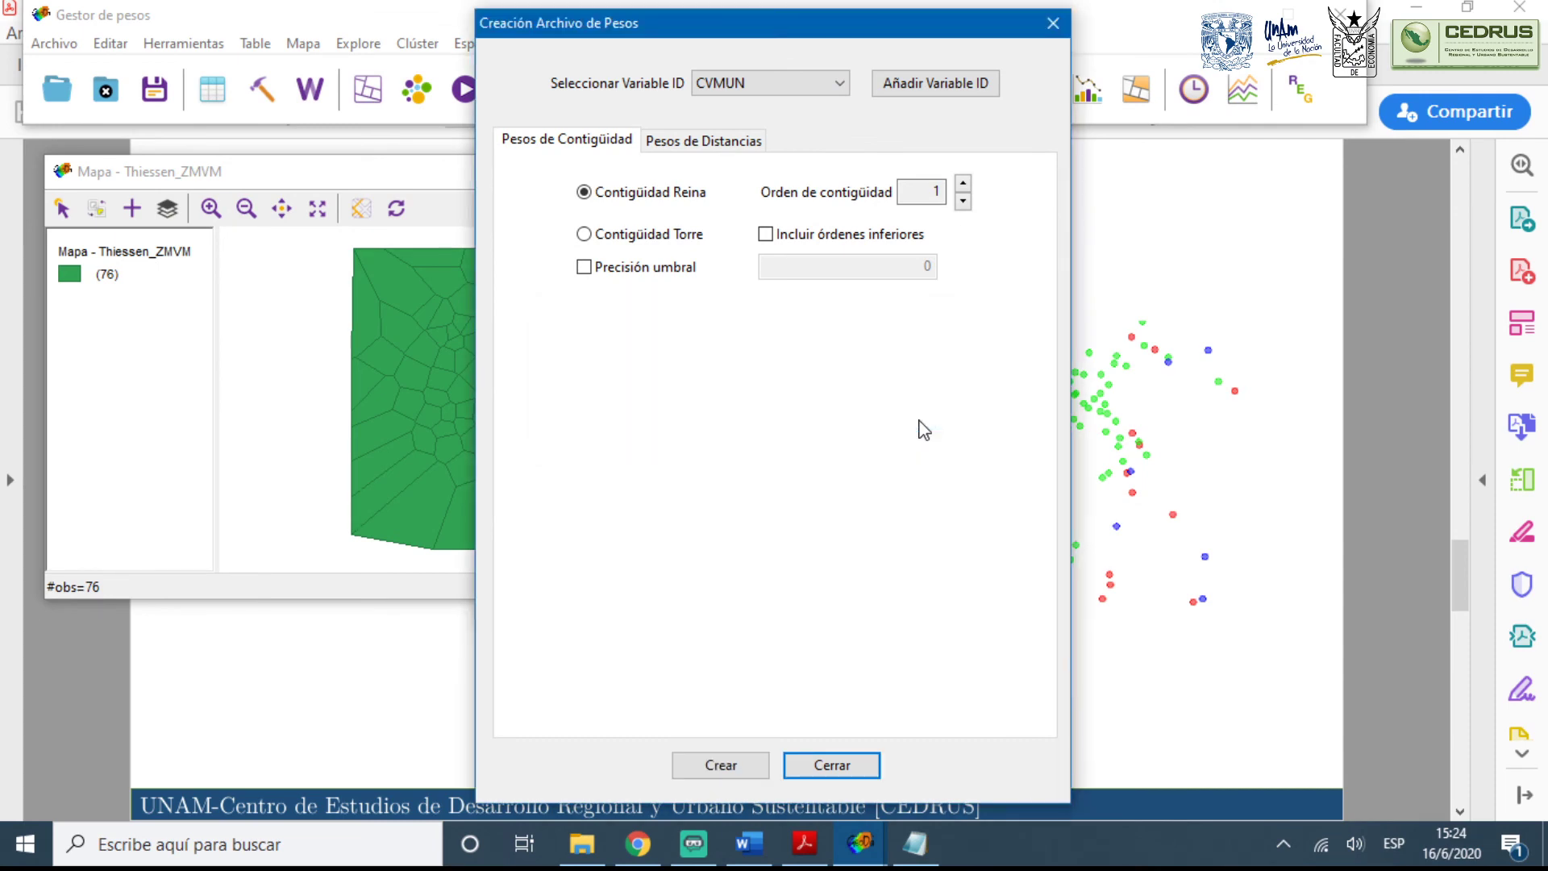
Arrange the weights windows side by side and review the neighbor statistics of Thiessen_ZMVM_q1_1
drag(582, 29, 1042, 24)
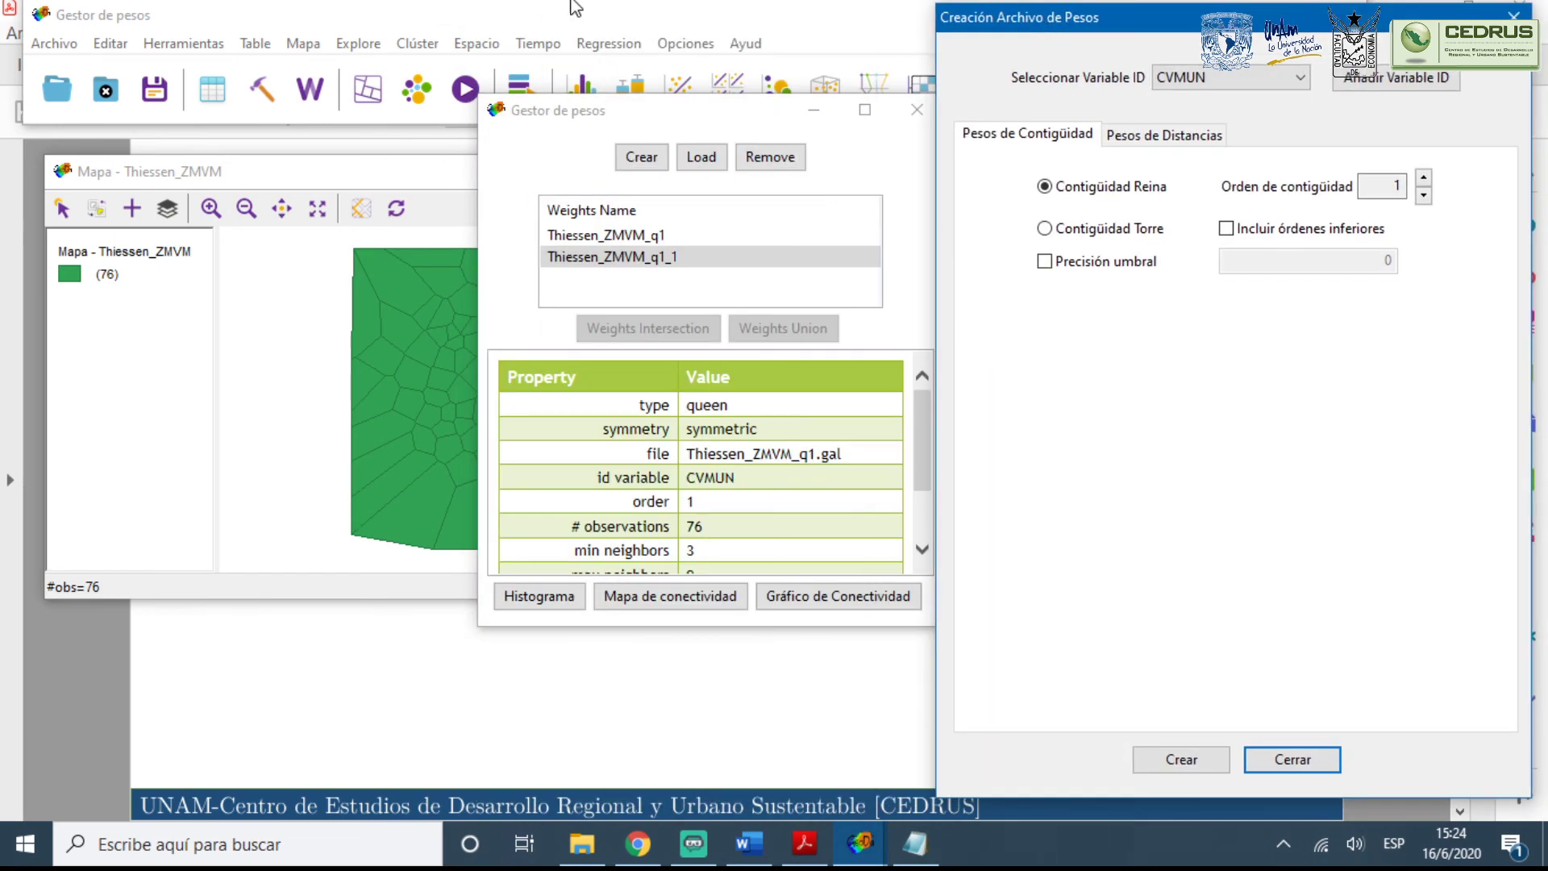
drag(666, 106, 416, 62)
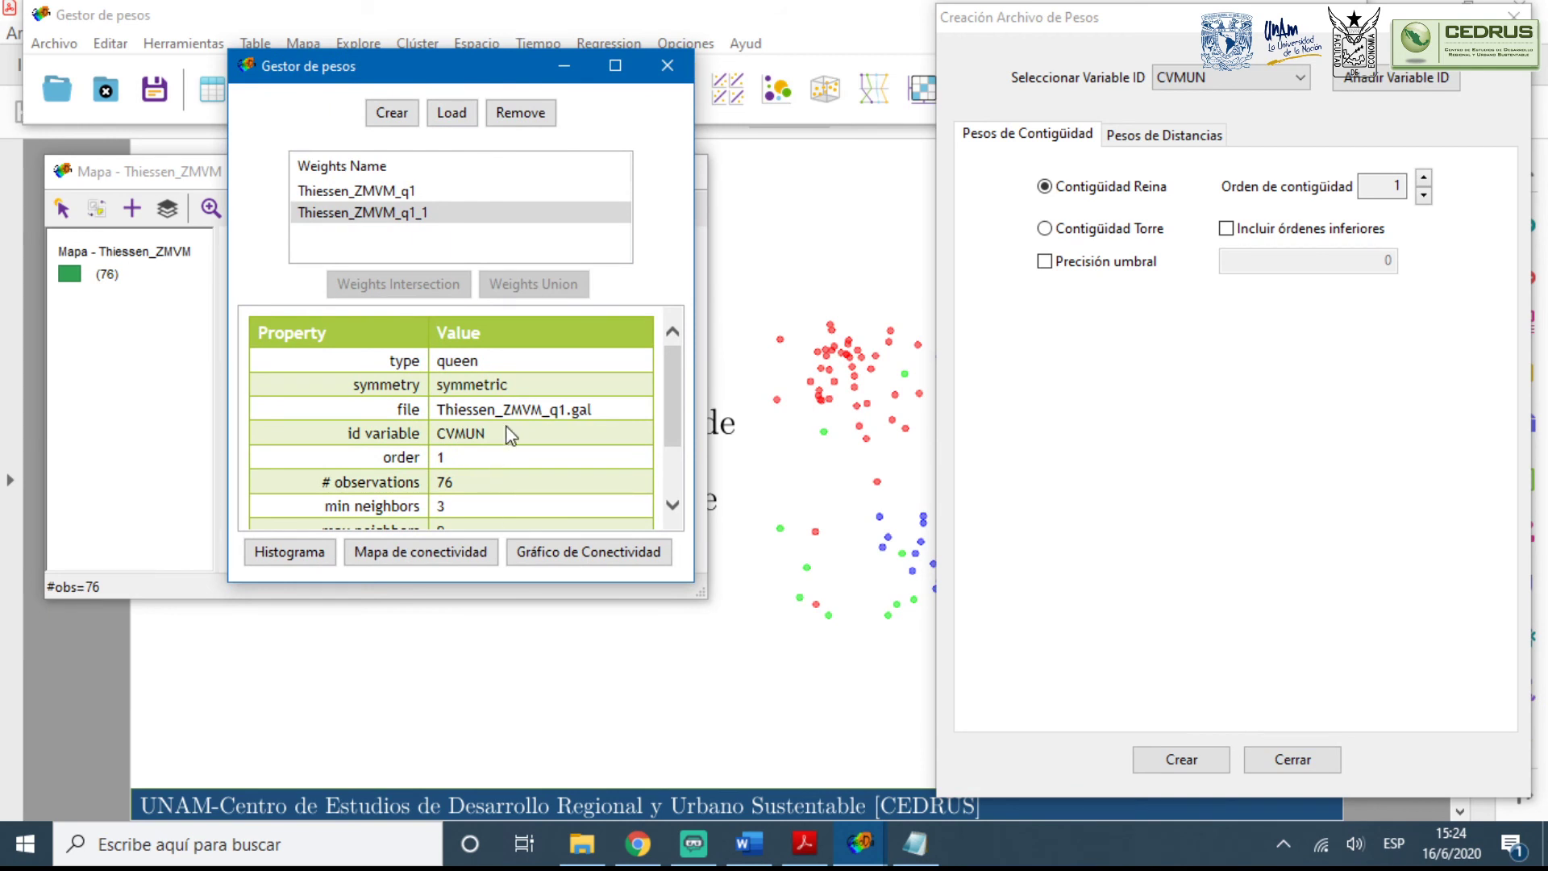
scroll(509, 435, down, 3)
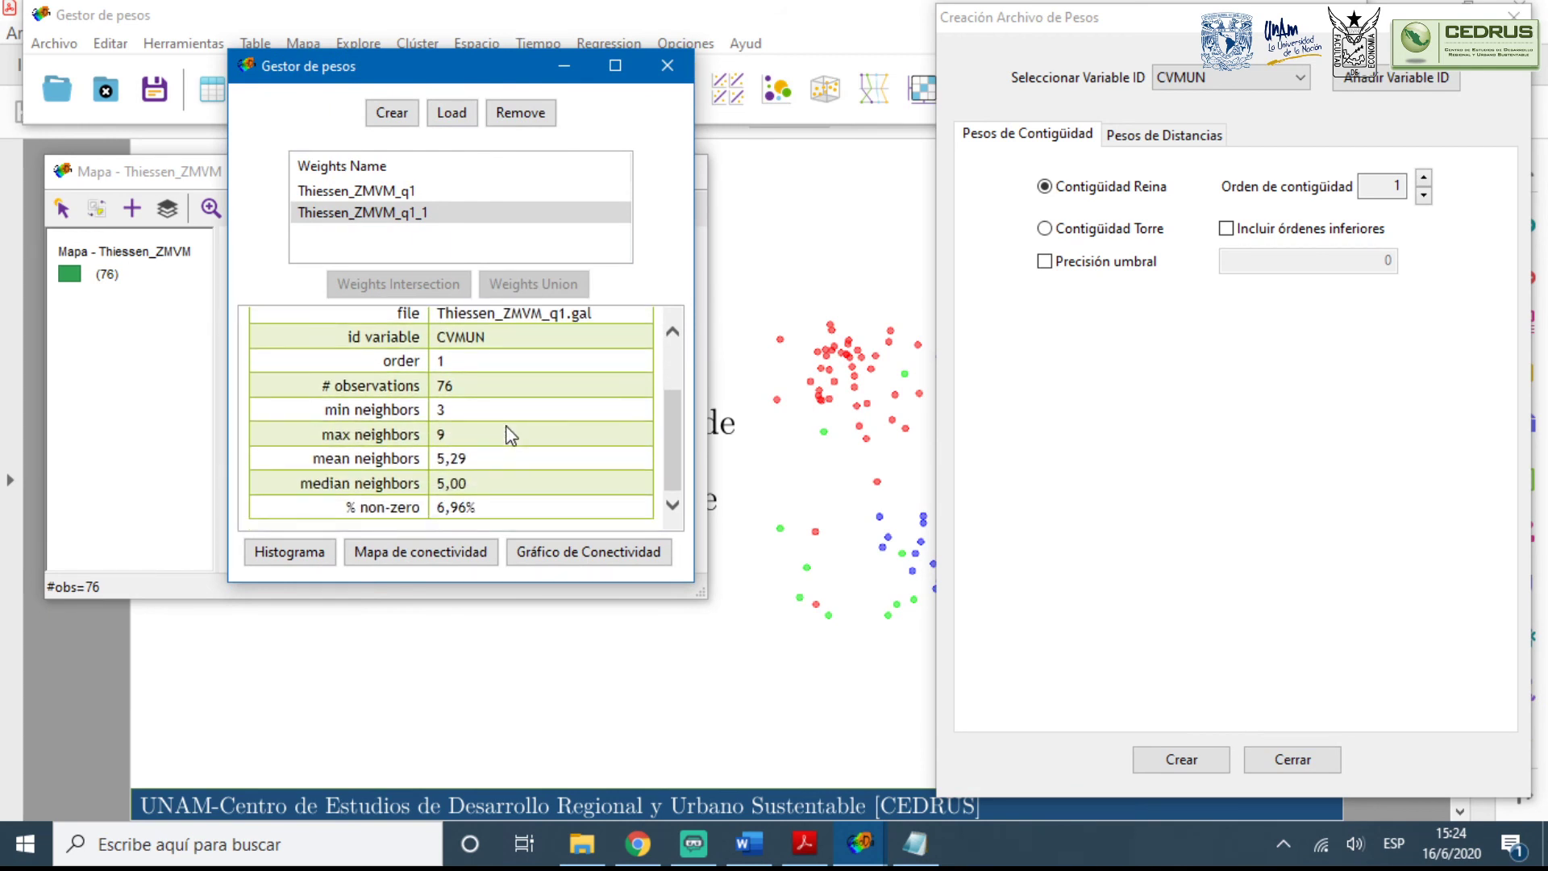
Configure the contiguity weights as second-order rook, including lower orders
click(1129, 144)
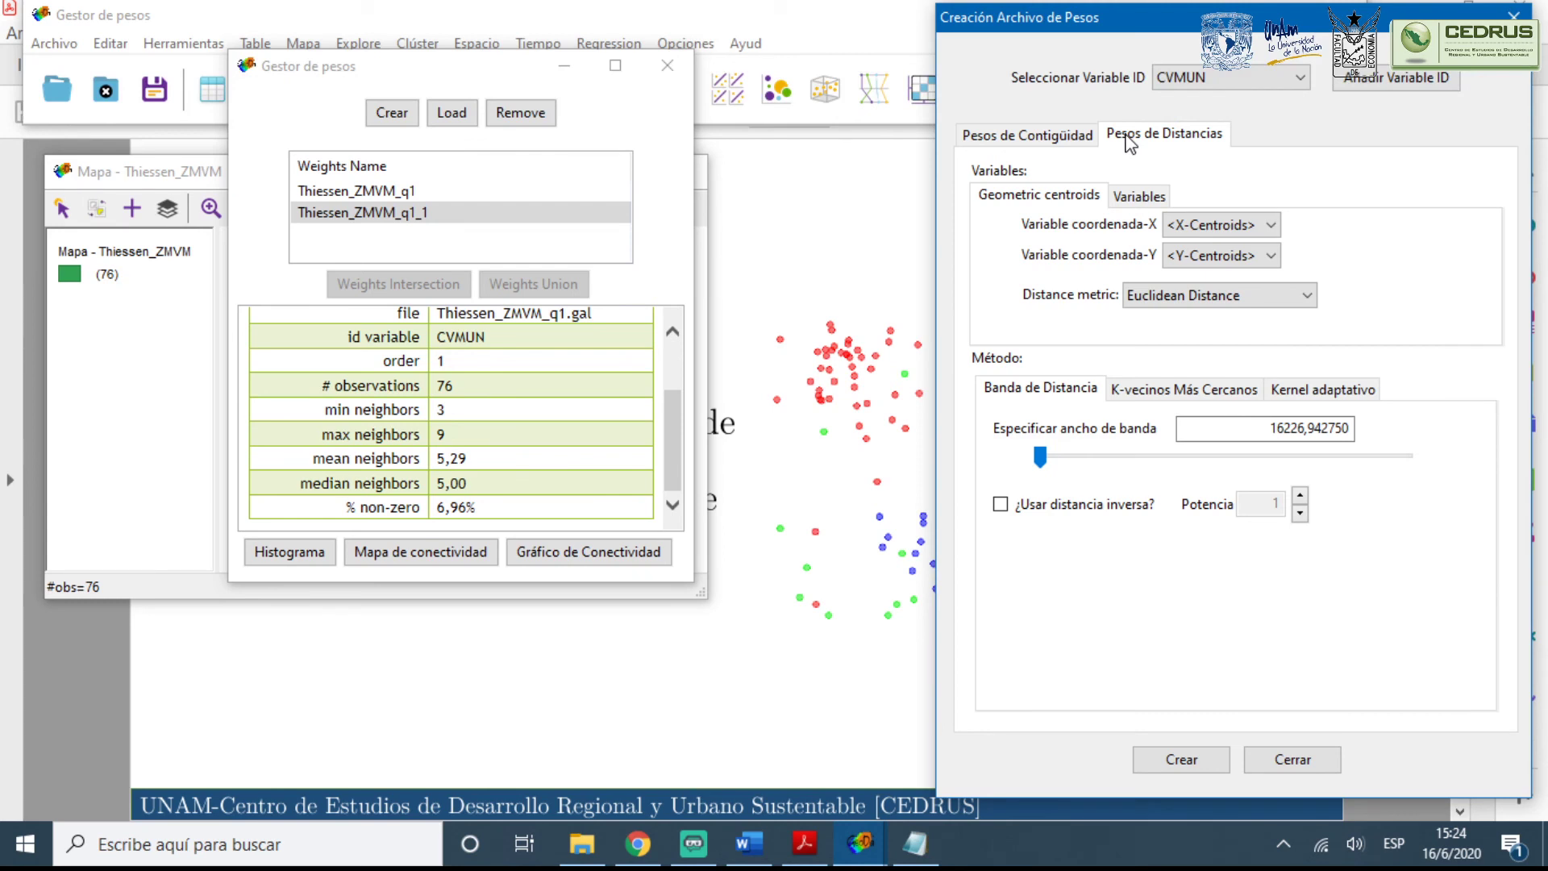
click(1072, 133)
click(1327, 244)
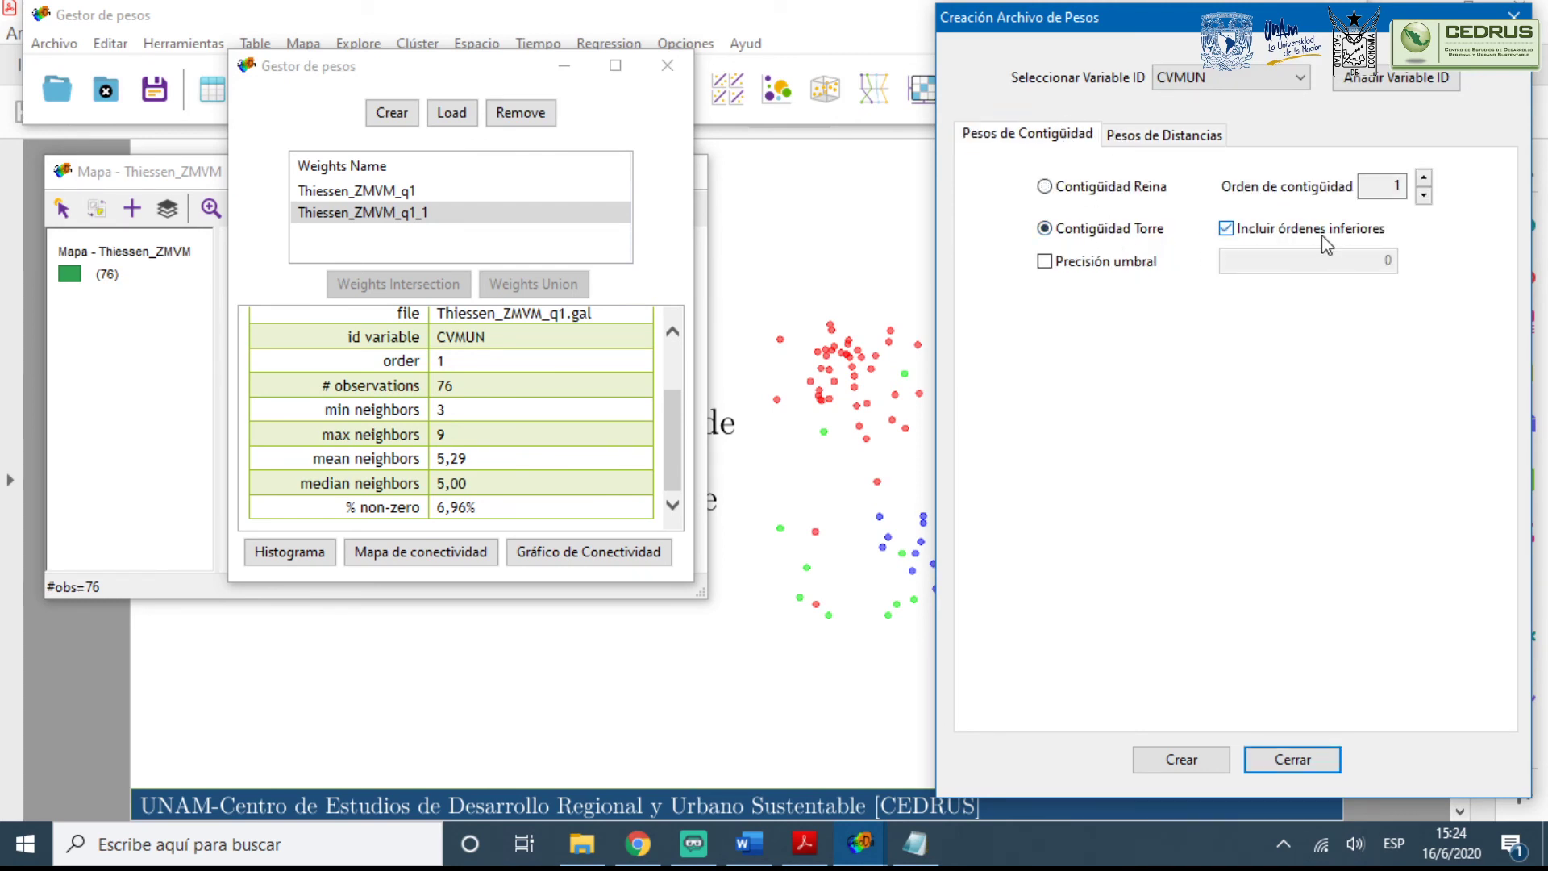
click(1424, 177)
Create the rook weights as Thiessen_ZMVM_T2_1.gal and review their neighbor statistics
click(1187, 762)
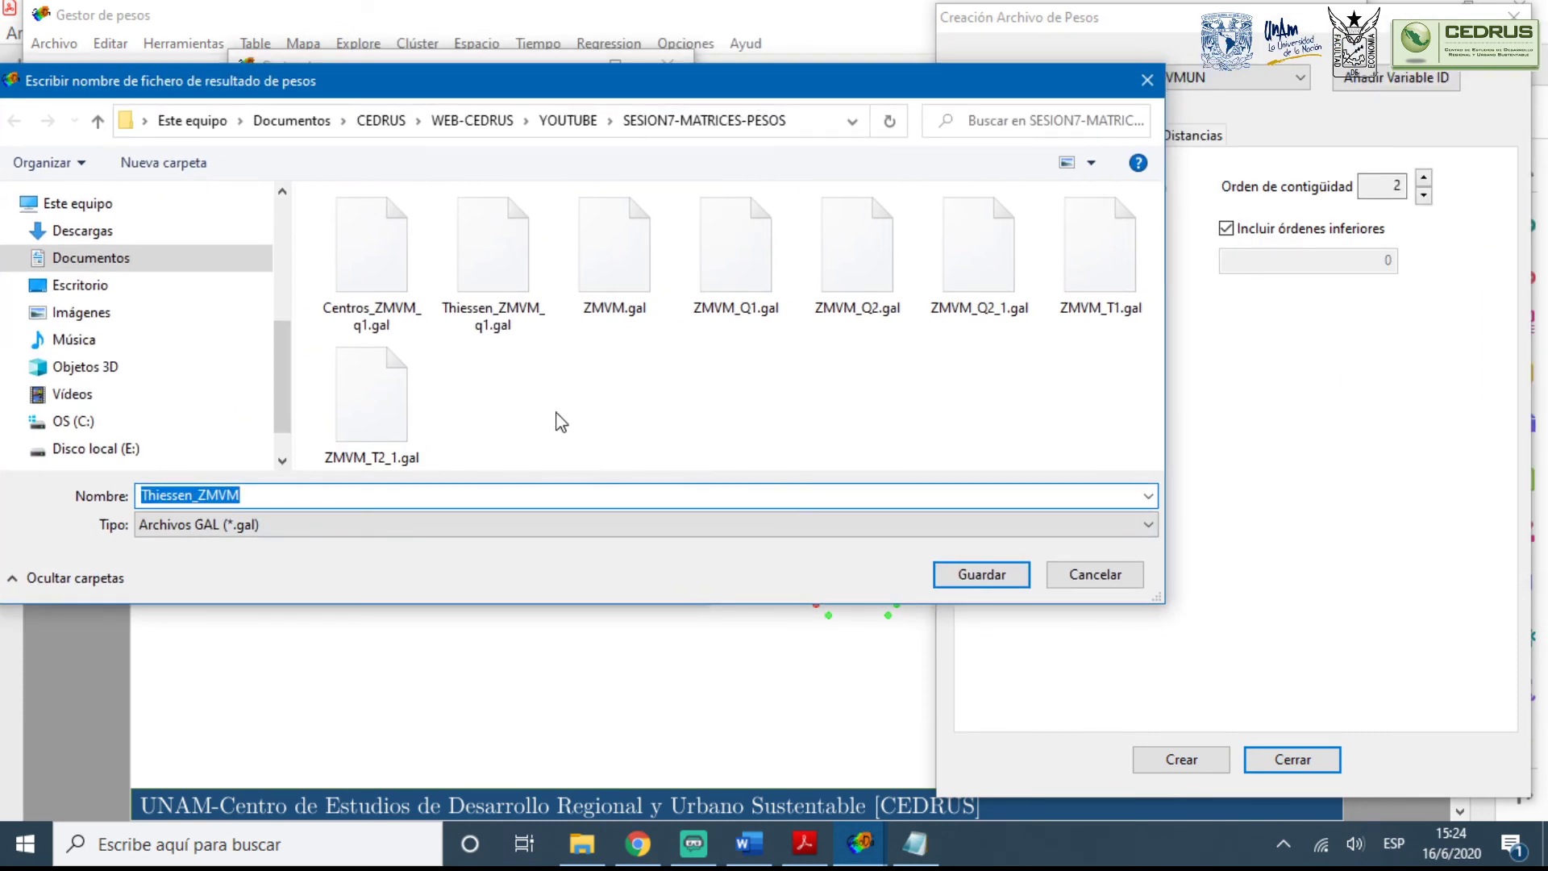
click(258, 498)
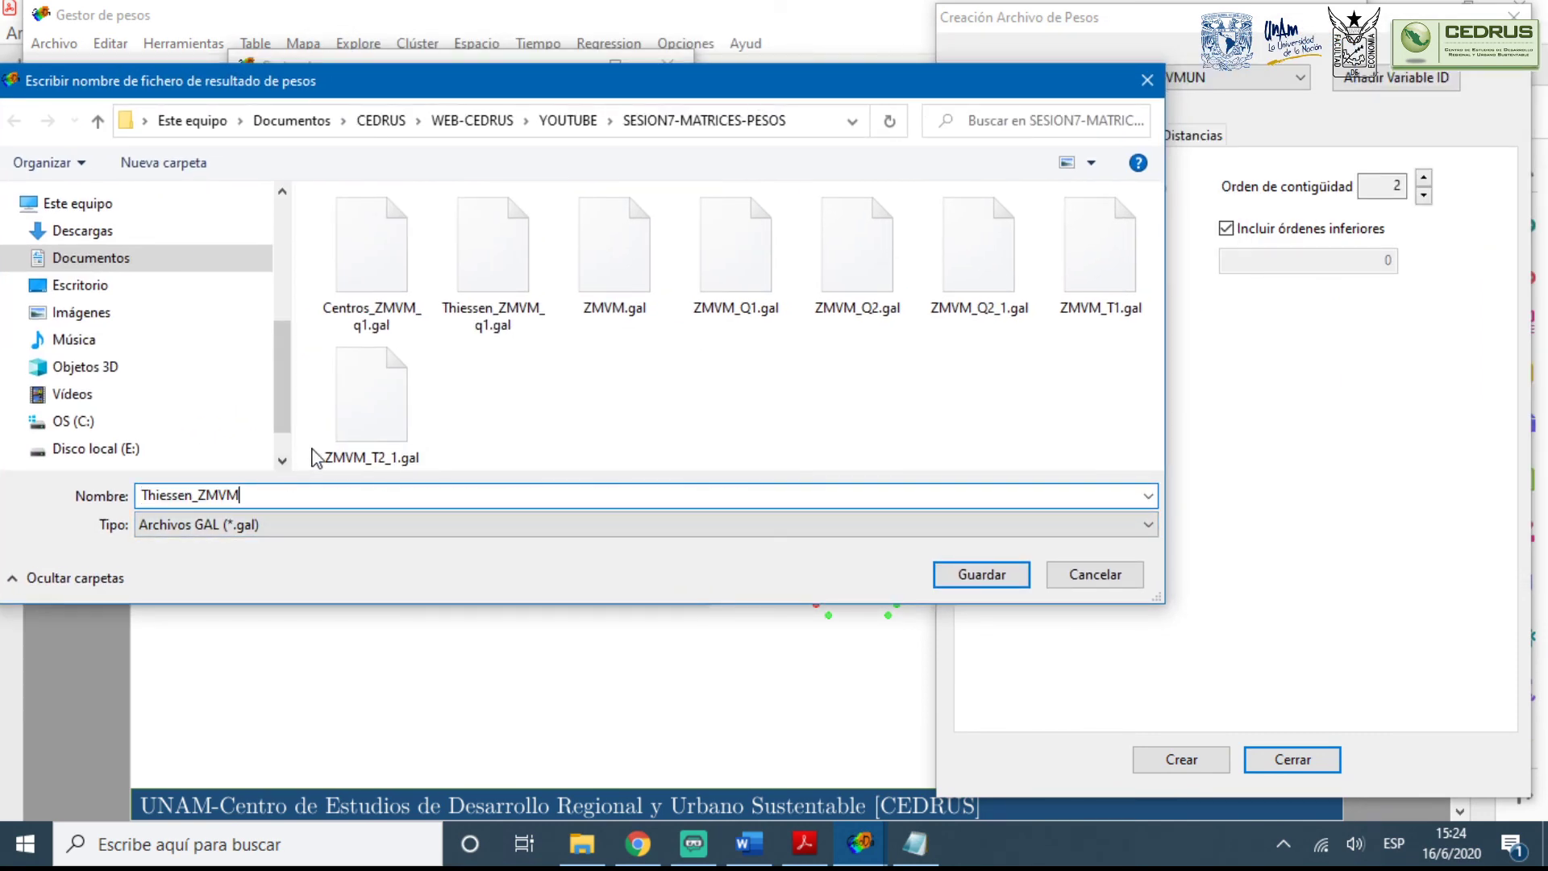
text(_T2_1)
click(978, 578)
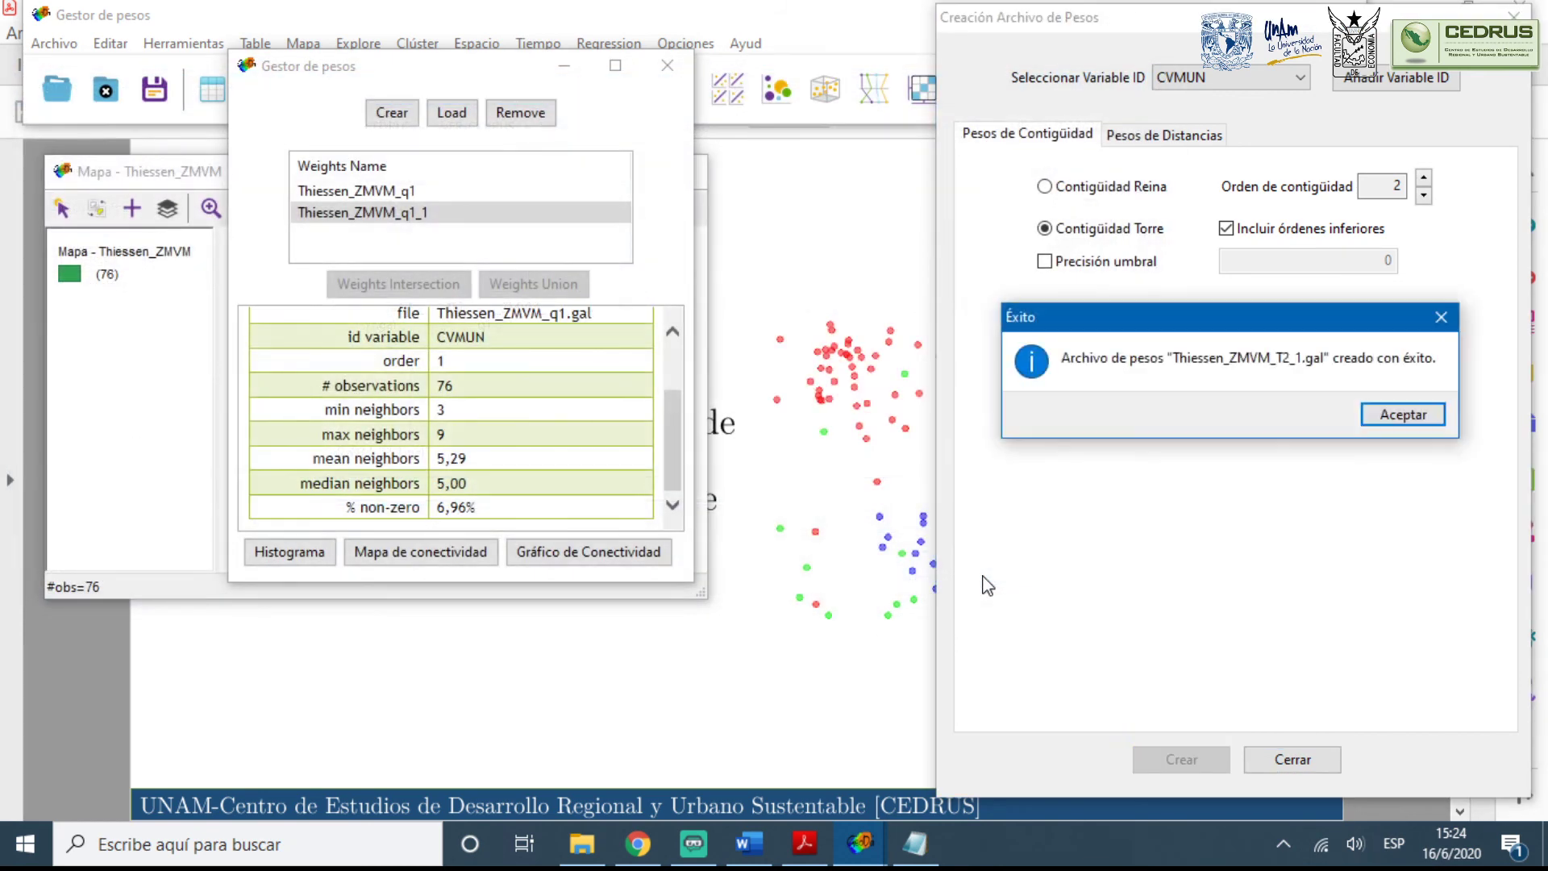
click(1403, 416)
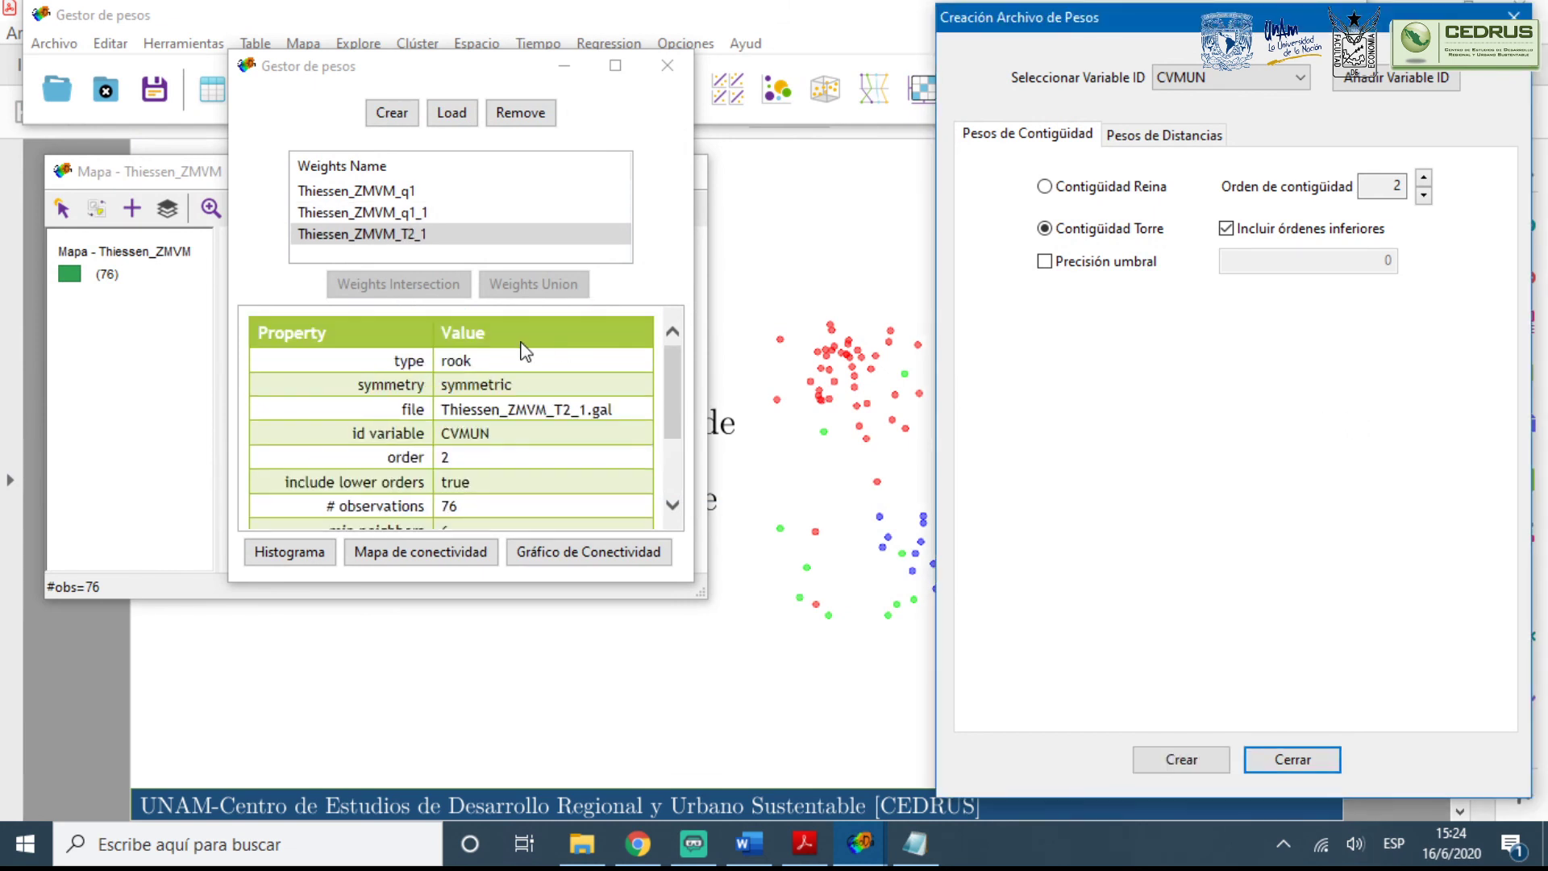
click(674, 378)
drag(674, 372, 650, 449)
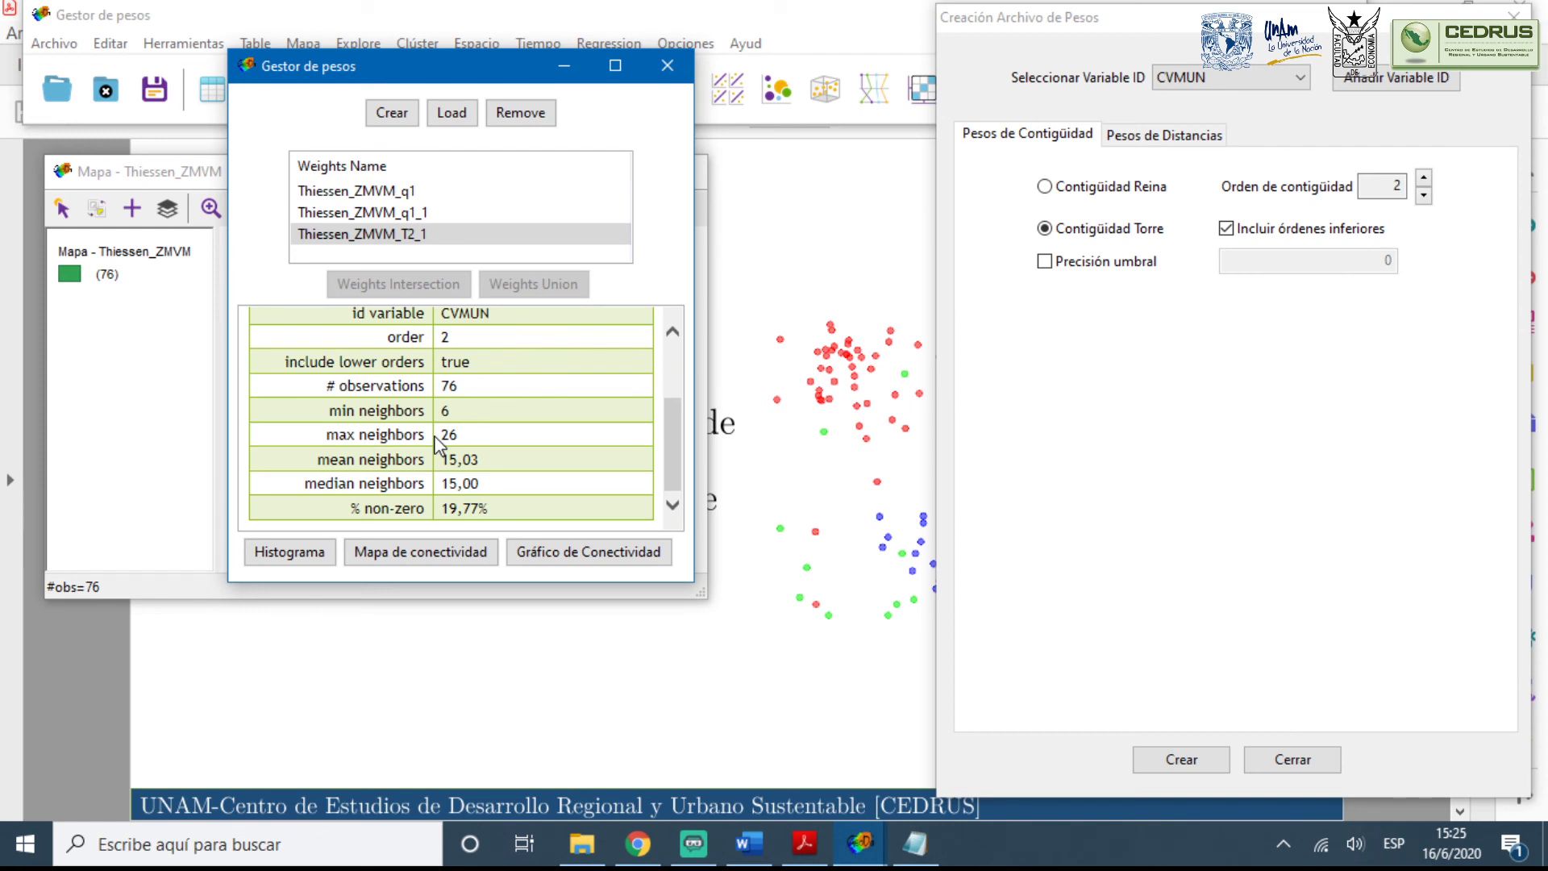
Configure distance weights with a Gaussian kernel, diagonal weights of 1 and an adaptive bandwidth of 5 neighbors
click(1137, 136)
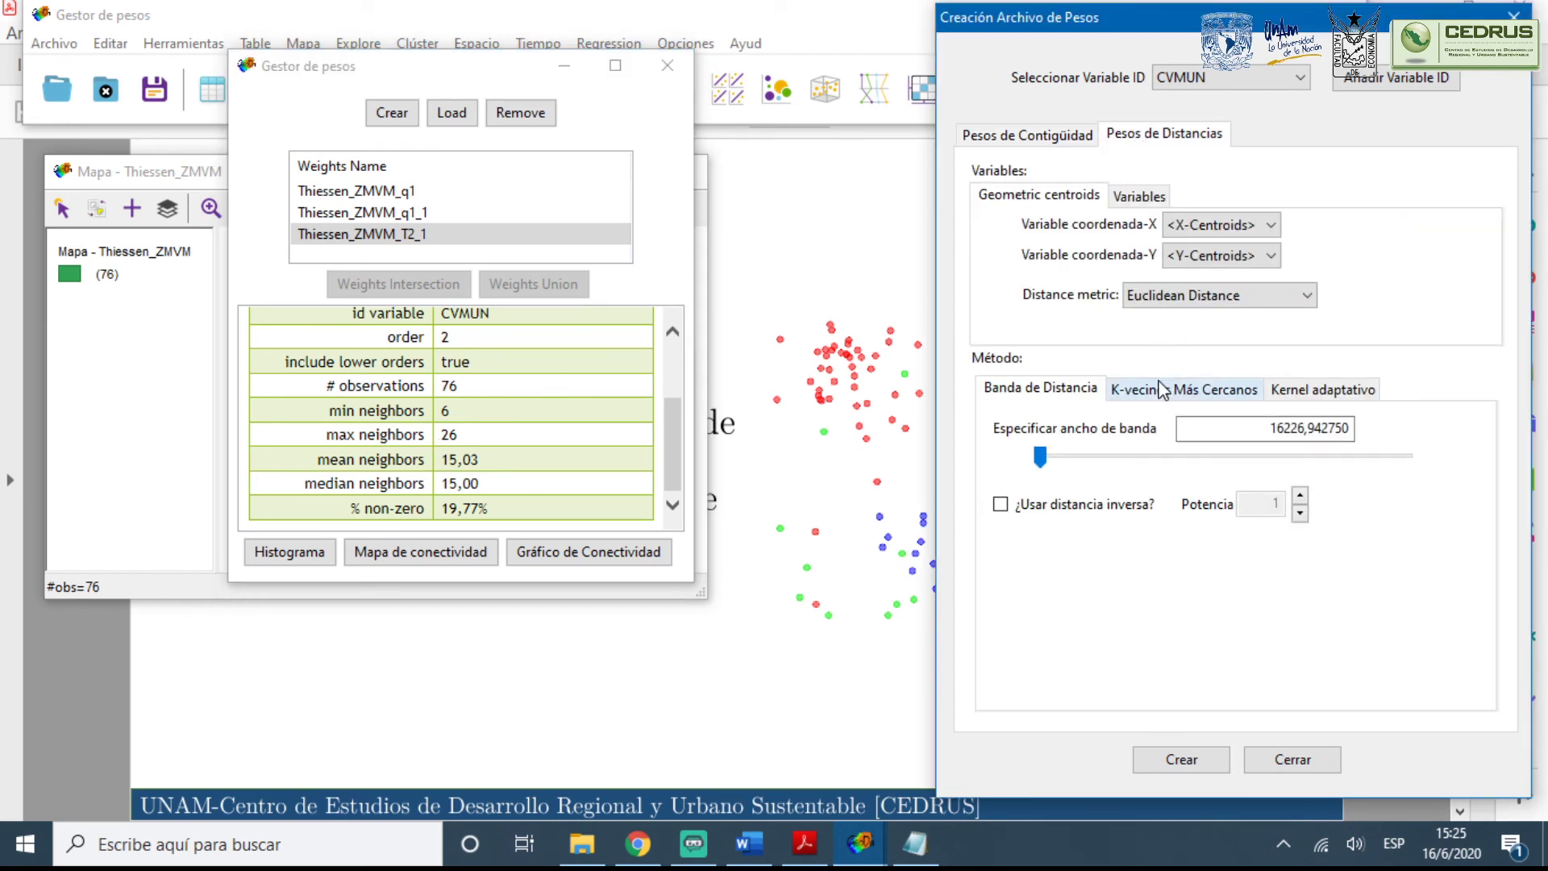
click(1322, 390)
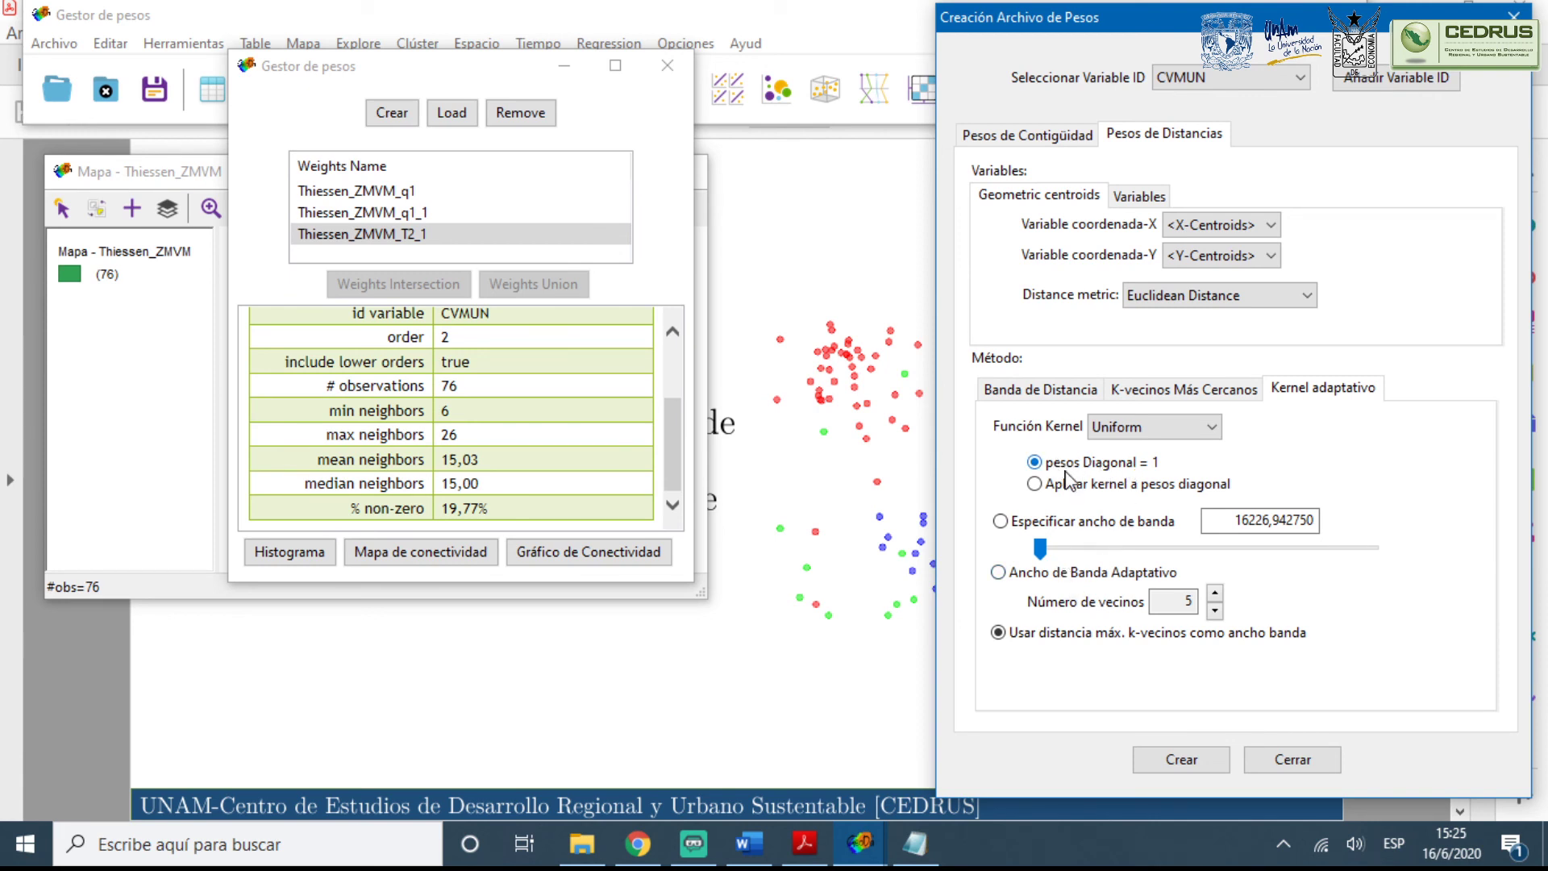
click(1136, 427)
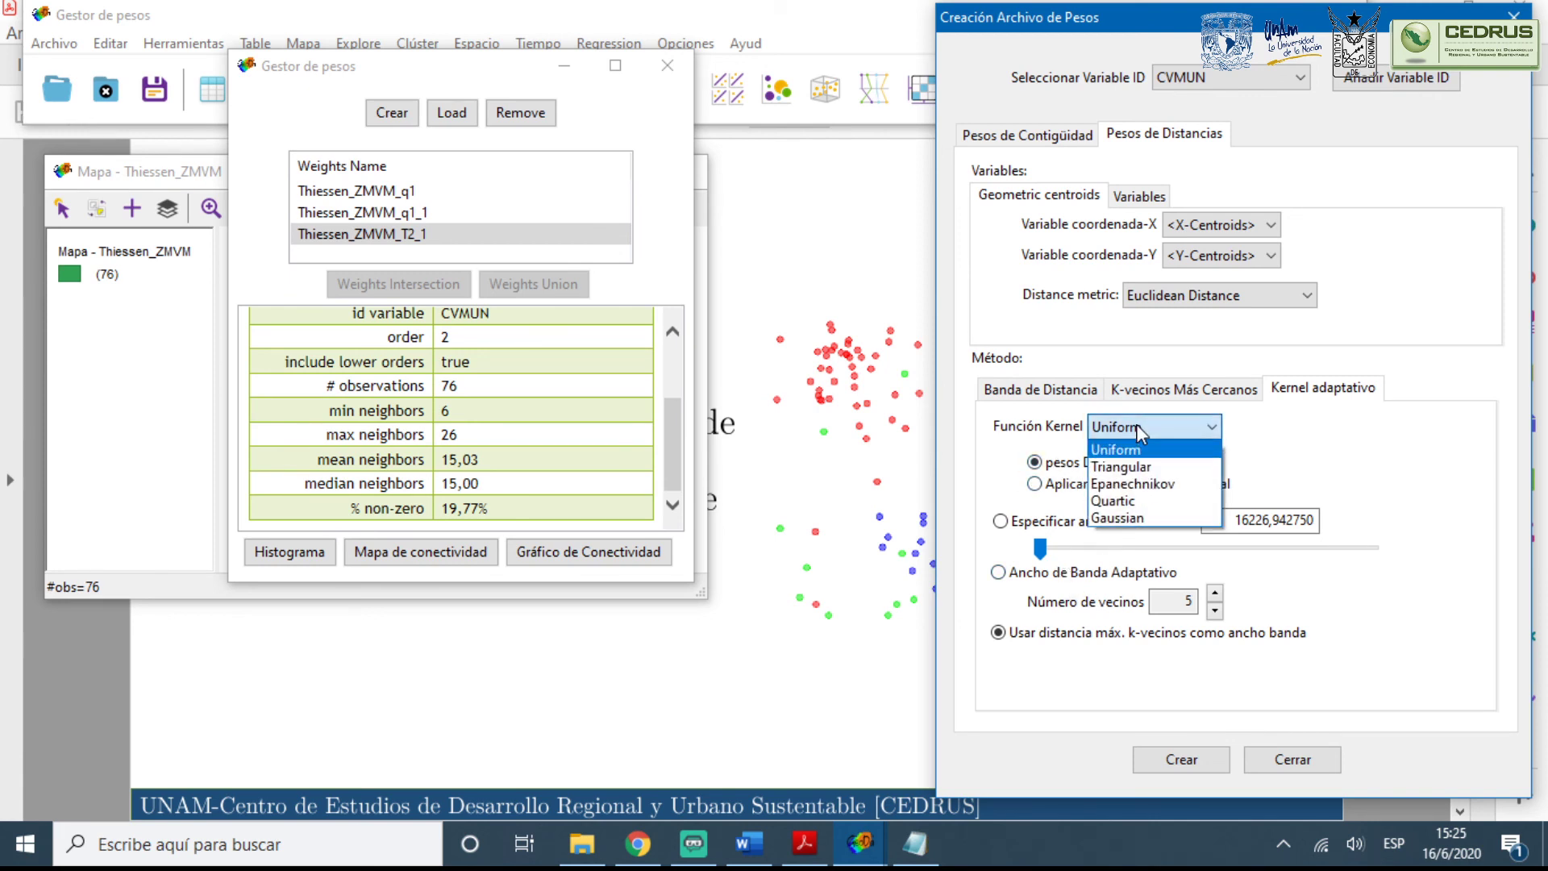
click(1135, 518)
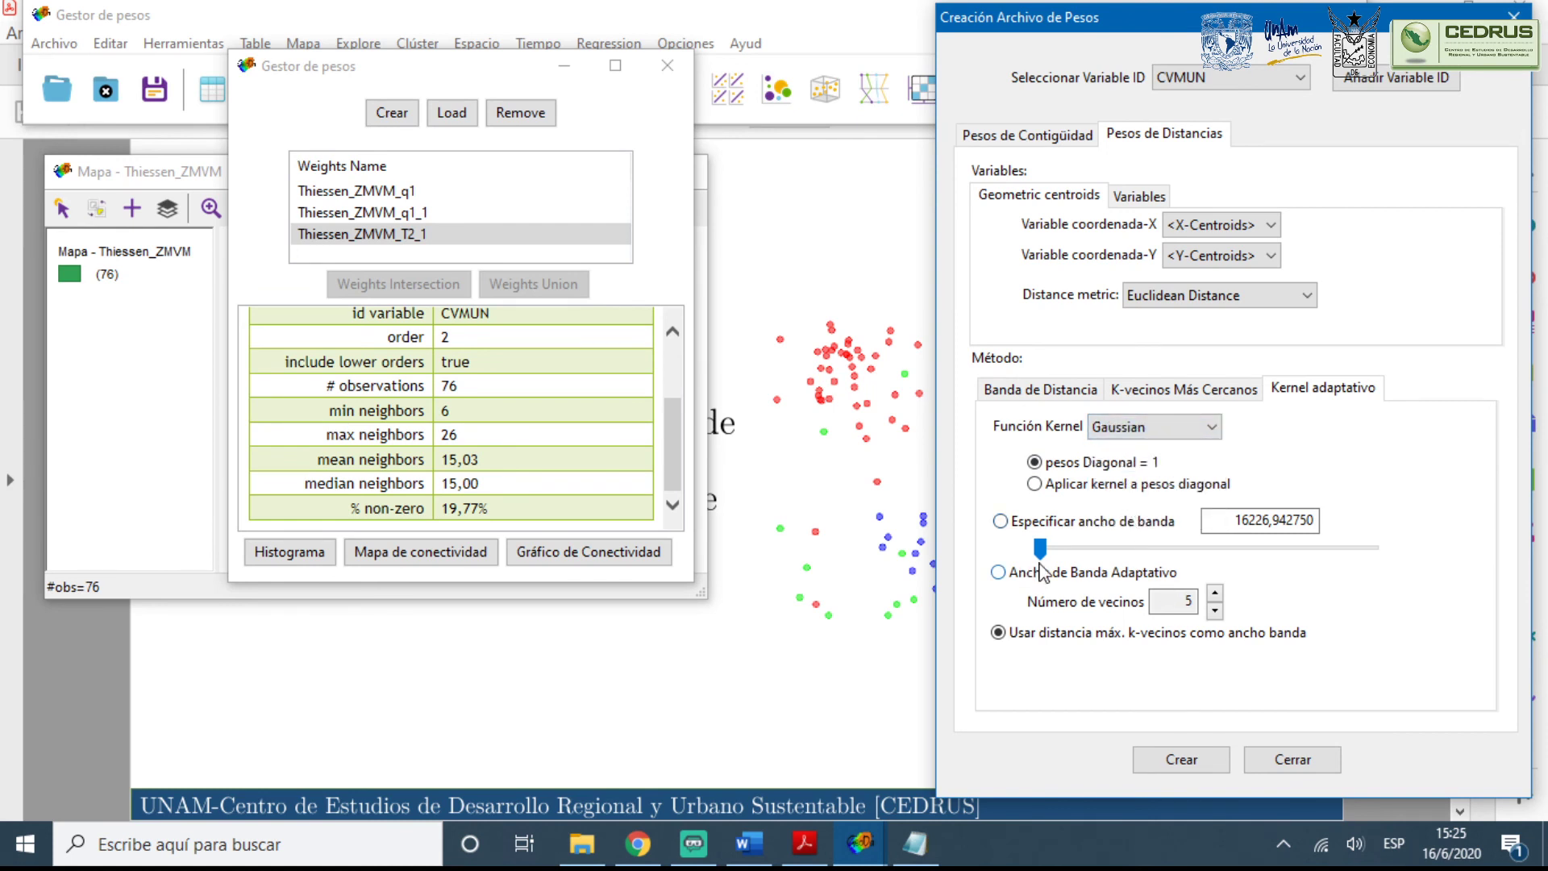
click(1009, 574)
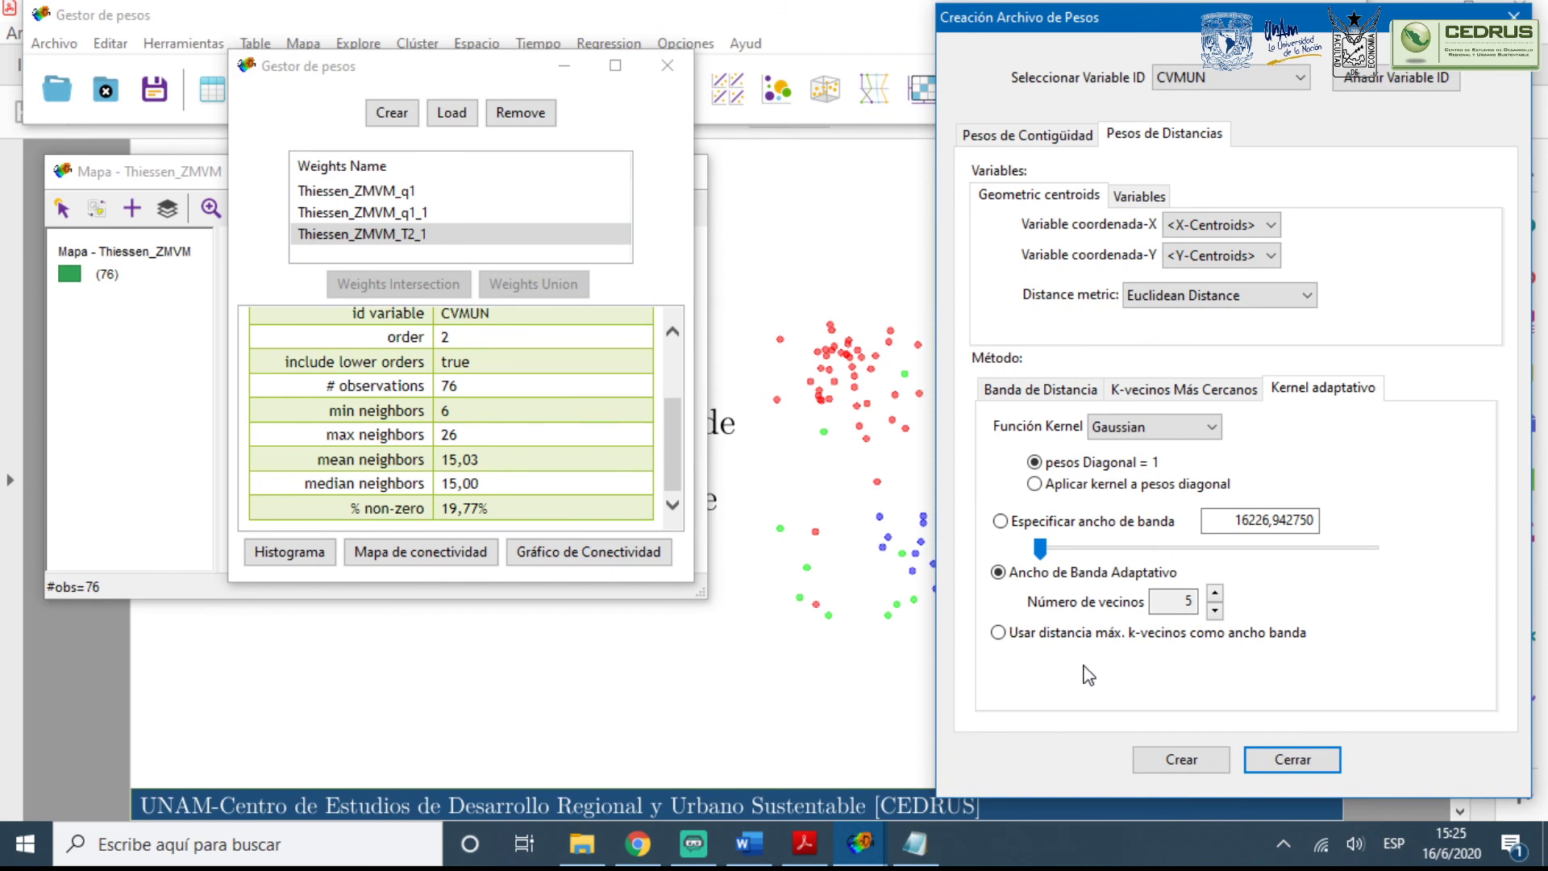
drag(1234, 18, 966, 29)
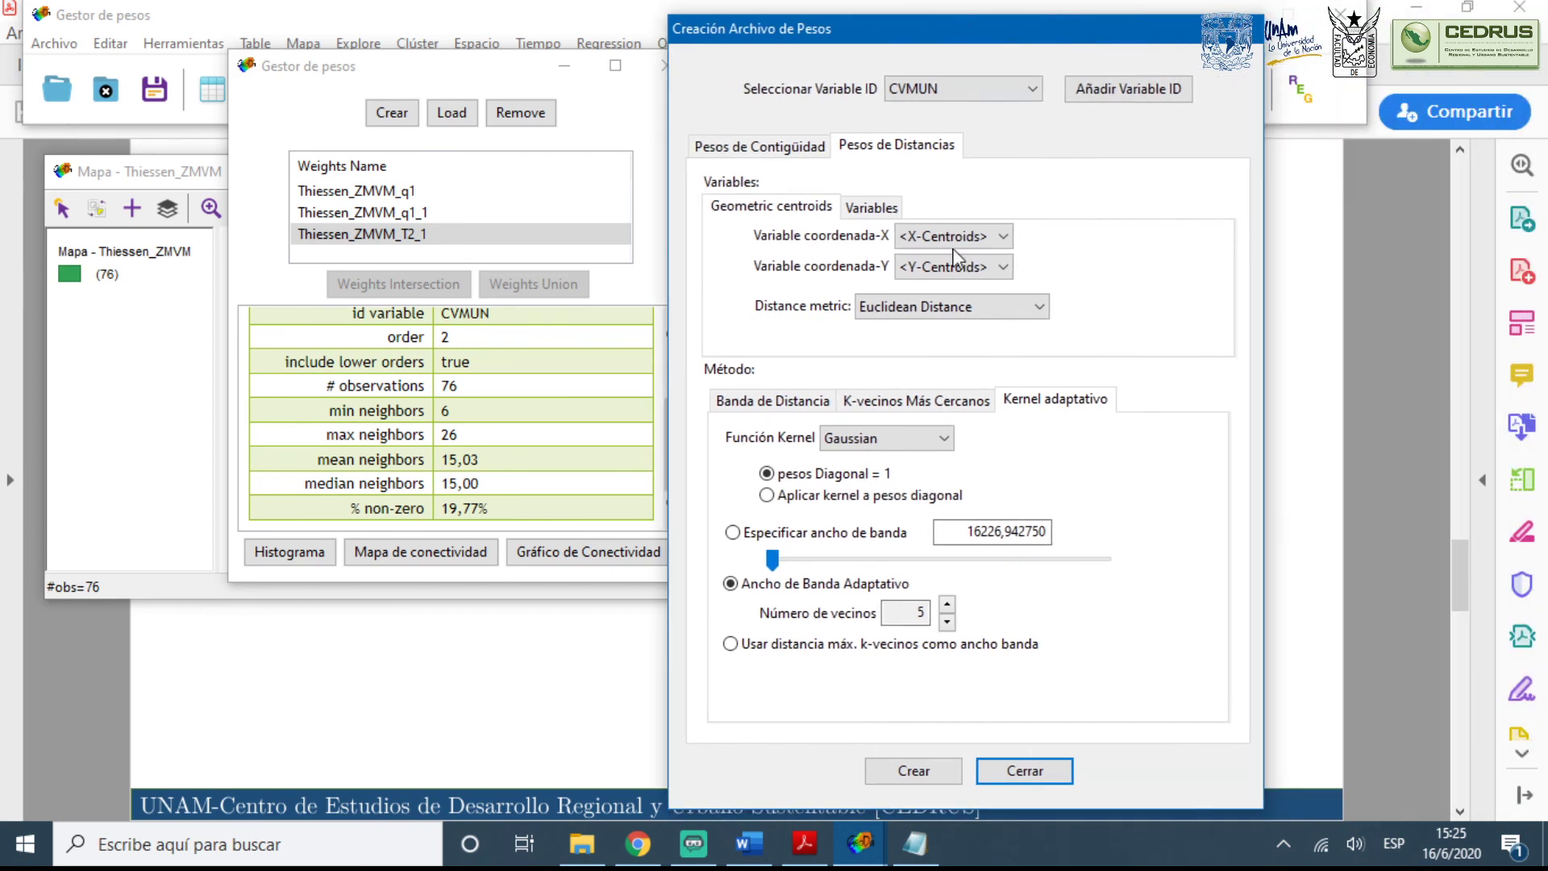
Create the adaptive kernel weights and save them as Thiessen_ZMVM_KA.kwt
click(901, 777)
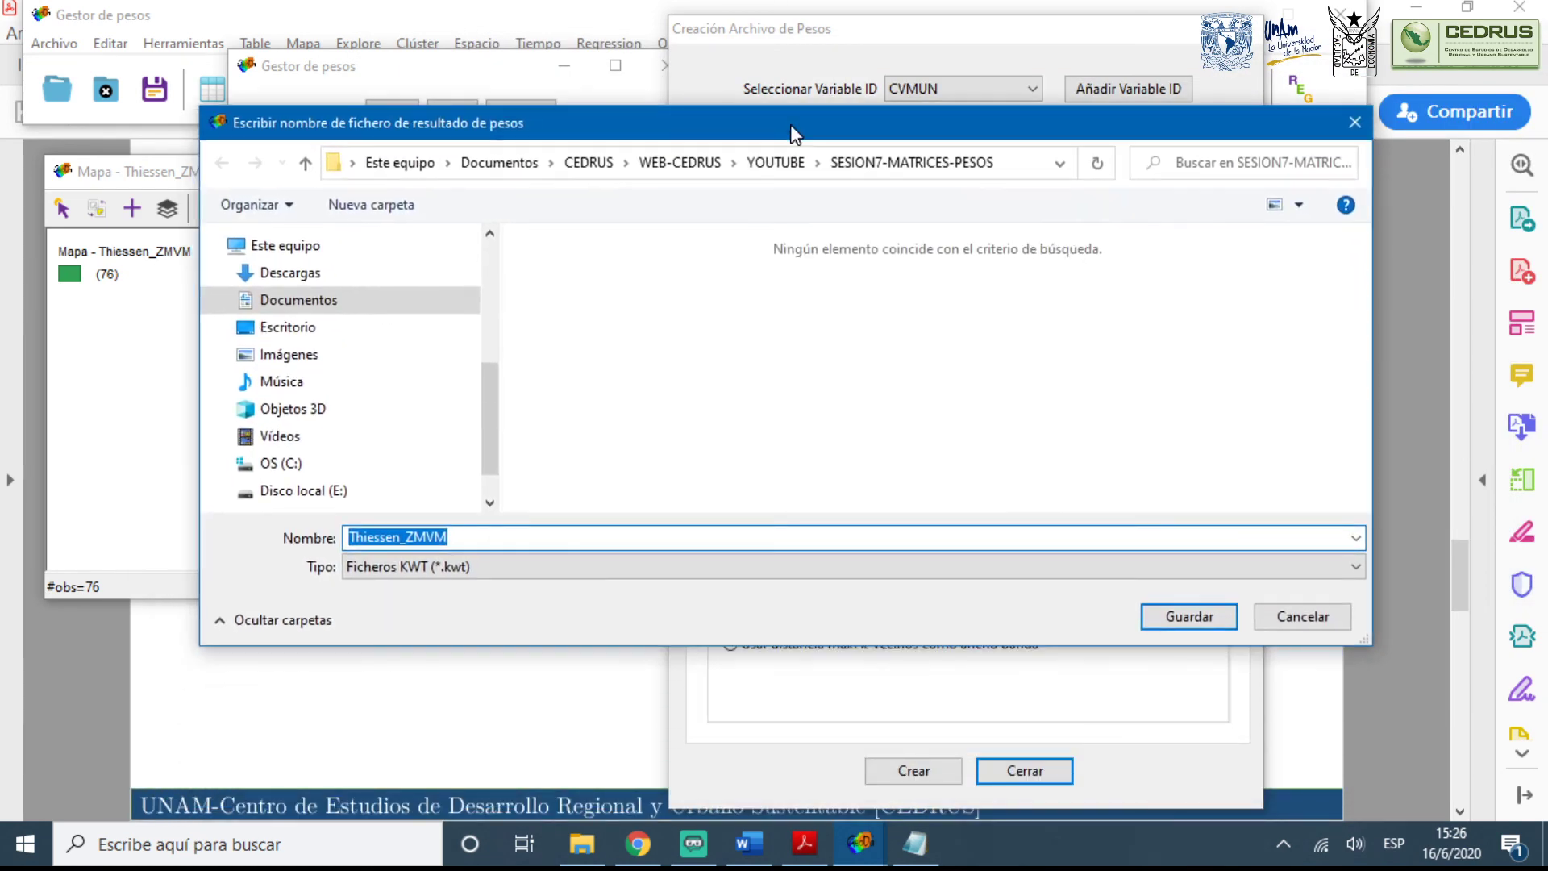
click(471, 537)
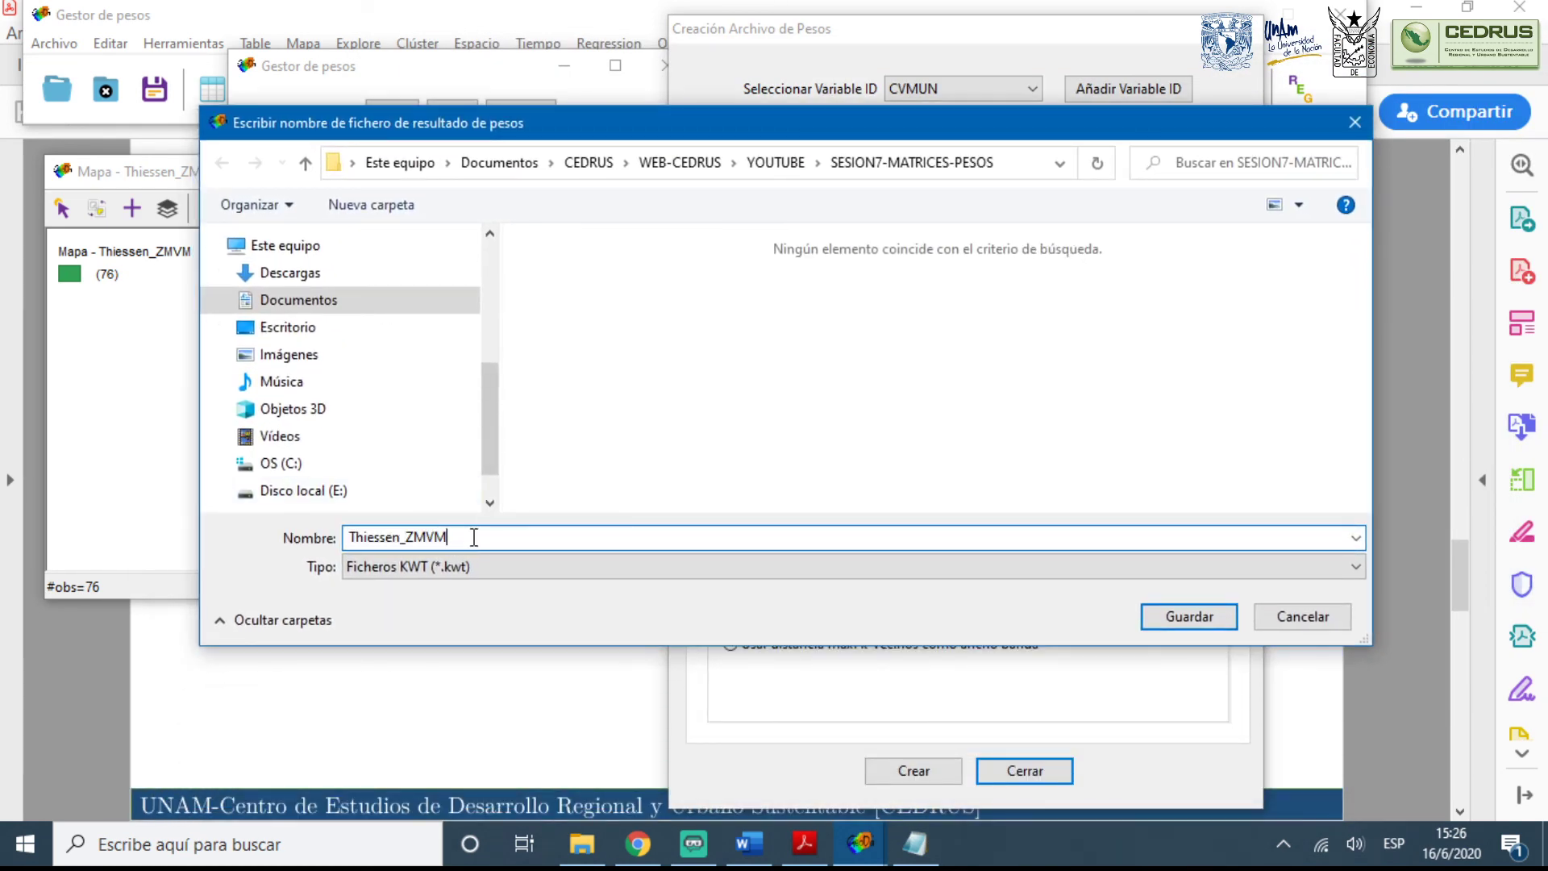
text(_)
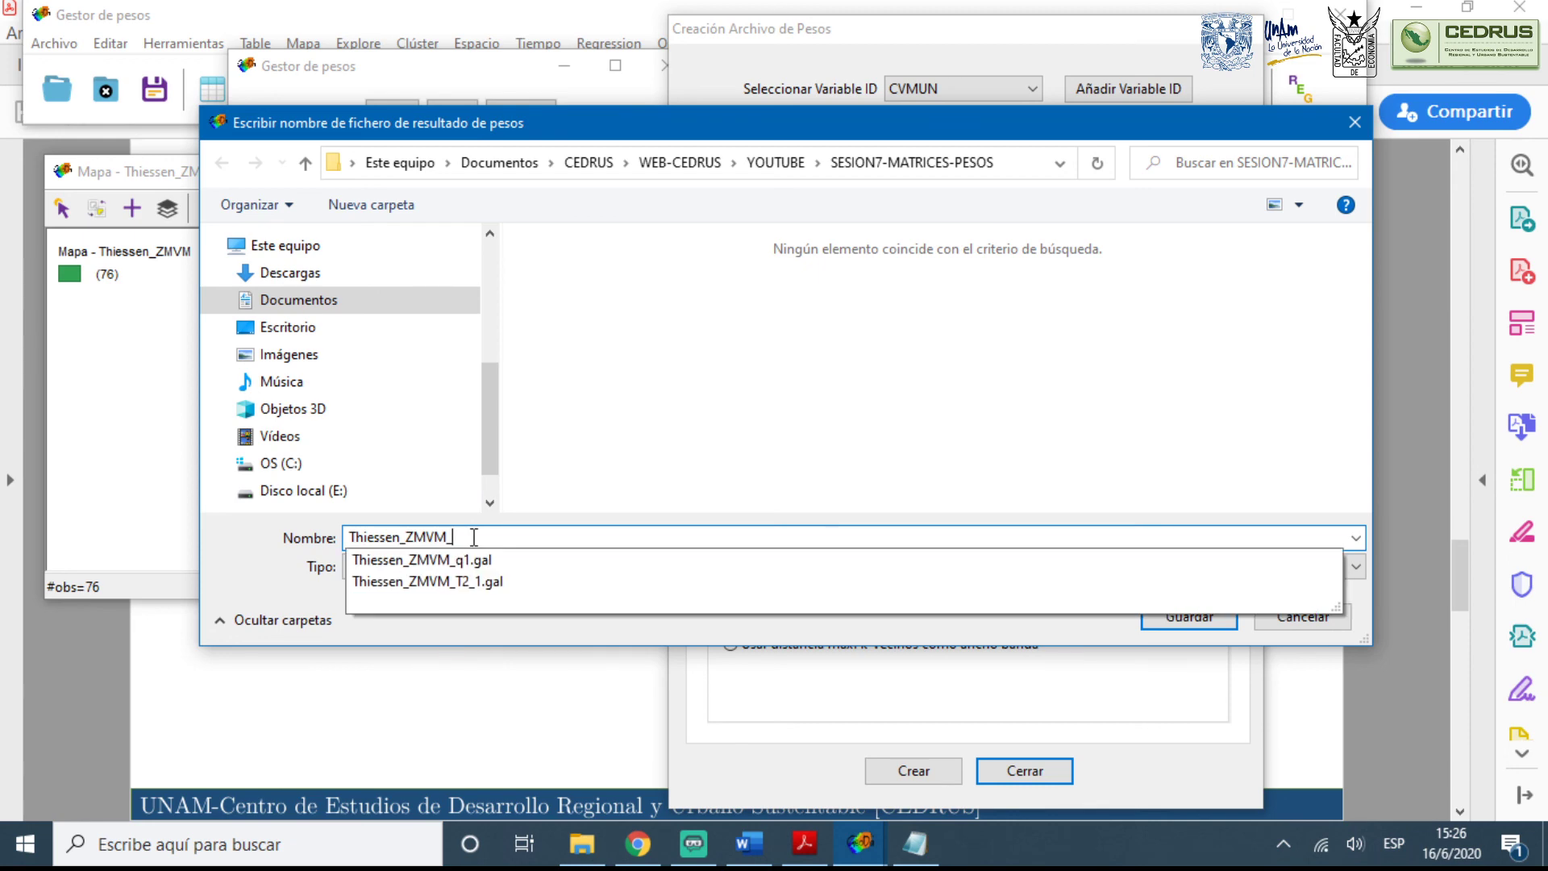
text(KA)
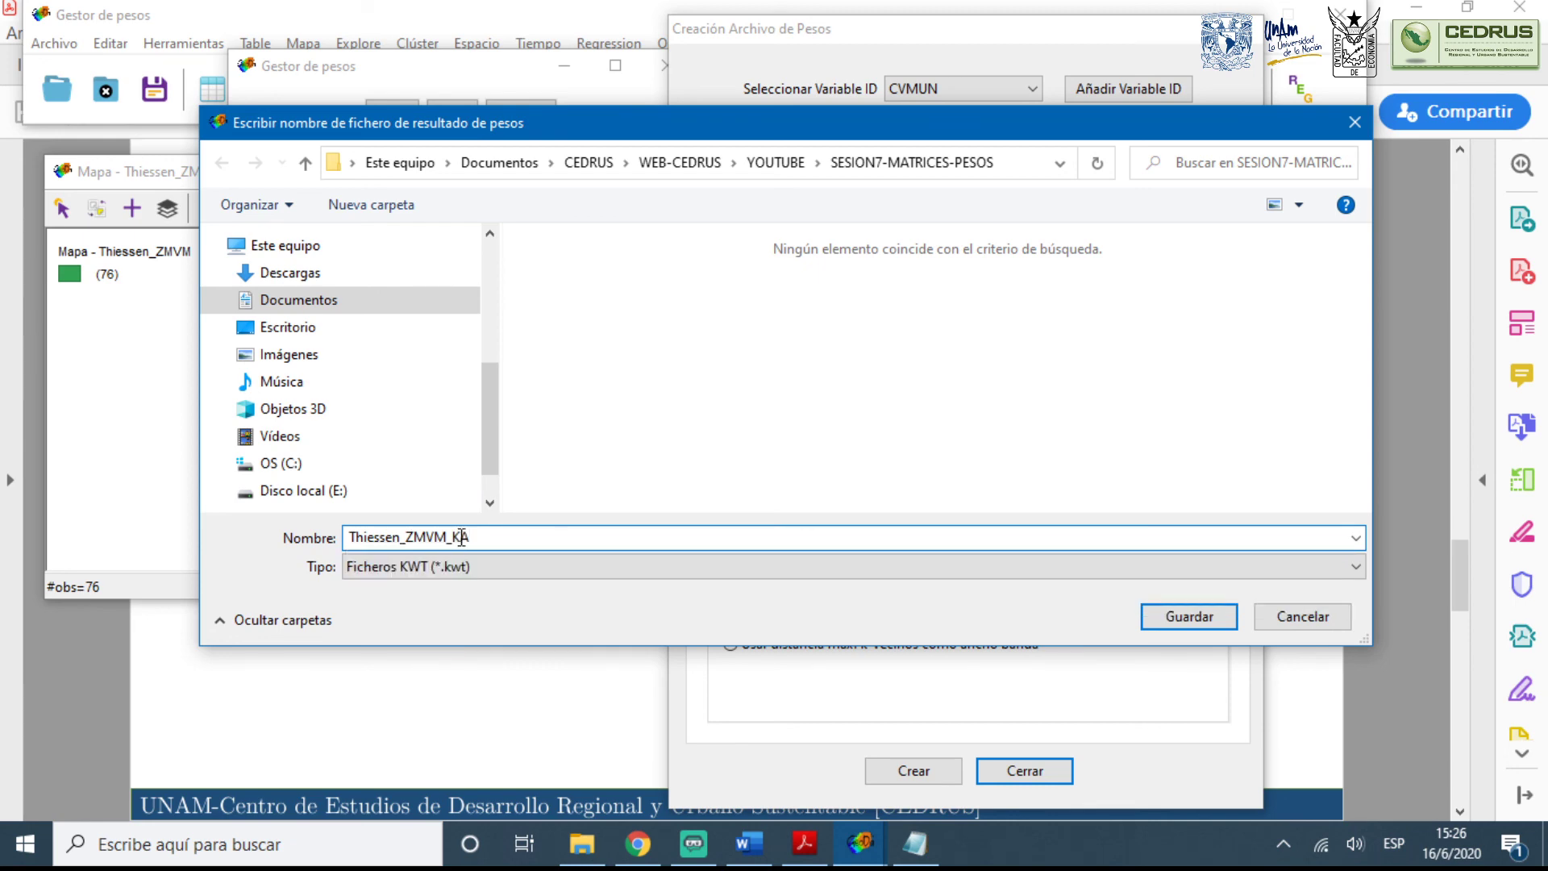
click(1174, 616)
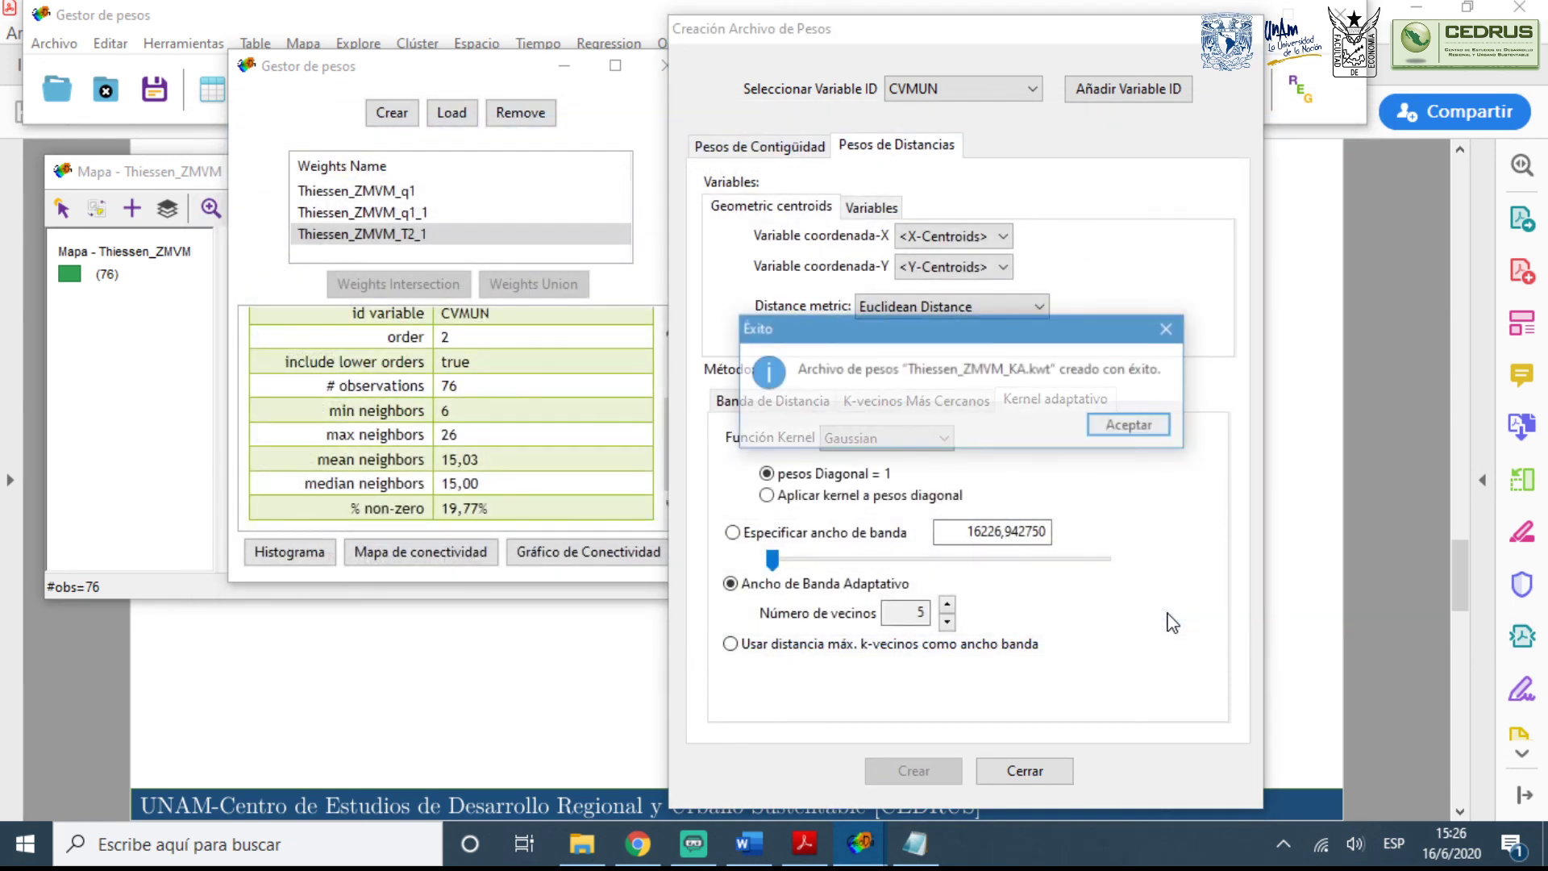
click(1128, 424)
Examine the Thiessen_ZMVM_KA properties, including symmetry, file extension, and minimum and maximum neighbors
scroll(524, 367, down, 2)
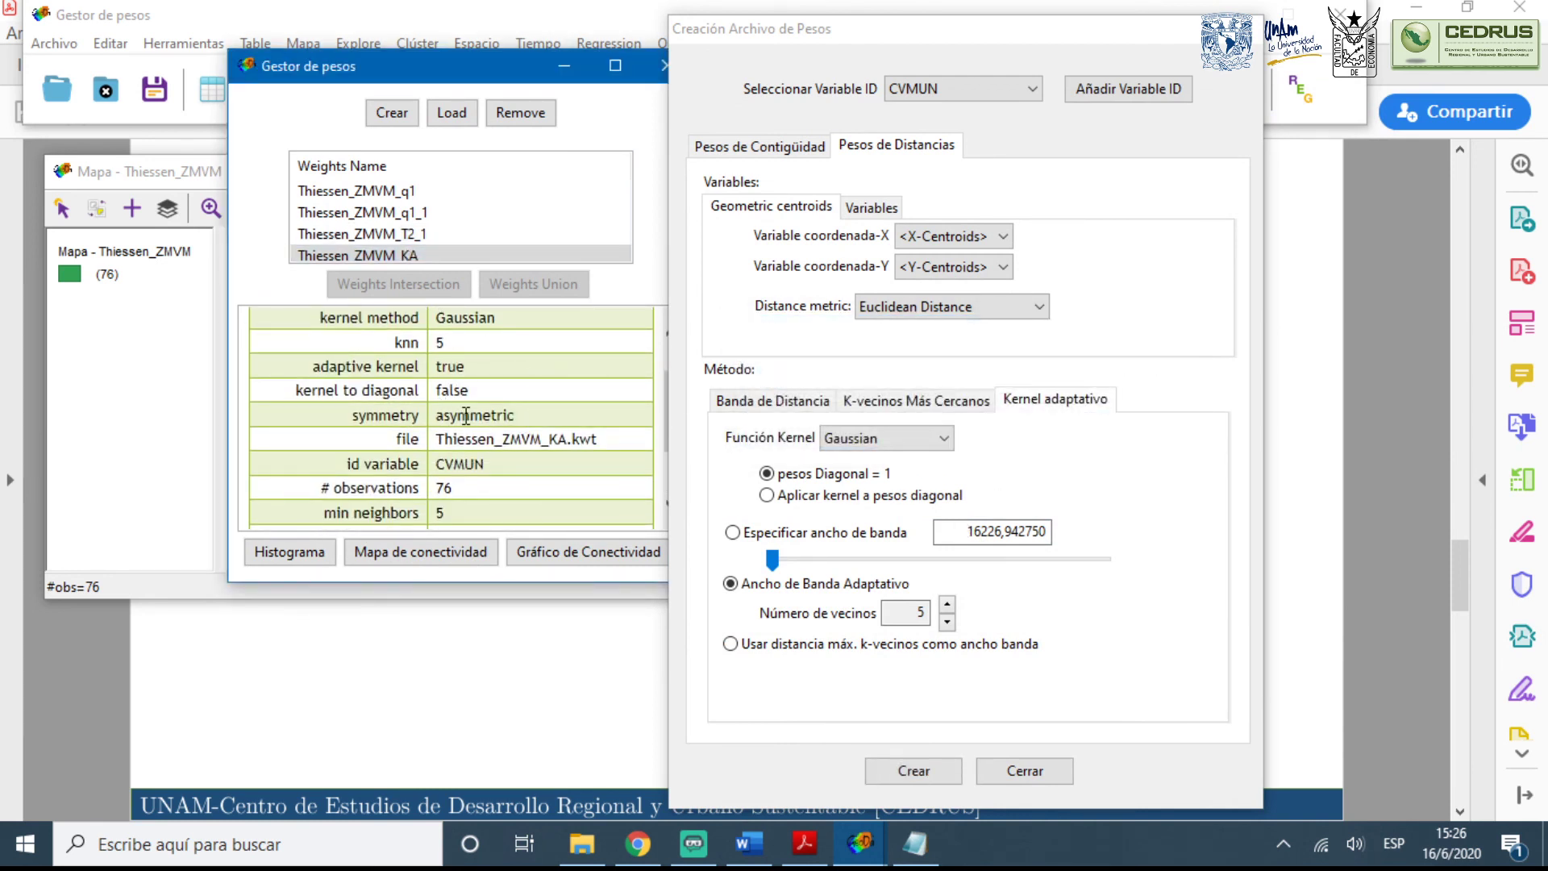
drag(516, 415, 435, 415)
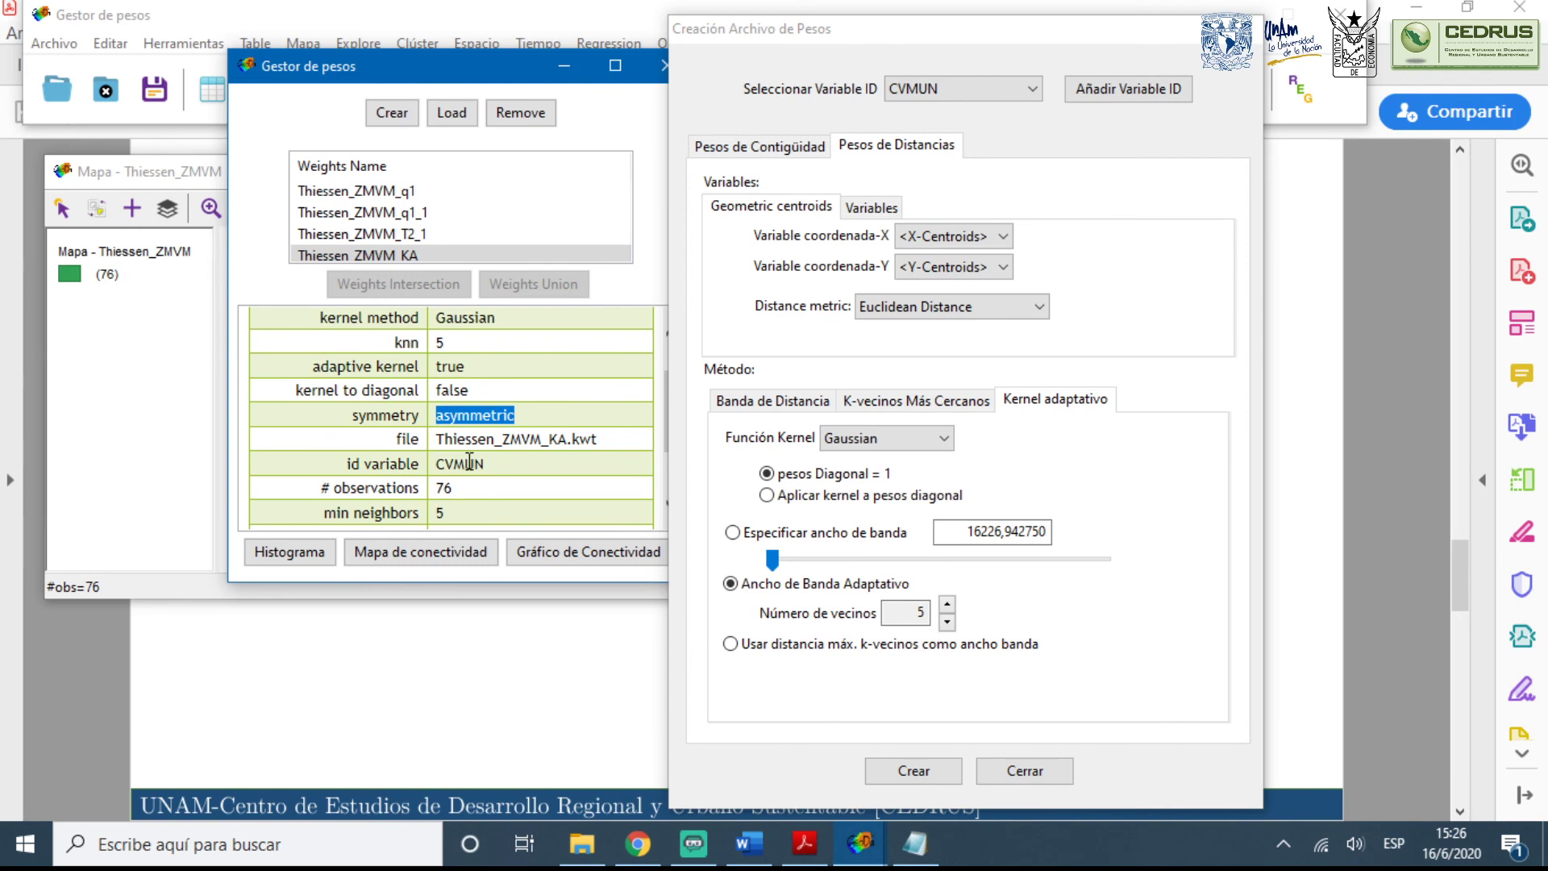
scroll(469, 462, down, 1)
drag(540, 407, 439, 409)
drag(598, 406, 567, 405)
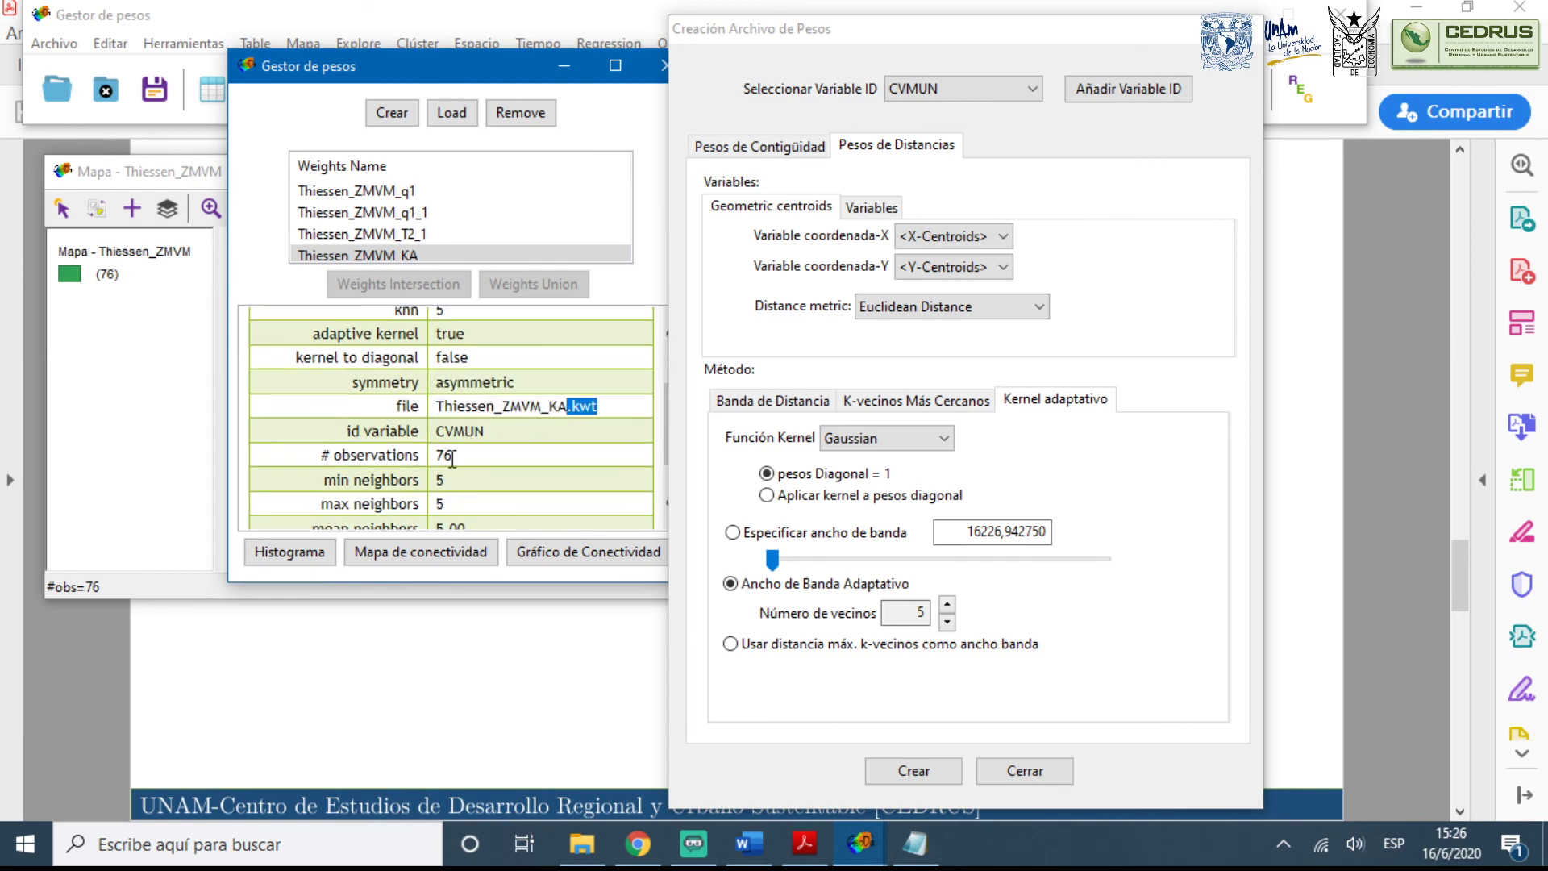
scroll(452, 458, down, 2)
scroll(430, 504, down, 1)
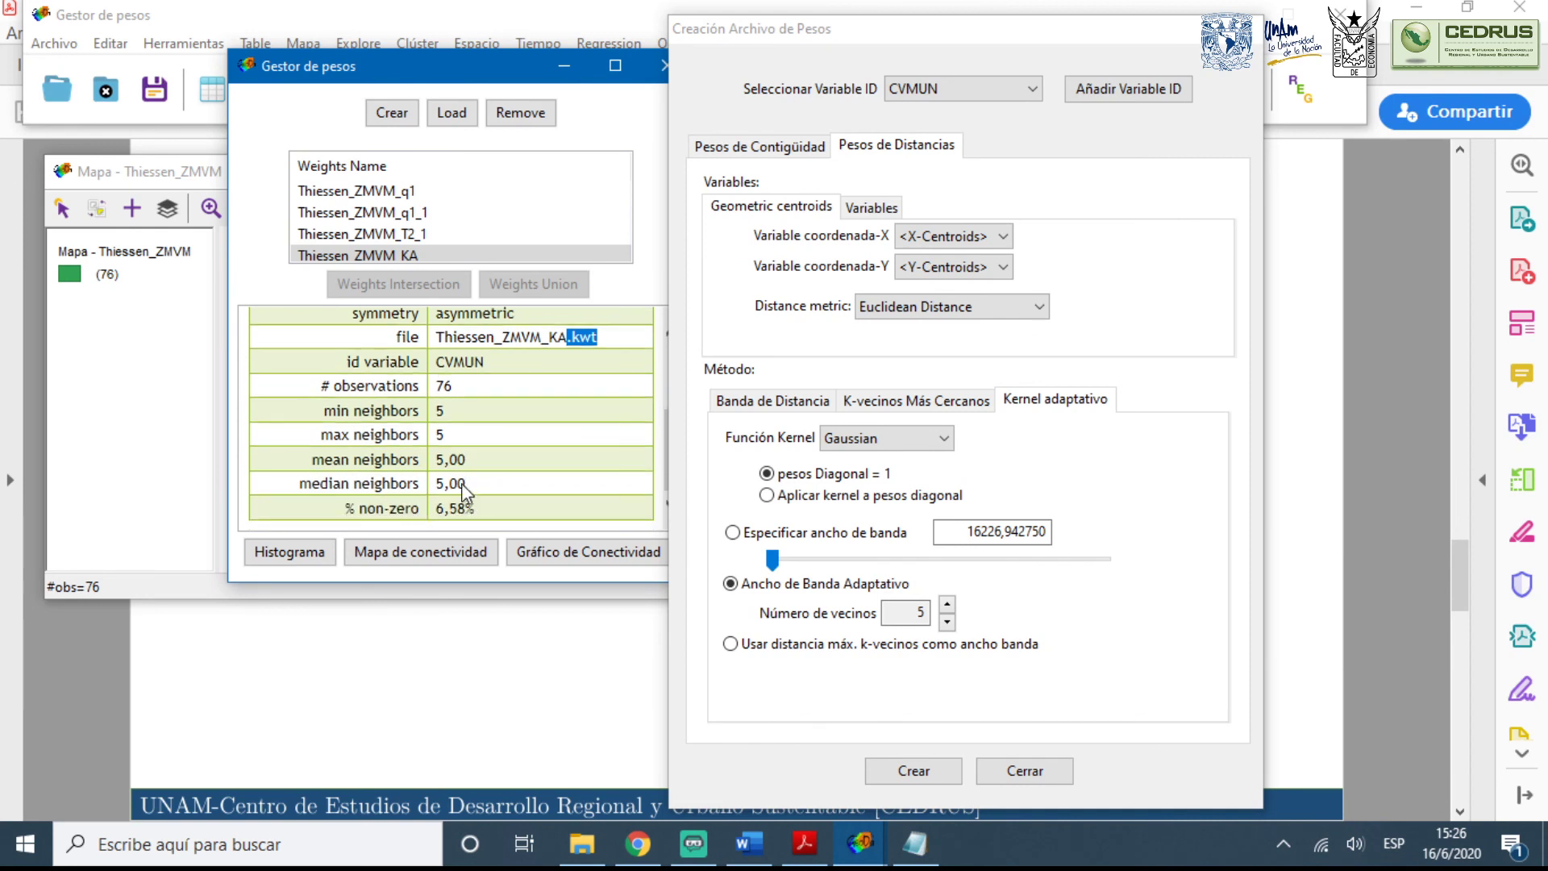
double_click(383, 410)
double_click(368, 436)
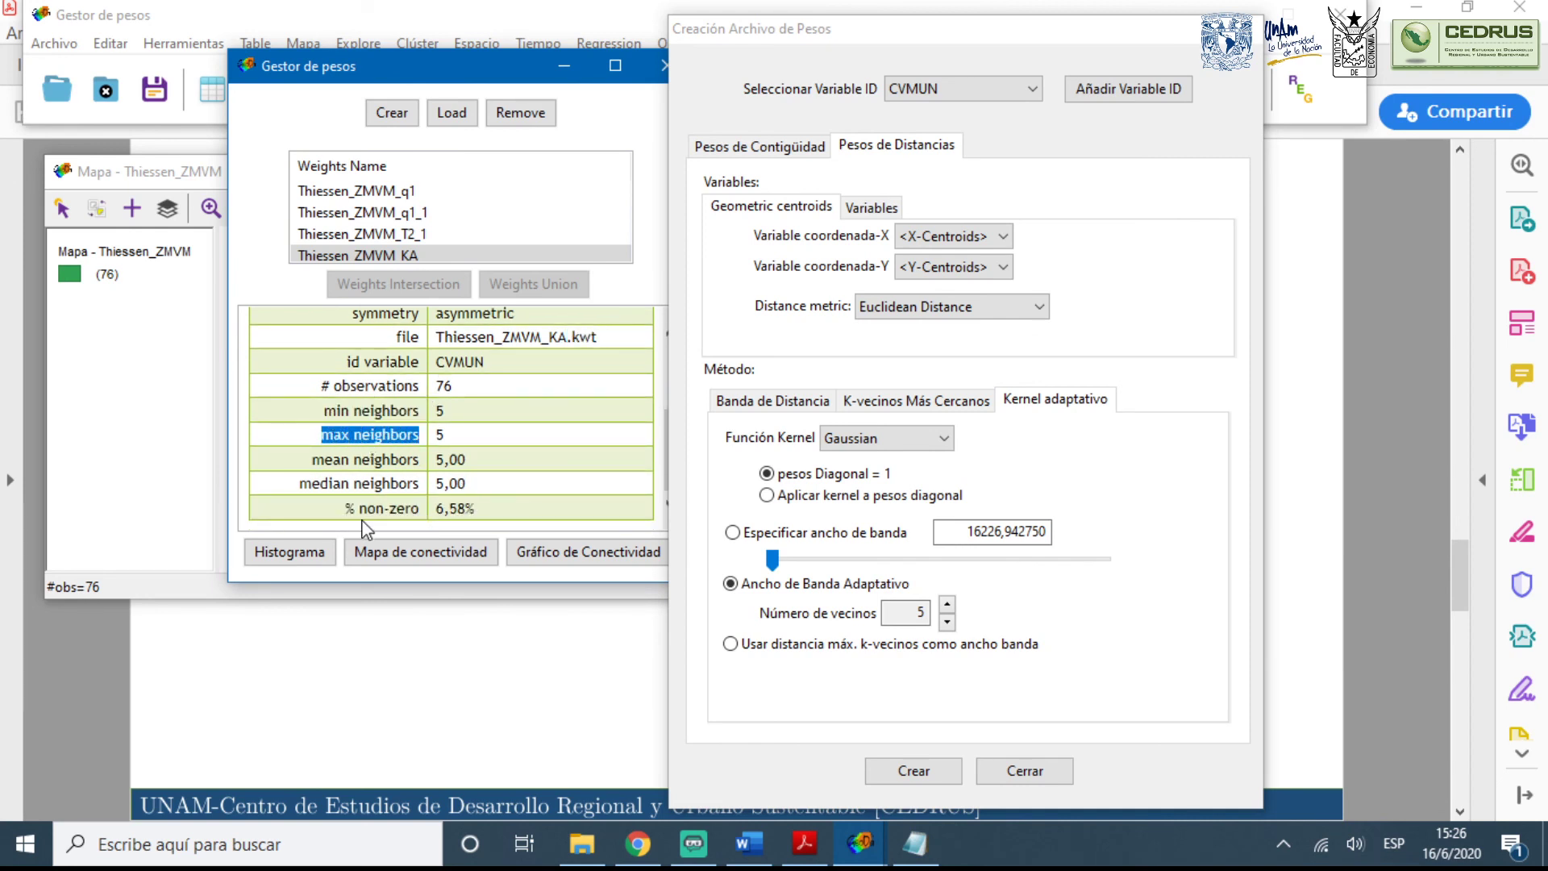
drag(456, 445, 436, 413)
Minimize the PDF slides and the GeoDa windows to clear the desktop
click(639, 853)
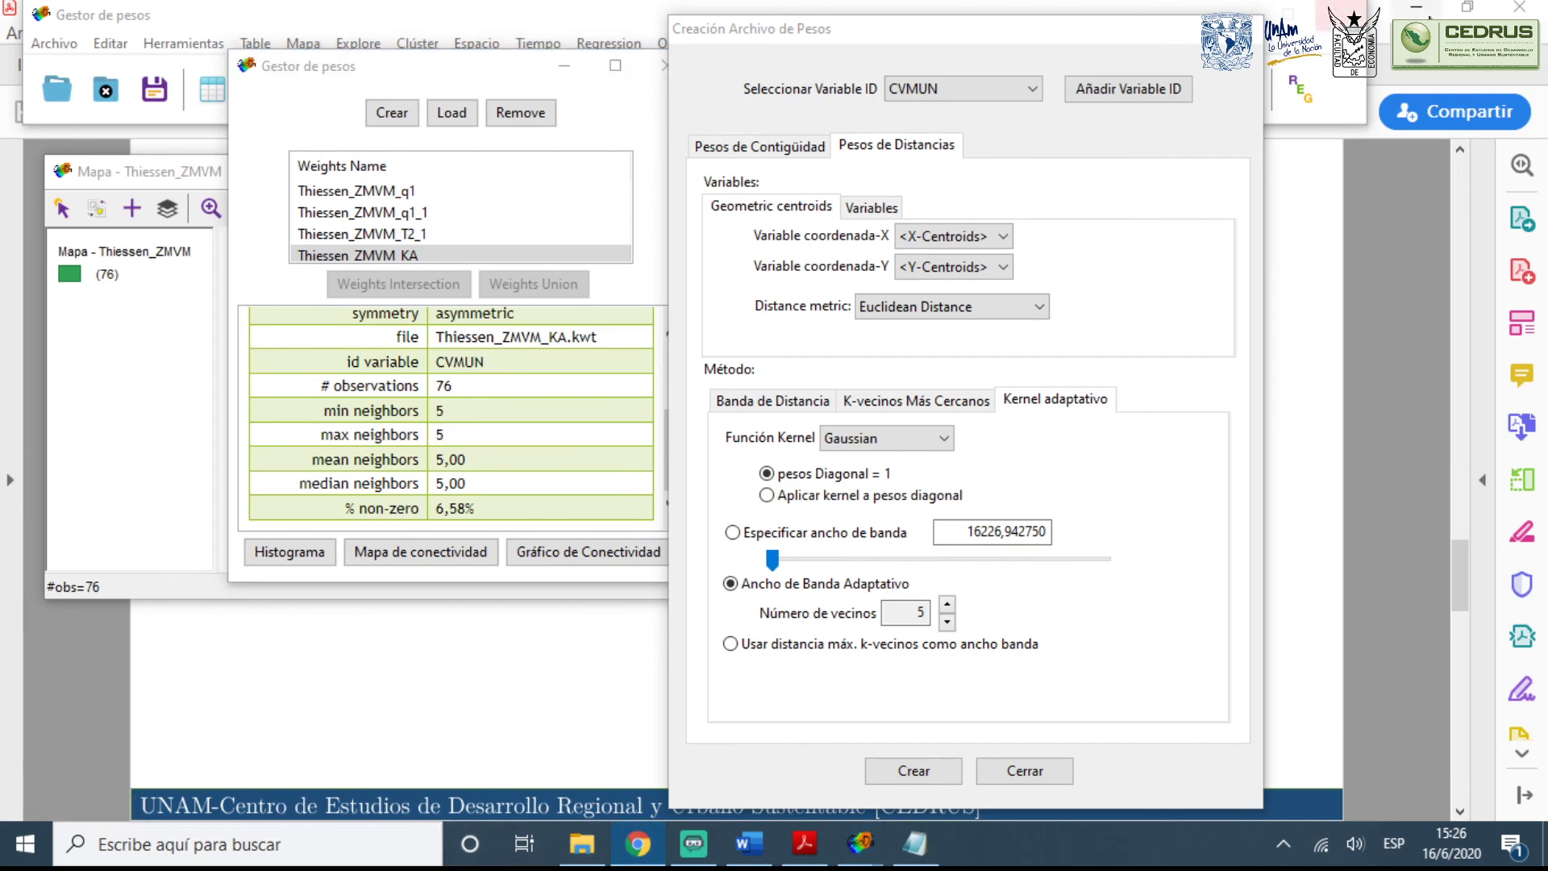
click(1403, 10)
click(1407, 9)
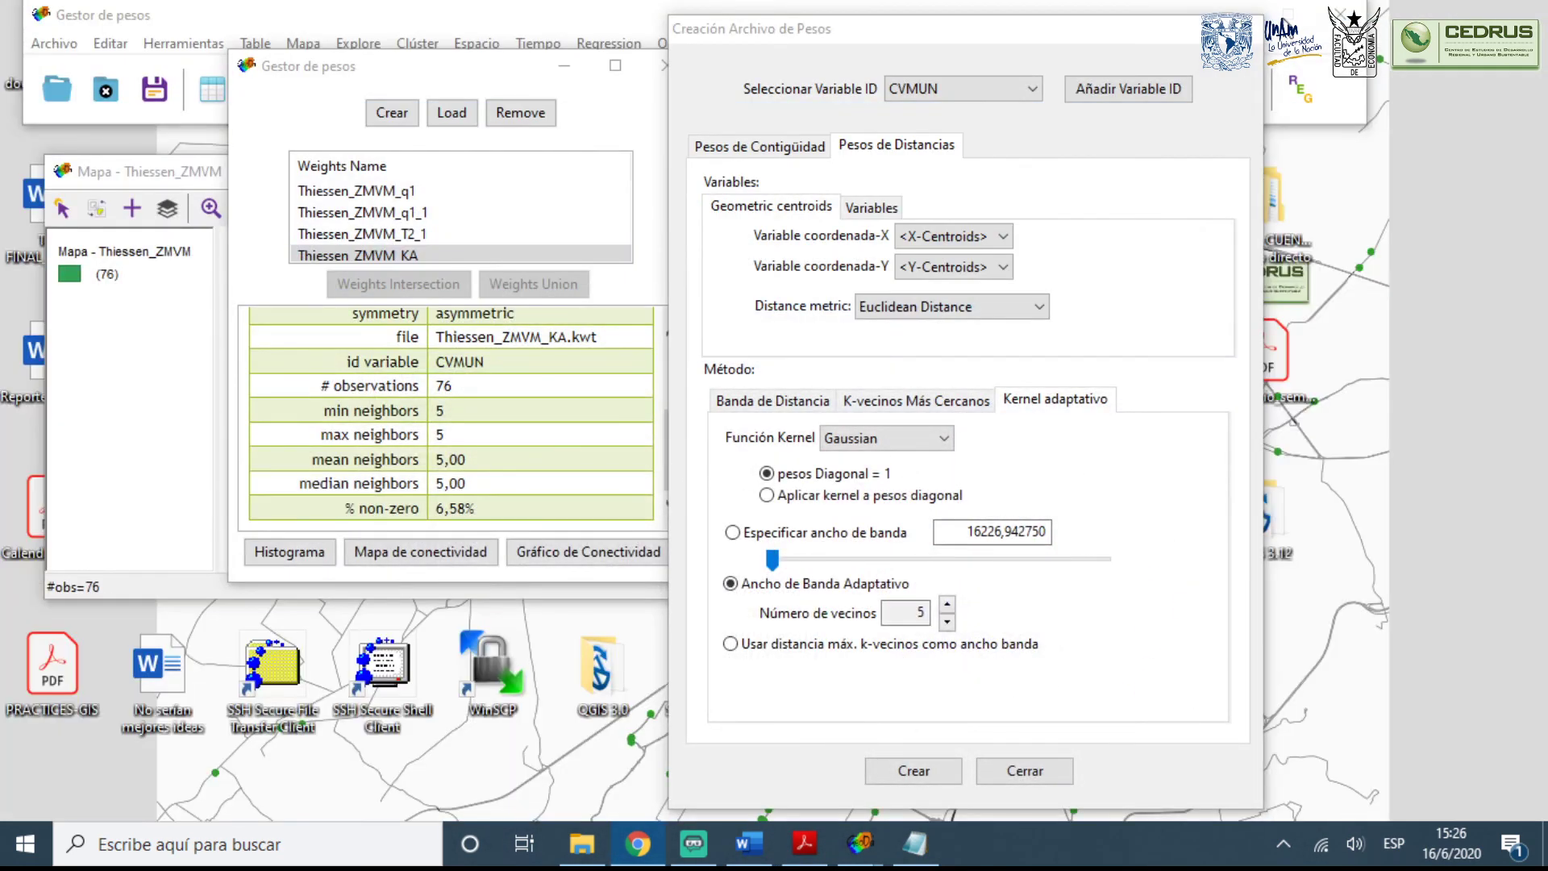
drag(1161, 39, 1182, 63)
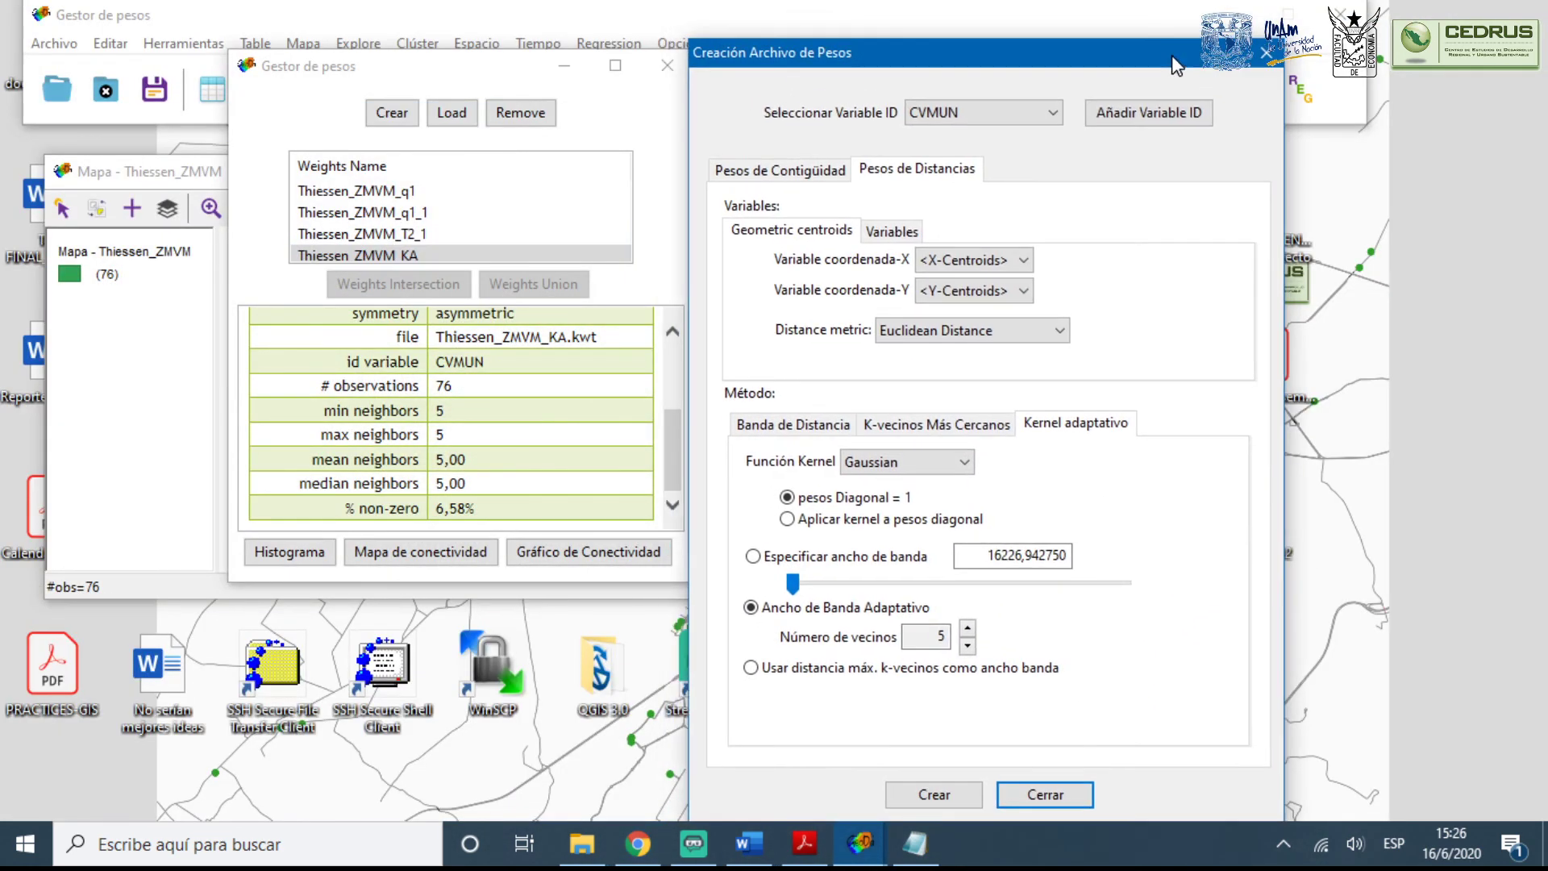
click(565, 65)
click(1236, 16)
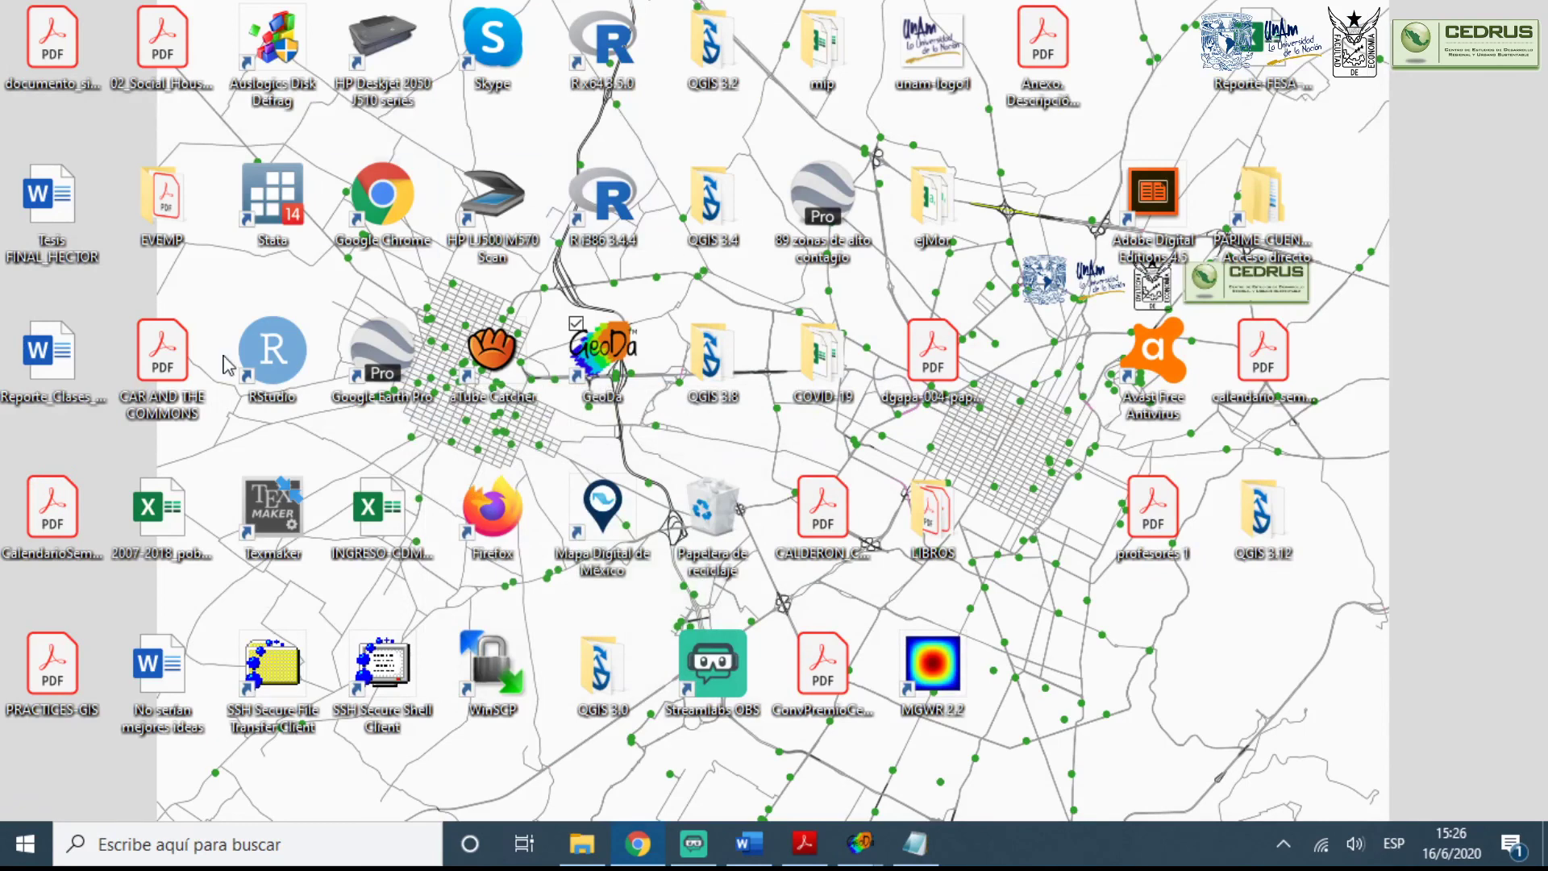
Switch to Google Chrome, maximize a new window and search Google for "spdep package r"
click(397, 186)
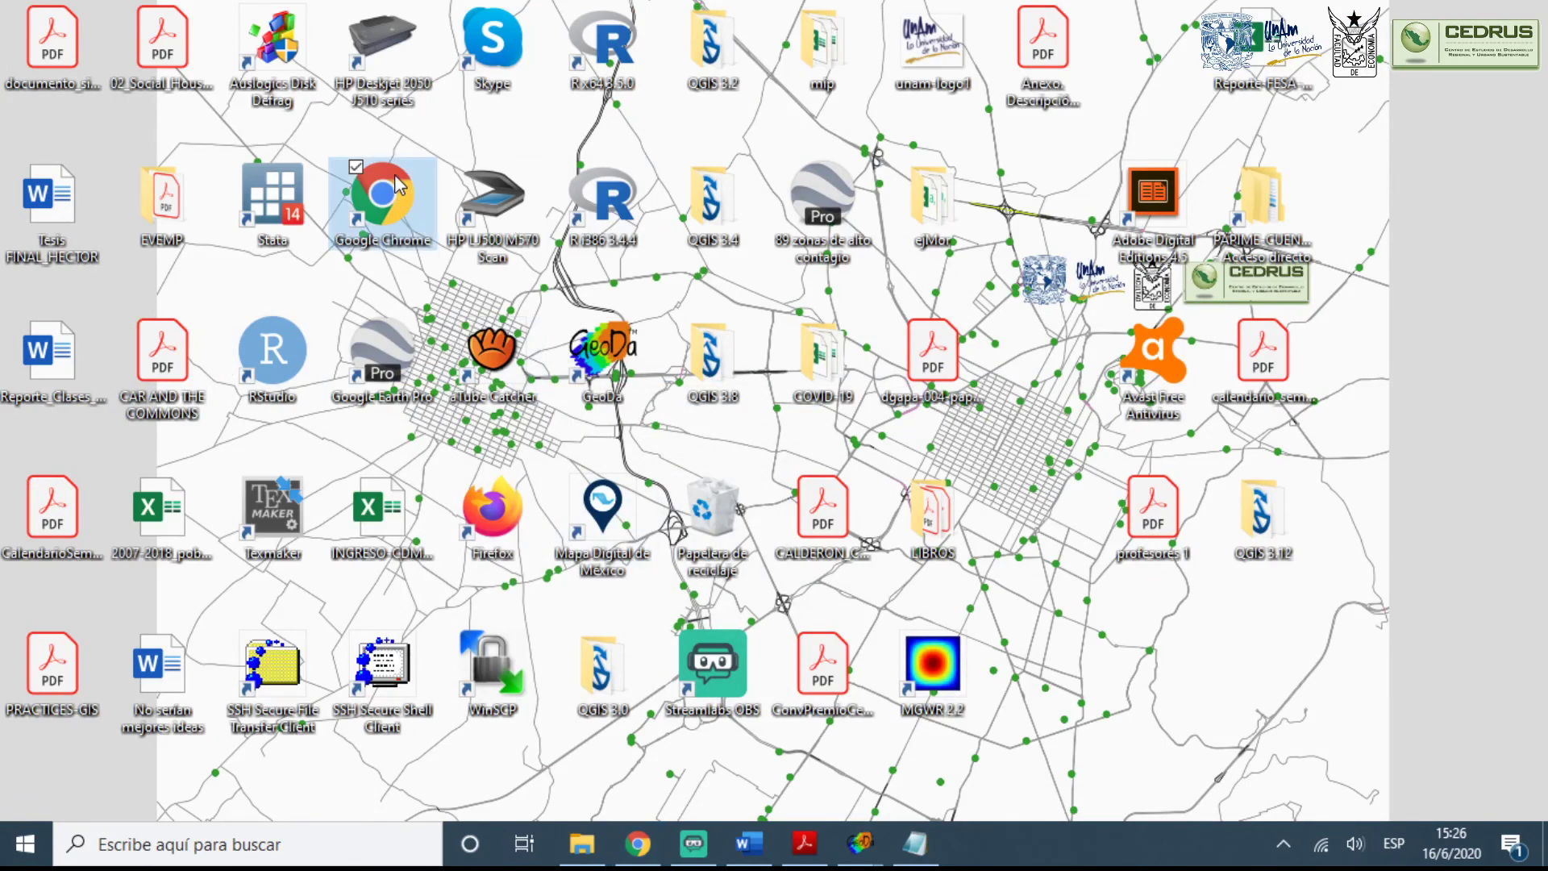
double_click(398, 186)
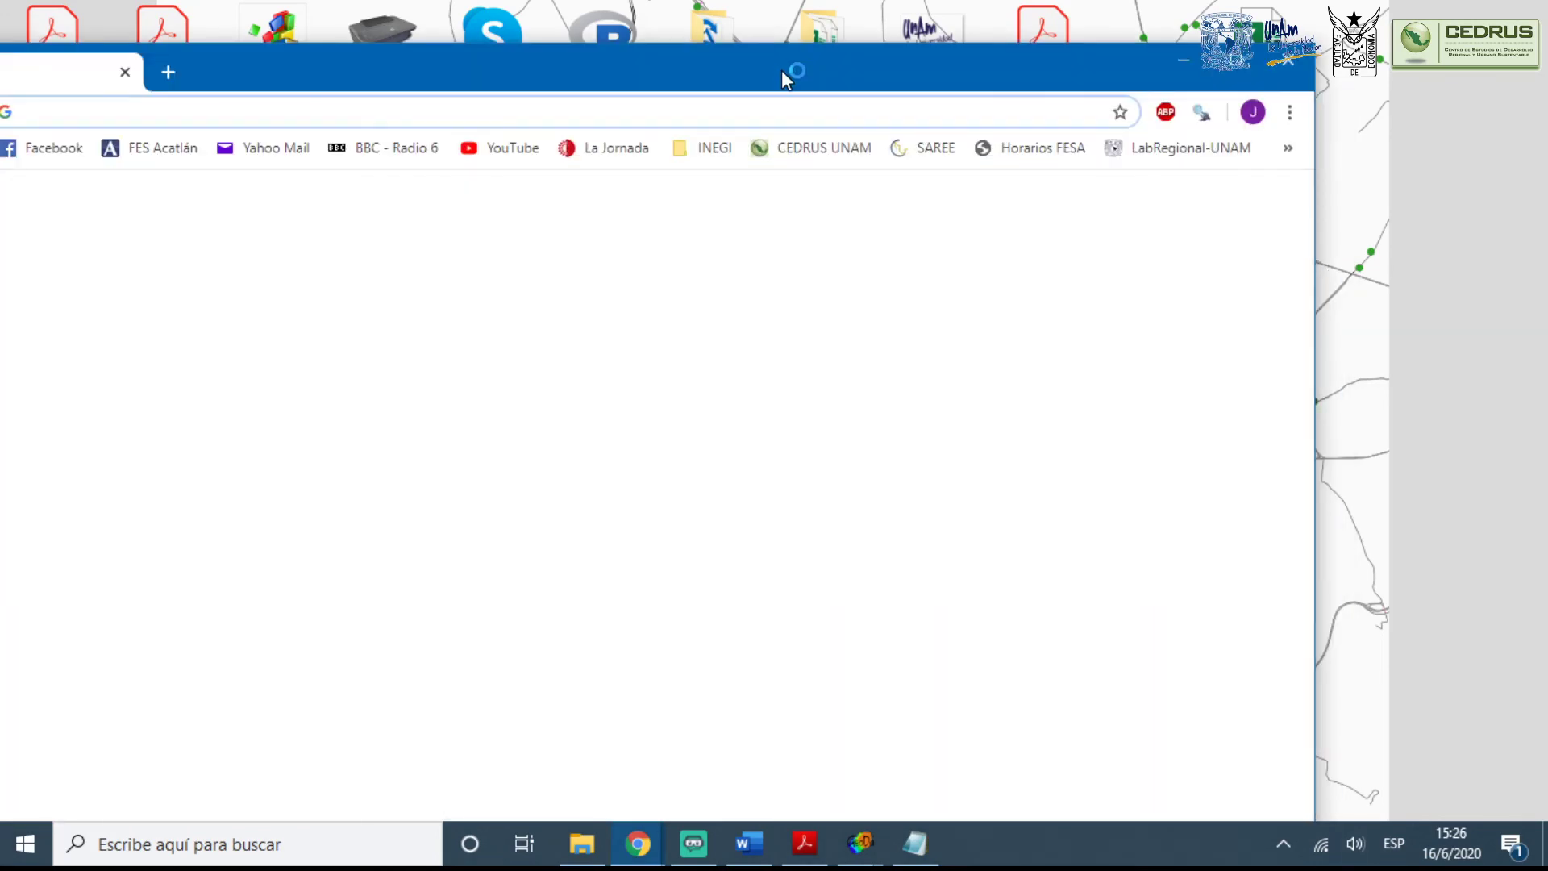
click(1238, 64)
text(sp)
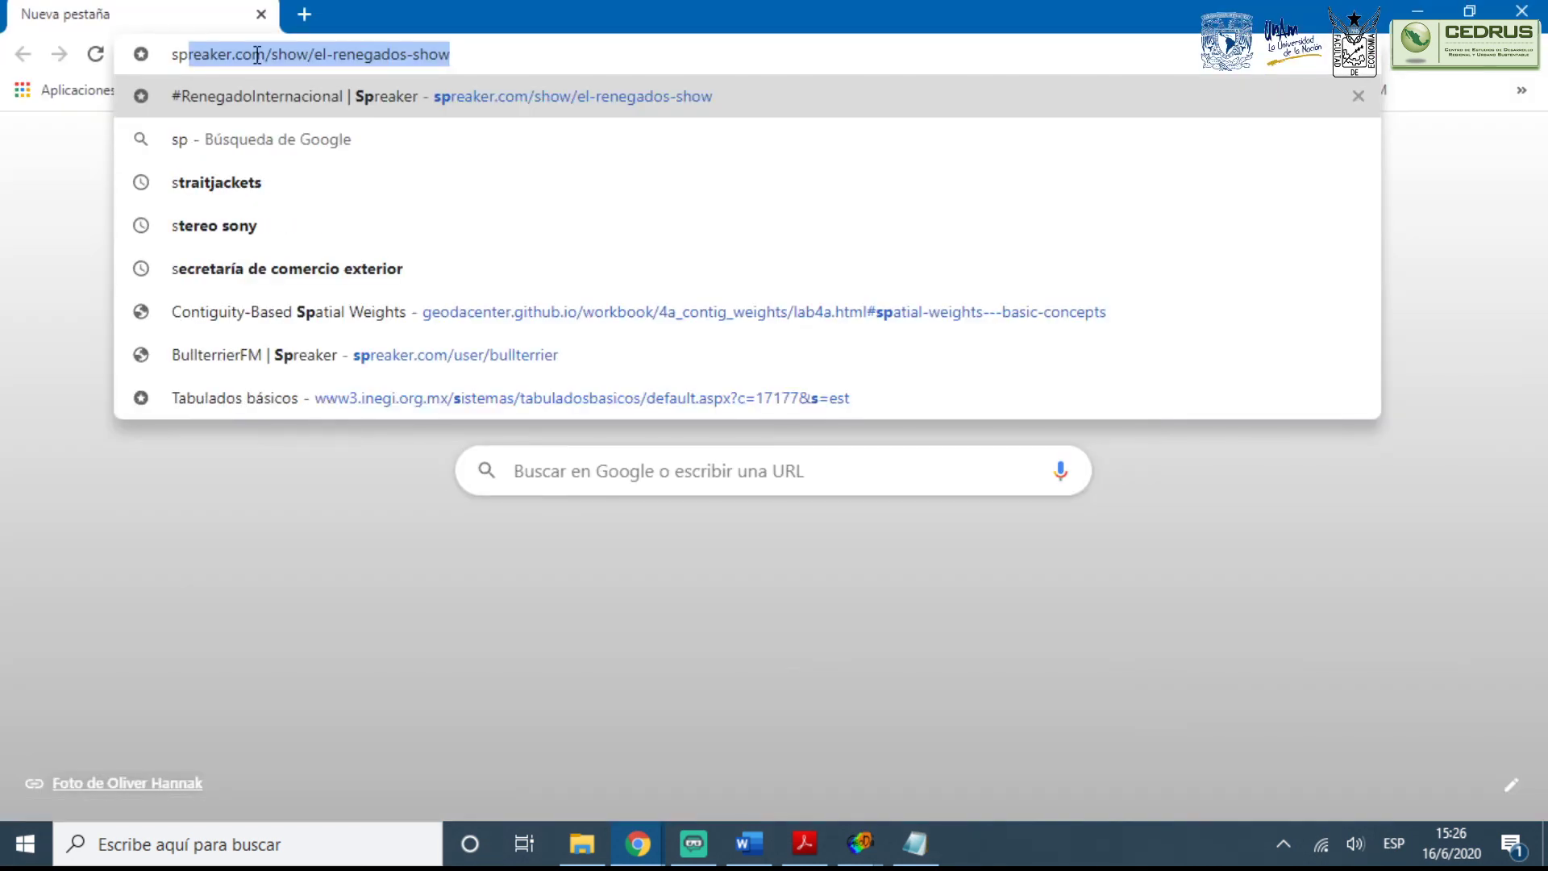
text(dep)
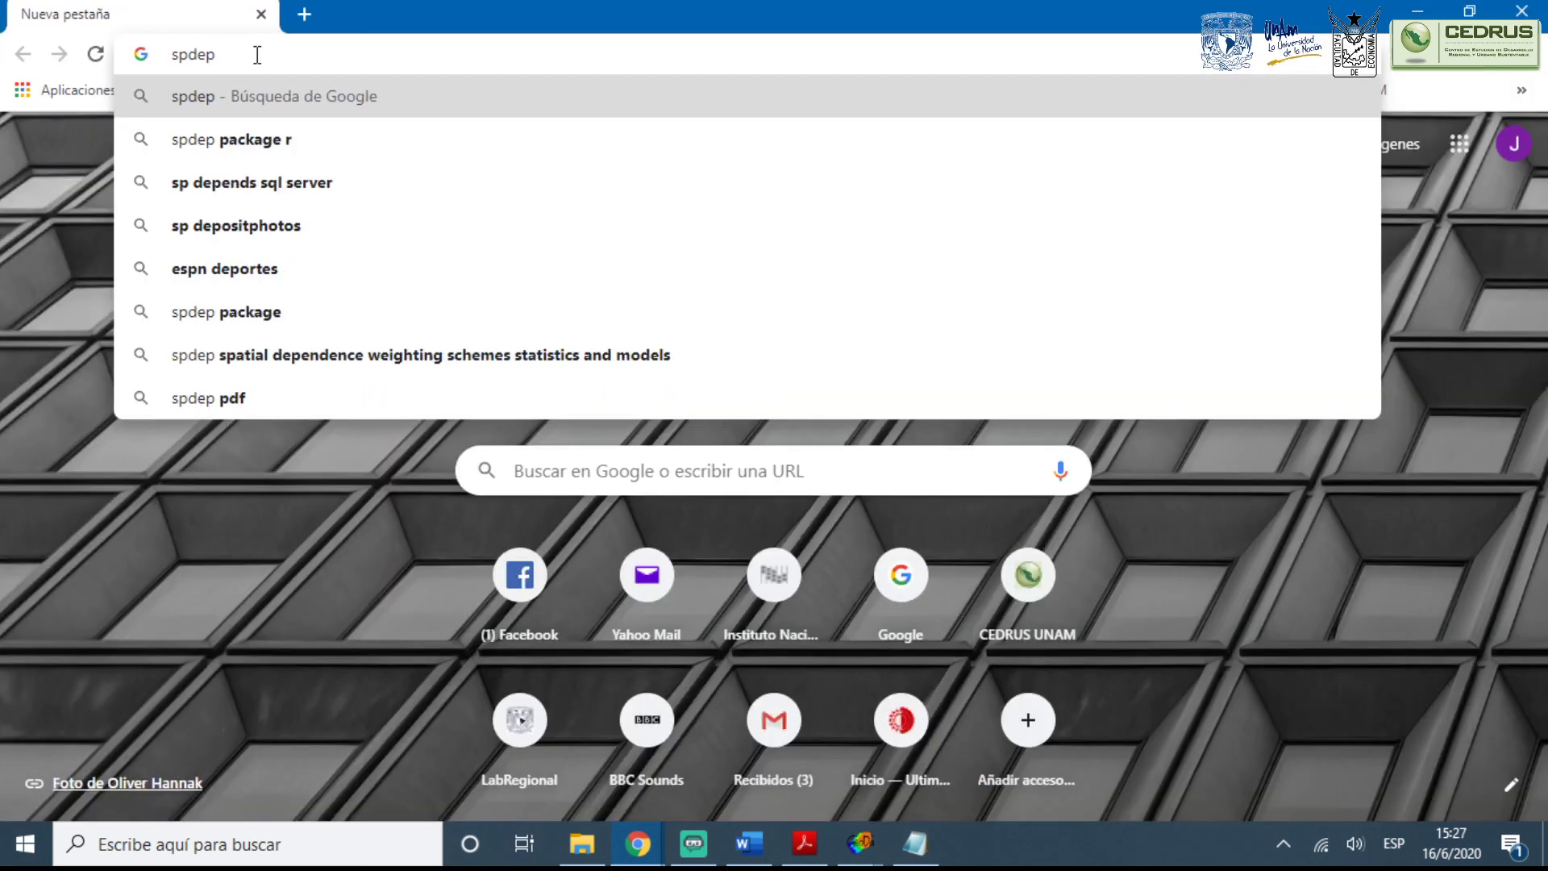
click(230, 140)
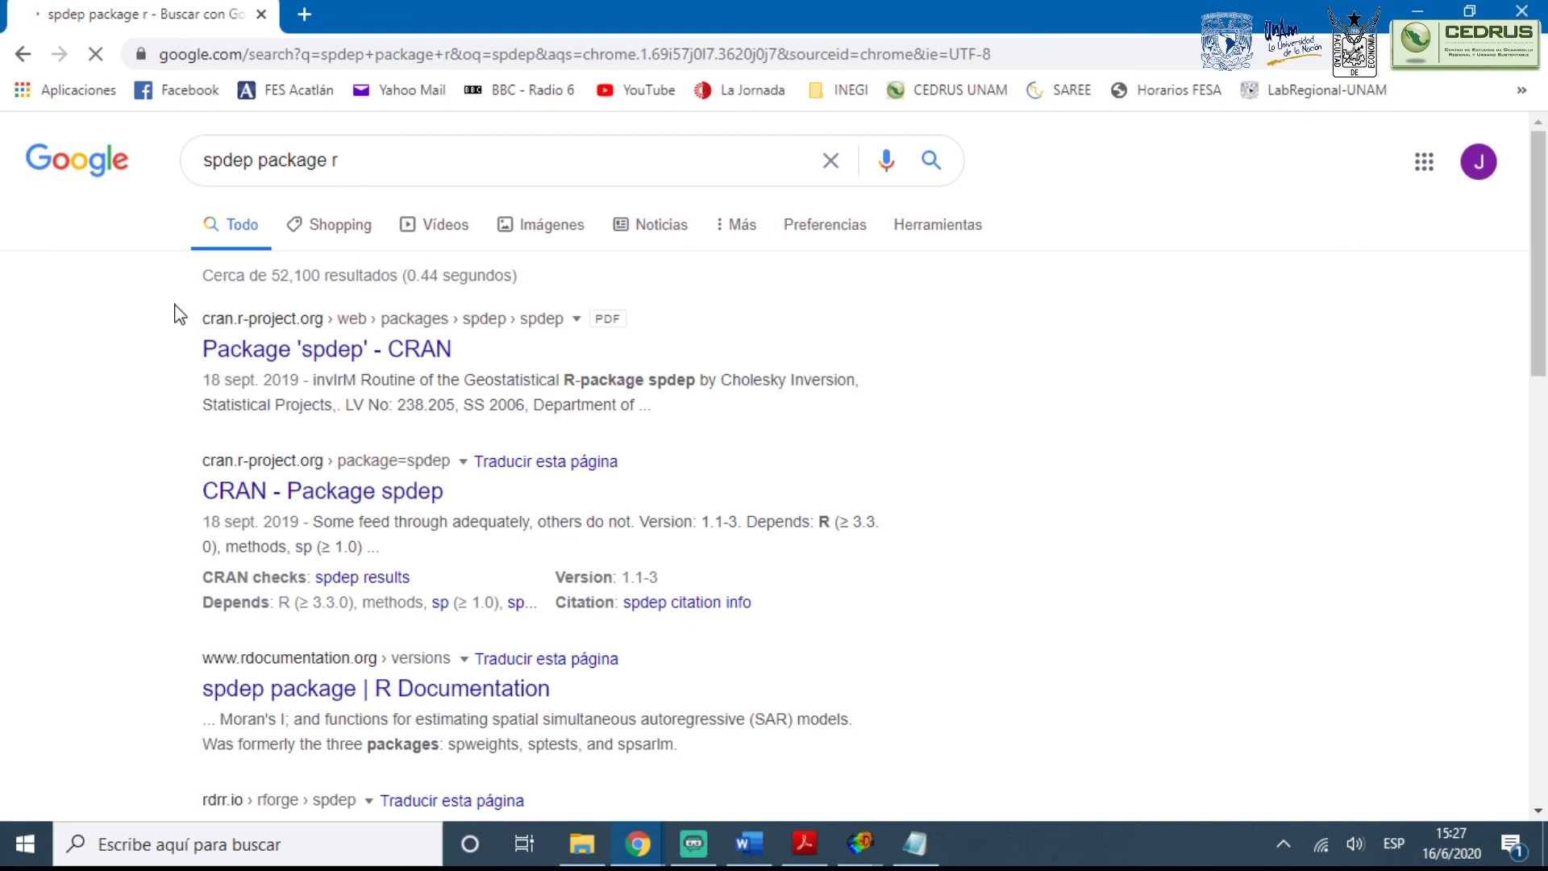
Open the CRAN manual spdep.pdf from the search results and read the package description
click(323, 363)
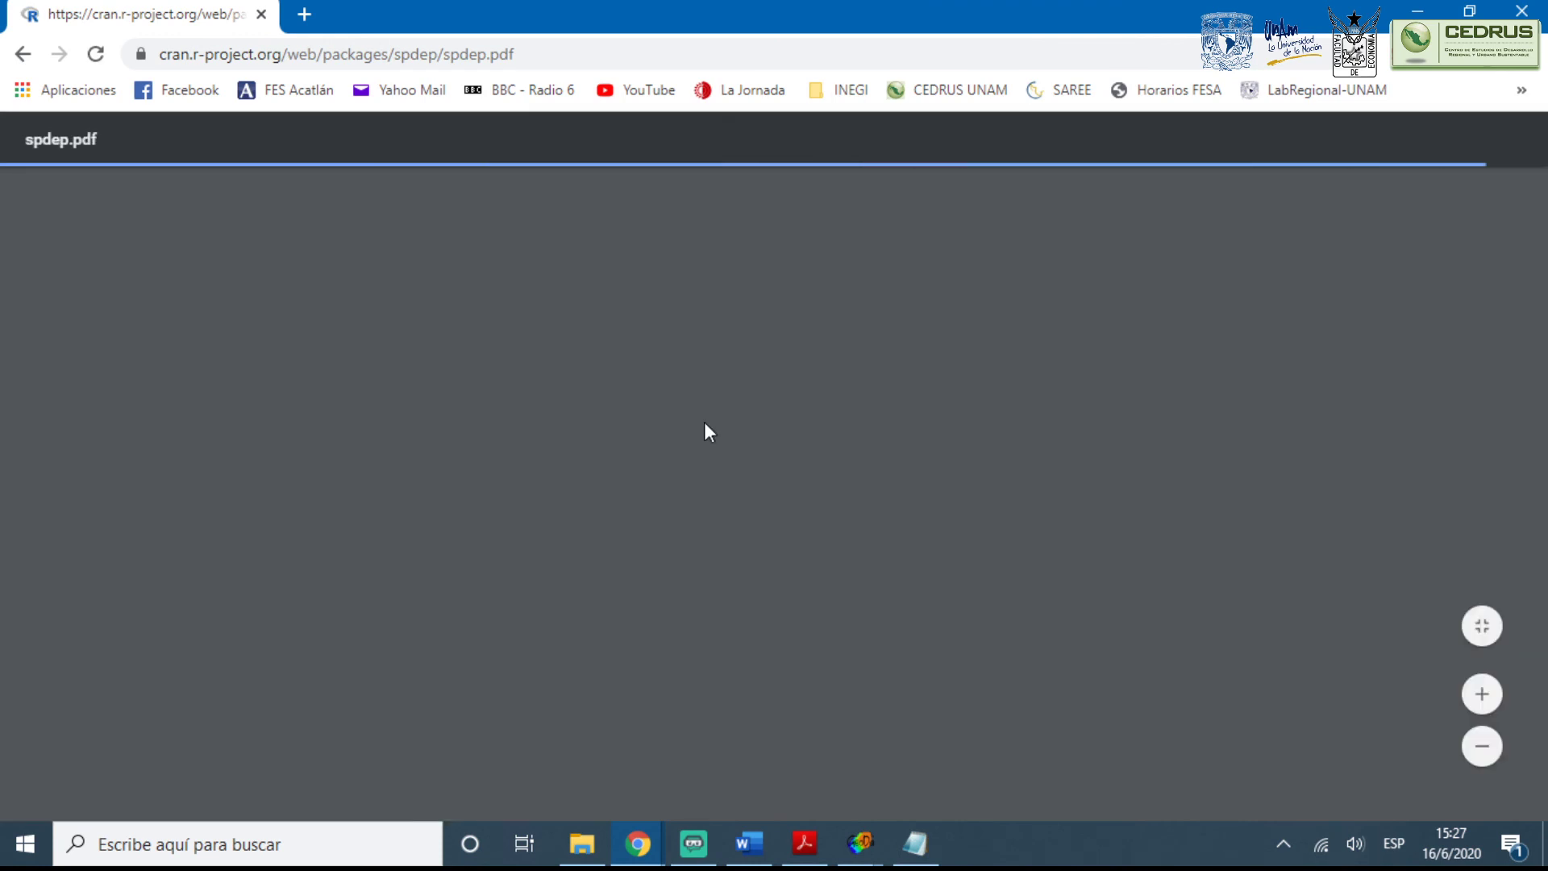
scroll(706, 431, down, 7)
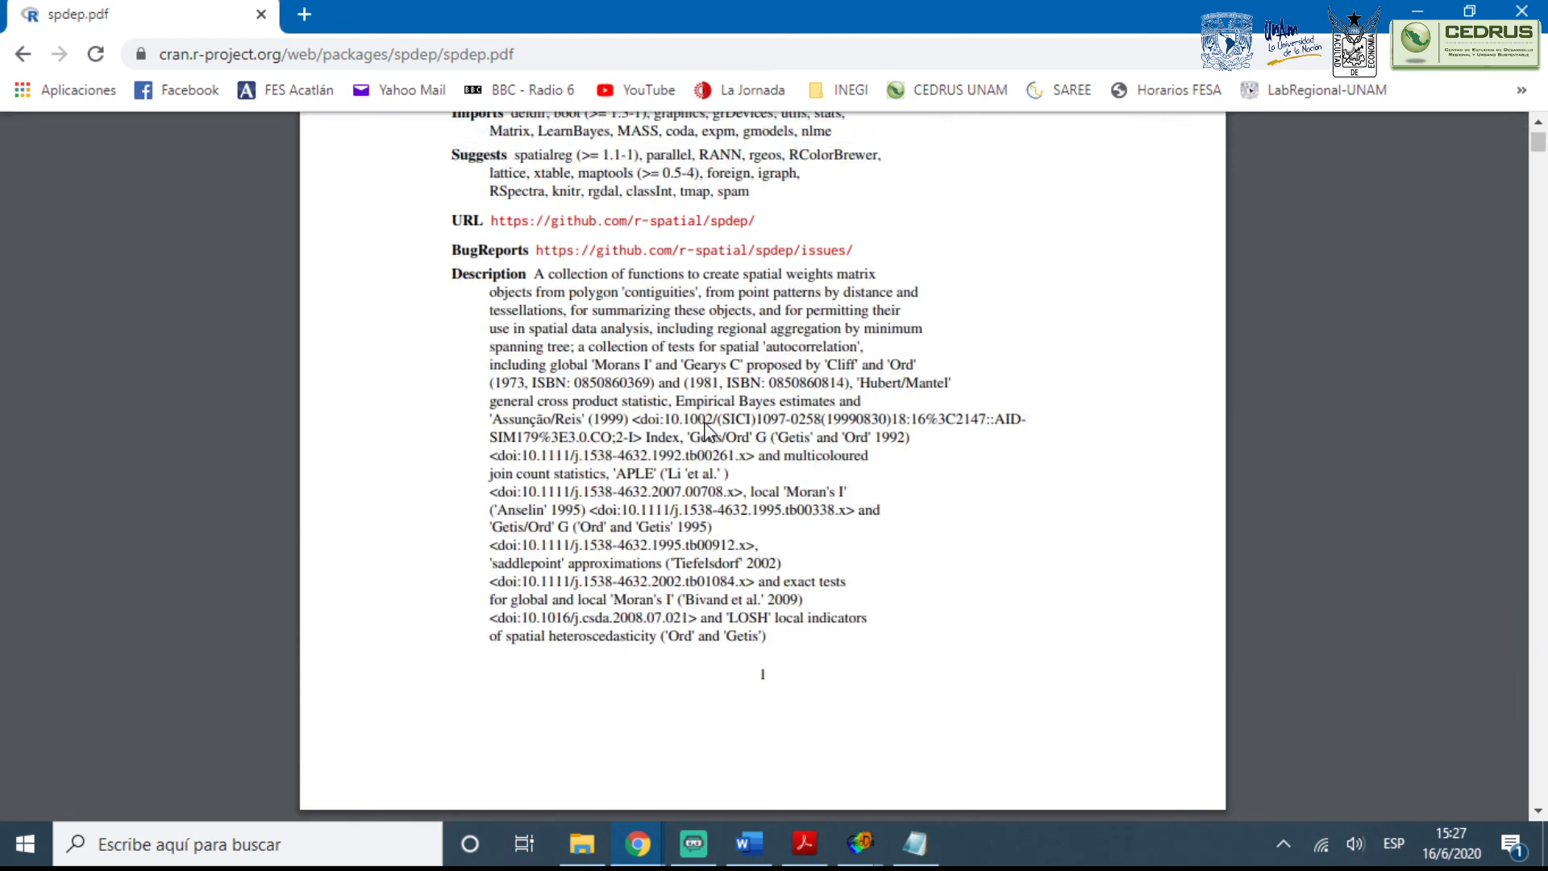
scroll(706, 431, down, 12)
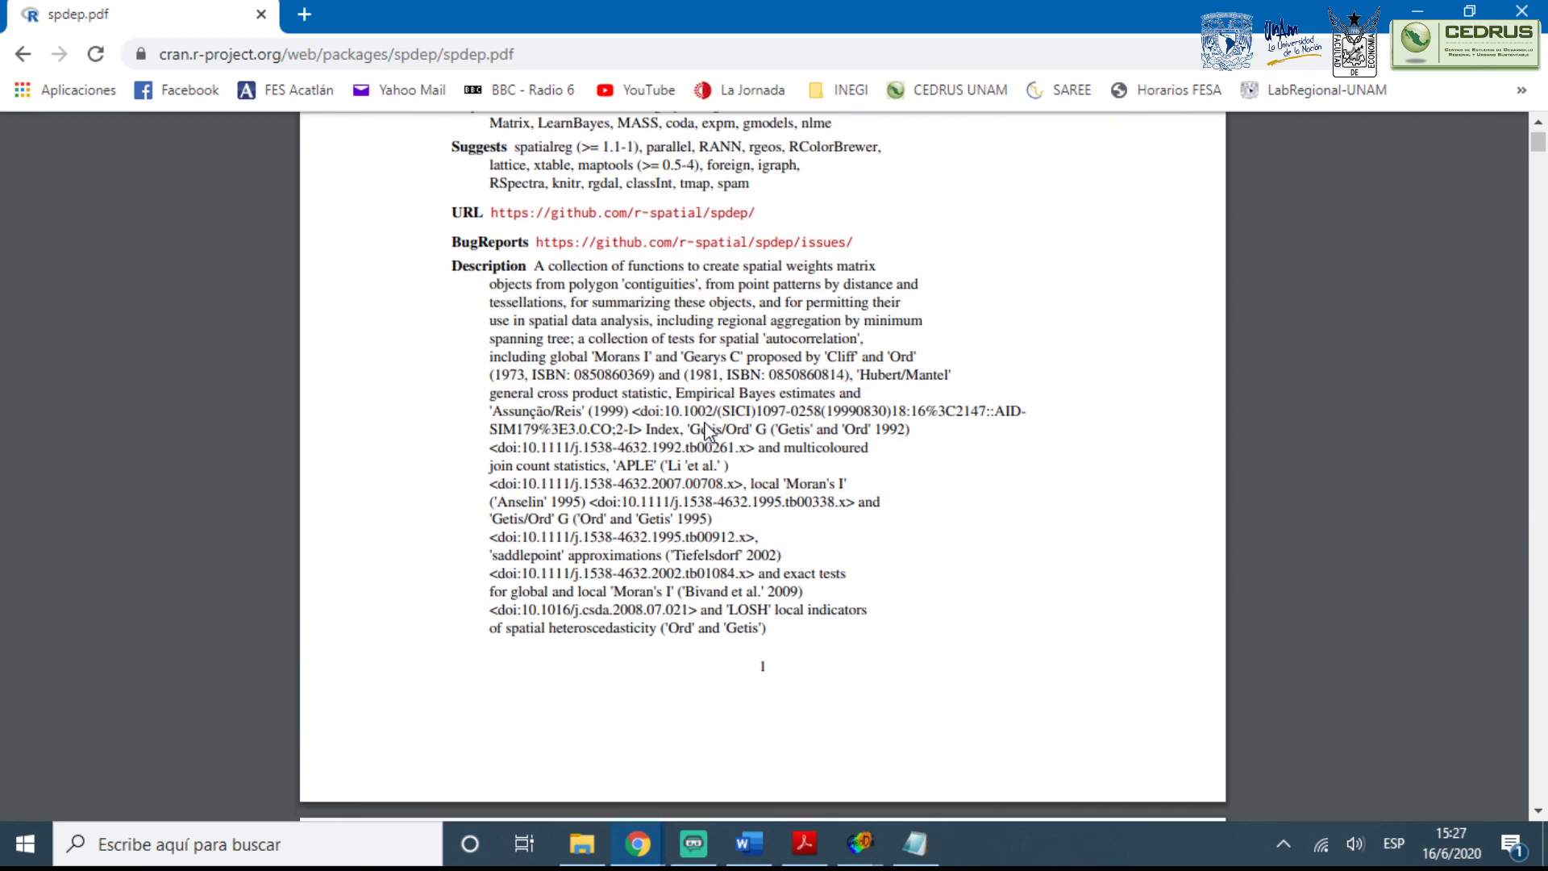
Look through the spdep manual's author list, the table of documented R topics and the opening aggregate.nb and airdist entries
scroll(708, 431, down, 14)
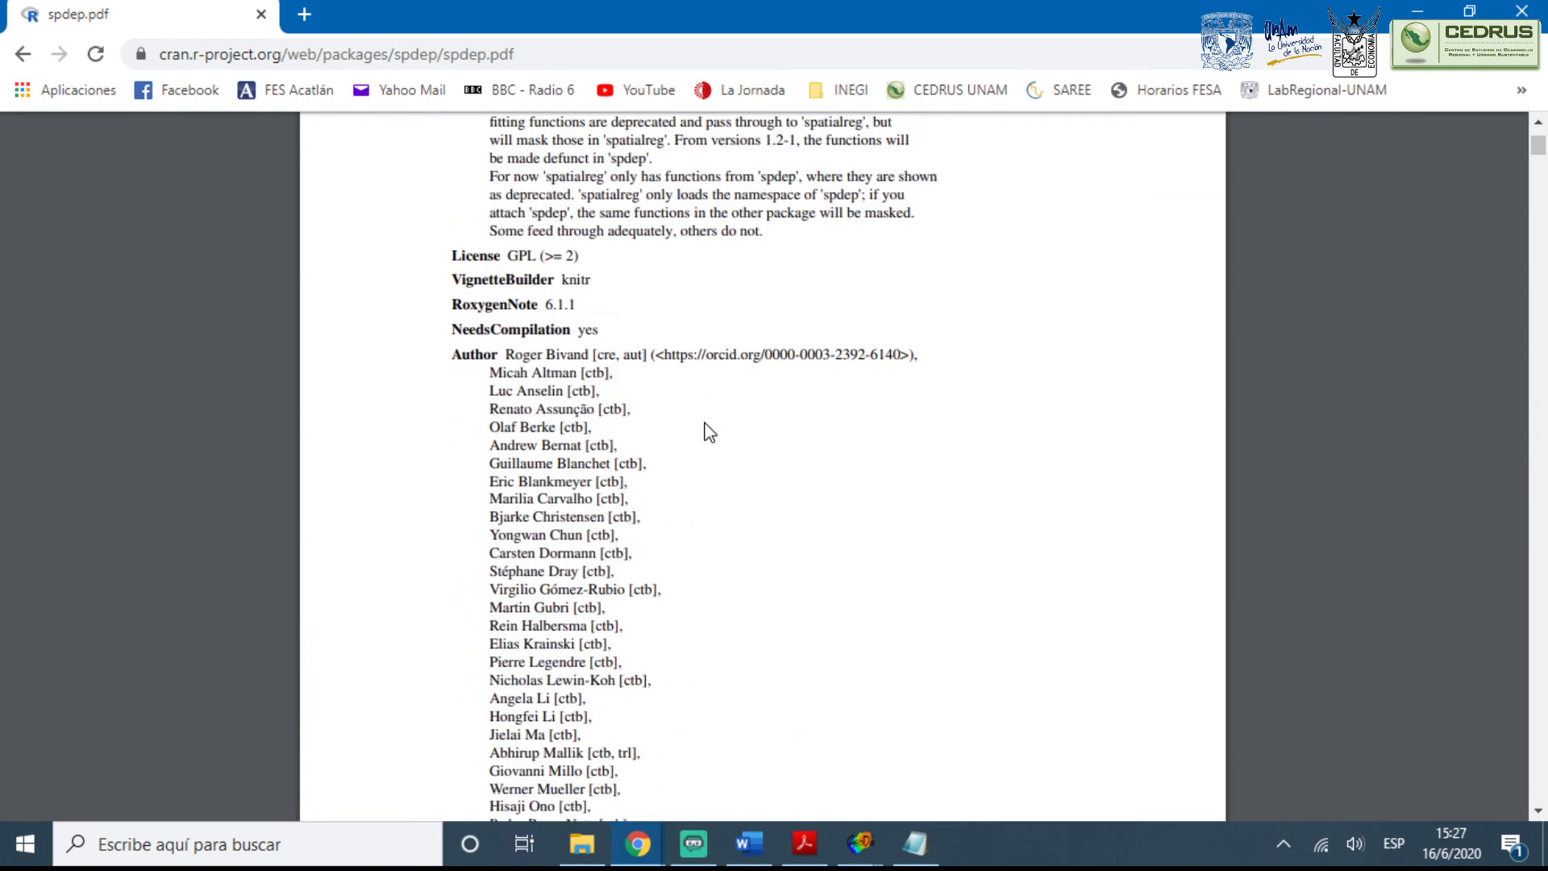
scroll(710, 433, down, 4)
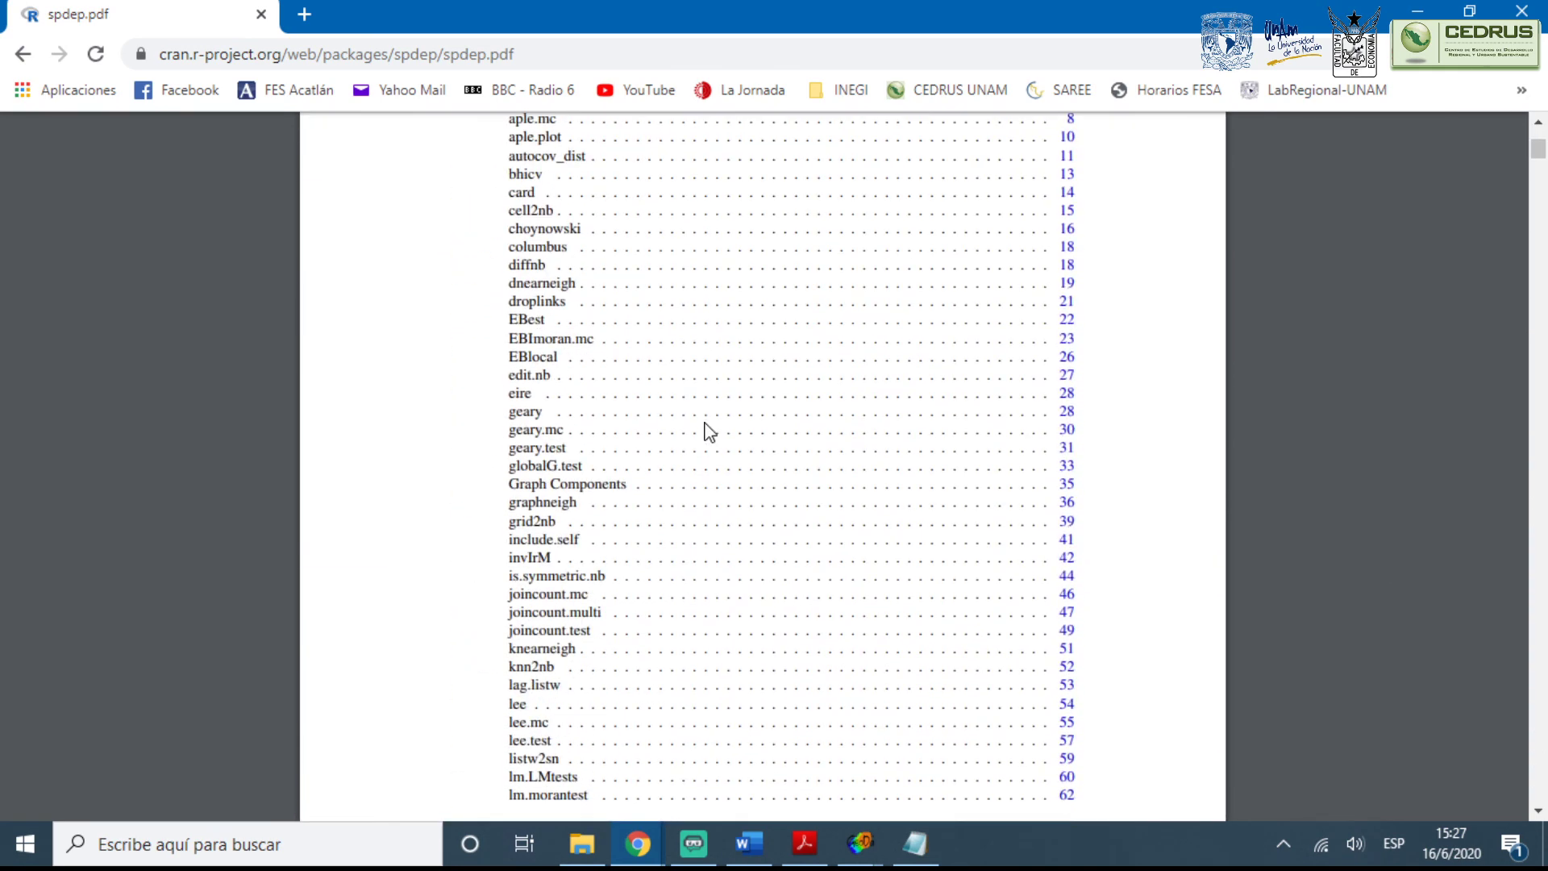
scroll(709, 433, down, 5)
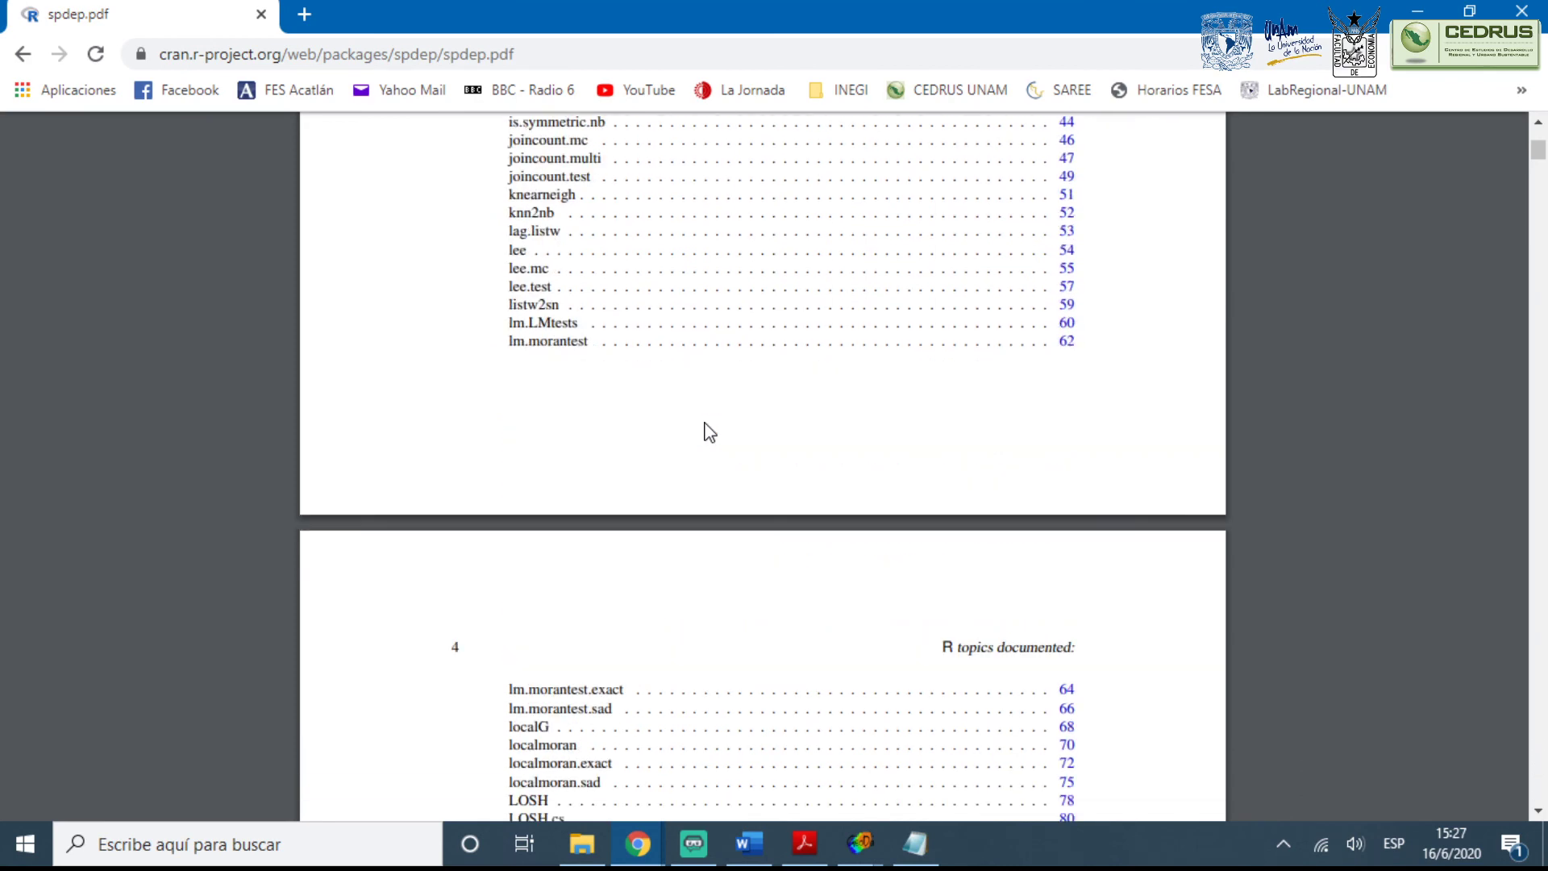
scroll(709, 433, down, 4)
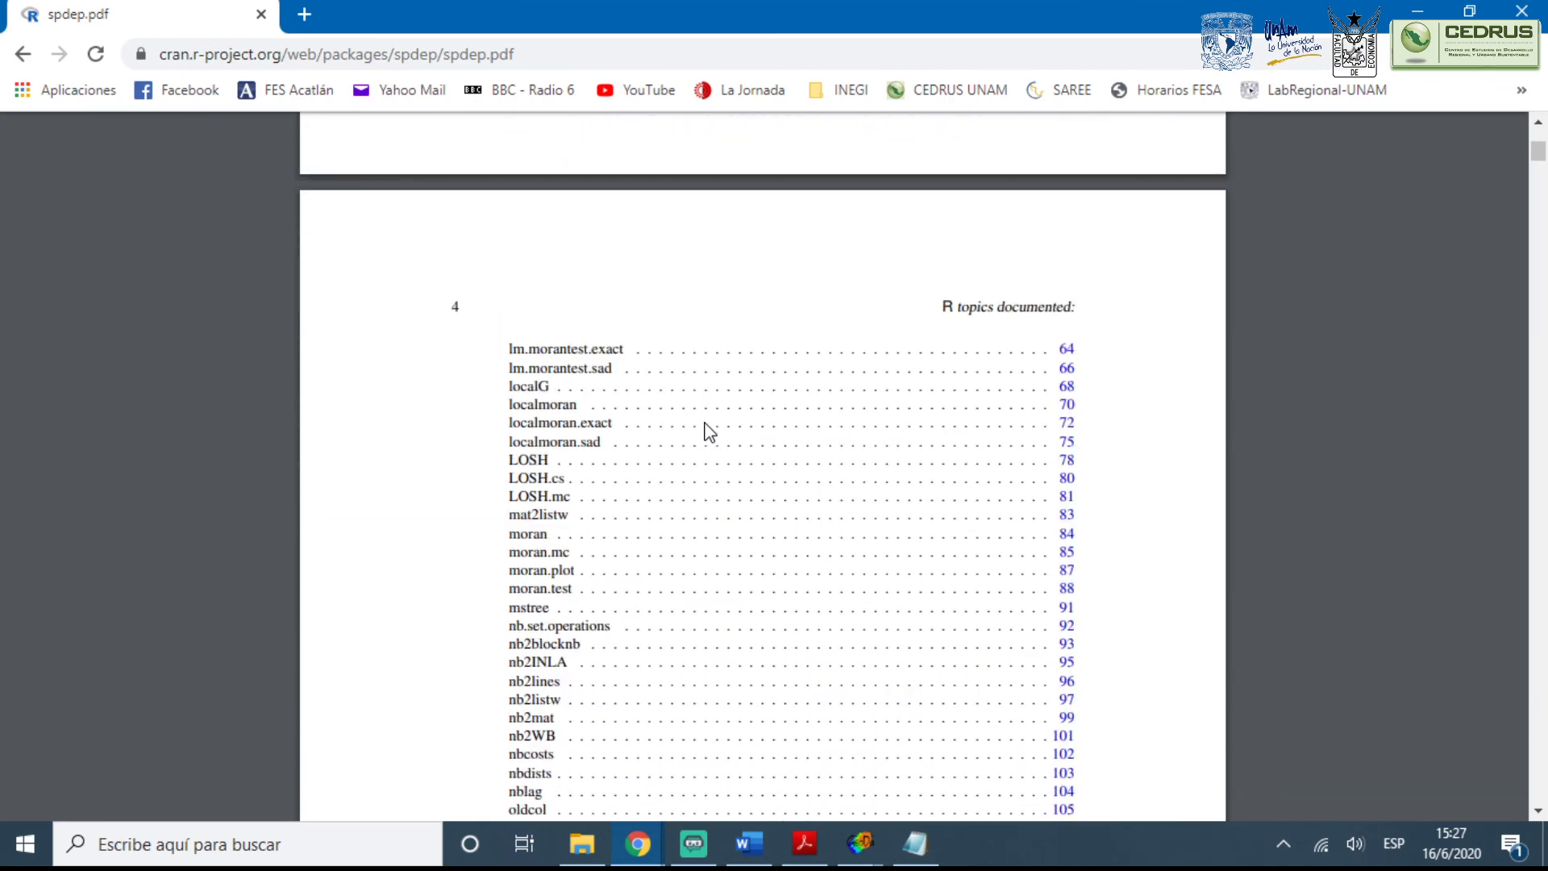
scroll(710, 433, down, 1)
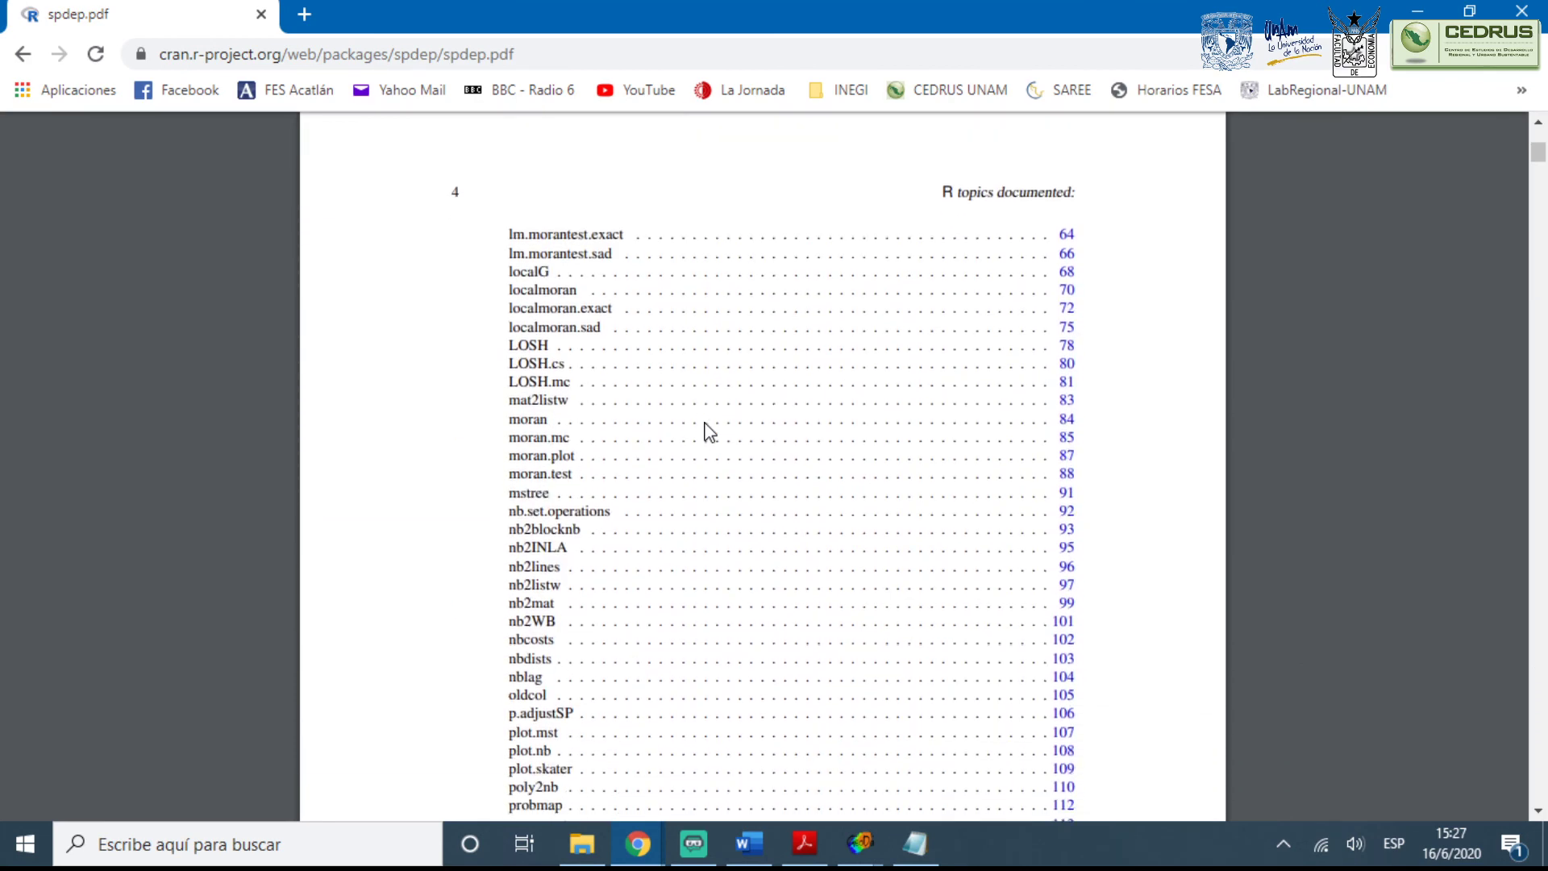
scroll(709, 433, down, 10)
scroll(710, 433, up, 1)
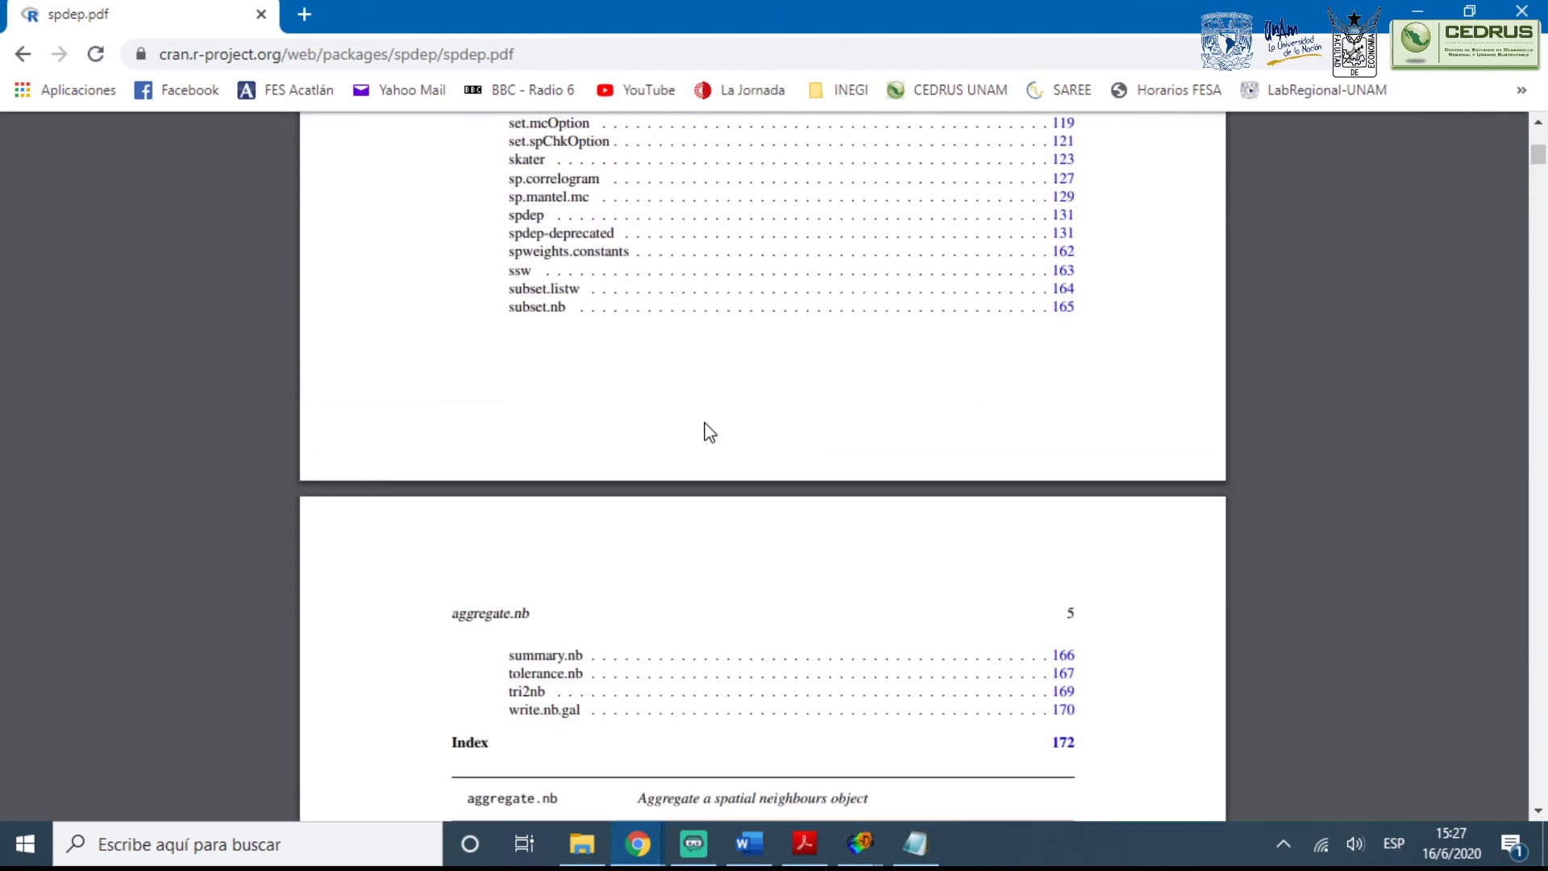
scroll(710, 433, down, 6)
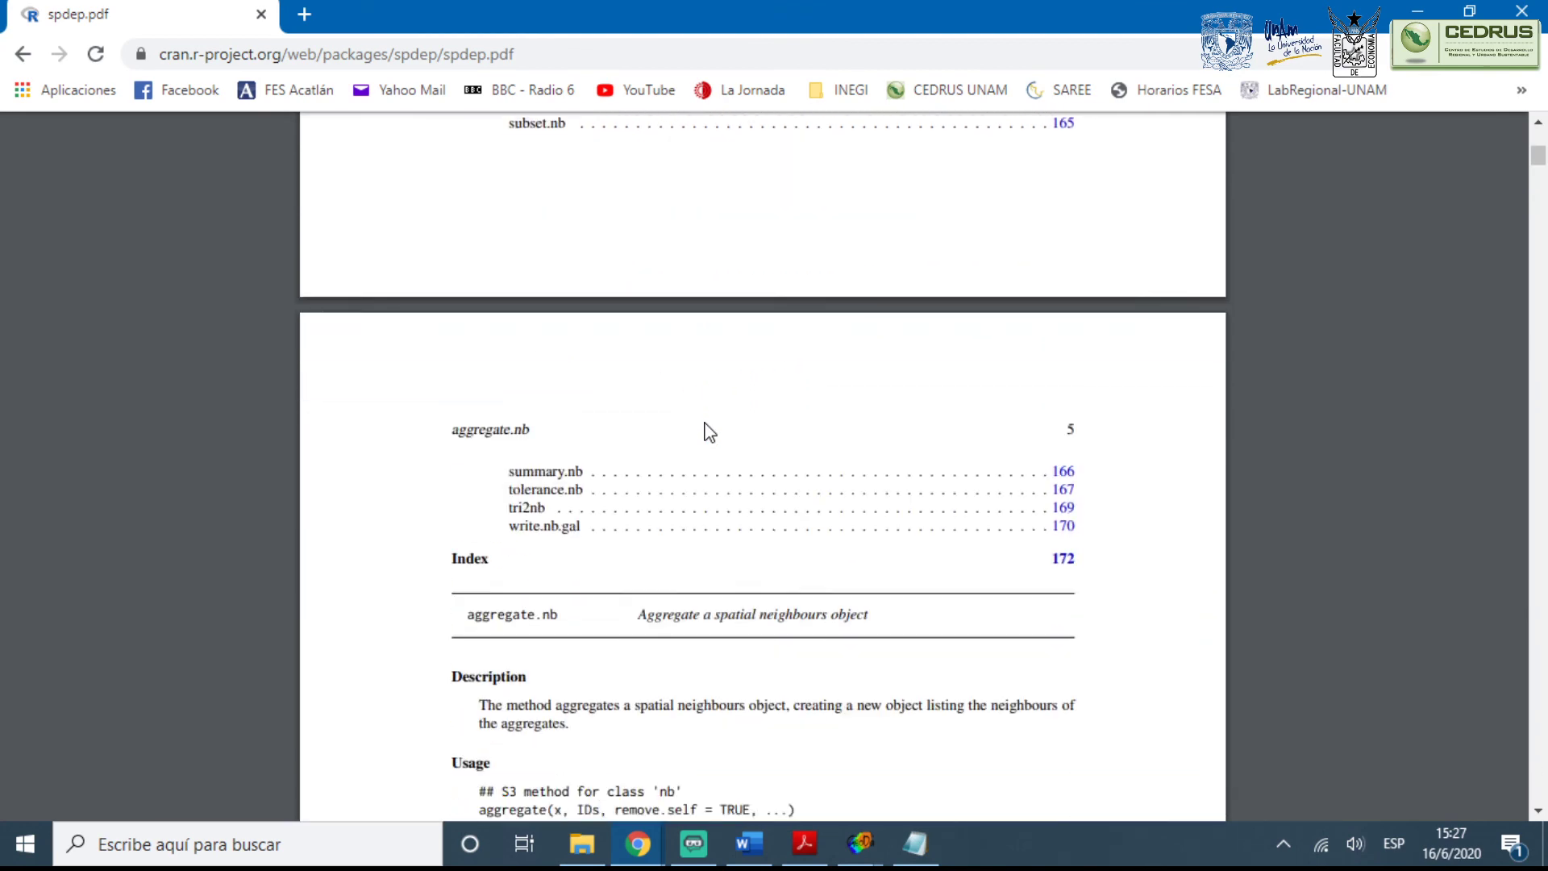
scroll(709, 433, down, 6)
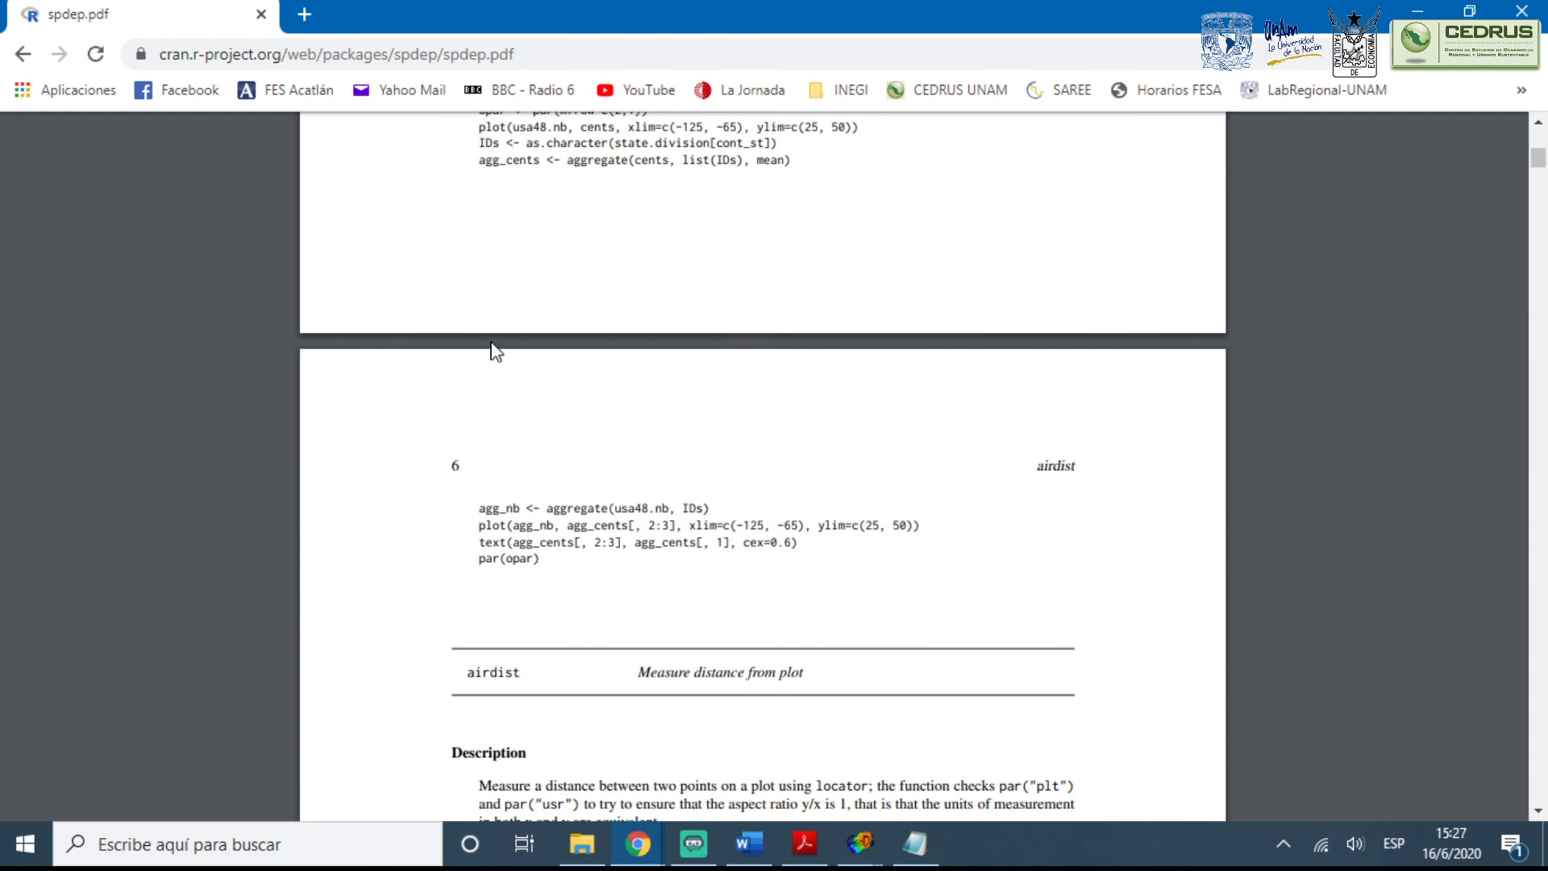
Switch back to GeoDa and restore the Thiessen_ZMVM map and the weights manager with its weights creation dialog
click(861, 856)
click(903, 750)
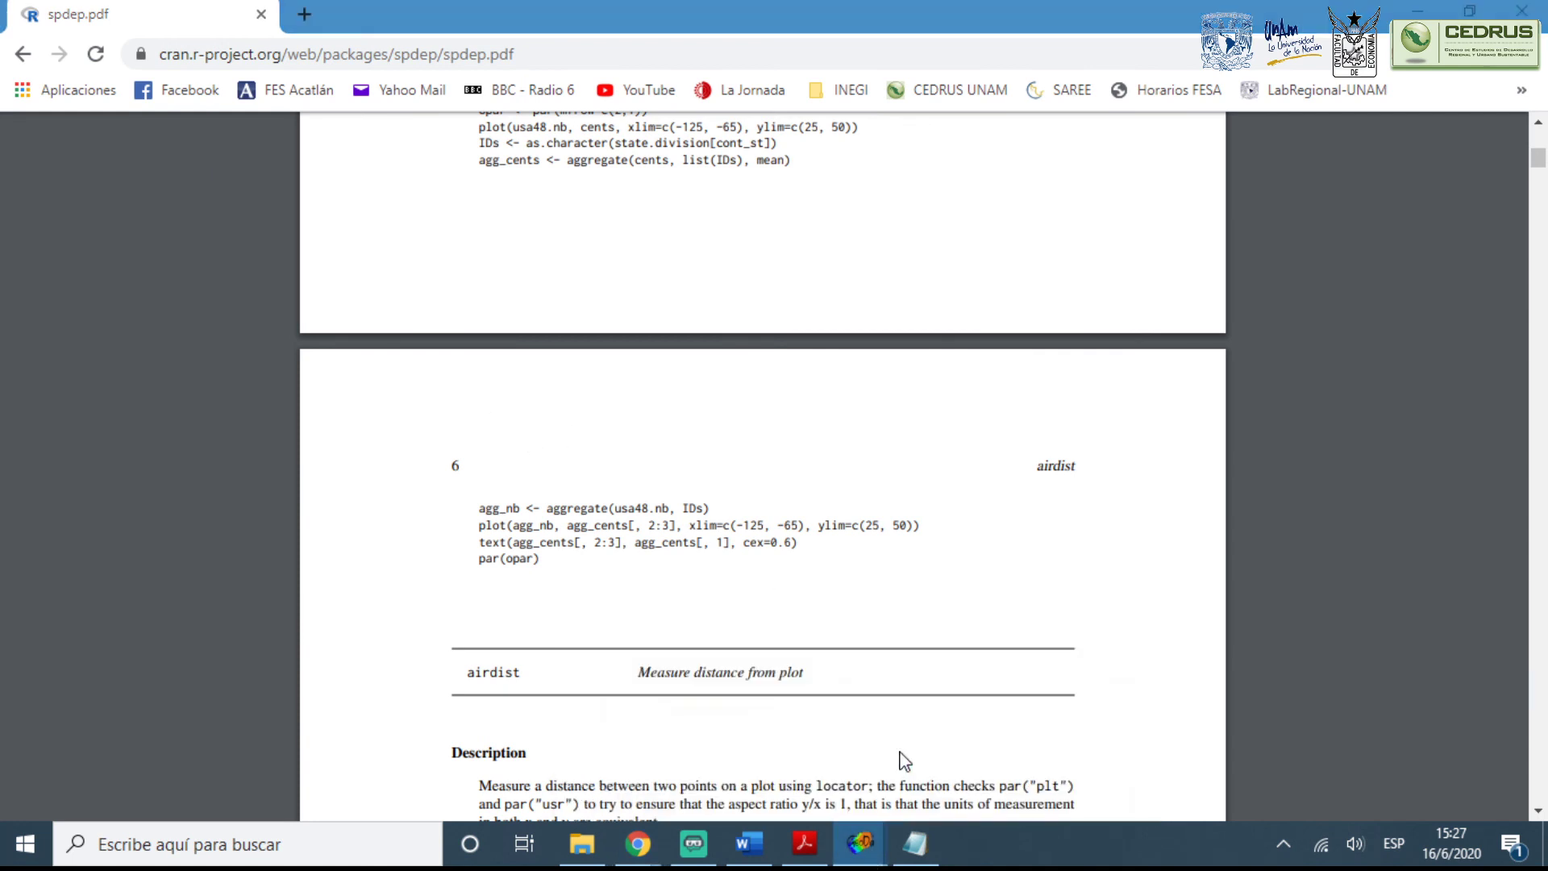
click(861, 856)
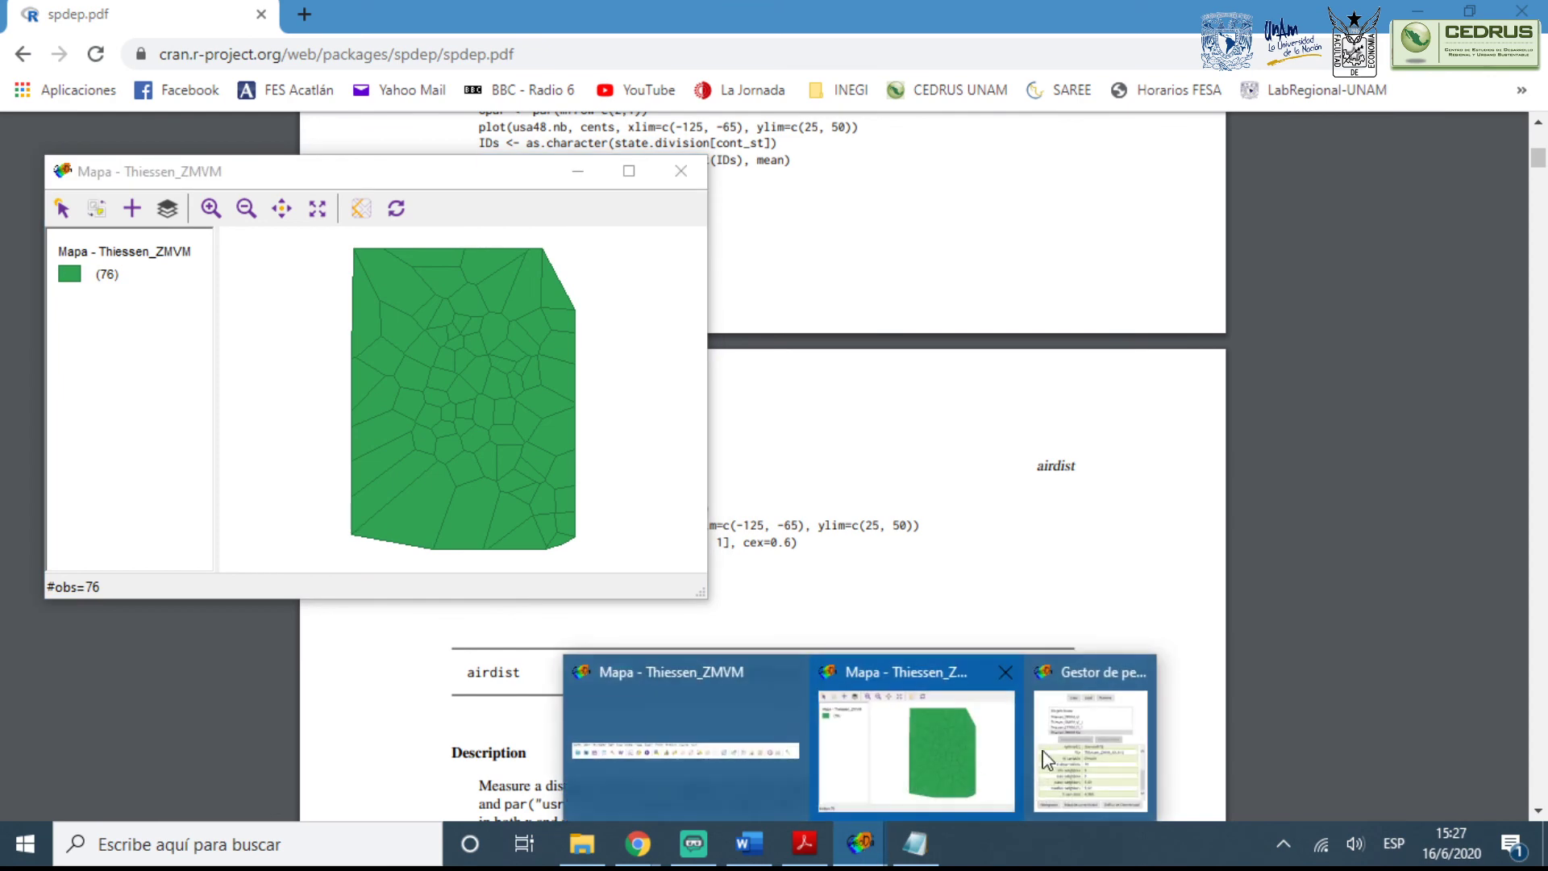
click(1089, 738)
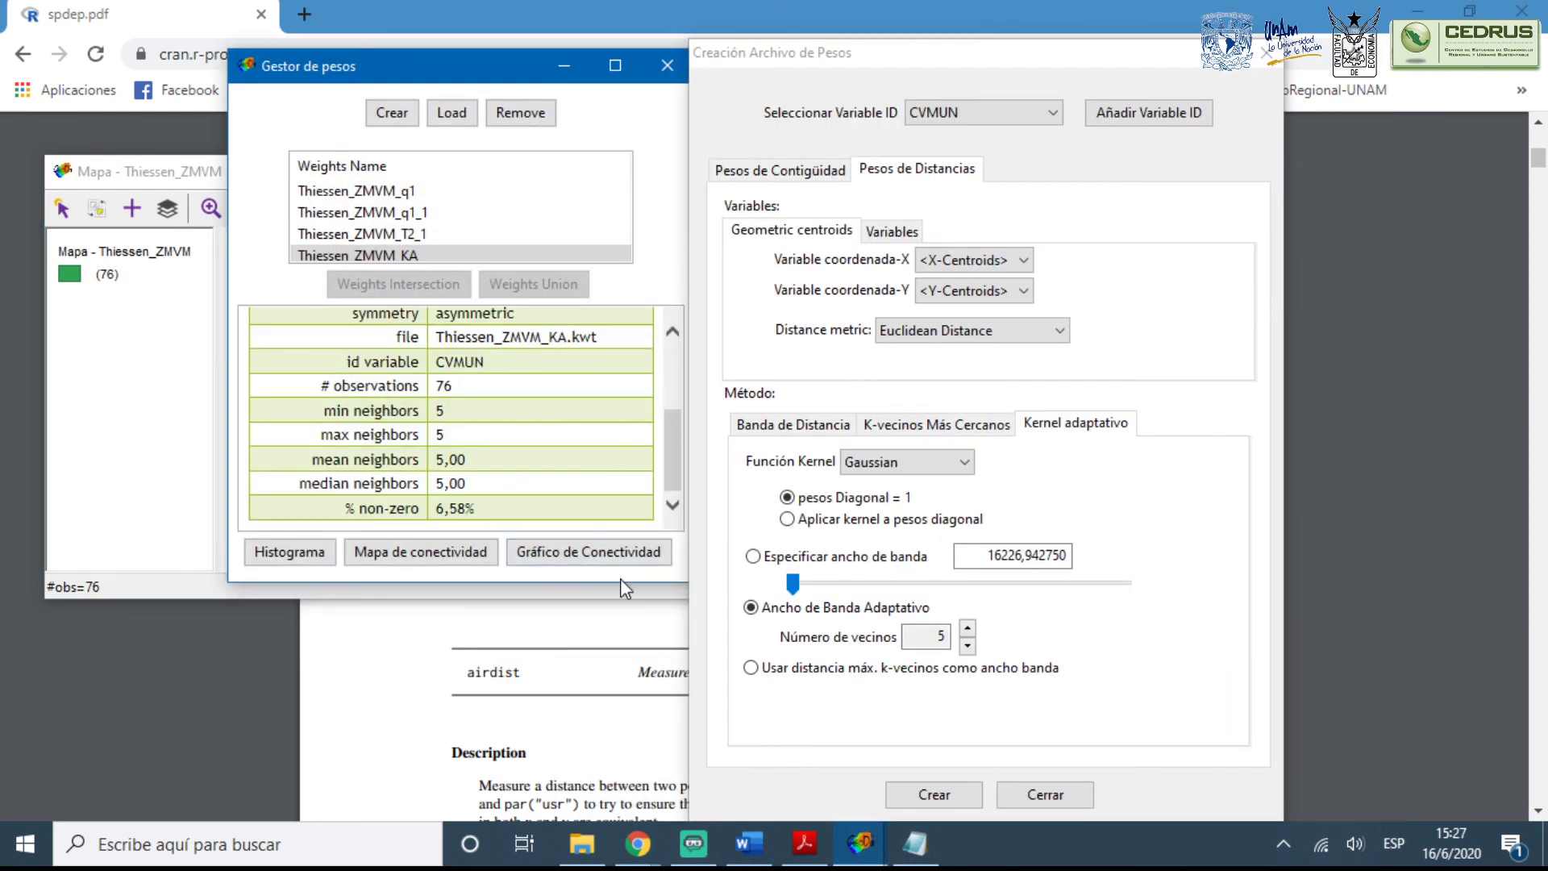